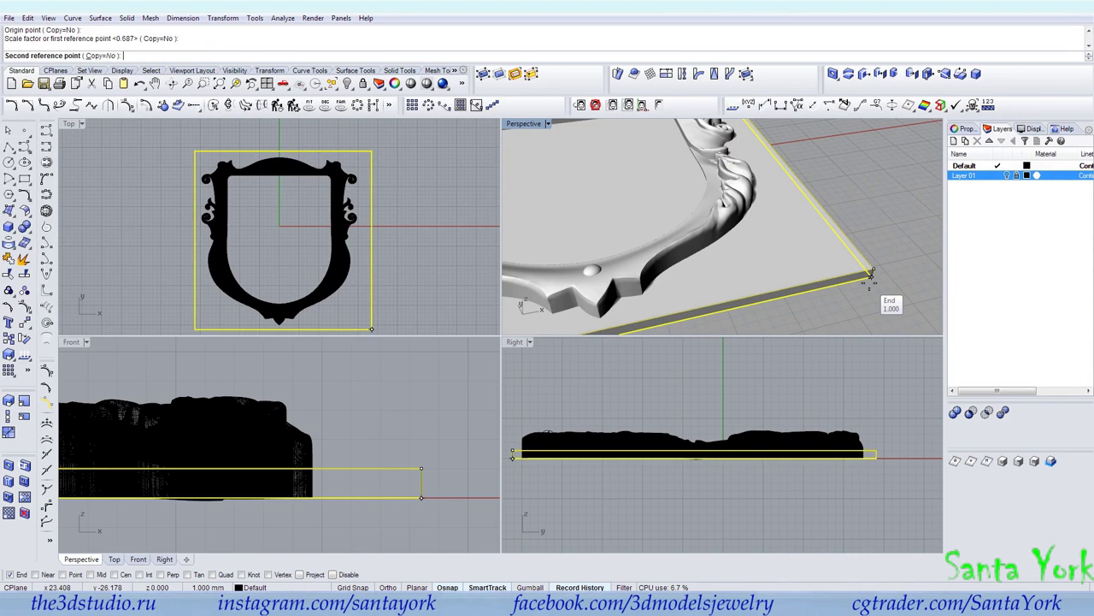
# Step: Stretch the base slab under the frame downward to a thickness of 2 mm and keep the slab selected
pyautogui.write('2')
pyautogui.press('Return')
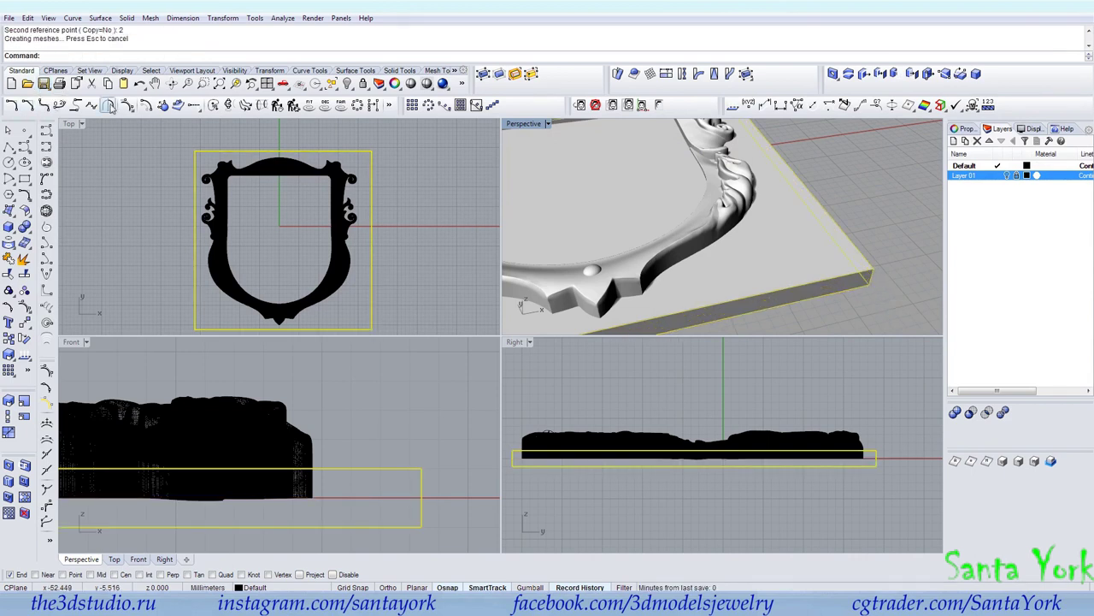
pyautogui.click(607, 275)
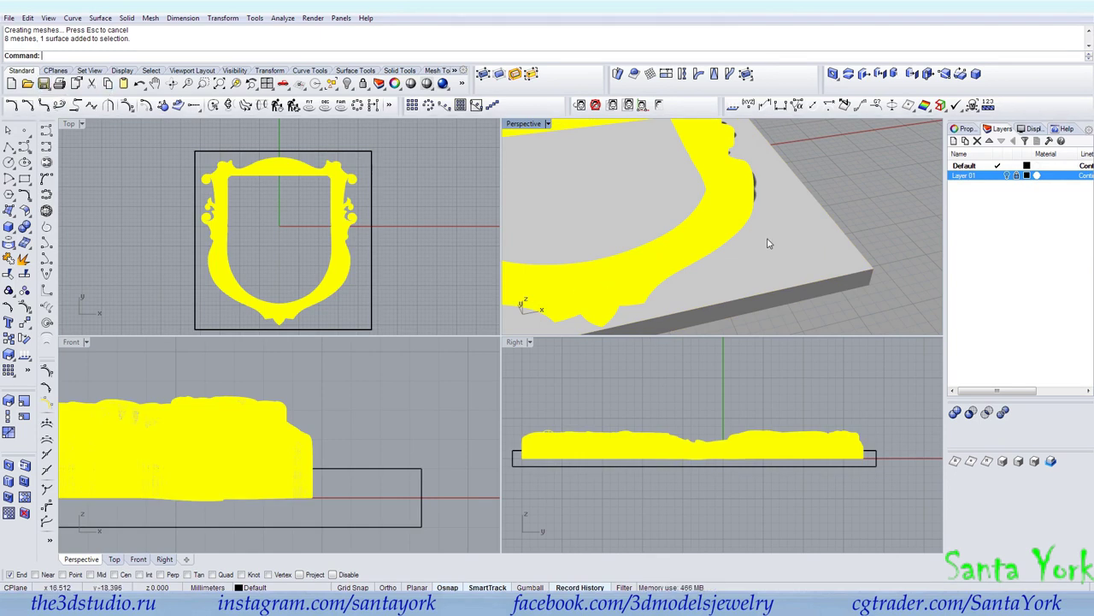
pyautogui.click(722, 310)
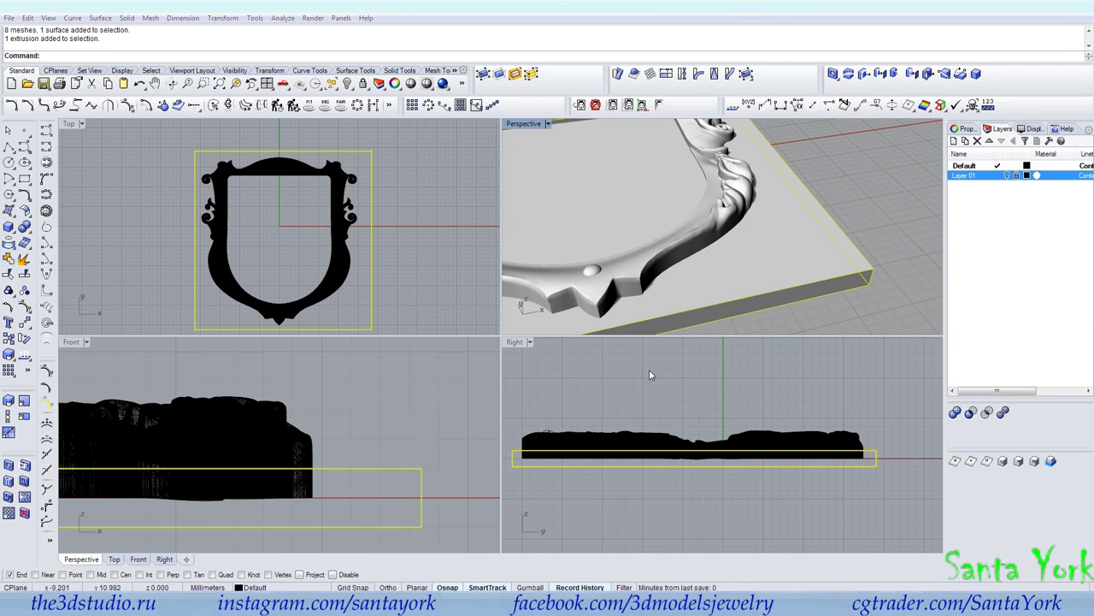
# Step: Scale the slab in one direction from its bottom corner to a thickness of 1.5 mm
pyautogui.moveTo(393, 242); pyautogui.dragTo(378, 212, button='right')
pyautogui.moveTo(649, 252); pyautogui.dragTo(725, 259, button='right')
pyautogui.scroll(-3, 721, 227)
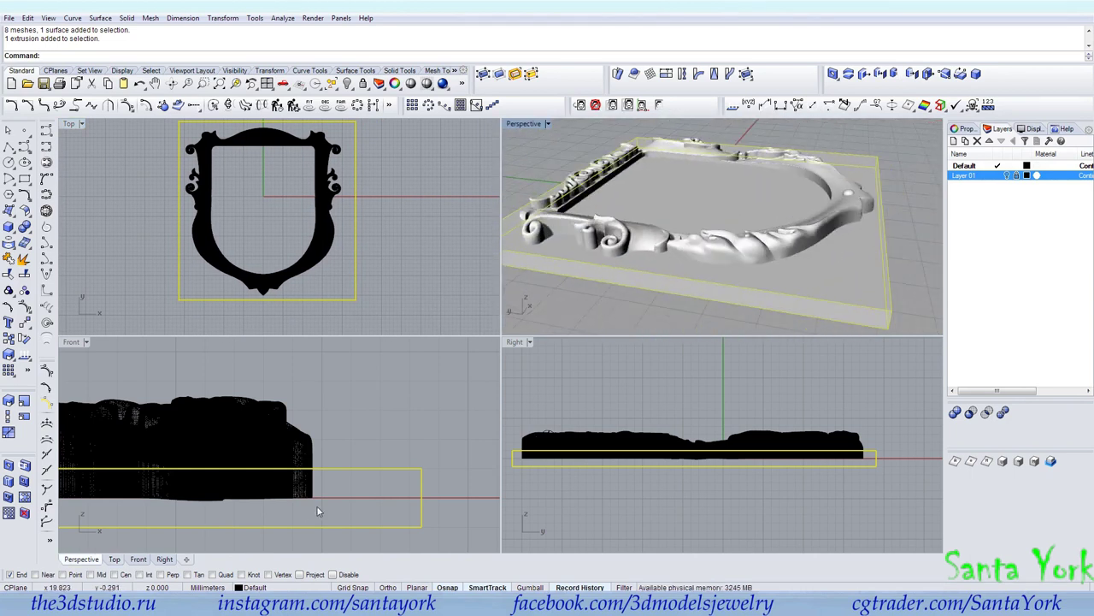
pyautogui.click(9, 416)
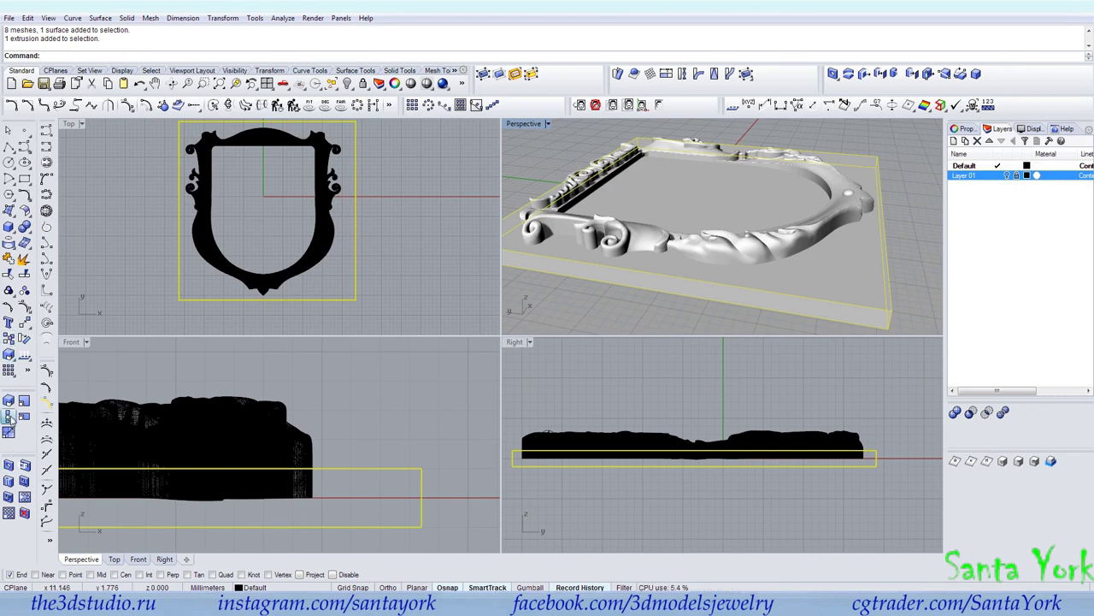
pyautogui.click(180, 299)
pyautogui.click(886, 309)
pyautogui.write('1.5')
pyautogui.press('Return')
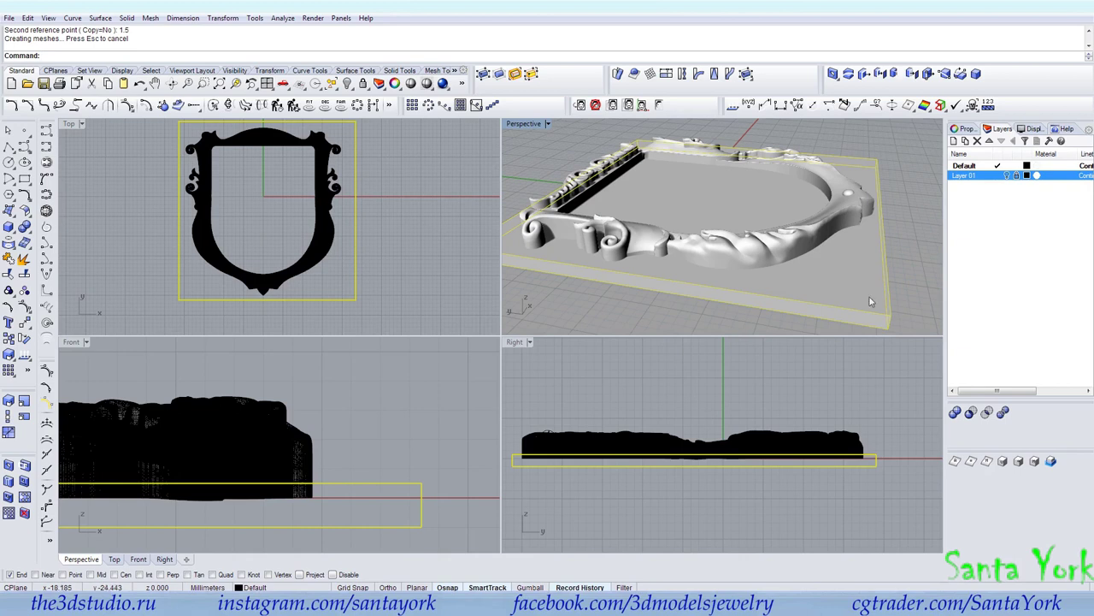
# Step: Scale the slab's thickness to 1.3 mm from the same bottom corner
pyautogui.rightClick(890, 333)
pyautogui.click(889, 329)
pyautogui.click(892, 315)
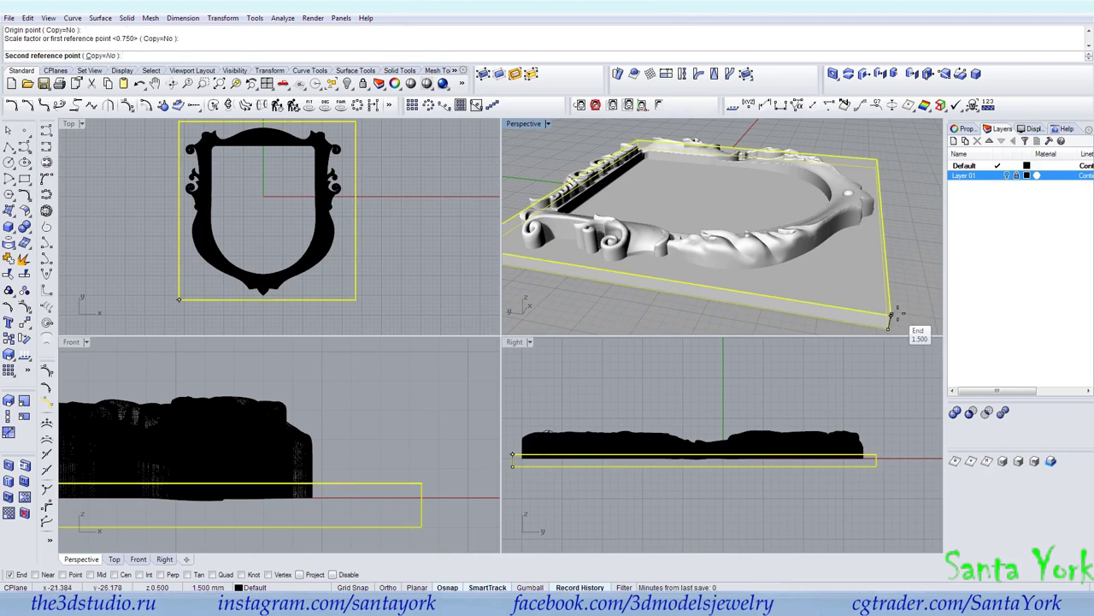
pyautogui.write('1.3')
pyautogui.press('Return')
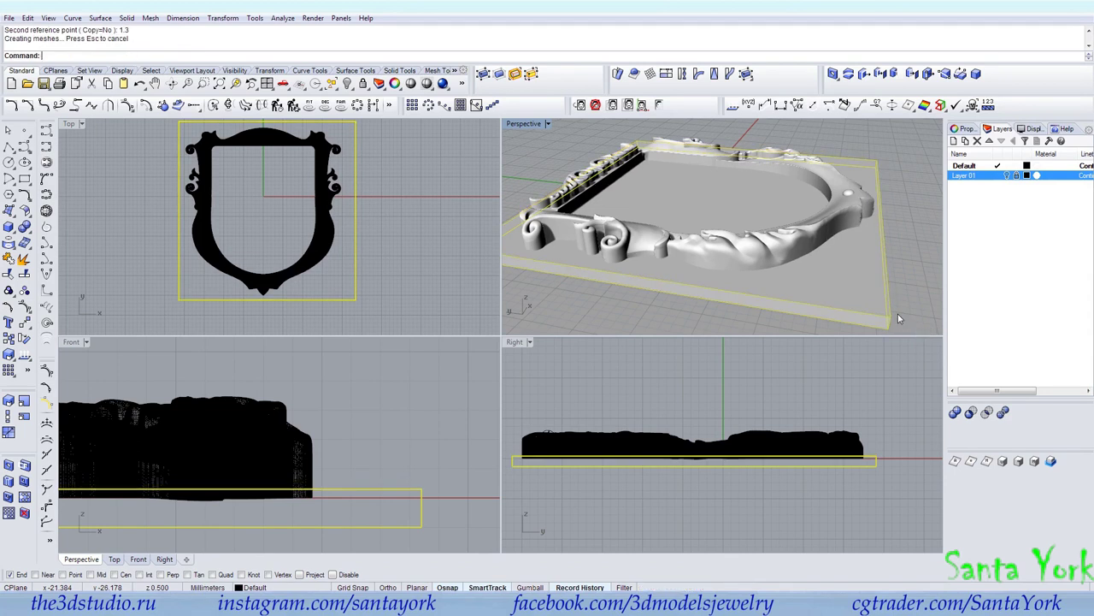
# Step: Check the slab against the frame's uneven underside and scale its thickness to 1.2 mm from the bottom corner
pyautogui.scroll(5, 651, 460)
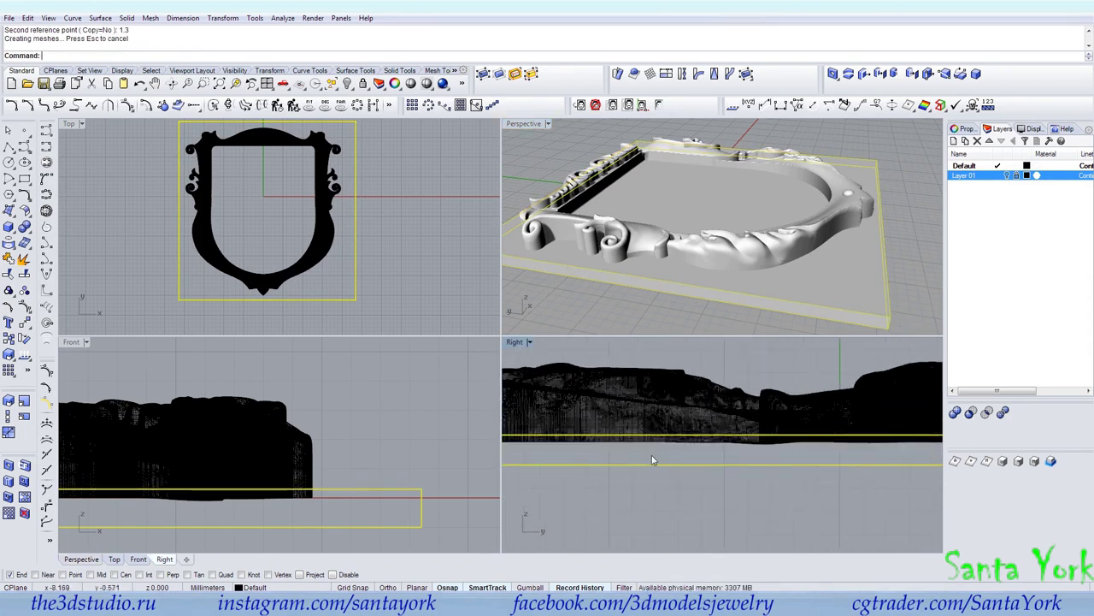
pyautogui.scroll(4, 774, 439)
pyautogui.keyDown('shift'); pyautogui.moveTo(906, 302); pyautogui.dragTo(881, 261, button='right'); pyautogui.keyUp('shift')
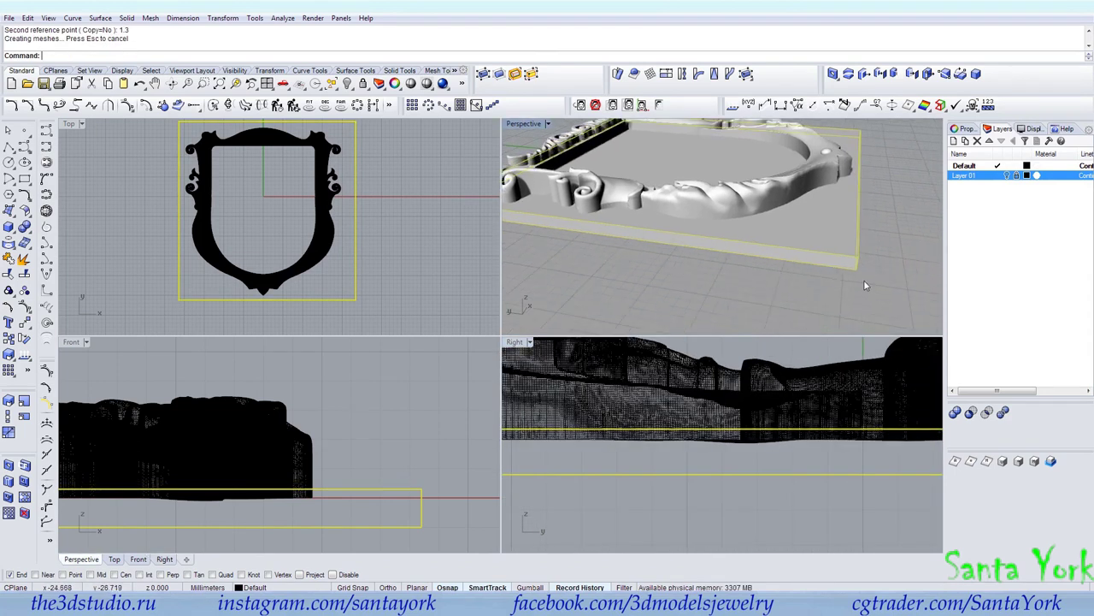
pyautogui.rightClick(864, 280)
pyautogui.click(858, 269)
pyautogui.click(861, 266)
pyautogui.write('1')
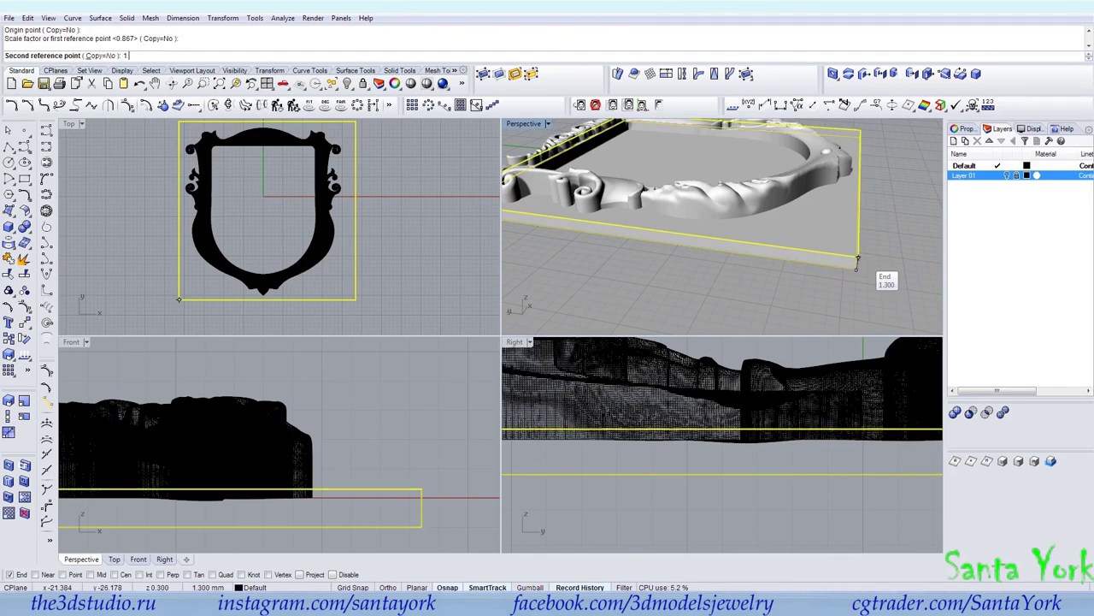
pyautogui.write('.2')
pyautogui.press('Return')
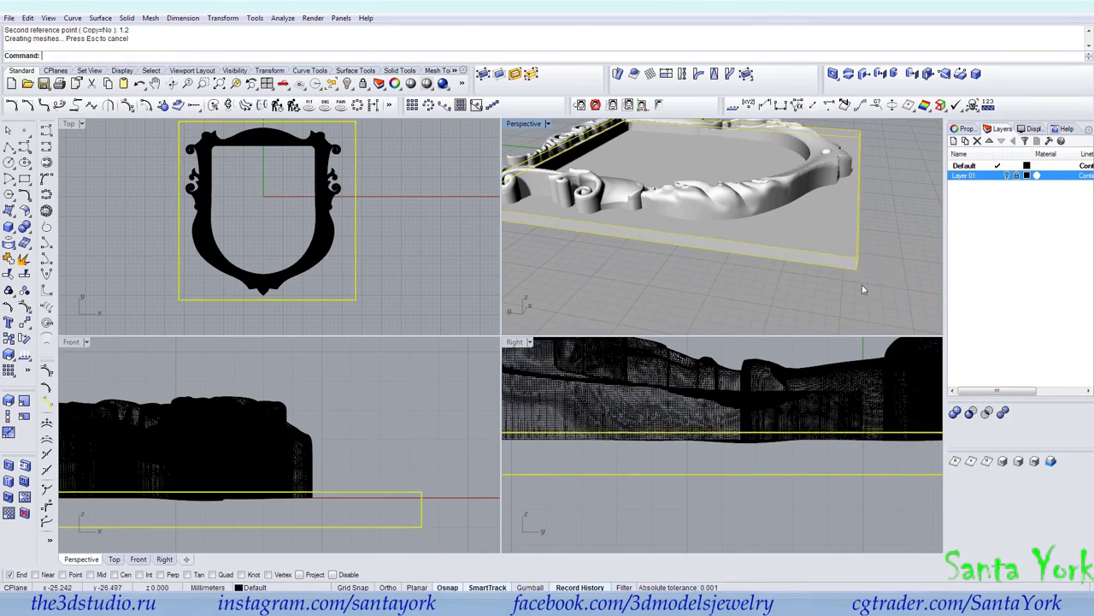
# Step: Convert the slab to a polygon mesh and delete the original extrusion
pyautogui.moveTo(799, 301); pyautogui.dragTo(544, 296, button='right')
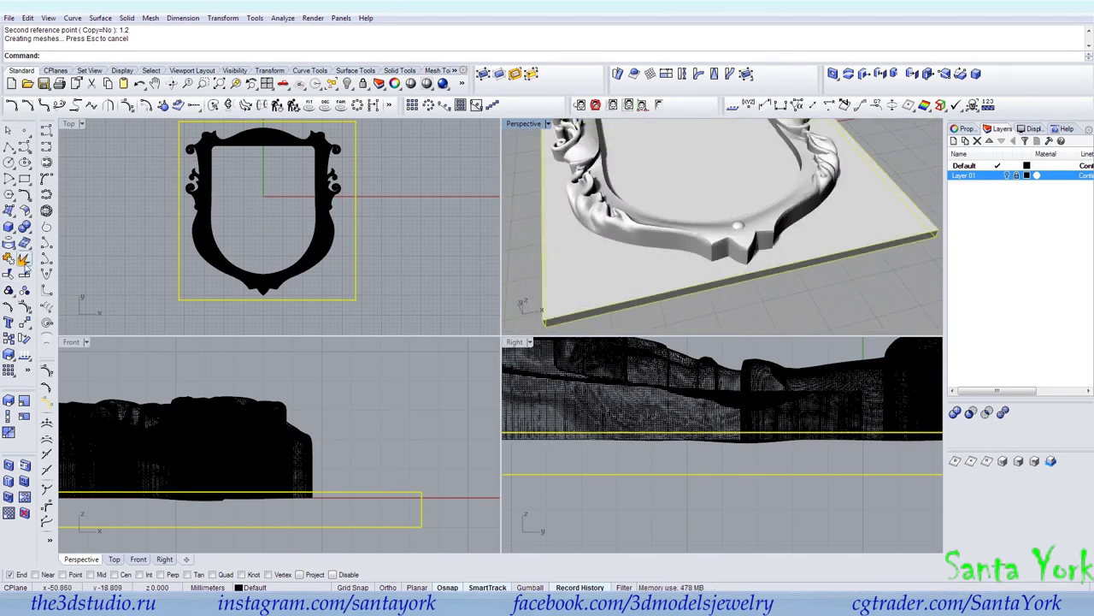
pyautogui.click(25, 243)
pyautogui.click(462, 318)
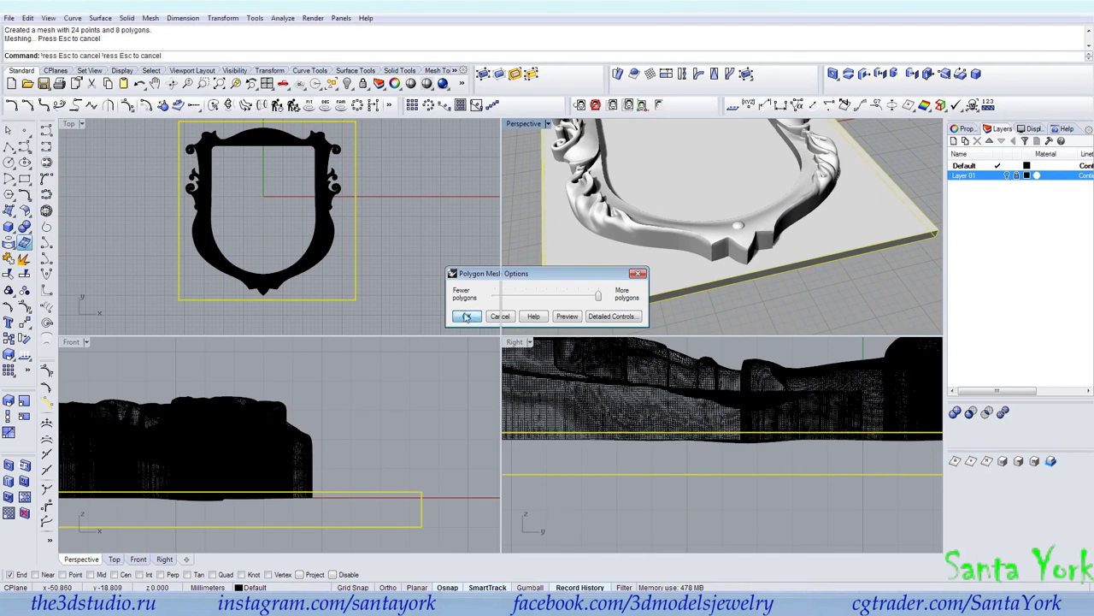
pyautogui.press('Delete')
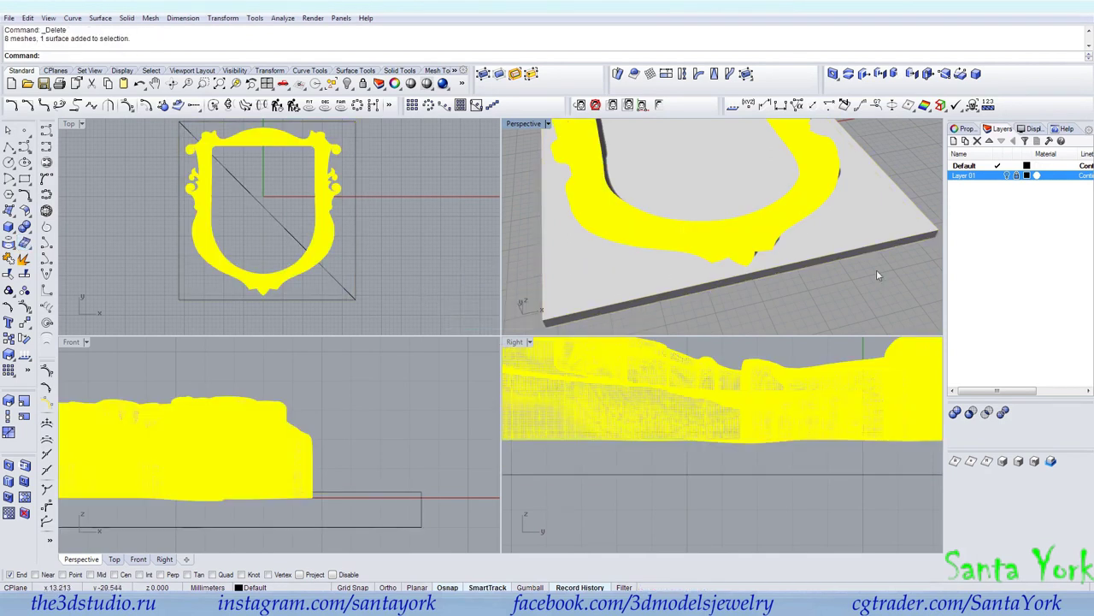
# Step: Subtract the slab mesh from the ornamental frame meshes with a mesh Boolean difference
pyautogui.click(970, 412)
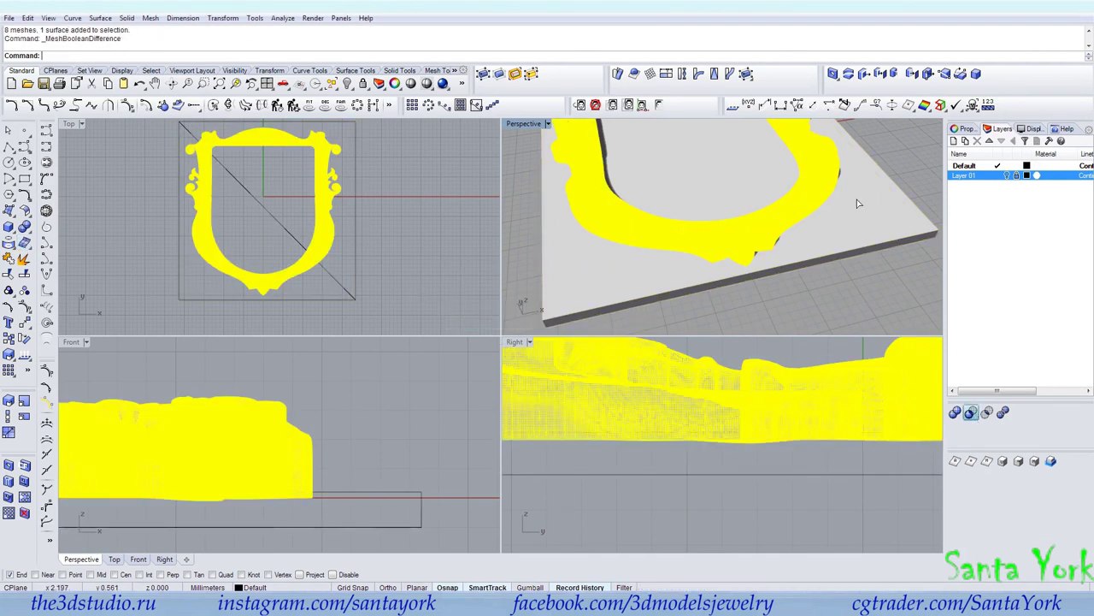
pyautogui.click(856, 200)
pyautogui.press('Return')
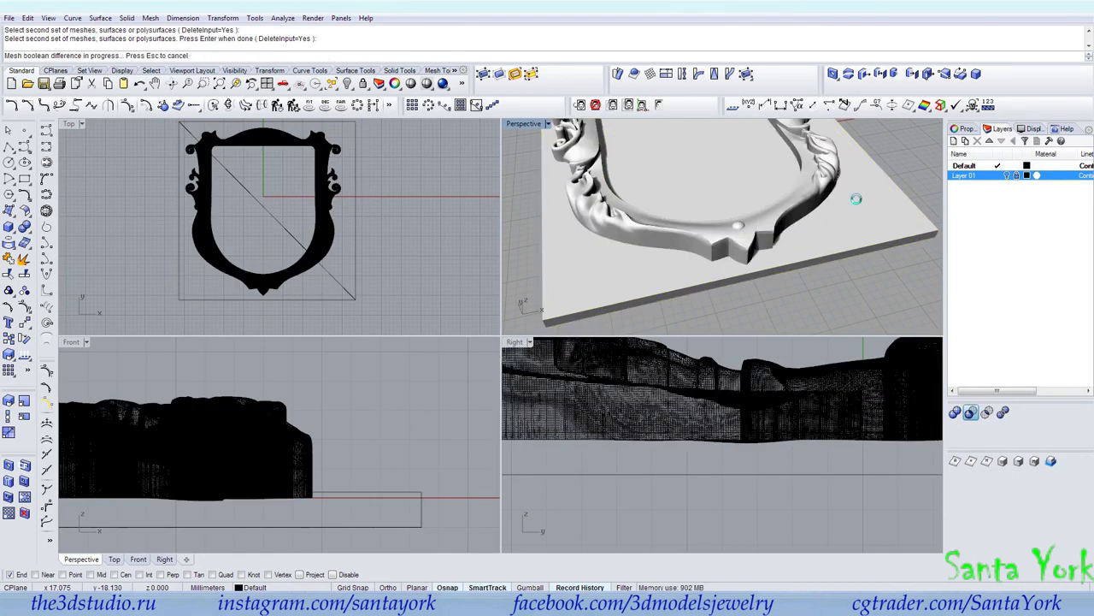
# Step: Export the trimmed frame meshes as an STL (Stereolithography) file named Gerb in the 01_Герб Лубны project's STL folder
pyautogui.click(785, 201)
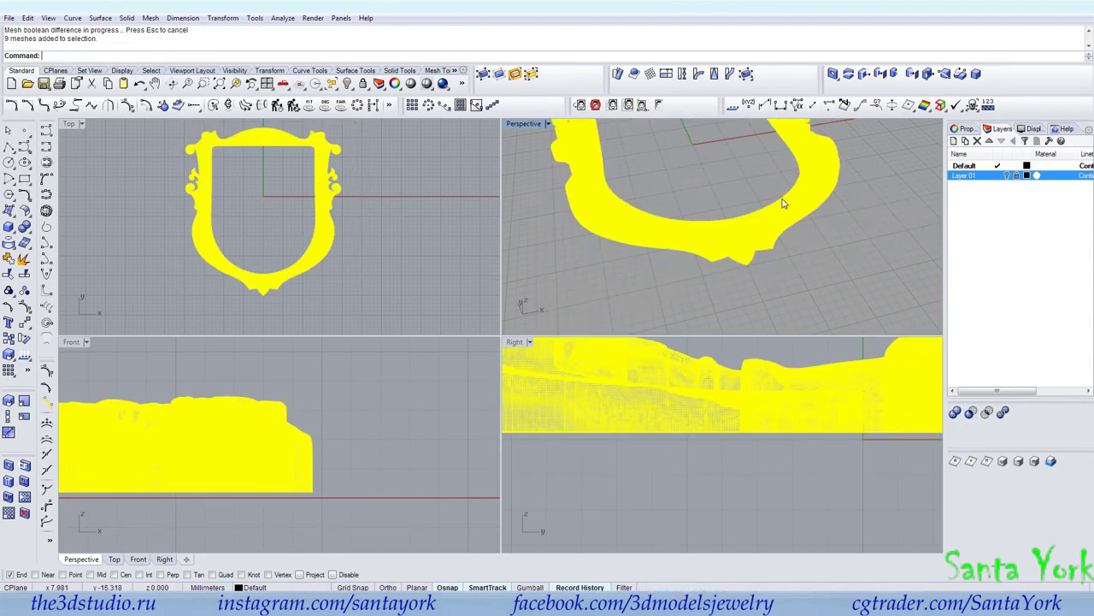
pyautogui.rightClick(43, 84)
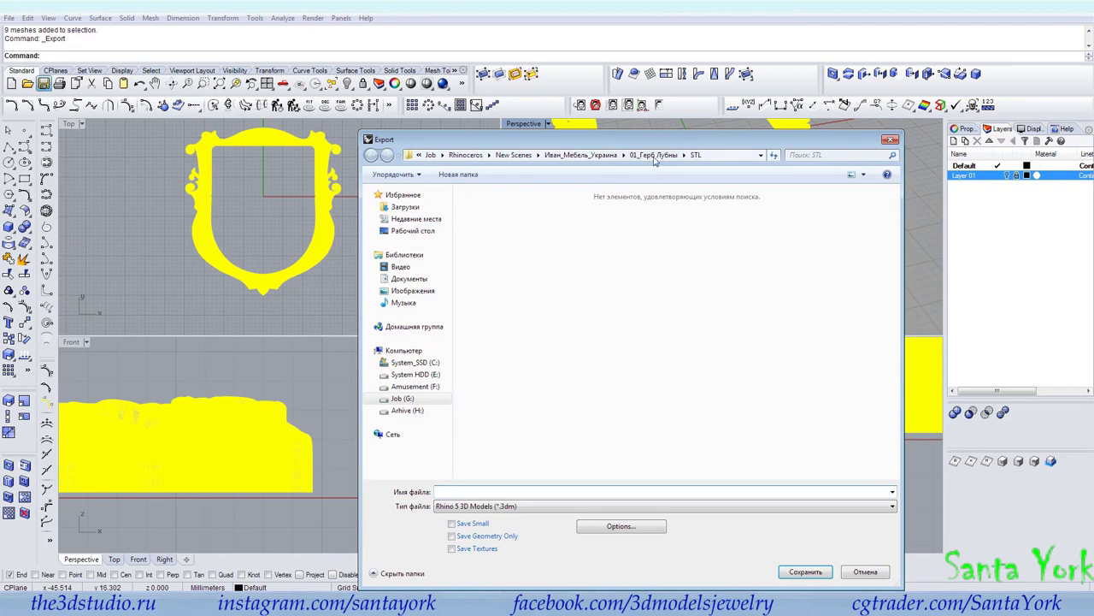
pyautogui.click(654, 157)
pyautogui.doubleClick(557, 244)
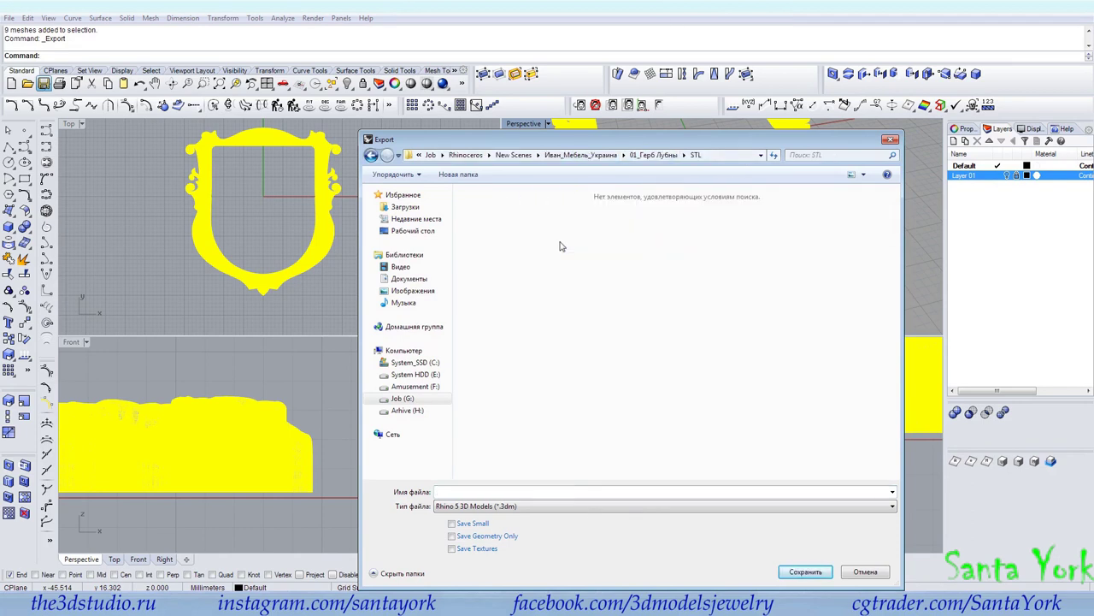
pyautogui.click(572, 505)
pyautogui.click(537, 430)
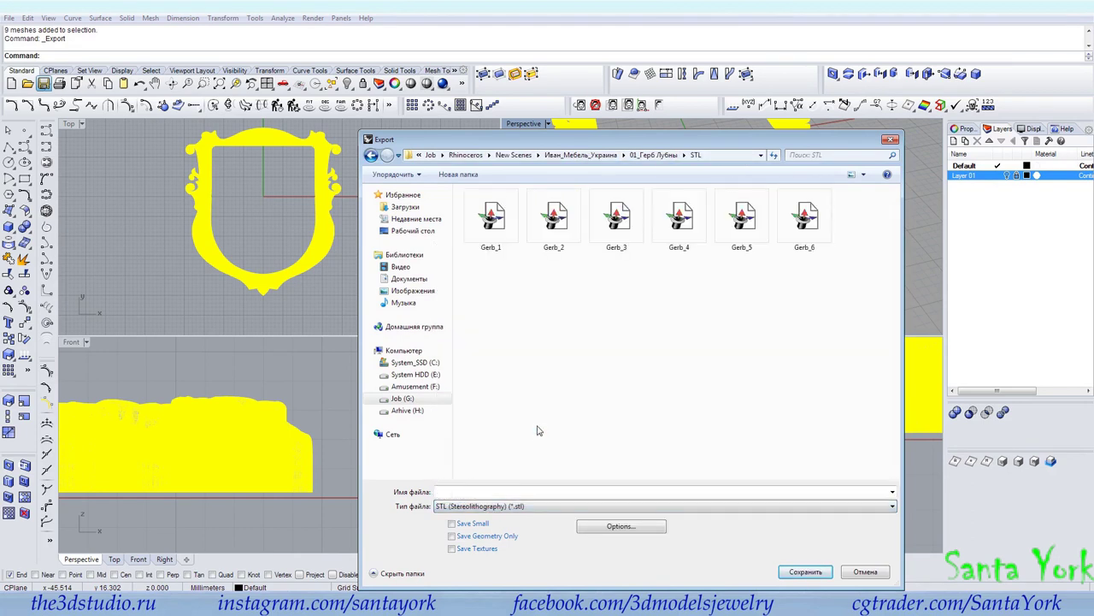
pyautogui.click(810, 219)
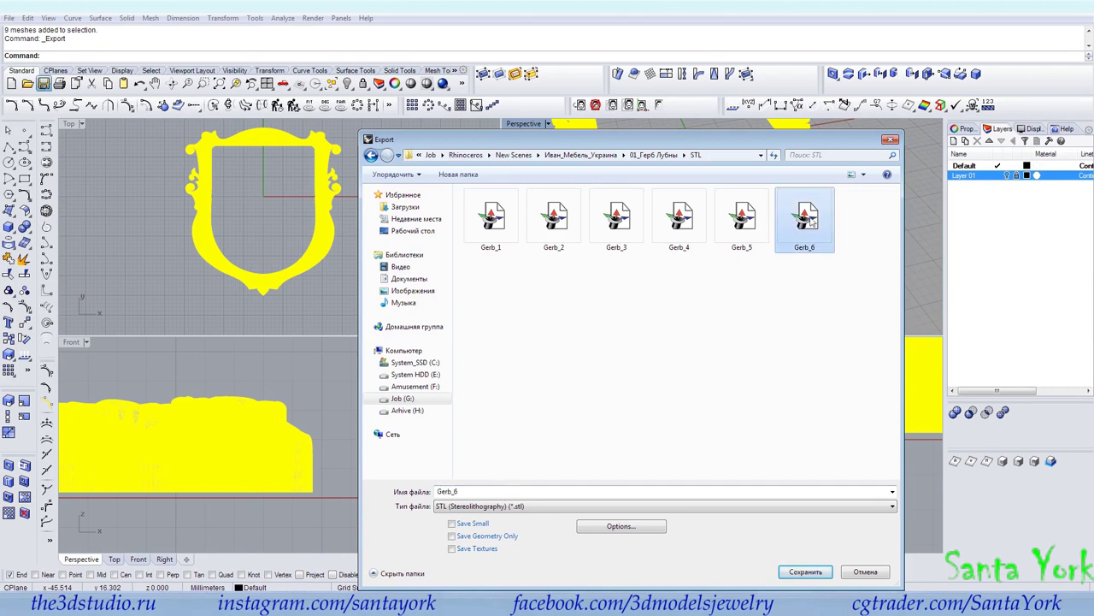
pyautogui.click(492, 491)
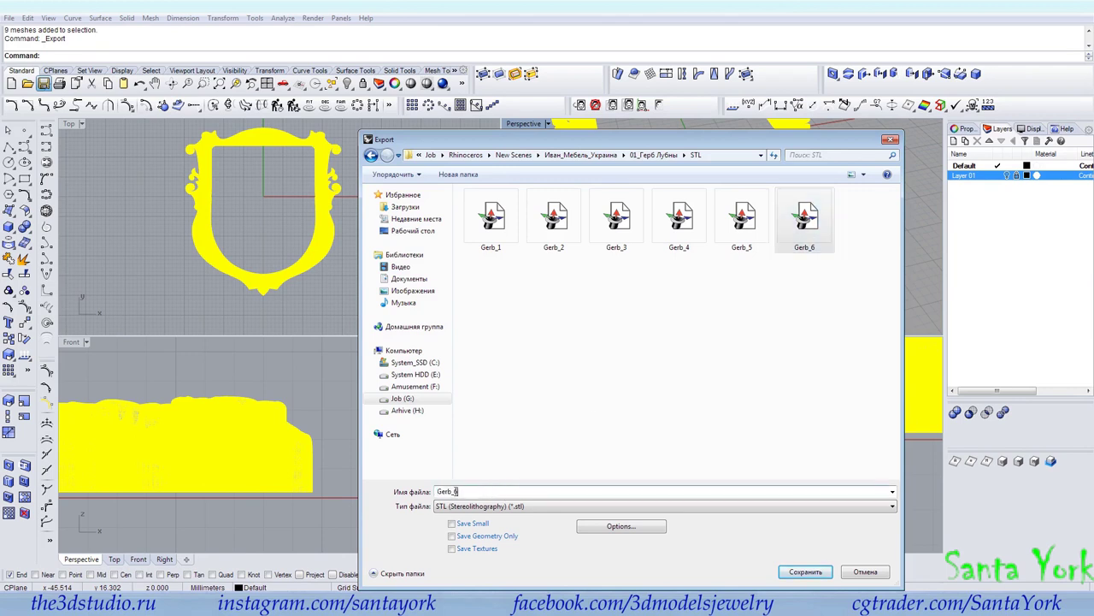
pyautogui.press('BackSpace')
pyautogui.click(655, 434)
pyautogui.click(802, 568)
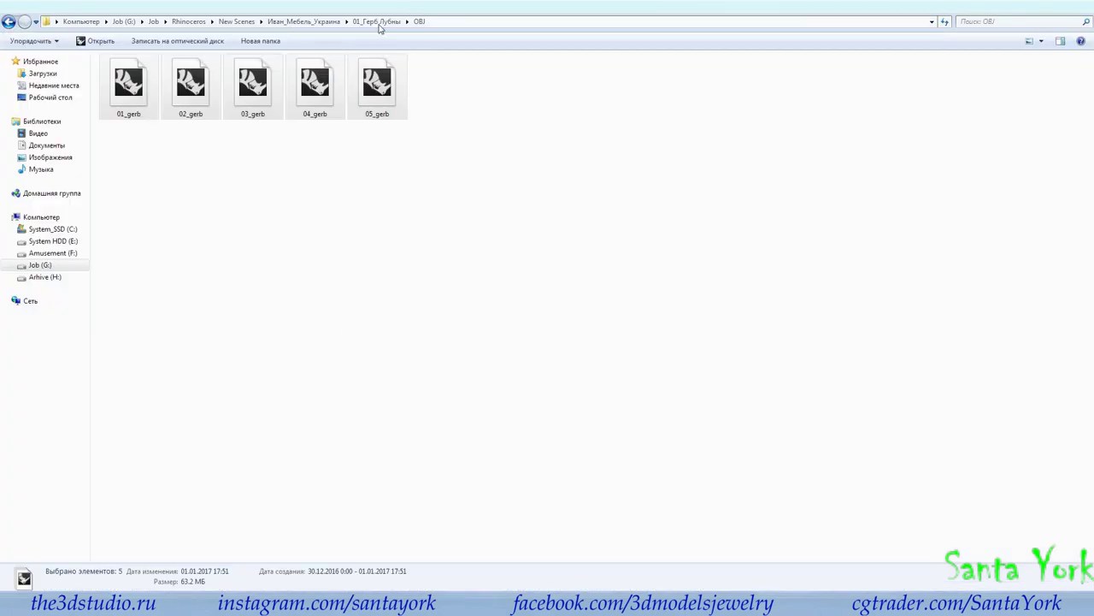
# Step: Switch to the file browser and open the exported Gerb file from the project's STL folder in Magics
pyautogui.click(379, 25)
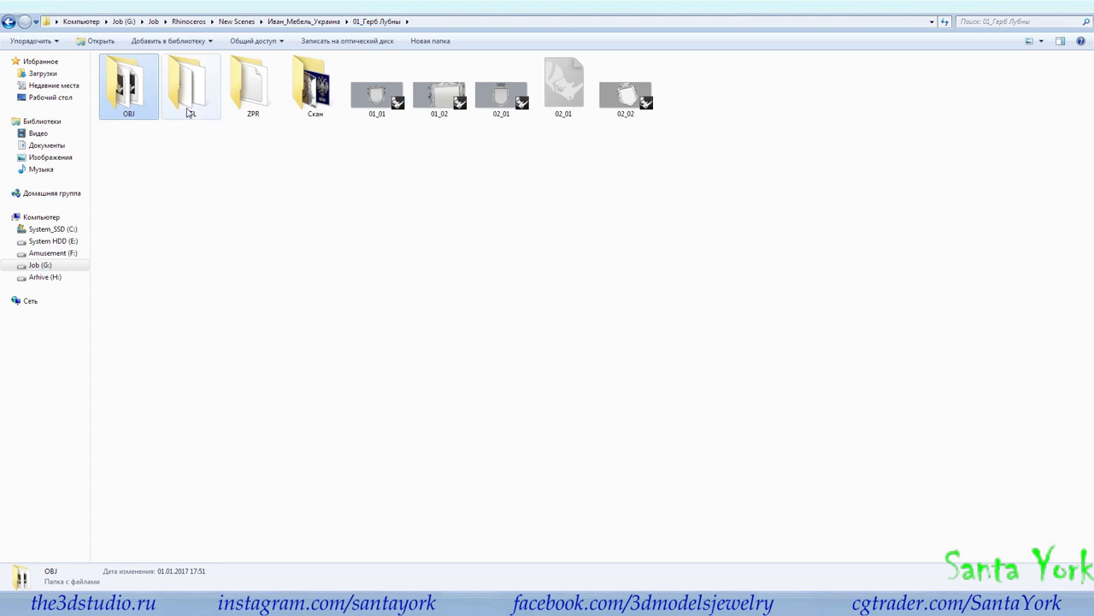
pyautogui.doubleClick(193, 120)
pyautogui.click(144, 101)
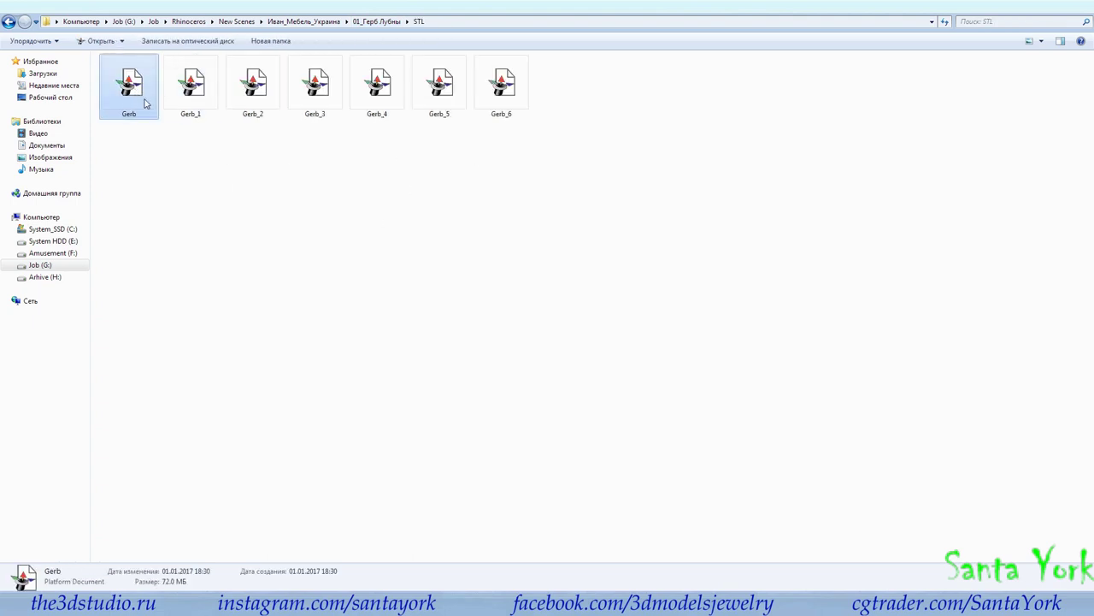
pyautogui.doubleClick(146, 106)
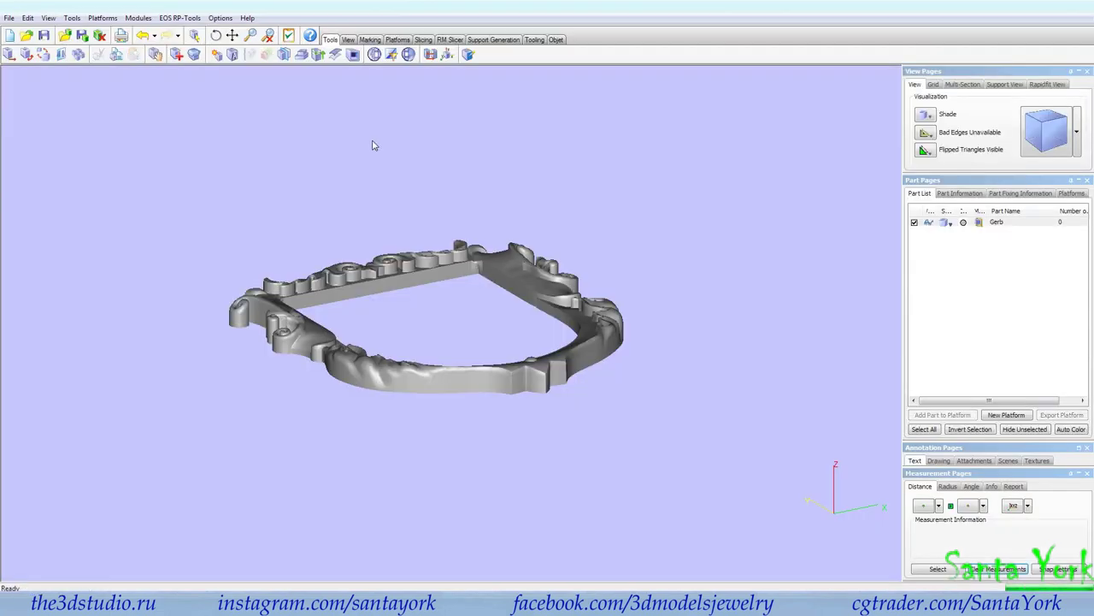
# Step: Reduce the Gerb part's triangles with a smallest detail of 0.003 mm, and filter its sharp triangles using Collapse at a 5° angle
pyautogui.moveTo(425, 336); pyautogui.dragTo(400, 466, button='right')
pyautogui.moveTo(398, 388); pyautogui.dragTo(408, 350, button='right')
pyautogui.moveTo(407, 349); pyautogui.dragTo(430, 339, button='middle')
pyautogui.click(178, 55)
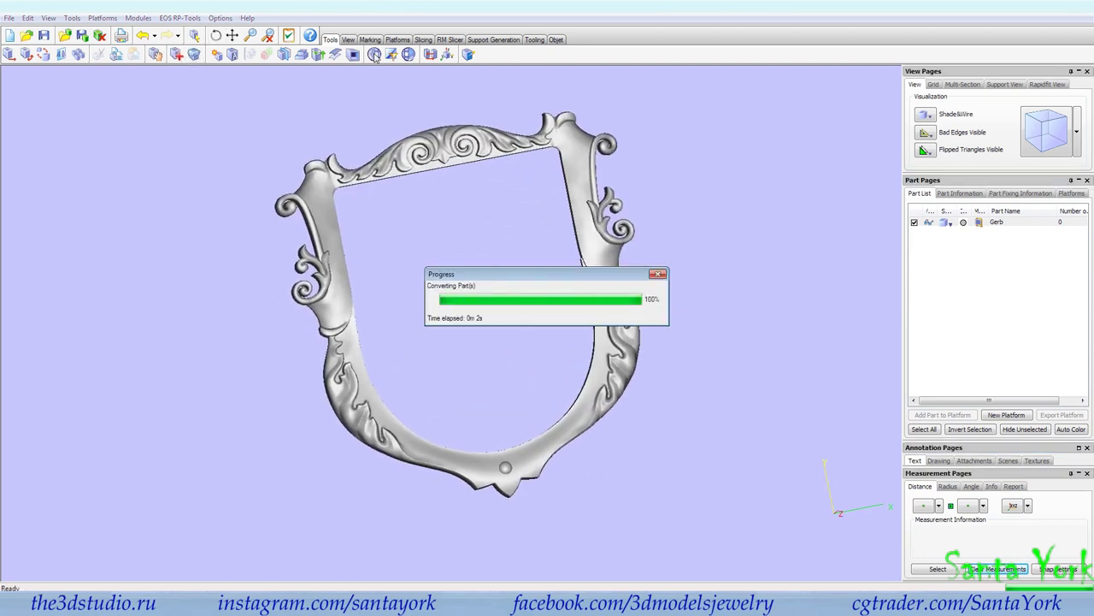
pyautogui.click(374, 54)
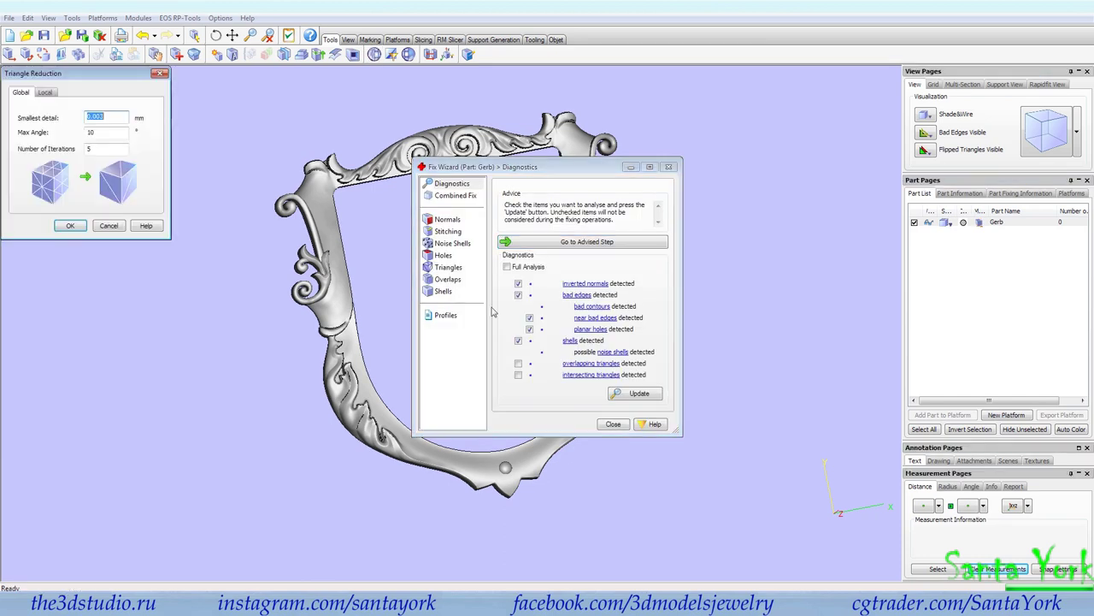
pyautogui.click(71, 225)
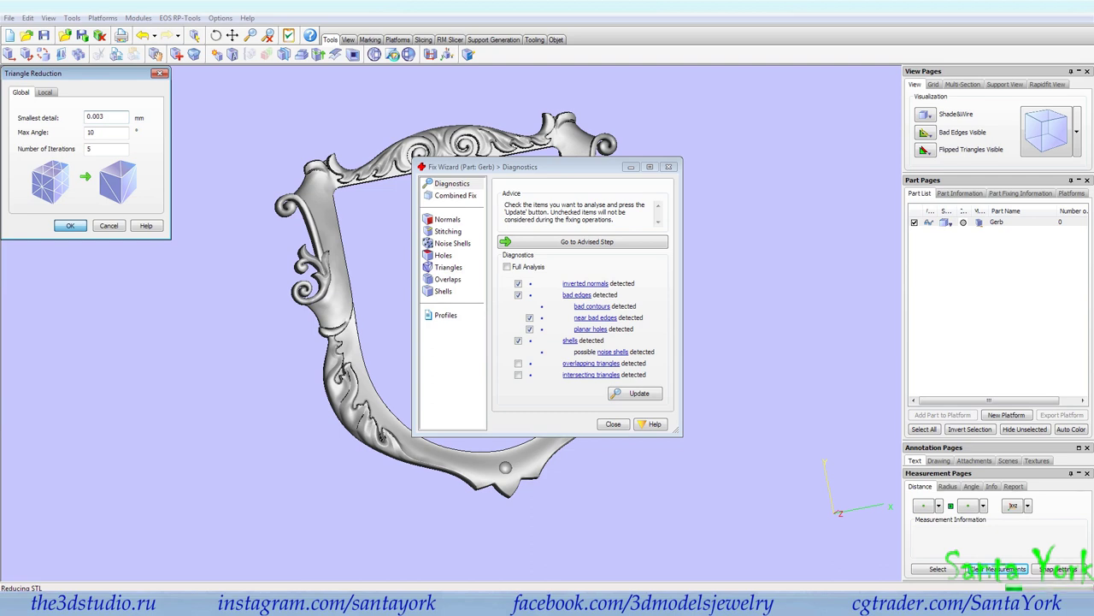
pyautogui.click(391, 54)
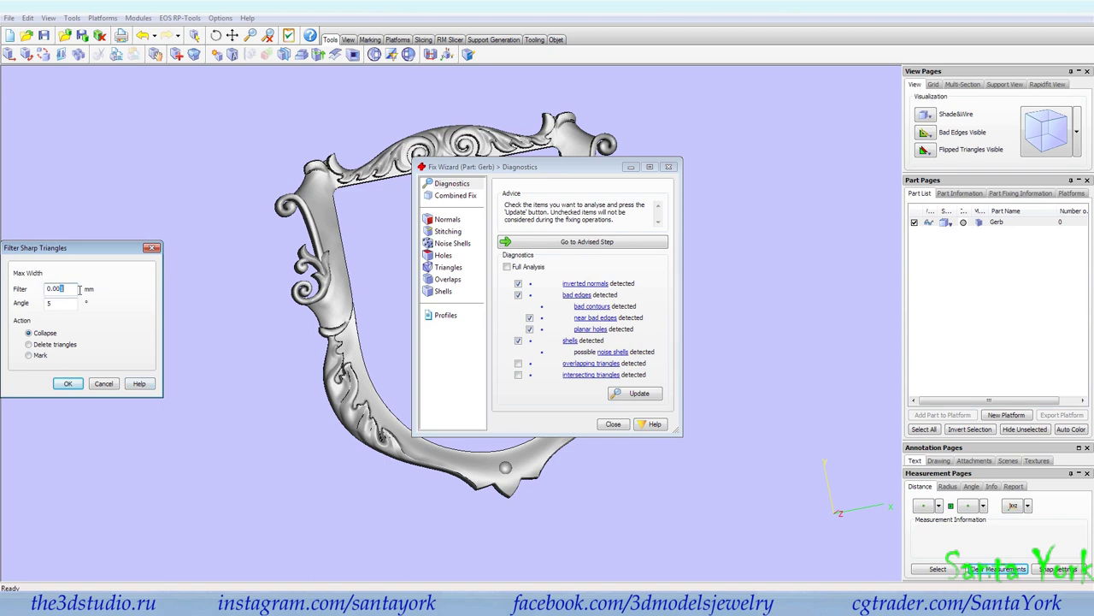
pyautogui.press('Return')
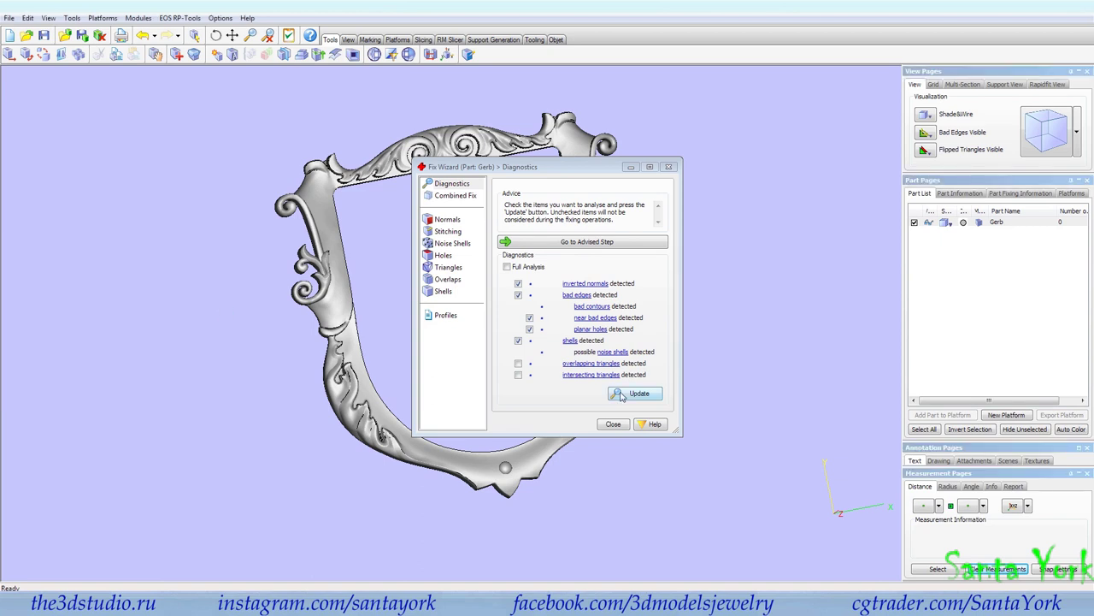
# Step: Run the Fix Wizard diagnostics on the Gerb part, automatically stitch its near bad edges, and update the diagnostics
pyautogui.click(622, 395)
pyautogui.click(561, 244)
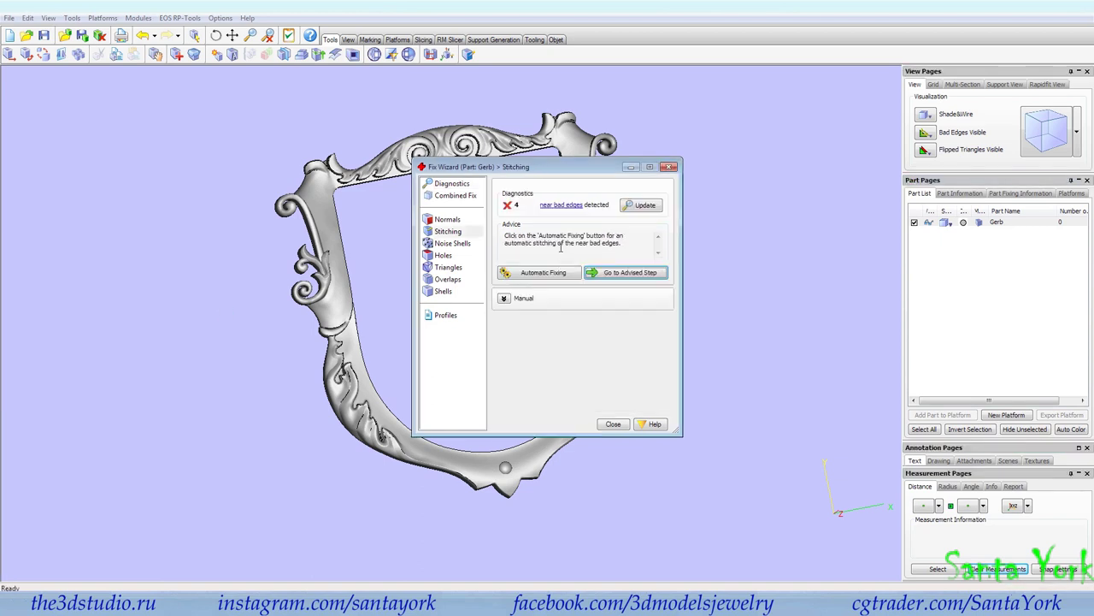
pyautogui.click(564, 272)
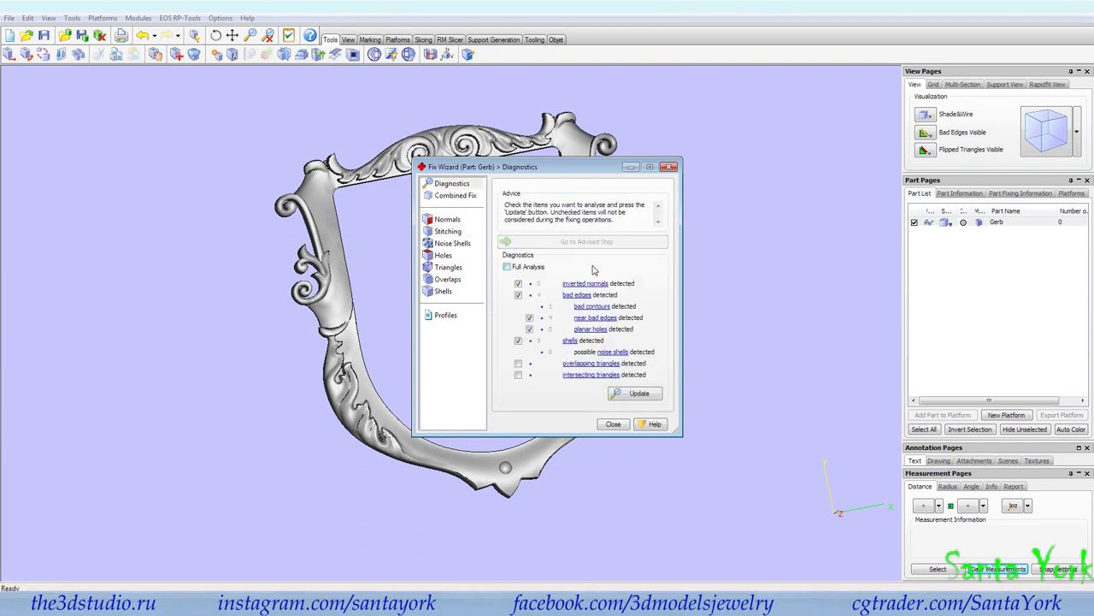
pyautogui.click(634, 393)
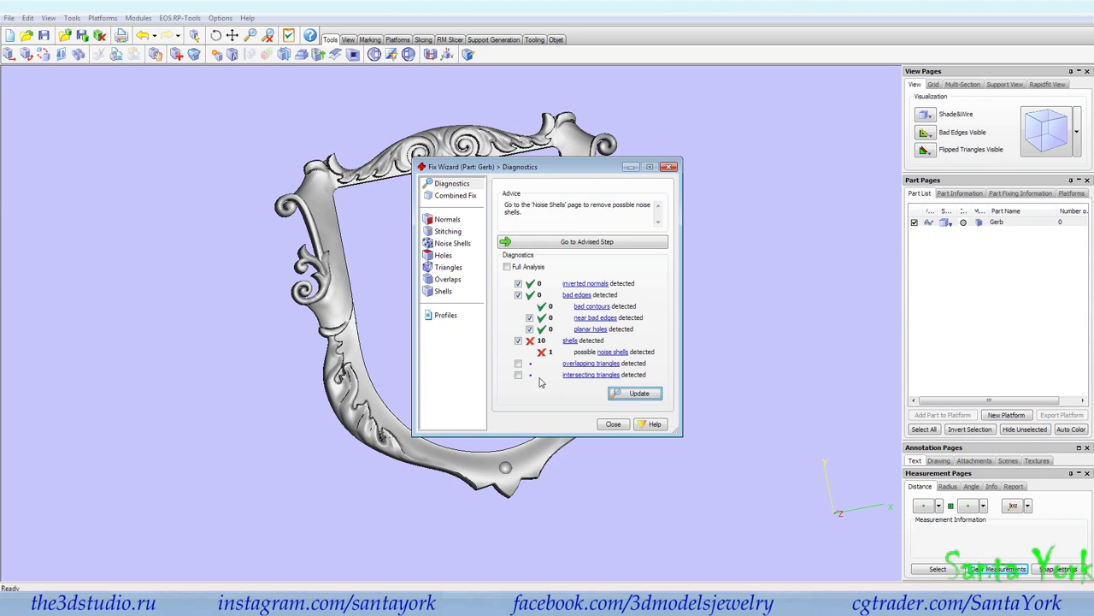
# Step: Remove the Gerb part's noise shells with automatic fixing, update the diagnostics, and unify the remaining shells into one
pyautogui.click(569, 243)
pyautogui.click(552, 273)
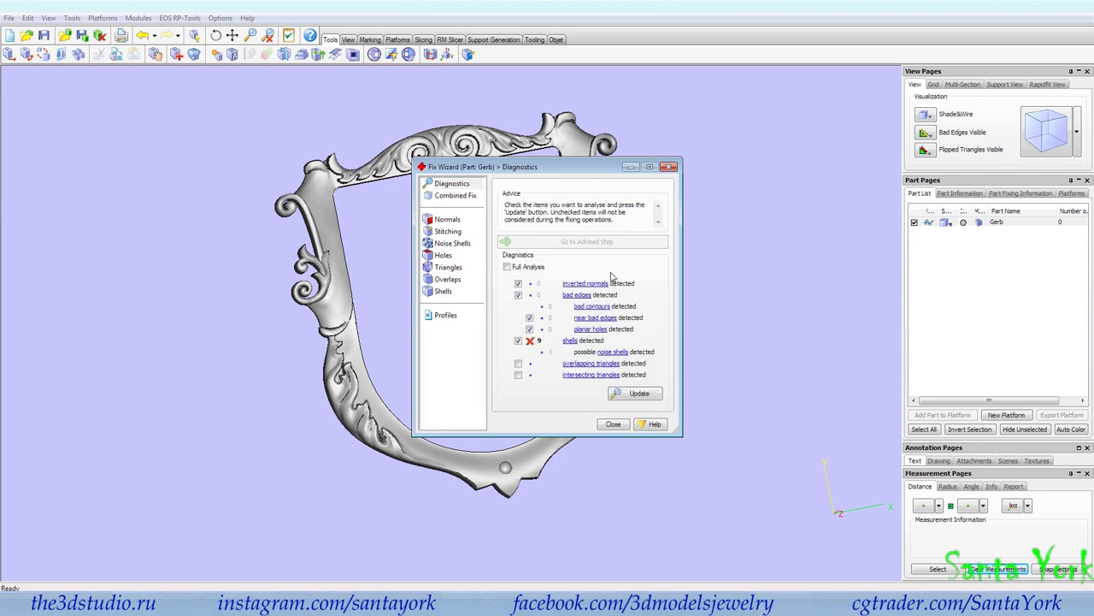
pyautogui.click(637, 393)
pyautogui.click(547, 243)
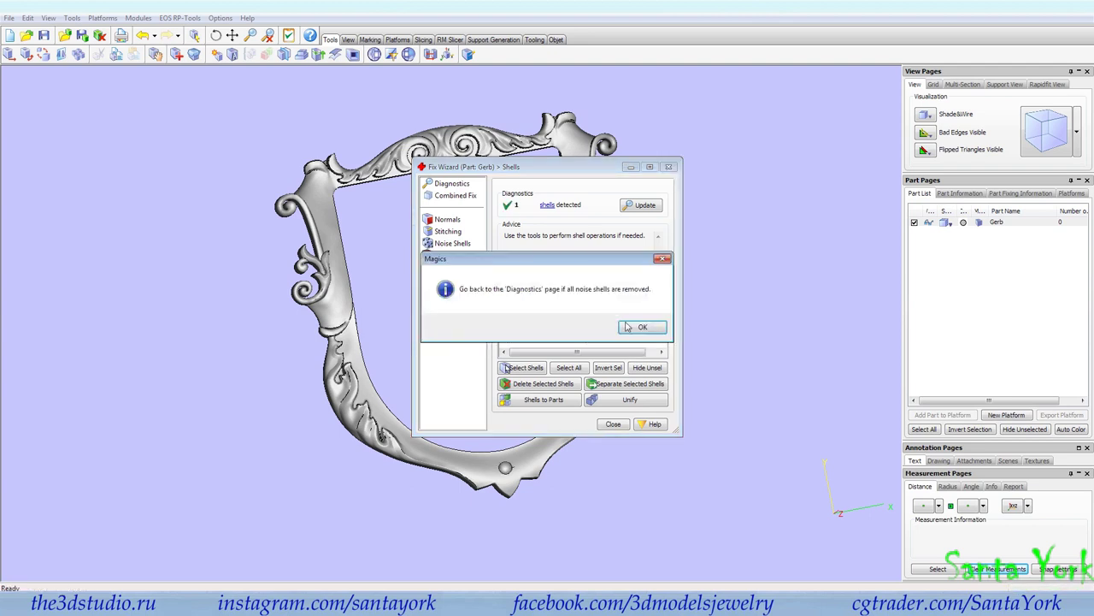
pyautogui.click(633, 327)
# Step: Reduce the unified part's triangles with 0.003 mm smallest detail, 10° maximum angle and 5 iterations, and collapse sharp triangles at 0.003 mm and 5°
pyautogui.click(407, 54)
pyautogui.click(70, 225)
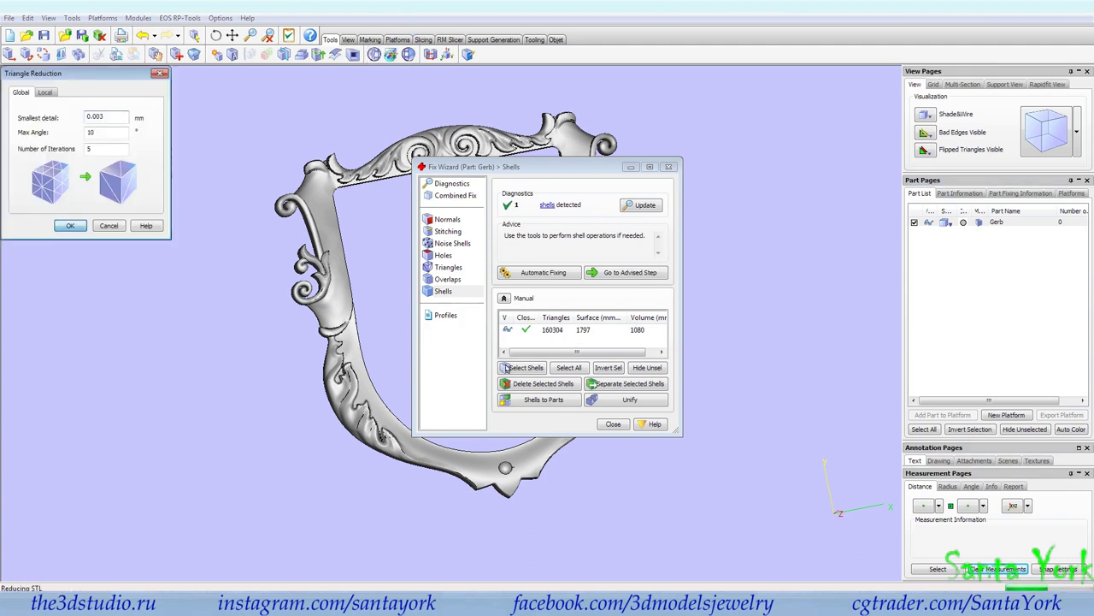
pyautogui.click(390, 55)
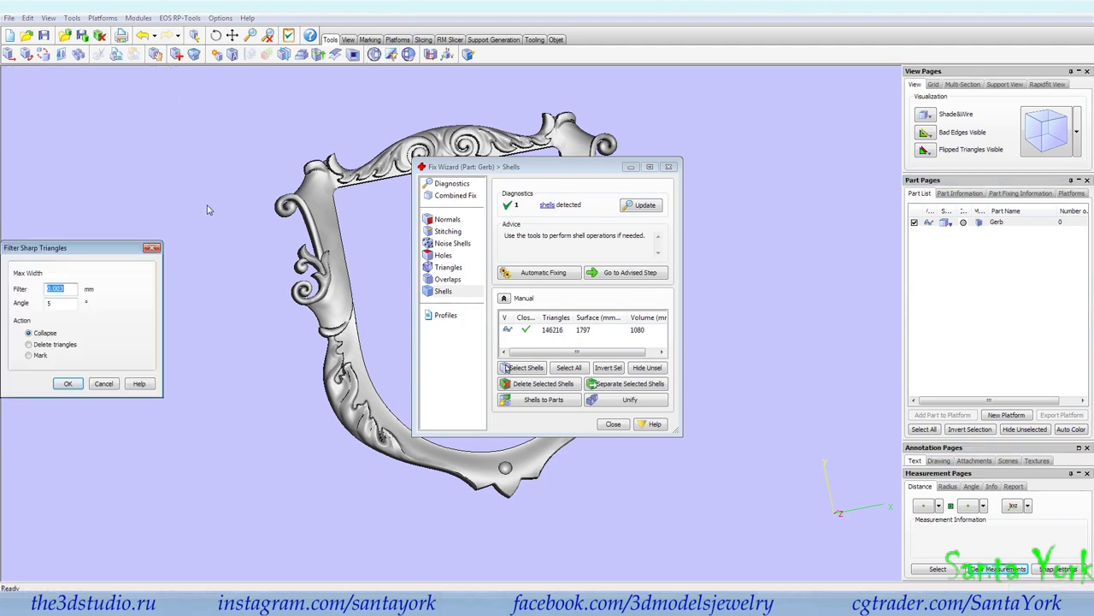
pyautogui.click(66, 384)
# Step: Rerun the Fix Wizard diagnostics on the Gerb part, include the intersecting triangles check, and close the wizard
pyautogui.click(619, 273)
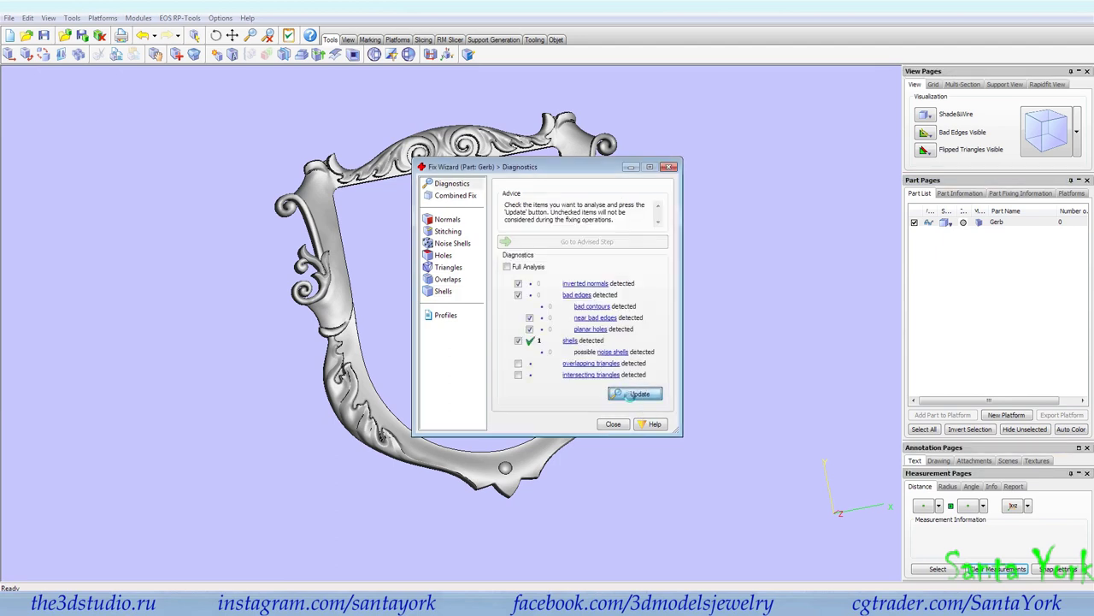
pyautogui.click(619, 393)
pyautogui.click(517, 374)
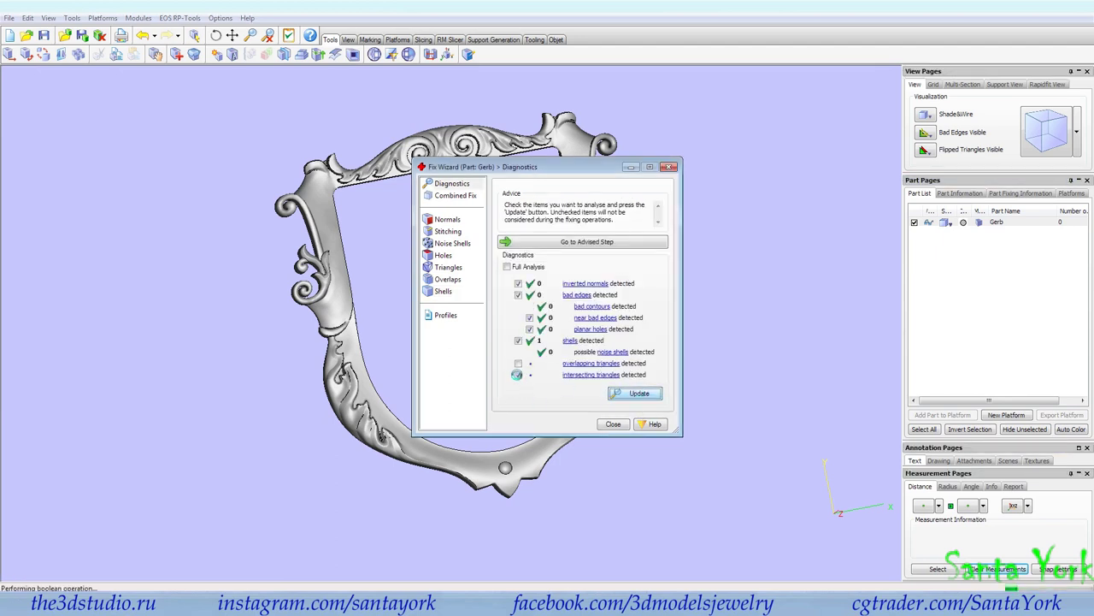
pyautogui.click(613, 424)
pyautogui.moveTo(454, 397); pyautogui.dragTo(754, 393, button='right')
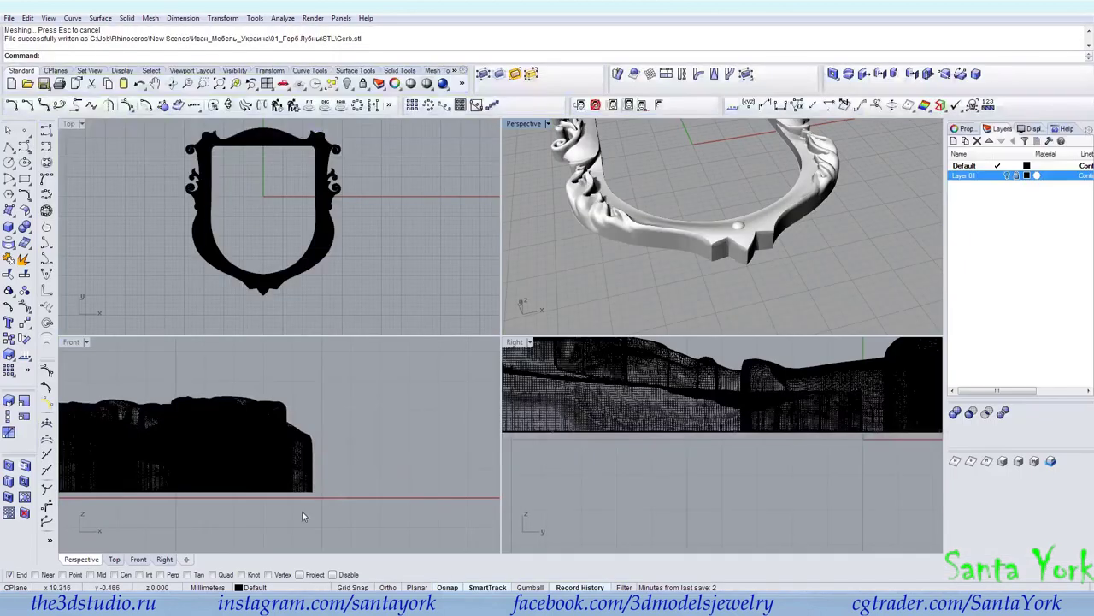
# Step: Switch to Rhino and examine how far the frame's base sits from the construction plane in the Front view
pyautogui.scroll(10, 313, 488)
pyautogui.keyDown('shift'); pyautogui.moveTo(308, 457); pyautogui.dragTo(349, 493); pyautogui.keyUp('shift')
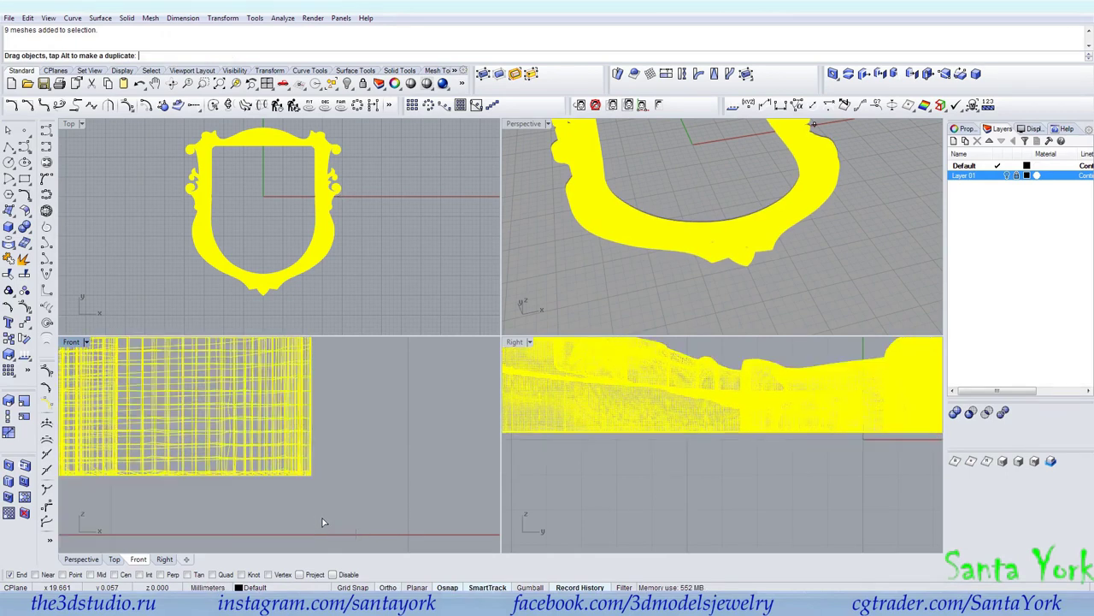
pyautogui.press('Escape')
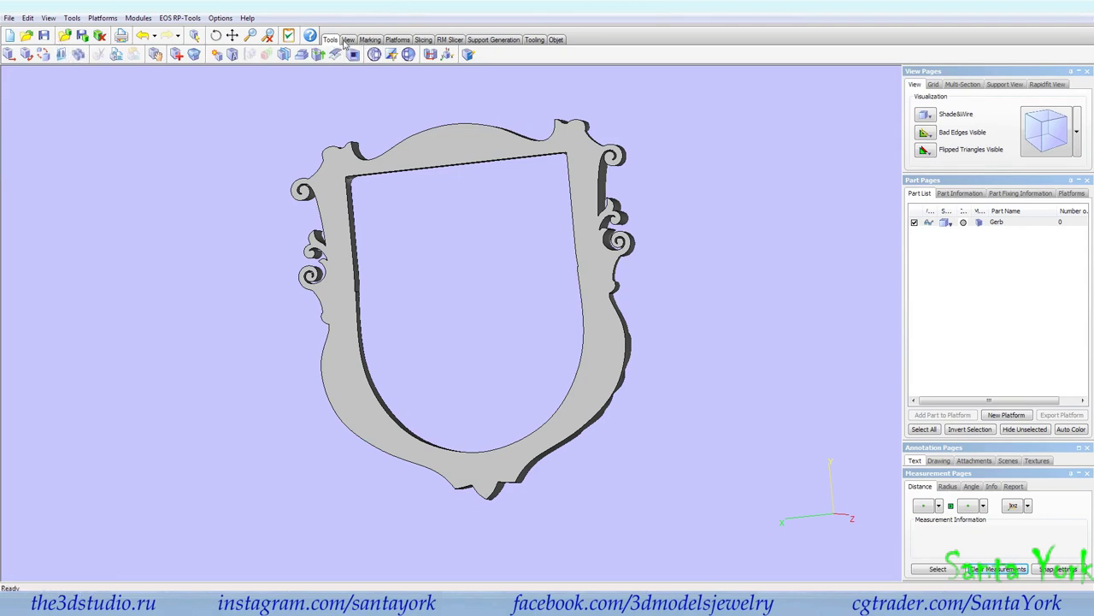
# Step: Switch back to Magics and mark the entire flat back face of the frame
pyautogui.click(346, 40)
pyautogui.click(370, 39)
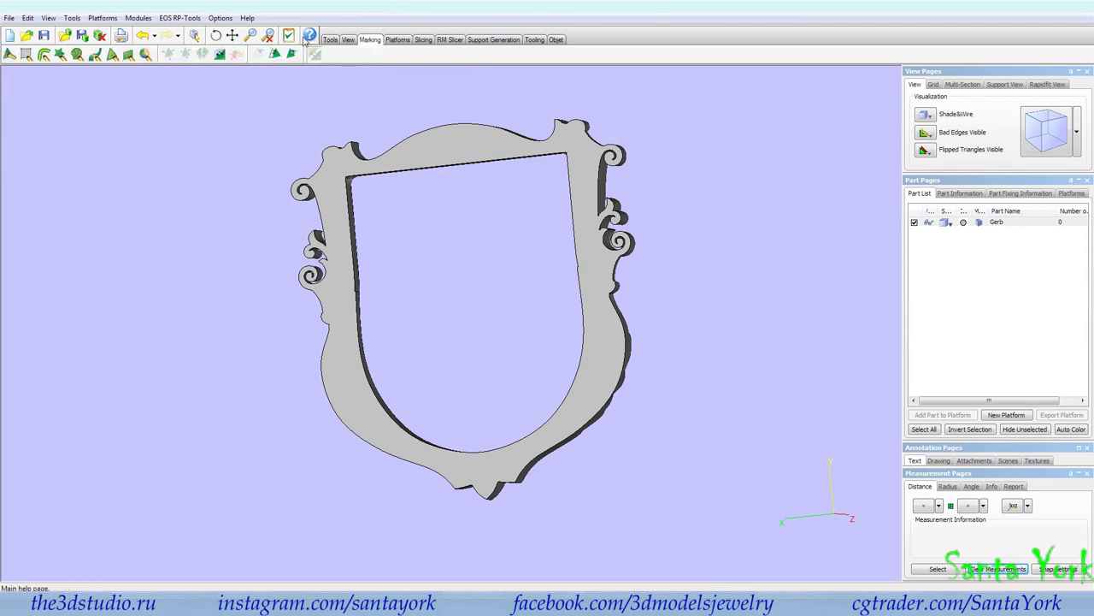
pyautogui.click(438, 149)
# Step: Extrude the marked back face by an offset using the Automatic connection, and clear the face's marking
pyautogui.click(28, 18)
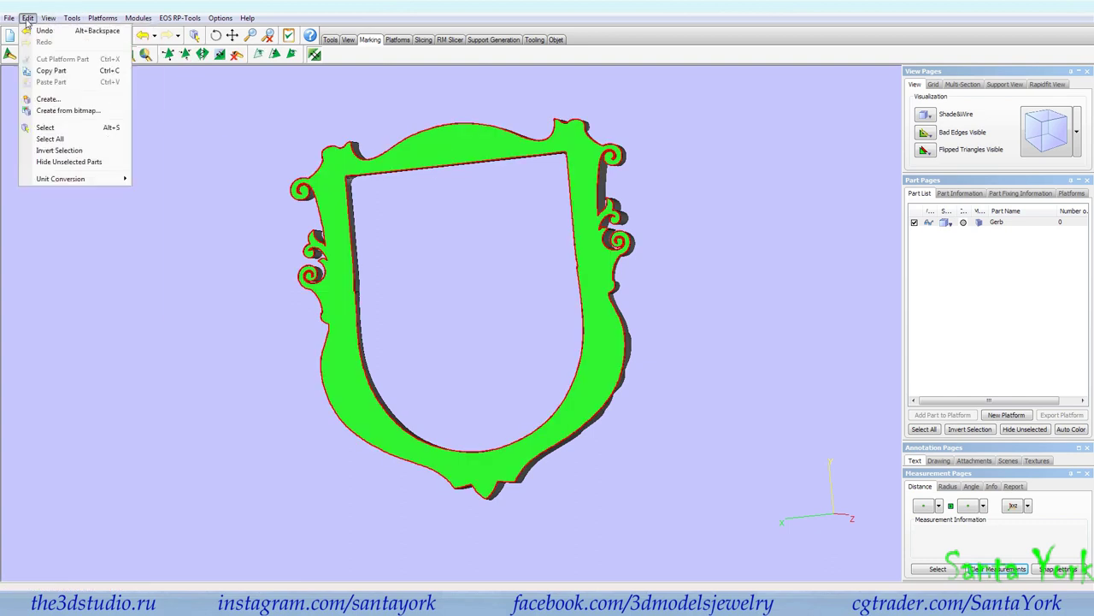
pyautogui.moveTo(70, 20)
pyautogui.click(109, 235)
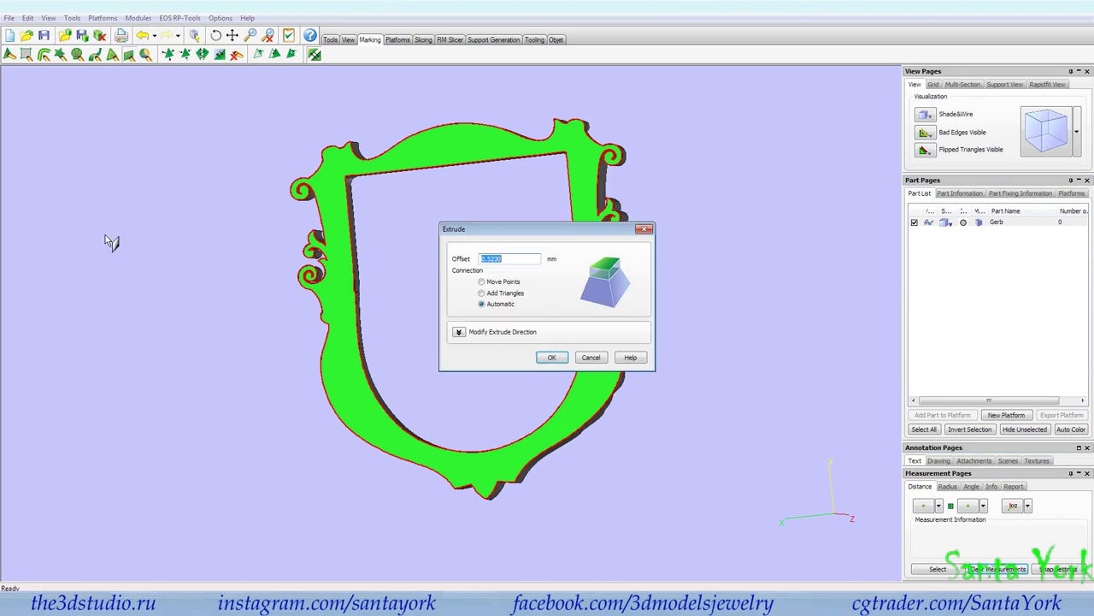
pyautogui.moveTo(479, 210); pyautogui.dragTo(339, 213, button='right')
pyautogui.scroll(4, 484, 152)
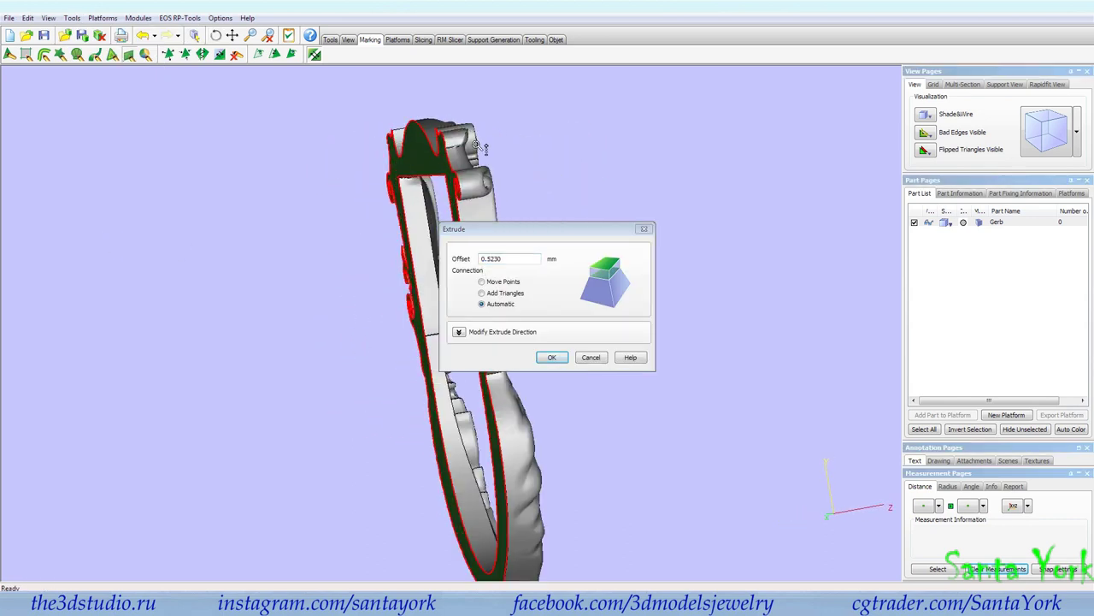
pyautogui.moveTo(491, 258); pyautogui.dragTo(552, 261)
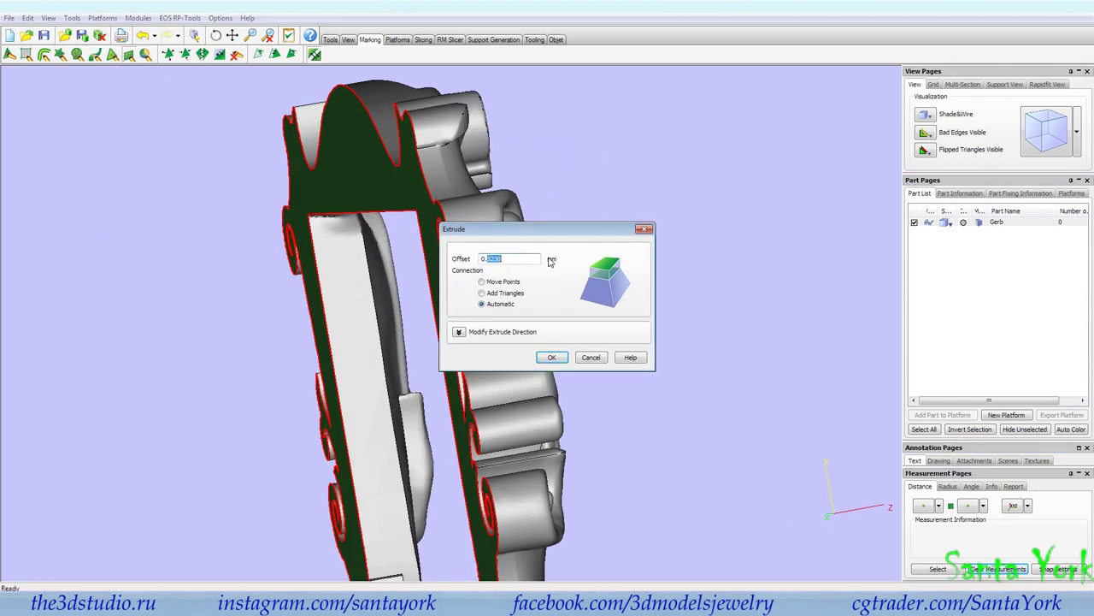
pyautogui.click(551, 355)
pyautogui.click(354, 140)
pyautogui.moveTo(536, 198); pyautogui.dragTo(637, 202, button='right')
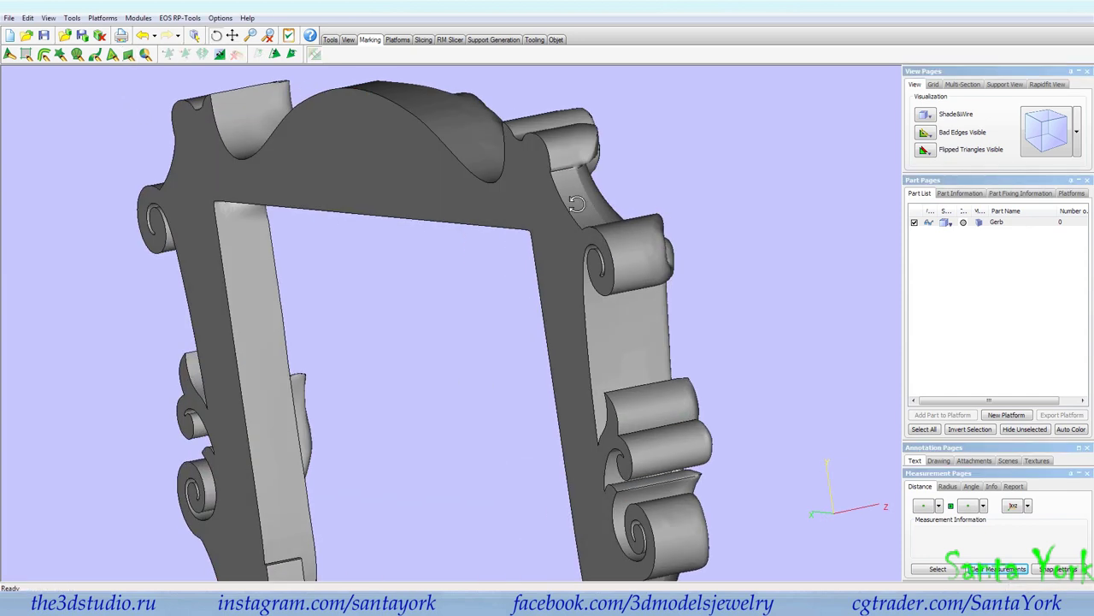
# Step: Save the repaired part over the existing Gerb file in the STL folder, and close Magics
pyautogui.click(8, 20)
pyautogui.click(330, 41)
pyautogui.click(9, 19)
pyautogui.click(46, 106)
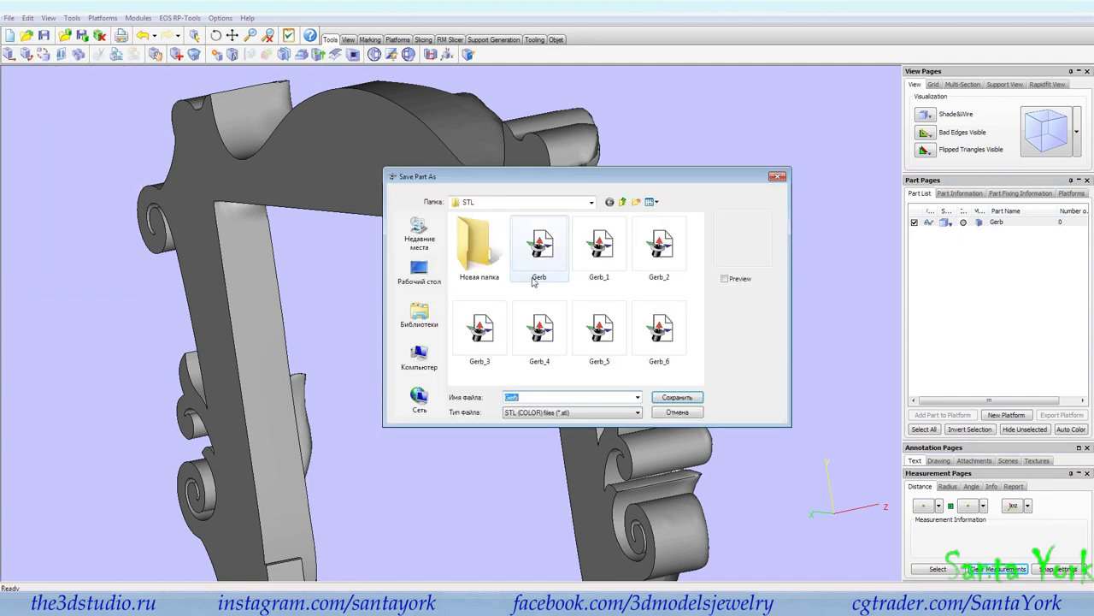
pyautogui.doubleClick(533, 282)
pyautogui.click(572, 308)
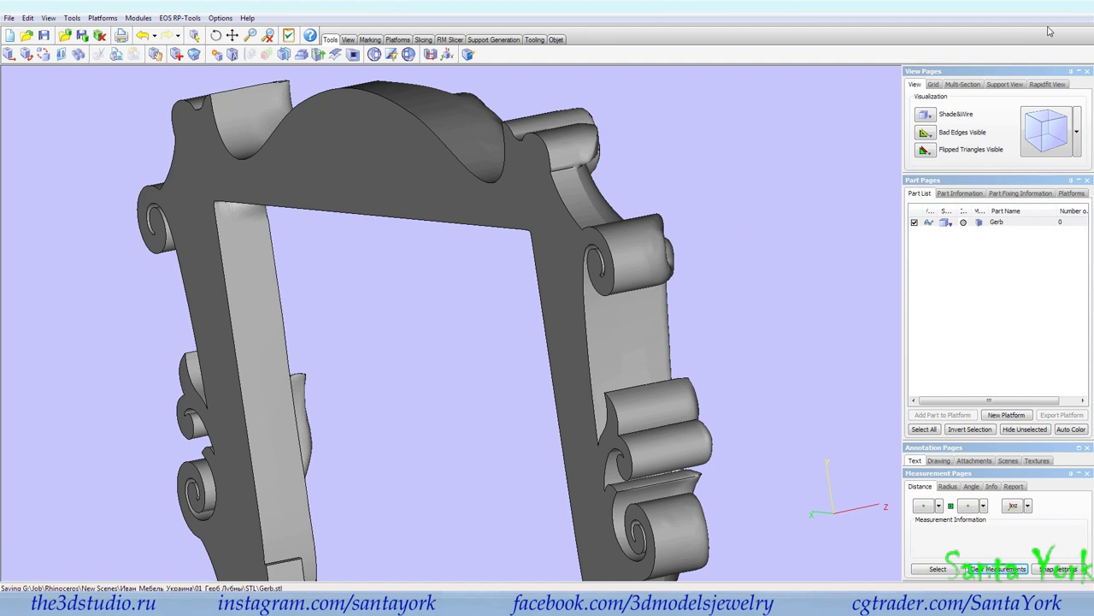
pyautogui.click(1084, 5)
pyautogui.click(569, 325)
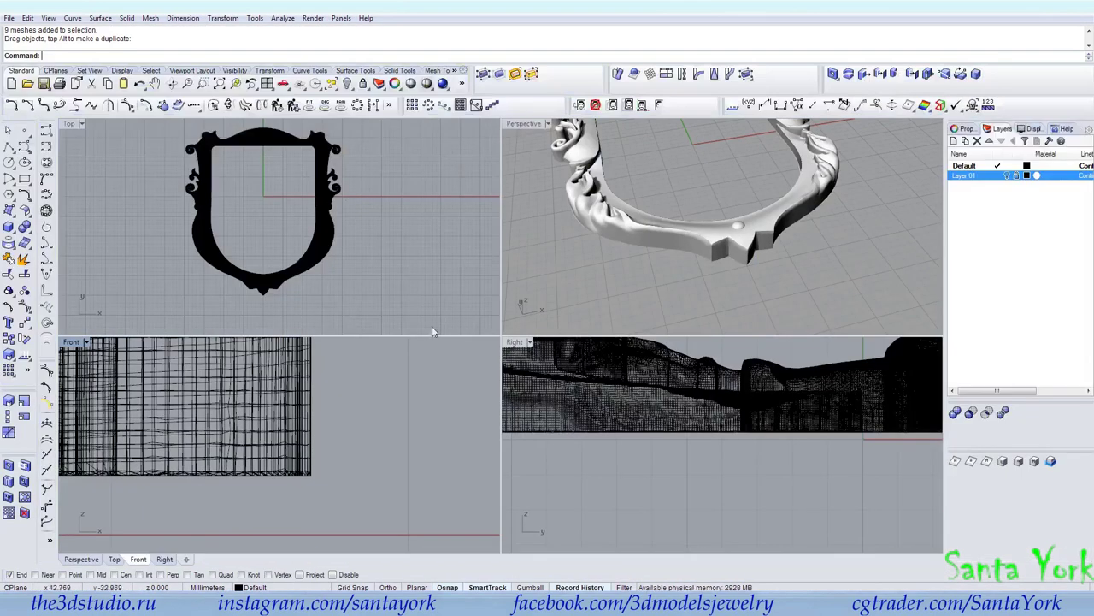
# Step: Delete the old frame meshes in Rhino and import the Gerb file from the Рабочие_STL folder in their place
pyautogui.press('Delete')
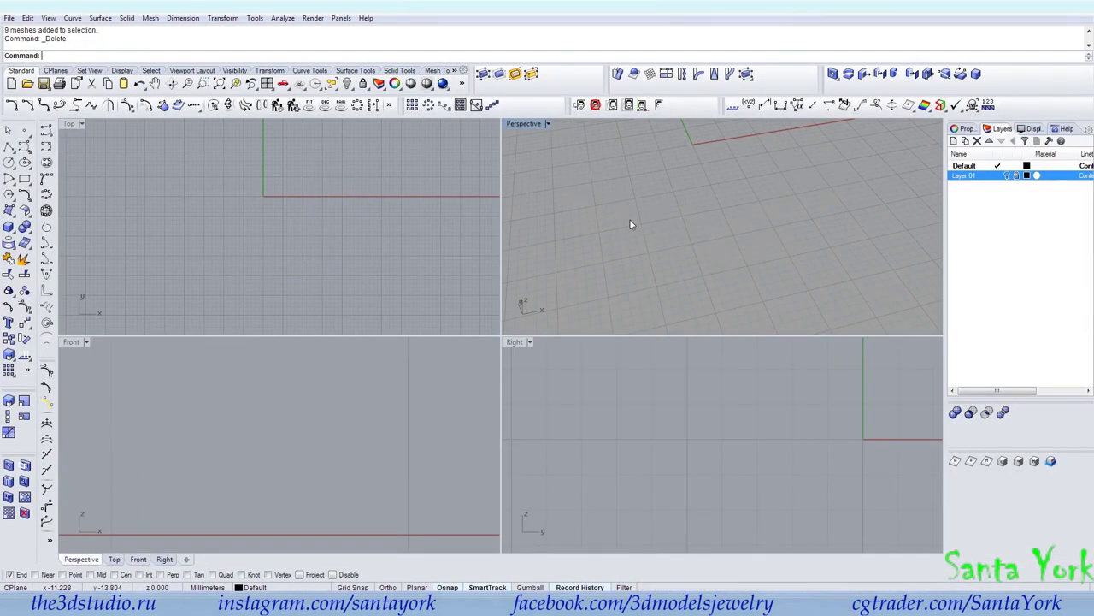
pyautogui.click(409, 603)
pyautogui.click(144, 107)
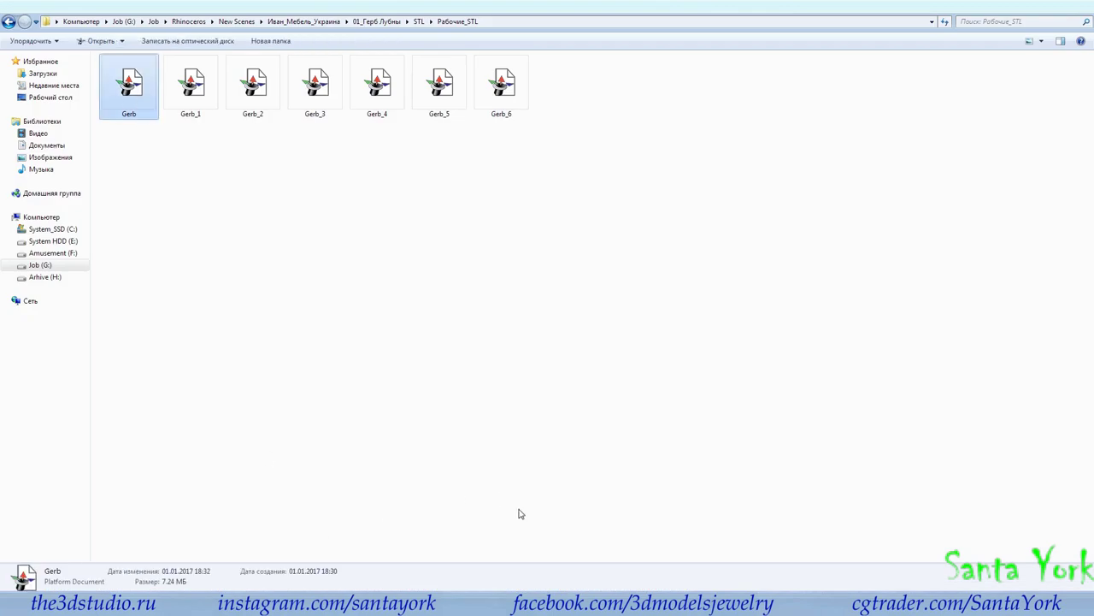
pyautogui.moveTo(439, 603); pyautogui.dragTo(441, 493)
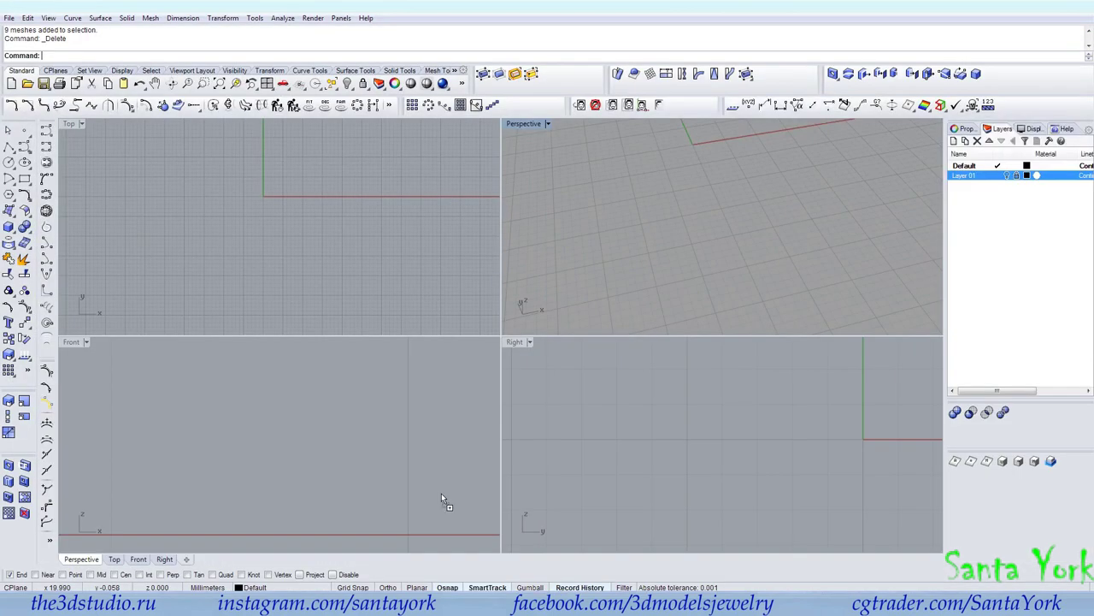
pyautogui.moveTo(611, 267); pyautogui.dragTo(612, 267)
pyautogui.click(518, 323)
# Step: Show the hidden crown and shield panel objects together with the imported frame
pyautogui.click(348, 83)
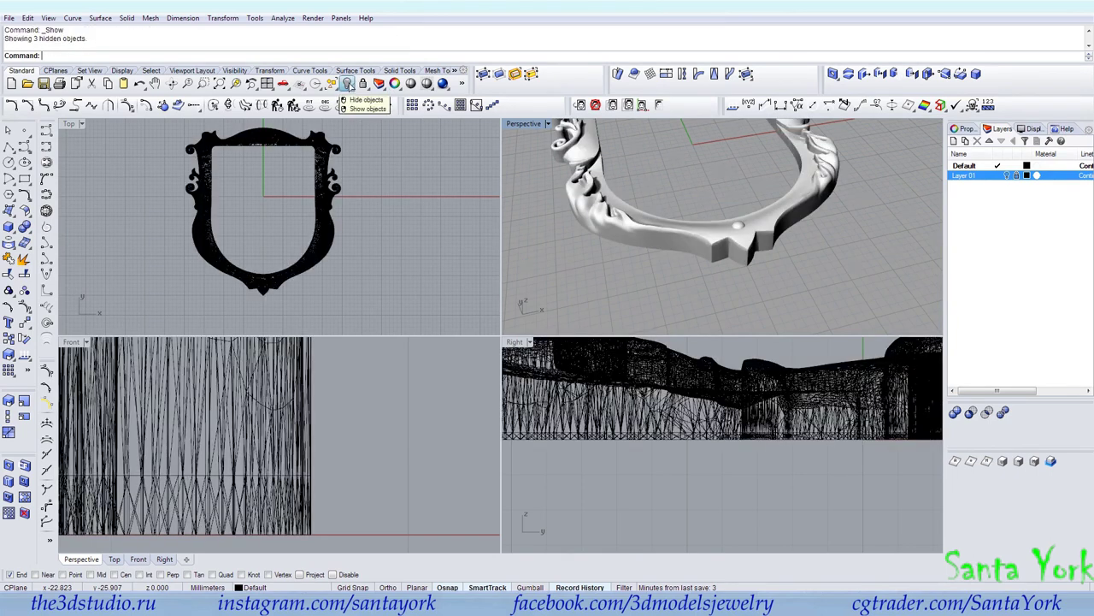
pyautogui.scroll(-3, 586, 270)
pyautogui.click(802, 277)
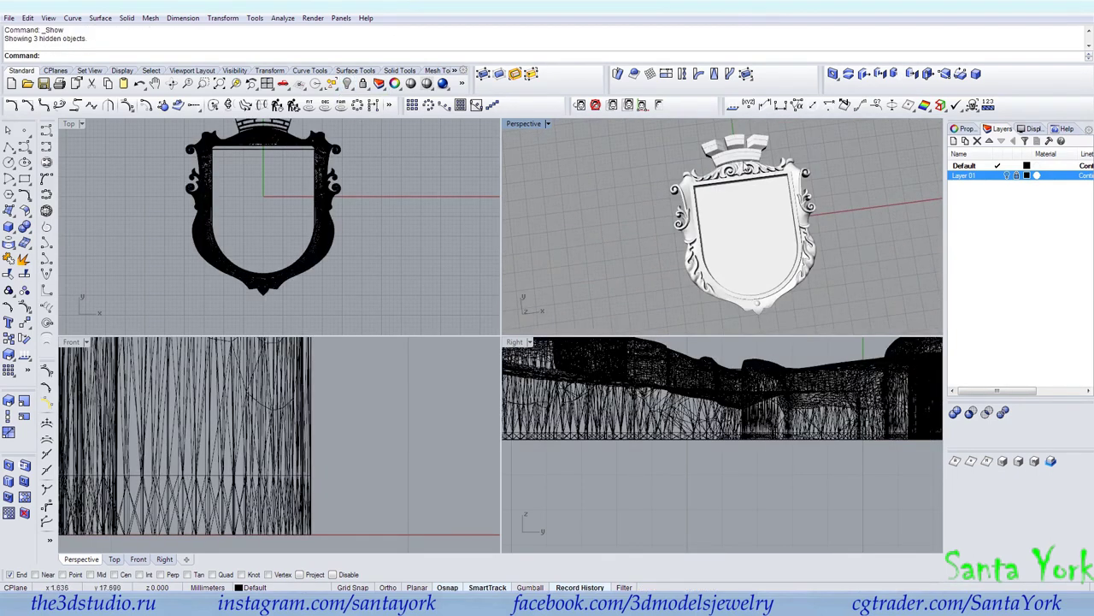
# Step: Select the brick crown above the frame and run a Boolean union on it
pyautogui.scroll(5, 745, 155)
pyautogui.click(745, 155)
pyautogui.scroll(5, 293, 213)
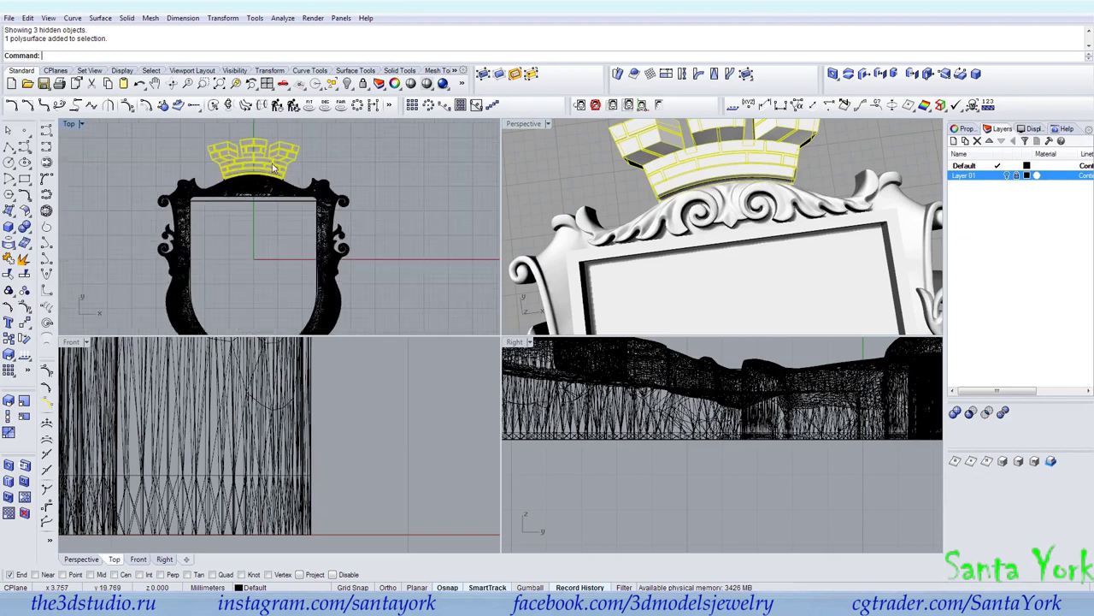
pyautogui.keyDown('shift'); pyautogui.click(290, 216); pyautogui.keyUp('shift')
pyautogui.click(25, 226)
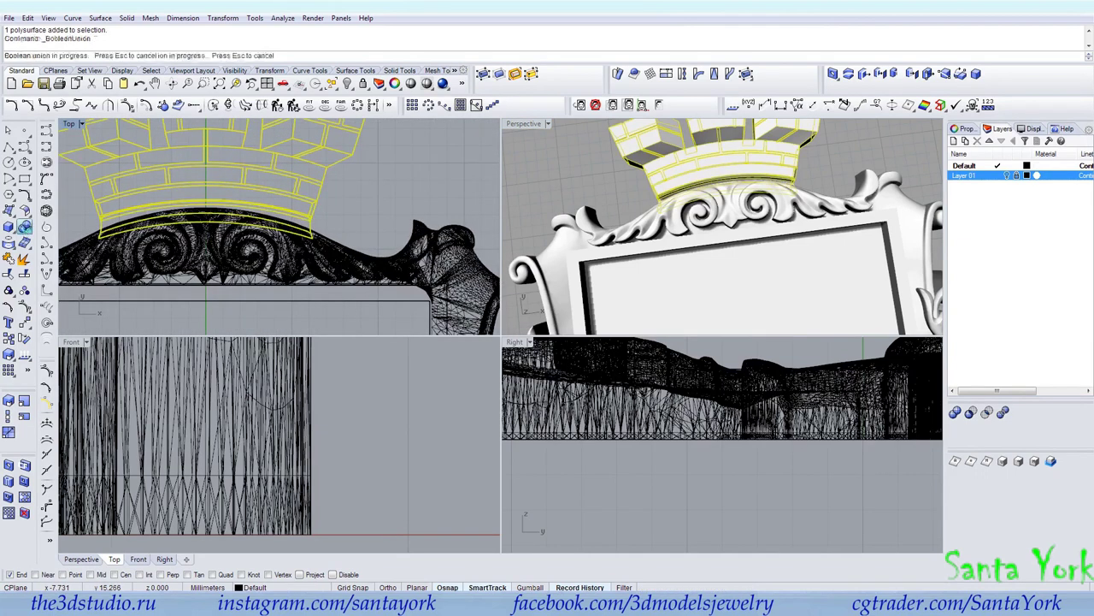
# Step: Set the Perspective view to Shaded display, and merge the crown polysurface's coplanar faces
pyautogui.click(316, 195)
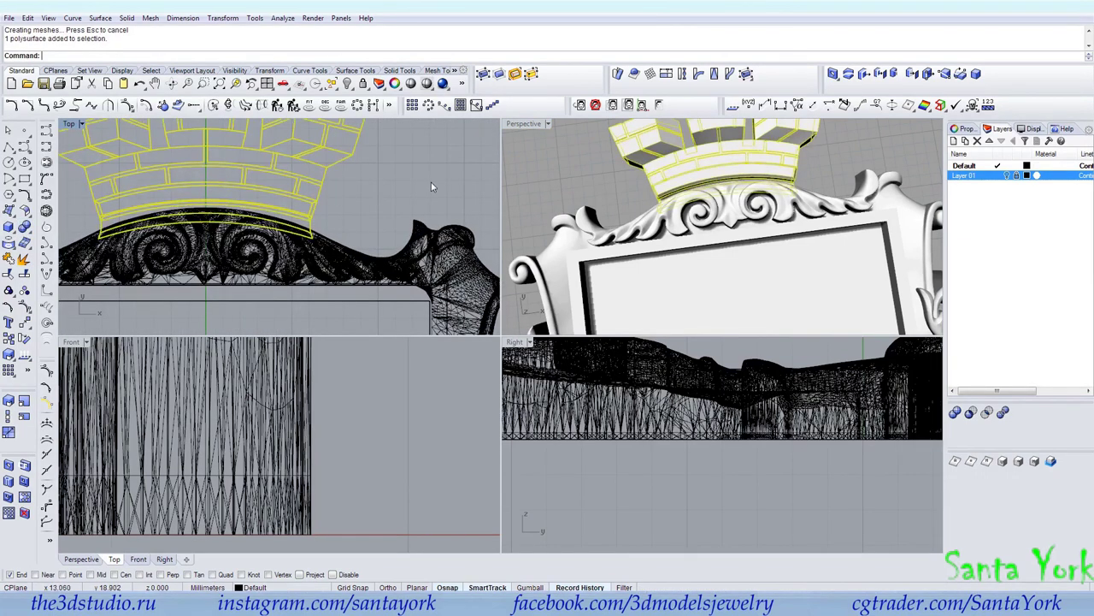
pyautogui.click(581, 170)
pyautogui.rightClick(535, 124)
pyautogui.click(538, 166)
pyautogui.moveTo(658, 193)
pyautogui.mouseDown(button='right')
pyautogui.moveTo(782, 186)
pyautogui.moveTo(871, 200)
pyautogui.mouseUp(button='right')
pyautogui.click(728, 152)
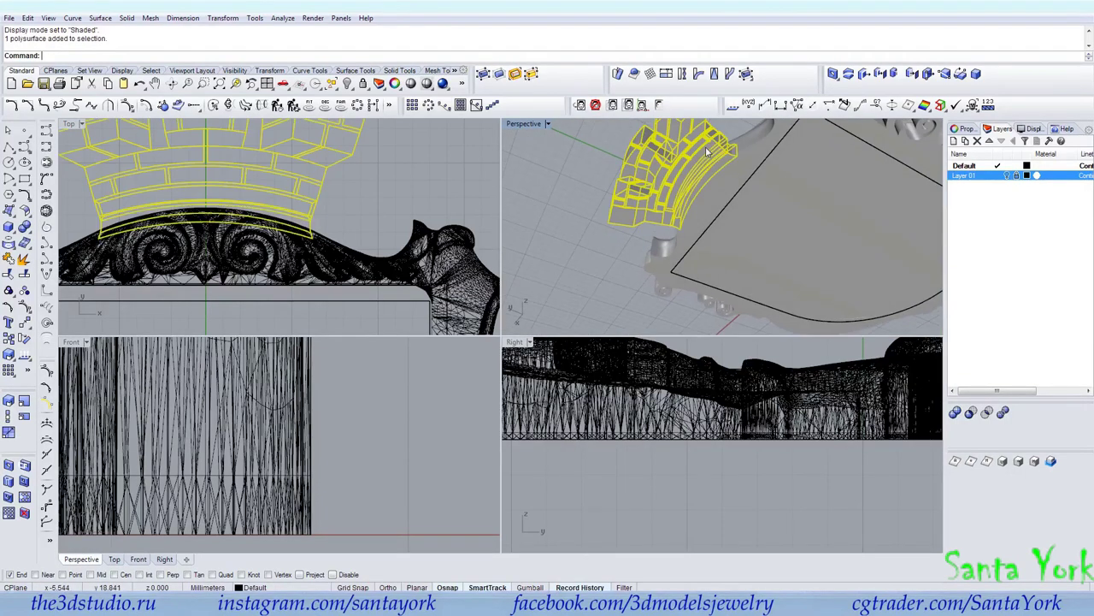
pyautogui.click(976, 73)
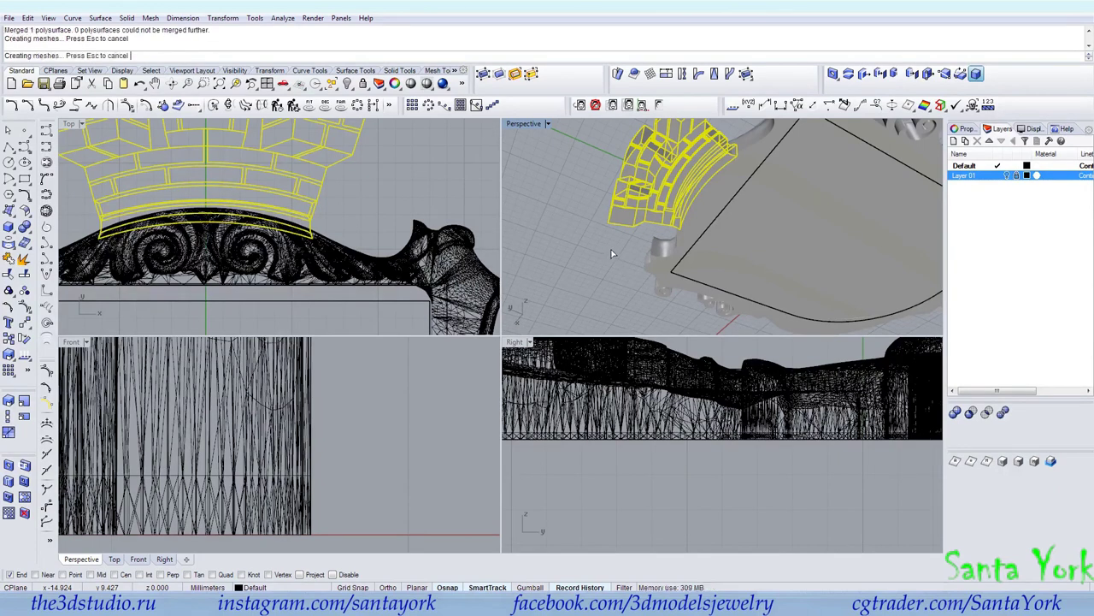
# Step: Examine the complete coat of arms in all views and how the shield panel's edge fits within the frame
pyautogui.moveTo(602, 249); pyautogui.dragTo(712, 238, button='right')
pyautogui.scroll(-2, 727, 267)
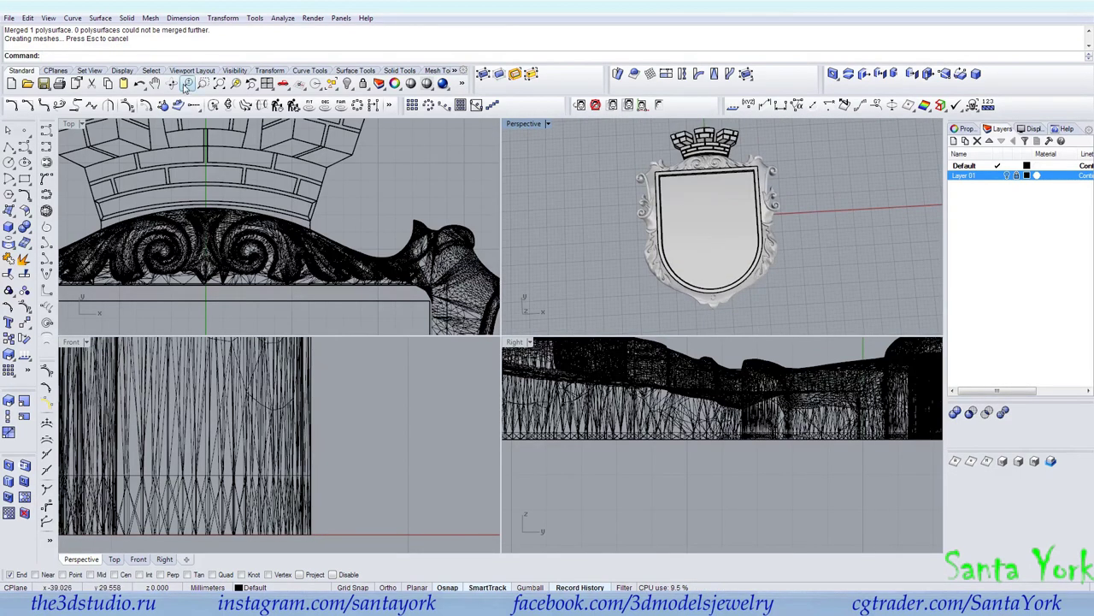
pyautogui.rightClick(219, 83)
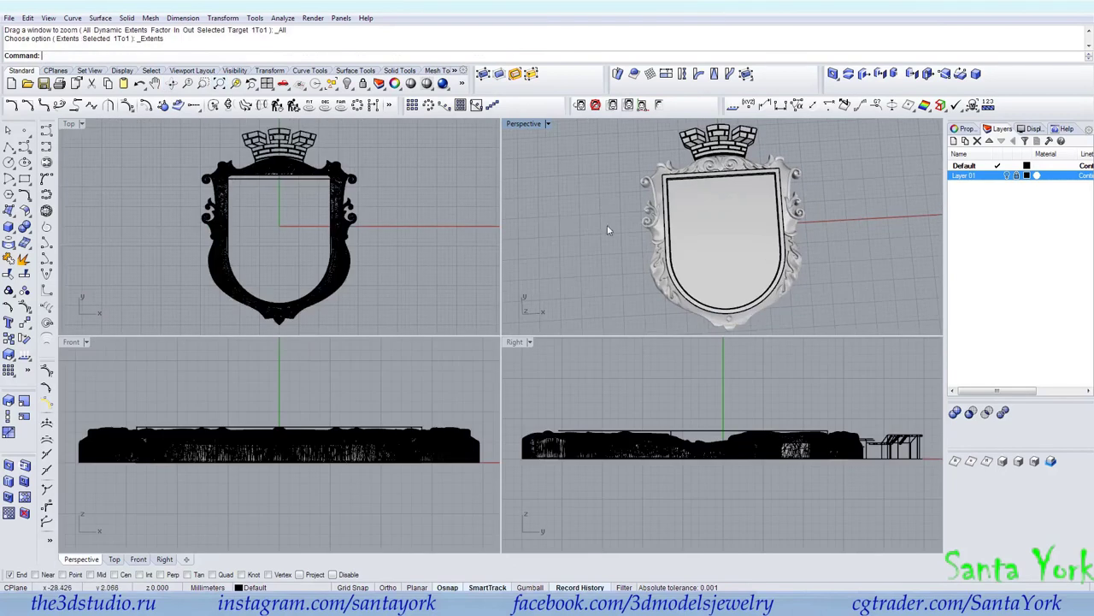
pyautogui.moveTo(312, 220); pyautogui.dragTo(303, 224, button='right')
pyautogui.click(262, 179)
pyautogui.click(259, 186)
pyautogui.scroll(5, 234, 198)
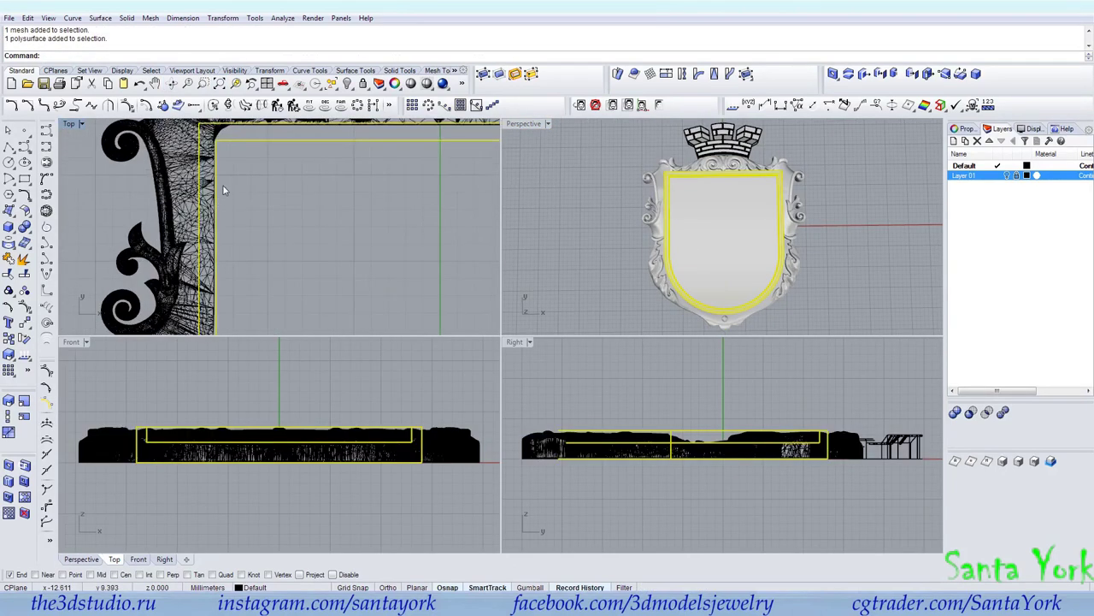
pyautogui.scroll(-6, 218, 195)
pyautogui.press('Escape')
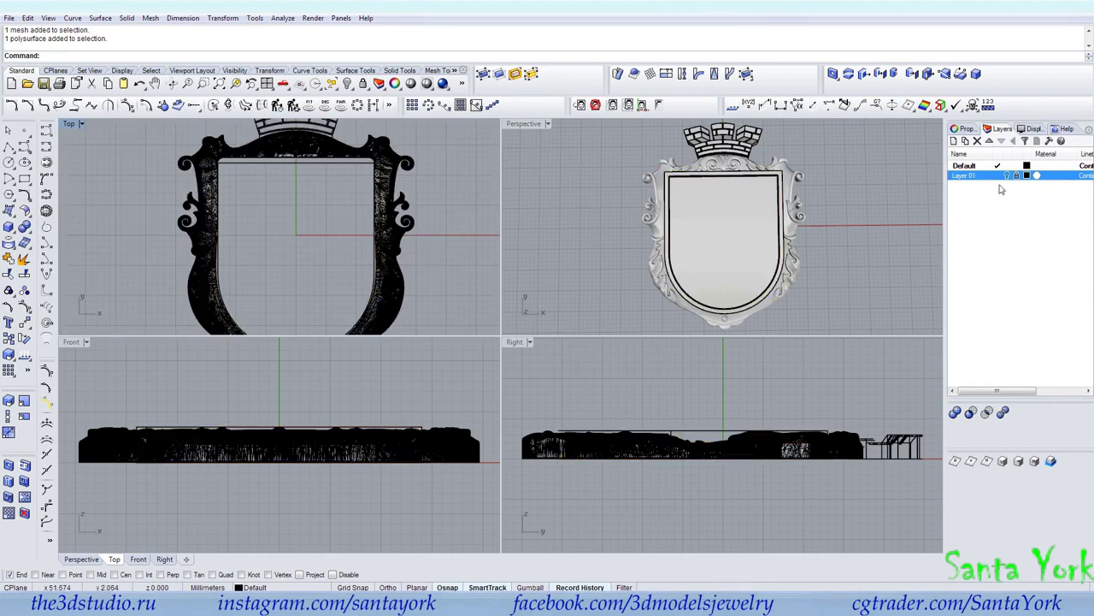
# Step: Turn on Layer 01 to show the coat-of-arms reference picture, and open the Top viewport's properties
pyautogui.click(1008, 175)
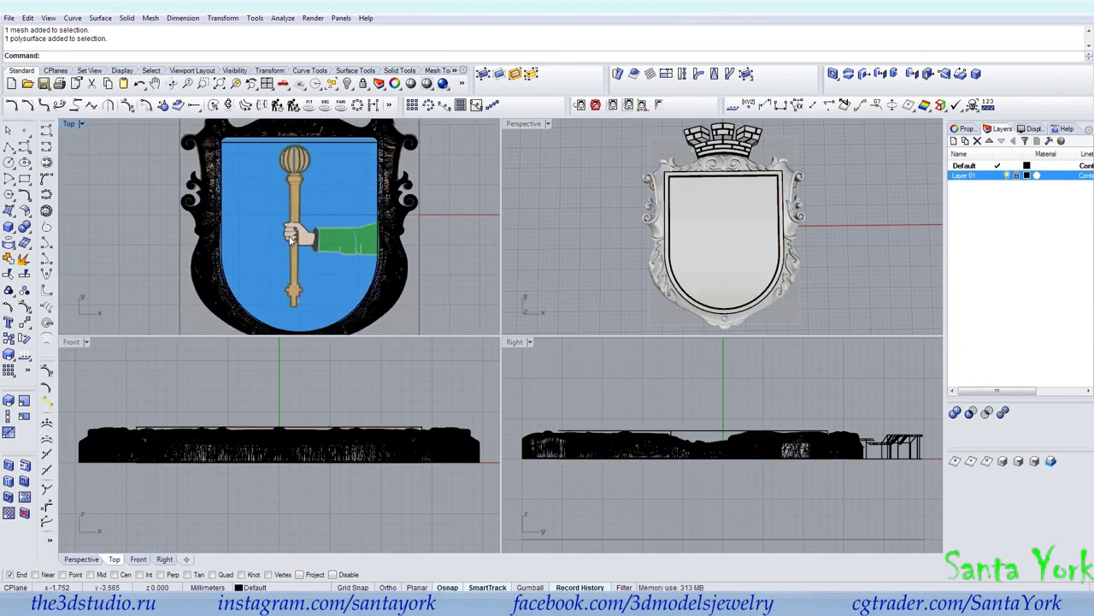
pyautogui.scroll(4, 301, 241)
pyautogui.moveTo(305, 241); pyautogui.dragTo(273, 215, button='right')
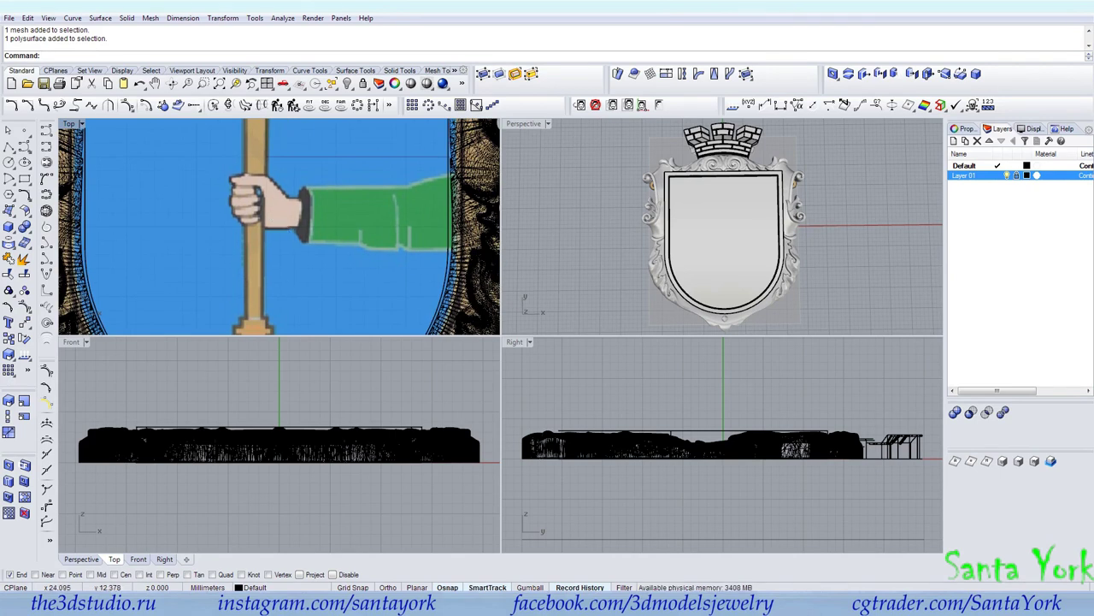
pyautogui.click(967, 129)
pyautogui.moveTo(305, 212); pyautogui.dragTo(305, 224, button='right')
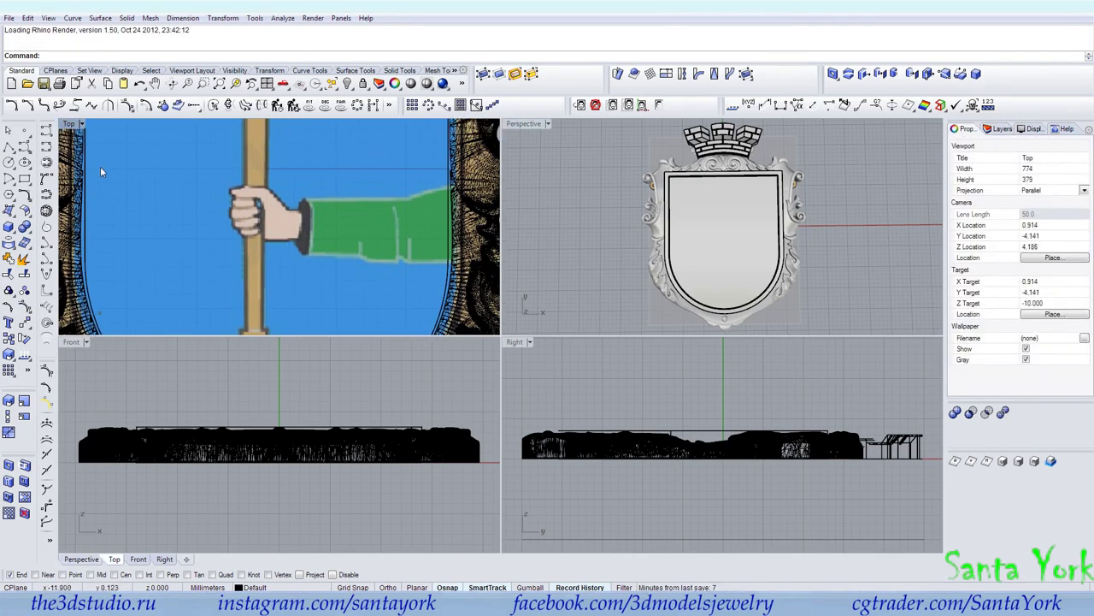
# Step: Maximize the Top view and draw a straight interpolated curve along the lower edge of the wrist, extending into the sleeve
pyautogui.doubleClick(68, 124)
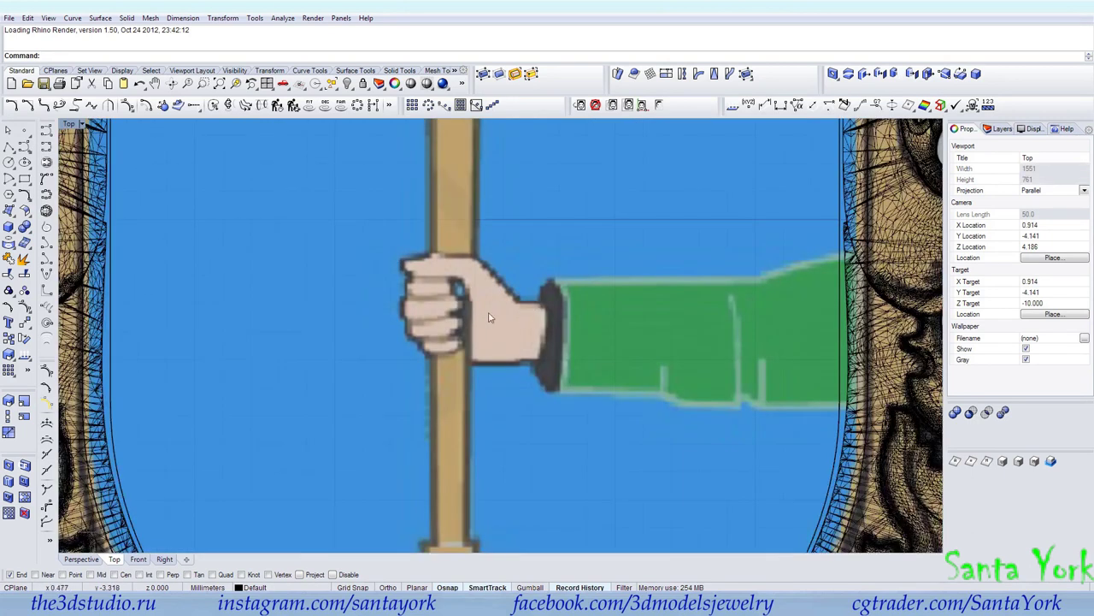
pyautogui.scroll(2, 495, 318)
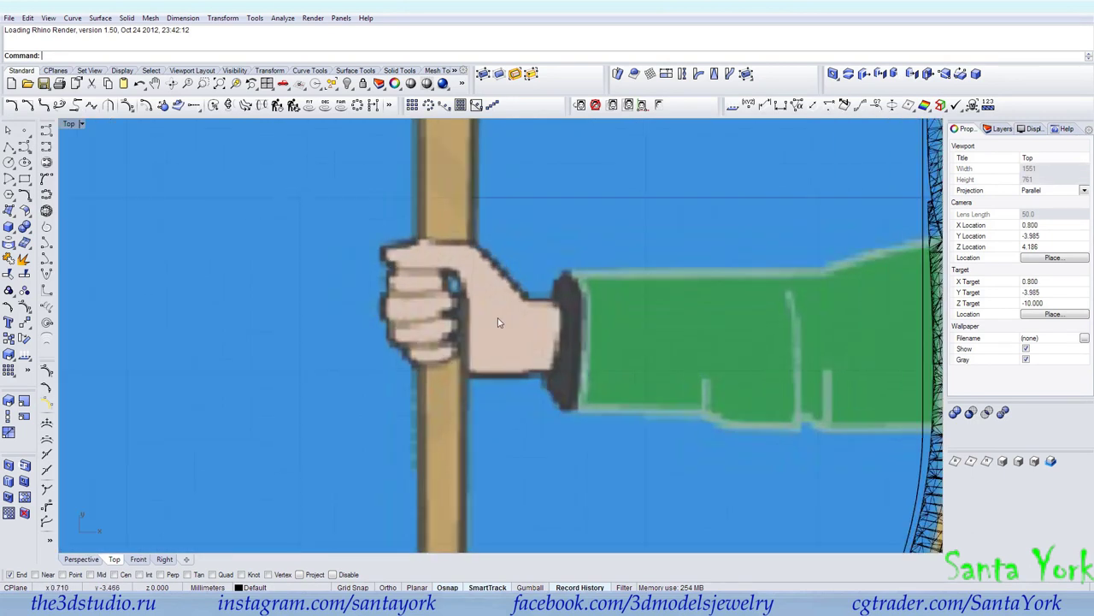
pyautogui.click(46, 146)
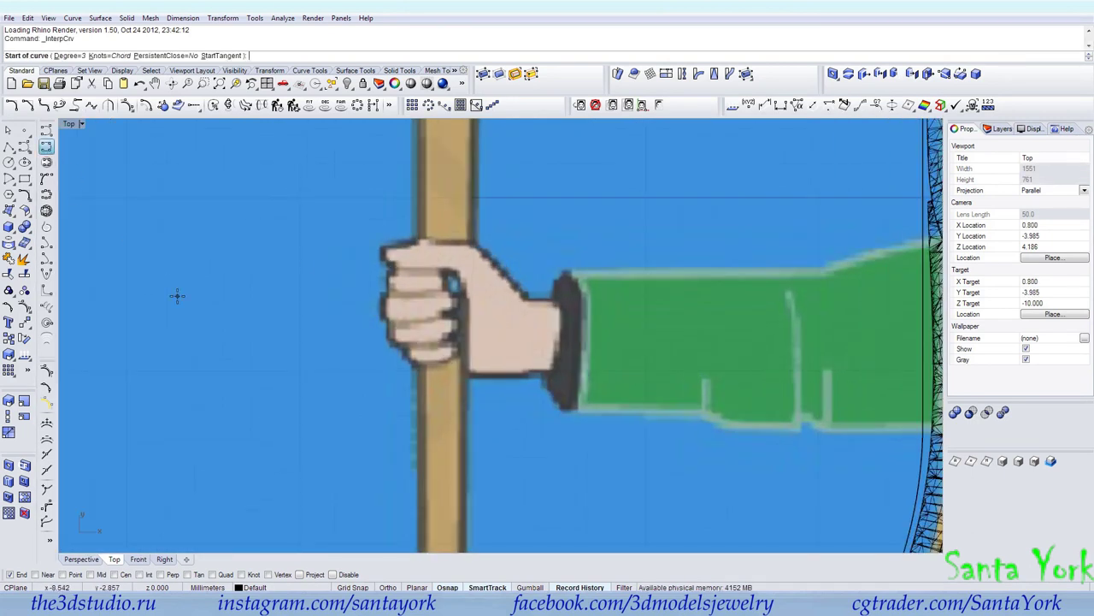
pyautogui.click(614, 370)
pyautogui.click(533, 371)
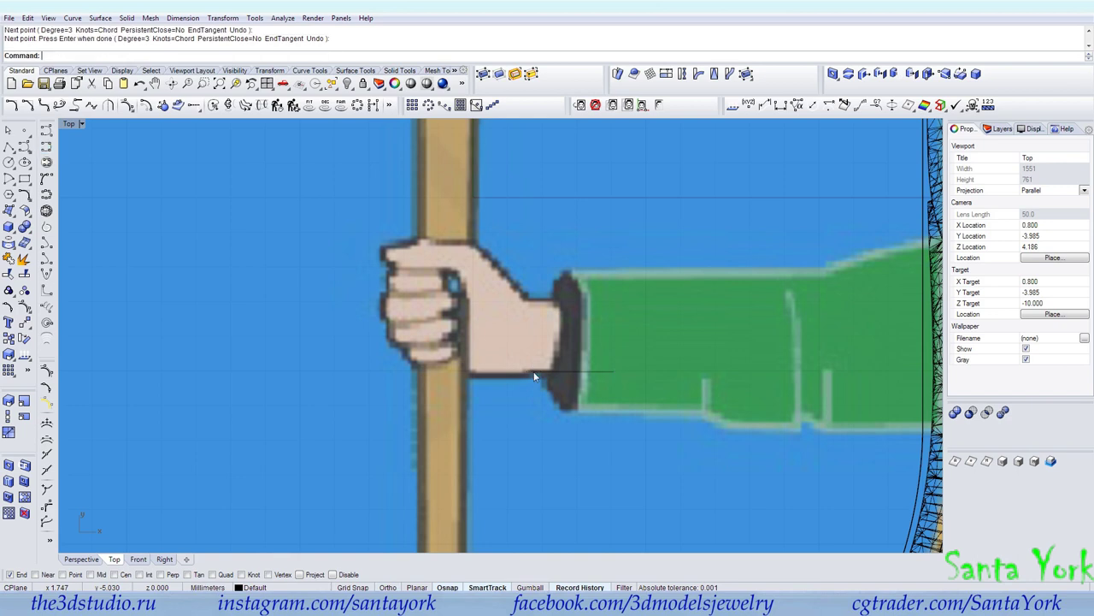
pyautogui.press('Return')
# Step: Duplicate the wrist line and move the copy 2.1 mm upward onto the wrist's upper edge
pyautogui.hotkey('ctrl', 'c')
pyautogui.hotkey('ctrl', 'v')
pyautogui.moveTo(587, 373); pyautogui.dragTo(593, 303)
pyautogui.write('2')
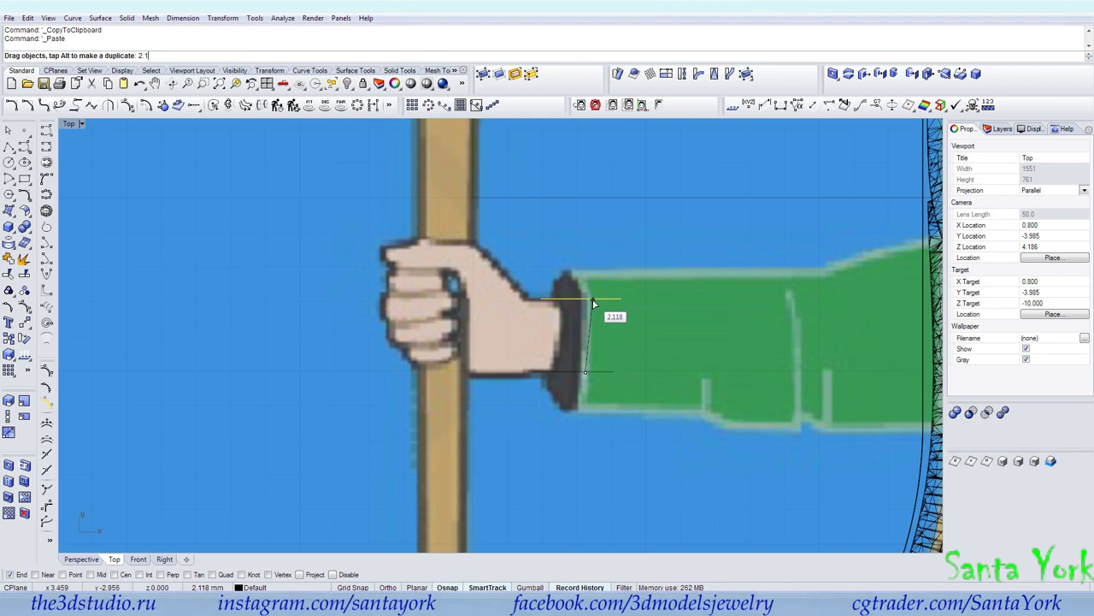
pyautogui.press('Return')
pyautogui.click(593, 304)
pyautogui.press('alt')
# Step: Trace an interpolated curve from the lower wrist line's inner end along the palm's underside to the middle of the staff
pyautogui.click(540, 371)
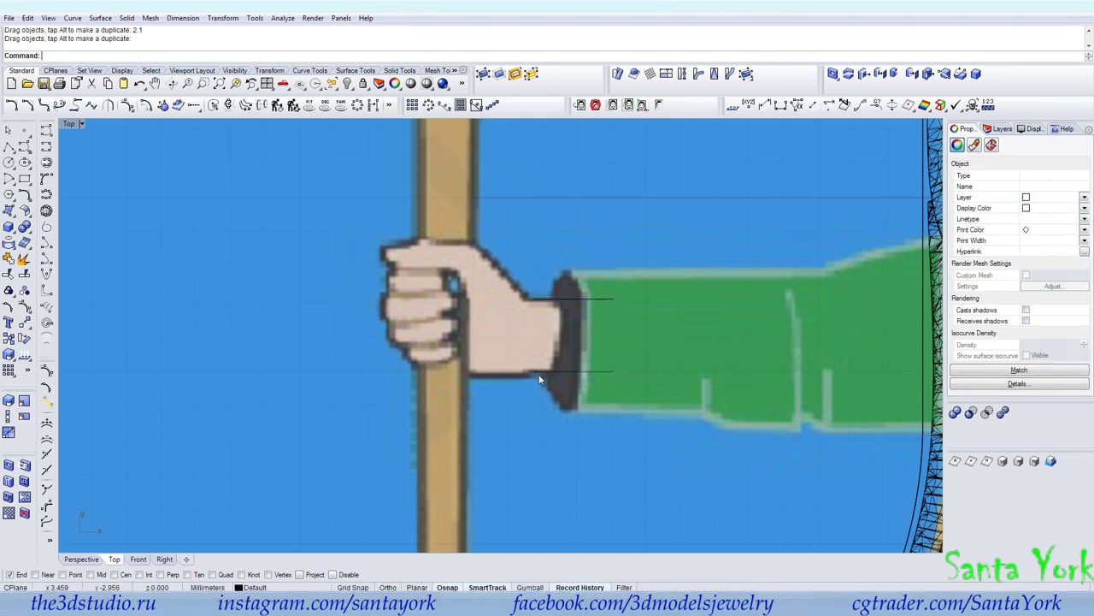
pyautogui.click(46, 147)
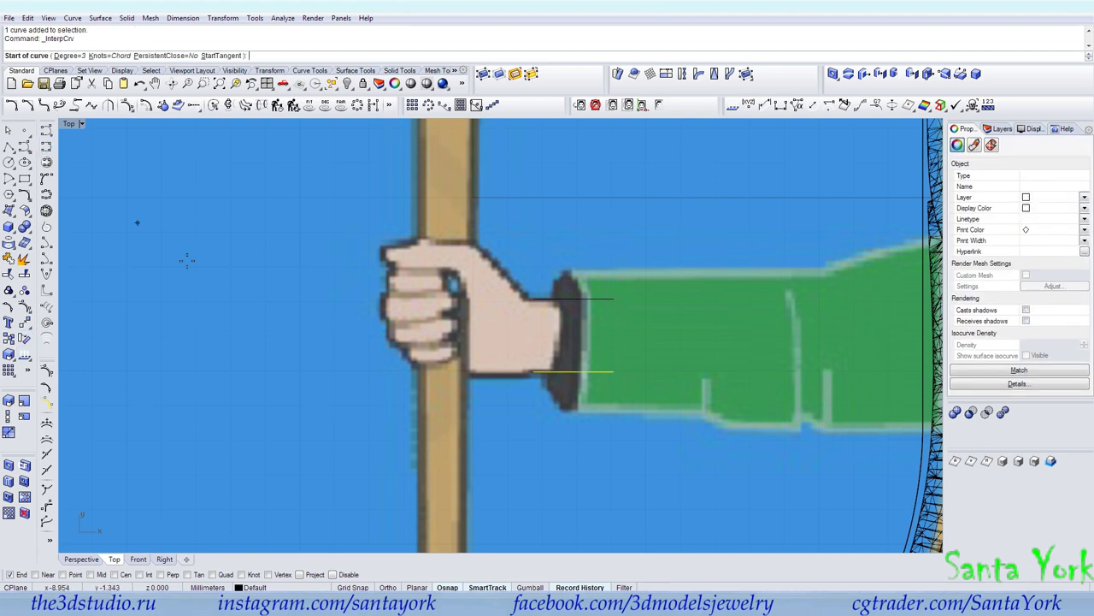
pyautogui.scroll(2, 490, 354)
pyautogui.click(532, 377)
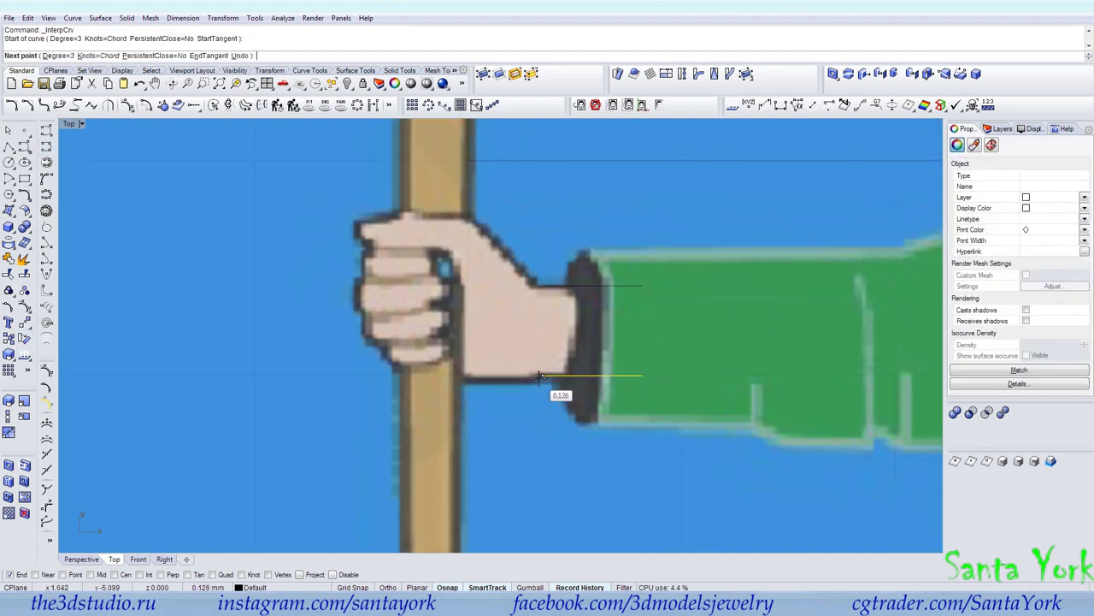
pyautogui.click(517, 378)
pyautogui.click(467, 378)
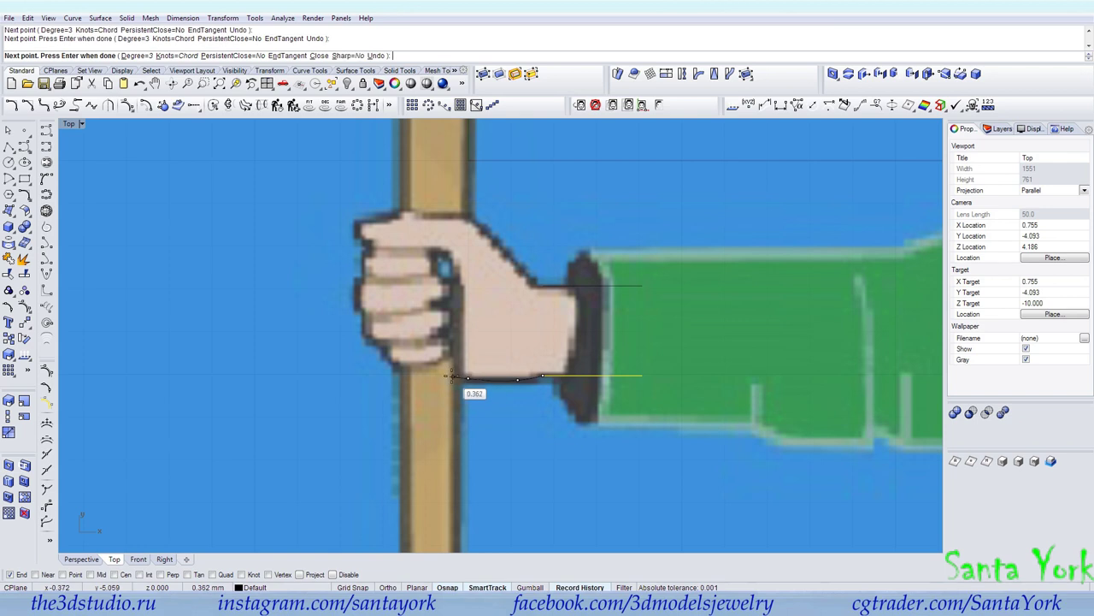
pyautogui.click(438, 369)
pyautogui.click(420, 368)
pyautogui.press('Return')
# Step: Draw a matching interpolated curve from the upper wrist line across the hand, ending directly above the lower curve's end
pyautogui.press('Return')
pyautogui.click(529, 285)
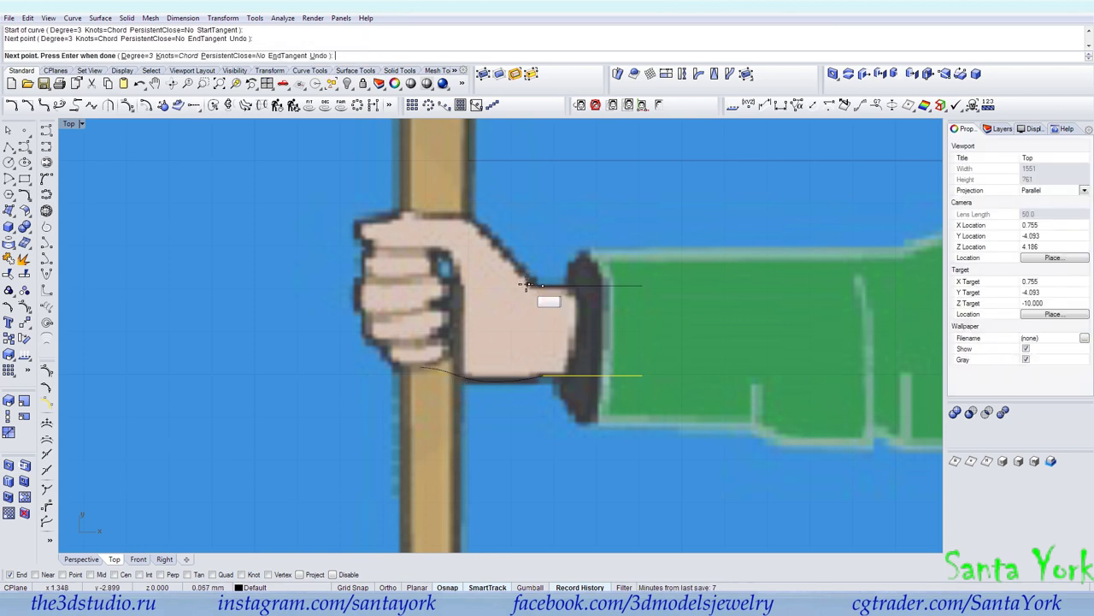
pyautogui.click(494, 279)
pyautogui.click(440, 282)
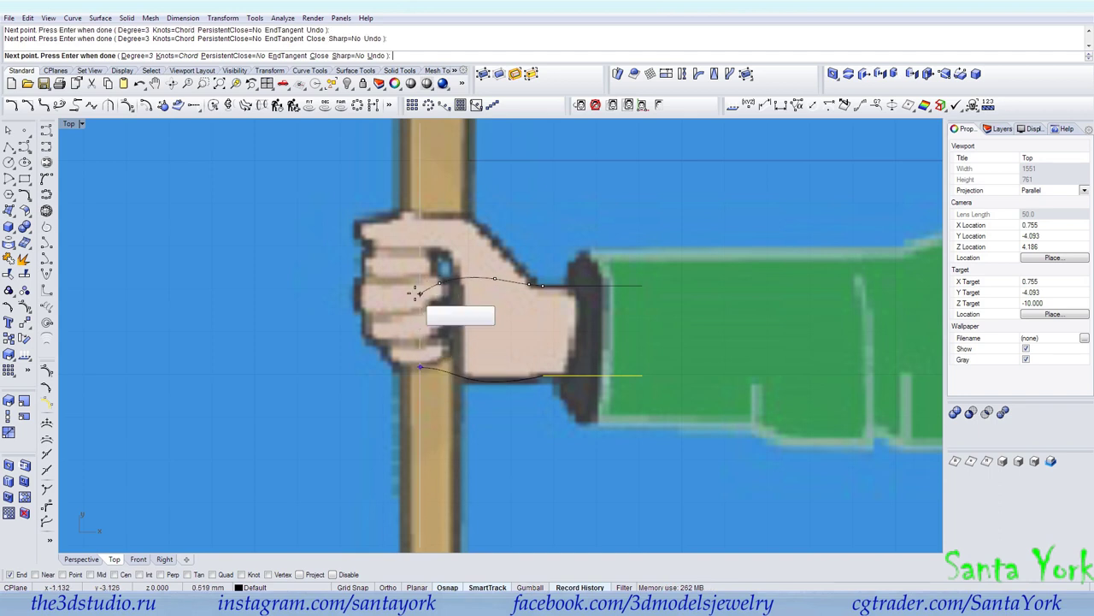
pyautogui.click(420, 284)
pyautogui.rightClick(420, 285)
# Step: Join the wrist lines with their palm curves and turn on the control points of both profiles
pyautogui.moveTo(565, 276); pyautogui.dragTo(506, 428)
pyautogui.click(8, 259)
pyautogui.click(24, 306)
# Step: Delete the surplus control point at the lower profile's wrist joint and shift the neighbouring points to smooth the transition
pyautogui.scroll(6, 538, 374)
pyautogui.moveTo(532, 382); pyautogui.dragTo(551, 379)
pyautogui.press('Delete')
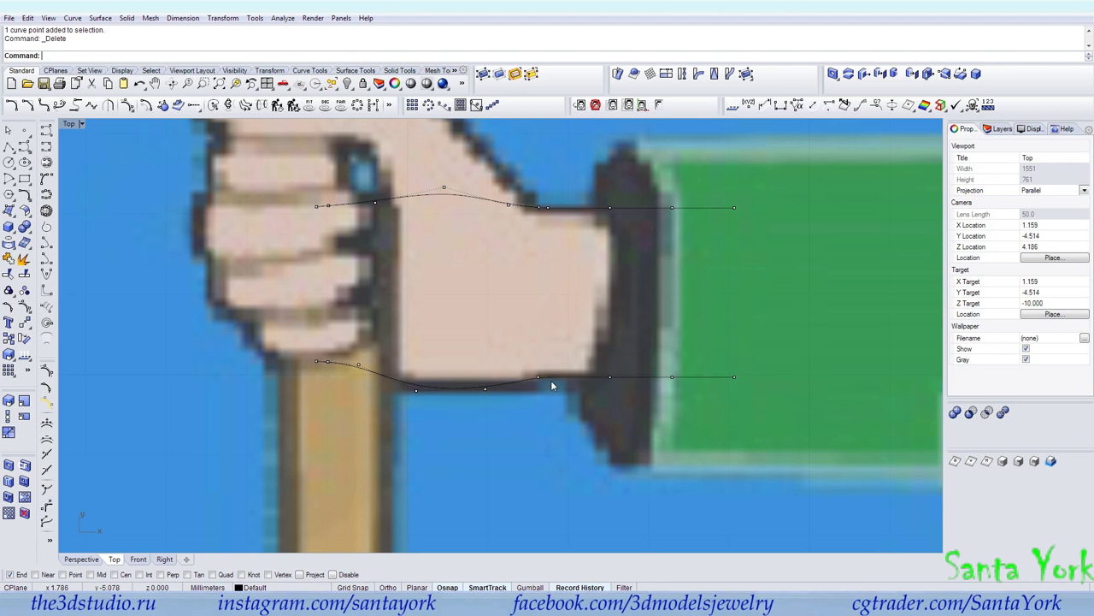
pyautogui.moveTo(486, 396); pyautogui.dragTo(500, 398)
pyautogui.moveTo(603, 391); pyautogui.dragTo(640, 377)
# Step: Delete the surplus control point at the upper profile's wrist joint and reposition the neighbouring points to smooth its bulge
pyautogui.click(547, 209)
pyautogui.press('Delete')
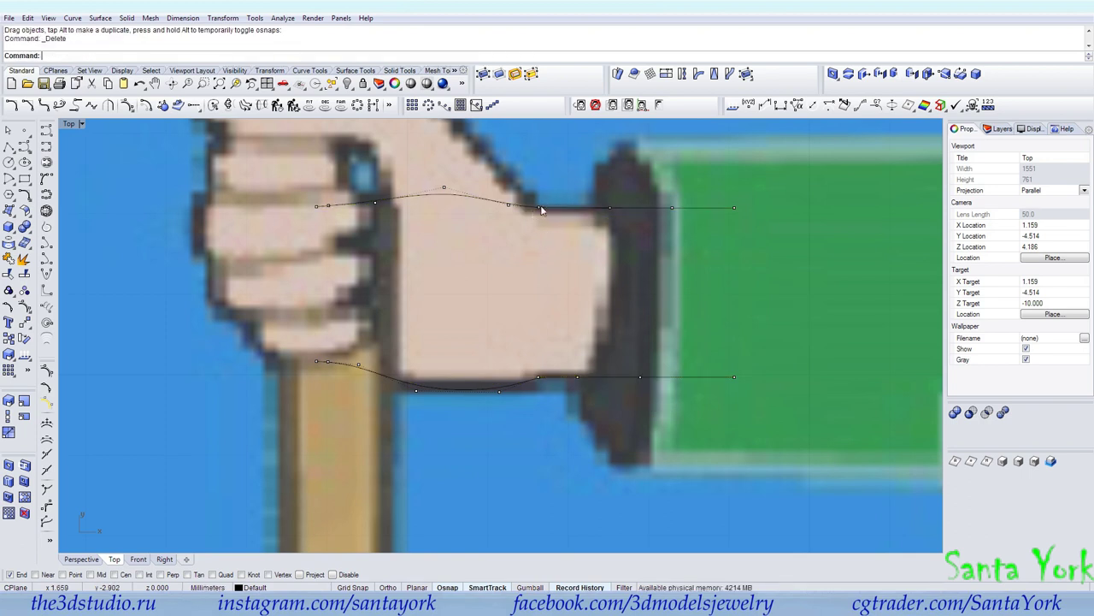
pyautogui.moveTo(540, 212); pyautogui.dragTo(518, 202)
pyautogui.scroll(4, 508, 197)
pyautogui.moveTo(421, 184); pyautogui.dragTo(437, 186)
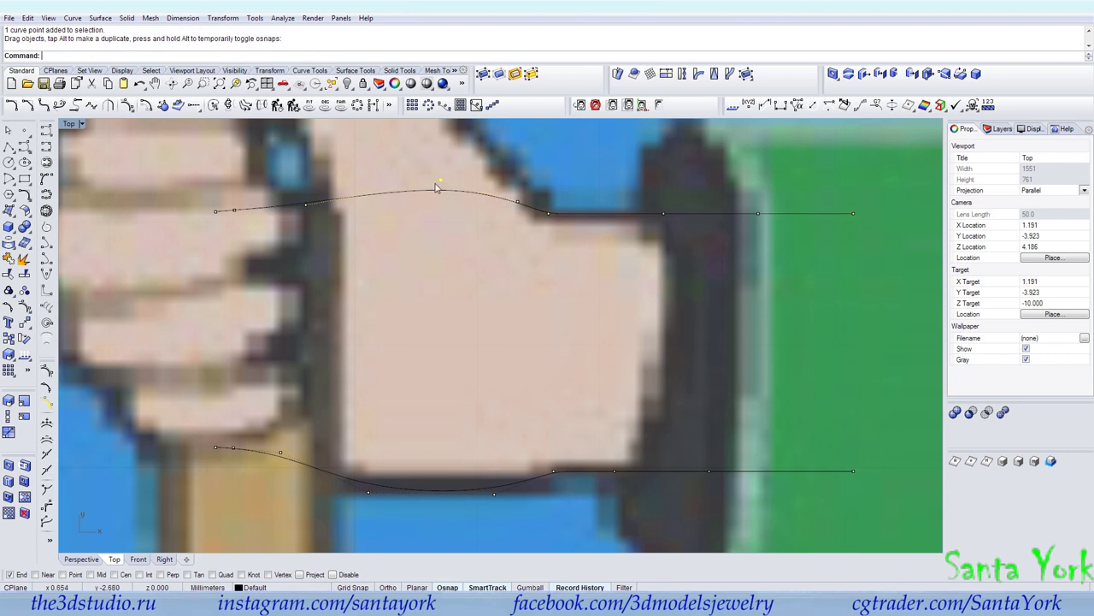
# Step: Shift the control points near the staff-side ends of both profiles toward the palm, and turn the points off
pyautogui.moveTo(216, 212); pyautogui.dragTo(318, 201)
pyautogui.moveTo(232, 448); pyautogui.dragTo(296, 452)
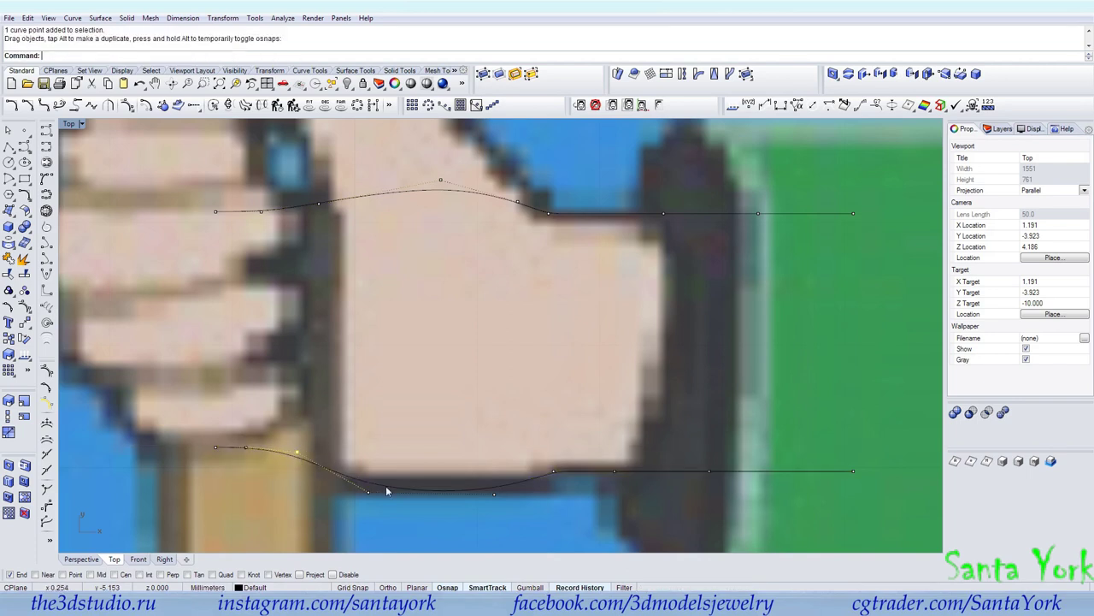
pyautogui.doubleClick(8, 130)
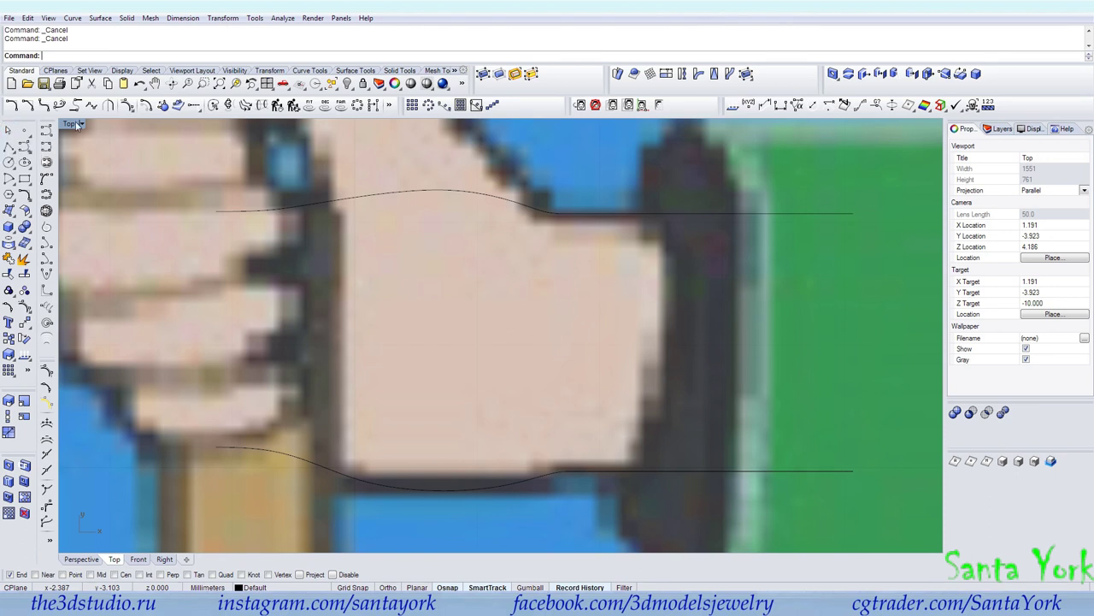
# Step: Restore the four-view layout, group the frame, crown and shield panel, and hide the group
pyautogui.doubleClick(75, 125)
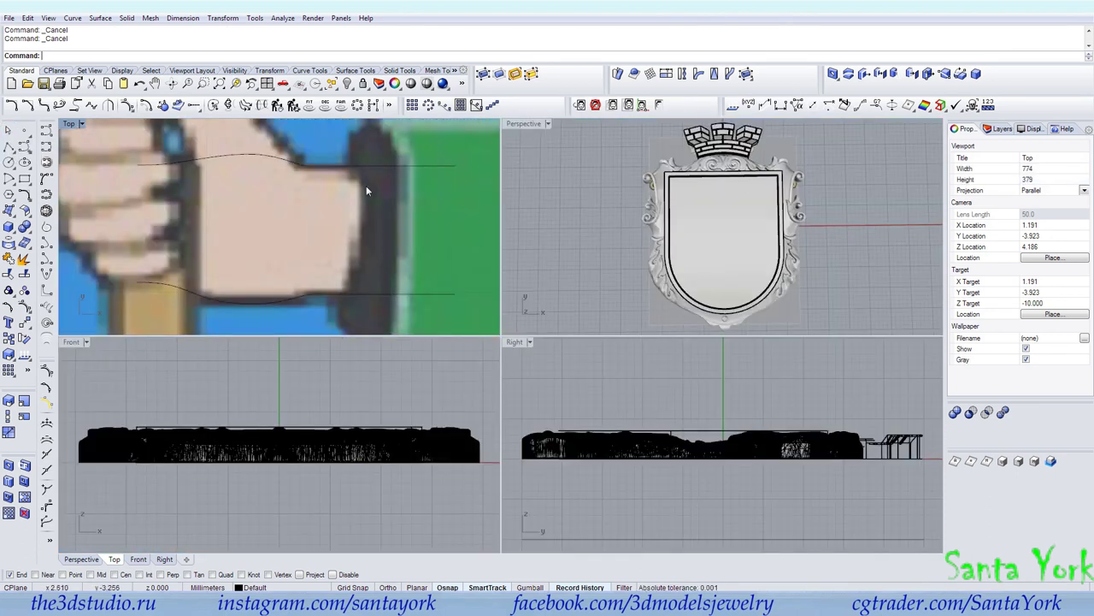
pyautogui.moveTo(843, 179); pyautogui.dragTo(728, 202)
pyautogui.keyDown('shift'); pyautogui.click(749, 159); pyautogui.keyUp('shift')
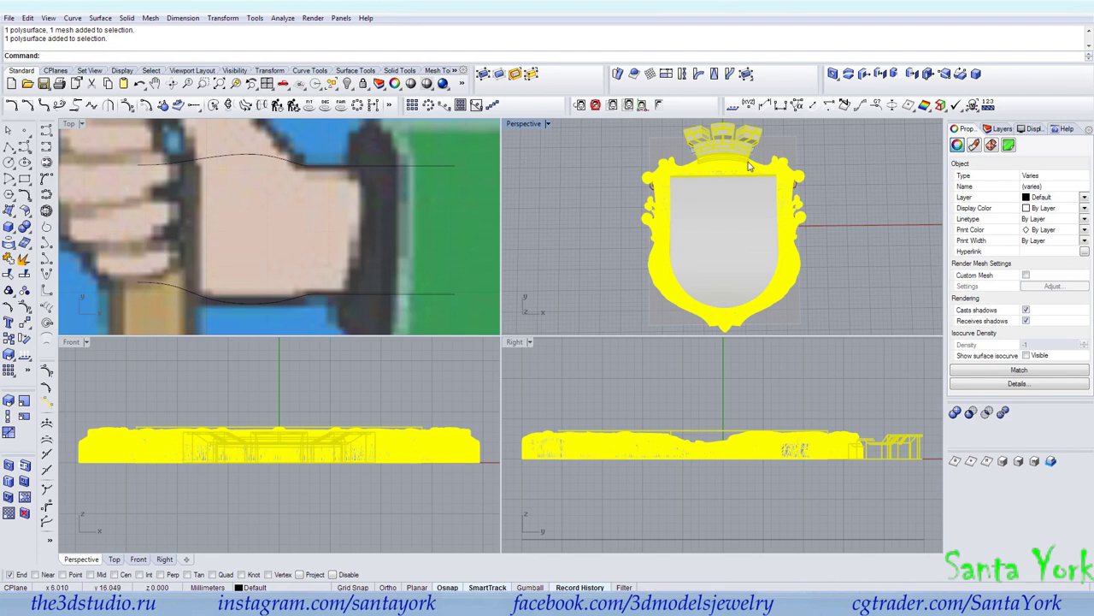
pyautogui.hotkey('ctrl', 'g')
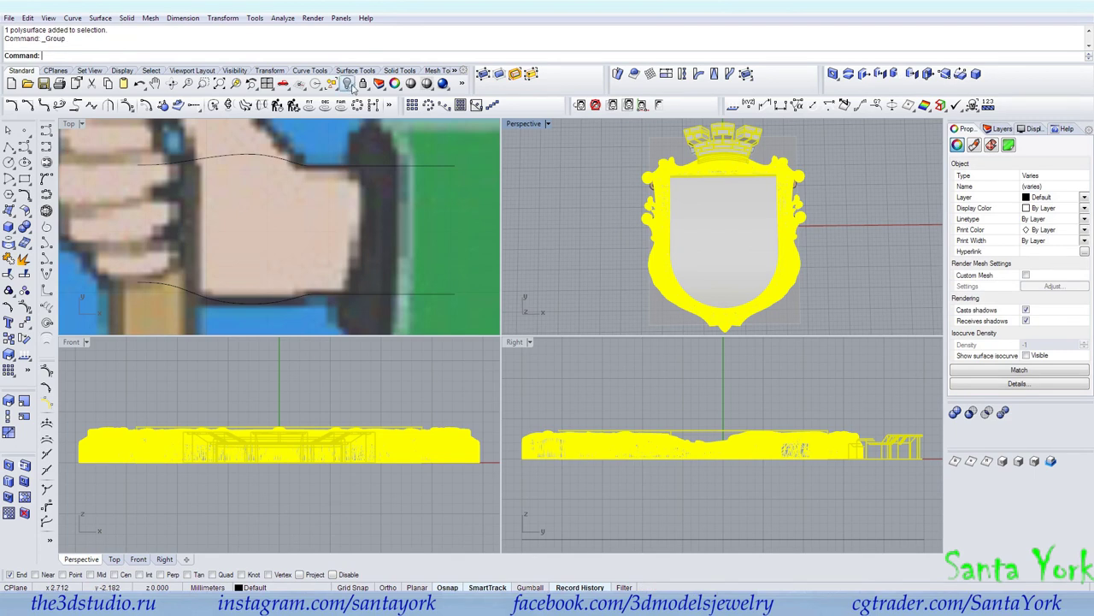
pyautogui.click(347, 84)
# Step: Draw a straight interpolated curve joining the staff-side ends of the lower and upper hand profiles
pyautogui.moveTo(243, 243); pyautogui.dragTo(267, 226, button='right')
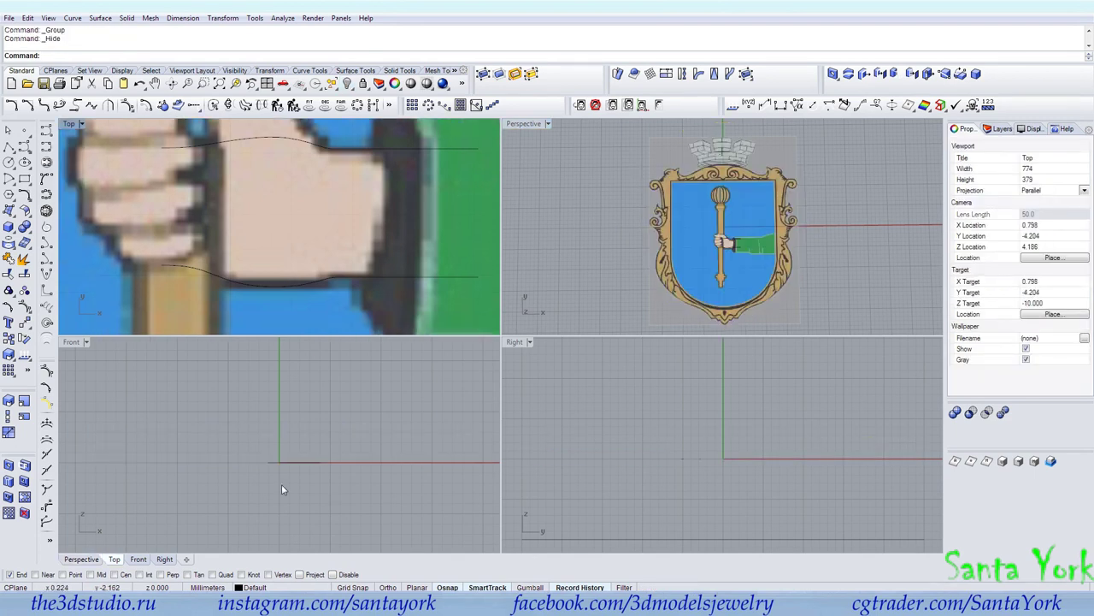
pyautogui.scroll(8, 283, 470)
pyautogui.click(12, 184)
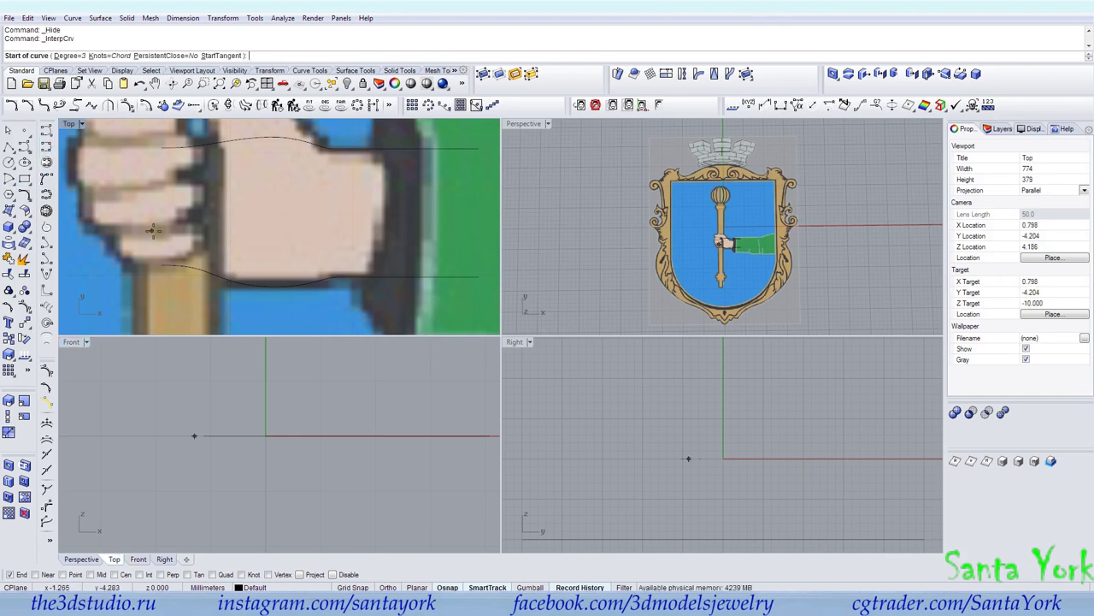
pyautogui.click(161, 257)
pyautogui.click(163, 151)
pyautogui.press('Return')
# Step: Shape the connecting curve into an arch by raising its two middle control points 0.5 mm and aligning them above its ends
pyautogui.click(162, 200)
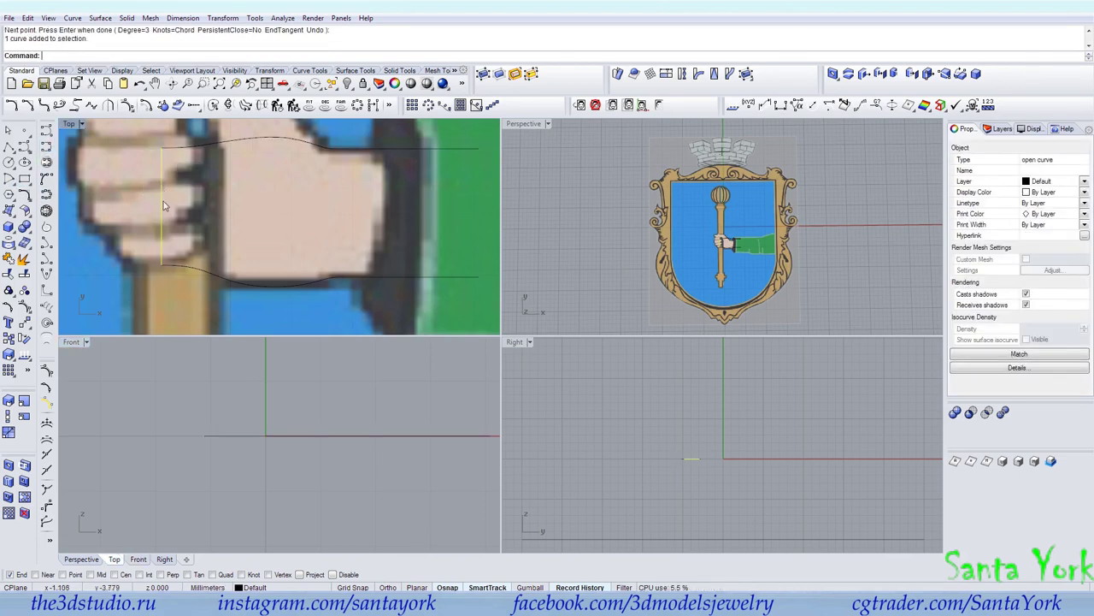
pyautogui.click(23, 291)
pyautogui.scroll(10, 693, 474)
pyautogui.moveTo(659, 430); pyautogui.dragTo(747, 366)
pyautogui.press('Return')
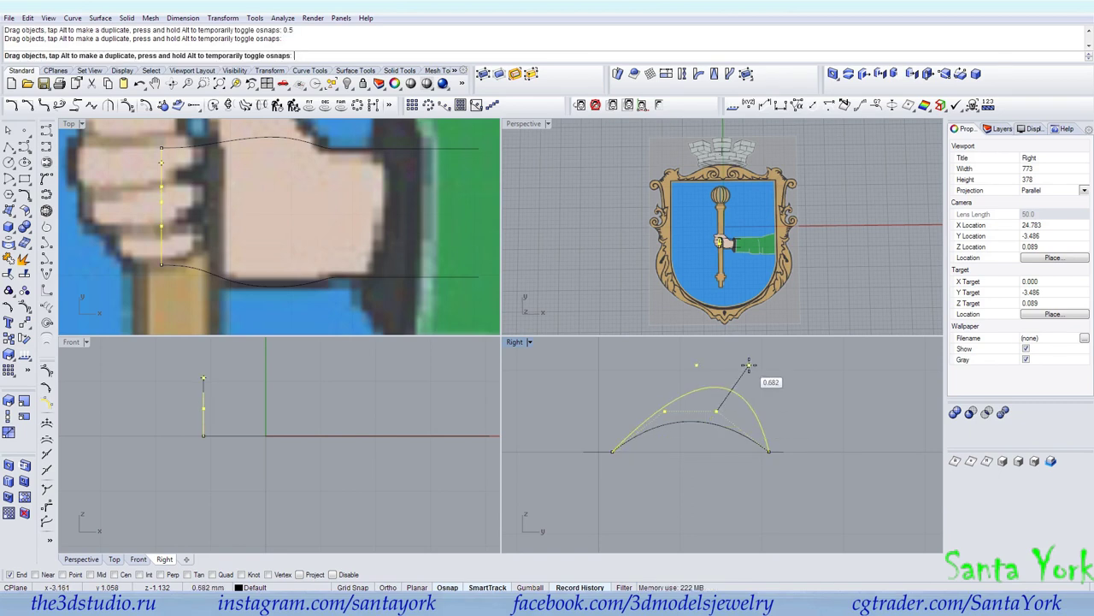
pyautogui.press('Escape')
pyautogui.press('Escape')
pyautogui.moveTo(716, 411); pyautogui.dragTo(769, 411)
pyautogui.moveTo(665, 411); pyautogui.dragTo(613, 412)
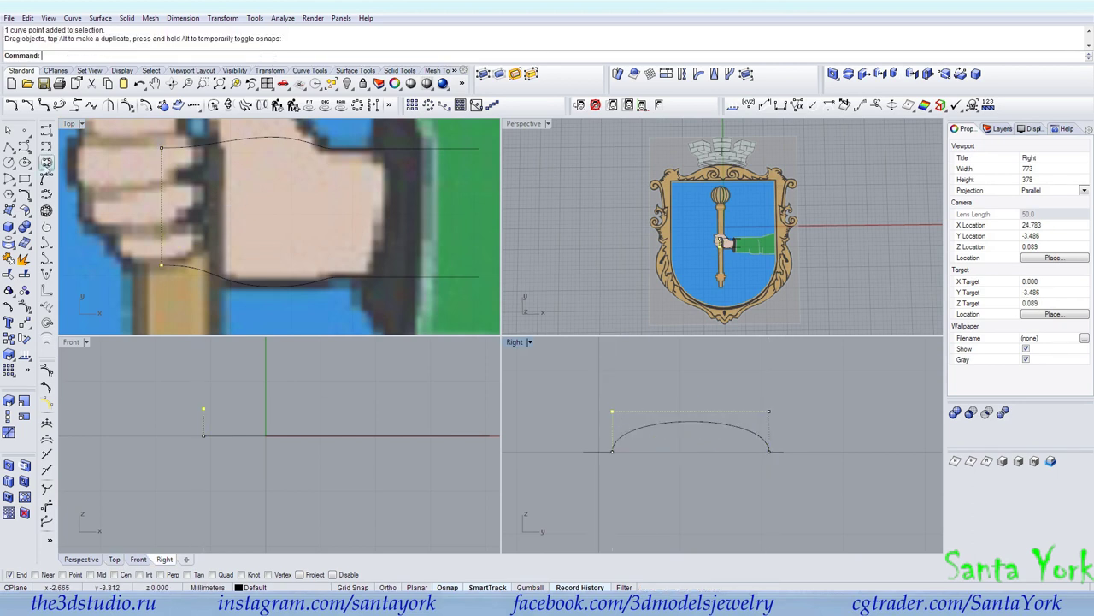
# Step: Draw a straight polyline across the arch's base between its two endpoints
pyautogui.click(8, 147)
pyautogui.scroll(5, 727, 239)
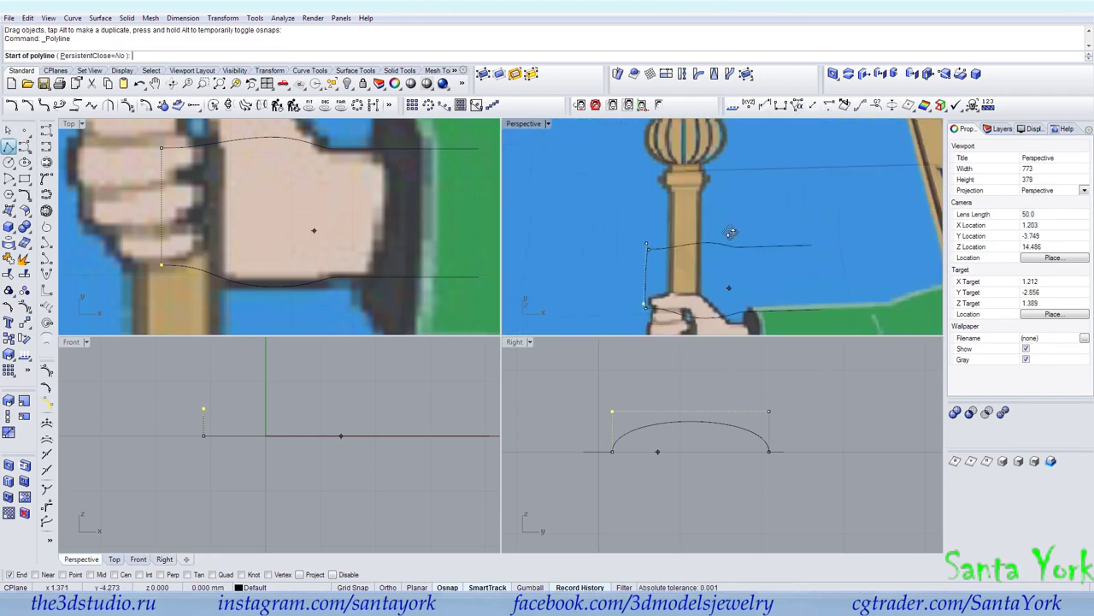
pyautogui.moveTo(733, 231); pyautogui.dragTo(806, 185, button='right')
pyautogui.scroll(4, 718, 248)
pyautogui.click(689, 286)
pyautogui.click(609, 214)
pyautogui.press('Return')
# Step: Scale the arch vertically from the midpoint of its base line to a height of 0.5 mm
pyautogui.click(635, 224)
pyautogui.click(8, 416)
pyautogui.click(99, 575)
pyautogui.click(647, 245)
pyautogui.click(646, 239)
pyautogui.write('0.5')
pyautogui.press('Return')
# Step: Duplicate the arch and move the copy by its lower end onto the bulge of the lower hand profile
pyautogui.moveTo(645, 232); pyautogui.dragTo(943, 281, button='right')
pyautogui.hotkey('ctrl', 'c')
pyautogui.hotkey('ctrl', 'v')
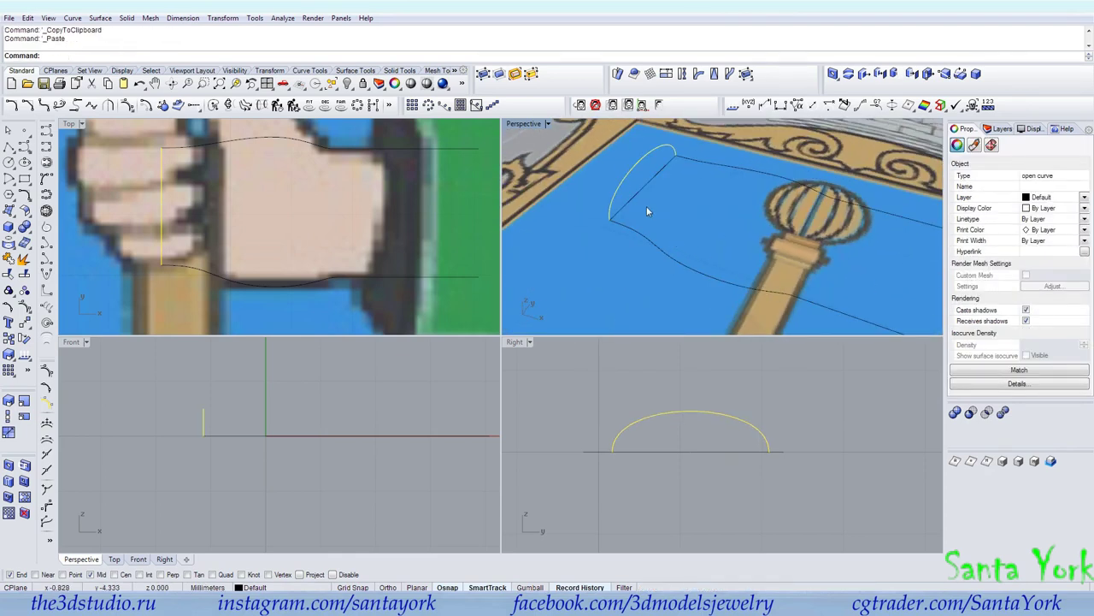
pyautogui.click(24, 322)
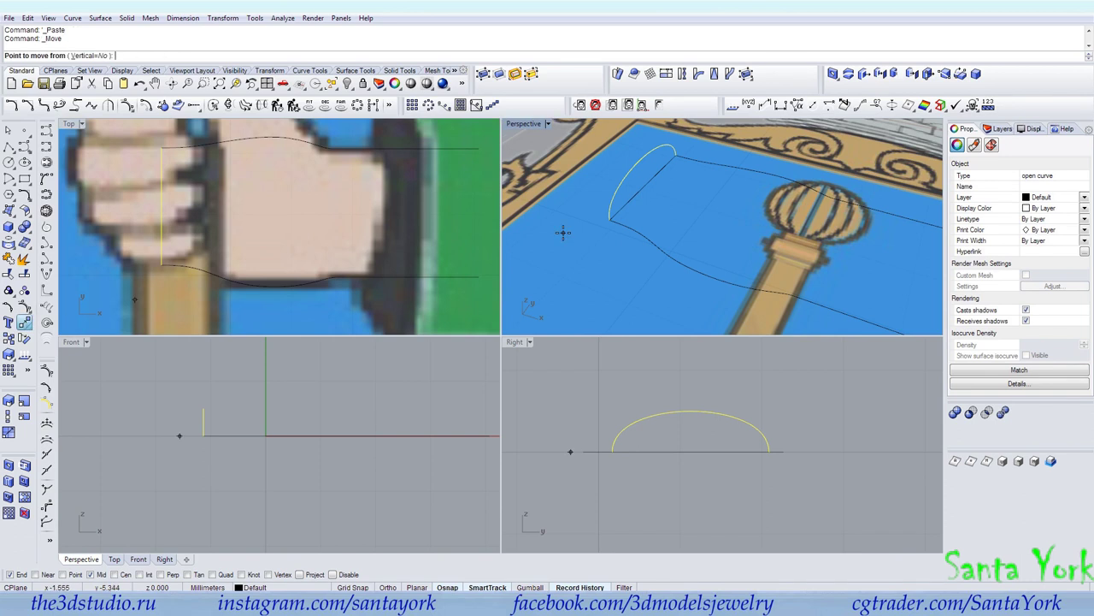
pyautogui.click(609, 220)
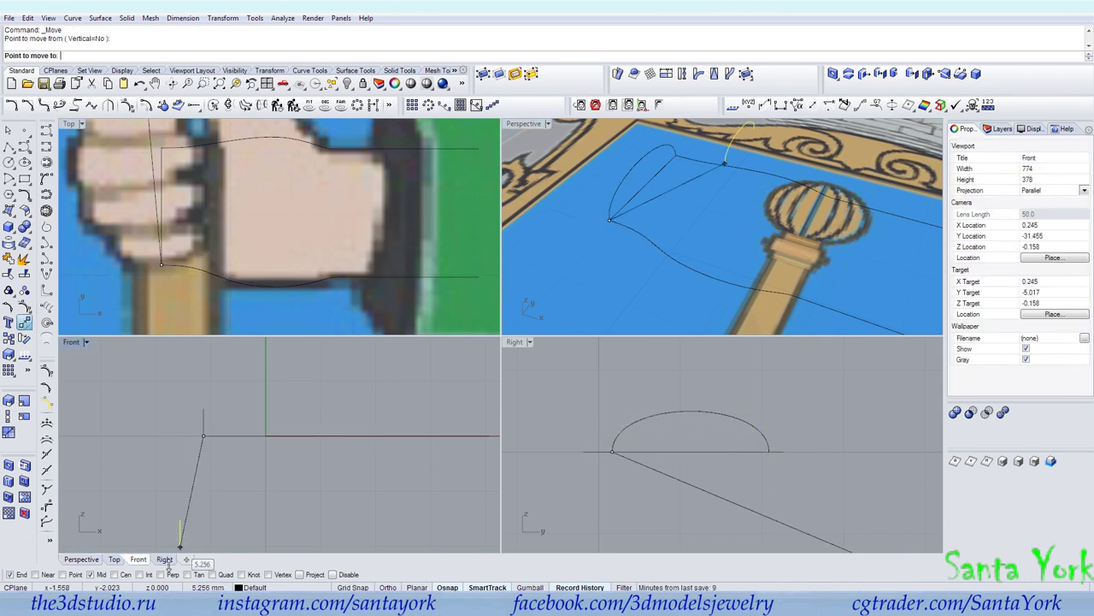
pyautogui.click(215, 574)
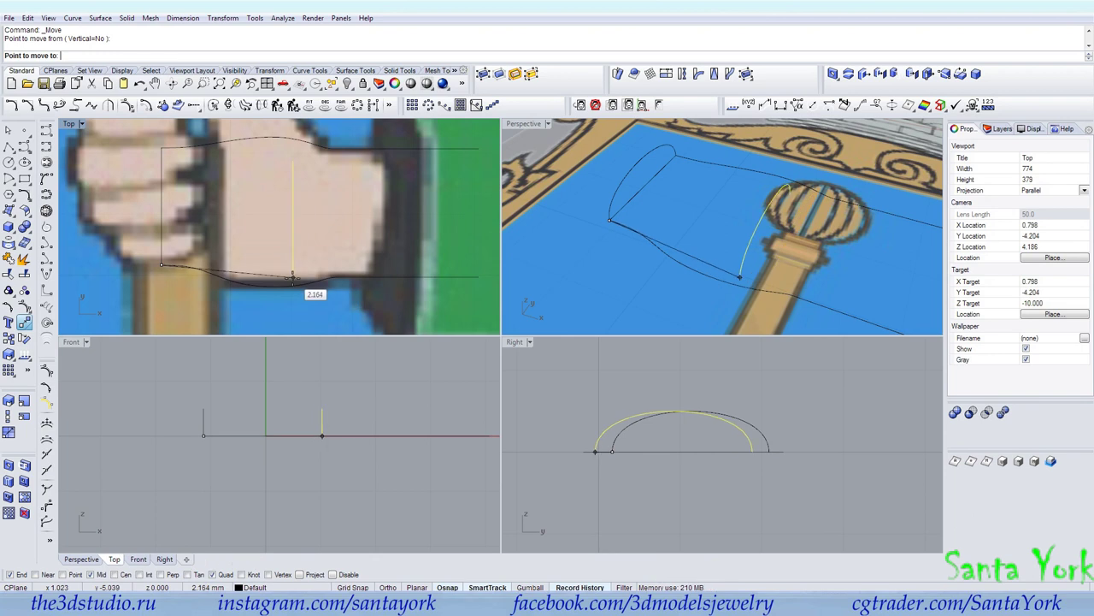
pyautogui.rightClick(49, 575)
pyautogui.click(11, 575)
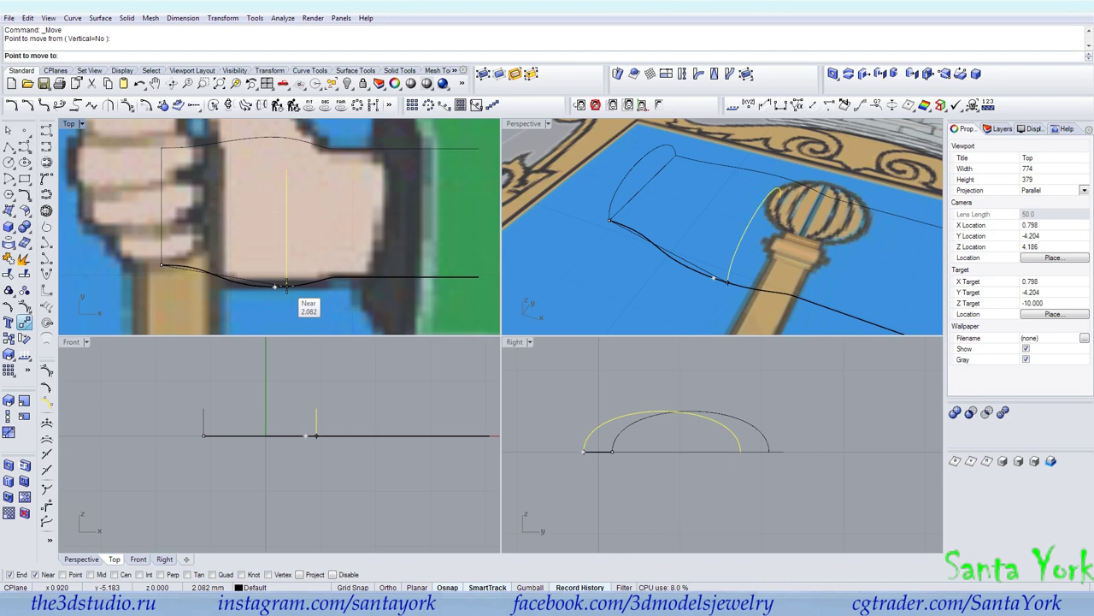
pyautogui.click(285, 285)
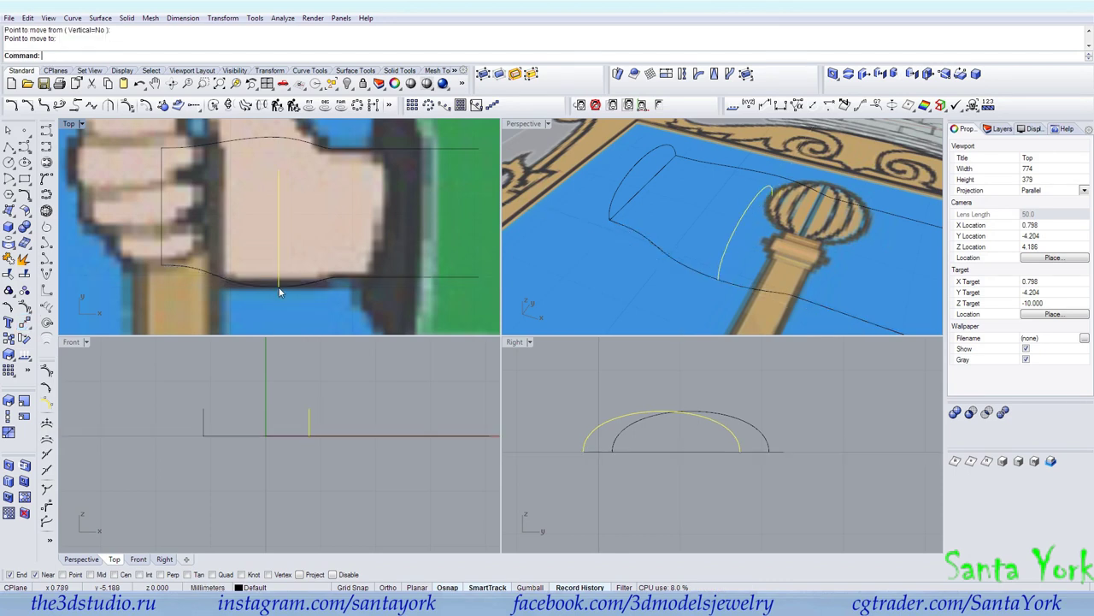
# Step: Move the arch copy's lower end to the quadrant point of the lower hand profile
pyautogui.click(25, 325)
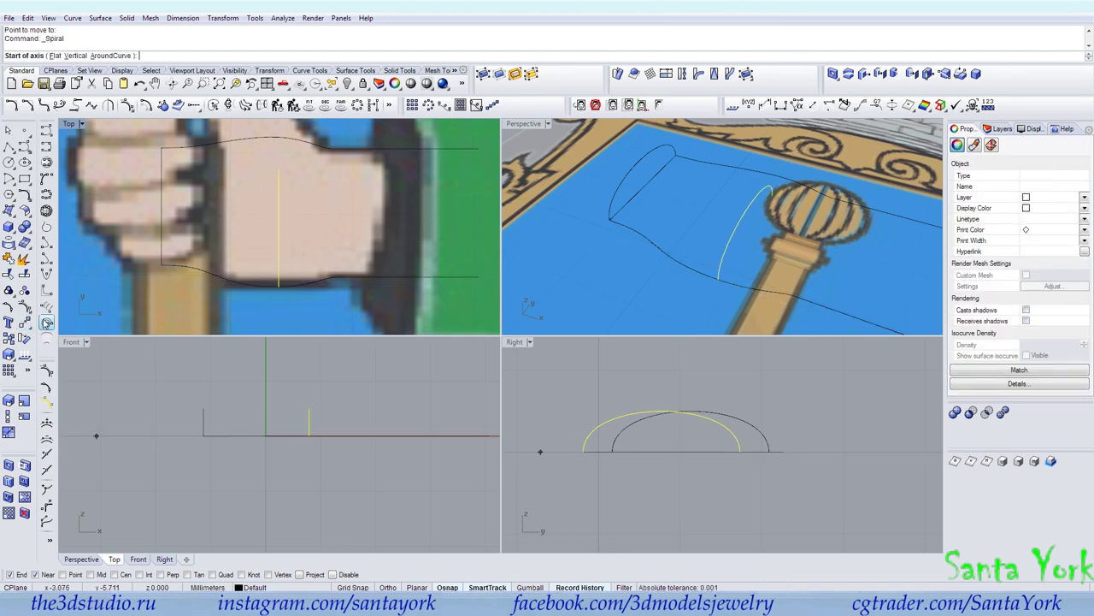
pyautogui.click(717, 280)
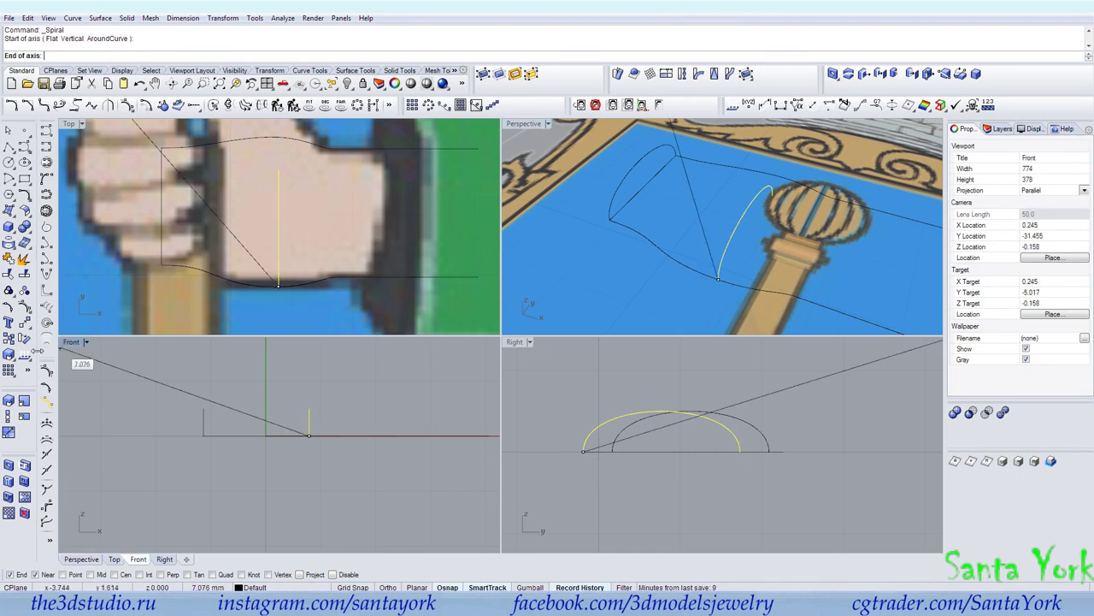
pyautogui.click(26, 324)
pyautogui.click(716, 279)
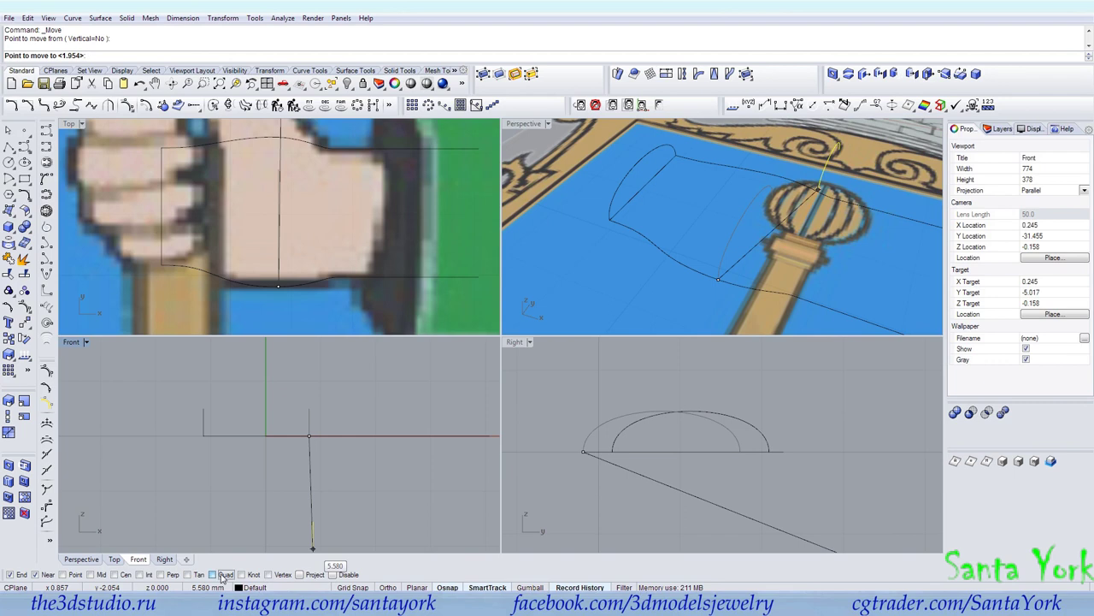
pyautogui.click(717, 281)
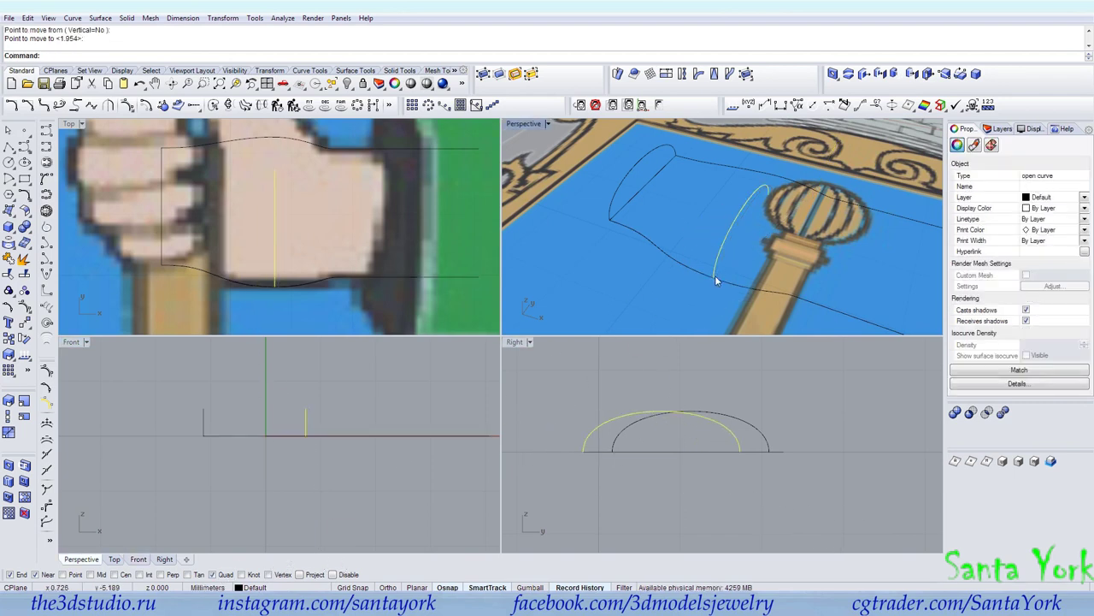
# Step: Scale the arch copy in one direction from its lower end so its other end meets the upper hand profile
pyautogui.moveTo(726, 289); pyautogui.dragTo(600, 314, button='right')
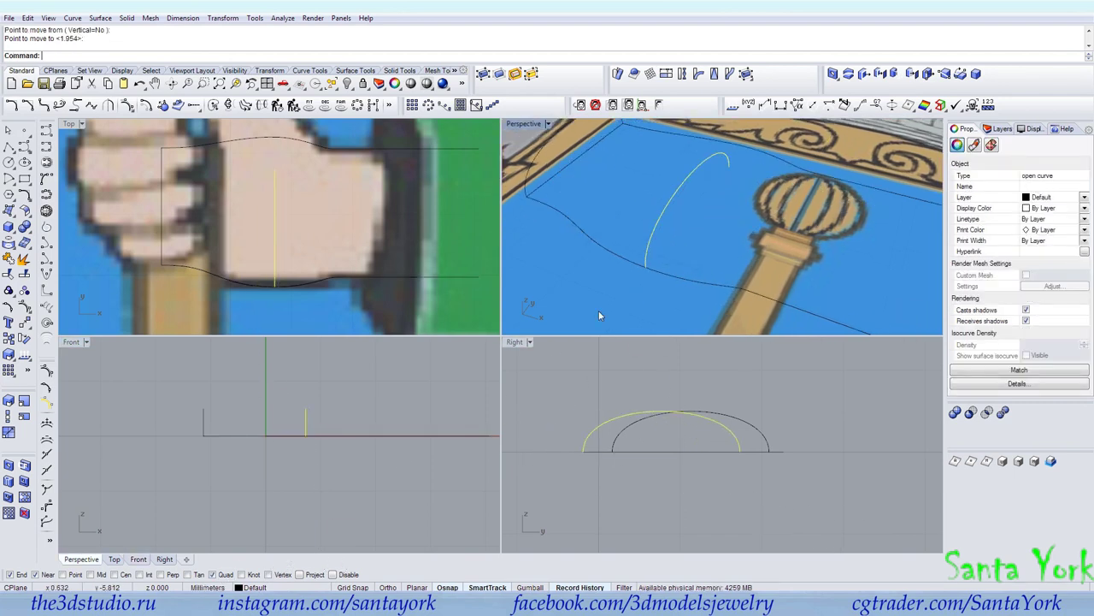
pyautogui.click(8, 416)
pyautogui.click(648, 266)
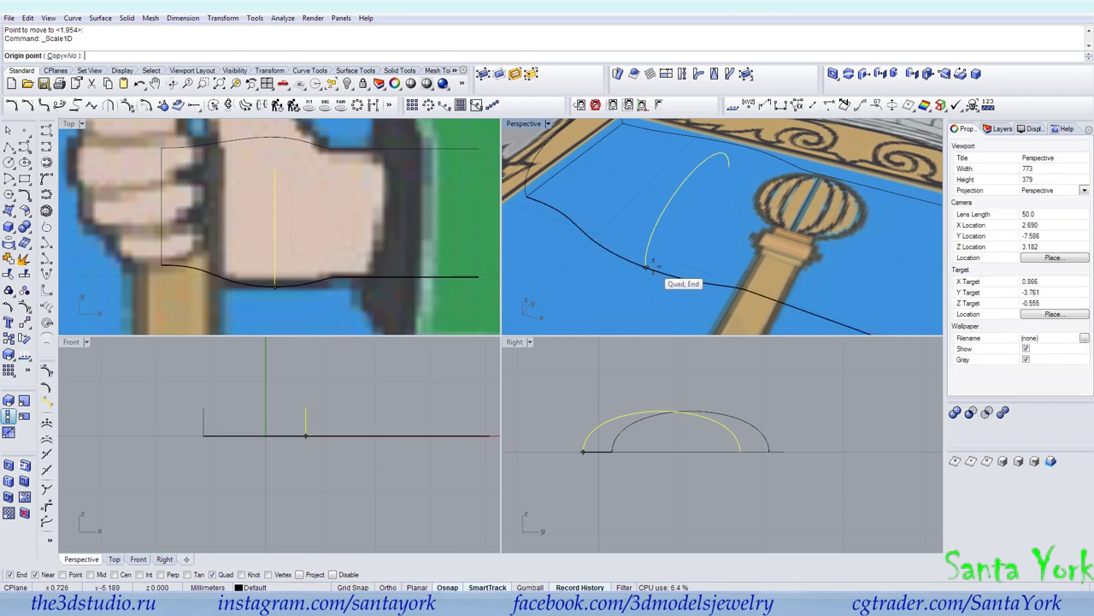
pyautogui.click(752, 185)
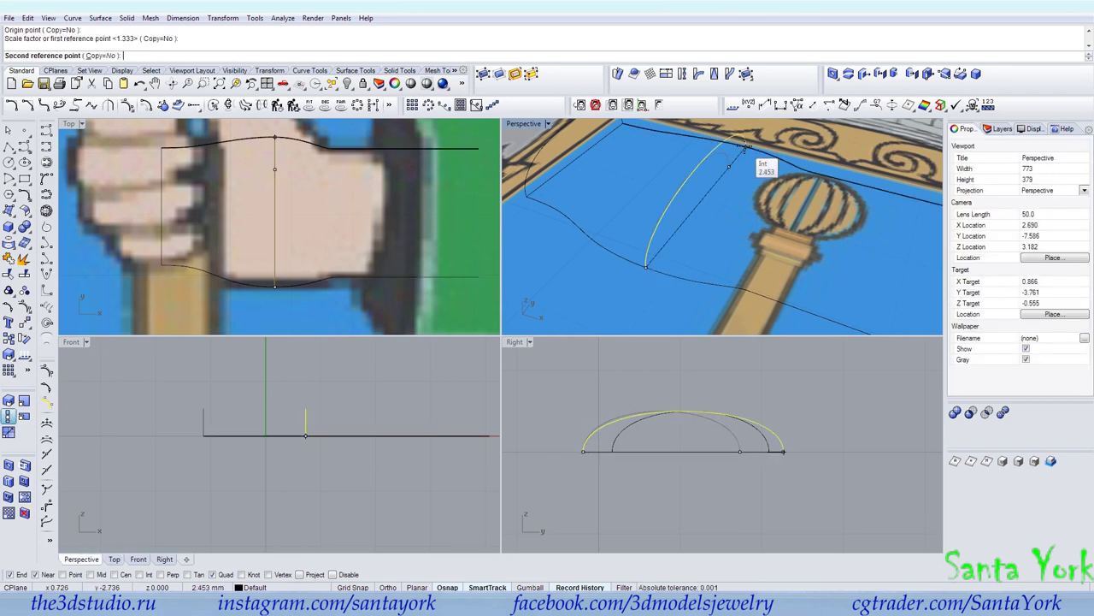
pyautogui.click(763, 169)
pyautogui.scroll(1, 711, 427)
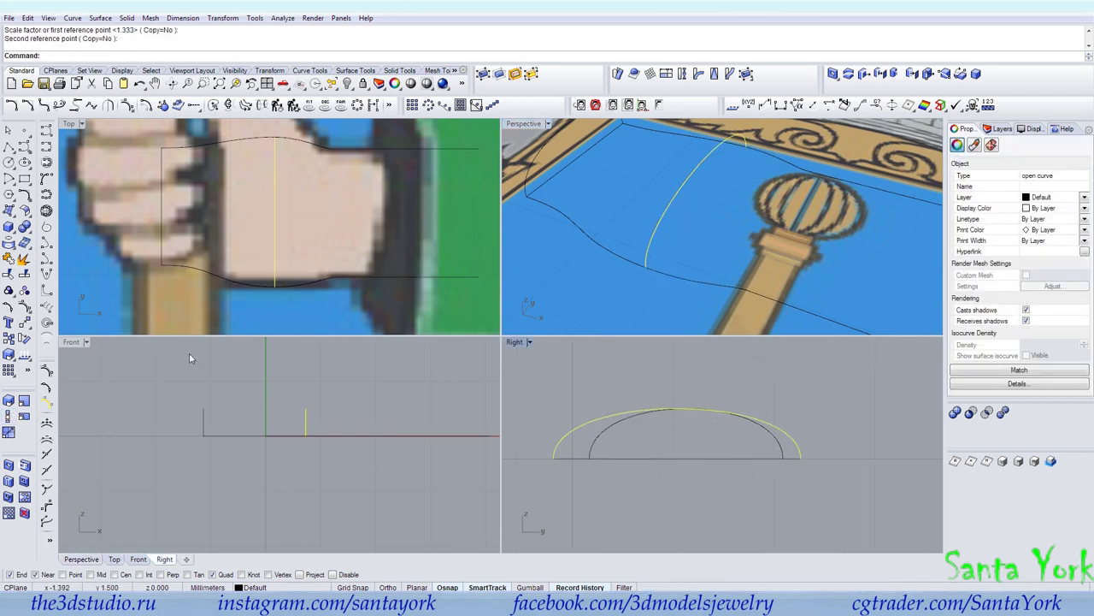
# Step: Rebuild the widened arch as a degree 3 curve with 8 control points, deleting the input curve
pyautogui.moveTo(625, 214); pyautogui.dragTo(598, 171, button='right')
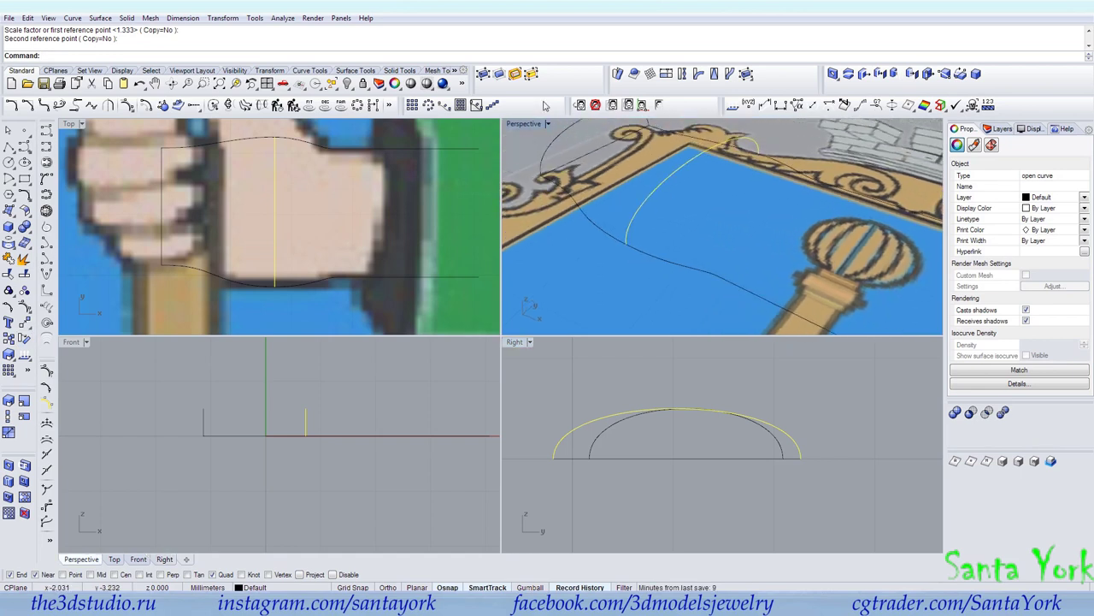
pyautogui.click(28, 307)
pyautogui.click(278, 106)
pyautogui.click(626, 202)
pyautogui.press('Return')
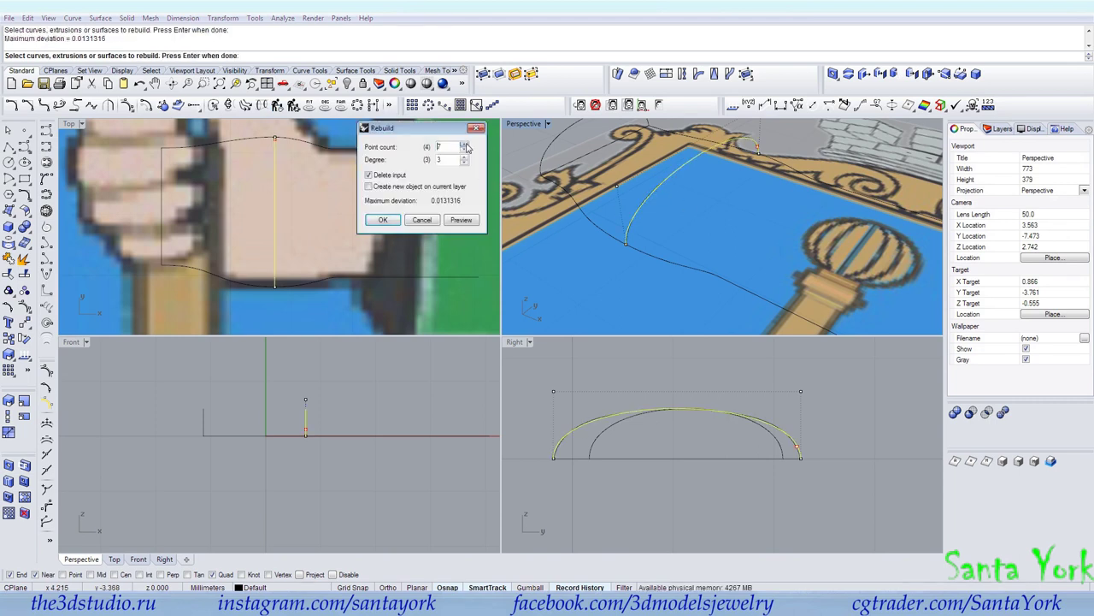
pyautogui.click(383, 220)
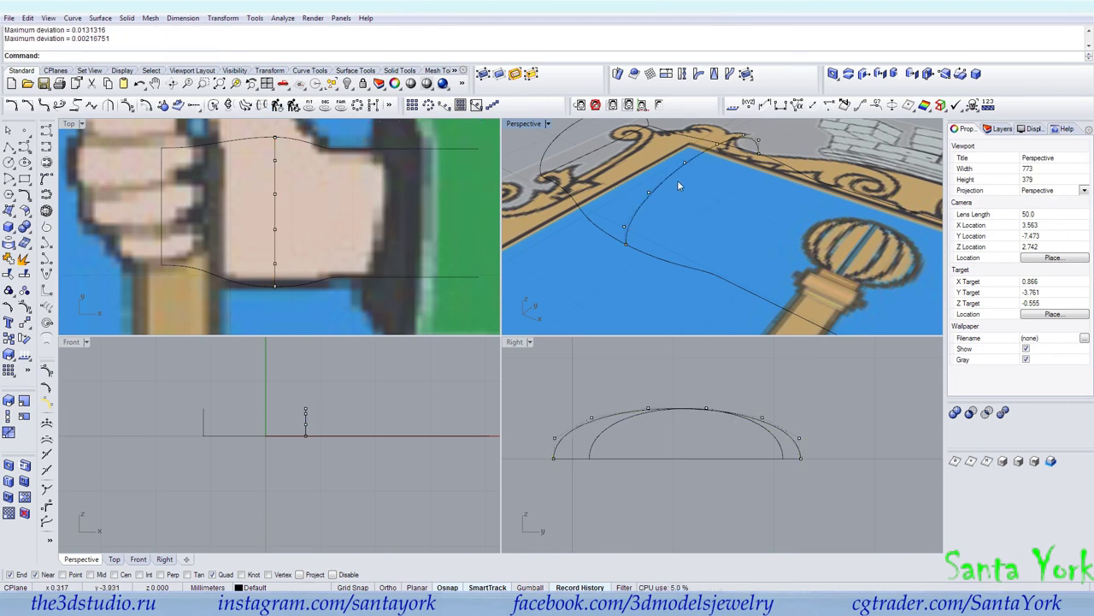
# Step: Lower the arch's two middle control points and raise the two shoulder points to form a dip between two humps
pyautogui.moveTo(646, 401); pyautogui.dragTo(730, 438)
pyautogui.click(707, 438)
pyautogui.moveTo(648, 440); pyautogui.dragTo(631, 439)
pyautogui.click(592, 418)
pyautogui.keyDown('shift'); pyautogui.moveTo(763, 419); pyautogui.dragTo(764, 411); pyautogui.keyUp('shift')
pyautogui.moveTo(764, 406); pyautogui.dragTo(763, 403)
# Step: Place the control points beside the arch's two ends 0.35 mm directly above those ends
pyautogui.click(800, 439)
pyautogui.keyDown('shift'); pyautogui.click(554, 439); pyautogui.keyUp('shift')
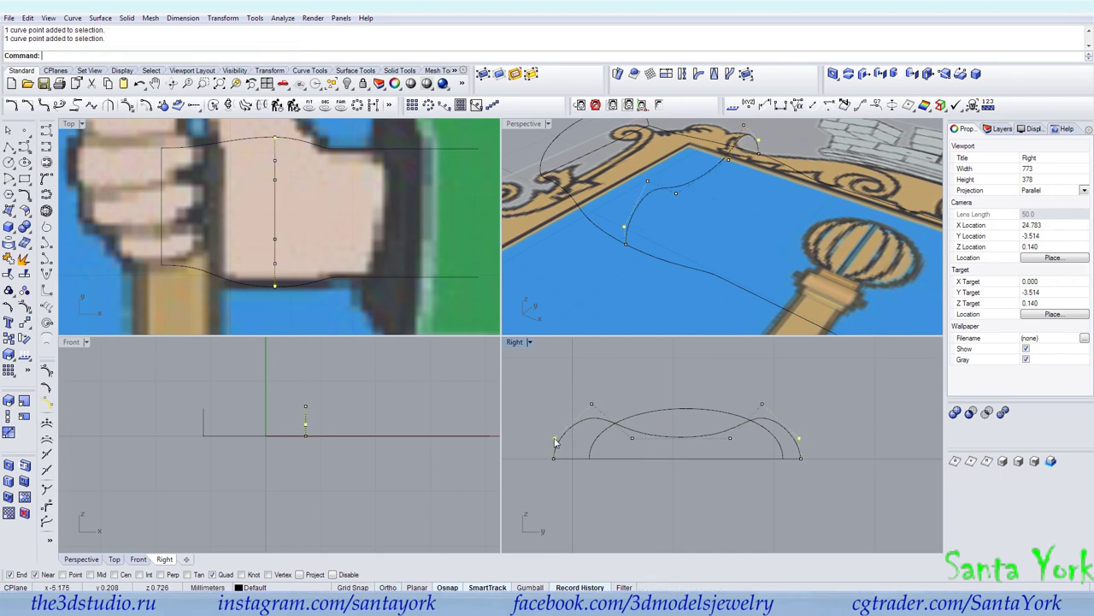
pyautogui.moveTo(553, 442); pyautogui.dragTo(552, 431)
pyautogui.press('Return')
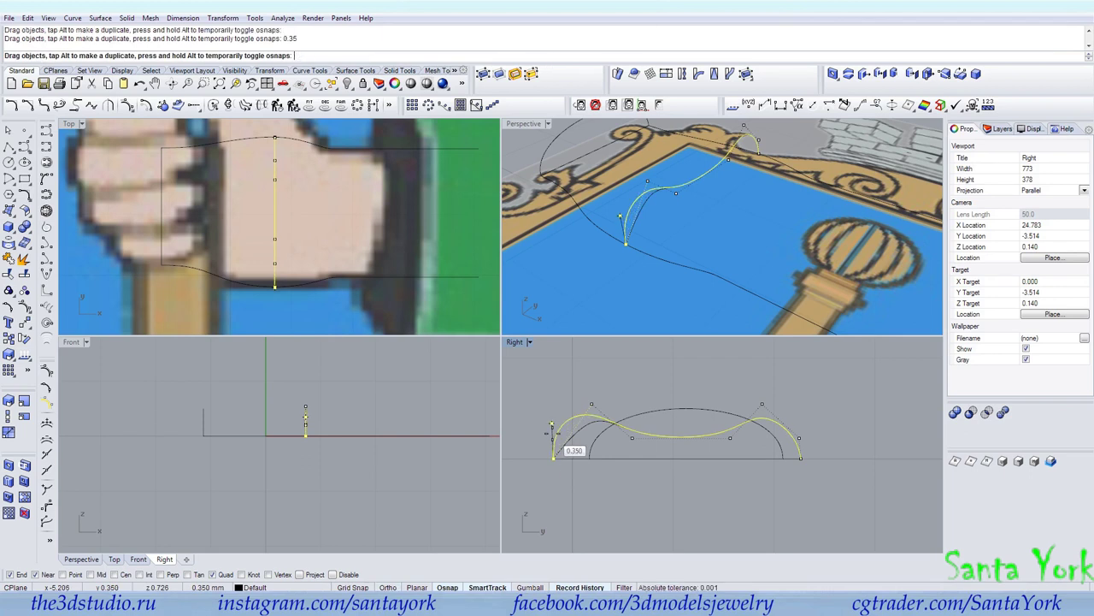
pyautogui.click(547, 432)
pyautogui.click(804, 458)
pyautogui.moveTo(803, 458); pyautogui.dragTo(803, 441)
pyautogui.write('0.35')
pyautogui.press('Return')
# Step: Raise the peak control points of both humps on the arch slightly
pyautogui.click(761, 406)
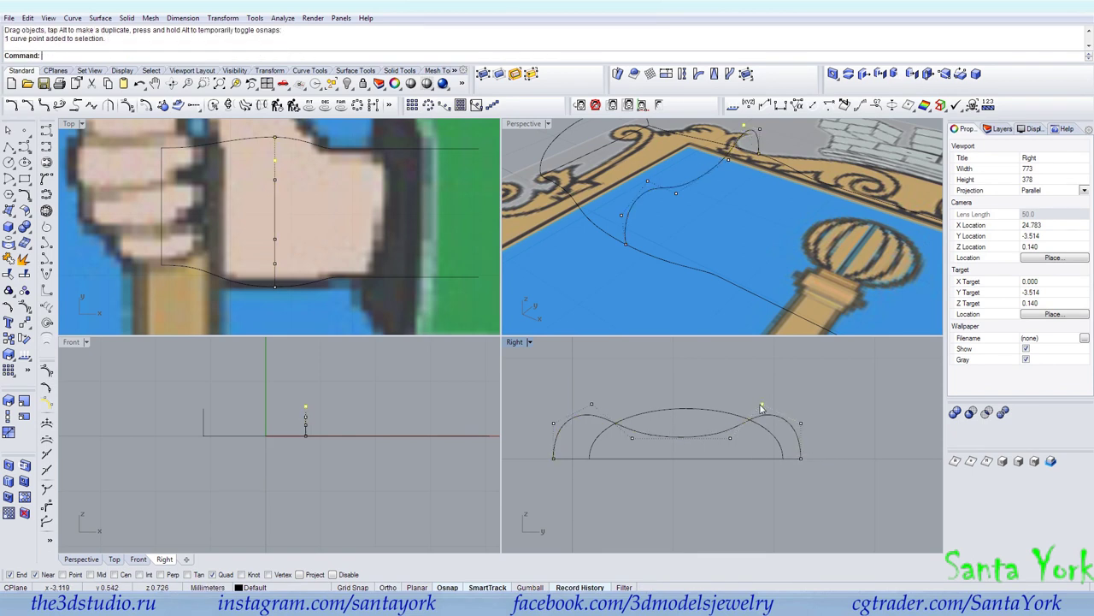
pyautogui.moveTo(763, 407); pyautogui.dragTo(762, 399)
pyautogui.click(592, 406)
pyautogui.moveTo(592, 406); pyautogui.dragTo(598, 401)
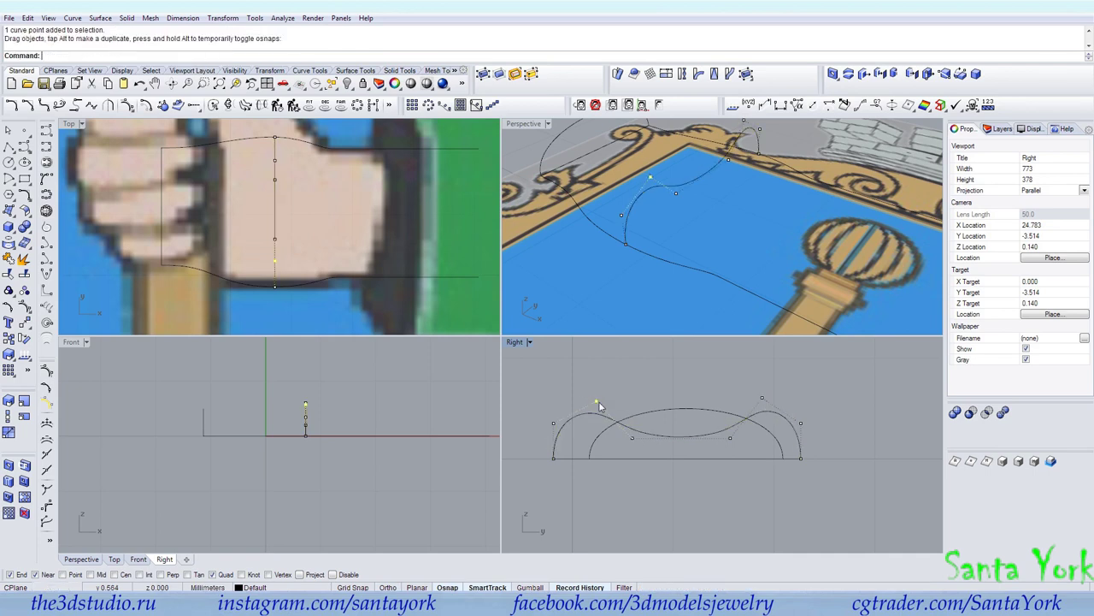
# Step: Scale the two hump control points slightly toward each other about the middle of the dip
pyautogui.click(633, 438)
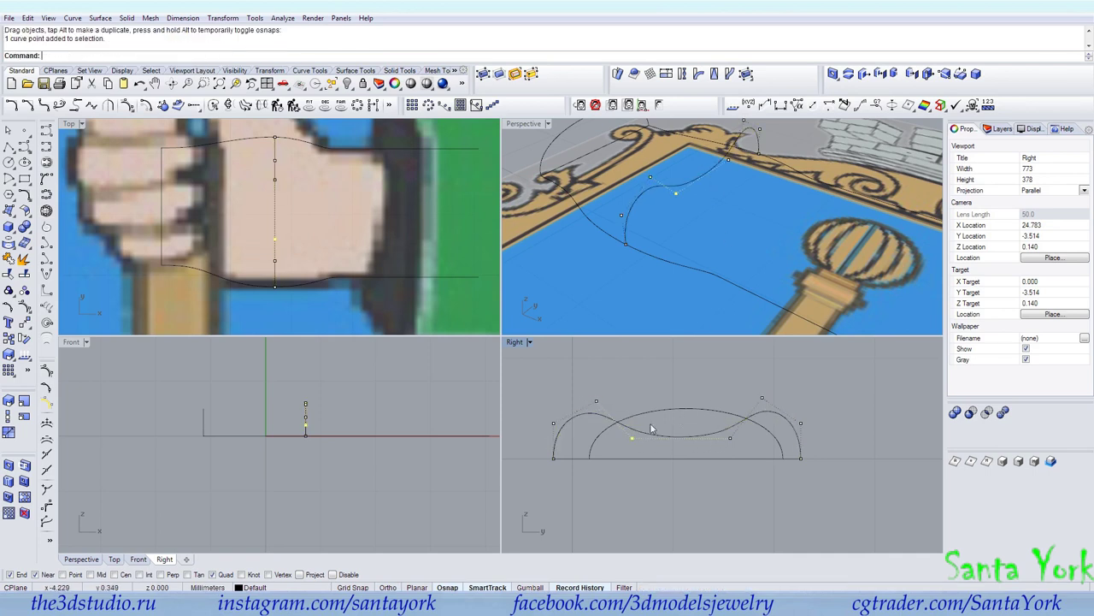
pyautogui.click(598, 401)
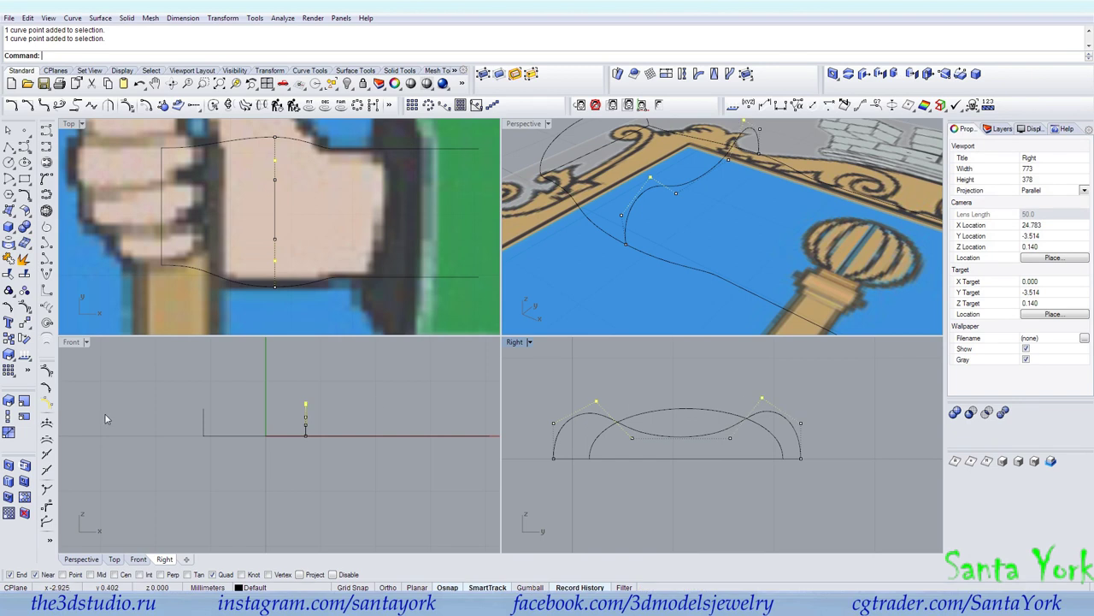
pyautogui.click(7, 417)
pyautogui.click(680, 437)
pyautogui.click(860, 488)
pyautogui.click(841, 492)
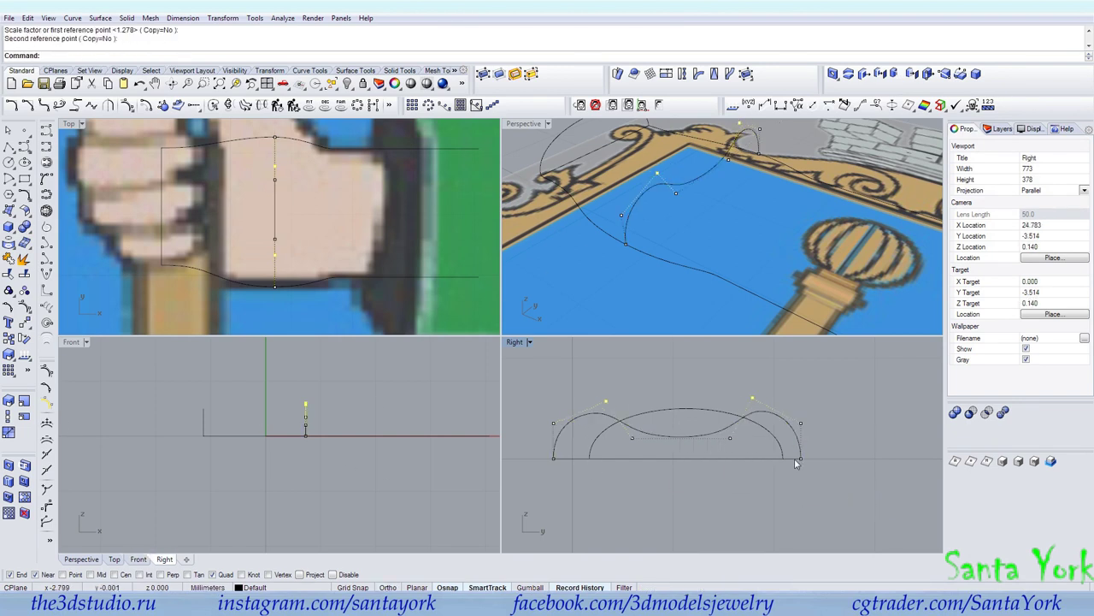
pyautogui.press('Escape')
# Step: Copy the first arch from its lower end onto the lower hand profile at the wrist, with quadrant snapping off
pyautogui.moveTo(628, 250); pyautogui.dragTo(687, 256, button='right')
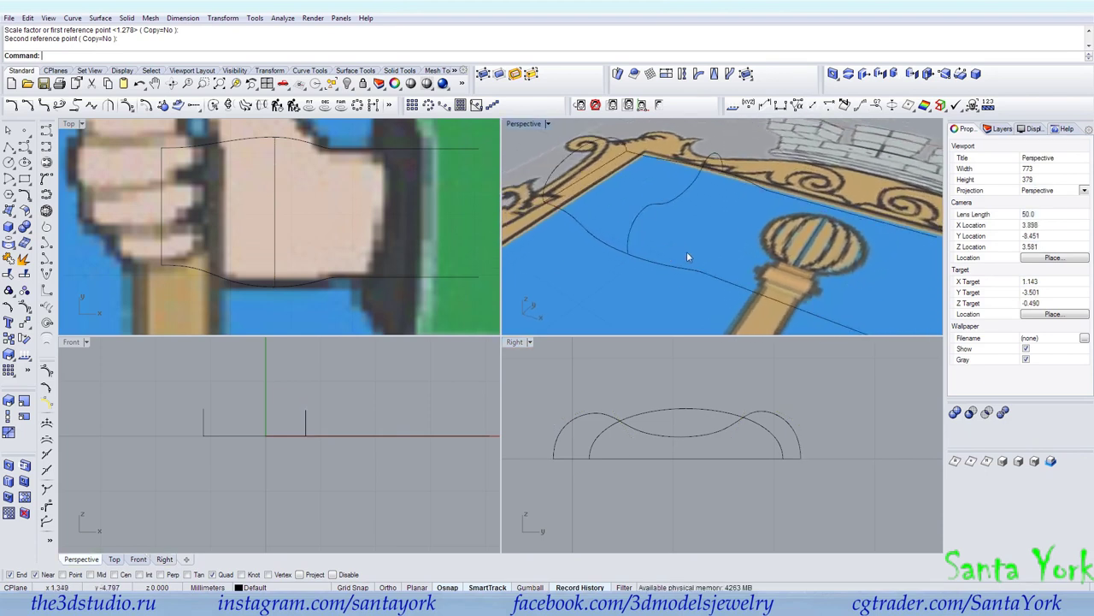
pyautogui.click(559, 165)
pyautogui.click(10, 339)
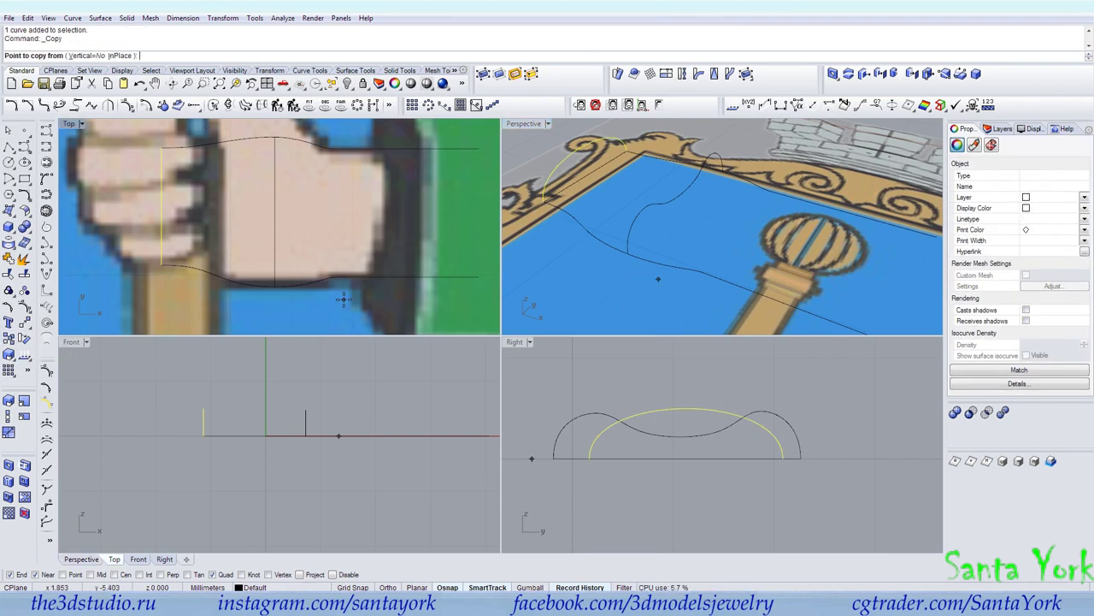
pyautogui.click(543, 198)
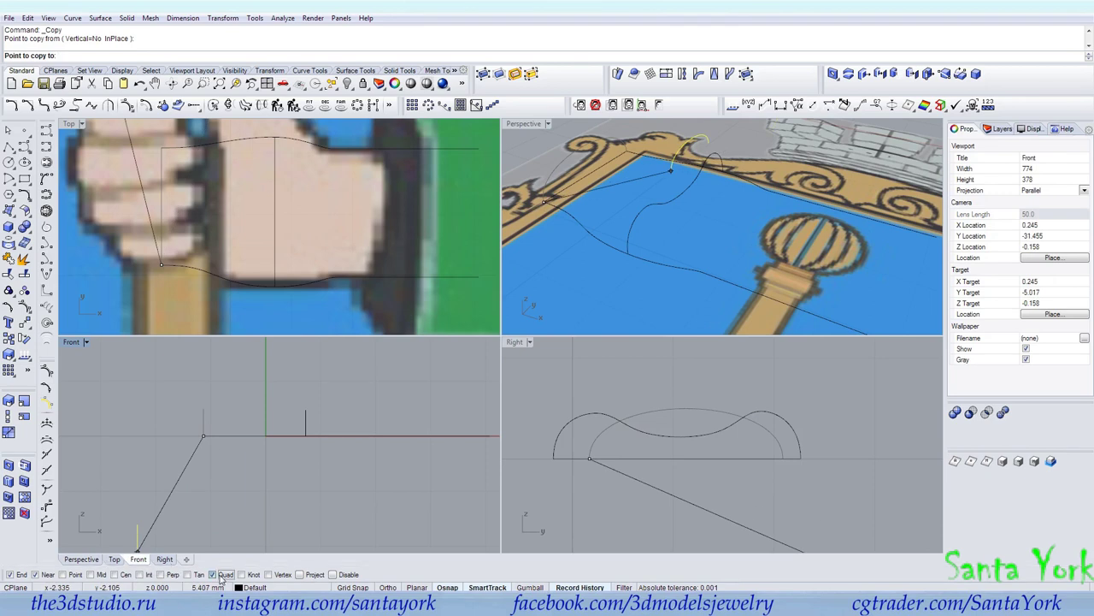
pyautogui.click(697, 269)
pyautogui.rightClick(696, 264)
# Step: Scale the wrist arch in one direction from its lower end so it reaches the upper hand profile
pyautogui.click(698, 260)
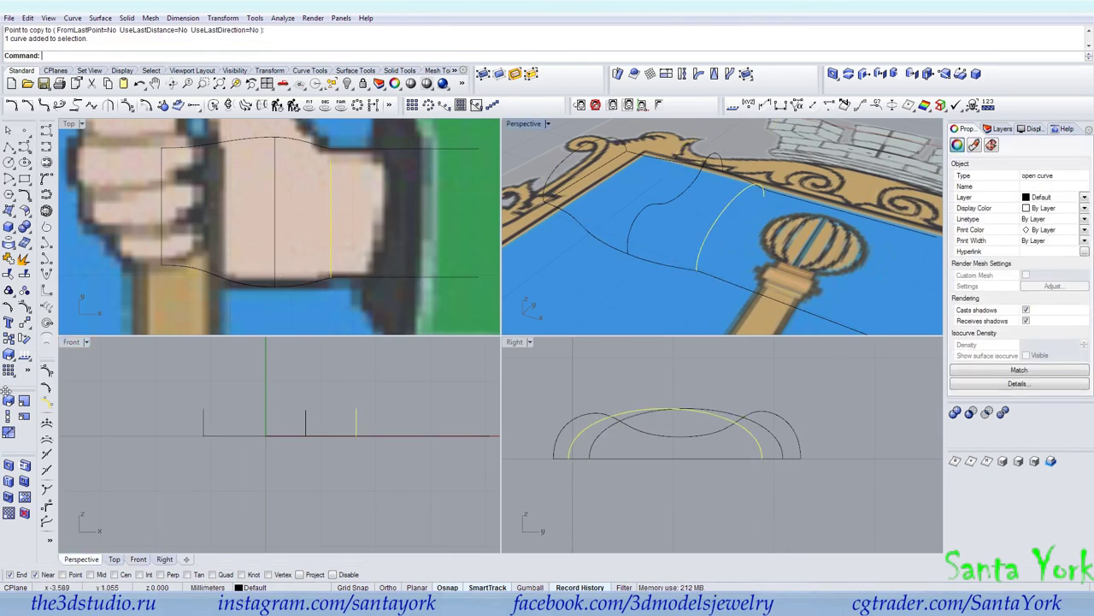
pyautogui.click(8, 417)
pyautogui.click(697, 268)
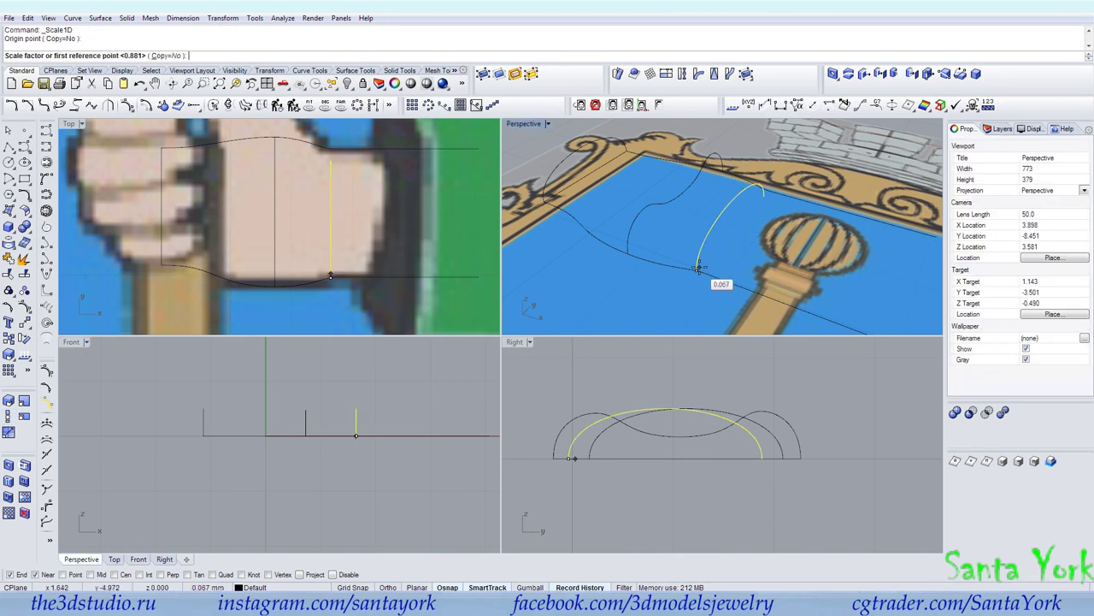
pyautogui.click(751, 191)
pyautogui.click(767, 183)
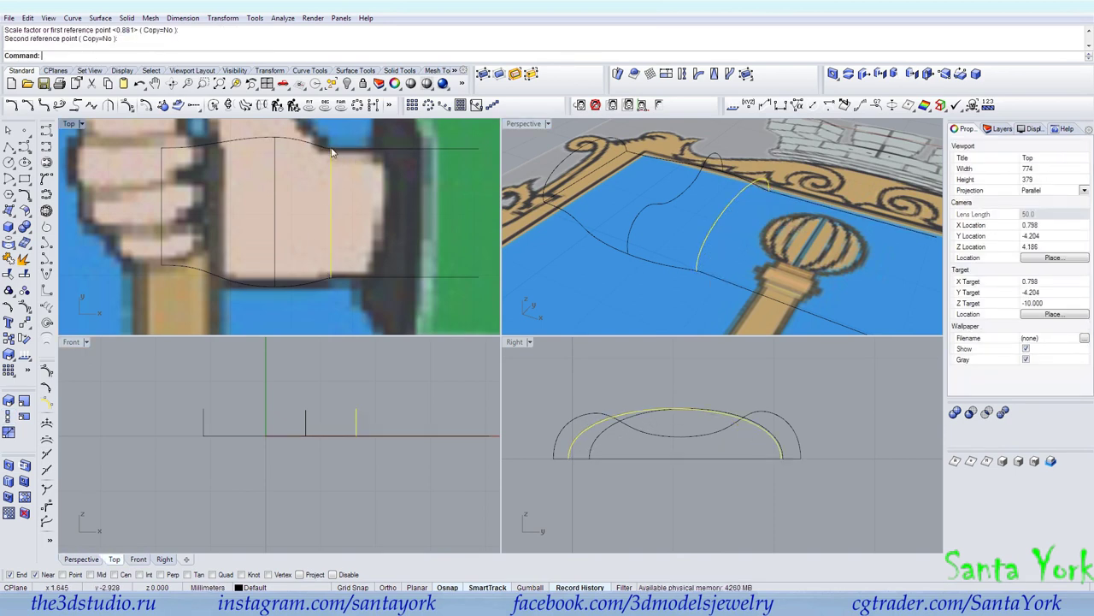
# Step: Draw a straight polyline across the wrist arch's base between its two endpoints
pyautogui.click(8, 417)
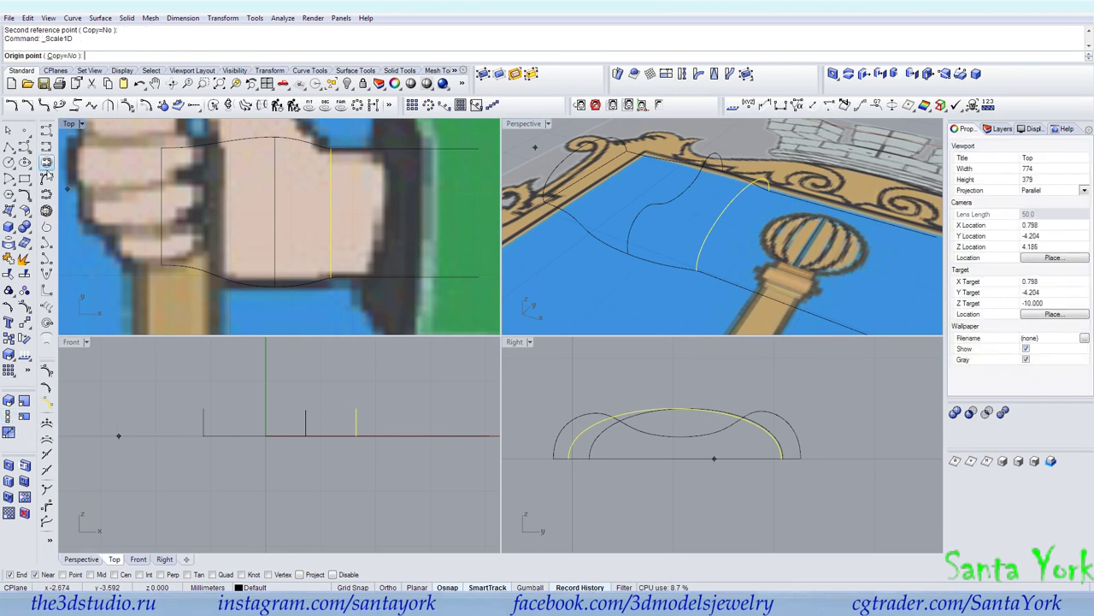
pyautogui.click(8, 147)
pyautogui.click(696, 270)
pyautogui.click(764, 190)
pyautogui.press('Return')
# Step: Scale the wrist arch vertically from the midpoint of its base line to a height of 0.35 mm
pyautogui.click(10, 416)
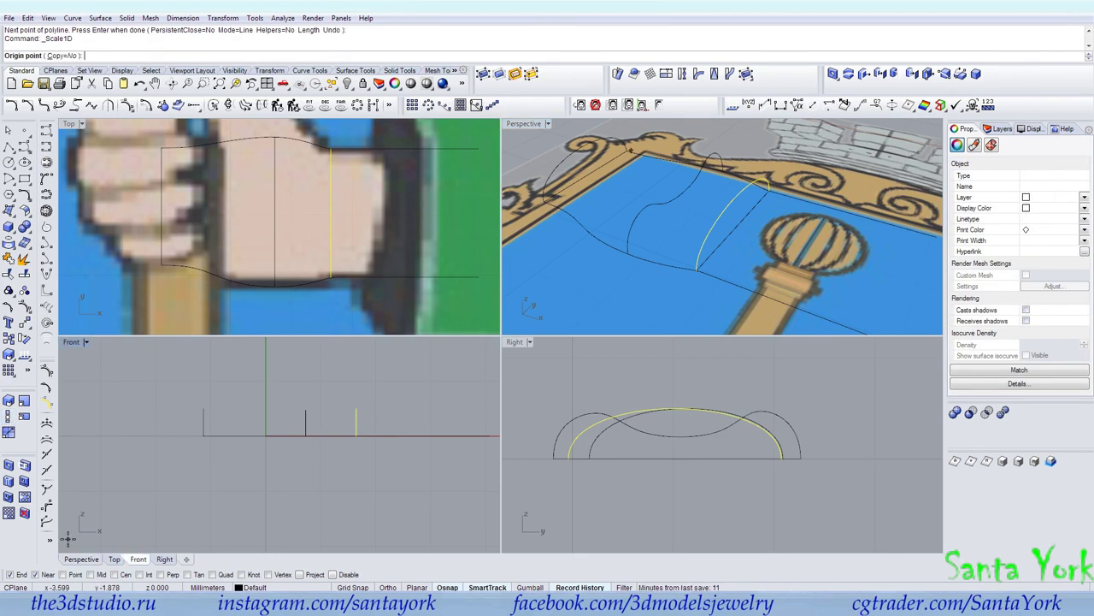
pyautogui.click(91, 575)
pyautogui.click(737, 226)
pyautogui.click(739, 195)
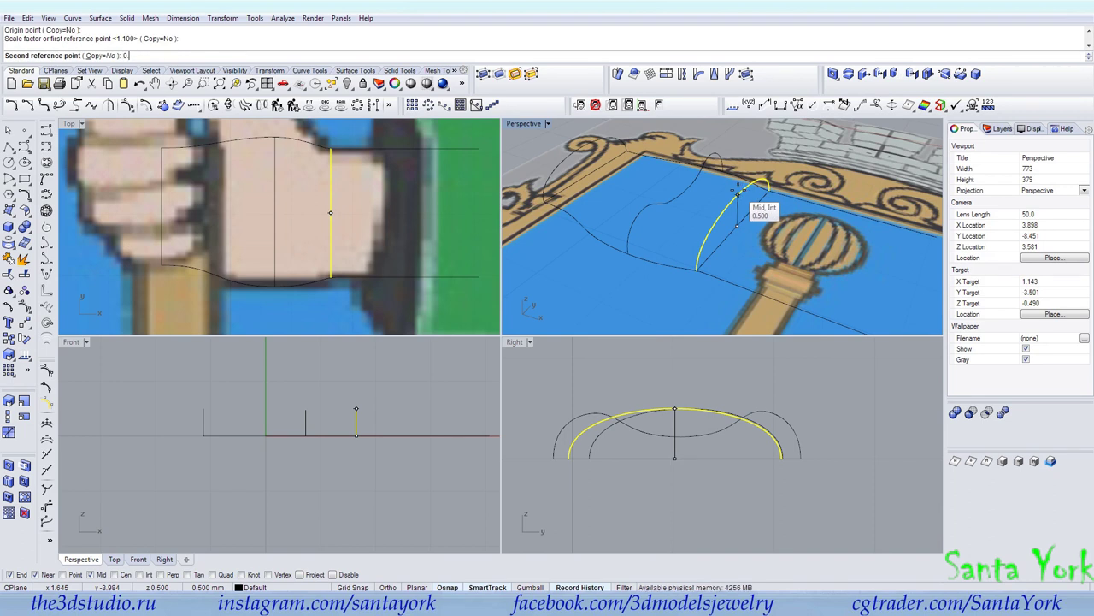
pyautogui.press('Return')
pyautogui.click(714, 270)
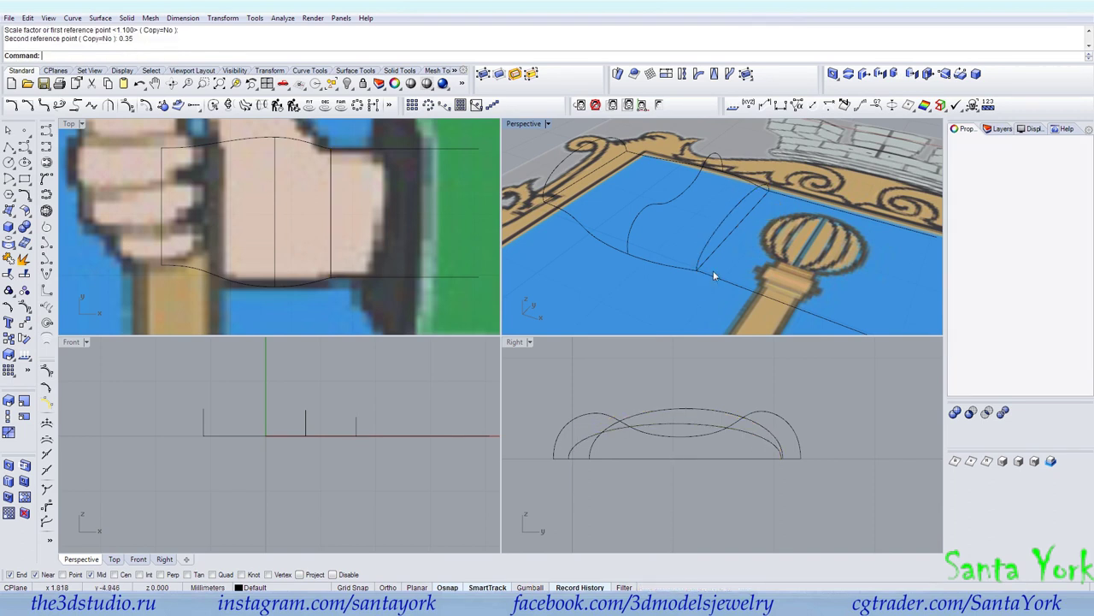
# Step: Copy the wrist arch from its lower end to the far end of the lower hand profile
pyautogui.scroll(-4, 692, 210)
pyautogui.click(713, 214)
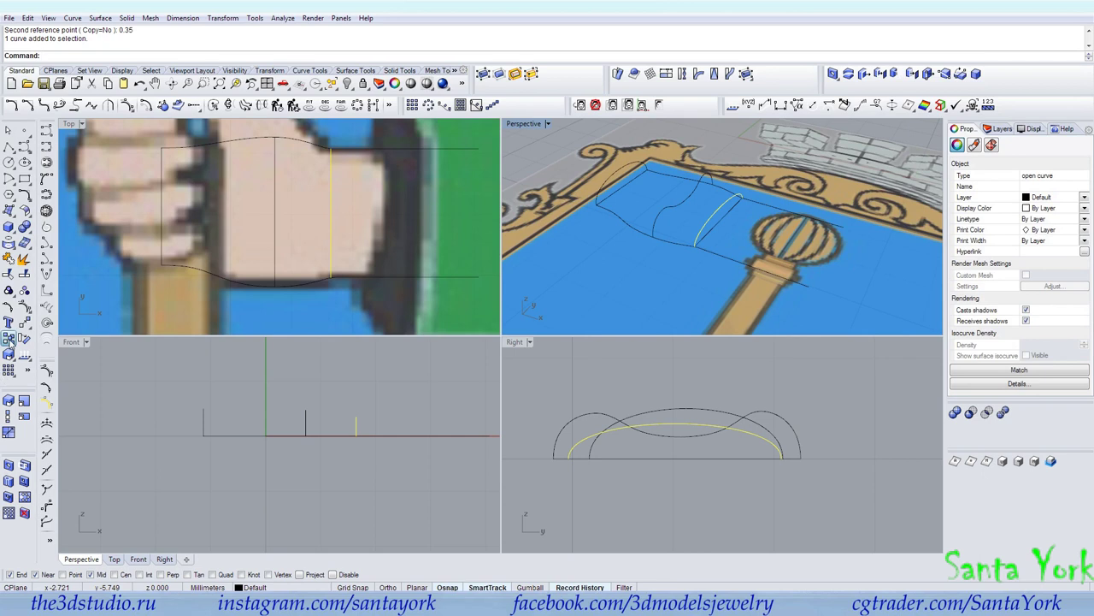
pyautogui.click(8, 339)
pyautogui.click(691, 245)
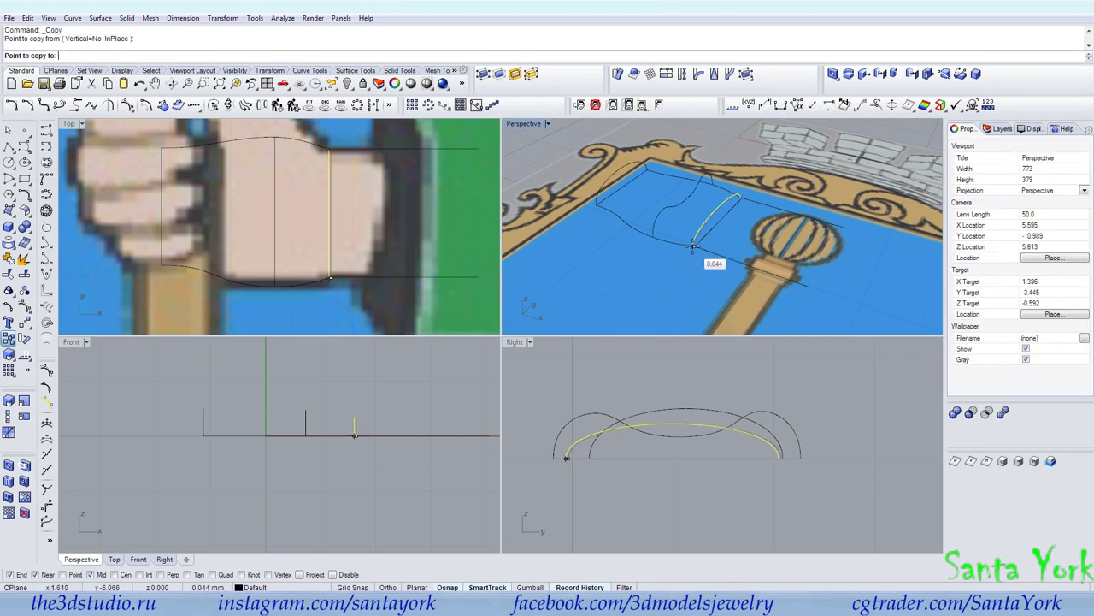
pyautogui.click(809, 283)
pyautogui.press('Return')
# Step: Scale the new end arch in one direction from its lower end to meet the end of the upper profile
pyautogui.keyDown('shift'); pyautogui.moveTo(826, 265); pyautogui.dragTo(705, 282, button='right'); pyautogui.keyUp('shift')
pyautogui.scroll(2, 706, 301)
pyautogui.click(8, 434)
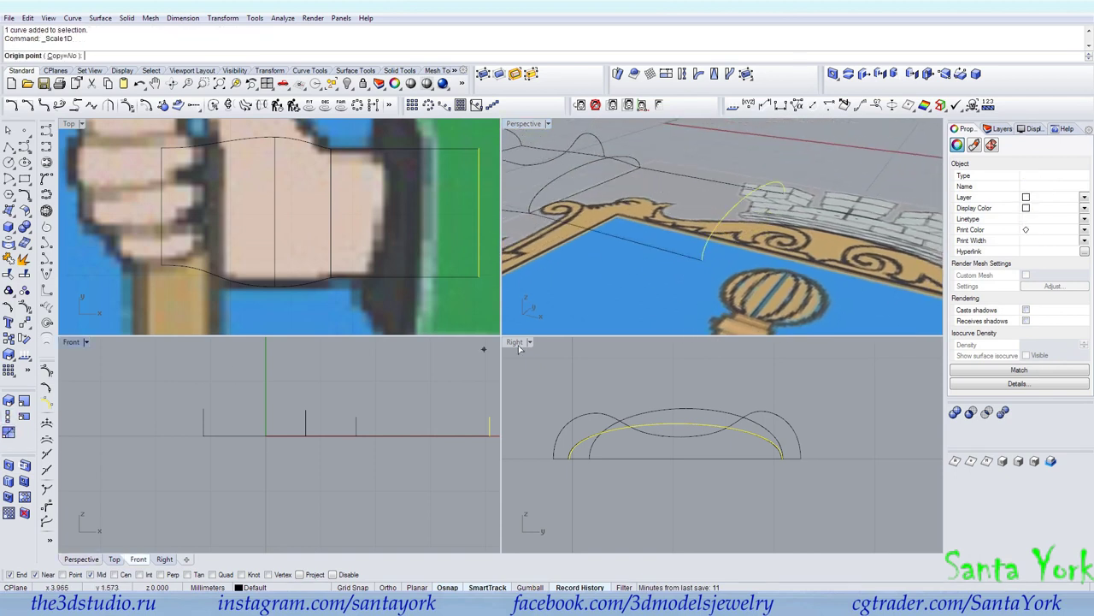
pyautogui.click(703, 259)
pyautogui.moveTo(781, 229); pyautogui.dragTo(844, 195, button='right')
pyautogui.click(734, 224)
pyautogui.click(734, 224)
# Step: Try a two-rail sweep along both hand profiles using the four arches as cross sections
pyautogui.scroll(-5, 806, 204)
pyautogui.click(785, 223)
pyautogui.moveTo(770, 210); pyautogui.dragTo(767, 230, button='right')
pyautogui.scroll(4, 767, 229)
pyautogui.click(100, 18)
pyautogui.click(120, 71)
pyautogui.click(733, 240)
pyautogui.click(779, 202)
pyautogui.click(825, 228)
pyautogui.click(708, 190)
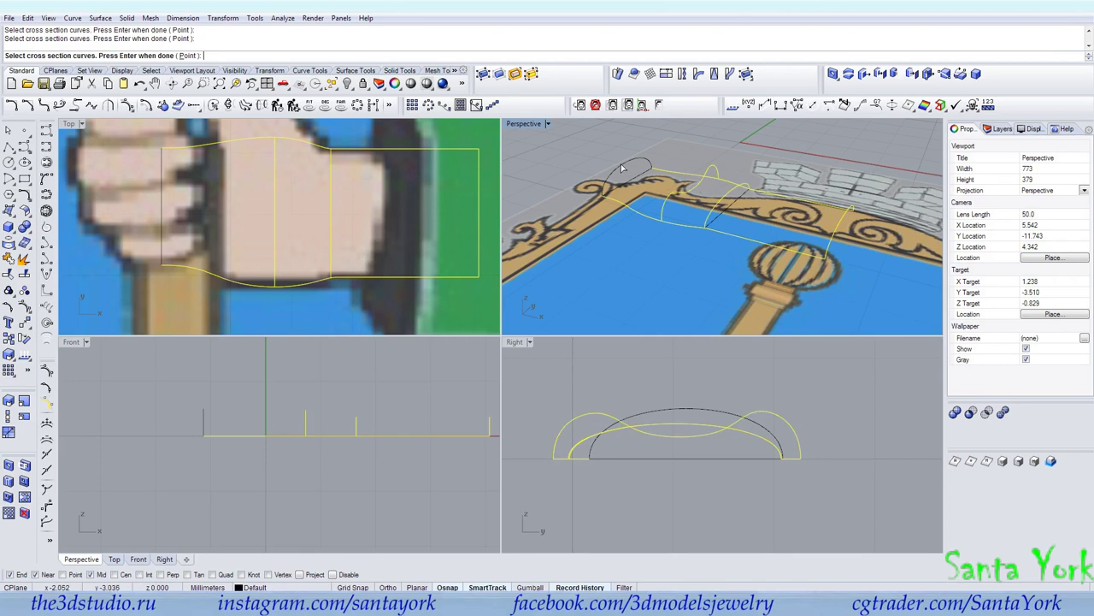
pyautogui.press('Return')
# Step: Enable Maintain height for the two-rail sweep and generate the hand surface
pyautogui.moveTo(717, 240); pyautogui.dragTo(611, 291, button='right')
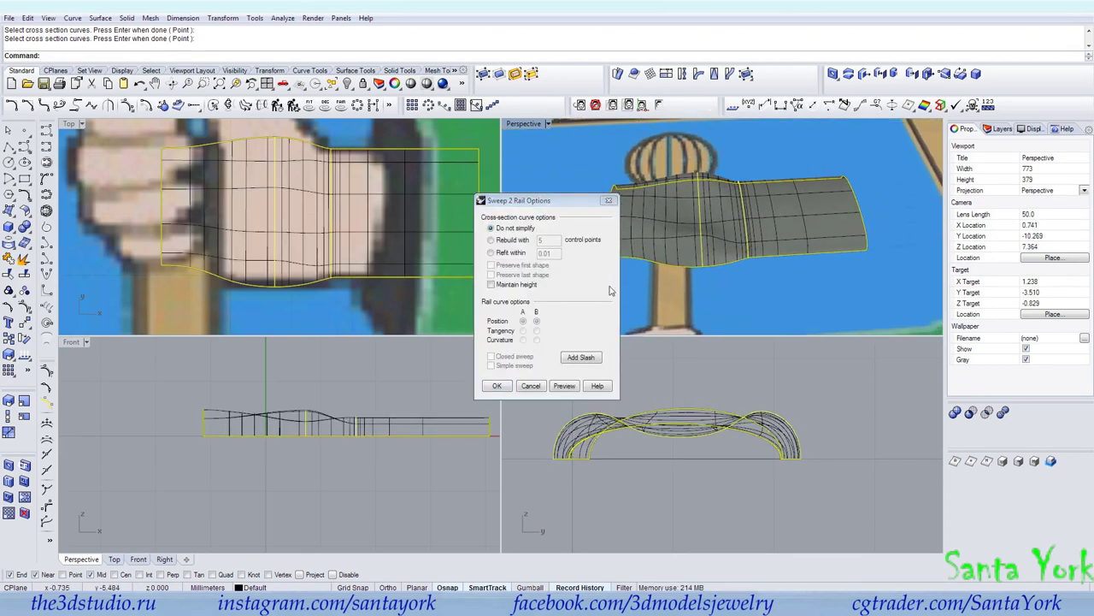
pyautogui.click(492, 284)
pyautogui.click(564, 386)
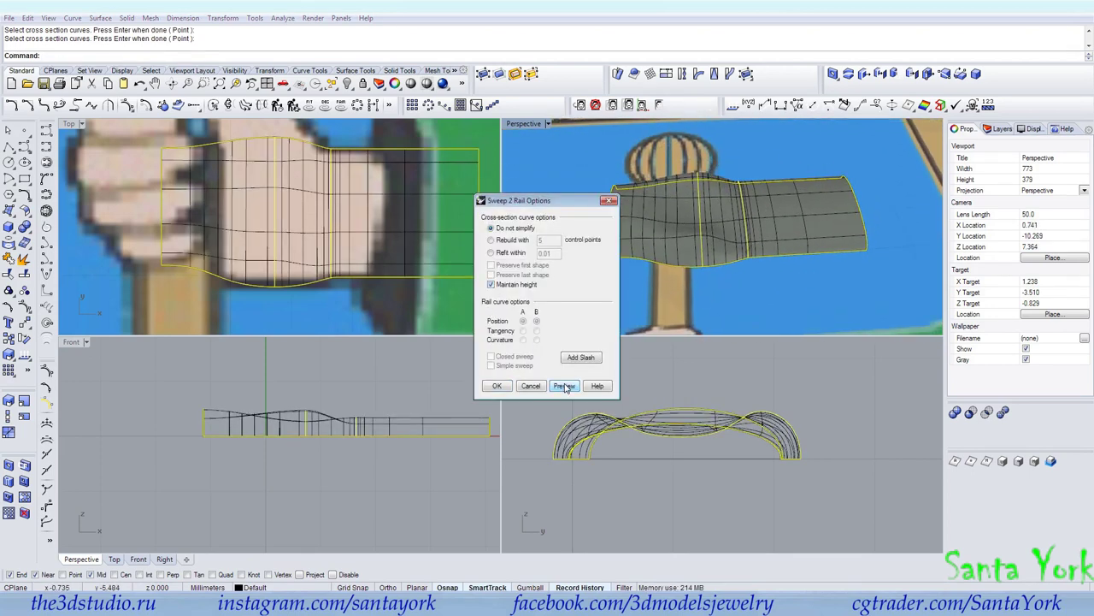
pyautogui.click(497, 386)
# Step: Hide the isocurves of the swept hand surface to inspect its shape
pyautogui.moveTo(673, 267); pyautogui.dragTo(568, 231, button='right')
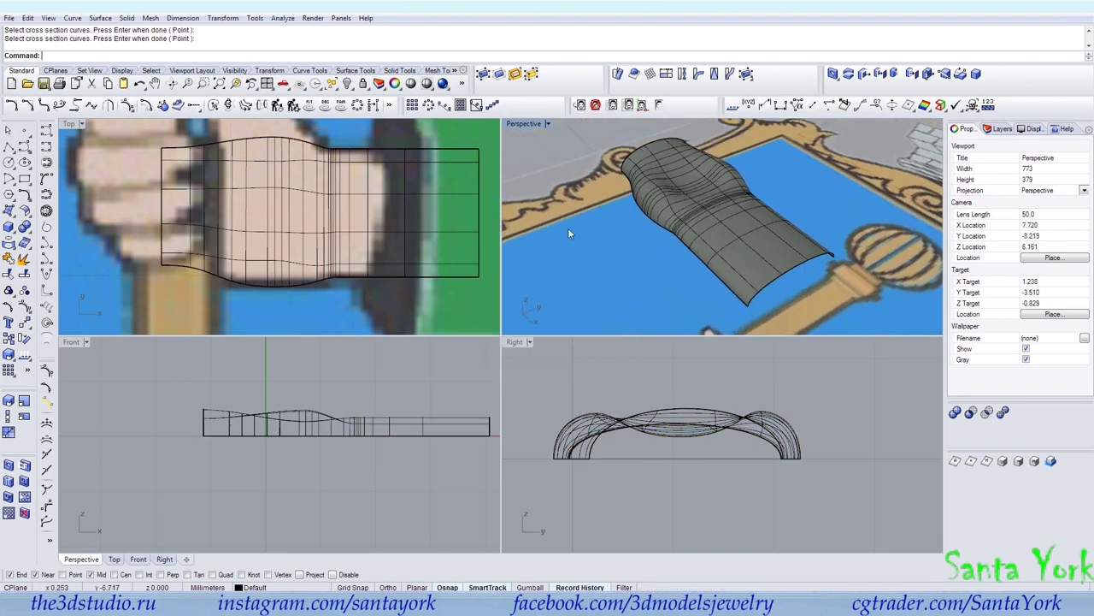
pyautogui.scroll(6, 666, 172)
pyautogui.moveTo(666, 172); pyautogui.dragTo(660, 211, button='right')
pyautogui.click(715, 422)
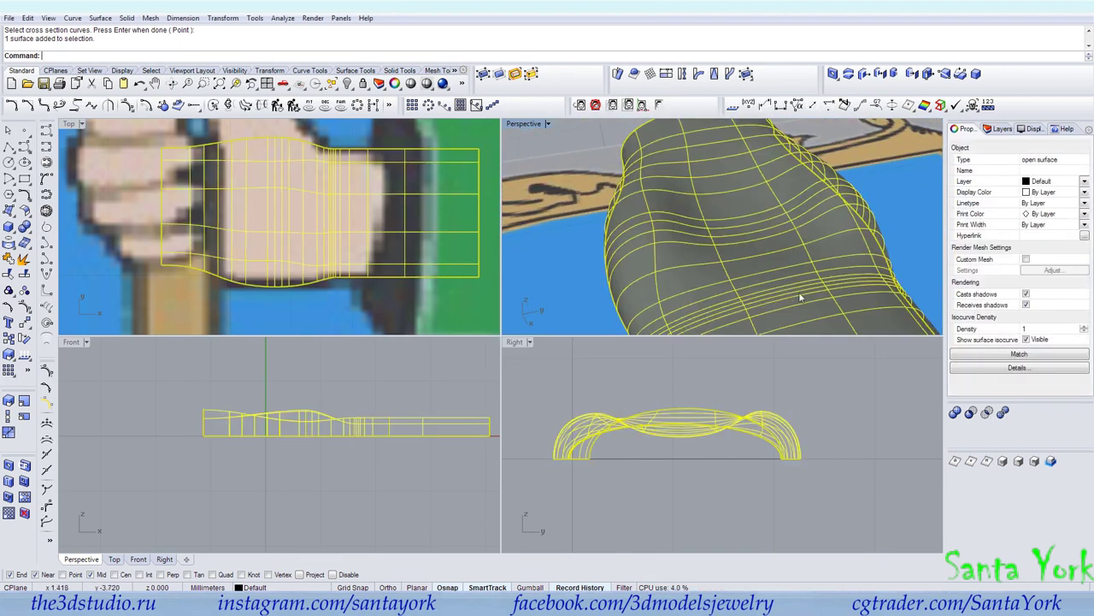
pyautogui.click(1033, 355)
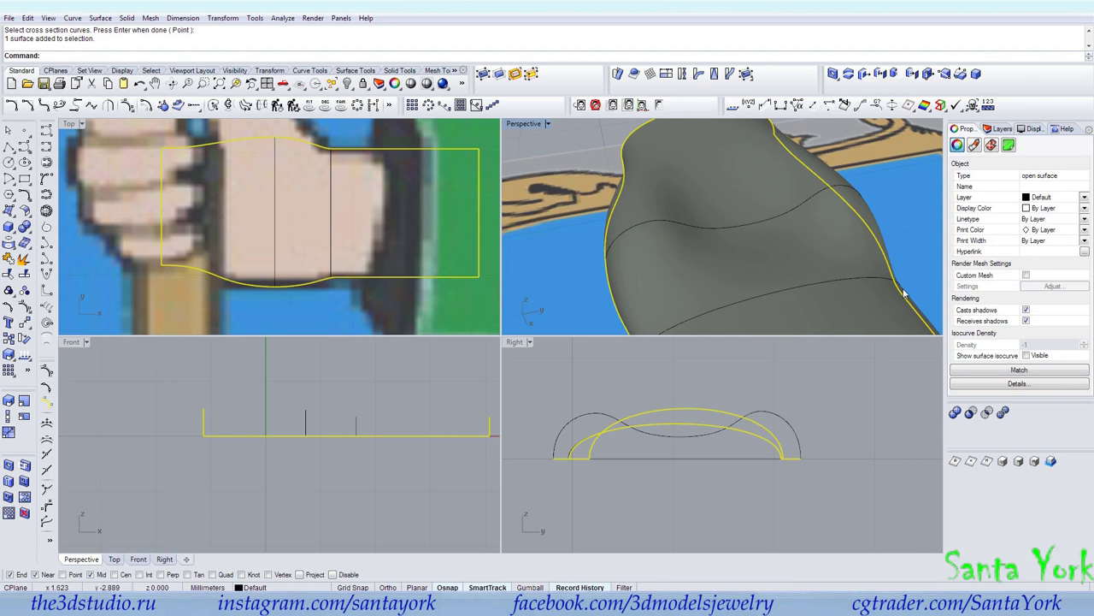
# Step: Delete the swept hand surface, keeping its rail and cross-section curves
pyautogui.moveTo(717, 231); pyautogui.dragTo(695, 257, button='right')
pyautogui.scroll(-5, 727, 248)
pyautogui.press('Delete')
# Step: Move the wavy hand cross section about 0.37 mm along the lower rail toward the wrist
pyautogui.click(711, 256)
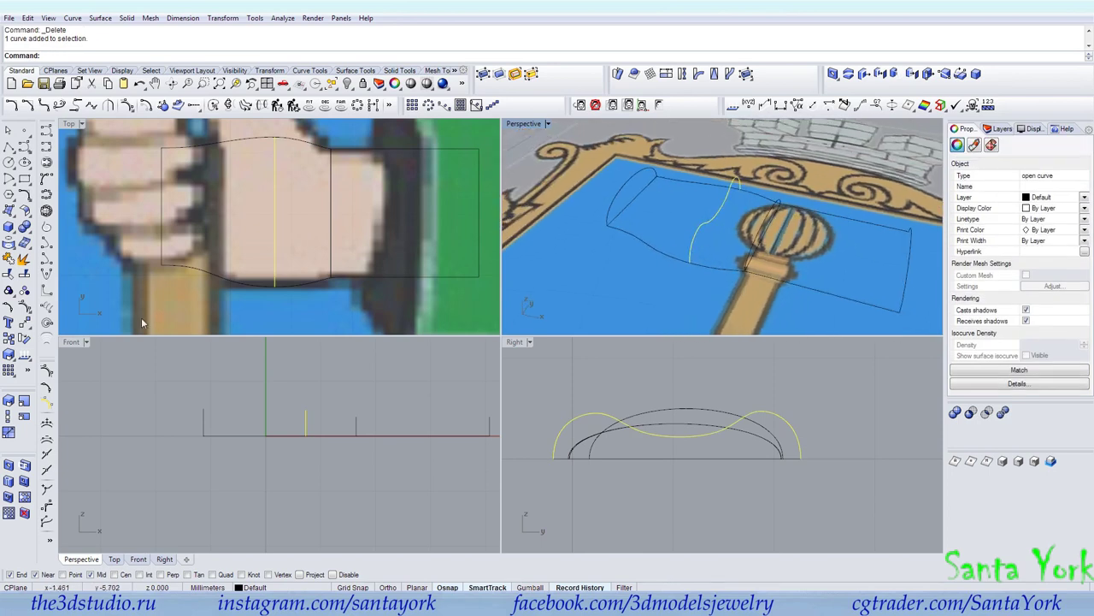
pyautogui.click(24, 325)
pyautogui.click(691, 261)
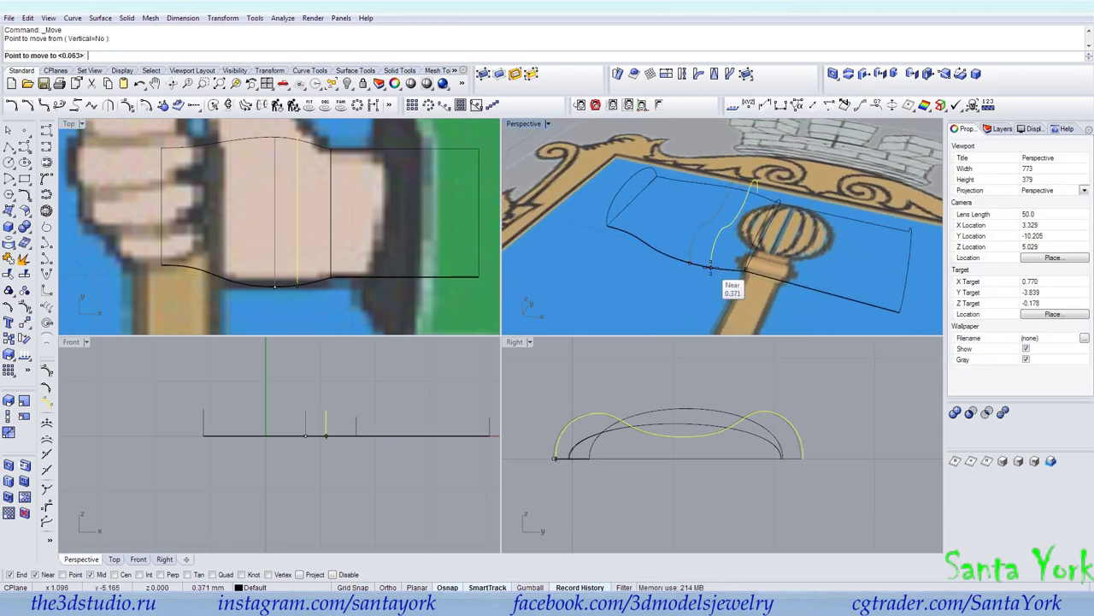
pyautogui.click(710, 267)
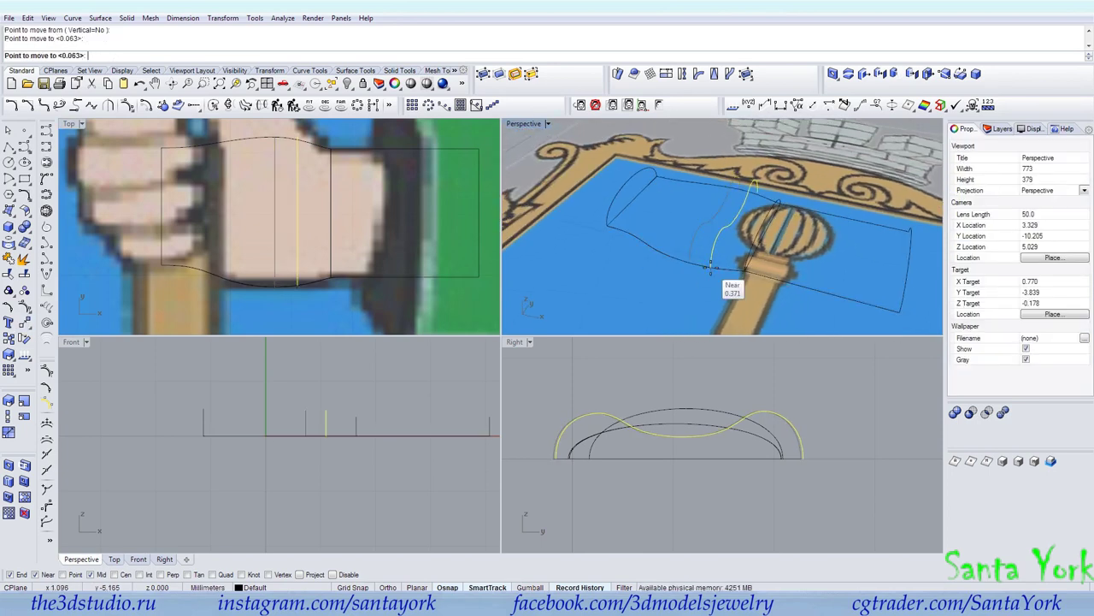
# Step: Scale the moved wavy cross section in one direction so its far end meets the opposite rail
pyautogui.click(10, 418)
pyautogui.click(711, 267)
pyautogui.scroll(5, 757, 195)
pyautogui.click(748, 197)
pyautogui.click(754, 212)
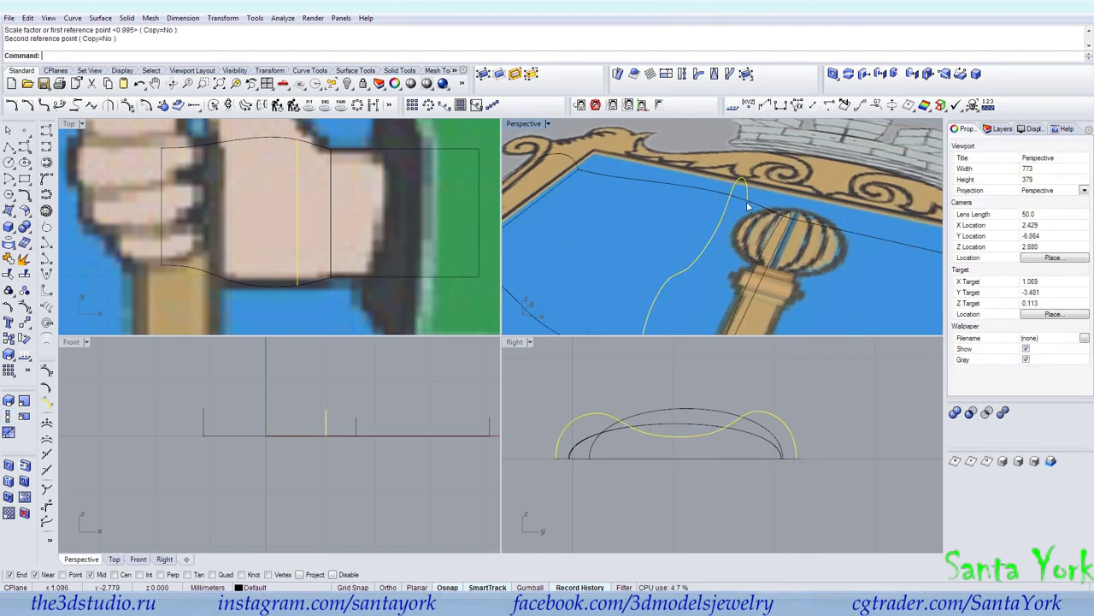
pyautogui.scroll(-1, 775, 181)
# Step: Copy the finger-side end arch along the lower rail to where the back of the hand begins
pyautogui.click(604, 169)
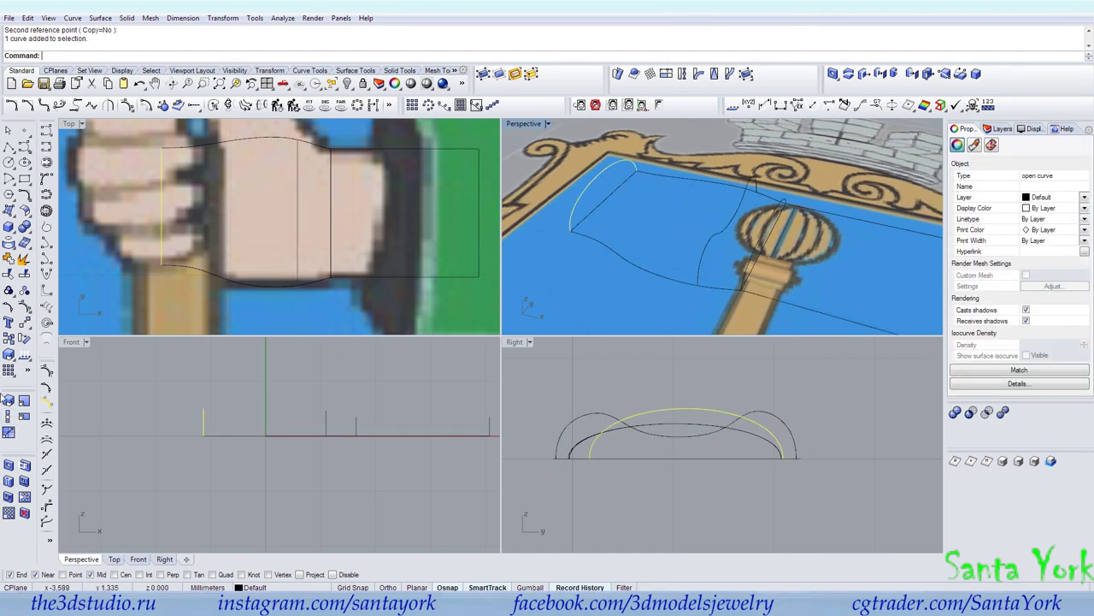
pyautogui.click(9, 339)
pyautogui.click(572, 230)
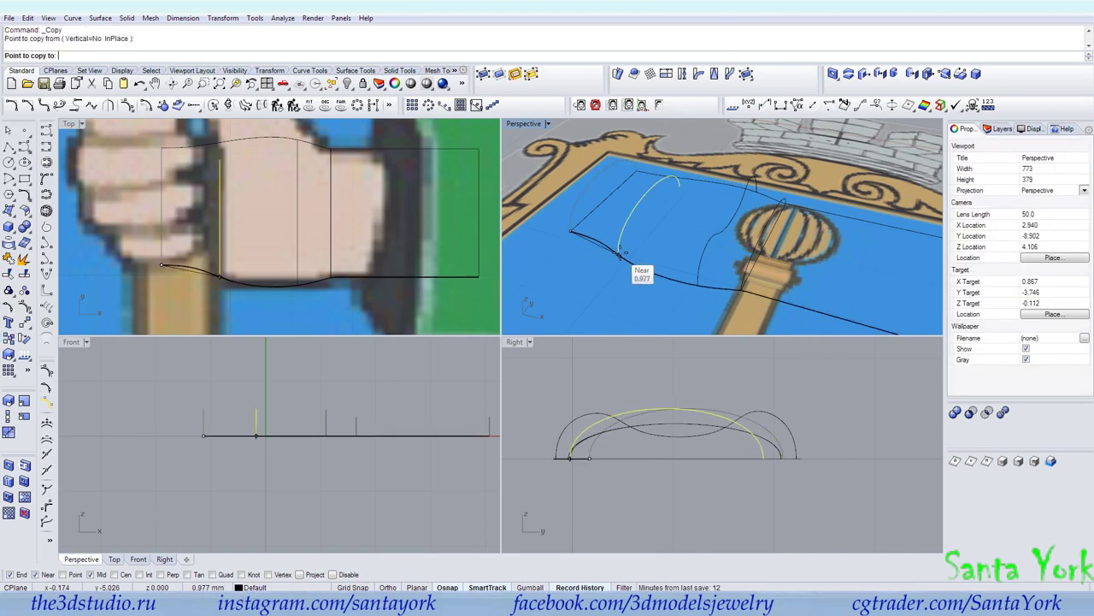
pyautogui.click(615, 249)
pyautogui.press('Return')
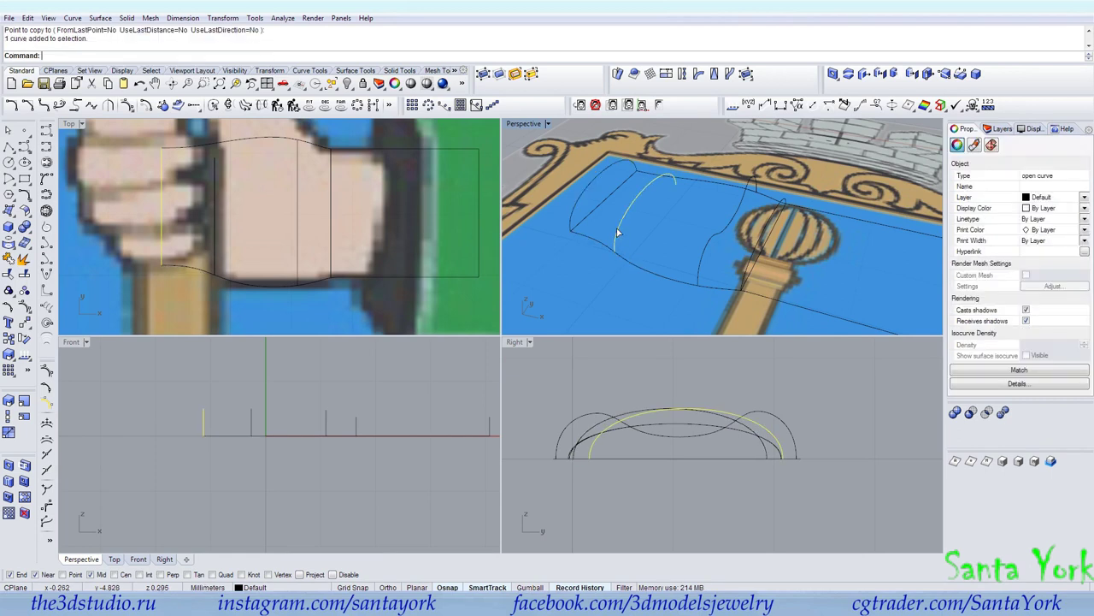
# Step: Scale the copied arch in one direction from its lower rail end until it reaches the opposite rail
pyautogui.click(10, 416)
pyautogui.click(615, 250)
pyautogui.click(679, 195)
pyautogui.click(682, 183)
pyautogui.click(638, 301)
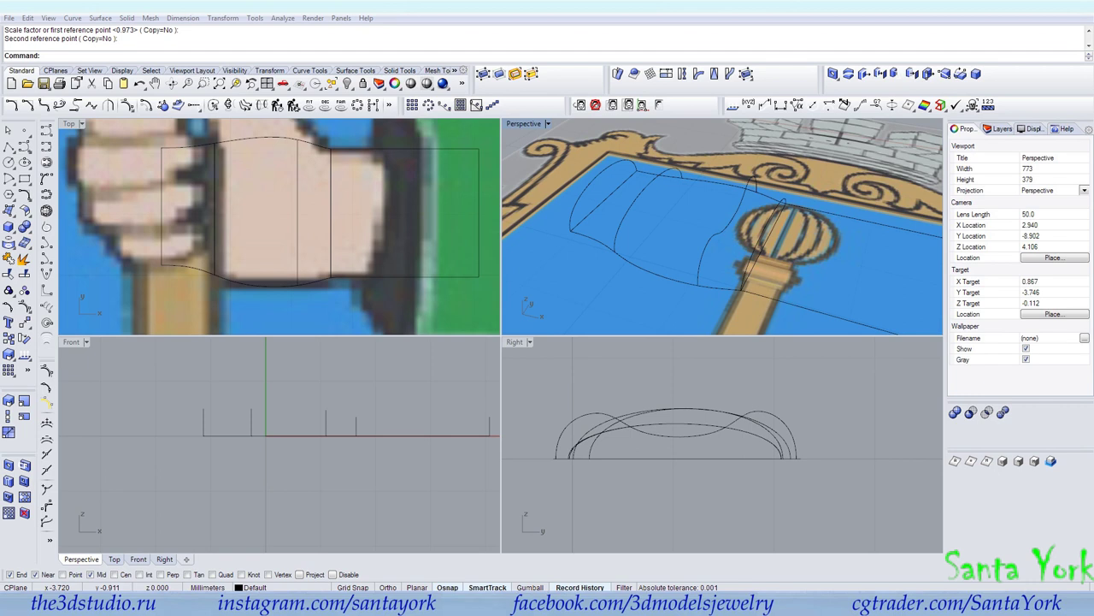
# Step: Show the control points of the two finger-side arches and rebuild both curves with 6 points and degree 3
pyautogui.moveTo(591, 215); pyautogui.dragTo(708, 186, button='right')
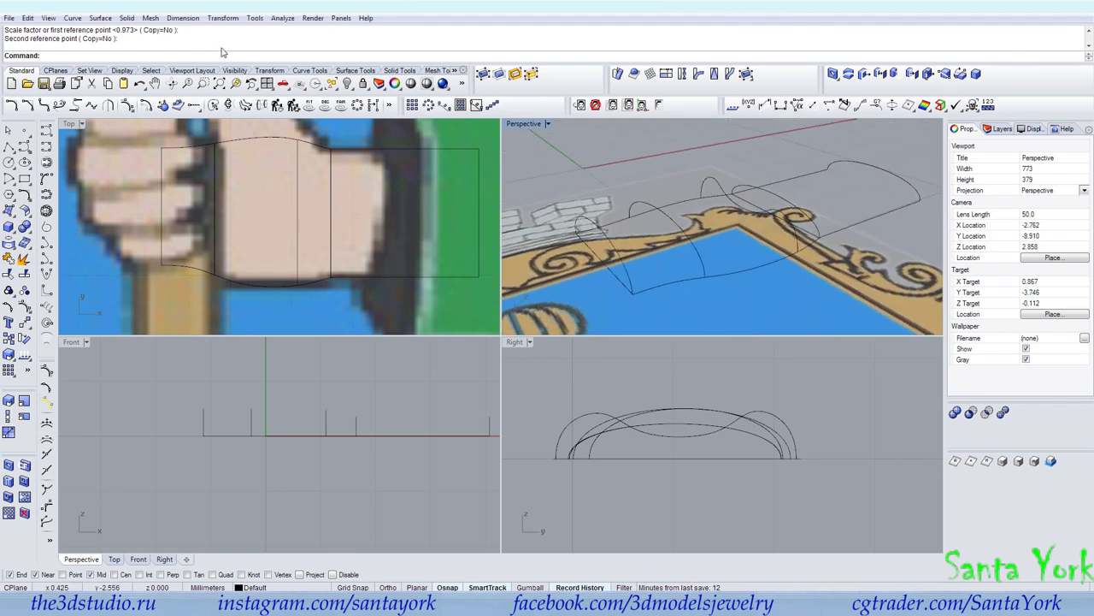
pyautogui.click(612, 246)
pyautogui.click(680, 229)
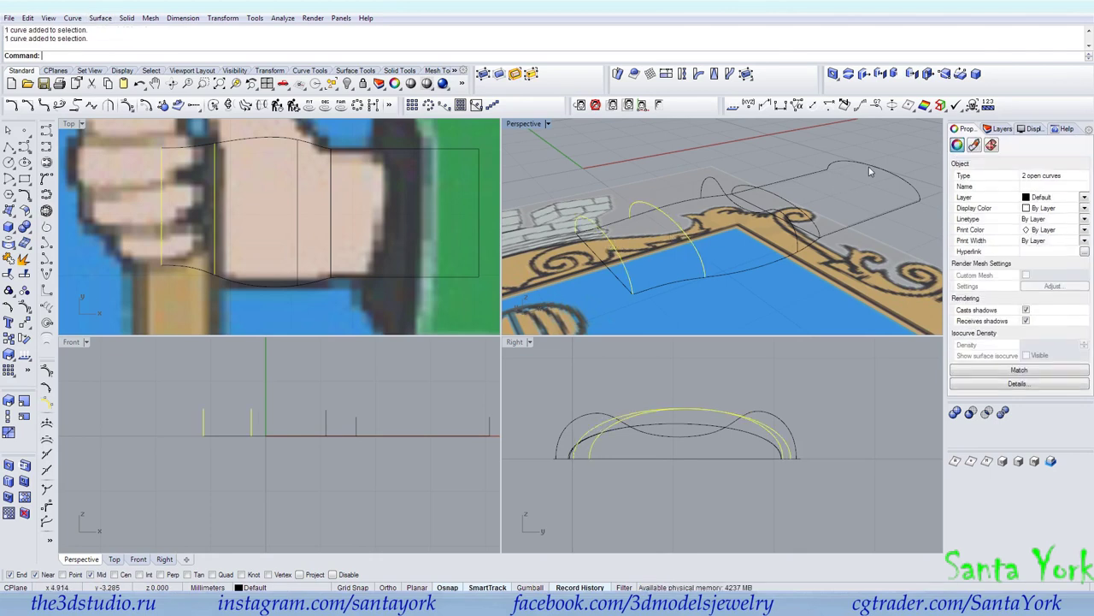
pyautogui.click(25, 306)
pyautogui.moveTo(670, 211); pyautogui.dragTo(650, 231, button='right')
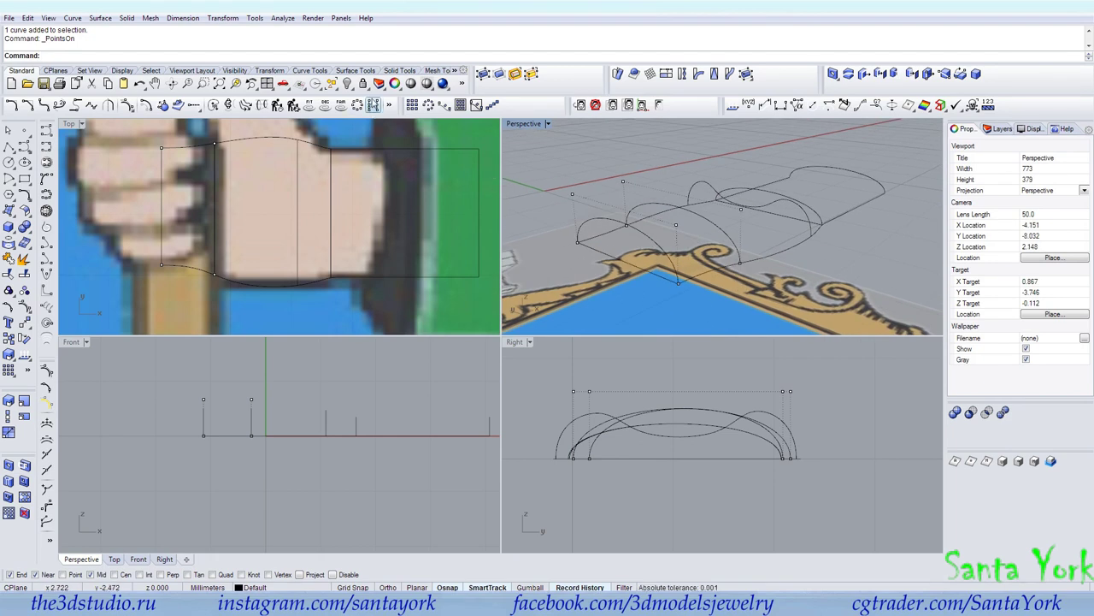
pyautogui.click(277, 105)
pyautogui.click(657, 247)
pyautogui.click(712, 228)
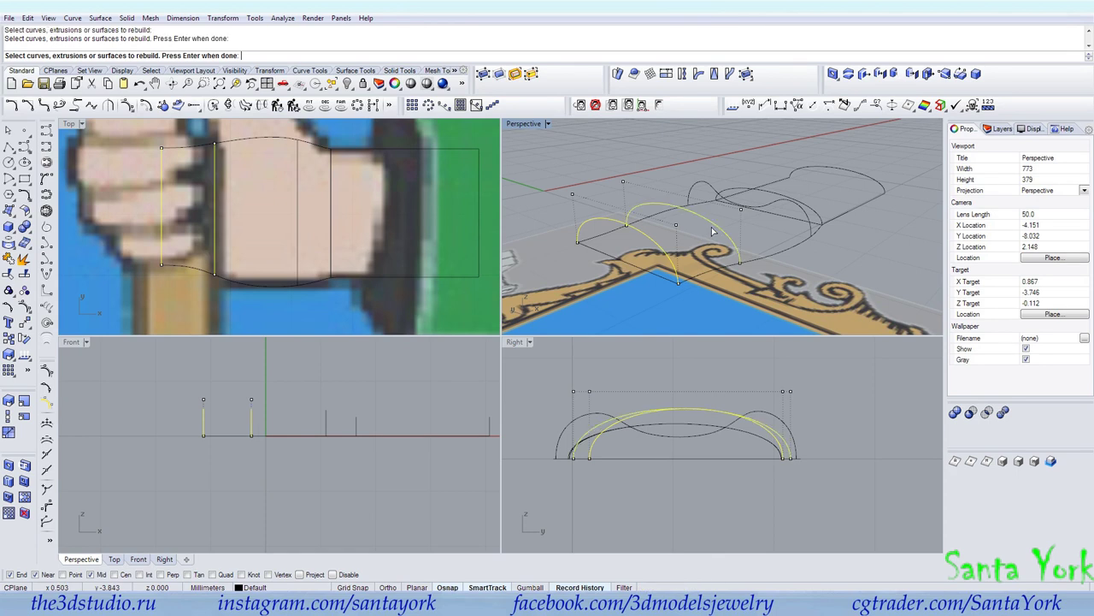
pyautogui.press('Return')
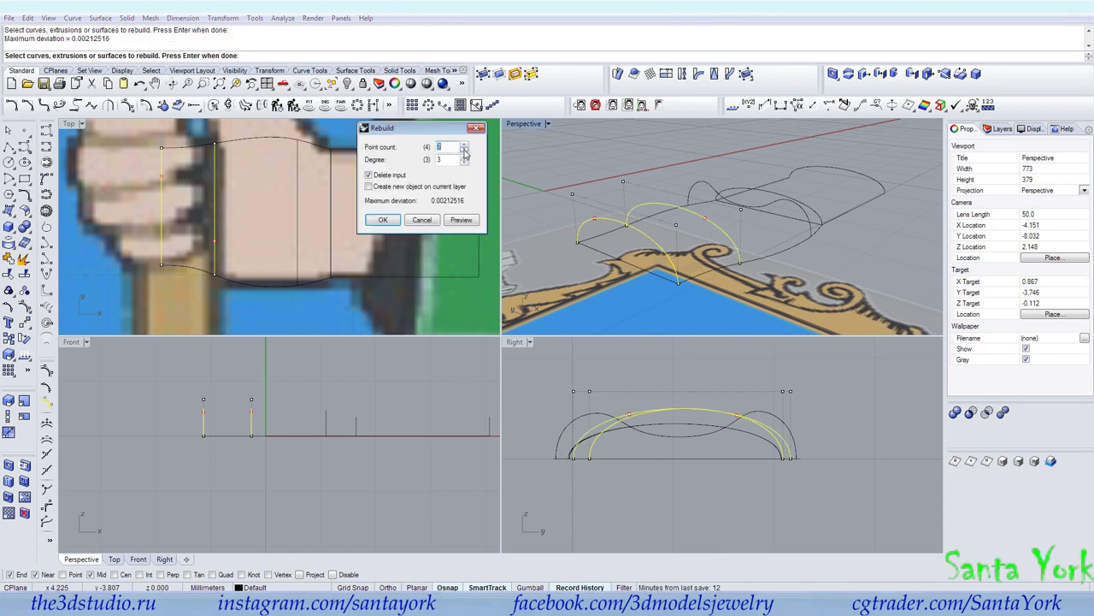
pyautogui.click(386, 220)
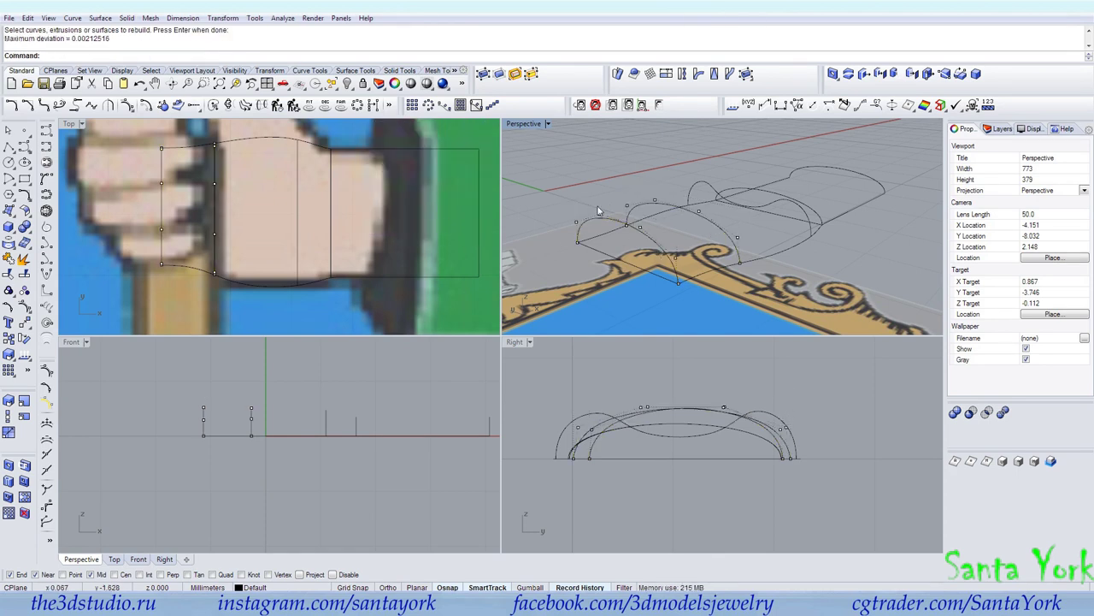
# Step: Flatten the side control points of both rebuilt arches to base level with a vertical one-directional scale of 0.001
pyautogui.click(576, 225)
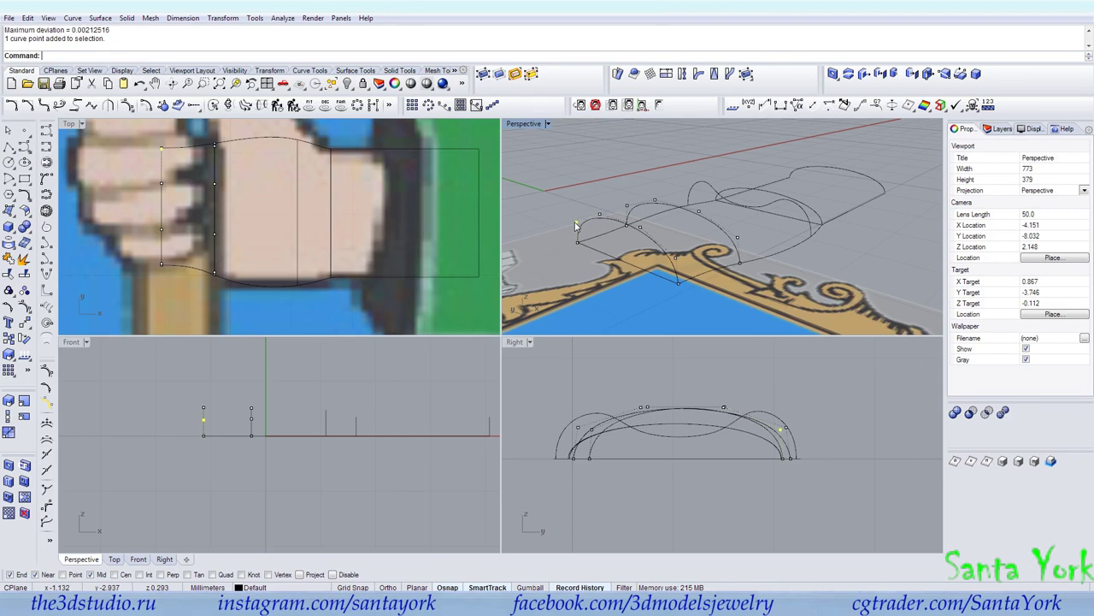
pyautogui.keyDown('shift'); pyautogui.click(677, 260); pyautogui.keyUp('shift')
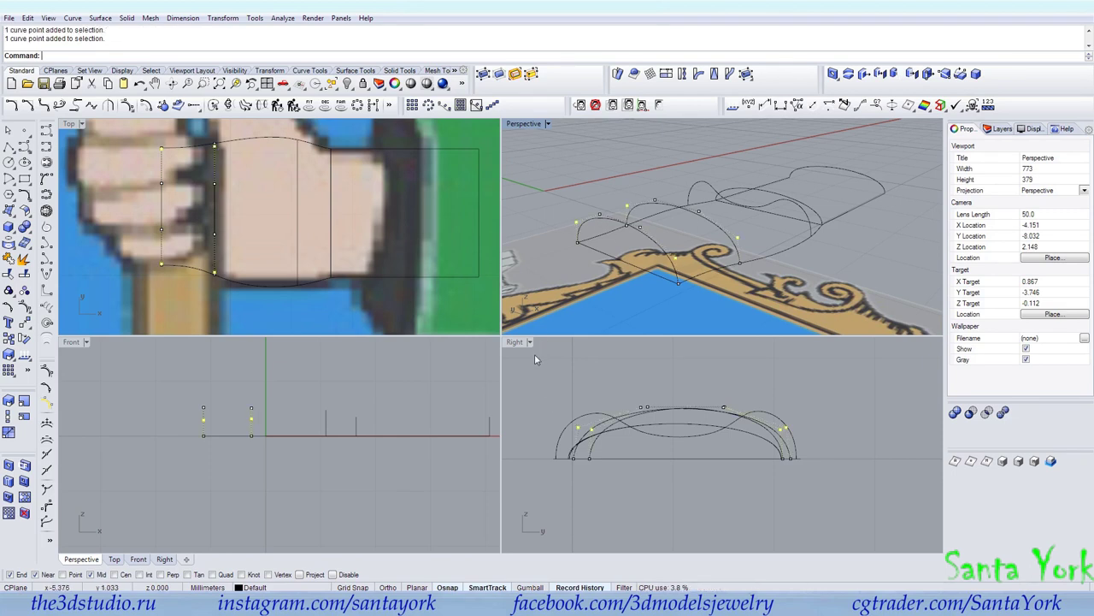
pyautogui.click(8, 417)
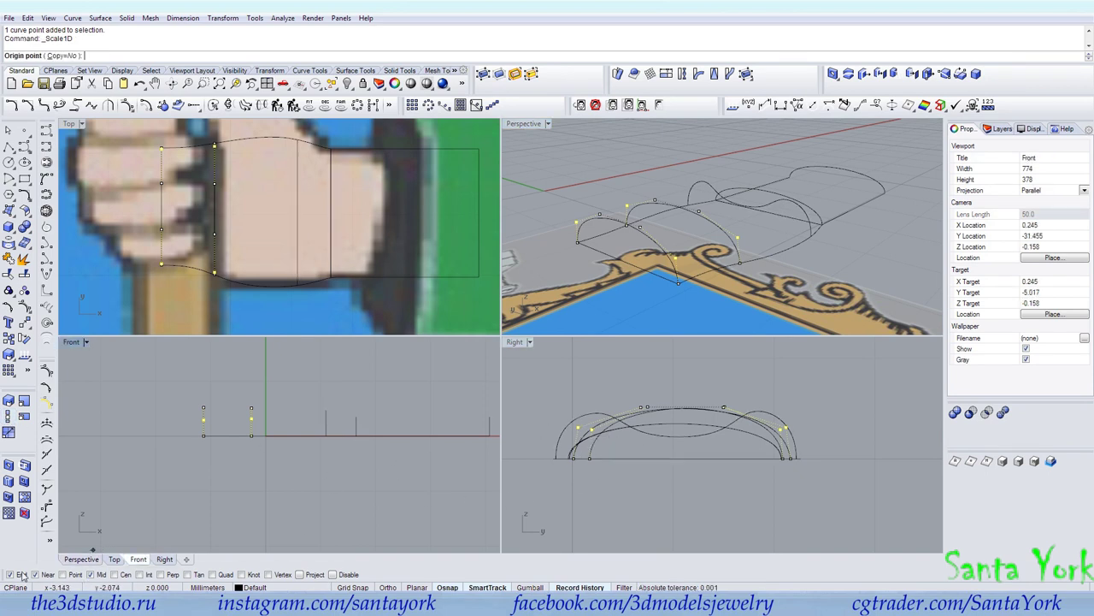
pyautogui.click(589, 458)
pyautogui.scroll(-10, 633, 382)
pyautogui.click(659, 505)
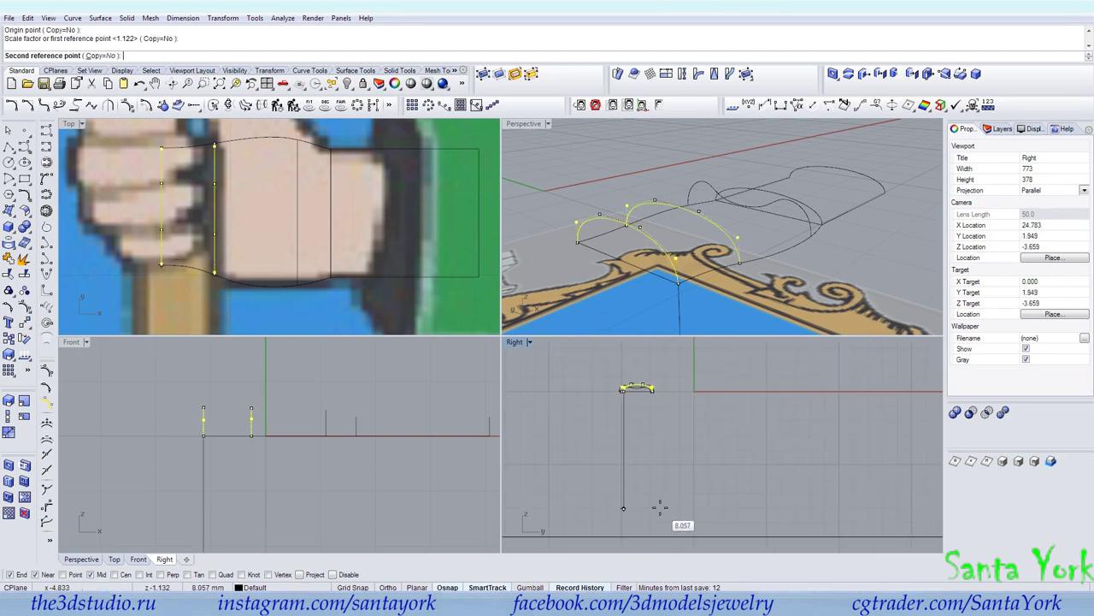
pyautogui.write('0.001')
pyautogui.press('Return')
# Step: Raise the flattened side control points of both arches vertically by 0.4 mm
pyautogui.scroll(10, 585, 504)
pyautogui.moveTo(586, 484); pyautogui.dragTo(594, 411)
pyautogui.write('0.')
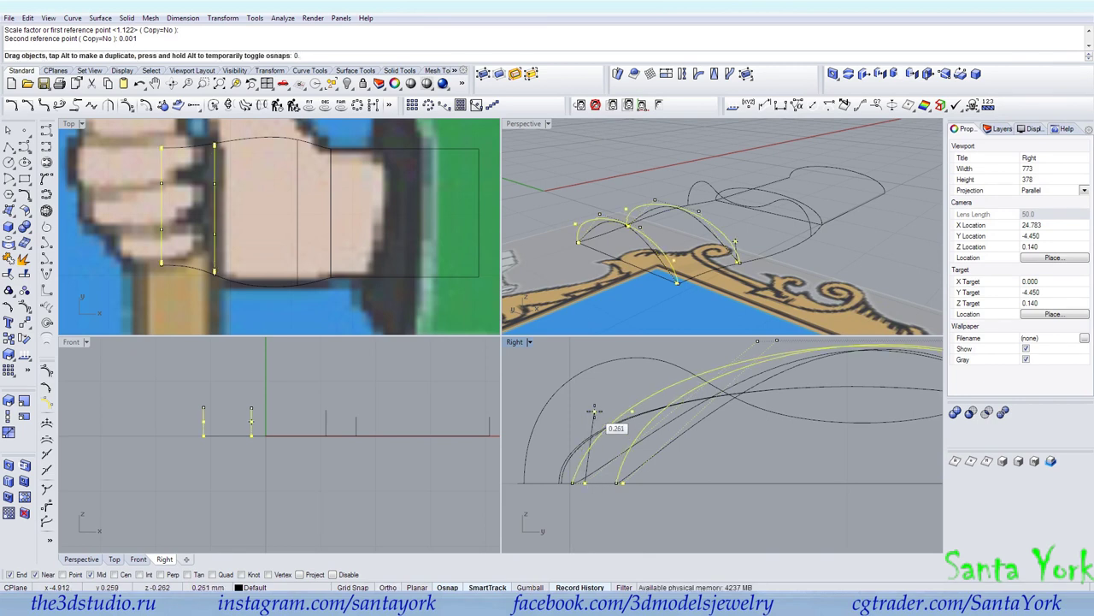
pyautogui.write('4')
pyautogui.press('Return')
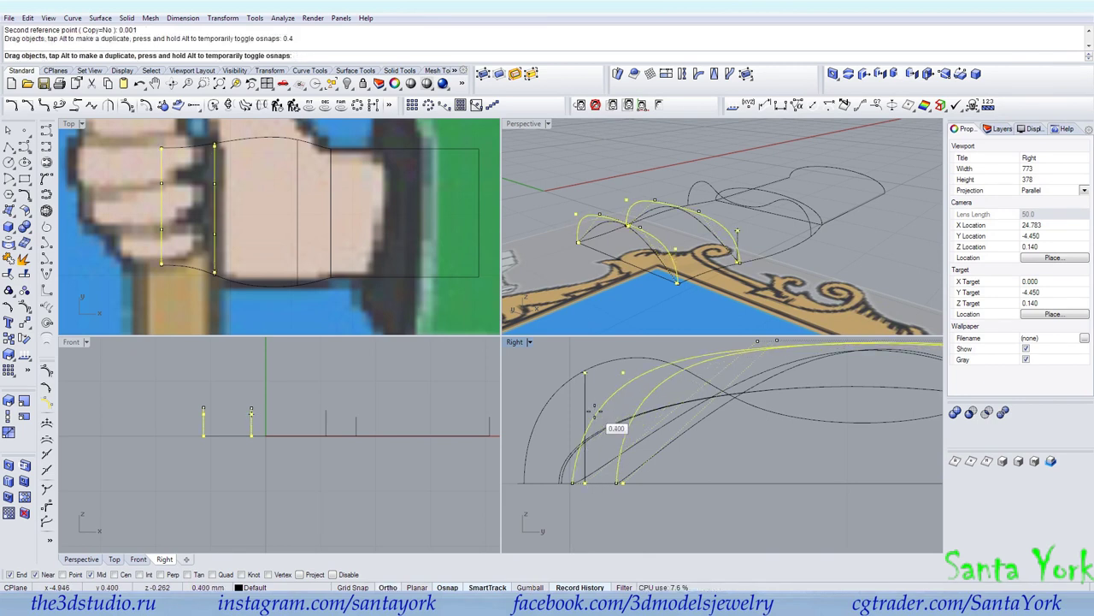
pyautogui.moveTo(594, 411); pyautogui.dragTo(592, 412)
# Step: Flatten the four top control points of both arches to the side points' height with a vertical scale of 0.001
pyautogui.scroll(-6, 568, 420)
pyautogui.scroll(2, 680, 366)
pyautogui.moveTo(640, 360); pyautogui.dragTo(828, 390)
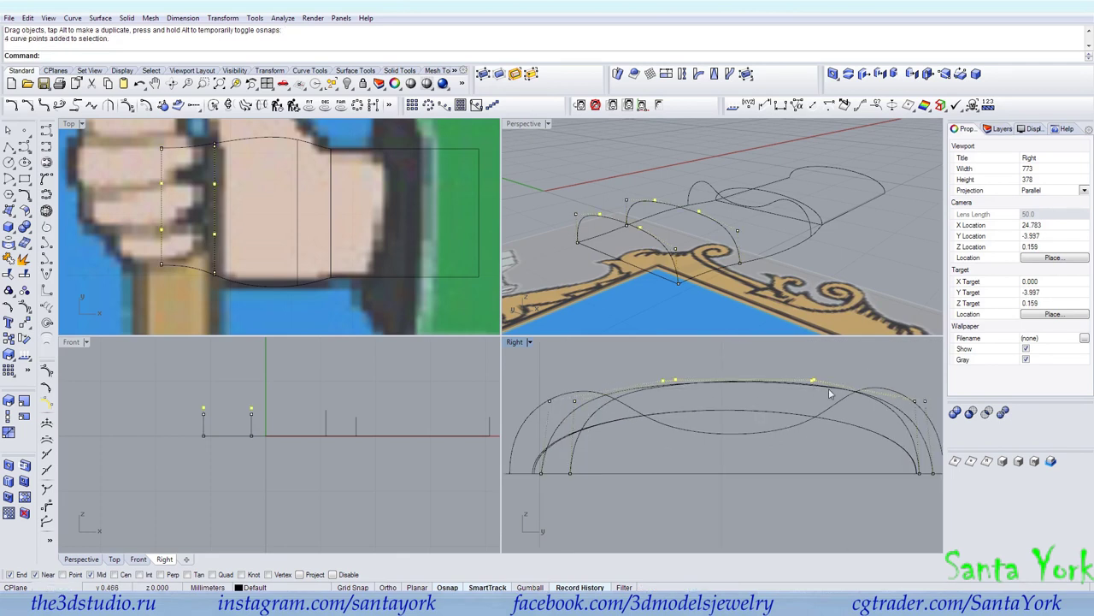
pyautogui.click(7, 417)
pyautogui.click(577, 402)
pyautogui.press('Escape')
pyautogui.rightClick(564, 409)
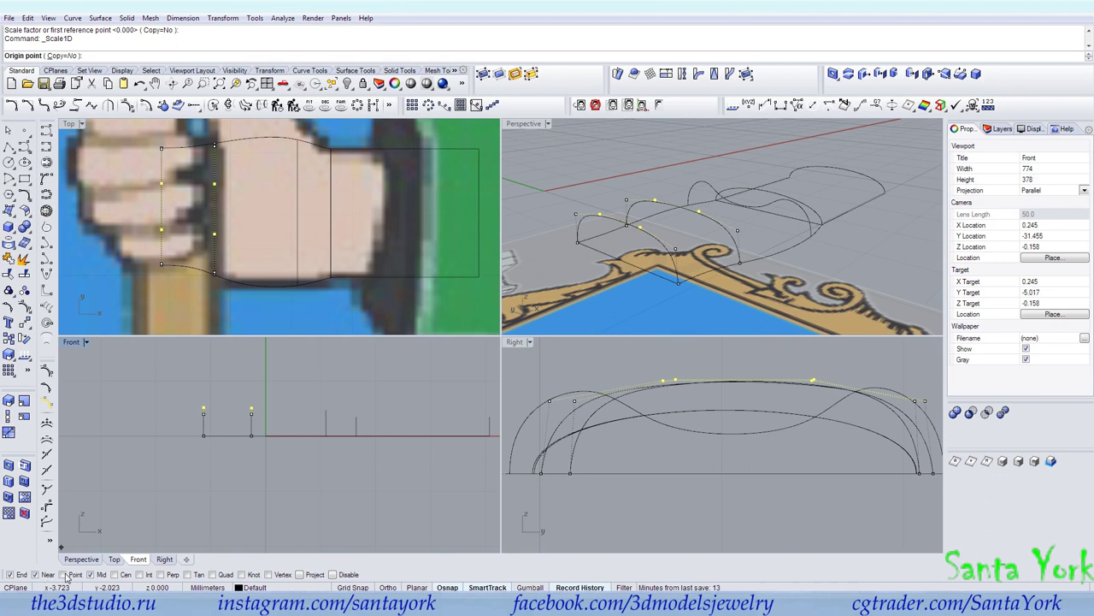
pyautogui.click(594, 419)
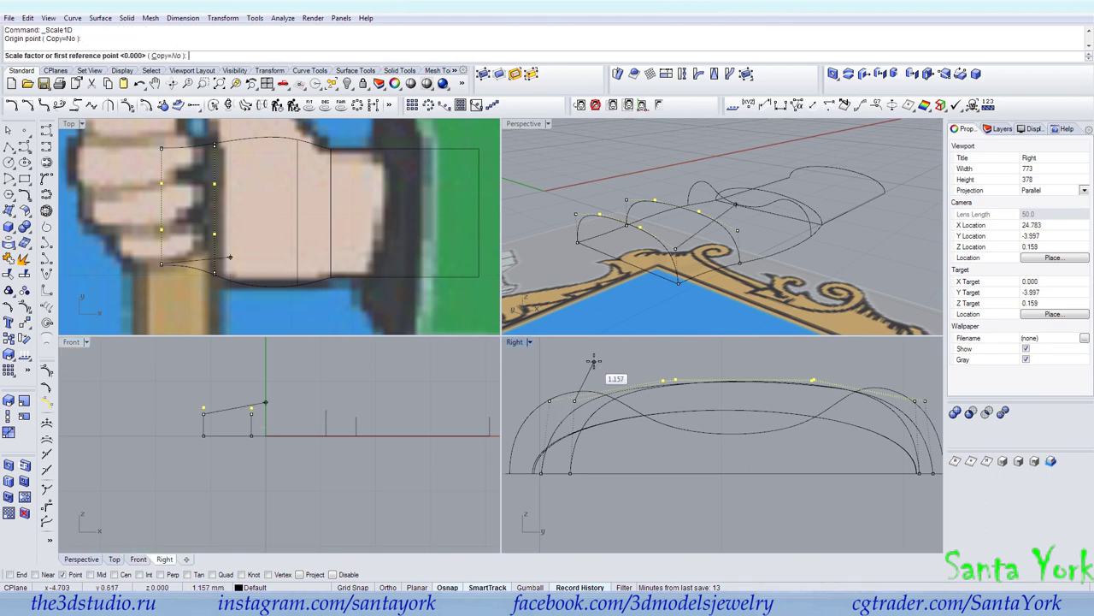
pyautogui.click(626, 511)
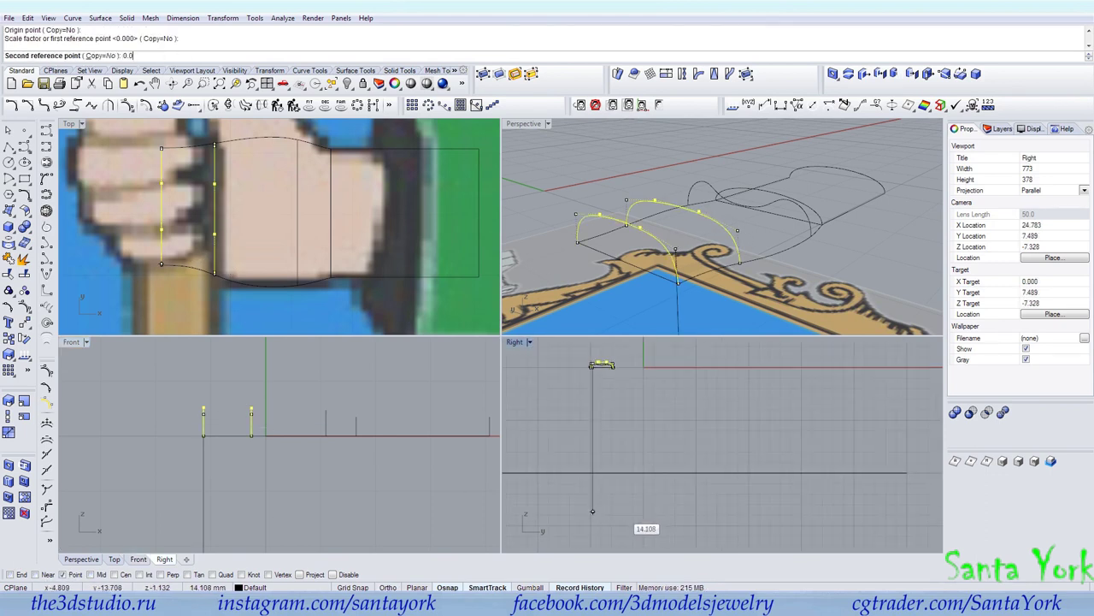
pyautogui.write('0.001')
pyautogui.press('Return')
pyautogui.scroll(5, 609, 398)
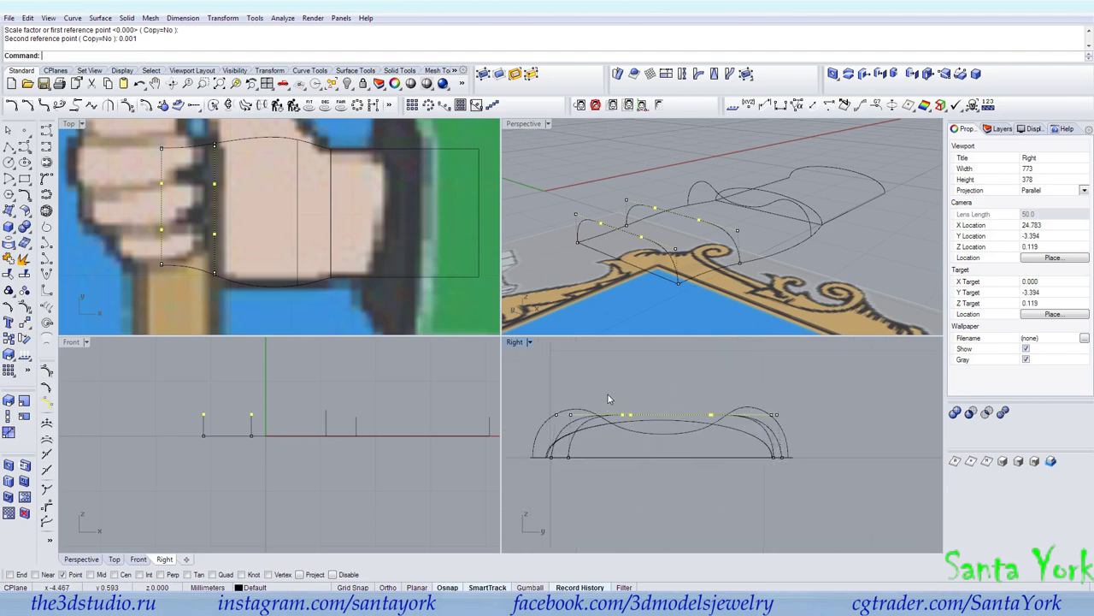
pyautogui.scroll(2, 631, 406)
pyautogui.press('Escape')
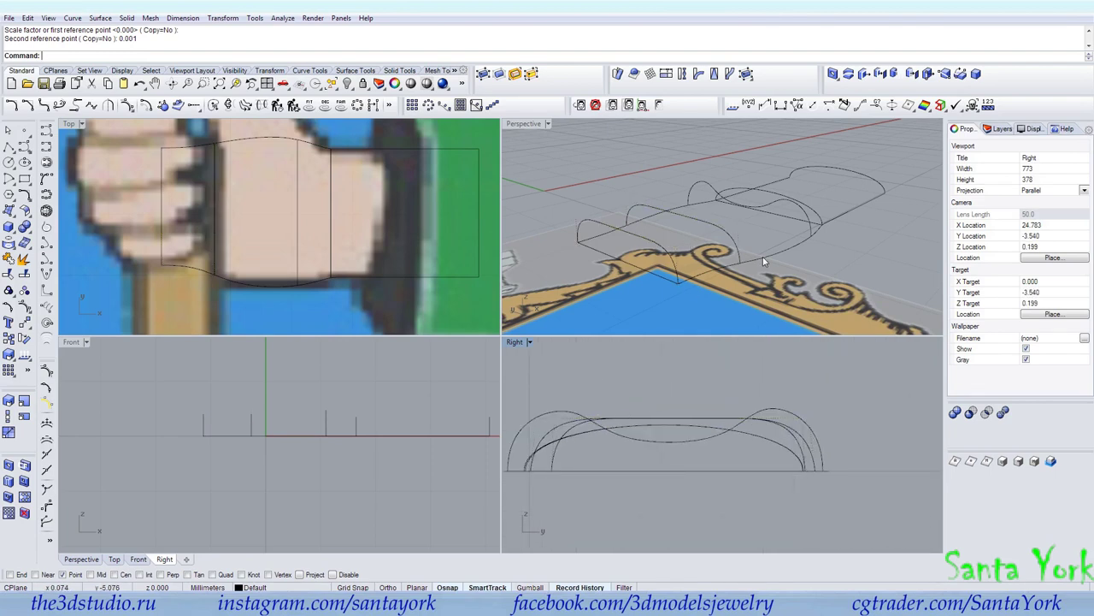
# Step: Sweep a hand surface along the two profile rails using all five arches as cross sections
pyautogui.click(763, 257)
pyautogui.click(678, 203)
pyautogui.click(836, 170)
pyautogui.click(822, 214)
pyautogui.click(796, 217)
pyautogui.click(727, 232)
pyautogui.click(653, 256)
pyautogui.click(100, 18)
pyautogui.click(124, 66)
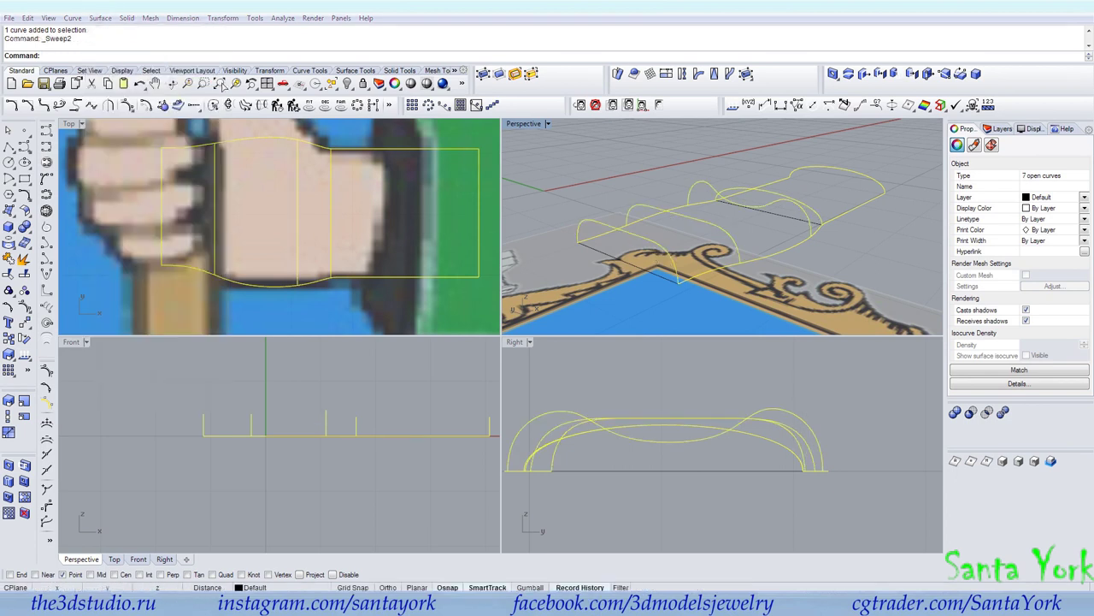
pyautogui.press('Return')
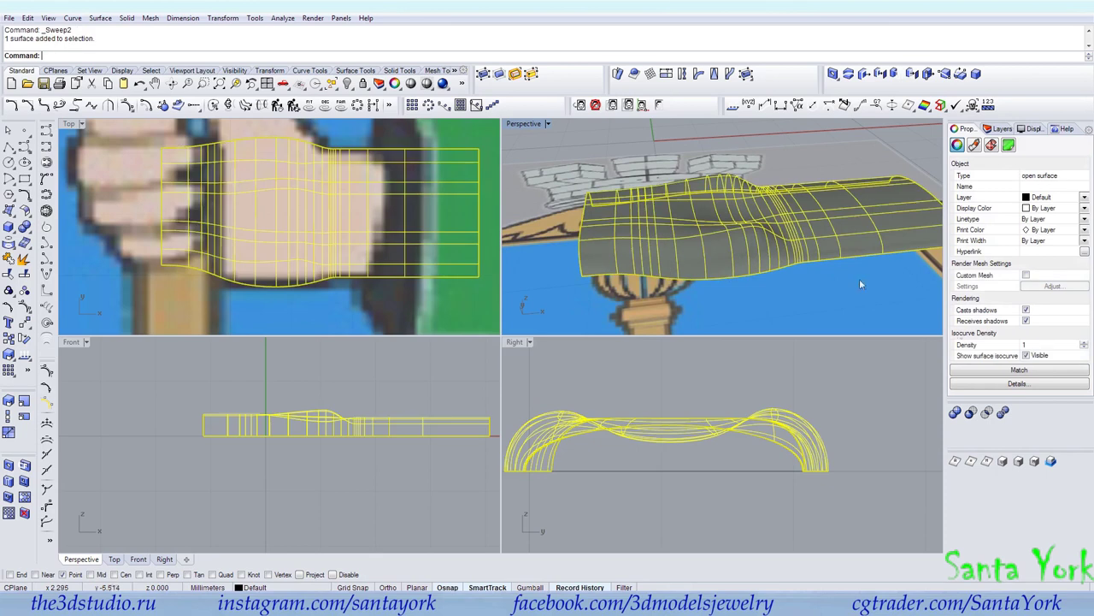
# Step: Hide the isocurves of the new hand surface and inspect its shape
pyautogui.click(1027, 357)
pyautogui.click(884, 310)
pyautogui.moveTo(884, 309)
pyautogui.mouseDown(button='right')
pyautogui.moveTo(687, 288)
pyautogui.moveTo(635, 303)
pyautogui.moveTo(662, 320)
pyautogui.moveTo(682, 229)
pyautogui.mouseUp(button='right')
# Step: Bring the wavy cross section's four middle control points closer together horizontally, scaling them about its midpoint by about 0.79
pyautogui.click(683, 222)
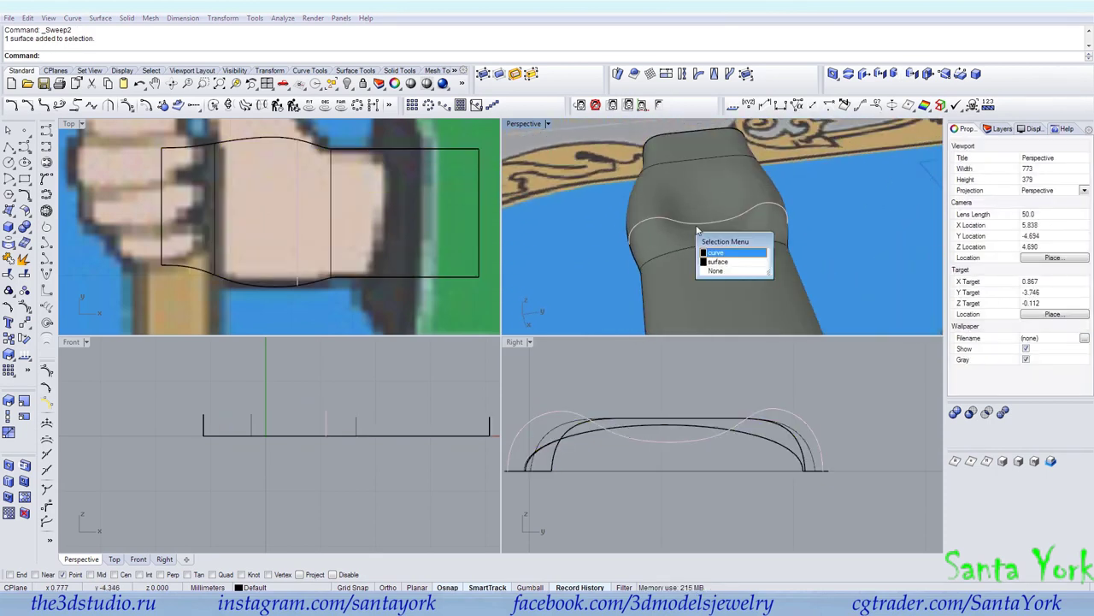
pyautogui.click(710, 236)
pyautogui.press('F10')
pyautogui.moveTo(564, 383); pyautogui.dragTo(767, 457)
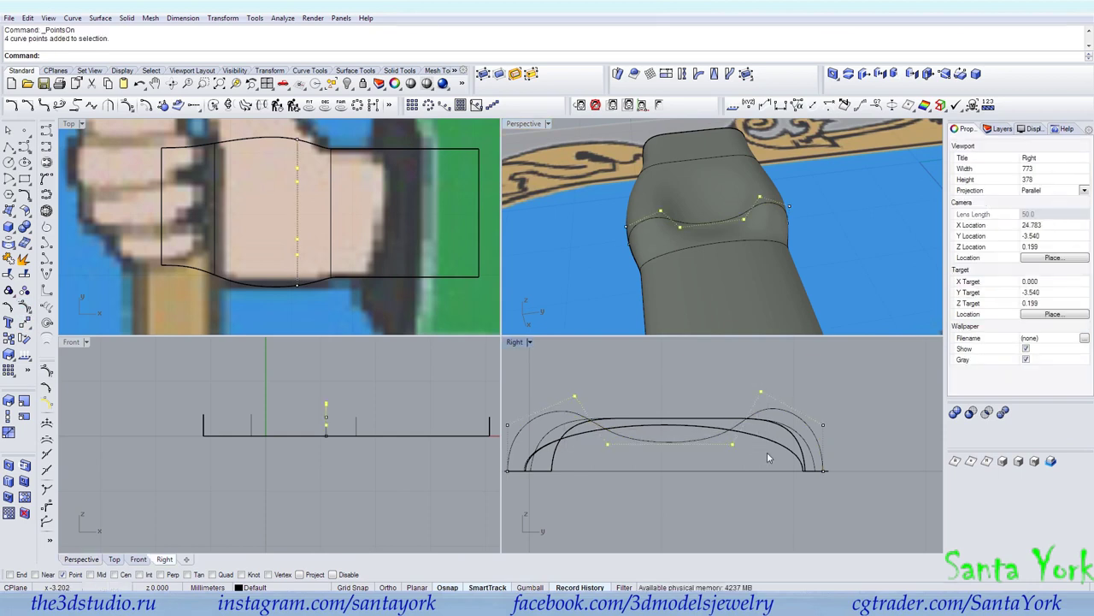
pyautogui.click(10, 418)
pyautogui.click(91, 577)
pyautogui.click(667, 442)
pyautogui.keyDown('shift'); pyautogui.click(883, 474); pyautogui.keyUp('shift')
pyautogui.click(866, 498)
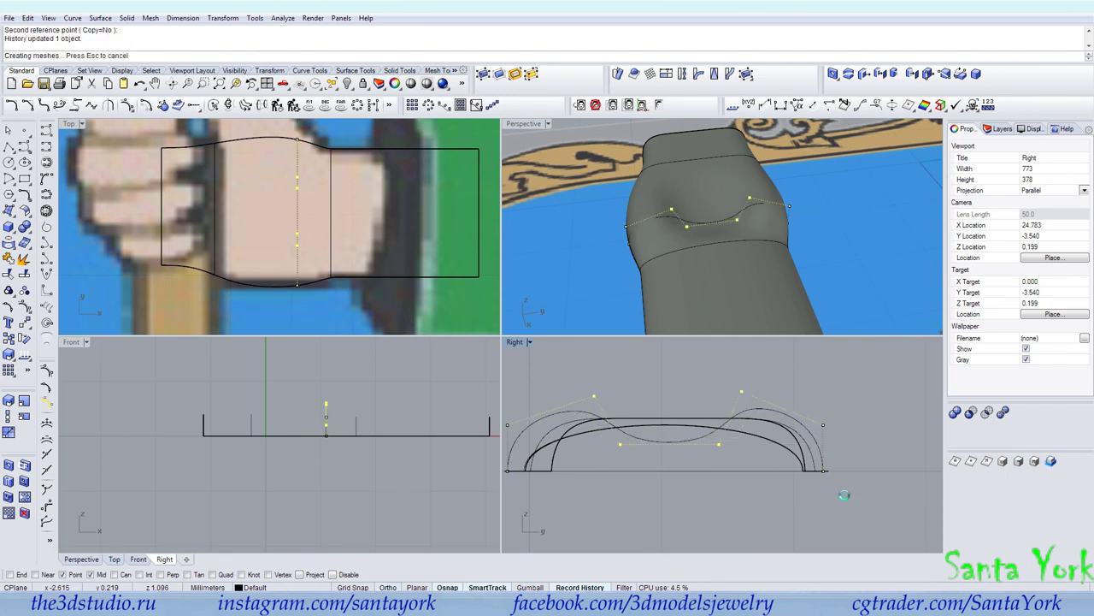
# Step: Narrow the dip of the wavy cross section by scaling its two lowest control points horizontally toward the midpoint
pyautogui.moveTo(607, 436); pyautogui.dragTo(725, 466)
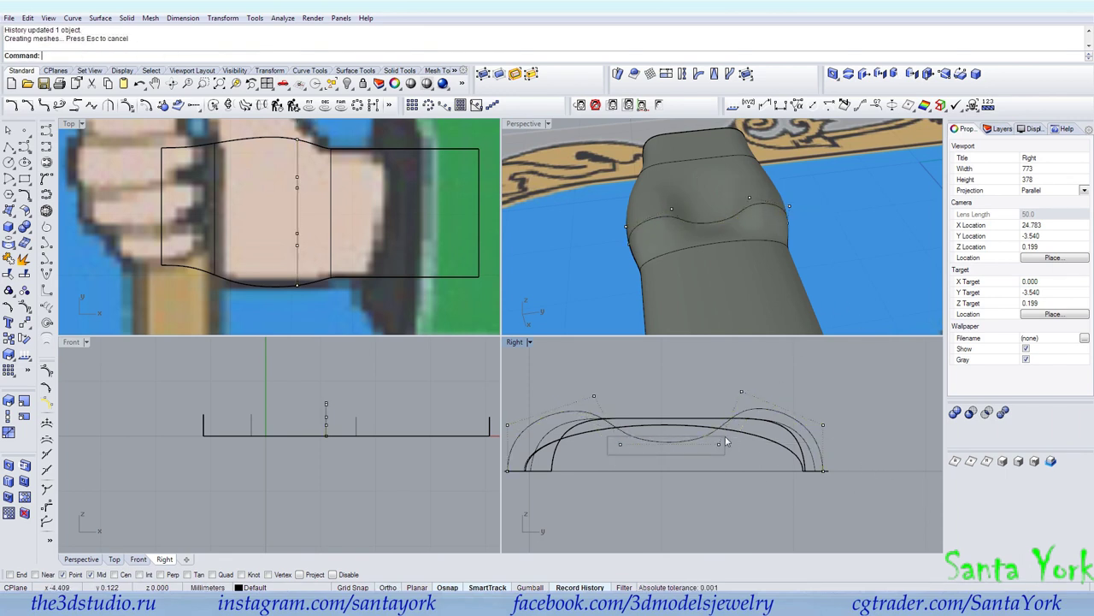
pyautogui.press('Return')
pyautogui.click(667, 442)
pyautogui.click(875, 442)
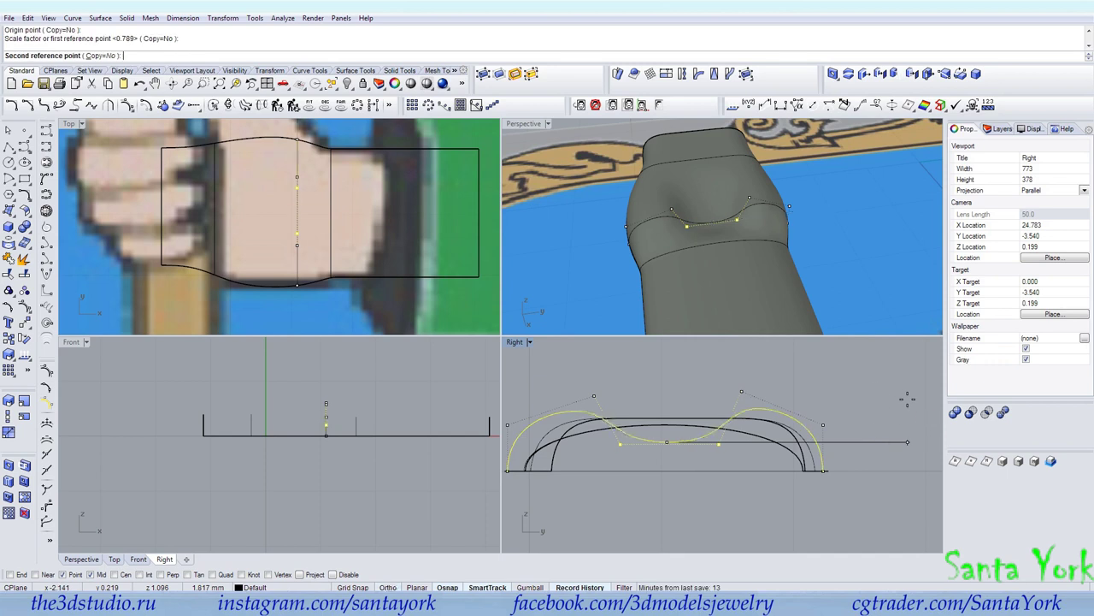
pyautogui.click(863, 411)
pyautogui.moveTo(682, 303); pyautogui.dragTo(670, 260, button='right')
# Step: Raise the two outer side control points of the wavy cross section slightly and check the updated hand surface
pyautogui.click(509, 426)
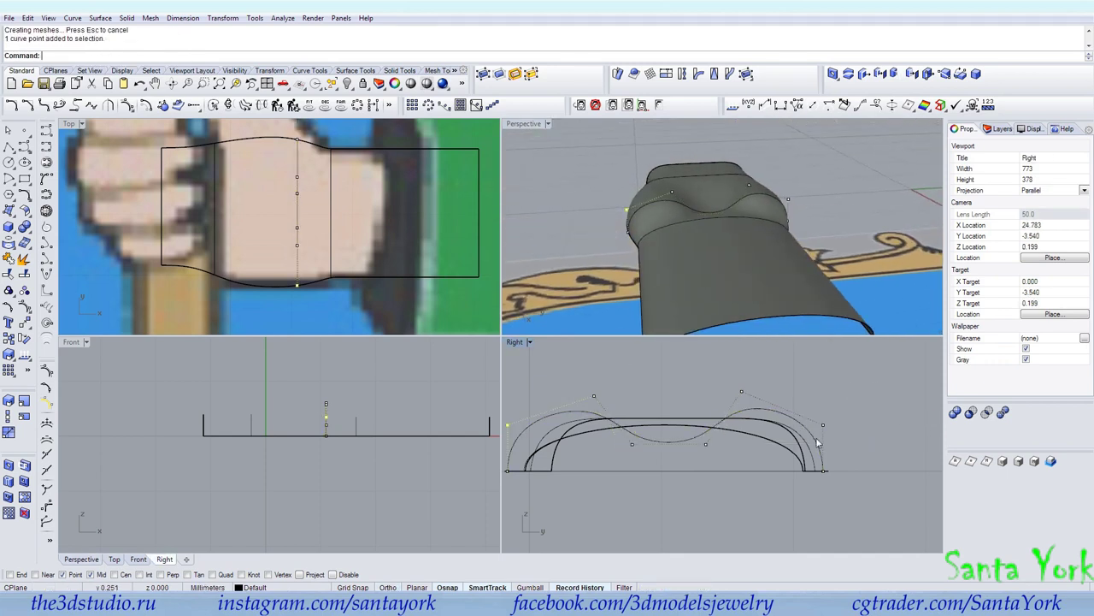
pyautogui.moveTo(825, 429); pyautogui.dragTo(823, 416)
pyautogui.moveTo(703, 207); pyautogui.dragTo(849, 311, button='right')
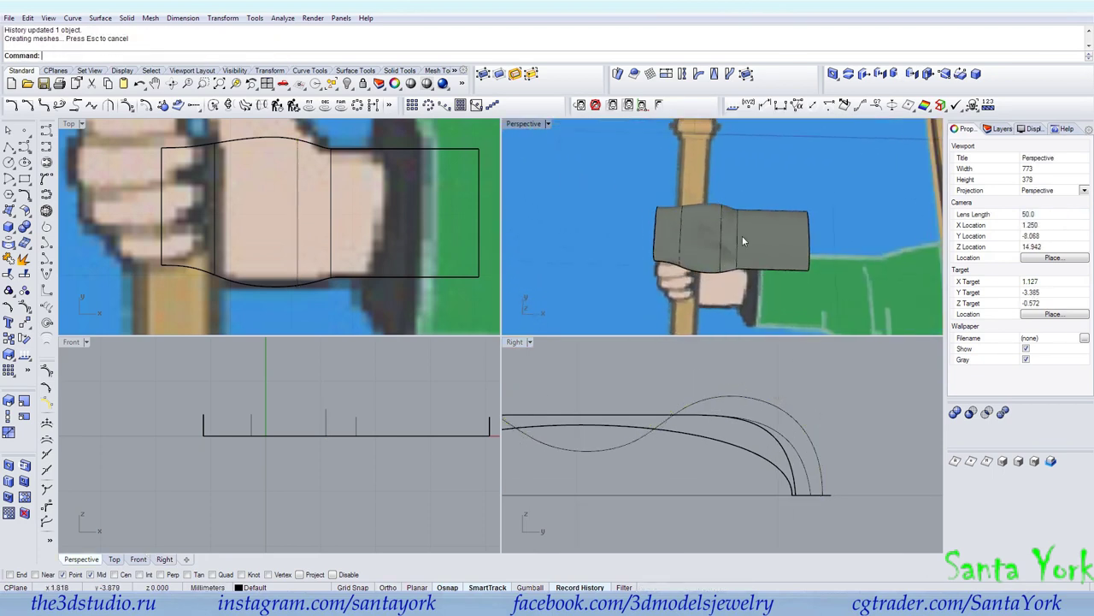
# Step: Flatten the humps of the wavy cross section by lowering their upper control points and check the updated hand surface
pyautogui.scroll(5, 734, 240)
pyautogui.moveTo(726, 243); pyautogui.dragTo(650, 174, button='right')
pyautogui.click(696, 190)
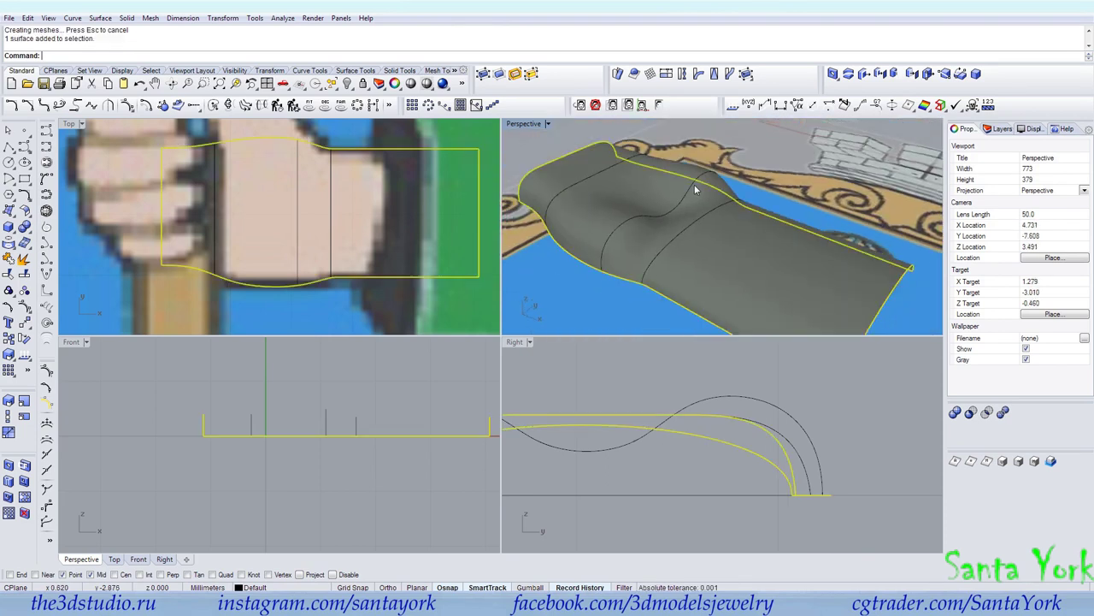
pyautogui.click(769, 404)
pyautogui.press('F10')
pyautogui.moveTo(716, 383); pyautogui.dragTo(719, 384)
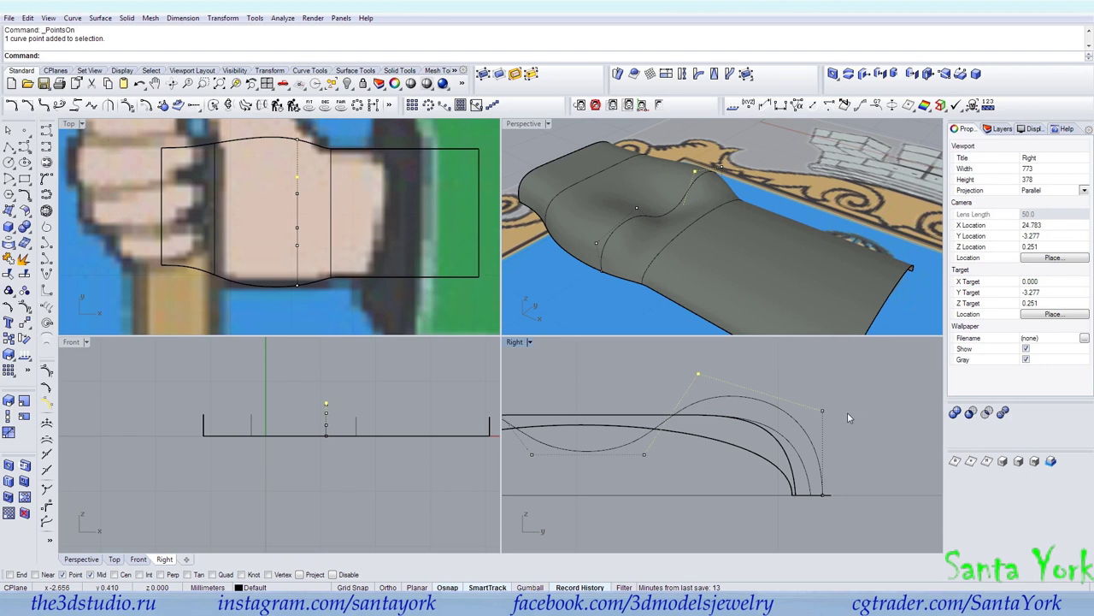
pyautogui.moveTo(828, 414); pyautogui.dragTo(831, 438)
pyautogui.scroll(-5, 765, 188)
pyautogui.moveTo(765, 187); pyautogui.dragTo(698, 265, button='right')
pyautogui.press('Escape')
# Step: Cap the finger-side end of the hand with a planar surface bounded by the end arch and its base line
pyautogui.moveTo(741, 228); pyautogui.dragTo(743, 222)
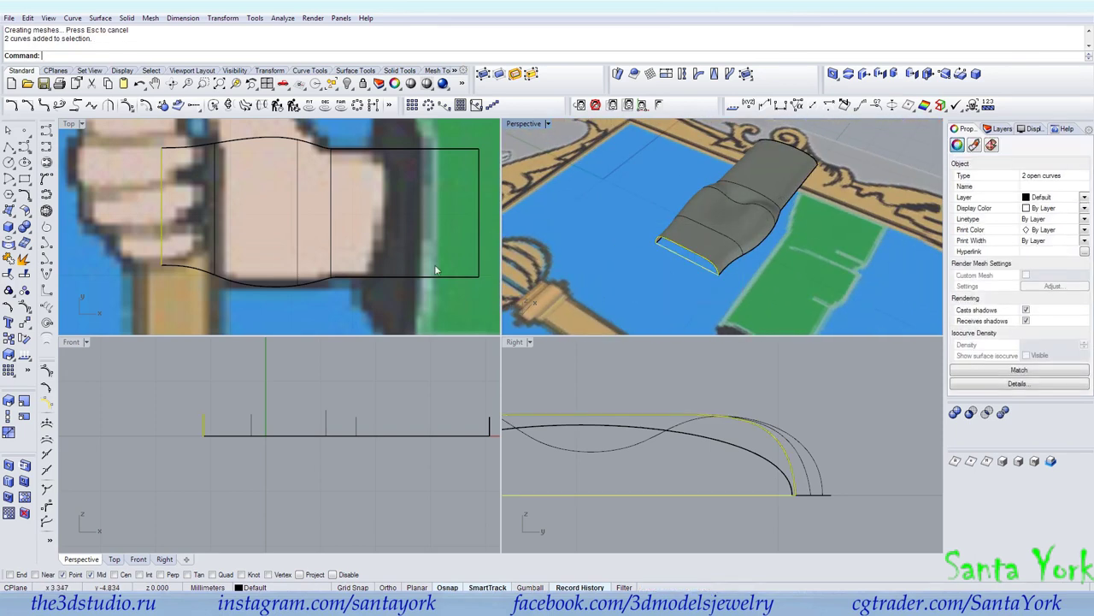
pyautogui.click(8, 226)
pyautogui.moveTo(824, 272); pyautogui.dragTo(407, 245, button='right')
# Step: Draw a straight line joining the two base ends of the arch at the wrist end
pyautogui.click(8, 148)
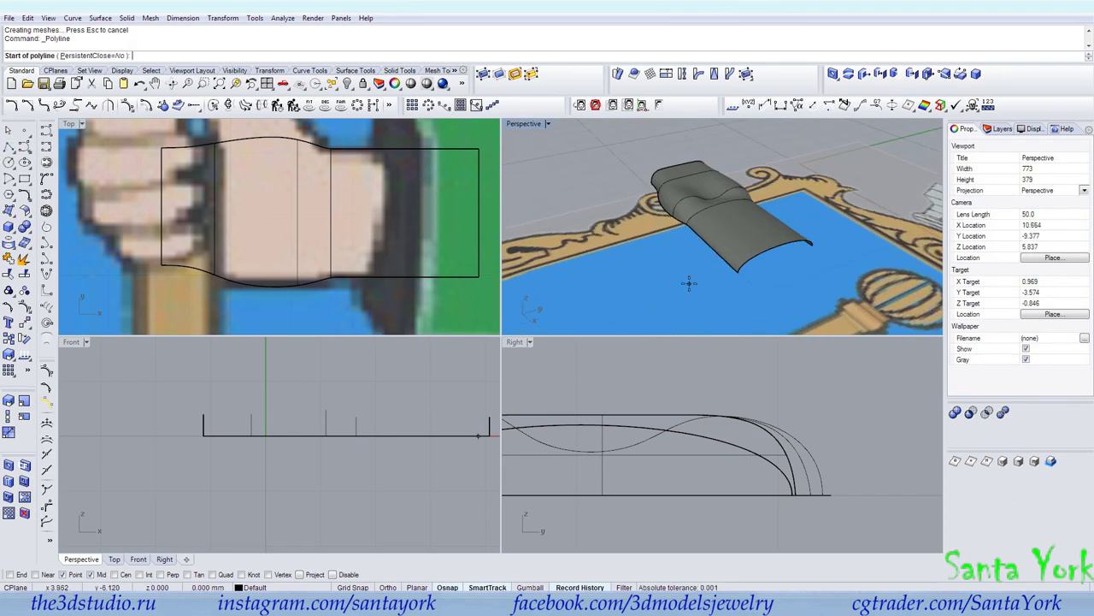
pyautogui.click(737, 273)
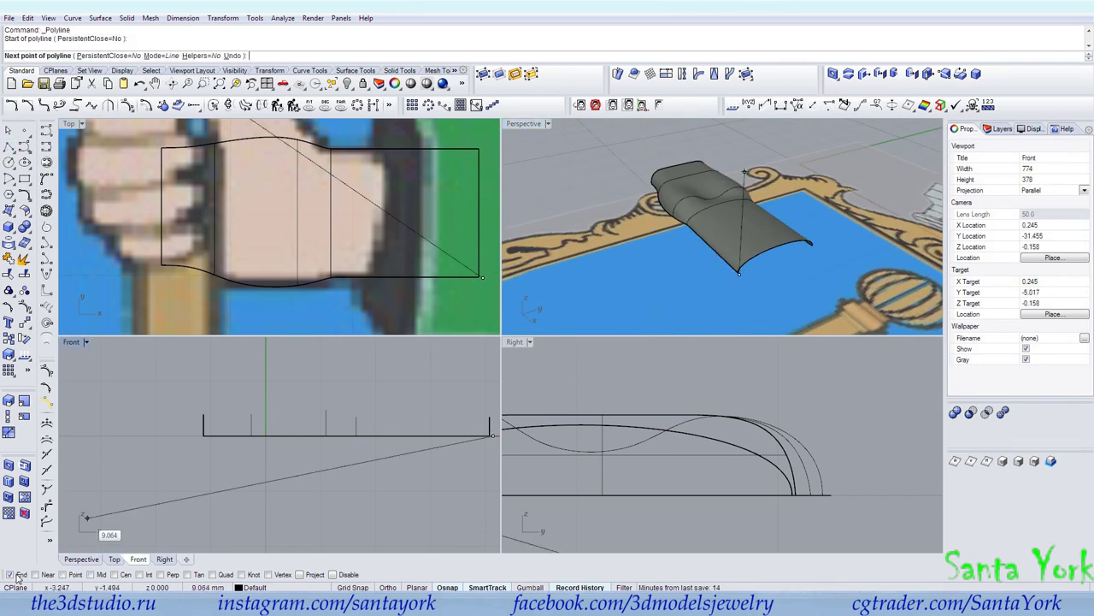
pyautogui.click(812, 244)
pyautogui.press('Return')
# Step: Cap the wrist end of the hand with a planar surface between its arch and base line
pyautogui.moveTo(761, 274); pyautogui.dragTo(875, 230, button='right')
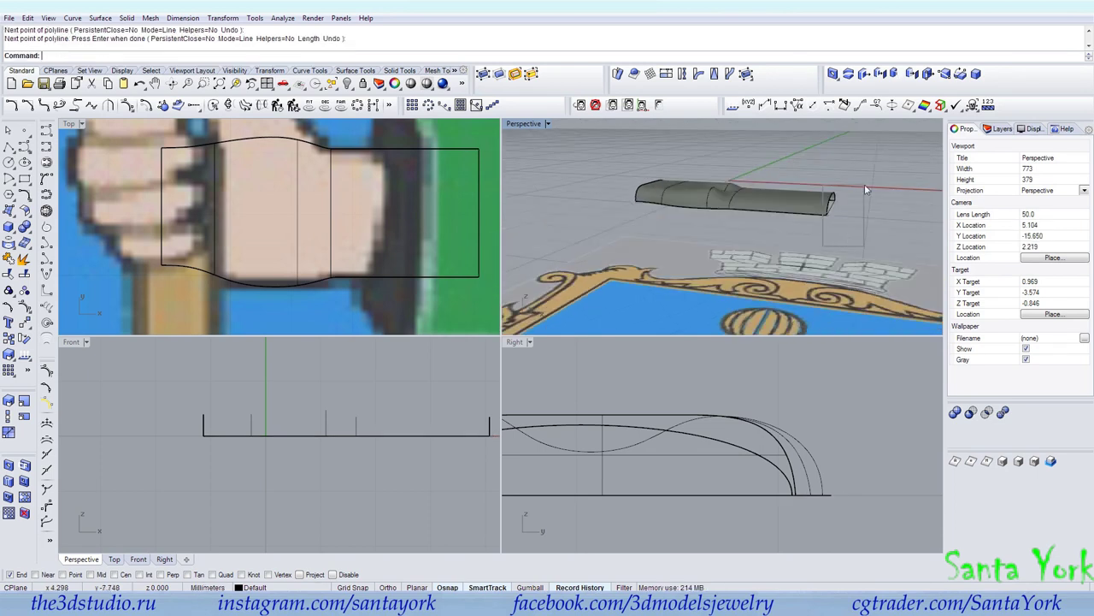
pyautogui.moveTo(864, 186); pyautogui.dragTo(866, 185)
pyautogui.click(9, 211)
pyautogui.click(41, 216)
pyautogui.moveTo(830, 132); pyautogui.dragTo(684, 240, button='right')
pyautogui.scroll(-3, 234, 268)
pyautogui.scroll(3, 205, 192)
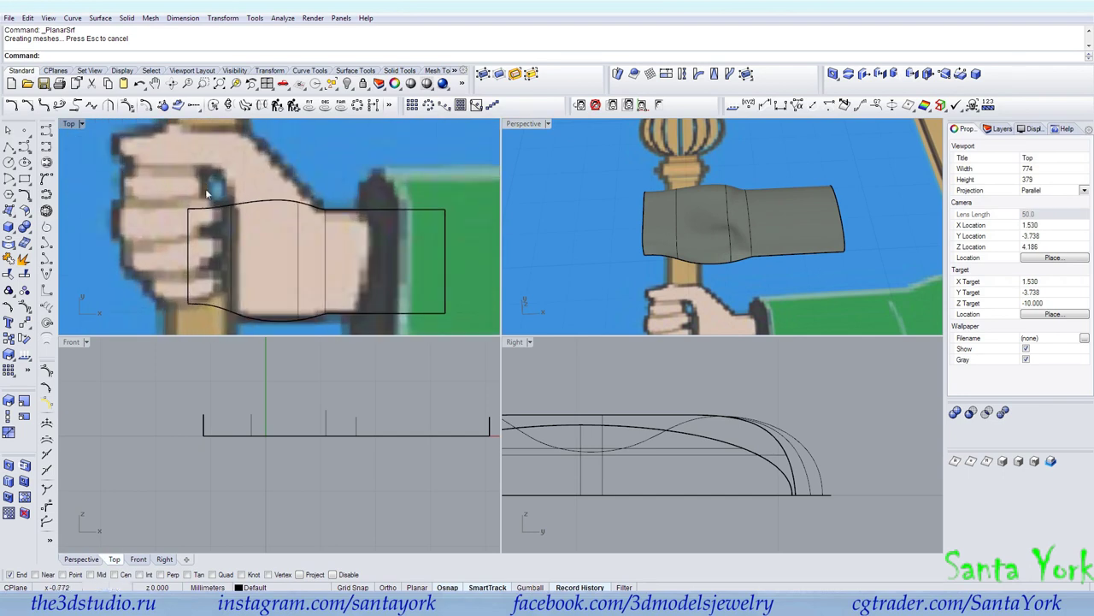
# Step: Trace the upper edge of the thumb with an interpolated curve running from the wrist corner to the thumb tip
pyautogui.click(47, 149)
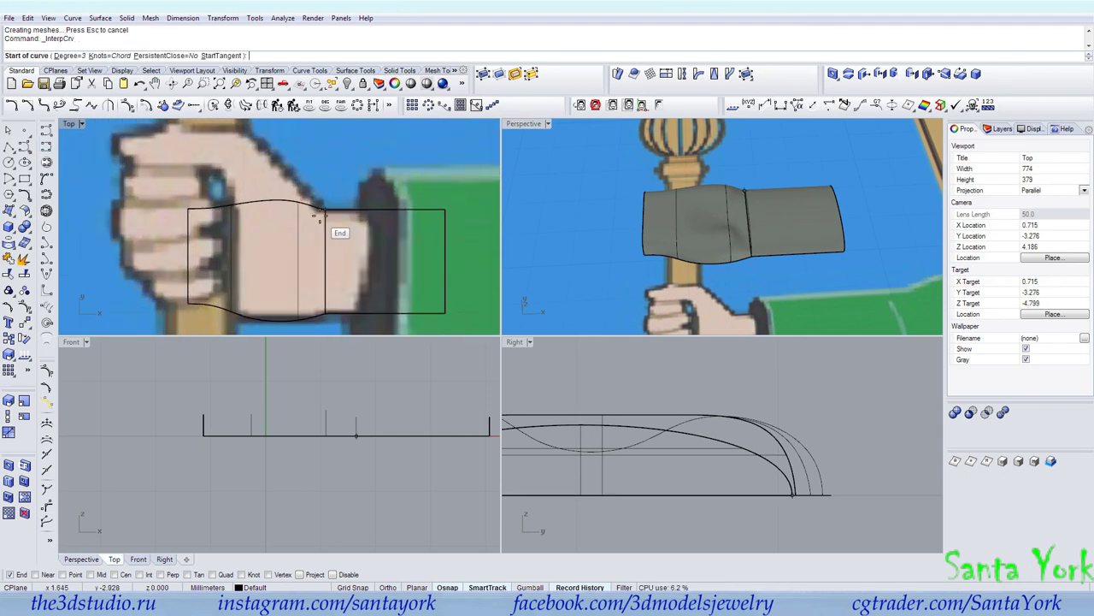
pyautogui.press('Escape')
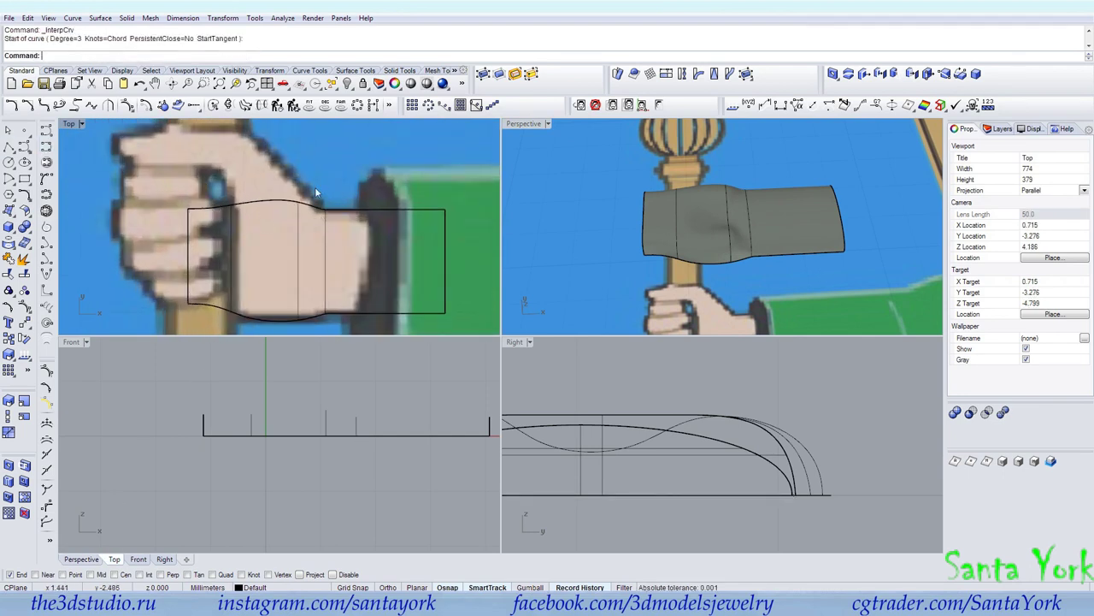
pyautogui.scroll(6, 314, 189)
pyautogui.rightClick(321, 229)
pyautogui.click(326, 243)
pyautogui.scroll(-3, 325, 237)
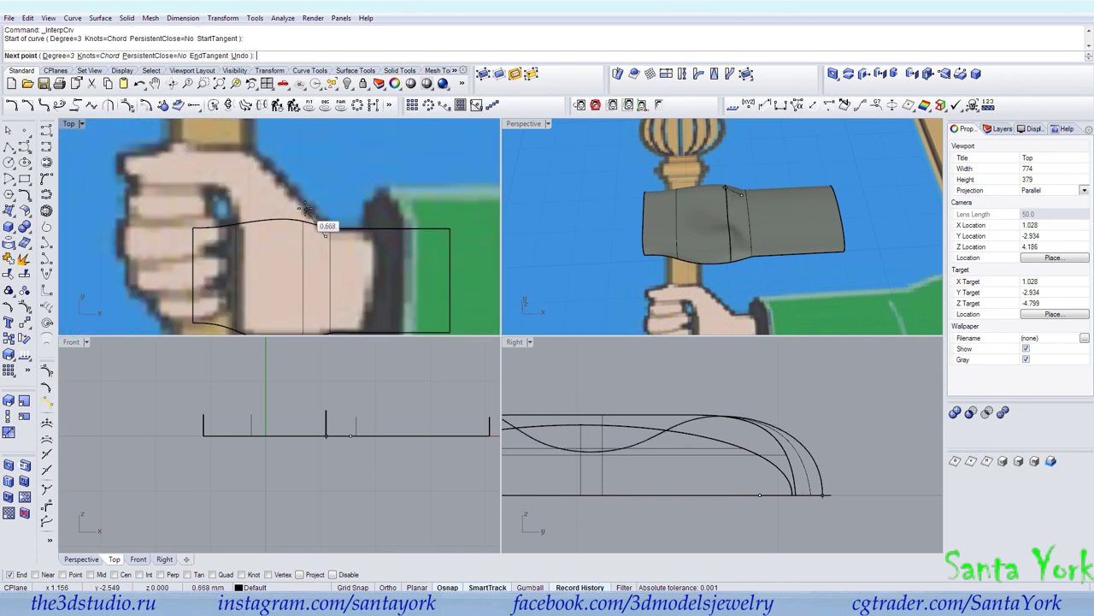
pyautogui.click(263, 157)
pyautogui.click(234, 150)
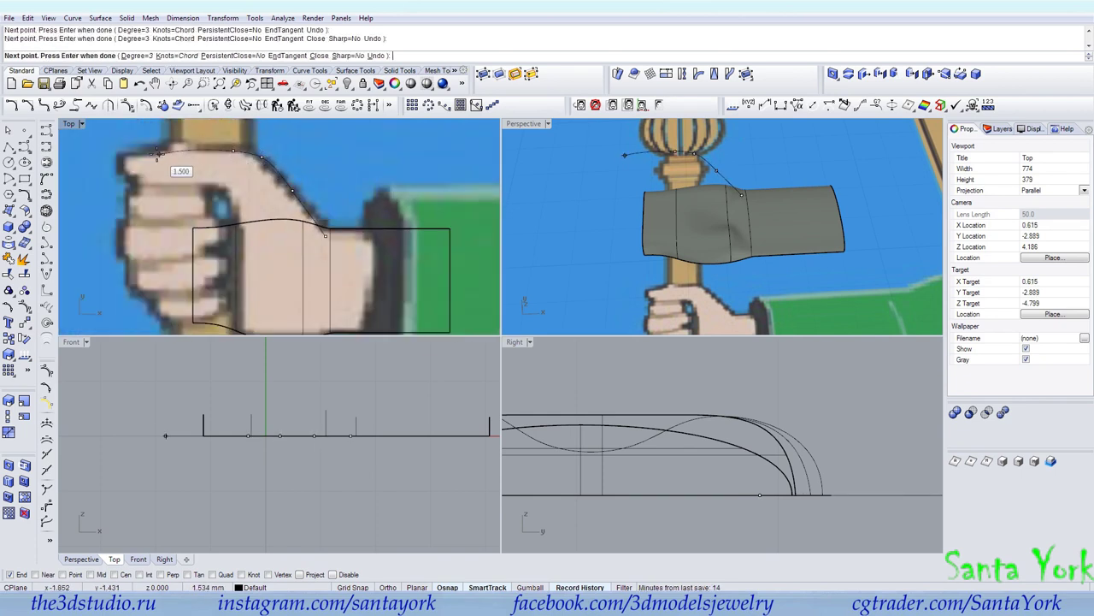
pyautogui.click(150, 153)
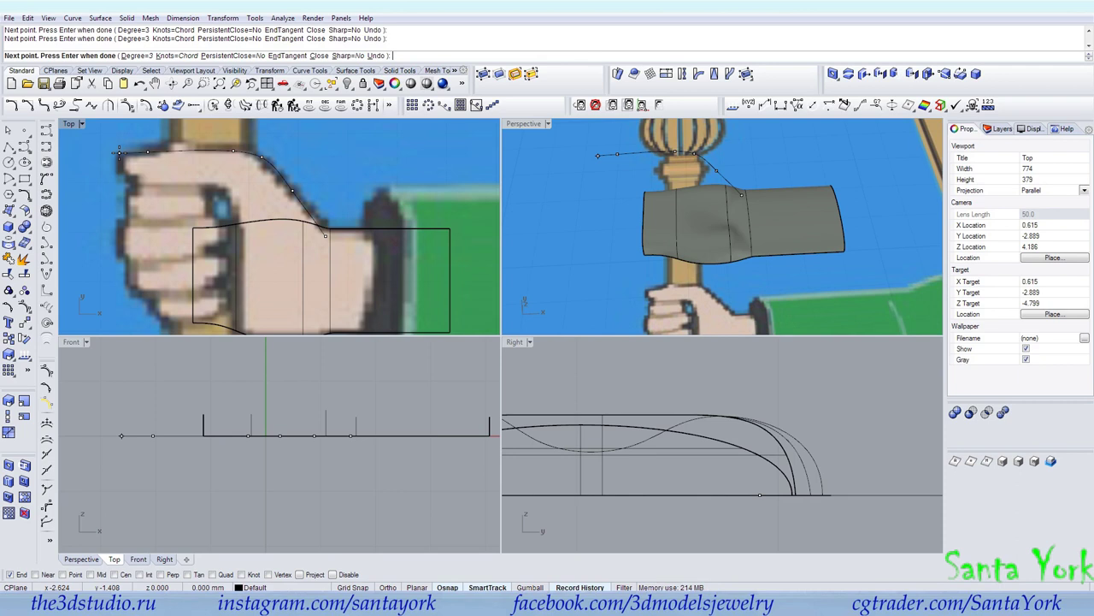
pyautogui.press('Return')
# Step: Trace the thumb tip and lower edge with a second interpolated curve, looping through the palm back to the first curve's start
pyautogui.press('Return')
pyautogui.click(120, 153)
pyautogui.click(125, 171)
pyautogui.click(141, 183)
pyautogui.click(202, 185)
pyautogui.click(225, 190)
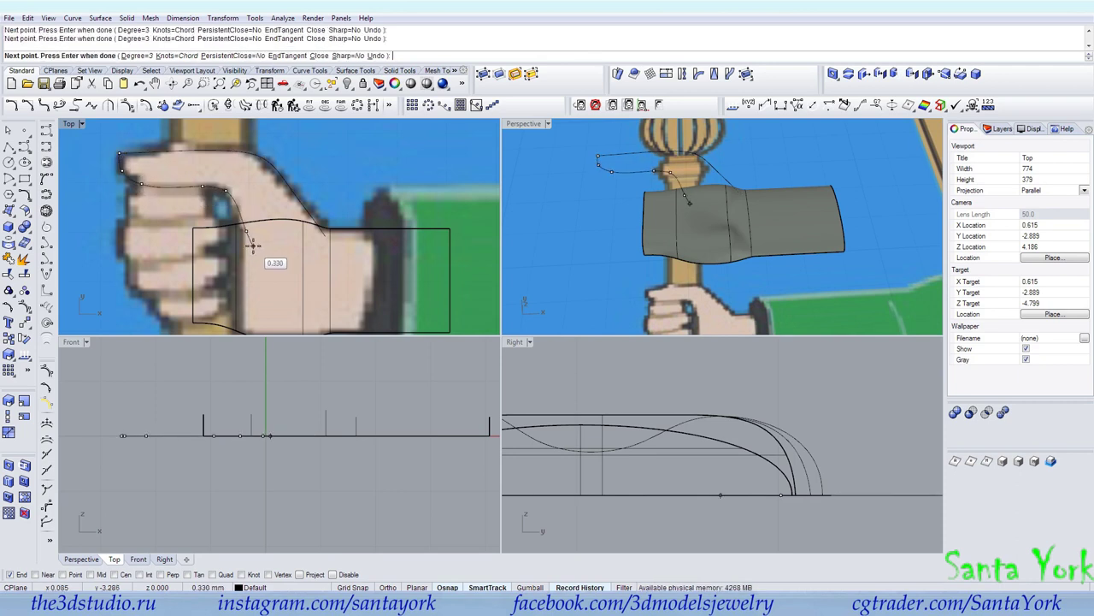
pyautogui.click(258, 249)
pyautogui.click(314, 254)
pyautogui.click(325, 237)
pyautogui.press('Return')
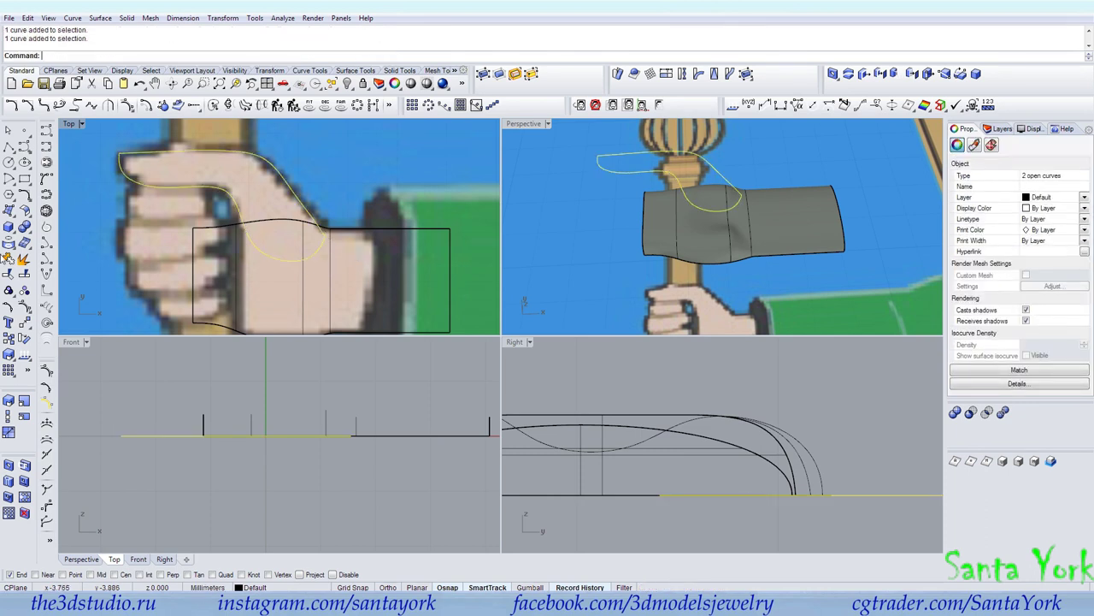
# Step: Join the two thumb curves and smooth the wrist corner by deleting one control point and shifting its neighbour outward
pyautogui.click(9, 263)
pyautogui.scroll(5, 328, 243)
pyautogui.click(330, 245)
pyautogui.press('Delete')
pyautogui.click(311, 209)
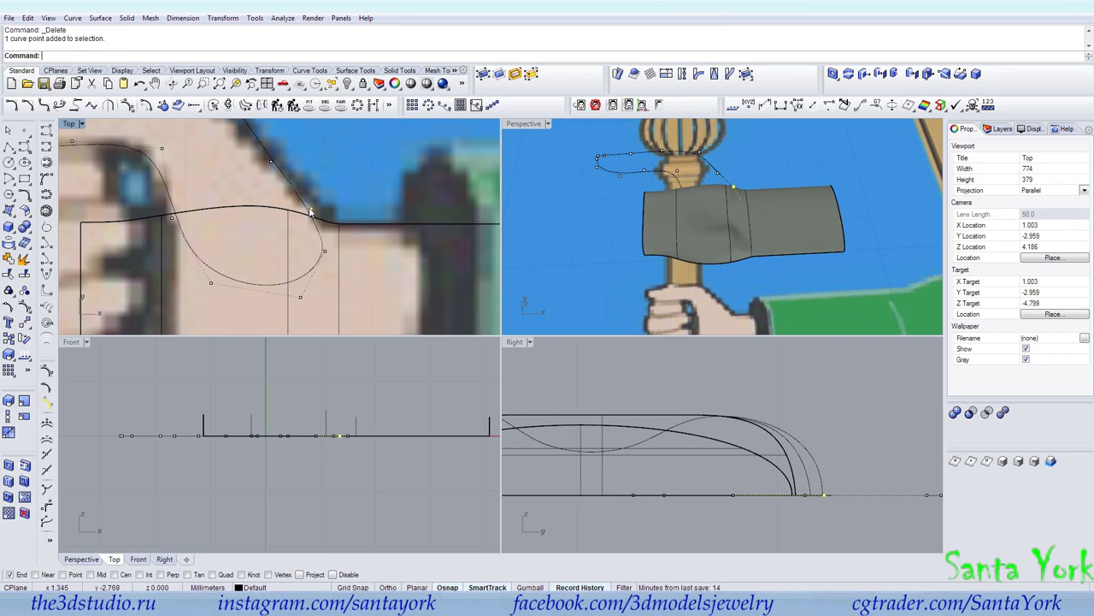
pyautogui.scroll(6, 309, 210)
pyautogui.moveTo(310, 210); pyautogui.dragTo(325, 210)
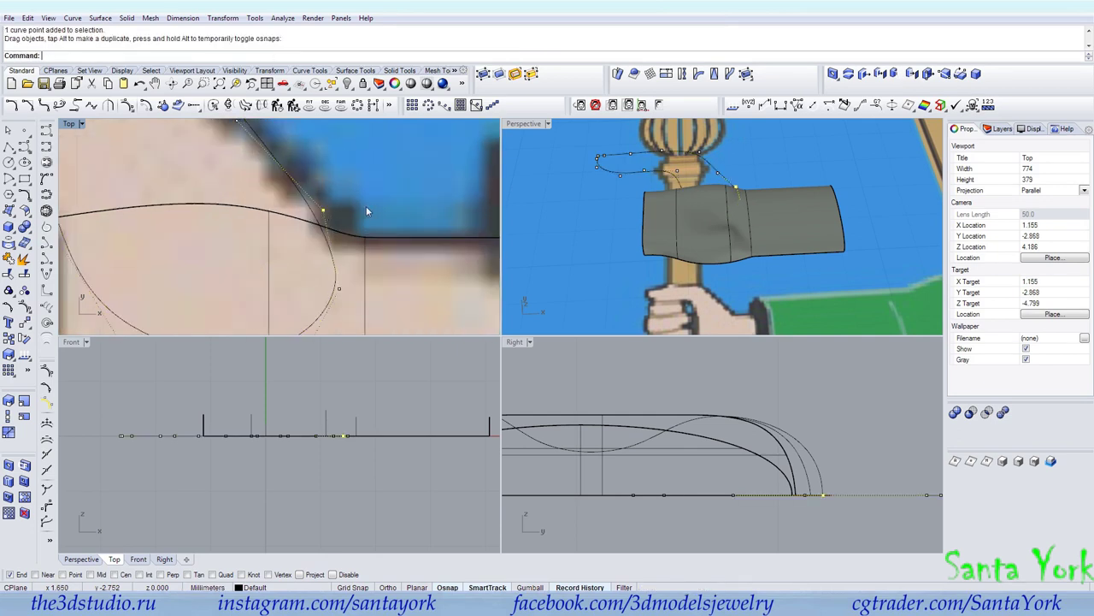
# Step: Round the outline at the thumb tip by deleting a control point and repositioning the neighbouring points
pyautogui.scroll(-2, 359, 218)
pyautogui.scroll(-3, 284, 259)
pyautogui.scroll(3, 176, 178)
pyautogui.press('Delete')
pyautogui.scroll(2, 182, 180)
pyautogui.moveTo(181, 170); pyautogui.dragTo(160, 179)
pyautogui.click(242, 262)
pyautogui.moveTo(248, 262); pyautogui.dragTo(243, 265)
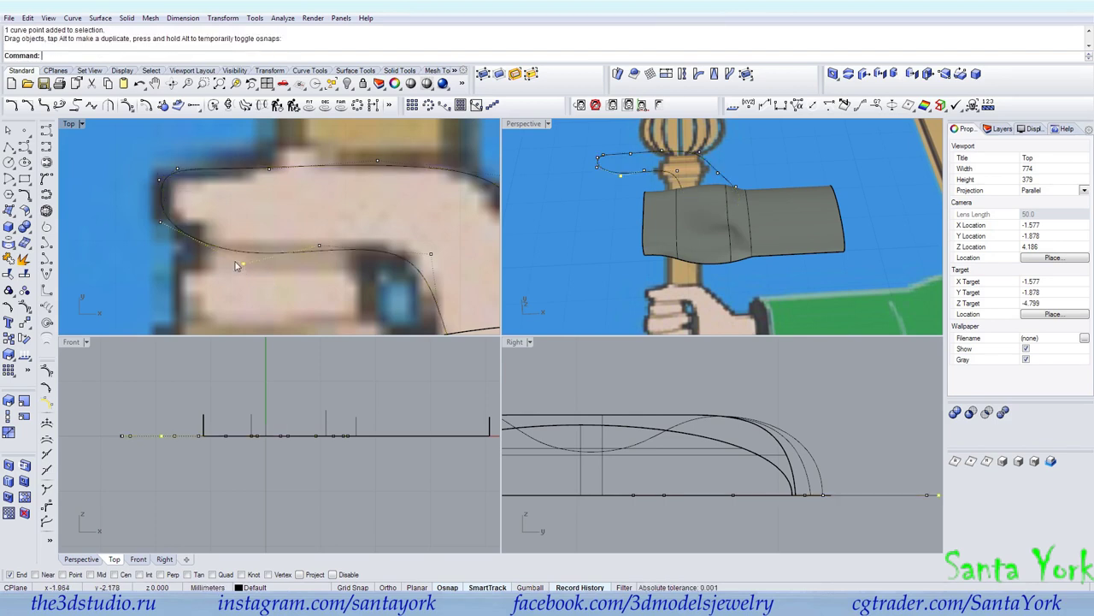
# Step: Smooth the thumb's upper edge near the knuckle by sliding two of the outline's control points horizontally
pyautogui.scroll(-4, 229, 186)
pyautogui.scroll(2, 284, 176)
pyautogui.moveTo(327, 165); pyautogui.dragTo(351, 165)
pyautogui.moveTo(432, 173); pyautogui.dragTo(414, 173)
pyautogui.scroll(-4, 357, 155)
pyautogui.moveTo(401, 213); pyautogui.dragTo(390, 205, button='right')
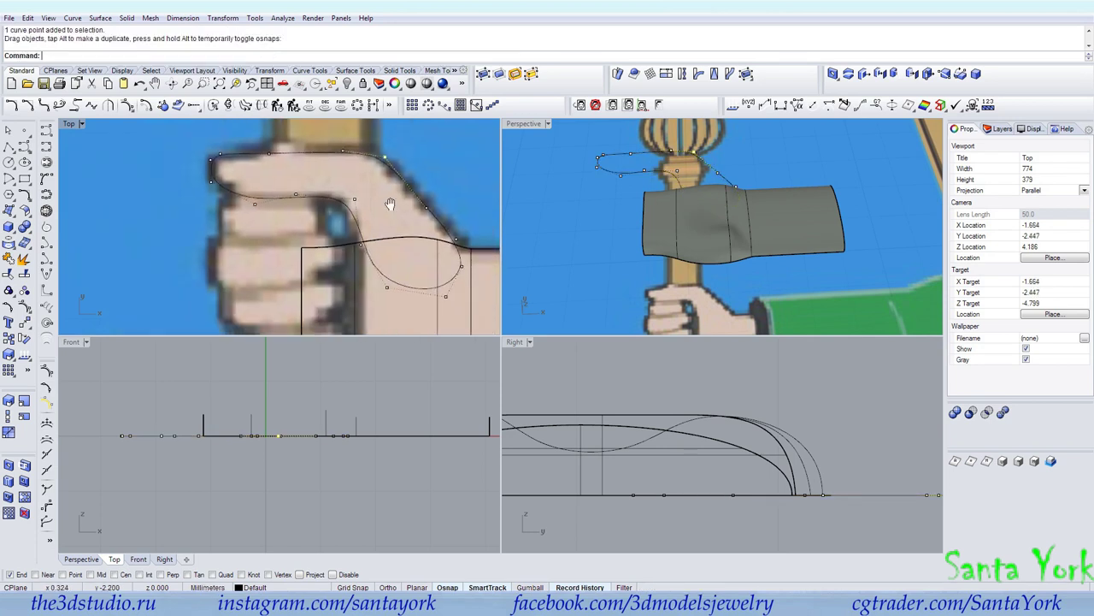
# Step: Draw a polyline lengthwise through the middle of the thumb outline, extending past both of its ends
pyautogui.click(277, 194)
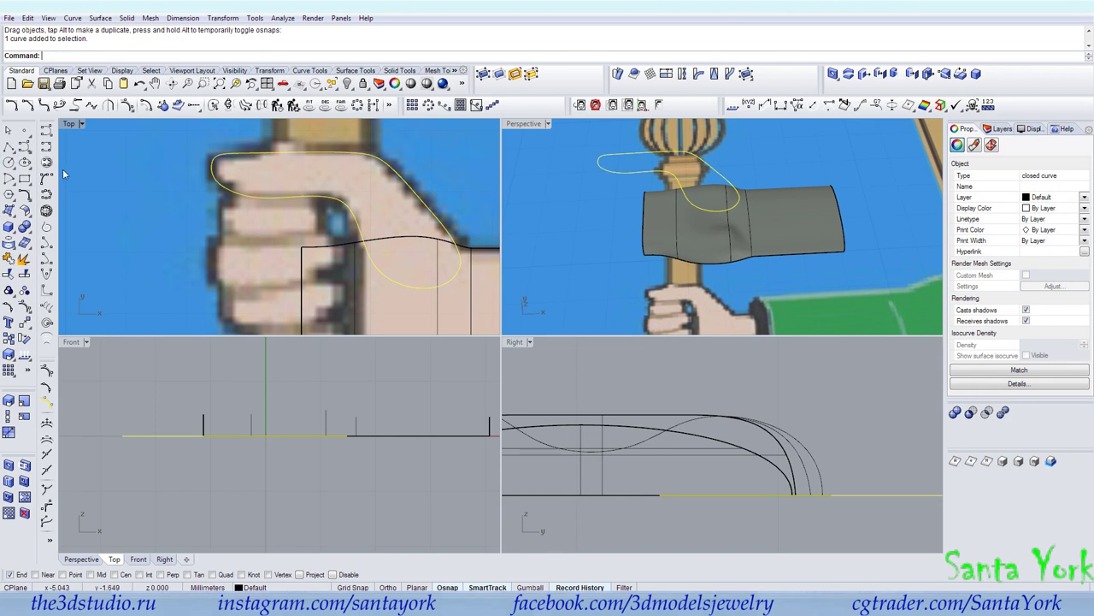
pyautogui.click(9, 147)
pyautogui.click(185, 161)
pyautogui.click(265, 170)
pyautogui.click(341, 179)
pyautogui.click(396, 214)
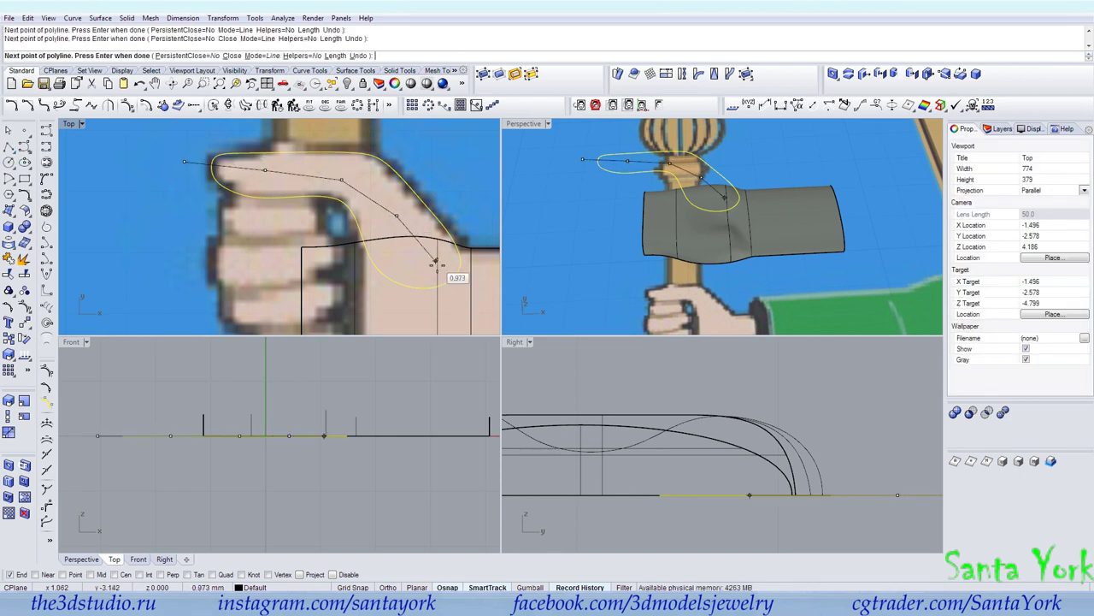
pyautogui.click(459, 305)
pyautogui.press('Return')
# Step: Split the thumb outline into upper and lower curves with the polyline and delete the polyline
pyautogui.click(26, 274)
pyautogui.click(280, 171)
pyautogui.rightClick(279, 172)
pyautogui.click(279, 171)
pyautogui.press('Delete')
pyautogui.click(278, 159)
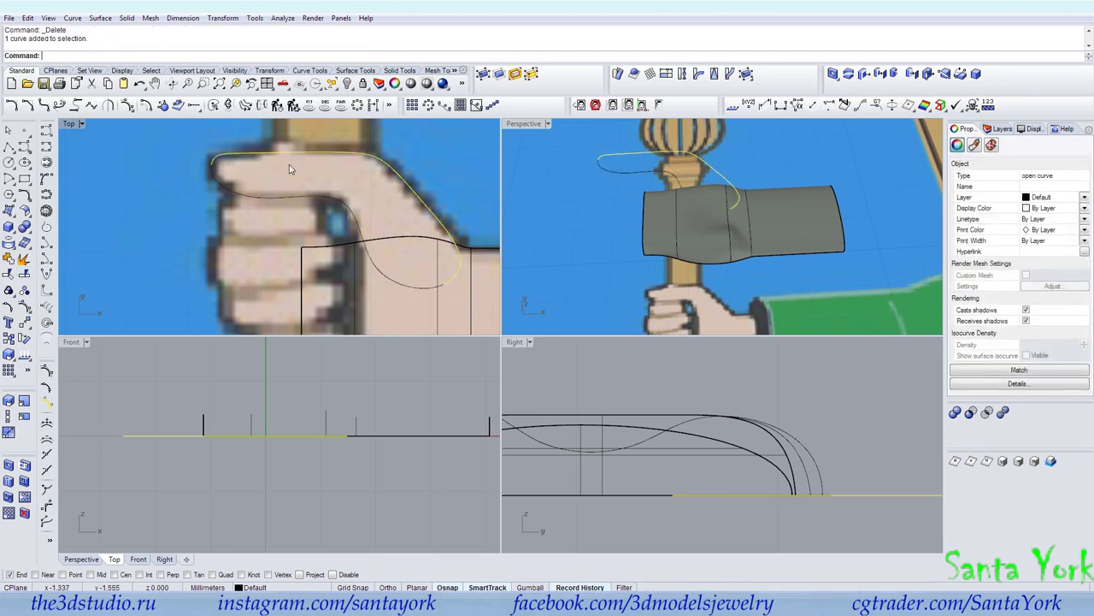
pyautogui.click(47, 147)
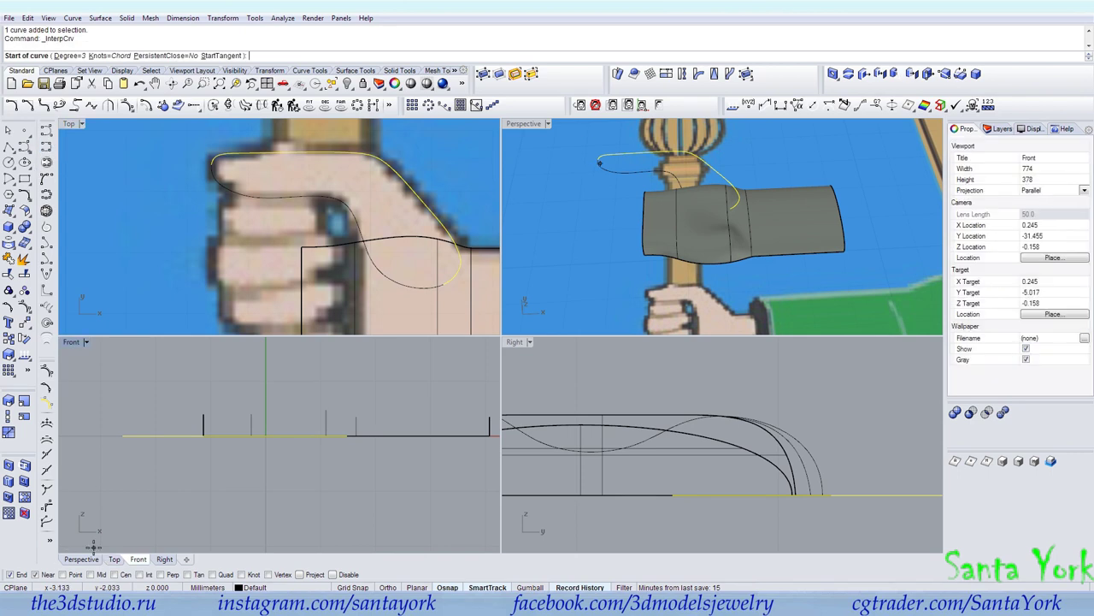
pyautogui.scroll(1, 395, 260)
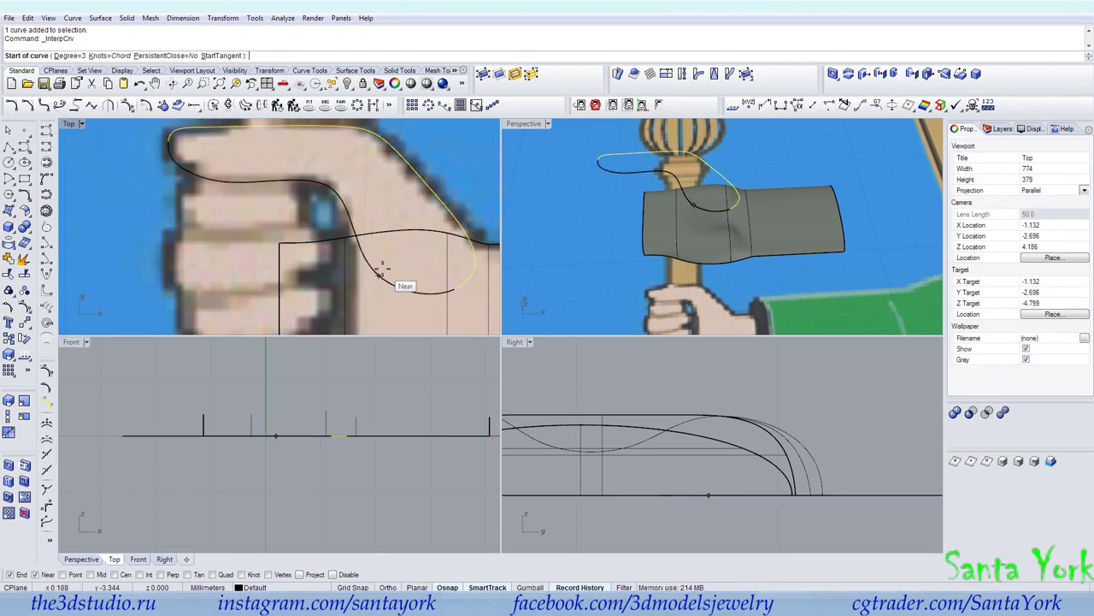
pyautogui.click(374, 270)
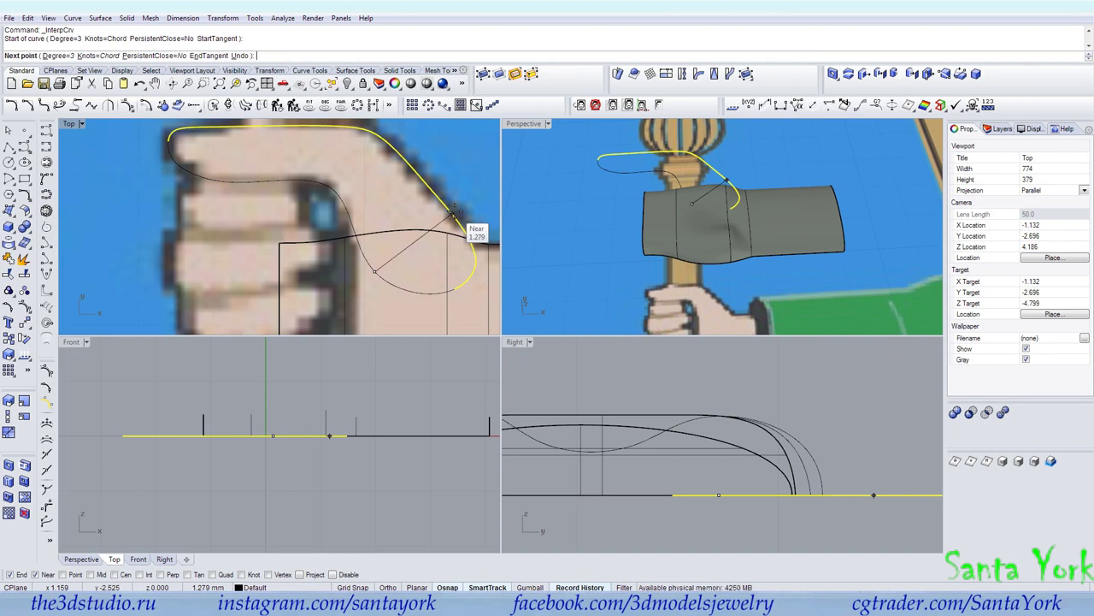
pyautogui.press('Escape')
# Step: Draw a crosswise curve near the thumb tip, linking the lower and upper outline curves, about 0.72 mm long
pyautogui.click(221, 178)
pyautogui.rightClick(220, 167)
pyautogui.click(217, 181)
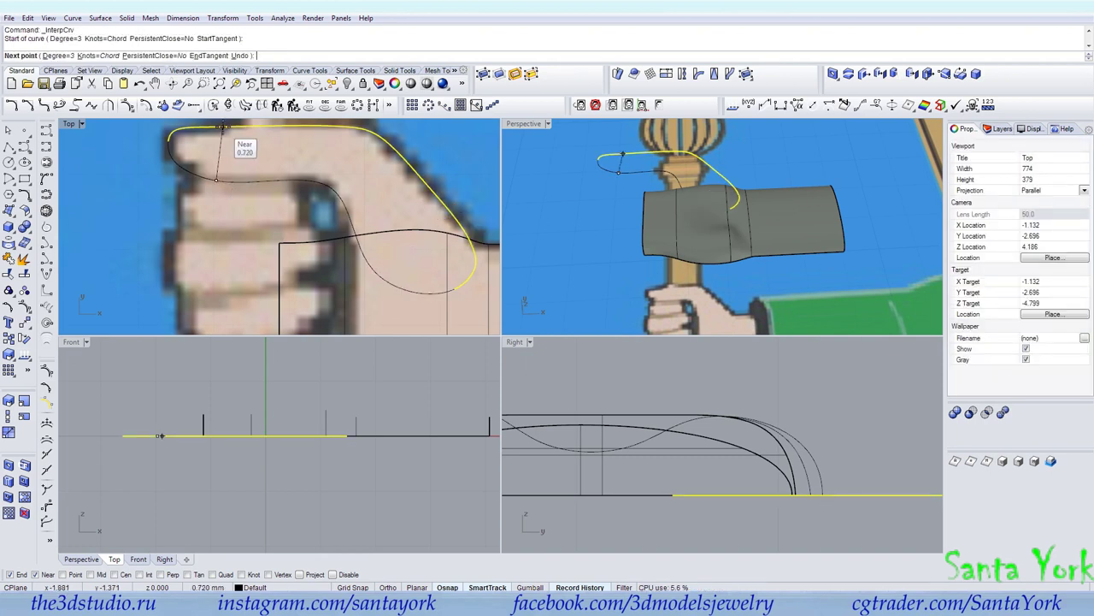
pyautogui.click(222, 127)
pyautogui.press('Return')
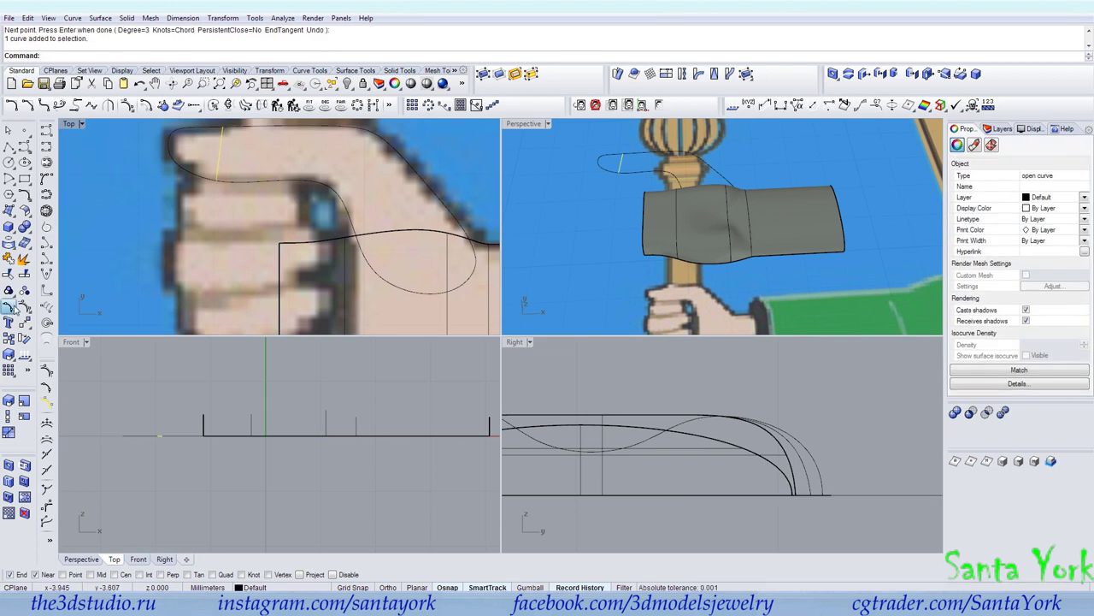
# Step: Stack the crosswise curve's inner control points on its endpoints and raise them vertically to form an arch
pyautogui.click(10, 308)
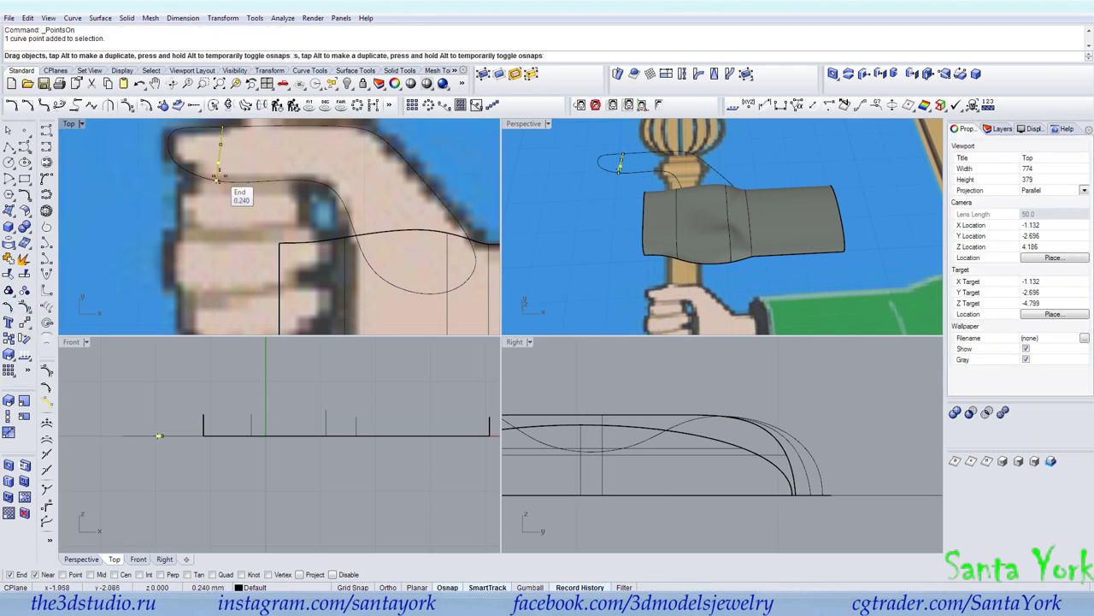
pyautogui.click(223, 129)
pyautogui.scroll(6, 225, 130)
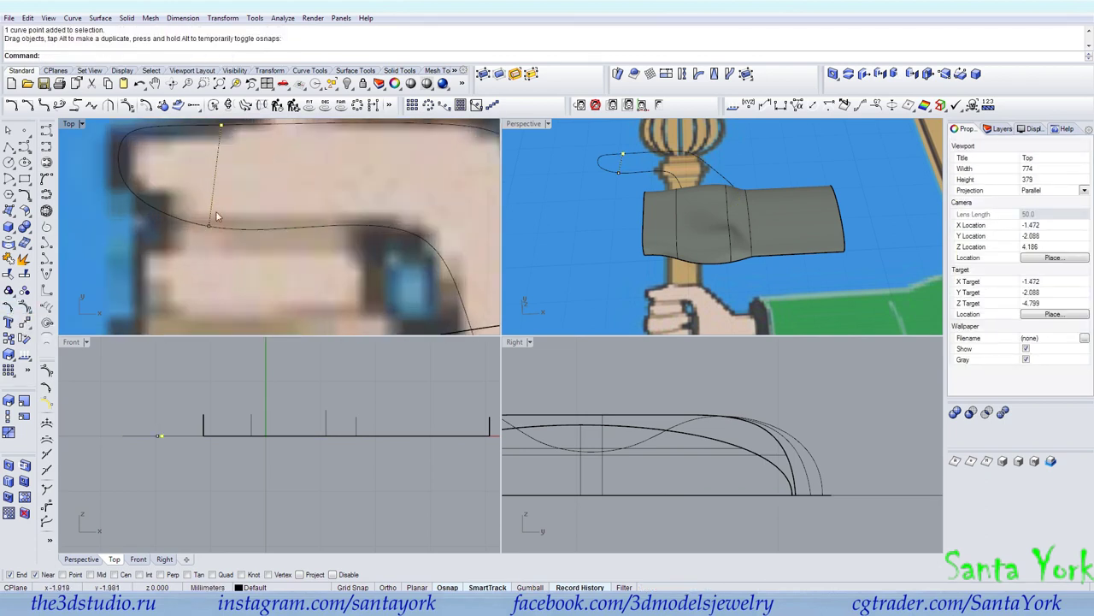
pyautogui.click(211, 228)
pyautogui.click(210, 230)
pyautogui.scroll(3, 159, 437)
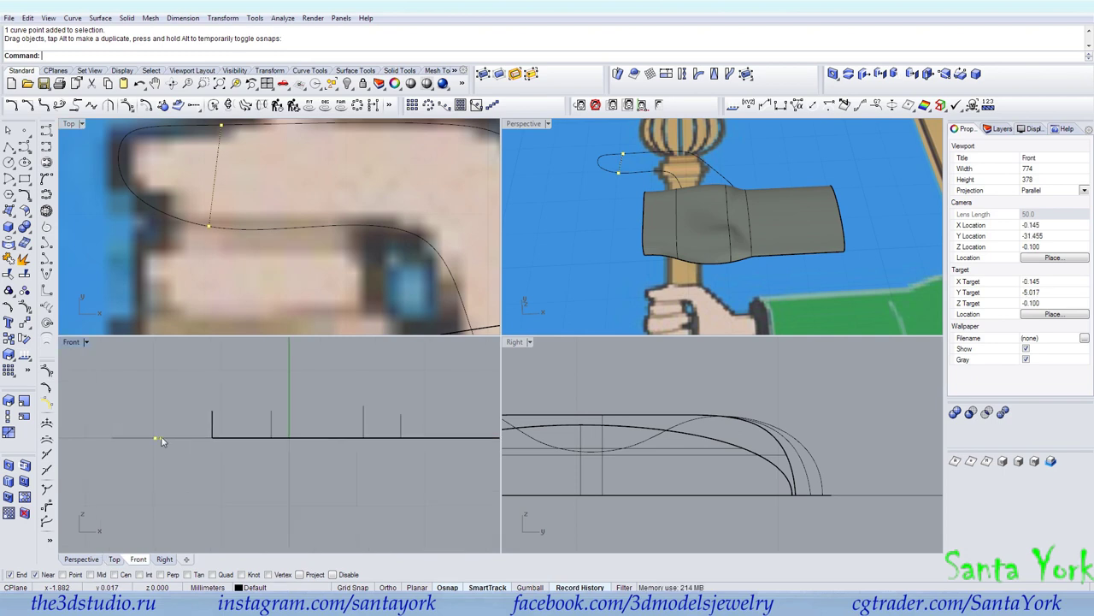
pyautogui.moveTo(159, 436); pyautogui.dragTo(171, 368)
pyautogui.moveTo(622, 197); pyautogui.dragTo(789, 153, button='right')
pyautogui.scroll(2, 630, 235)
pyautogui.moveTo(648, 237); pyautogui.dragTo(721, 249, button='right')
# Step: Move the whole hand, with its surfaces and construction curves, down by 0.2 mm relative to the thumb curves
pyautogui.click(746, 197)
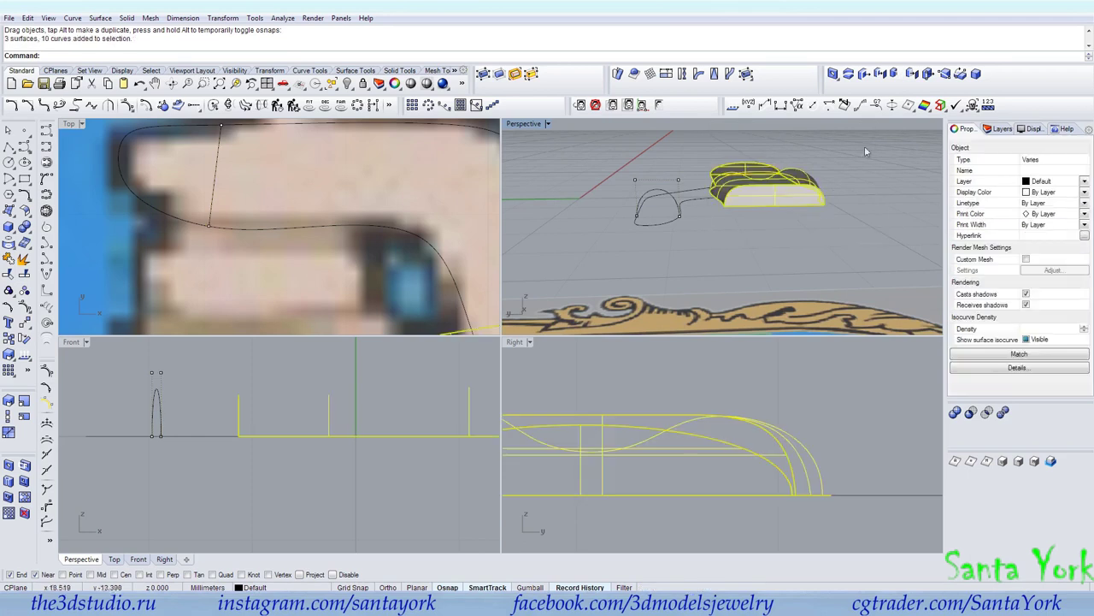
pyautogui.moveTo(745, 198); pyautogui.dragTo(747, 204, button='right')
pyautogui.moveTo(606, 469); pyautogui.dragTo(661, 403, button='right')
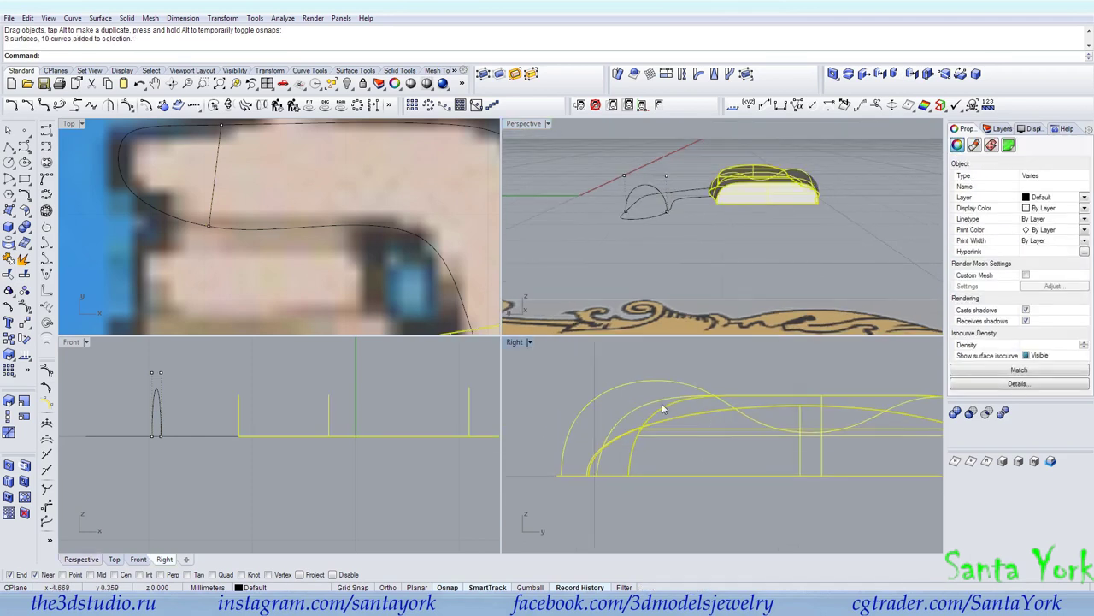
pyautogui.moveTo(669, 389); pyautogui.dragTo(669, 411)
pyautogui.write('0.2')
pyautogui.press('Return')
pyautogui.click(748, 241)
pyautogui.moveTo(747, 241); pyautogui.dragTo(694, 187, button='right')
# Step: Lower the two top control points of the thumb-tip arch slightly to reduce its height
pyautogui.moveTo(615, 139); pyautogui.dragTo(701, 171)
pyautogui.scroll(-9, 648, 409)
pyautogui.scroll(3, 880, 400)
pyautogui.scroll(2, 878, 400)
pyautogui.moveTo(893, 377); pyautogui.dragTo(895, 393)
pyautogui.moveTo(740, 293); pyautogui.dragTo(654, 280, button='right')
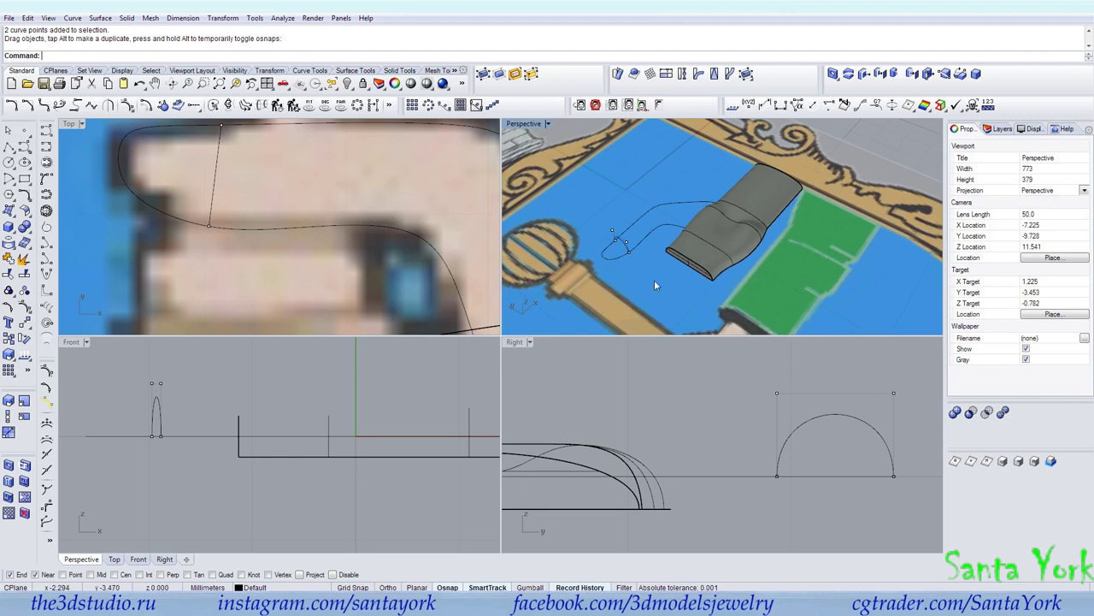
# Step: Copy the thumb-tip arch from its lower end to the palm section of the thumb's lower outline
pyautogui.click(219, 183)
pyautogui.click(11, 337)
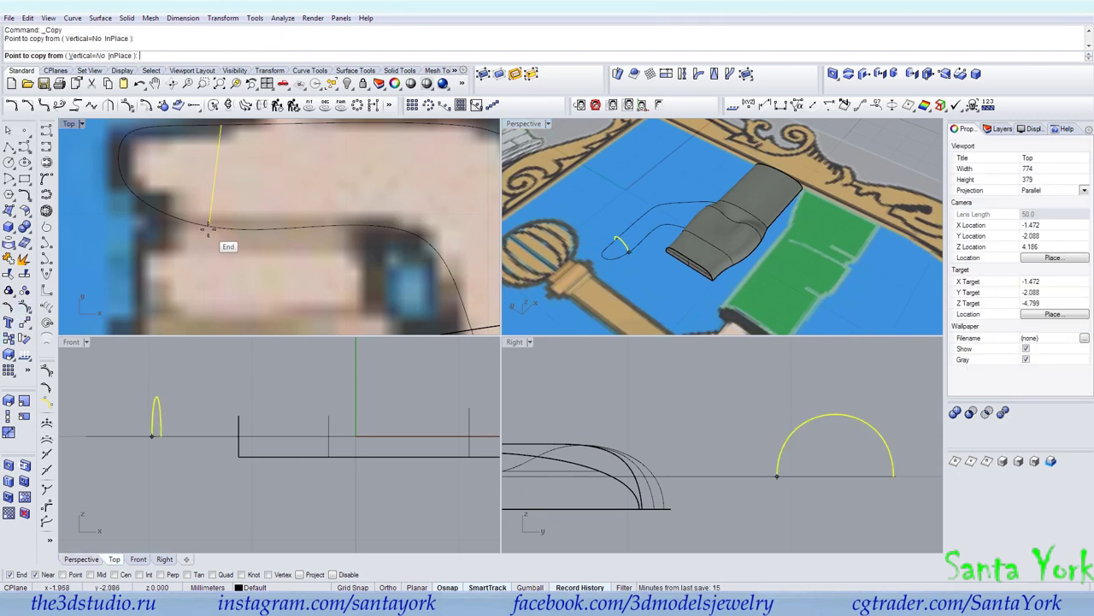
pyautogui.click(209, 226)
pyautogui.scroll(-8, 181, 229)
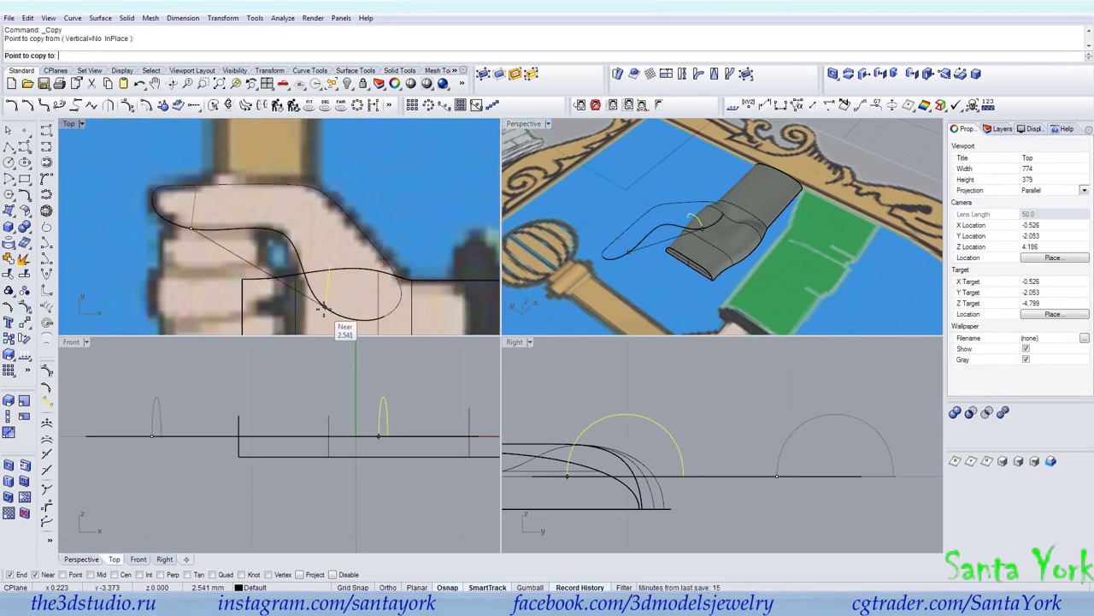
pyautogui.click(324, 312)
pyautogui.press('Return')
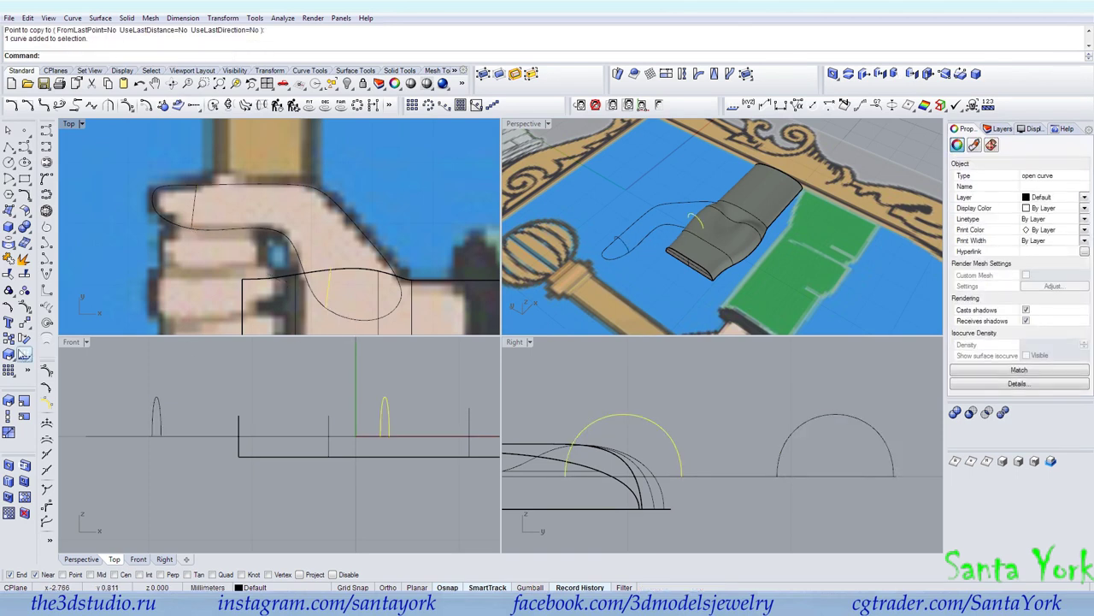
# Step: Rotate the copied arch about its lower end so it runs diagonally across the palm section of the thumb
pyautogui.click(24, 337)
pyautogui.click(325, 306)
pyautogui.click(331, 265)
pyautogui.click(381, 260)
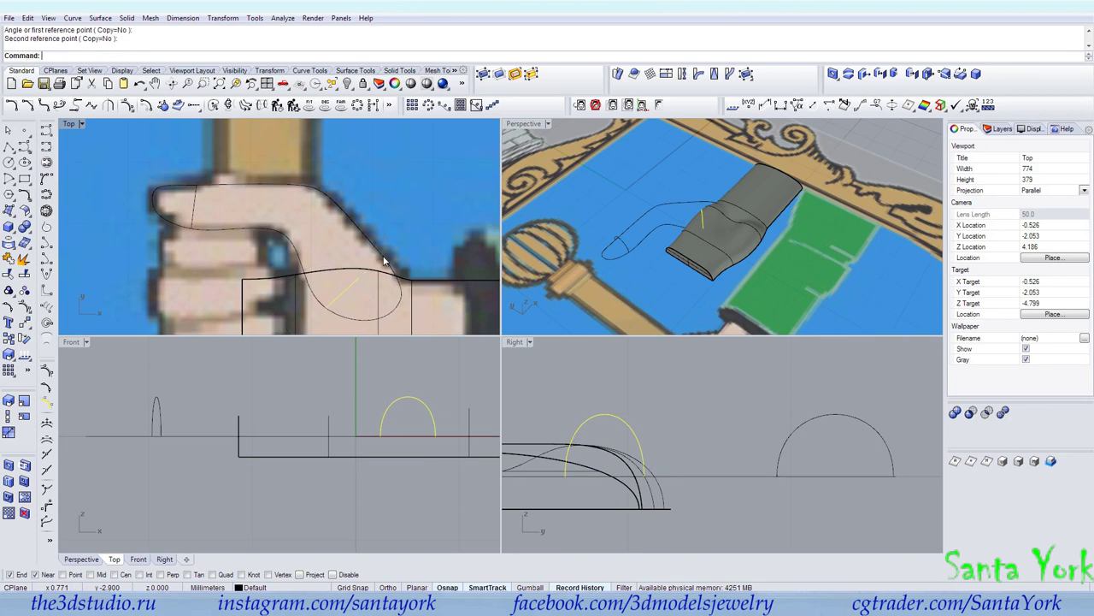
# Step: Stretch the palm arch in one direction from its lower end until it meets the thumb's upper outline
pyautogui.click(9, 418)
pyautogui.scroll(5, 703, 251)
pyautogui.click(691, 243)
pyautogui.moveTo(691, 244); pyautogui.dragTo(783, 253, button='right')
pyautogui.click(716, 225)
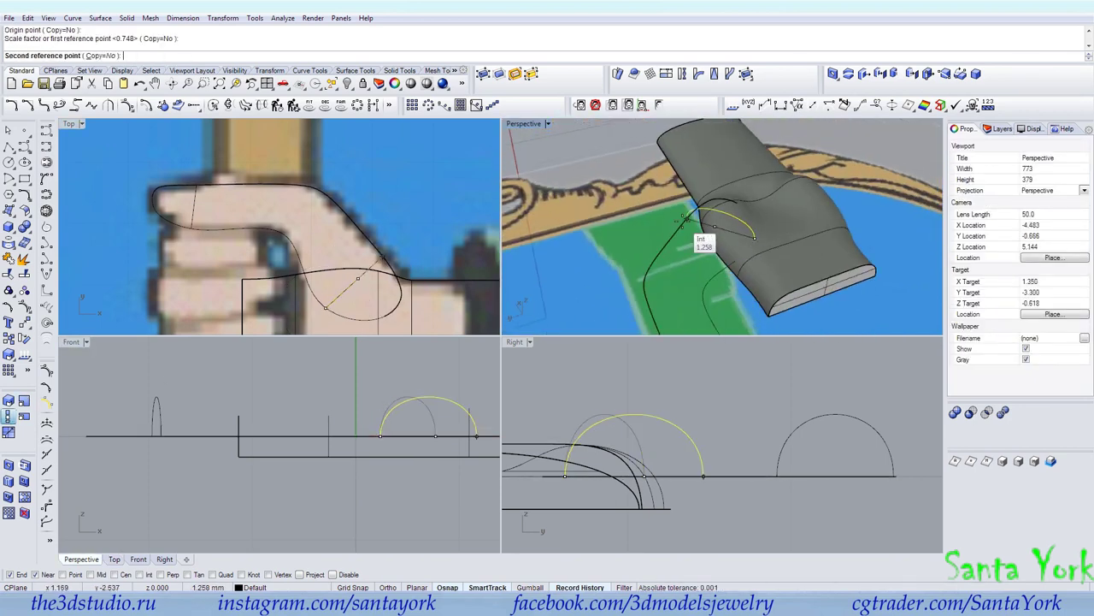
pyautogui.click(687, 218)
pyautogui.press('Escape')
pyautogui.moveTo(700, 253); pyautogui.dragTo(650, 252, button='right')
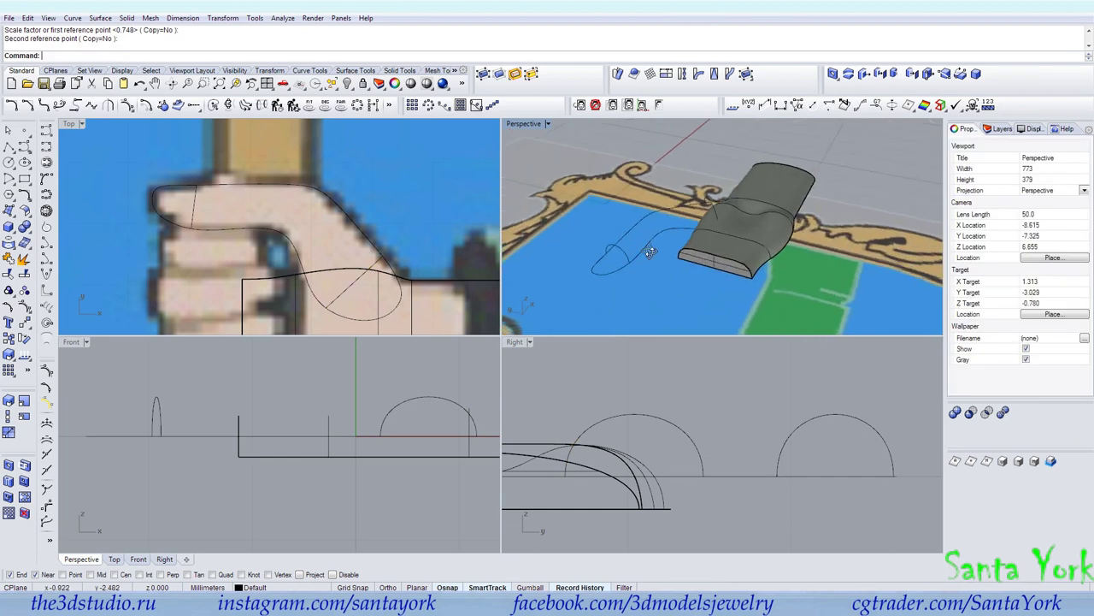
# Step: Sweep the thumb surface along its two outline rails, using both arches as cross sections and a point at each end
pyautogui.click(100, 17)
pyautogui.click(128, 71)
pyautogui.click(643, 248)
pyautogui.click(631, 231)
pyautogui.click(109, 55)
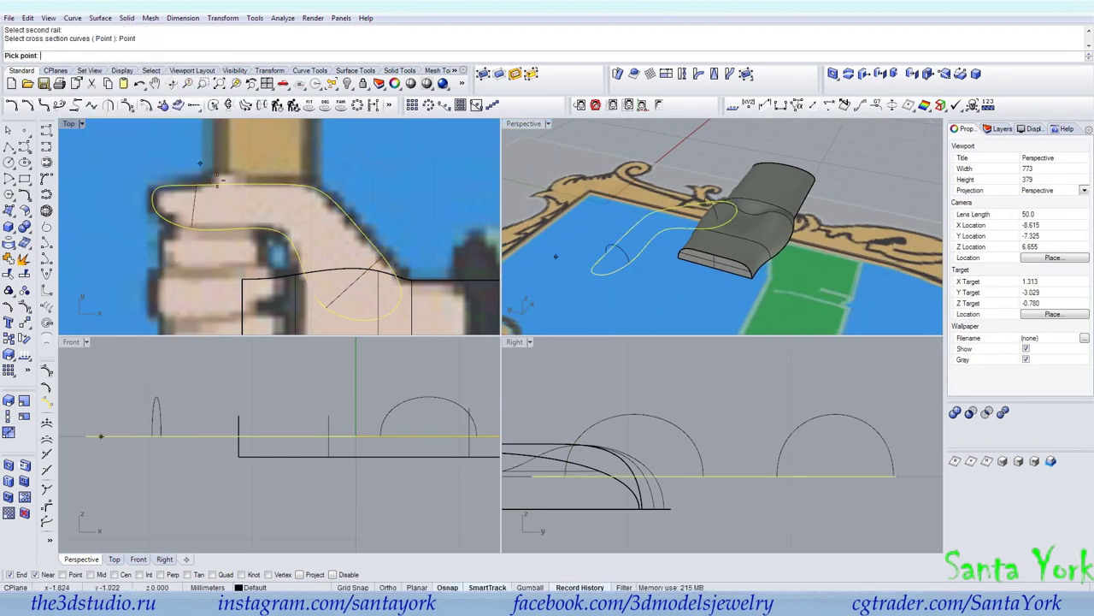
pyautogui.click(595, 274)
pyautogui.click(629, 254)
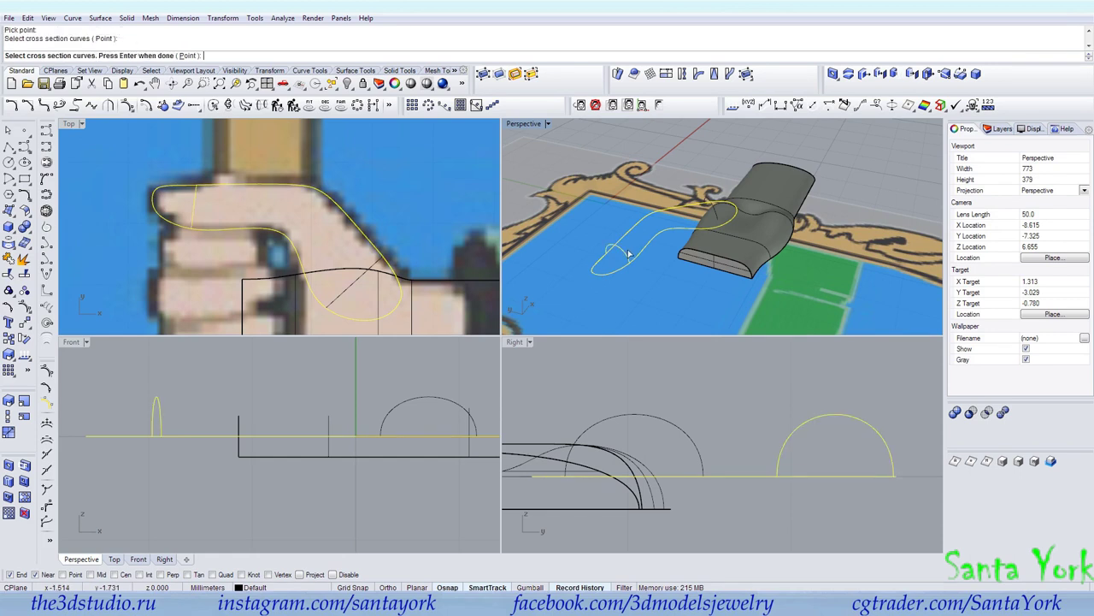
pyautogui.click(712, 210)
pyautogui.click(737, 224)
pyautogui.click(187, 55)
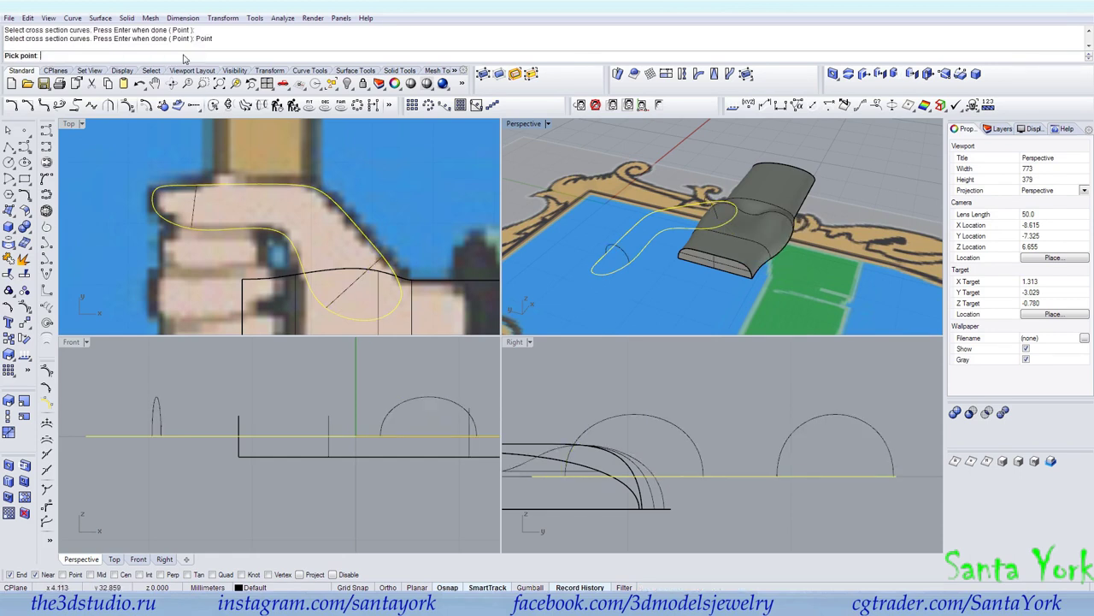
pyautogui.click(387, 317)
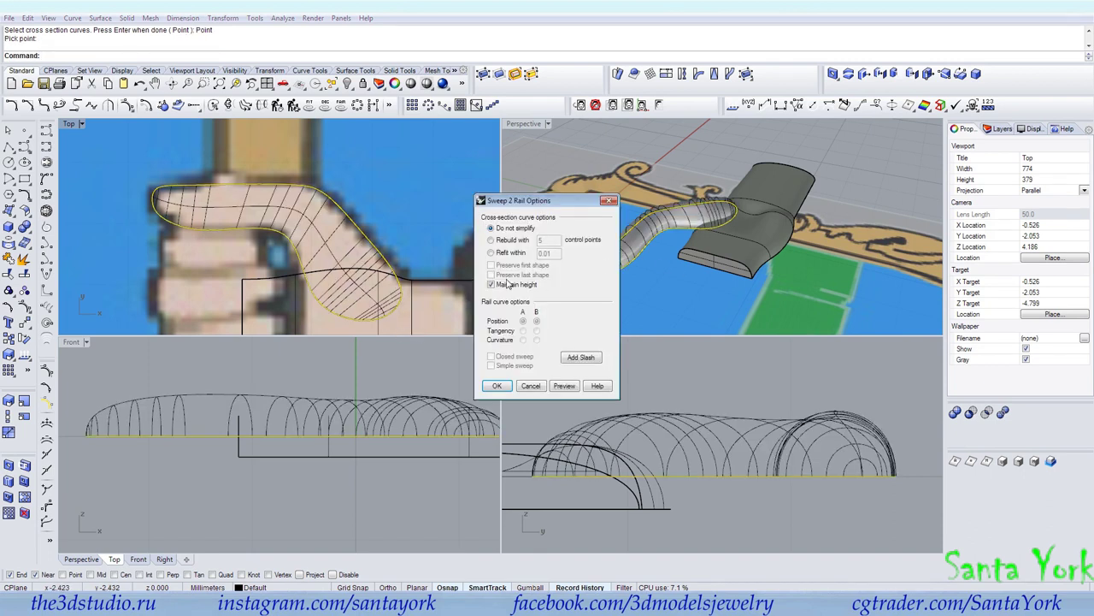
pyautogui.click(498, 389)
# Step: Hide the surface isocurves on the swept thumb surface
pyautogui.moveTo(650, 253); pyautogui.dragTo(515, 331, button='right')
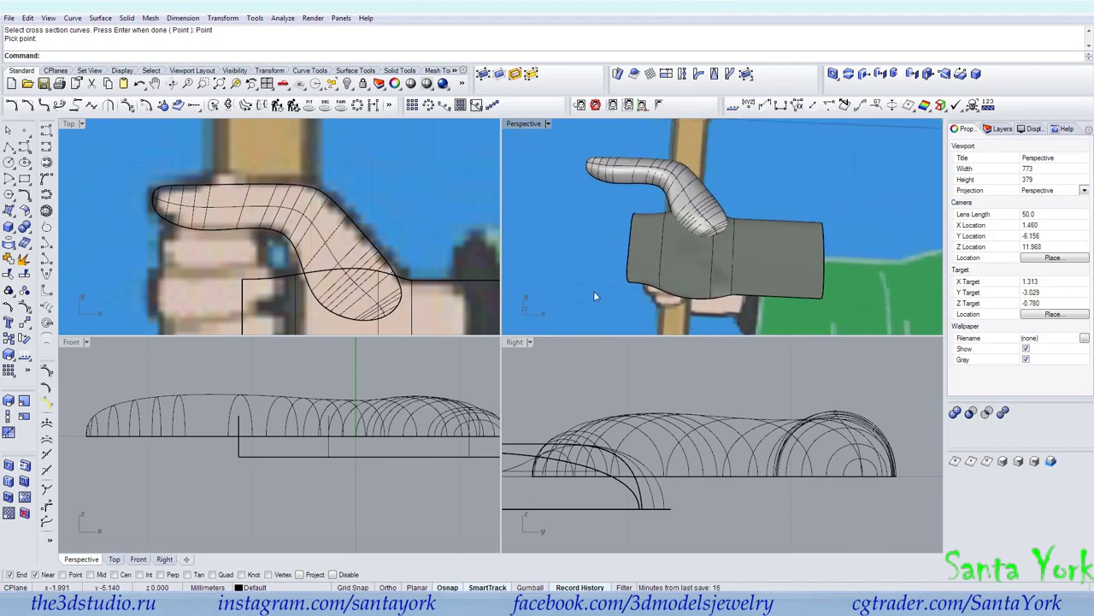
pyautogui.moveTo(646, 281); pyautogui.dragTo(688, 240, button='right')
pyautogui.click(702, 219)
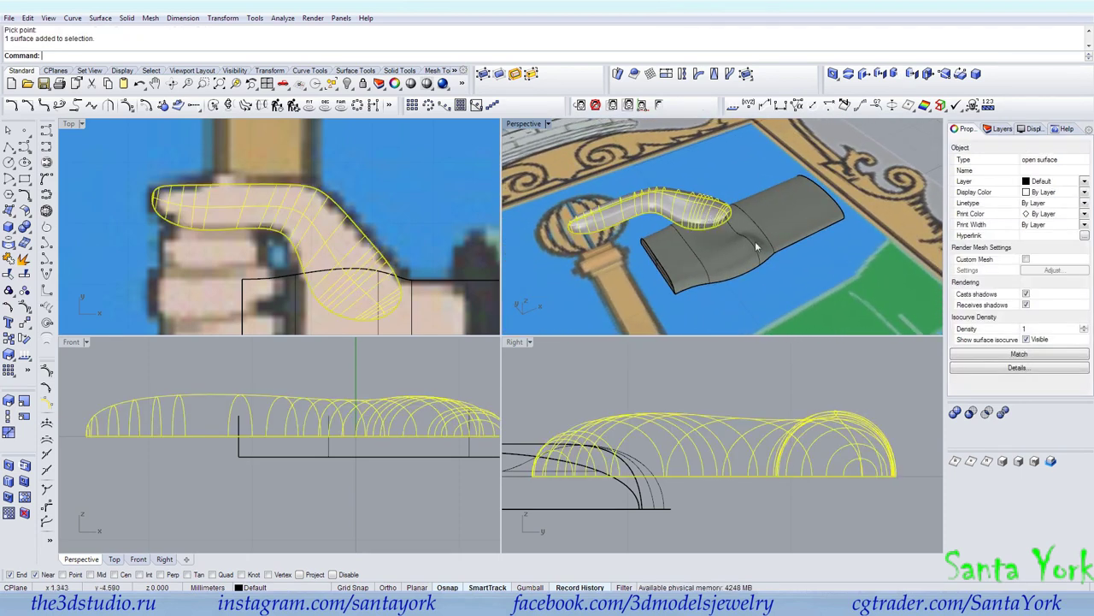
pyautogui.click(1026, 355)
# Step: Flip the normal direction of the hand surface
pyautogui.click(771, 211)
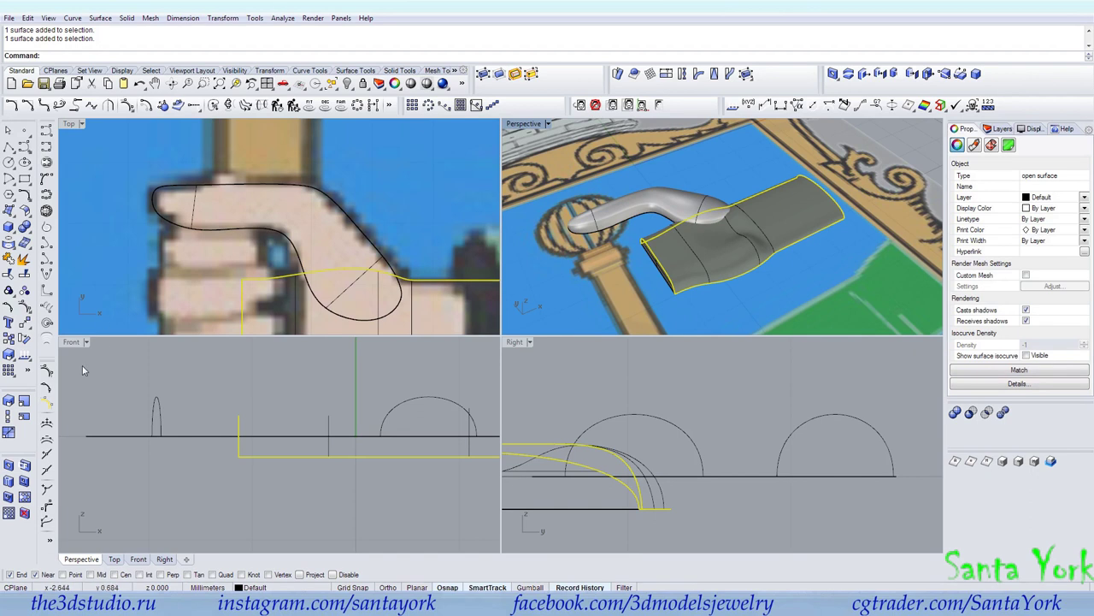
pyautogui.click(24, 357)
pyautogui.click(733, 145)
pyautogui.moveTo(733, 145); pyautogui.dragTo(905, 134, button='right')
pyautogui.moveTo(849, 188); pyautogui.dragTo(771, 177, button='right')
pyautogui.click(761, 231)
pyautogui.moveTo(761, 231); pyautogui.dragTo(752, 180, button='right')
pyautogui.press('Escape')
pyautogui.scroll(-8, 752, 180)
pyautogui.moveTo(734, 248); pyautogui.dragTo(839, 247, button='right')
pyautogui.scroll(3, 751, 251)
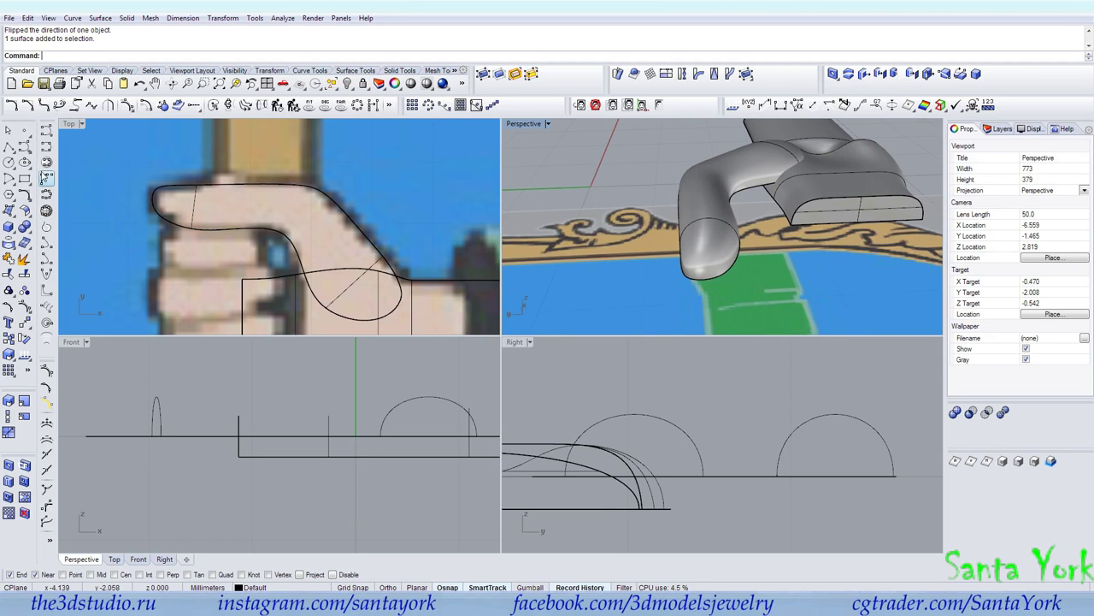
# Step: Extrude the thumb's two outline curves straight down to the hand's base level as open walls, with Solid set to No
pyautogui.click(100, 18)
pyautogui.moveTo(205, 221)
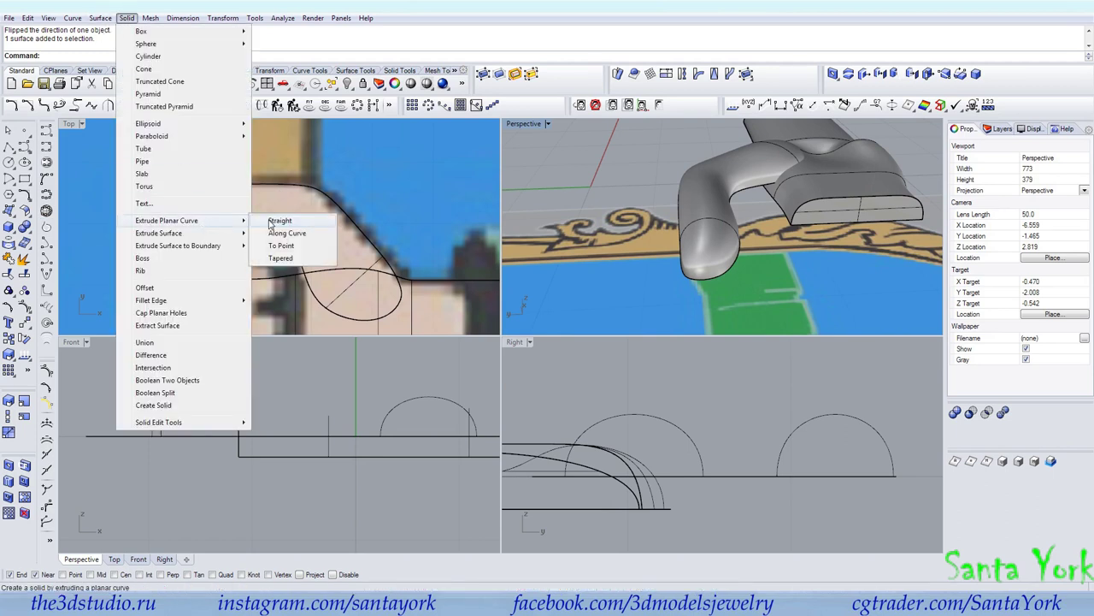
pyautogui.click(269, 221)
pyautogui.click(751, 194)
pyautogui.click(780, 220)
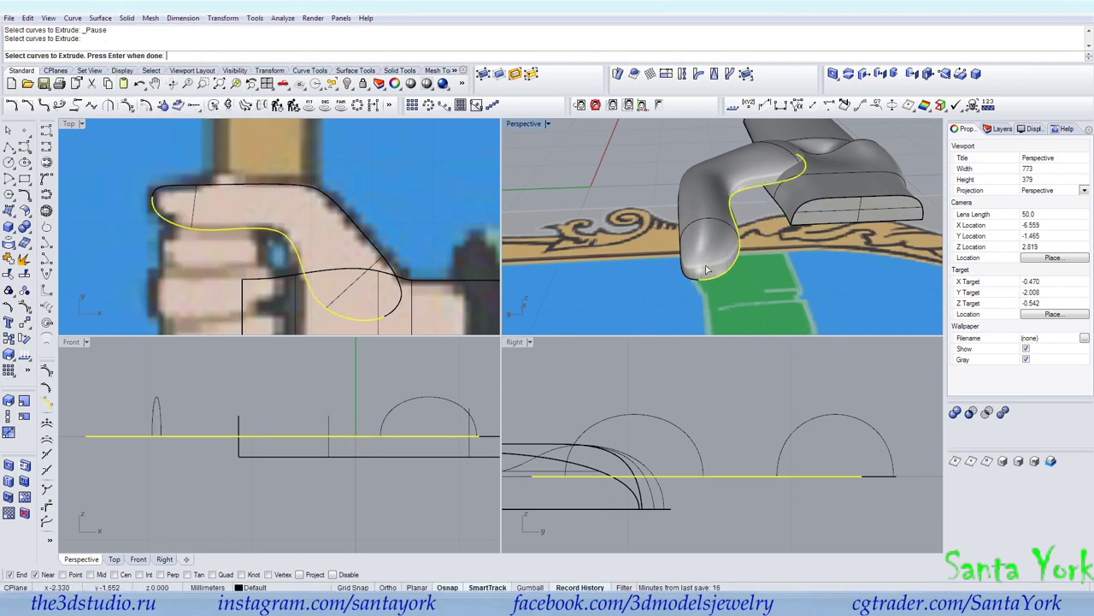
pyautogui.click(693, 281)
pyautogui.click(734, 307)
pyautogui.press('Return')
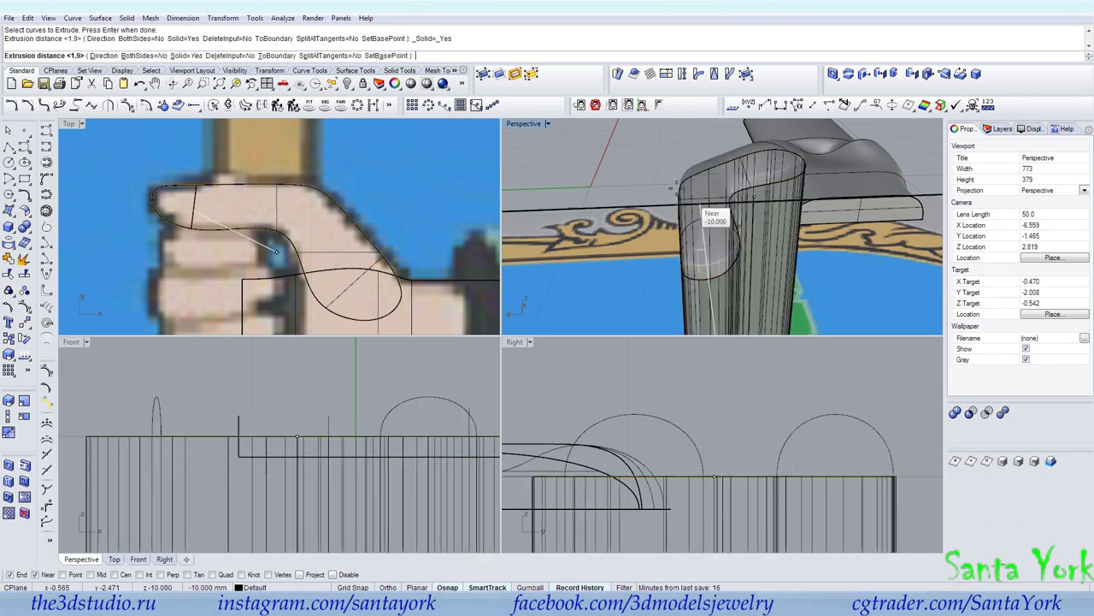
pyautogui.click(175, 57)
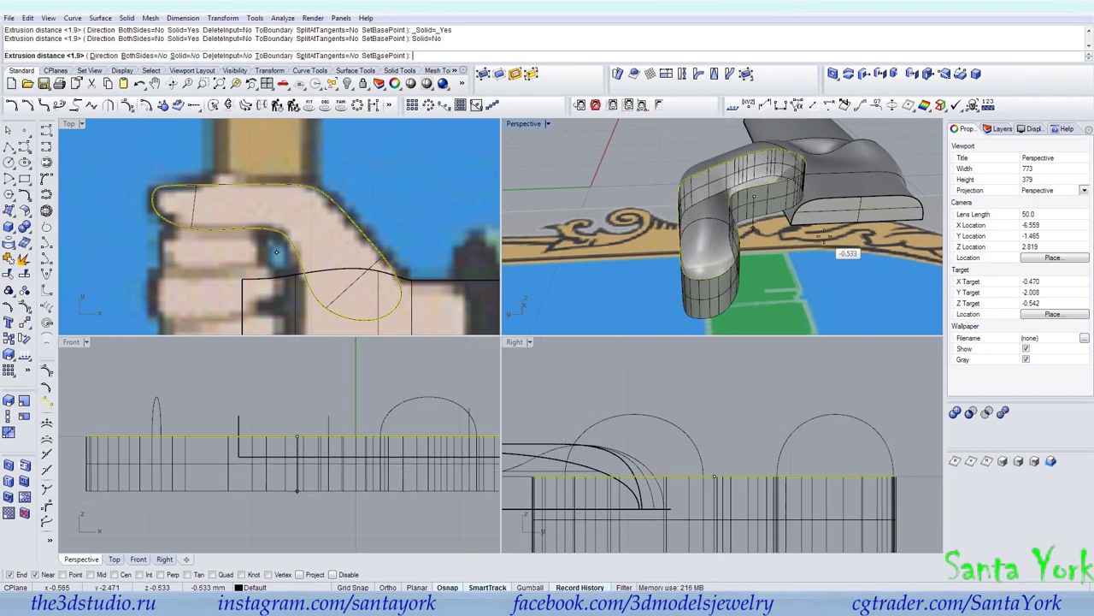
pyautogui.click(796, 229)
# Step: Join the thumb surface with its two extruded side walls
pyautogui.click(9, 260)
pyautogui.click(705, 169)
pyautogui.click(691, 283)
pyautogui.click(720, 284)
pyautogui.press('Return')
# Step: Join the hand surface with its two end cap surfaces
pyautogui.click(757, 196)
pyautogui.keyDown('shift'); pyautogui.click(214, 267); pyautogui.keyUp('shift')
pyautogui.click(803, 229)
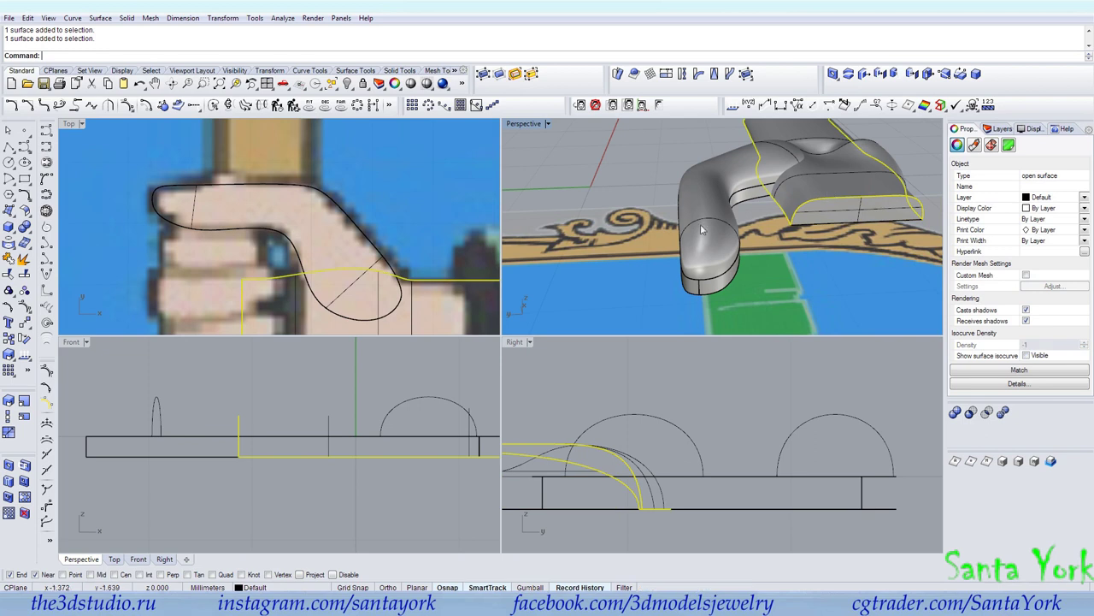
pyautogui.click(9, 258)
pyautogui.click(878, 203)
pyautogui.scroll(-2, 826, 248)
pyautogui.click(804, 138)
pyautogui.press('Return')
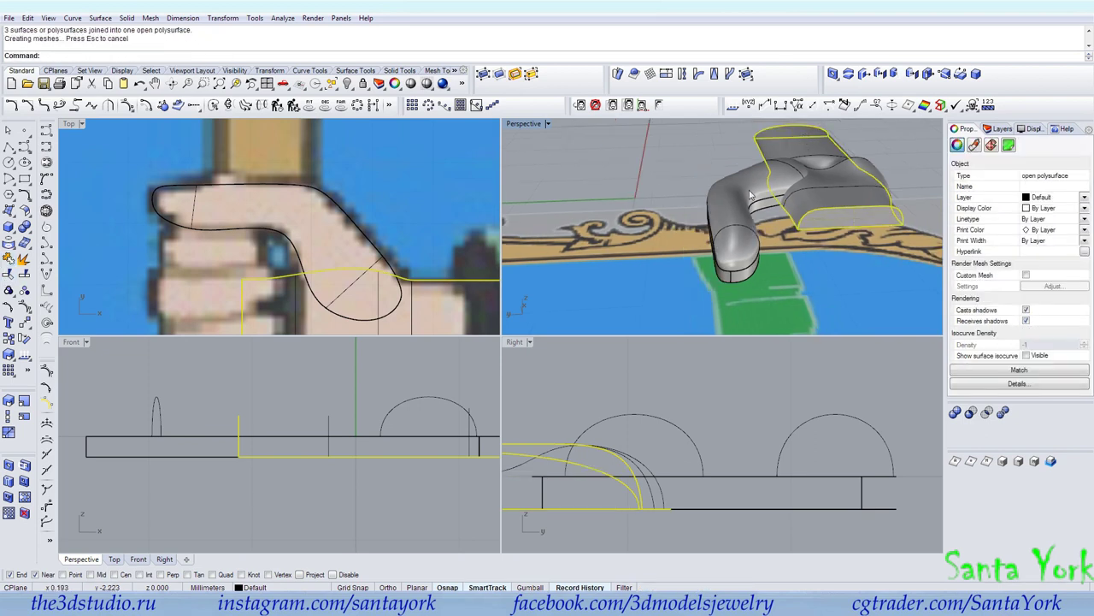
# Step: Cap the planar openings of the thumb and hand, and combine the two solids with Boolean Union
pyautogui.keyDown('shift'); pyautogui.click(751, 195); pyautogui.keyUp('shift')
pyautogui.click(22, 229)
pyautogui.click(24, 229)
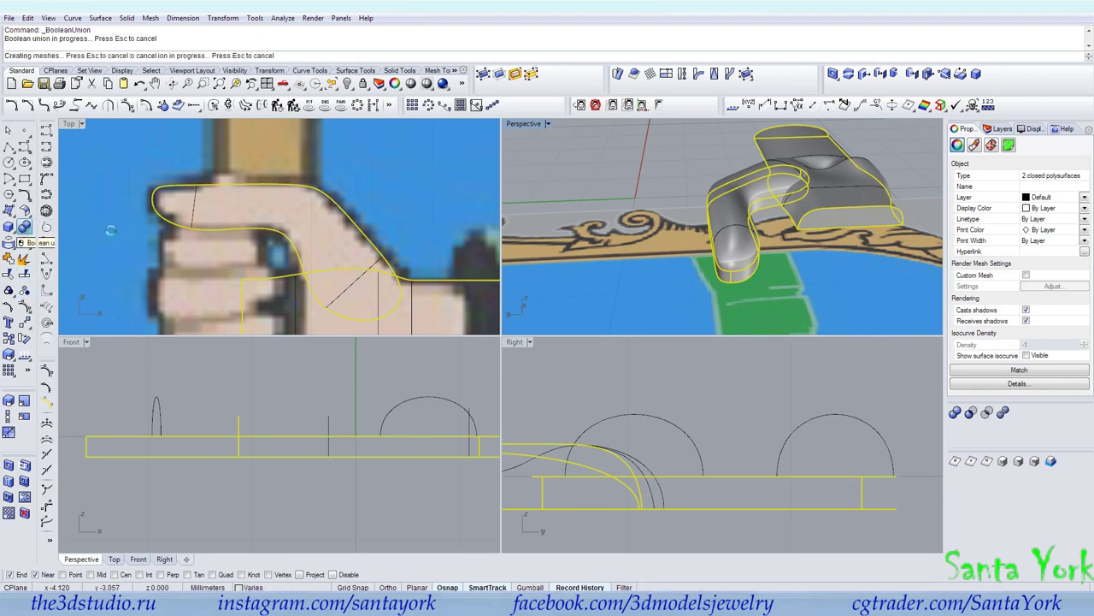
pyautogui.moveTo(797, 206); pyautogui.dragTo(797, 235, button='right')
pyautogui.scroll(8, 807, 197)
pyautogui.click(24, 228)
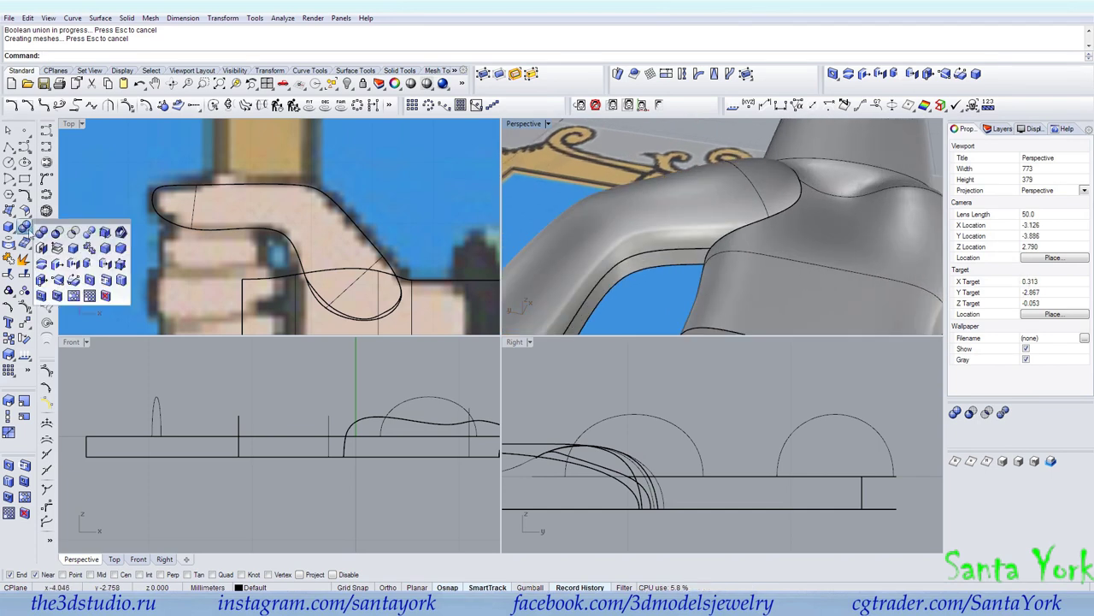
pyautogui.click(106, 247)
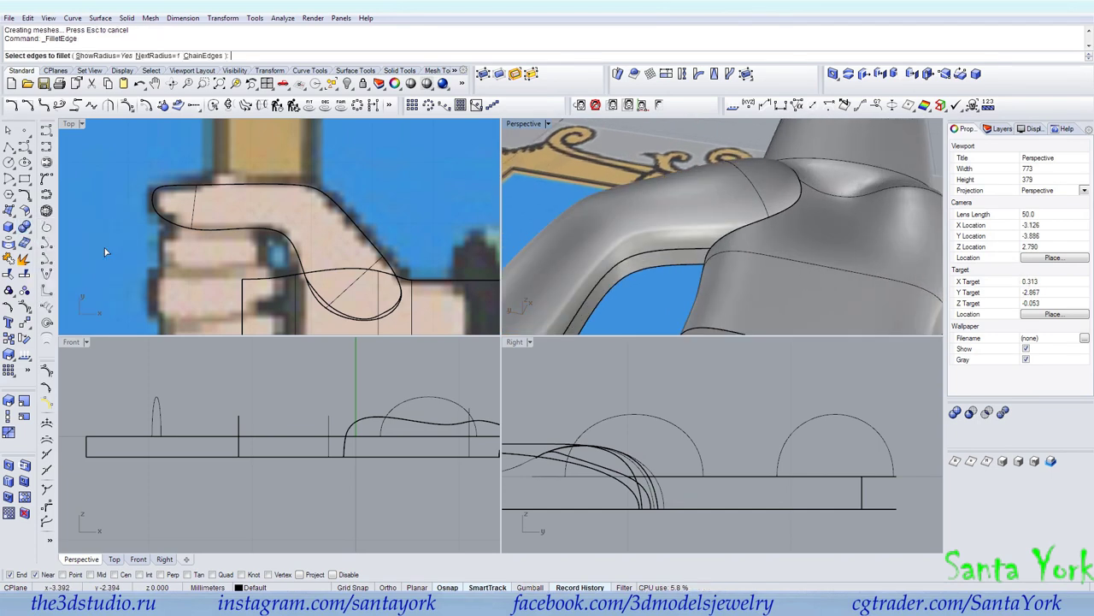
pyautogui.click(755, 229)
pyautogui.press('Escape')
pyautogui.rightClick(755, 228)
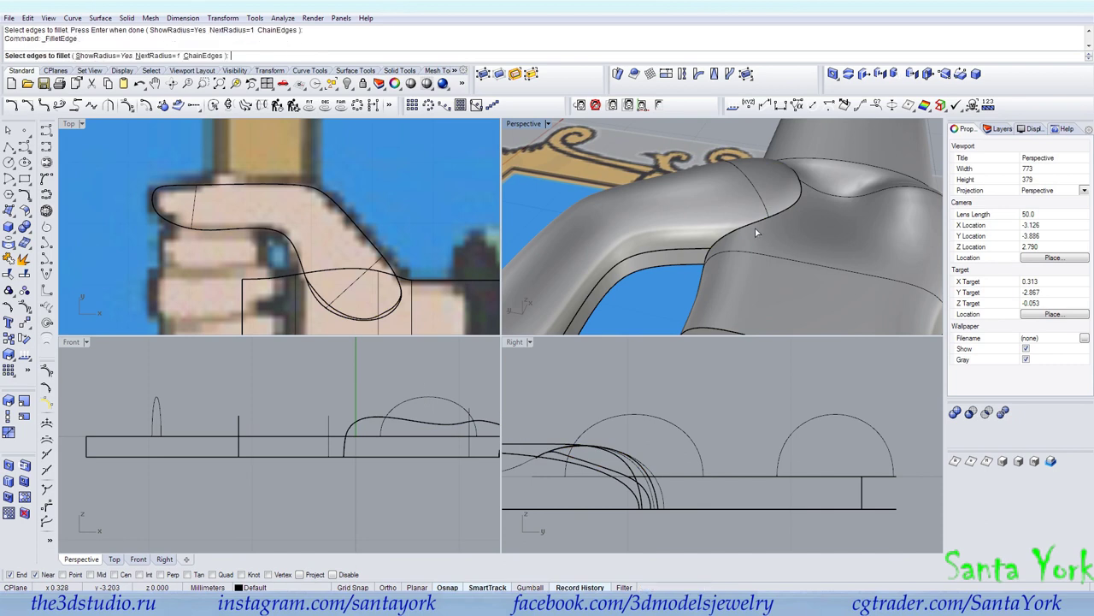
pyautogui.press('Return')
pyautogui.click(751, 223)
pyautogui.moveTo(751, 223); pyautogui.dragTo(842, 224, button='right')
pyautogui.click(741, 252)
pyautogui.moveTo(703, 238); pyautogui.dragTo(718, 227, button='right')
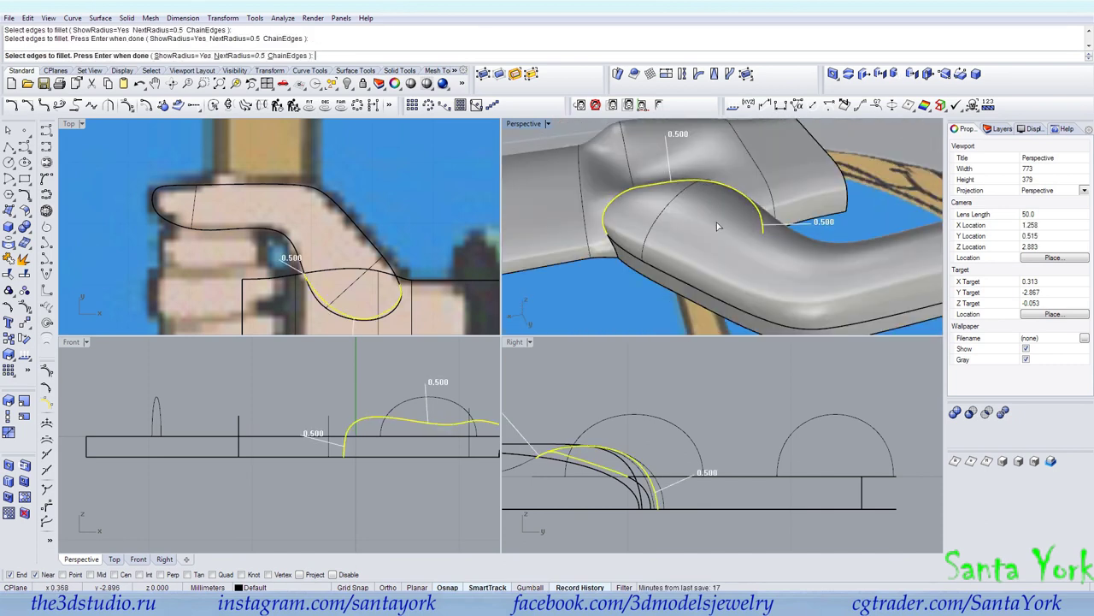
pyautogui.press('Return')
pyautogui.scroll(4, 610, 249)
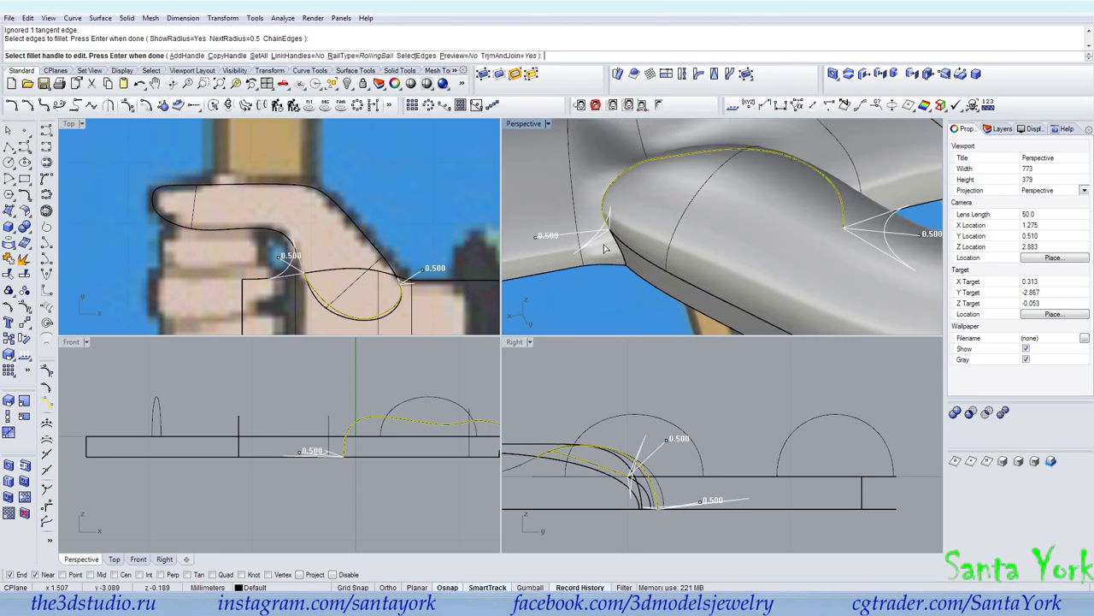
pyautogui.press('Escape')
# Step: Try to fillet the seam between the thumb and the hand with a 0.3 mm radius
pyautogui.press('Return')
pyautogui.write('00.3')
pyautogui.press('Return')
pyautogui.click(607, 229)
pyautogui.moveTo(656, 242); pyautogui.dragTo(760, 296, button='right')
pyautogui.press('Return')
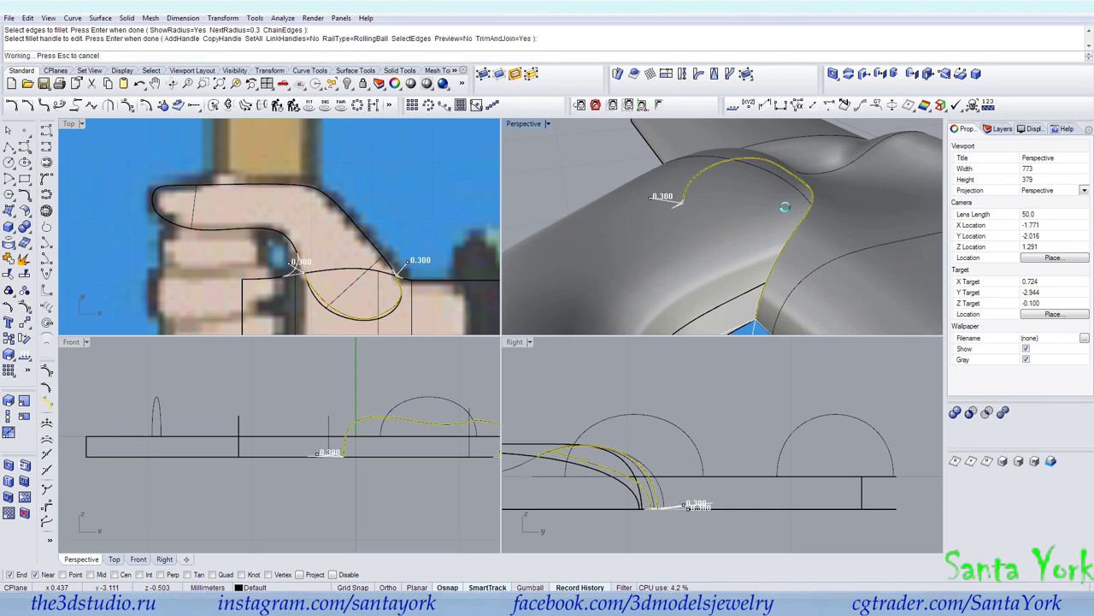
# Step: Examine the filleted thumb and hand from several angles and distances in Rendered display mode
pyautogui.moveTo(746, 168); pyautogui.dragTo(625, 268, button='right')
pyautogui.click(523, 124)
pyautogui.click(554, 178)
pyautogui.moveTo(664, 183); pyautogui.dragTo(681, 275, button='right')
pyautogui.scroll(4, 737, 262)
pyautogui.scroll(-10, 709, 217)
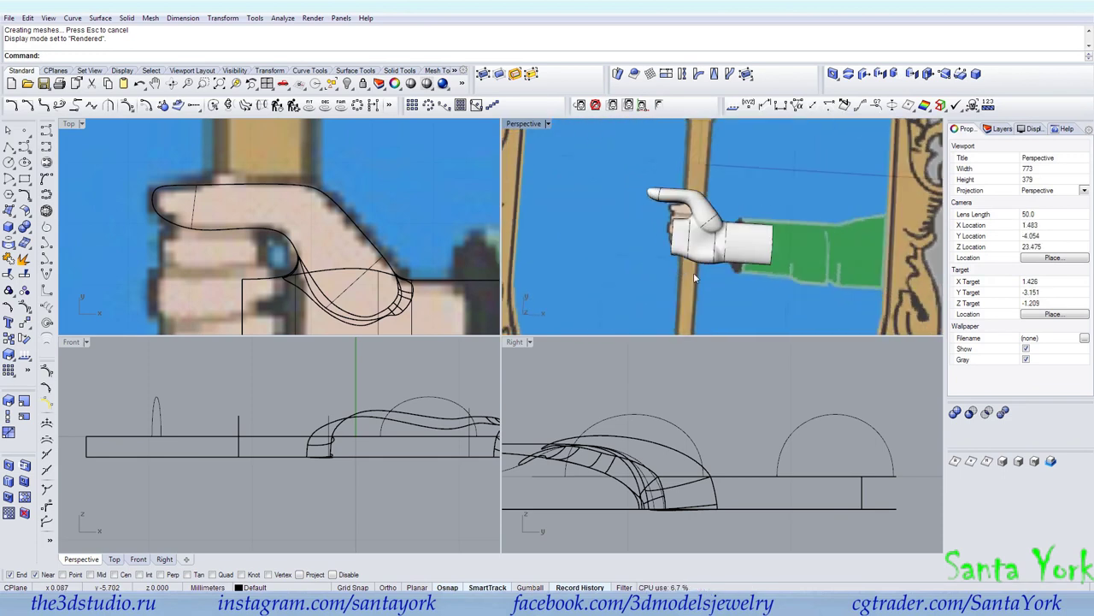
pyautogui.scroll(5, 780, 273)
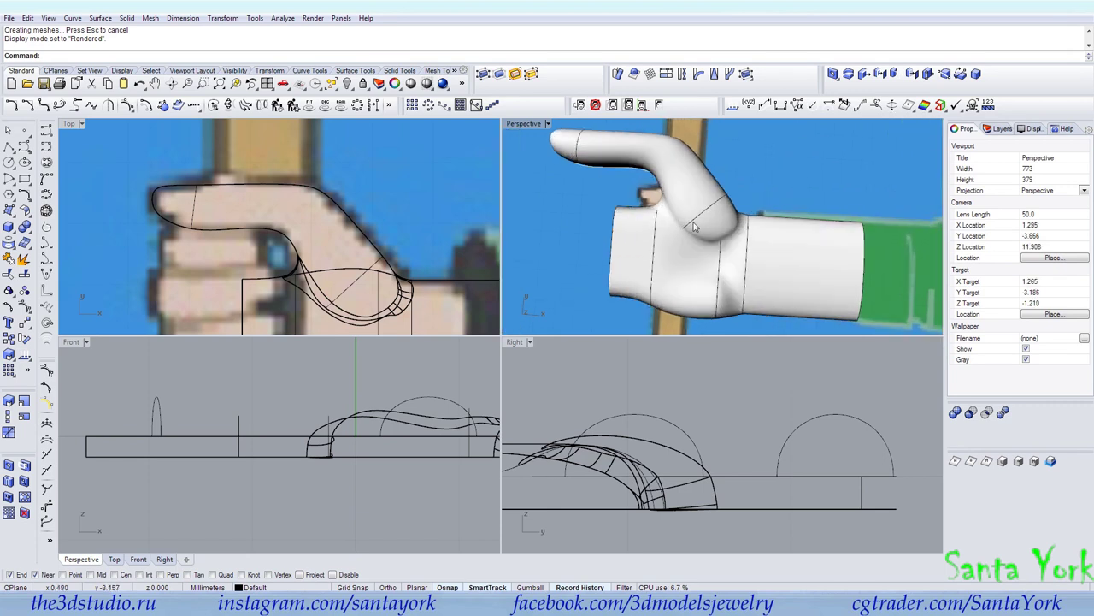
pyautogui.scroll(-10, 784, 254)
pyautogui.scroll(10, 718, 215)
pyautogui.moveTo(718, 216); pyautogui.dragTo(714, 176, button='right')
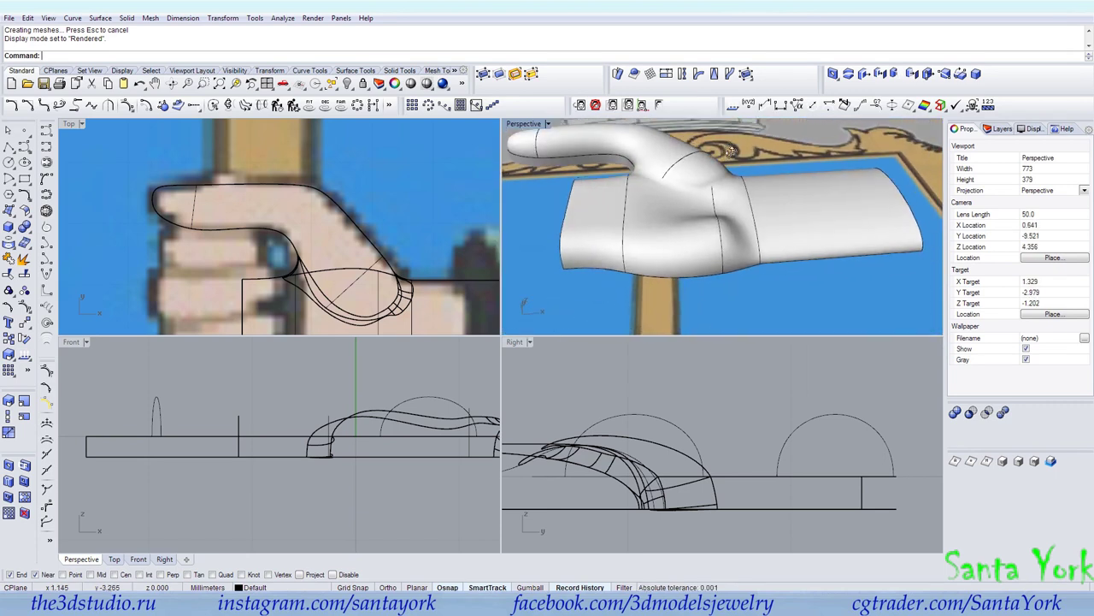
# Step: Undo the thumb and hand work back to before the outline extrusion, and restore the shaded display mode
pyautogui.hotkey('ctrl', 'z')
pyautogui.hotkey('ctrl', 'z')
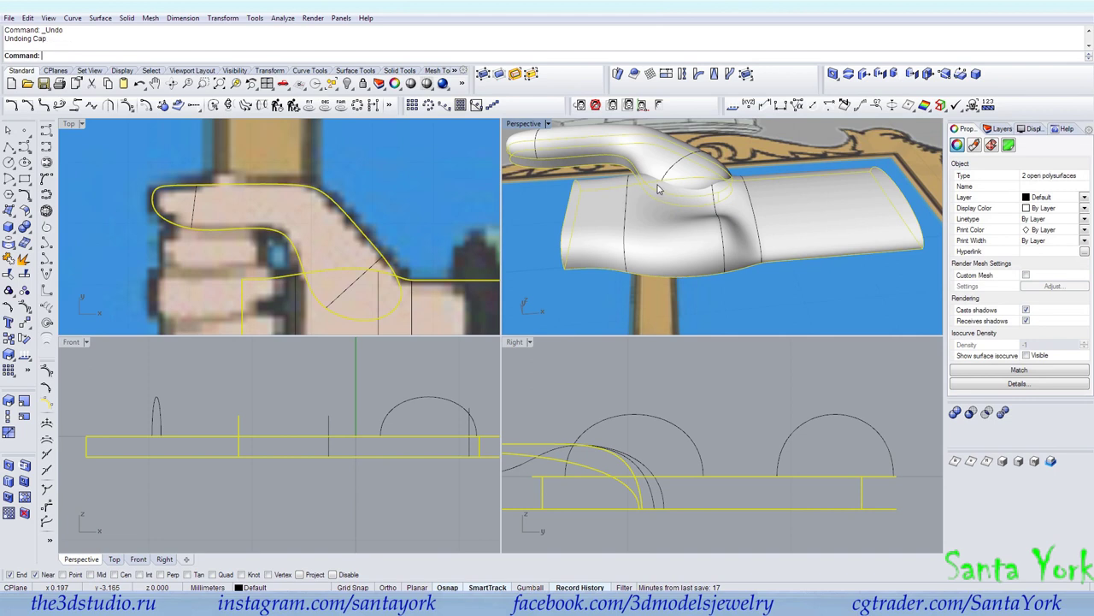
pyautogui.click(527, 125)
pyautogui.click(552, 155)
pyautogui.press('Escape')
pyautogui.moveTo(695, 190); pyautogui.dragTo(751, 220, button='right')
pyautogui.scroll(5, 682, 266)
pyautogui.moveTo(682, 267); pyautogui.dragTo(694, 202, button='right')
pyautogui.click(717, 224)
pyautogui.hotkey('ctrl', 'z')
# Step: Show the palm arch's control points and scale its lower-side top point inward toward the opposite top point
pyautogui.click(660, 182)
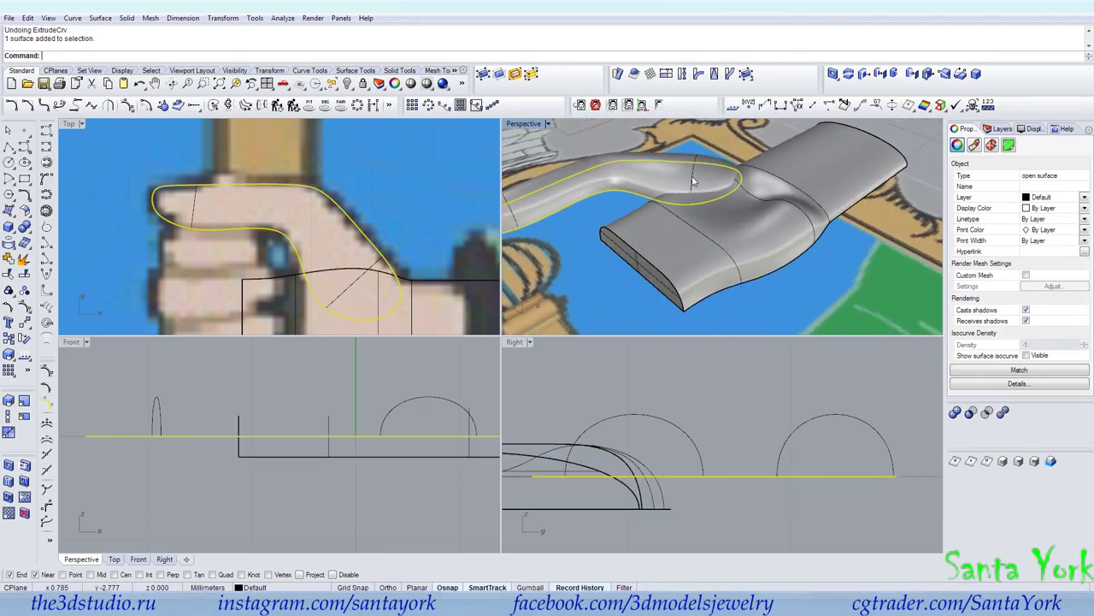
pyautogui.click(693, 182)
pyautogui.click(731, 211)
pyautogui.click(40, 309)
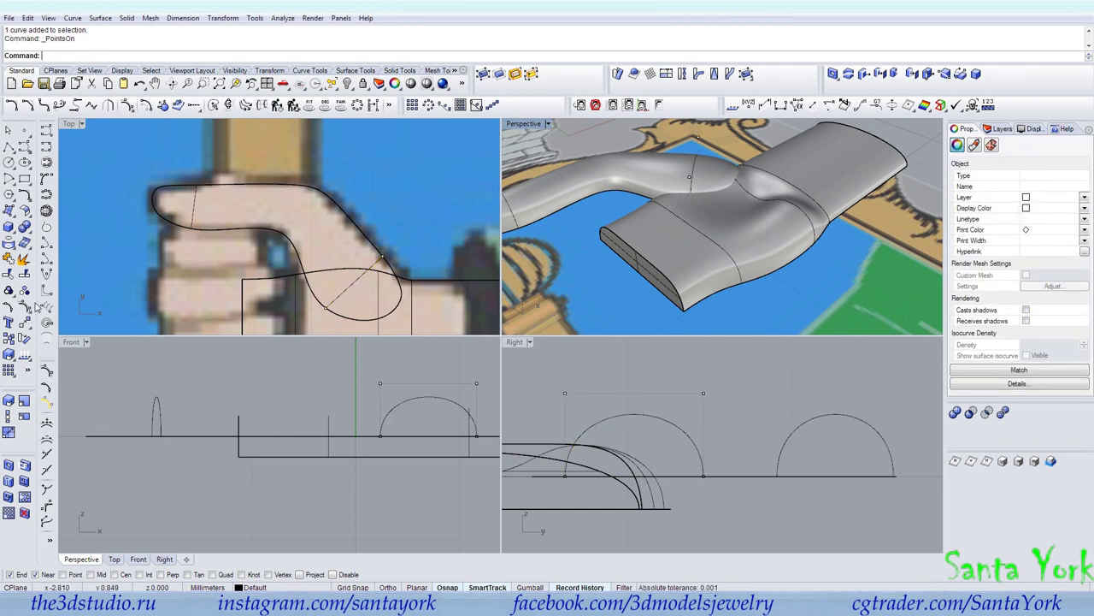
pyautogui.click(597, 259)
pyautogui.click(380, 383)
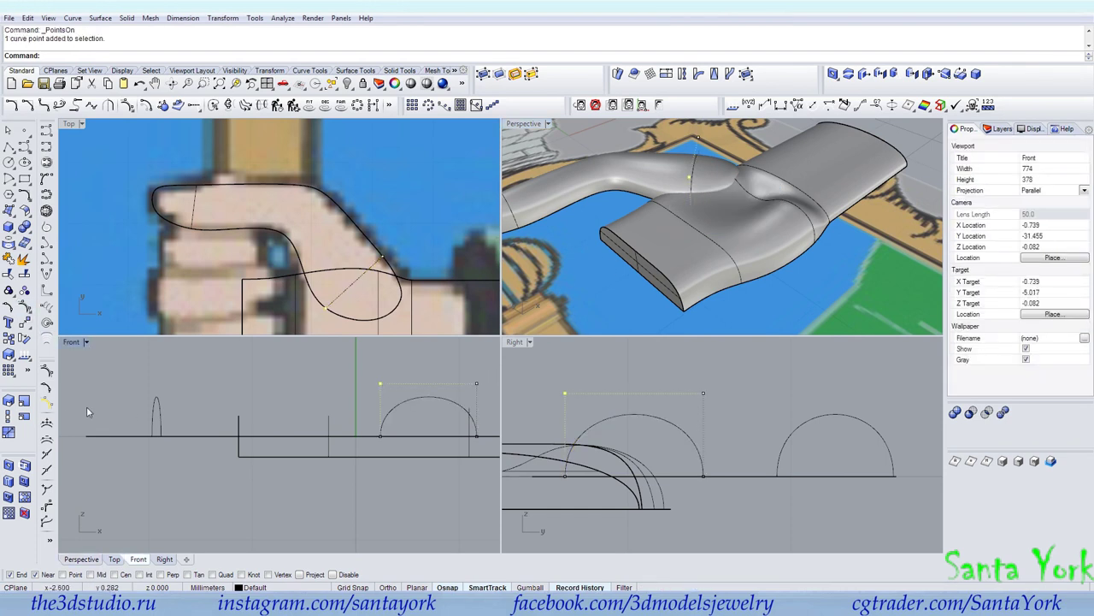
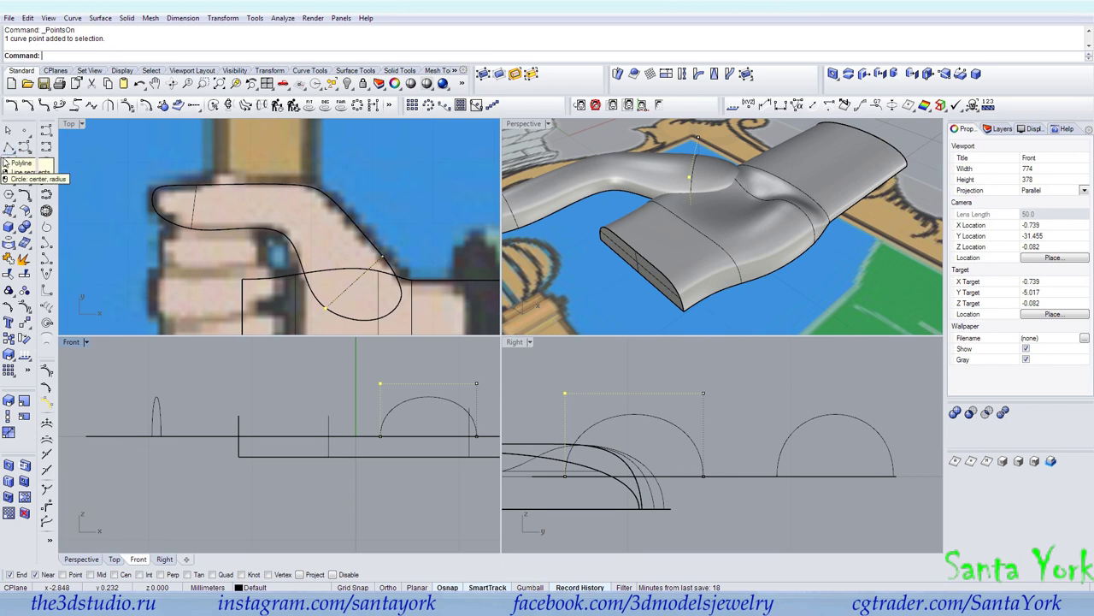
pyautogui.click(13, 415)
pyautogui.click(699, 137)
pyautogui.click(690, 177)
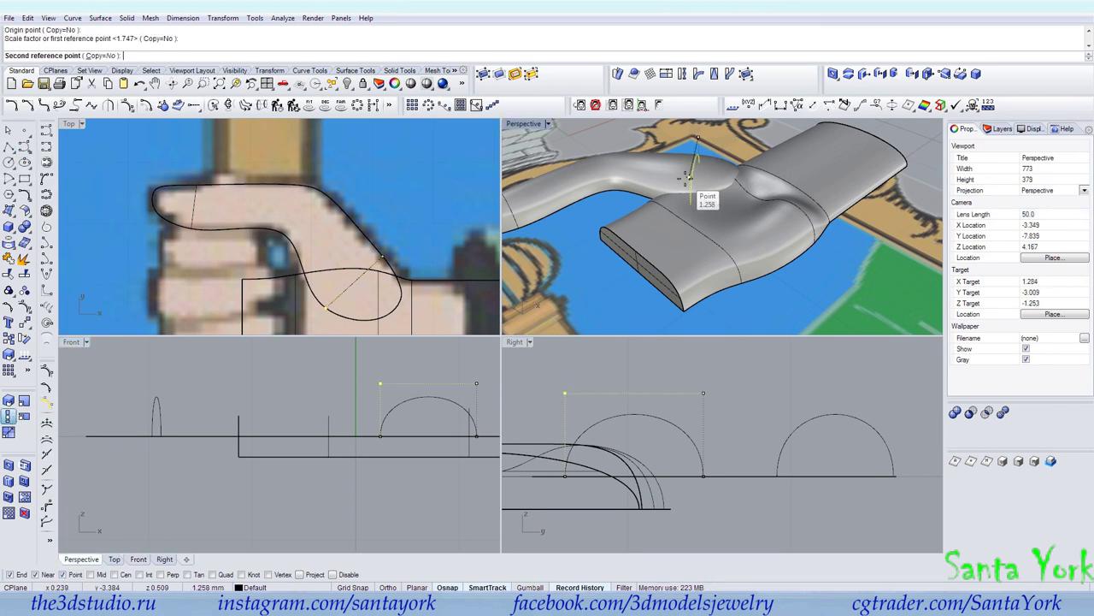
pyautogui.click(691, 181)
# Step: Lower the palm arch's top control point on the thumb's upper-outline side
pyautogui.moveTo(650, 221); pyautogui.dragTo(585, 265, button='right')
pyautogui.moveTo(684, 306); pyautogui.dragTo(707, 193, button='right')
pyautogui.click(704, 186)
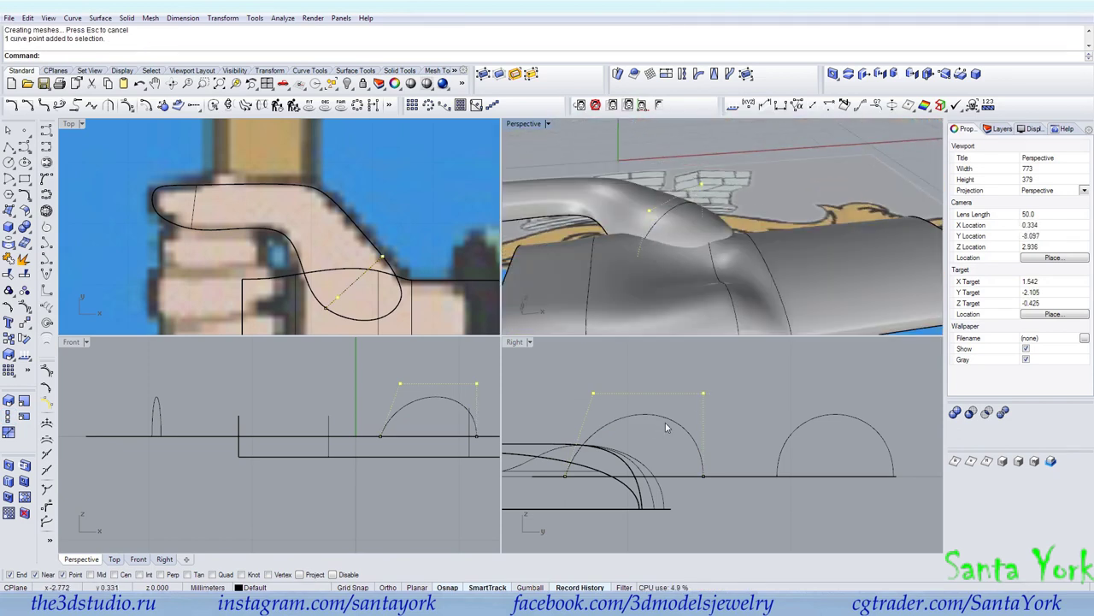
pyautogui.scroll(4, 696, 395)
pyautogui.moveTo(706, 393); pyautogui.dragTo(719, 420)
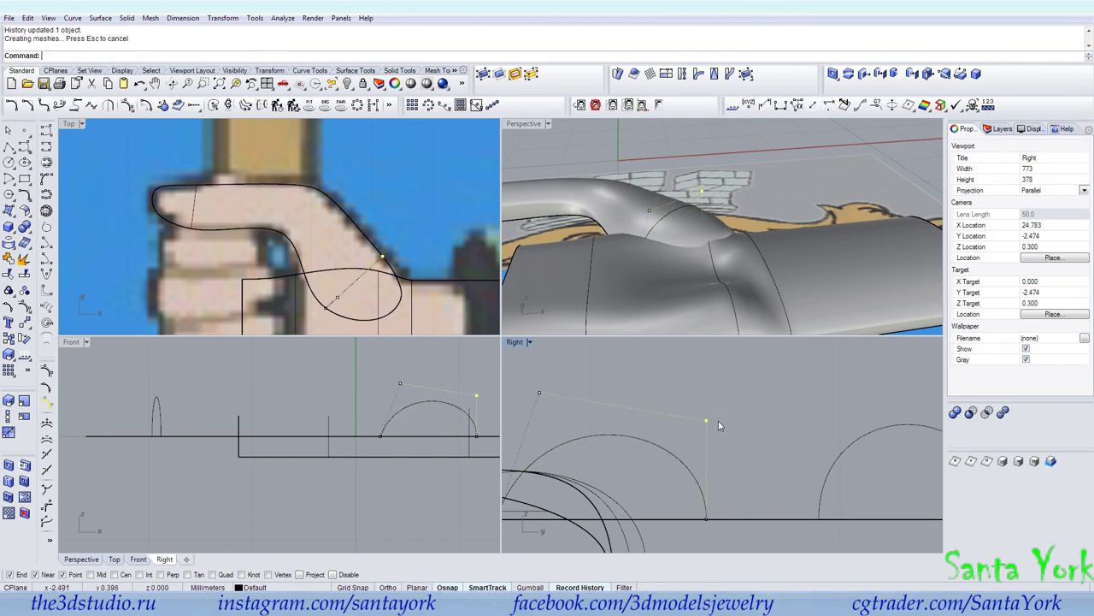
# Step: Undo the lowering and inward scaling of the palm arch's top control points
pyautogui.moveTo(725, 162); pyautogui.dragTo(732, 206, button='right')
pyautogui.hotkey('ctrl', 'z')
pyautogui.hotkey('ctrl', 'z')
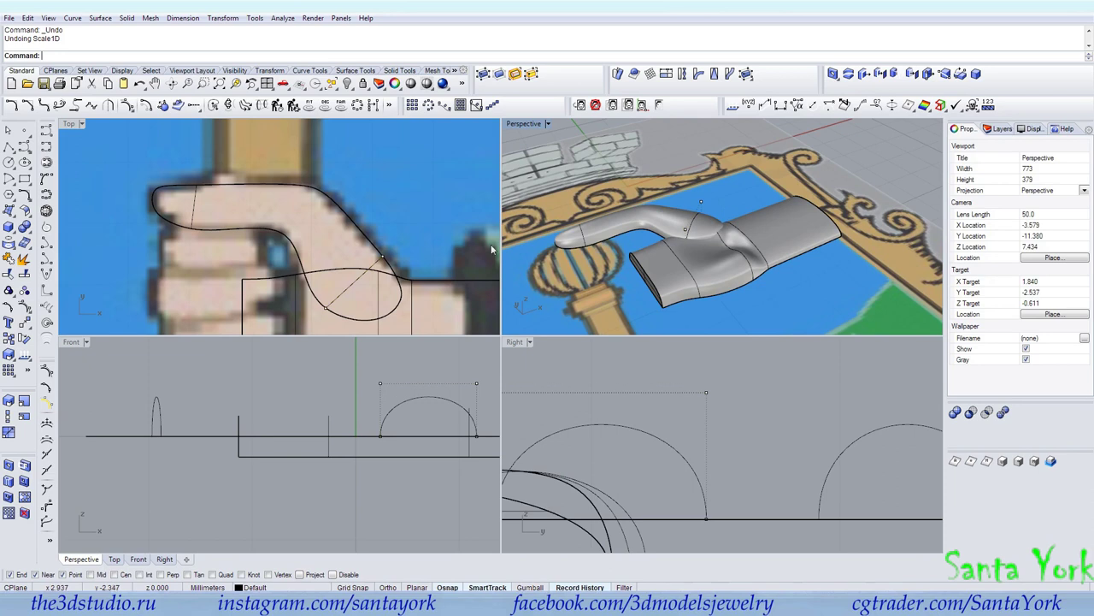
# Step: Draw an interpolated curve from the midpoint of the thumb arch to the midpoint of the palm arch
pyautogui.click(27, 161)
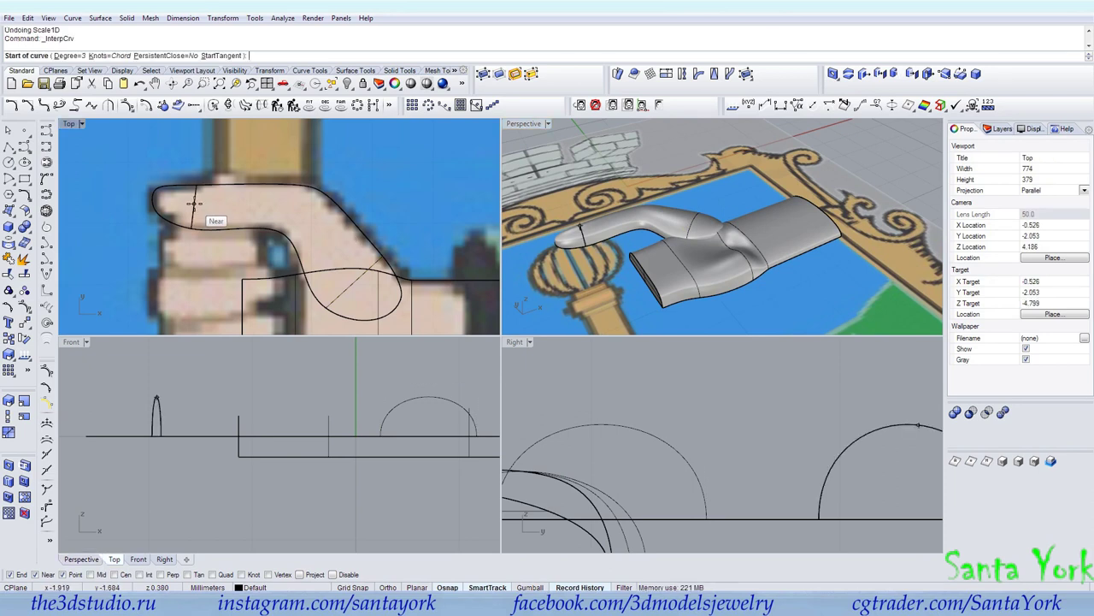
pyautogui.click(94, 574)
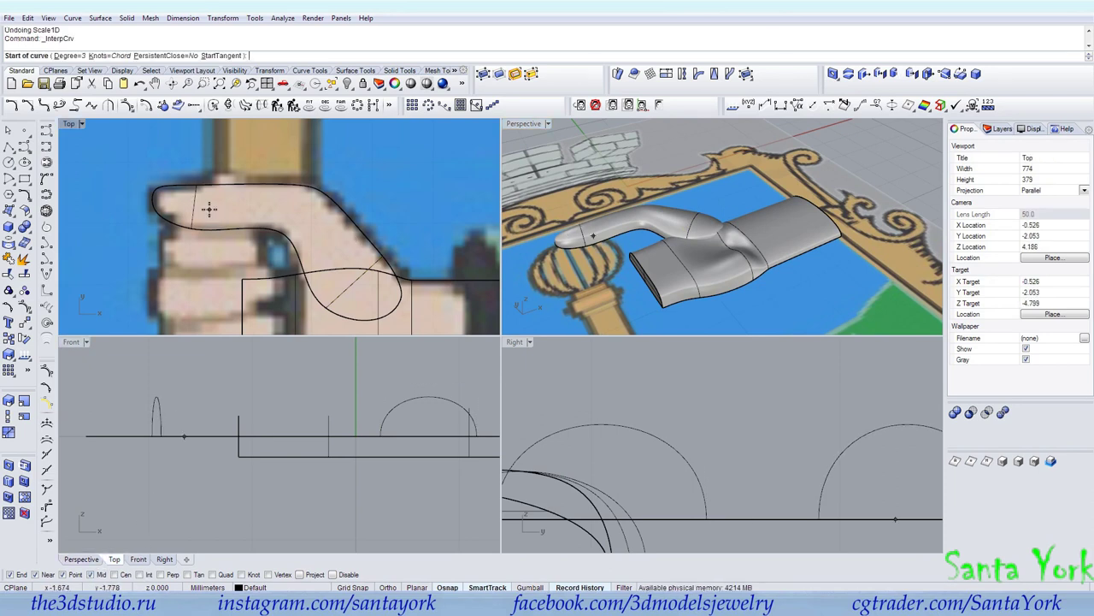
pyautogui.click(194, 209)
pyautogui.click(353, 282)
pyautogui.rightClick(351, 279)
# Step: Rebuild the connecting curve with 6 points at degree 3 and show its control points
pyautogui.click(312, 263)
pyautogui.click(277, 106)
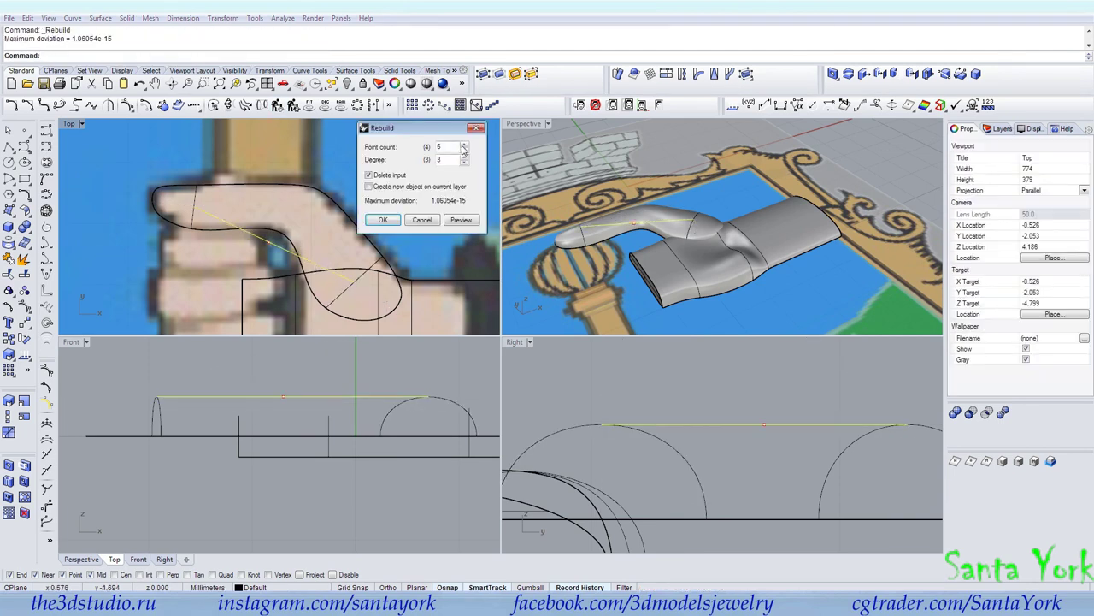
pyautogui.click(383, 220)
pyautogui.press('F10')
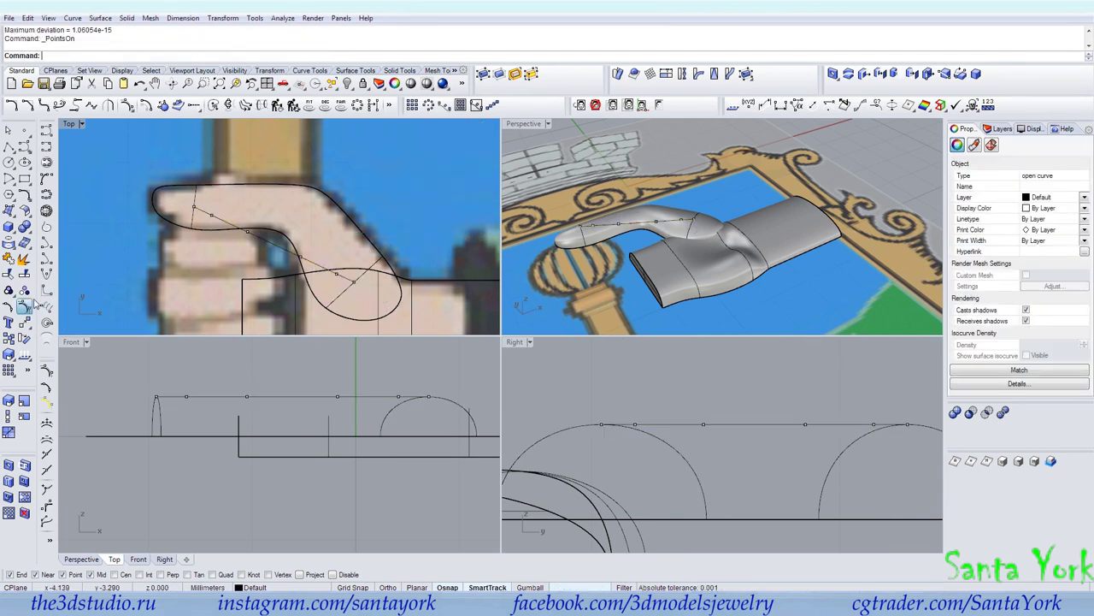
# Step: Move the connecting curve's inner control points so it bends along the centre of the thumb outline as a spine
pyautogui.scroll(2, 212, 218)
pyautogui.moveTo(212, 218); pyautogui.dragTo(265, 203)
pyautogui.moveTo(266, 242); pyautogui.dragTo(327, 203)
pyautogui.moveTo(354, 282); pyautogui.dragTo(403, 284)
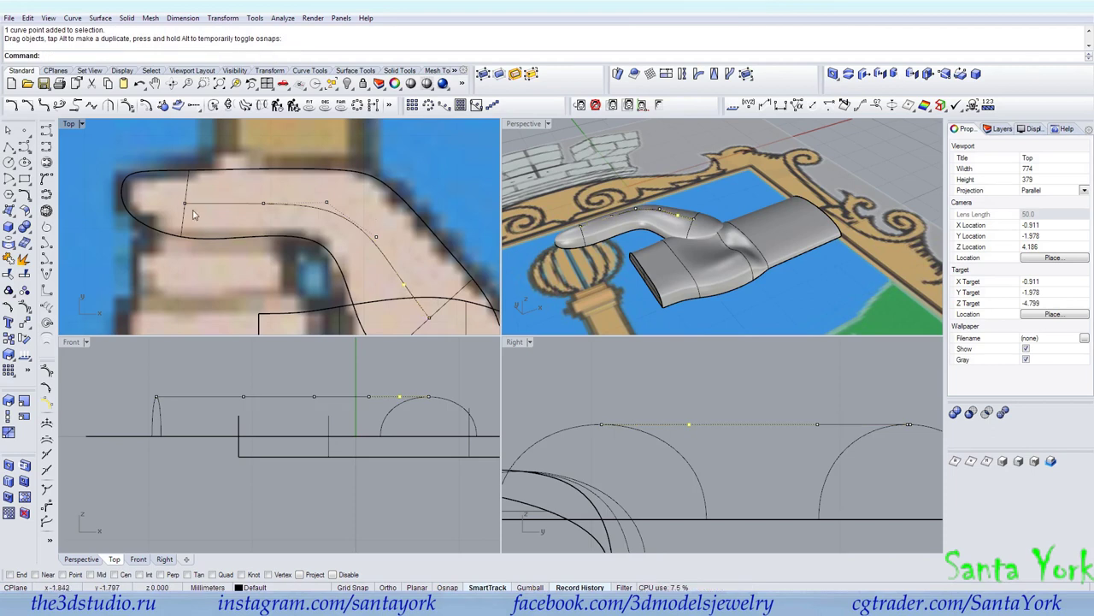
# Step: Draw a straight interpolated segment from the thumb arch's top to the outline's end at the thumb tip
pyautogui.click(47, 149)
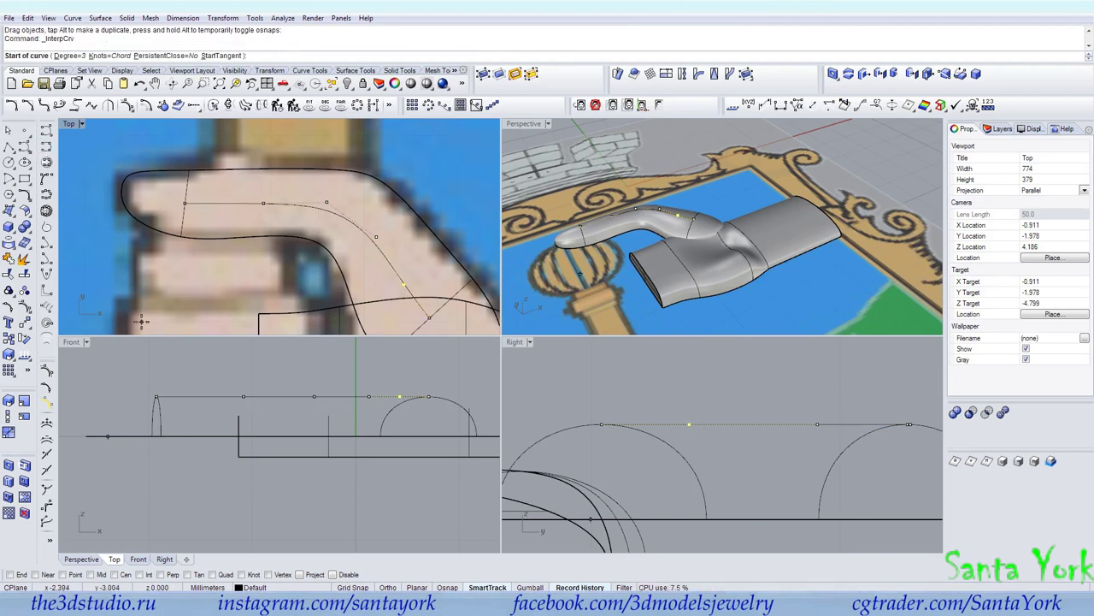
pyautogui.click(154, 203)
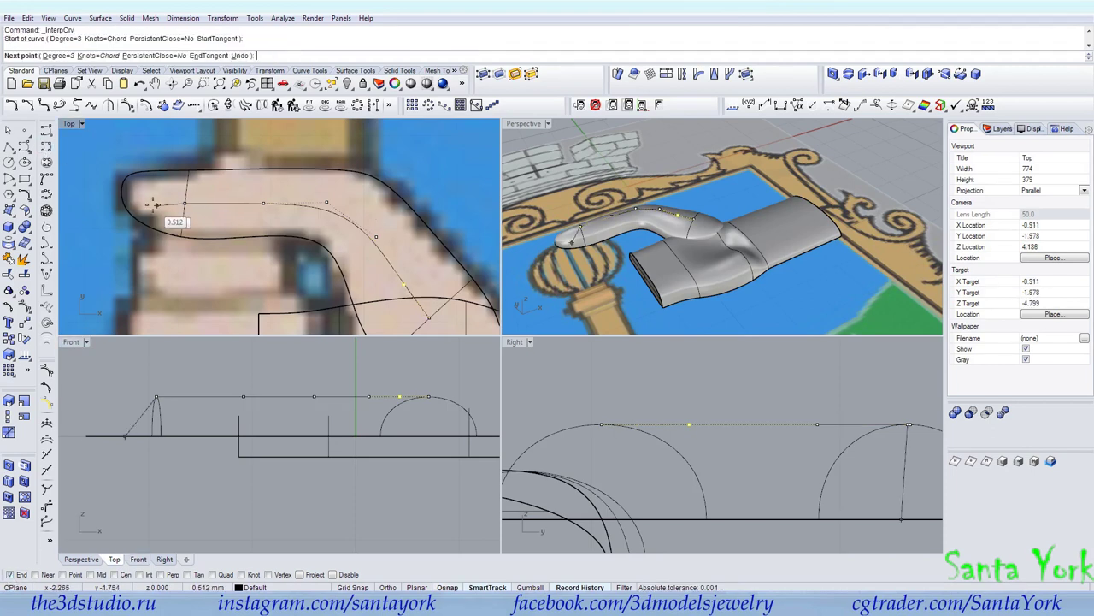
pyautogui.click(122, 187)
pyautogui.rightClick(184, 164)
# Step: Draw a second segment from the palm arch's top to the outline's rounded palm end
pyautogui.scroll(-6, 200, 161)
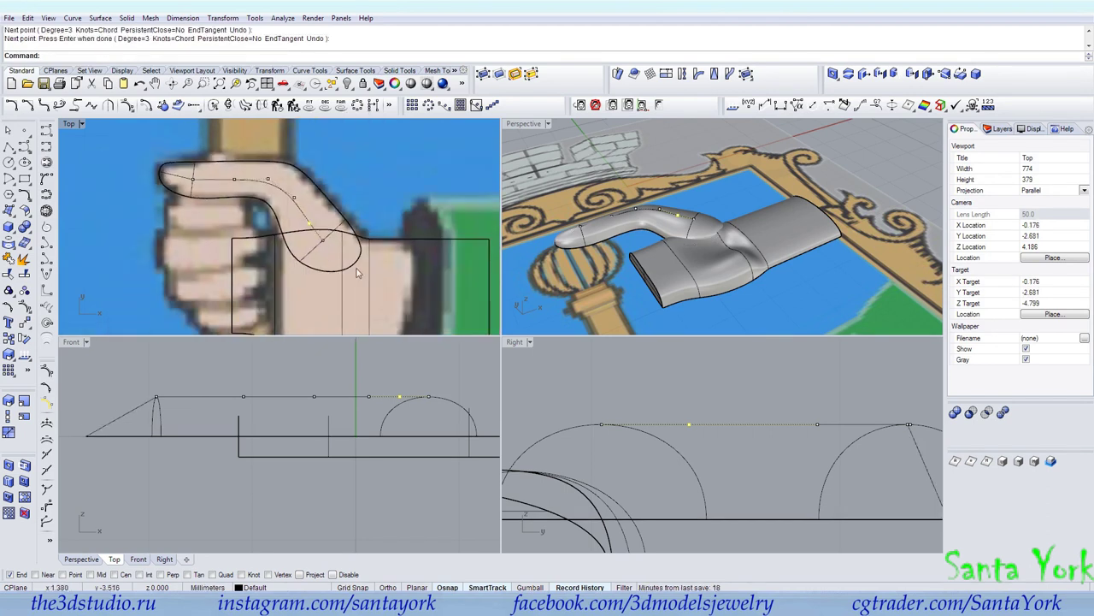
pyautogui.scroll(4, 360, 272)
pyautogui.rightClick(332, 248)
pyautogui.click(305, 226)
pyautogui.click(353, 267)
pyautogui.press('Return')
# Step: Delete the old thumb surface, and join the spine and its two end segments into one curve with control points shown
pyautogui.click(658, 227)
pyautogui.press('Delete')
pyautogui.scroll(5, 578, 238)
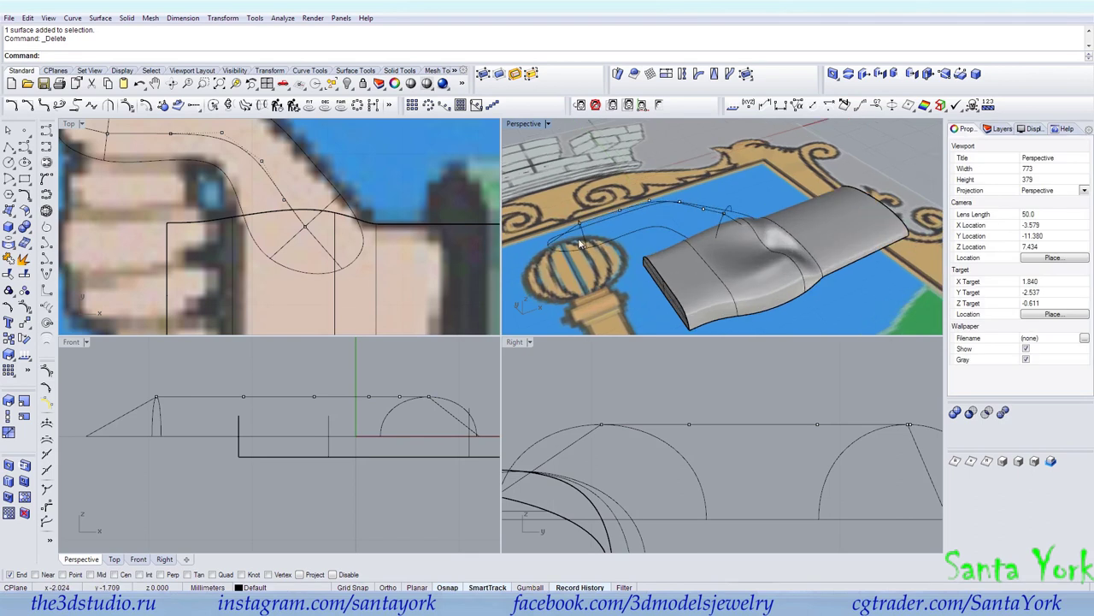
pyautogui.click(570, 208)
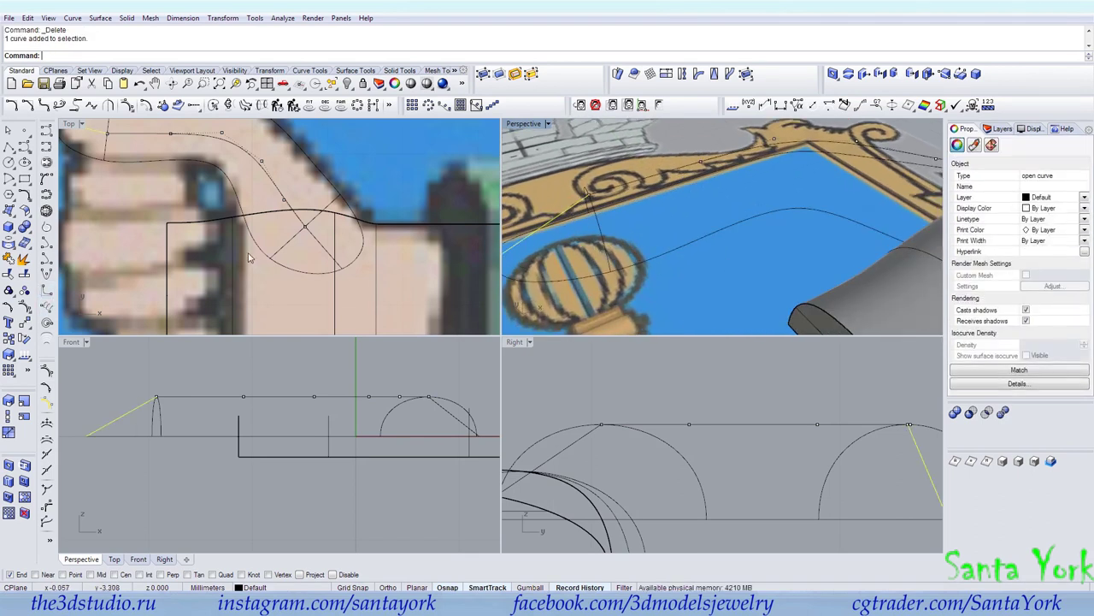
pyautogui.click(312, 238)
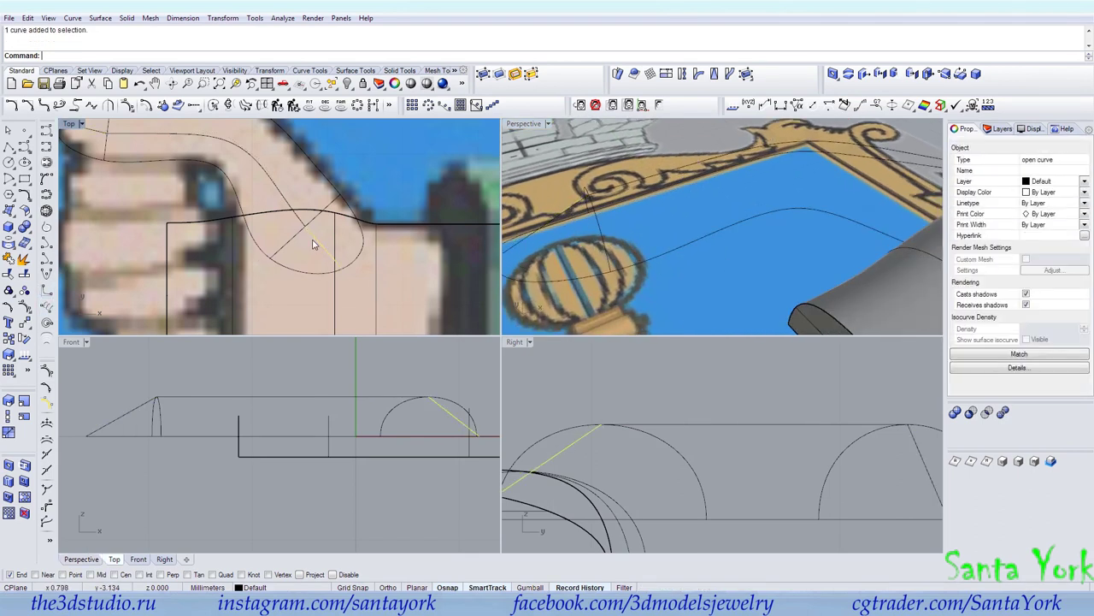
pyautogui.hotkey('ctrl', 'j')
pyautogui.click(263, 169)
pyautogui.moveTo(255, 177); pyautogui.dragTo(285, 200, button='right')
pyautogui.click(116, 152)
pyautogui.rightClick(113, 154)
pyautogui.click(25, 275)
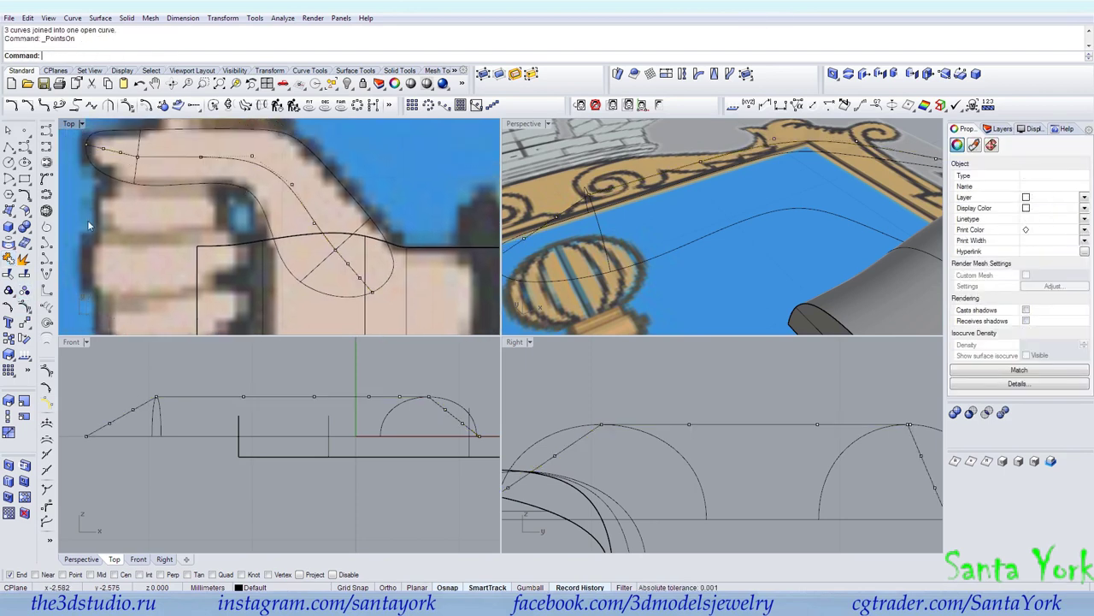
# Step: Round the spine's thumb-tip end by moving its two control points level with the arch top and directly above the tip
pyautogui.click(140, 160)
pyautogui.scroll(3, 139, 160)
pyautogui.scroll(4, 140, 159)
pyautogui.moveTo(139, 160); pyautogui.dragTo(80, 157)
pyautogui.moveTo(82, 157); pyautogui.dragTo(283, 198, button='right')
pyautogui.click(221, 168)
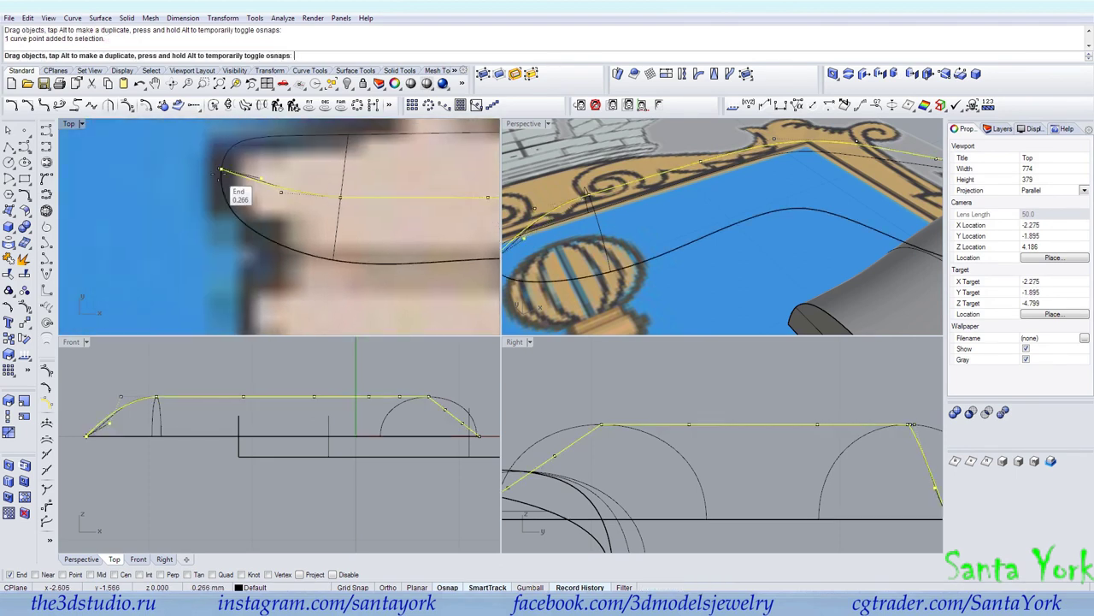
pyautogui.moveTo(94, 436); pyautogui.dragTo(119, 412)
# Step: Round the spine's palm end by extending its upper control point horizontally and placing the next one directly above the end point
pyautogui.click(429, 396)
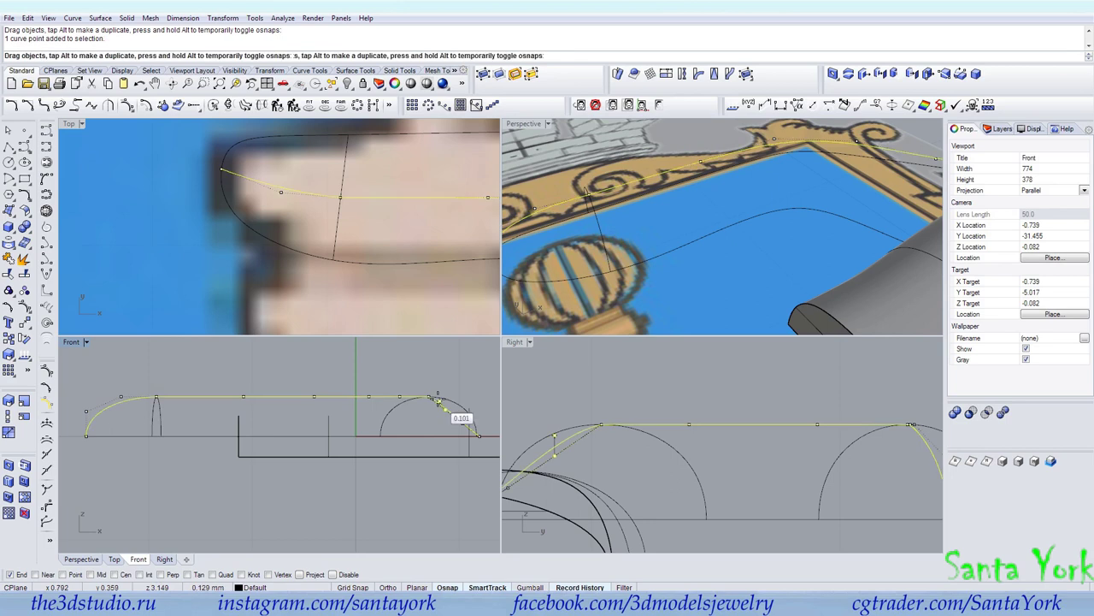
pyautogui.scroll(-3, 298, 188)
pyautogui.scroll(3, 338, 176)
pyautogui.moveTo(343, 173); pyautogui.dragTo(413, 254)
pyautogui.moveTo(468, 448); pyautogui.dragTo(402, 459, button='right')
pyautogui.scroll(4, 411, 450)
pyautogui.moveTo(415, 445); pyautogui.dragTo(411, 401)
# Step: Select the thumb's outline curves, both arches and the spine, and show their control points
pyautogui.moveTo(593, 255); pyautogui.dragTo(640, 243, button='right')
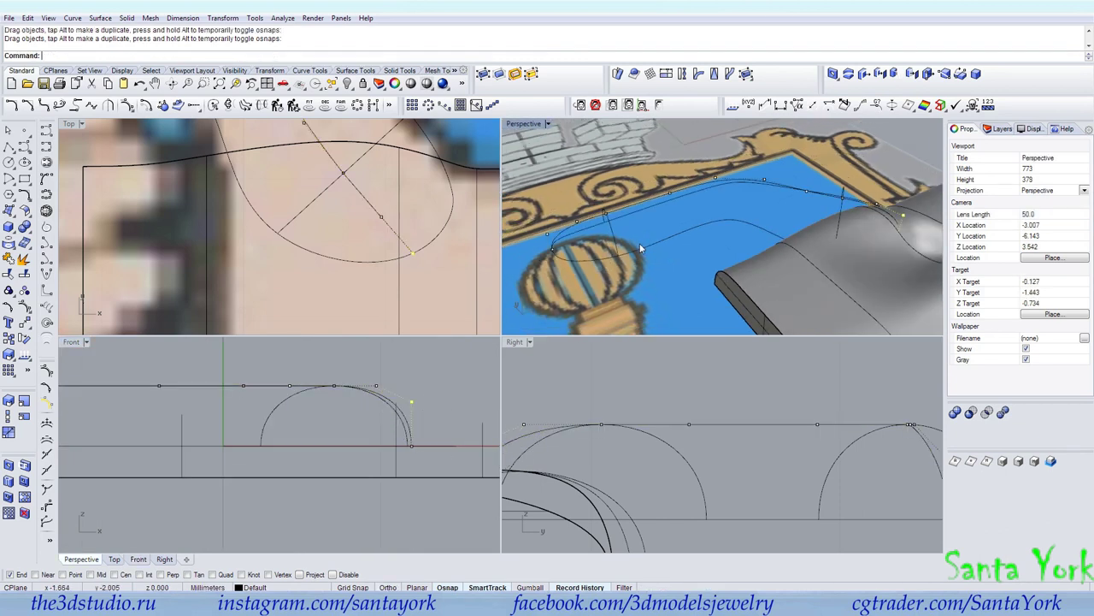
pyautogui.click(645, 247)
pyautogui.keyDown('shift'); pyautogui.click(633, 202); pyautogui.keyUp('shift')
pyautogui.keyDown('shift'); pyautogui.click(637, 208); pyautogui.keyUp('shift')
pyautogui.keyDown('shift'); pyautogui.click(610, 229); pyautogui.keyUp('shift')
pyautogui.keyDown('shift'); pyautogui.click(843, 211); pyautogui.keyUp('shift')
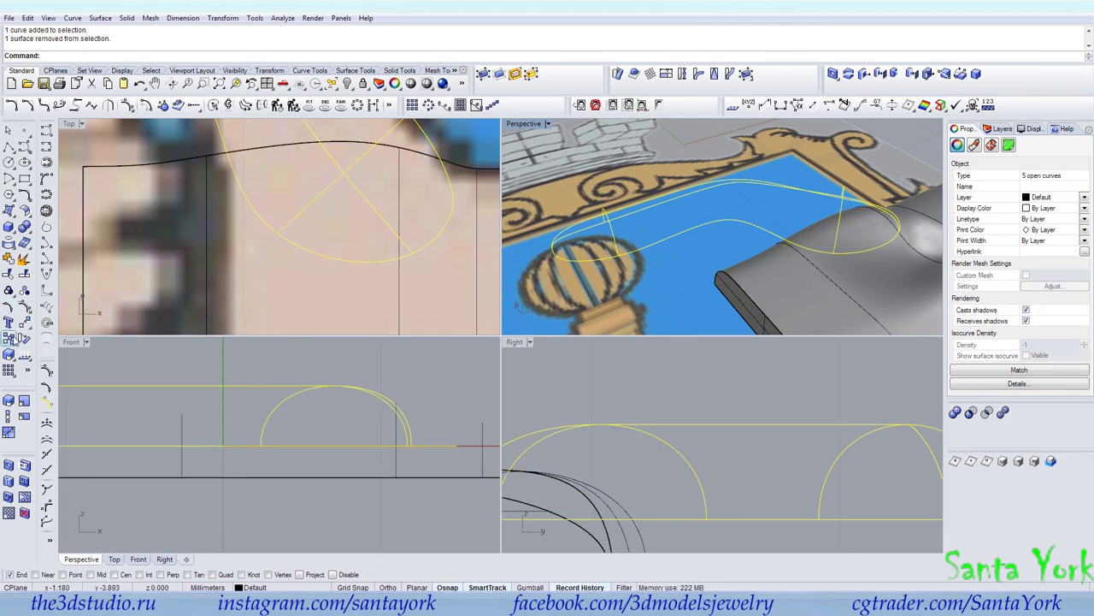
pyautogui.moveTo(710, 216); pyautogui.dragTo(683, 188, button='right')
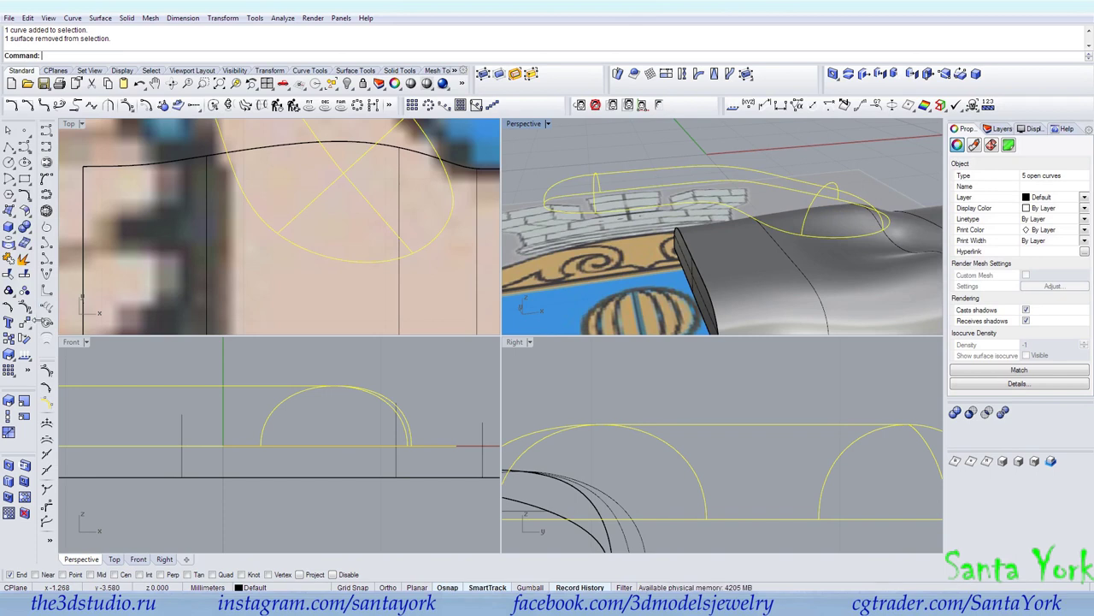
pyautogui.moveTo(619, 241); pyautogui.dragTo(692, 232, button='right')
pyautogui.keyDown('ctrl'); pyautogui.click(704, 188); pyautogui.keyUp('ctrl')
pyautogui.keyDown('shift'); pyautogui.click(681, 188); pyautogui.keyUp('shift')
pyautogui.press('F10')
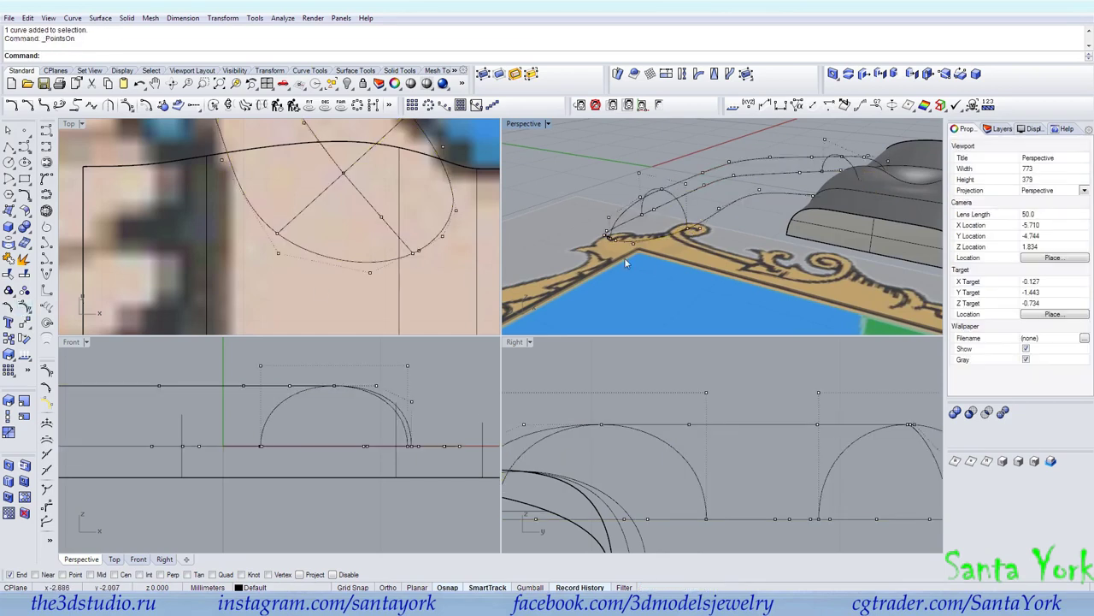
# Step: Lower all base control points of the thumb curves by 0.2 to the level of the hand's base
pyautogui.scroll(-5, 487, 439)
pyautogui.moveTo(122, 455); pyautogui.dragTo(465, 455)
pyautogui.scroll(3, 467, 443)
pyautogui.write('0.2')
pyautogui.scroll(-3, 411, 393)
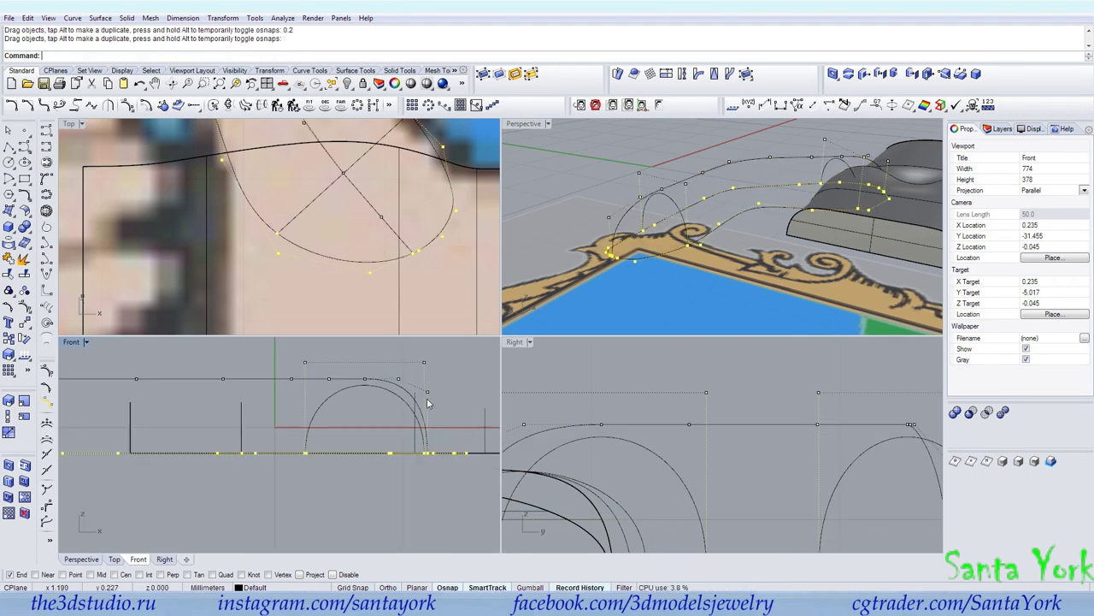
# Step: Raise the top control points of the palm arch and the thumb arch so both arches meet the spine again
pyautogui.moveTo(316, 361); pyautogui.dragTo(425, 356)
pyautogui.scroll(3, 426, 370)
pyautogui.scroll(-5, 434, 392)
pyautogui.scroll(4, 261, 373)
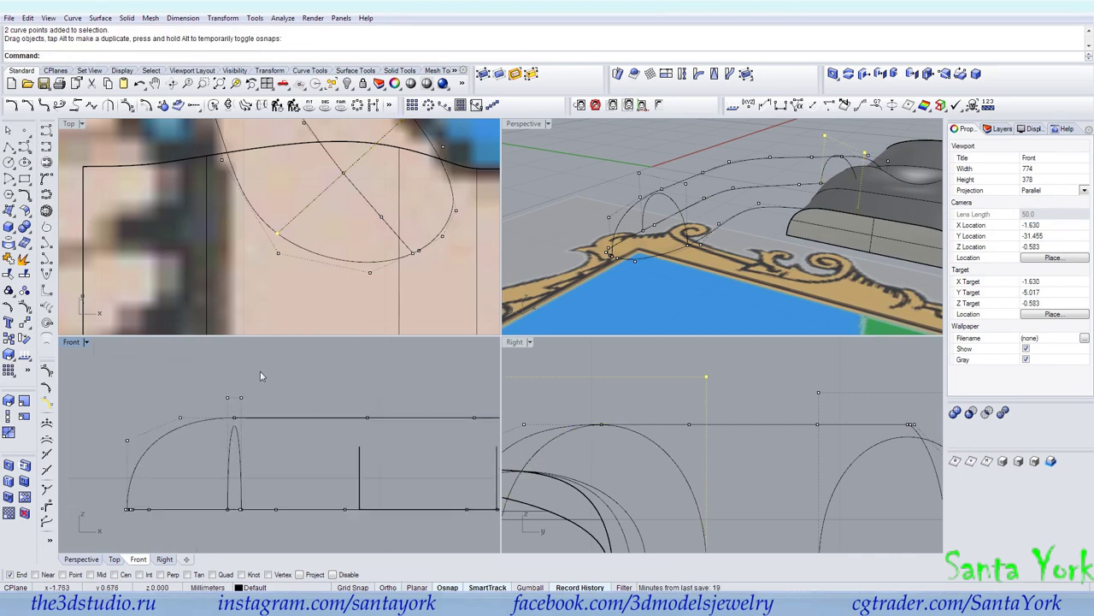
pyautogui.moveTo(279, 396); pyautogui.dragTo(279, 397)
pyautogui.scroll(2, 194, 397)
pyautogui.moveTo(183, 379); pyautogui.dragTo(261, 378)
pyautogui.scroll(2, 248, 399)
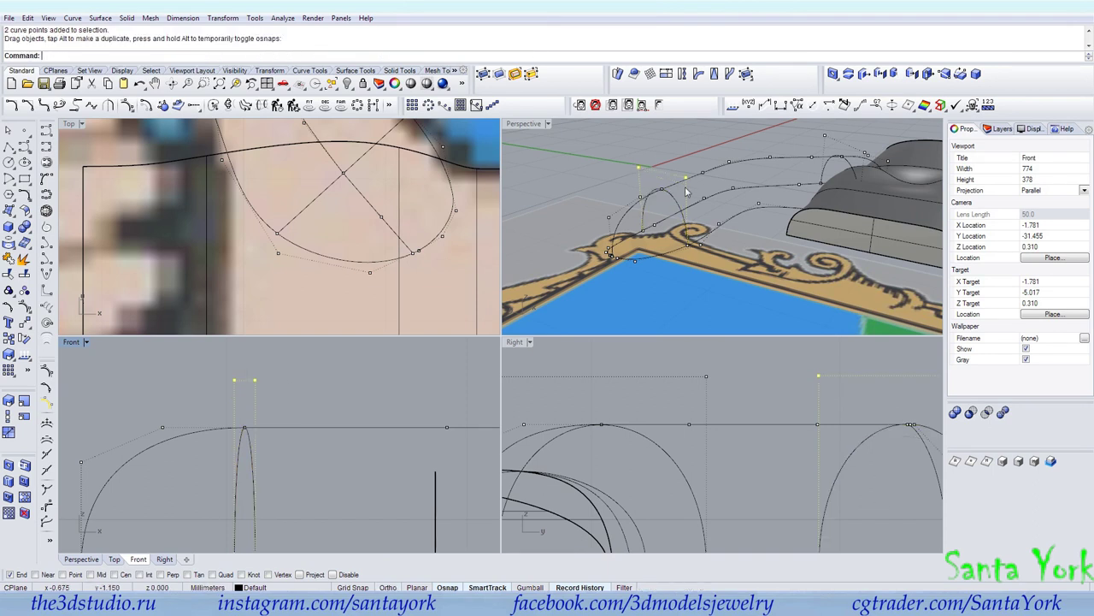
# Step: Create a network surface from the five thumb curves with 0.01 tolerances and Position edge matching, previewing it first
pyautogui.click(715, 227)
pyautogui.keyDown('shift'); pyautogui.click(677, 184); pyautogui.keyUp('shift')
pyautogui.keyDown('shift'); pyautogui.click(693, 209); pyautogui.keyUp('shift')
pyautogui.keyDown('shift'); pyautogui.click(680, 214); pyautogui.keyUp('shift')
pyautogui.keyDown('shift'); pyautogui.click(825, 169); pyautogui.keyUp('shift')
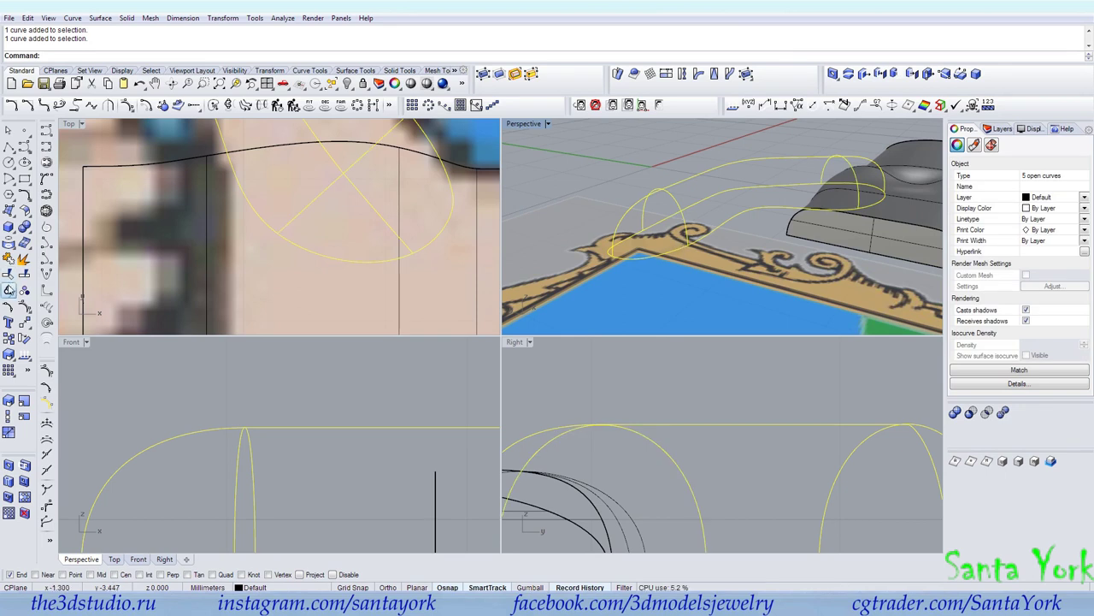
pyautogui.click(100, 18)
pyautogui.click(104, 96)
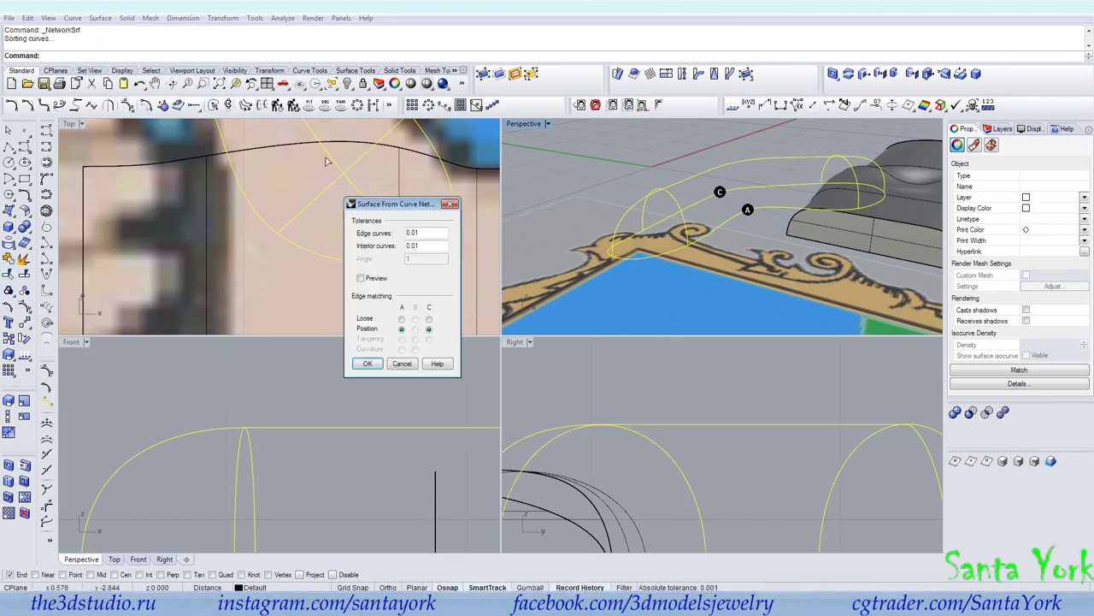
pyautogui.click(360, 278)
pyautogui.click(366, 363)
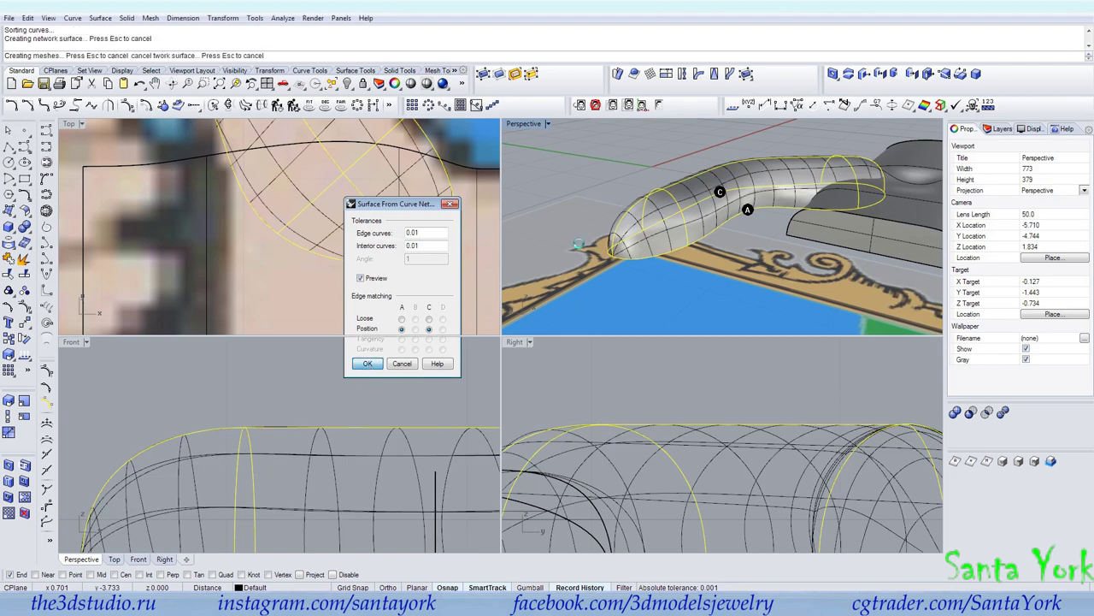
# Step: Turn off the surface isocurve display for the new thumb surface
pyautogui.moveTo(736, 230); pyautogui.dragTo(659, 250, button='right')
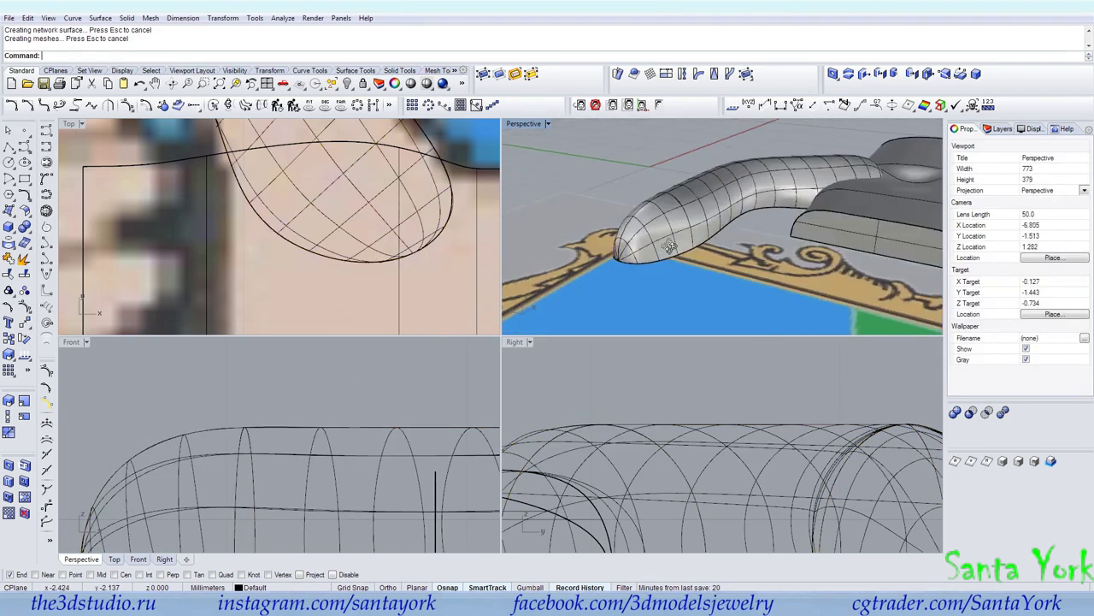
pyautogui.click(680, 224)
pyautogui.click(1029, 356)
pyautogui.click(774, 240)
pyautogui.moveTo(774, 240); pyautogui.dragTo(717, 282, button='right')
pyautogui.scroll(-5, 711, 206)
# Step: Cap the open base of the thumb surface, and try to cap the hand surface
pyautogui.click(714, 231)
pyautogui.click(24, 228)
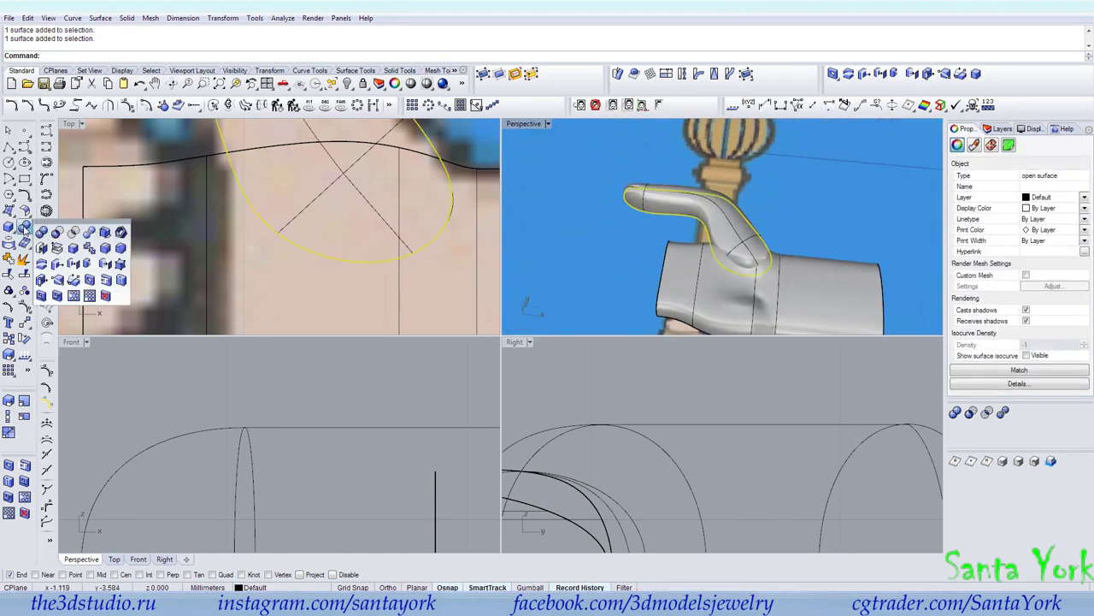
pyautogui.click(41, 248)
pyautogui.click(676, 284)
pyautogui.press('Return')
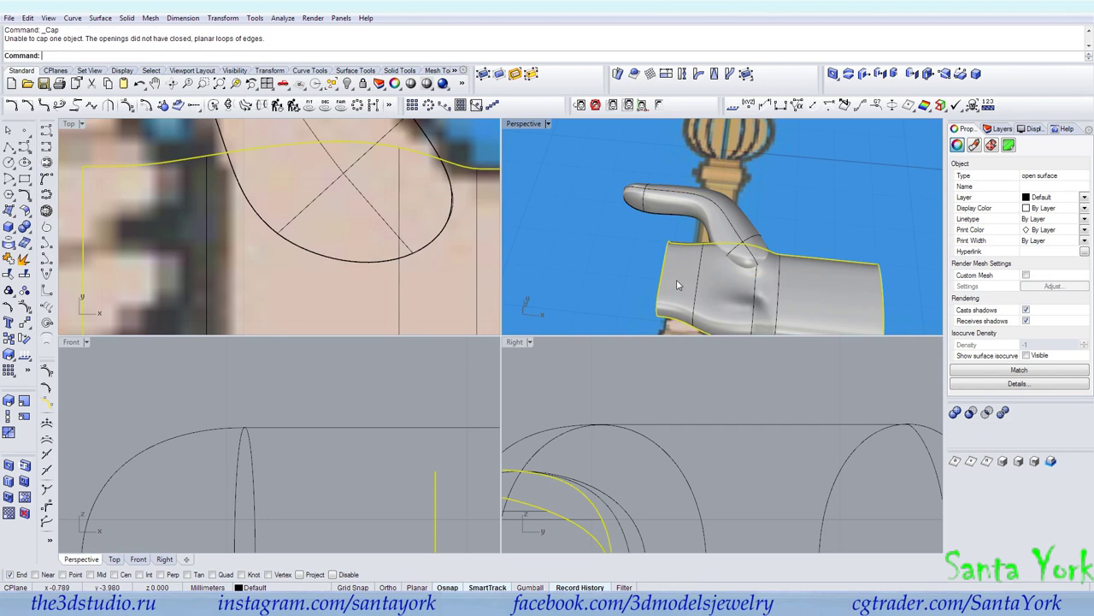
# Step: Join the hand surface with its two end surfaces and cap the open base into a solid
pyautogui.click(9, 258)
pyautogui.moveTo(717, 281); pyautogui.dragTo(710, 134, button='right')
pyautogui.click(904, 194)
pyautogui.press('Return')
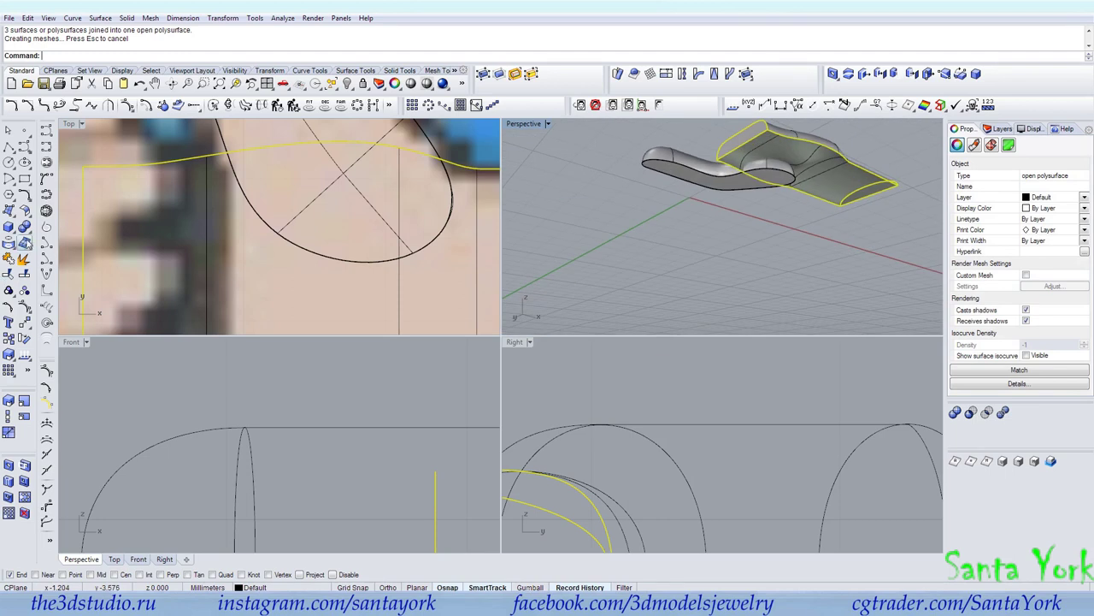
pyautogui.click(26, 243)
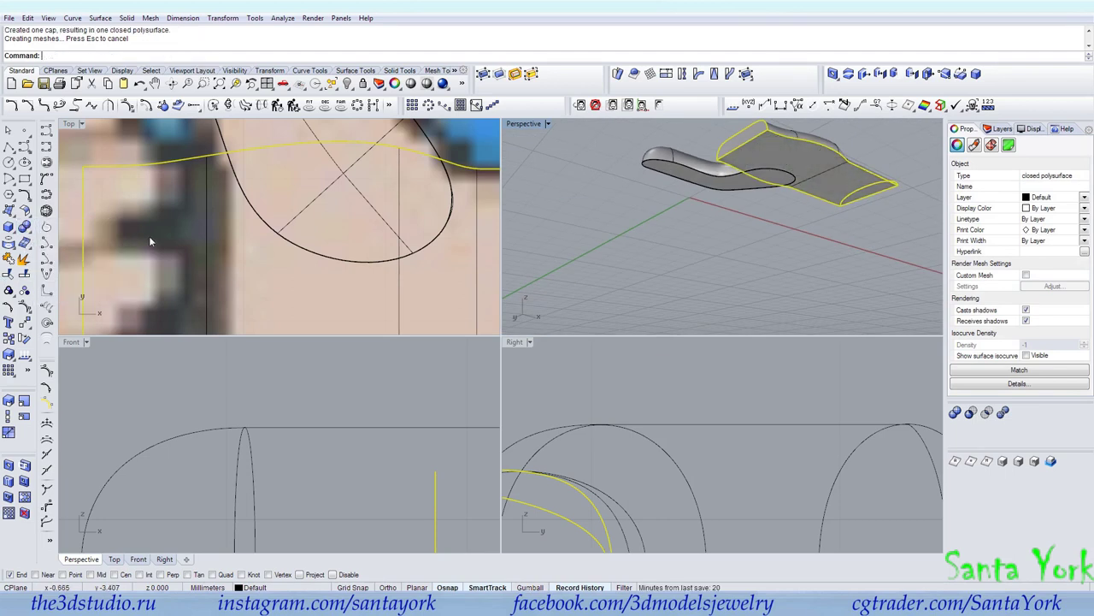
# Step: Combine the thumb and hand solids with a Boolean union
pyautogui.click(24, 229)
pyautogui.click(766, 161)
pyautogui.click(764, 181)
pyautogui.press('Return')
pyautogui.click(754, 182)
pyautogui.moveTo(753, 197); pyautogui.dragTo(742, 323, button='right')
pyautogui.click(814, 172)
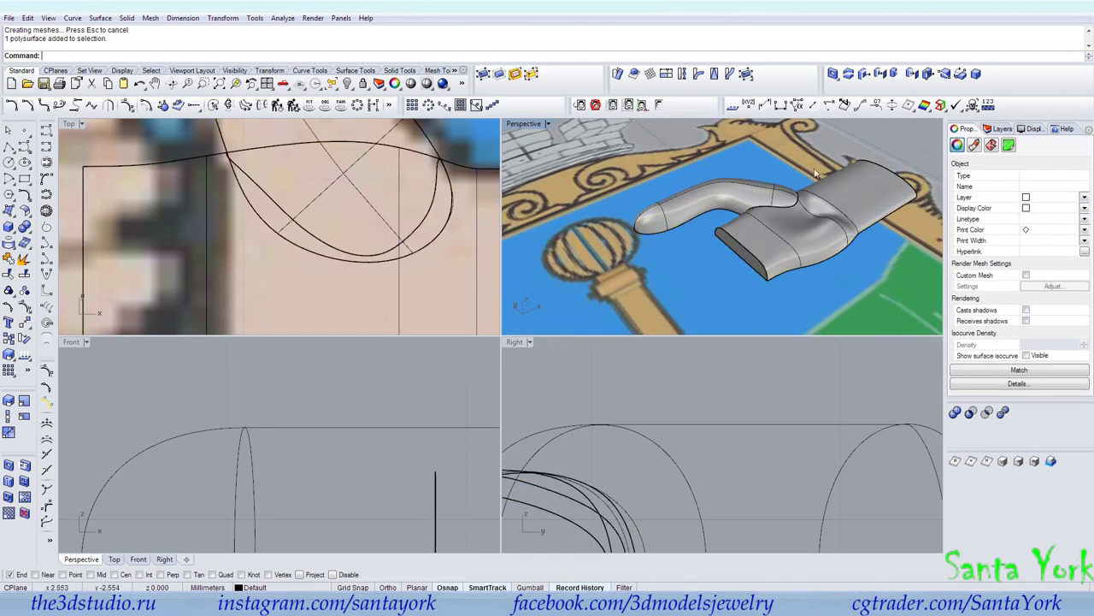
pyautogui.press('Escape')
# Step: Start an edge fillet with a 0.6 mm radius on the seam between the thumb and the hand
pyautogui.scroll(5, 727, 207)
pyautogui.click(24, 228)
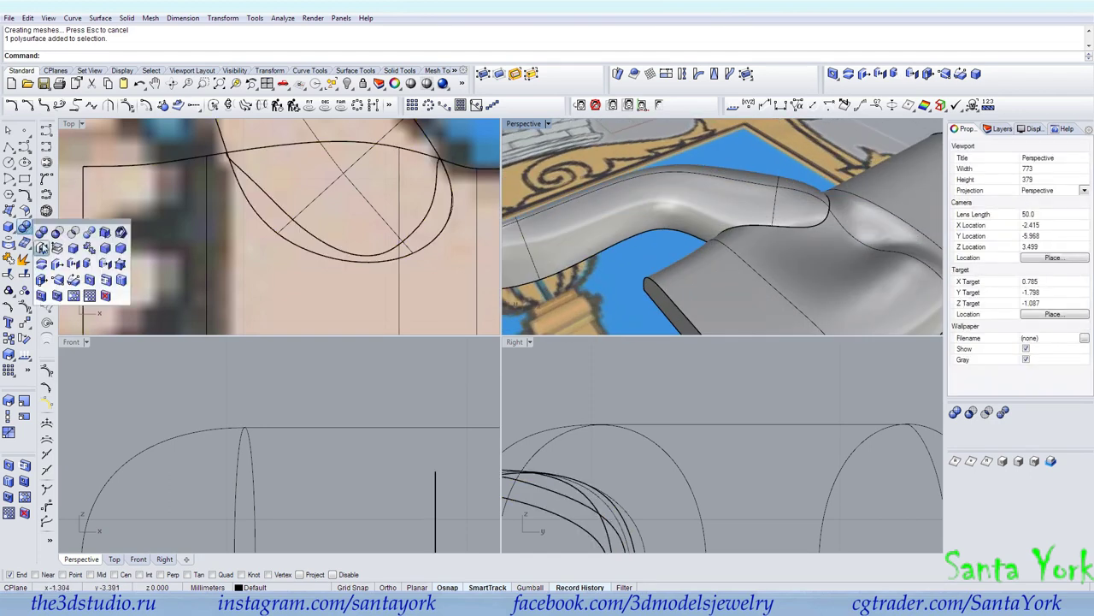
pyautogui.click(103, 251)
pyautogui.click(25, 228)
pyautogui.click(103, 251)
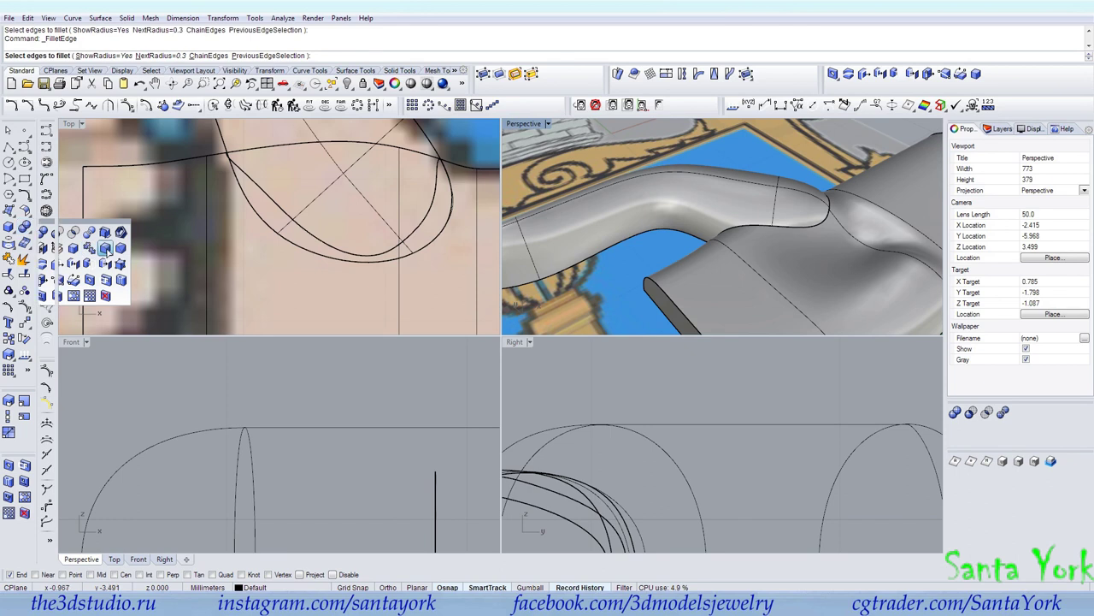
pyautogui.write('0.6')
pyautogui.press('Return')
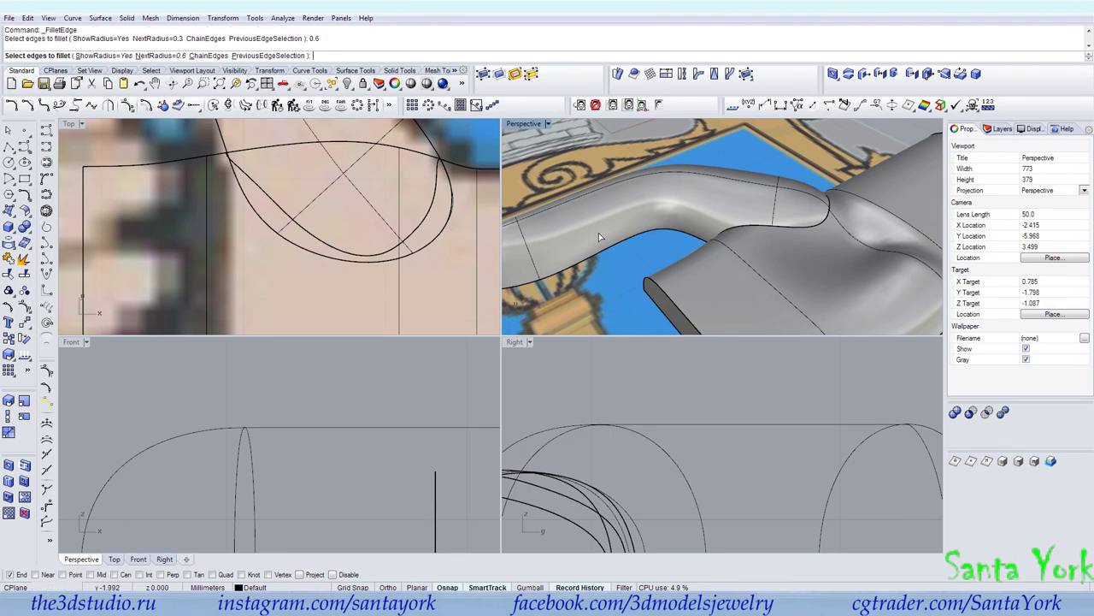
pyautogui.click(796, 233)
pyautogui.moveTo(796, 232); pyautogui.dragTo(835, 223, button='right')
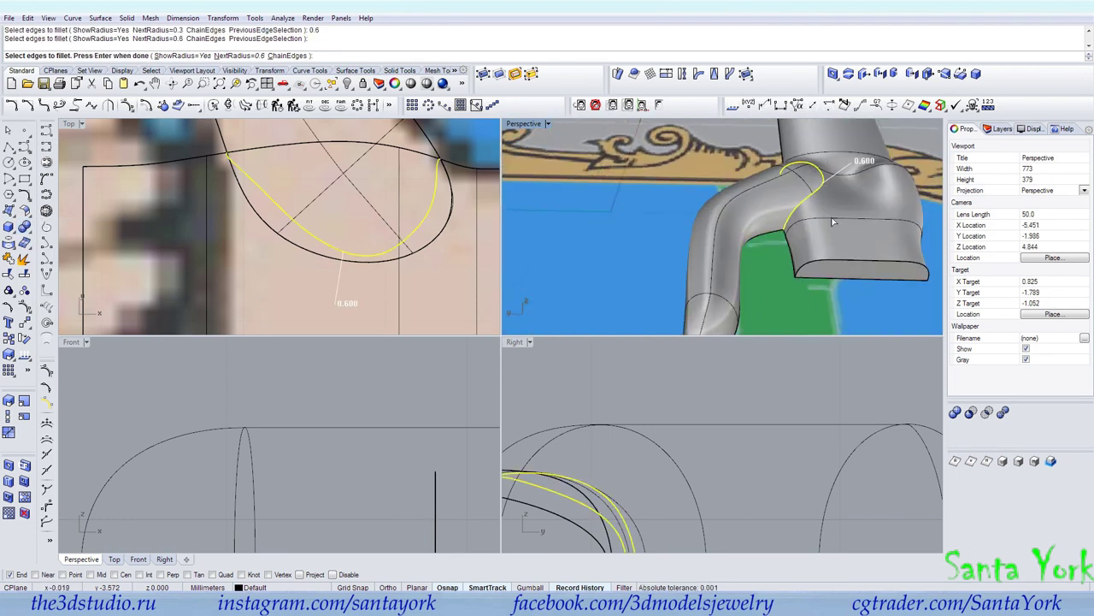
pyautogui.press('Return')
# Step: Try the fillet with an extra 0.6 mm handle partway along the seam and a 0.1 mm radius at its inner end, and undo it
pyautogui.click(189, 57)
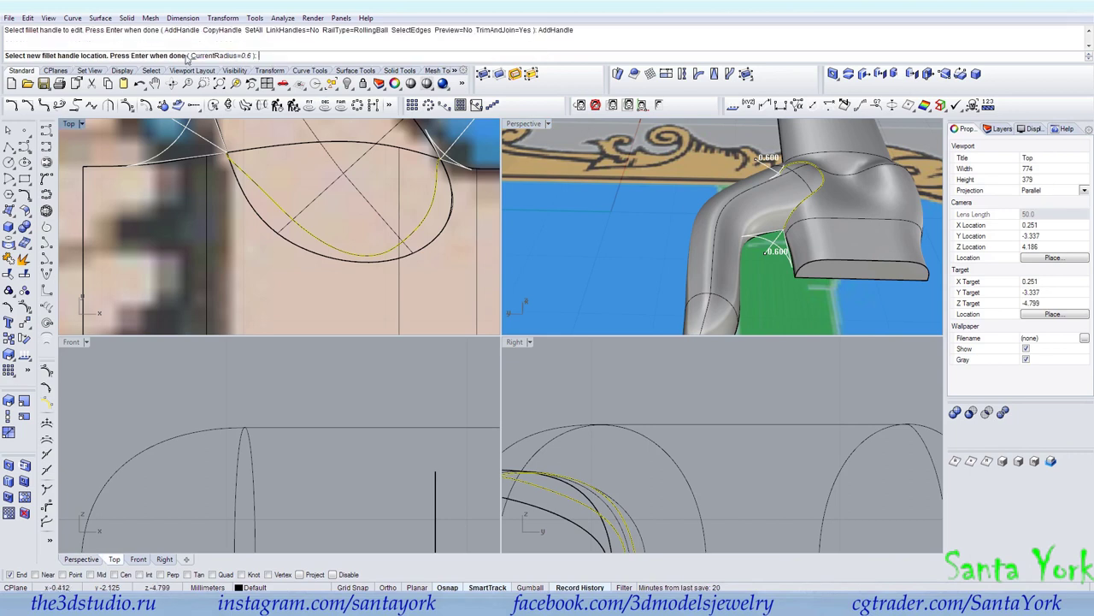
pyautogui.scroll(4, 821, 183)
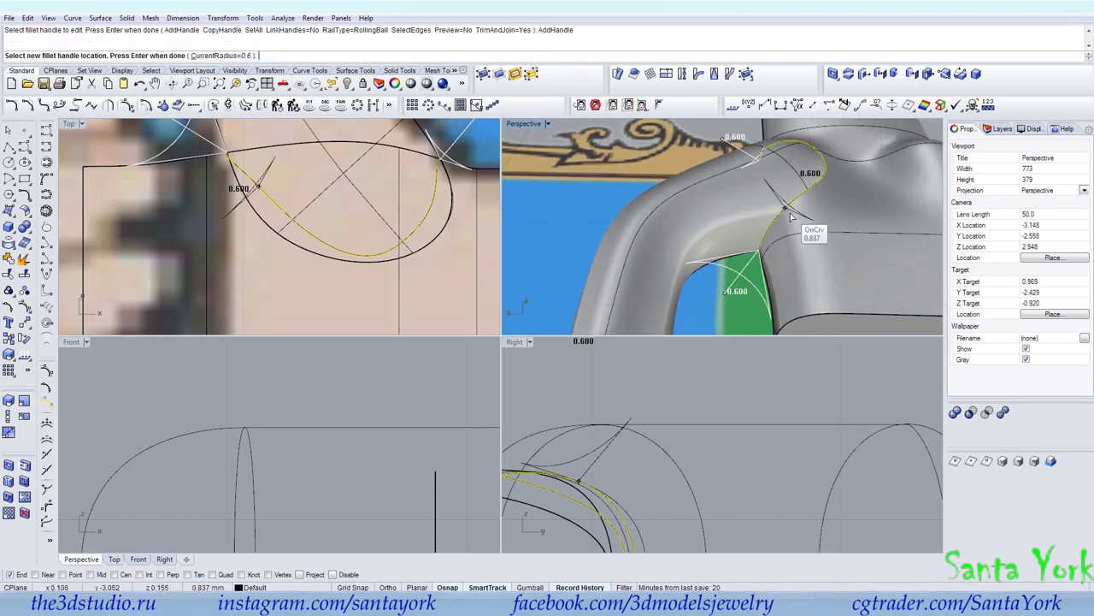
pyautogui.click(791, 218)
pyautogui.press('Return')
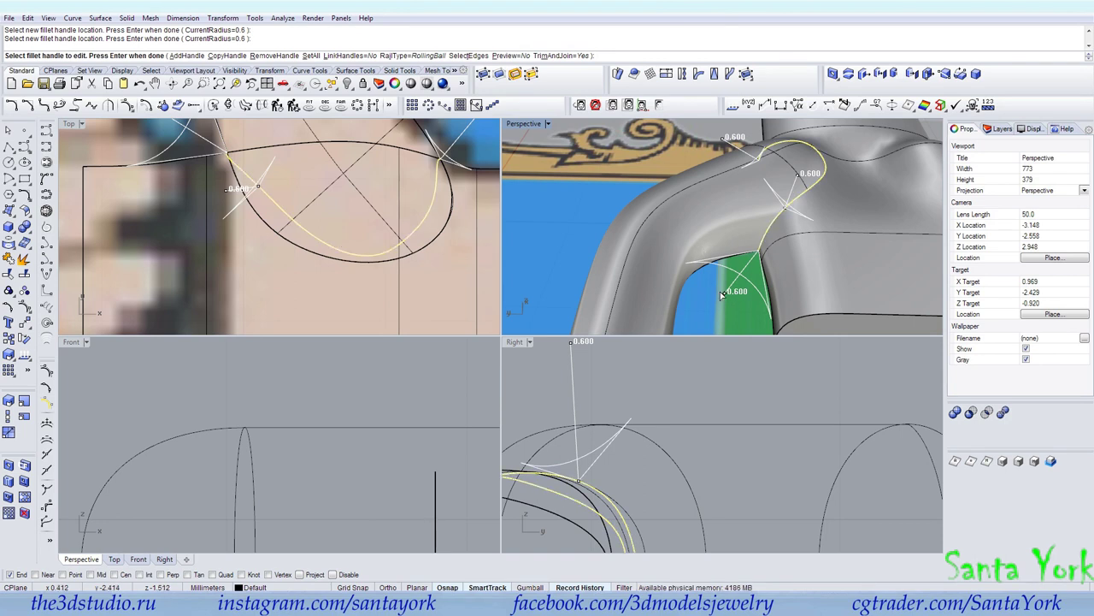
pyautogui.click(726, 292)
pyautogui.write('0.1')
pyautogui.press('Return')
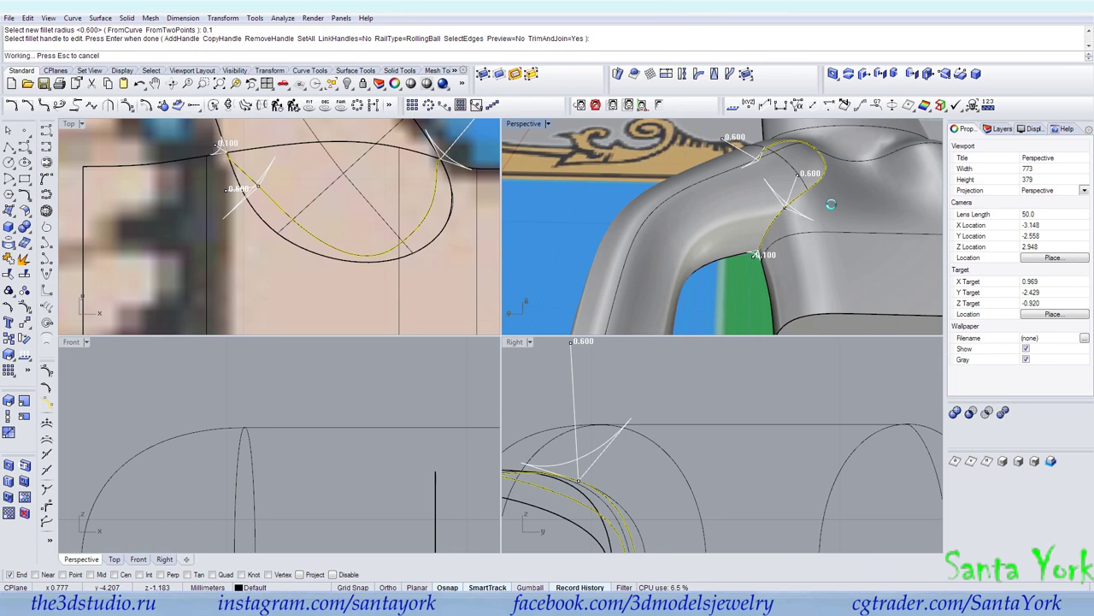
pyautogui.press('Return')
pyautogui.moveTo(824, 206); pyautogui.dragTo(679, 278, button='right')
pyautogui.hotkey('ctrl', 'z')
# Step: Fillet the seam between the thumb and the hand with a uniform 0.25 mm radius
pyautogui.press('Return')
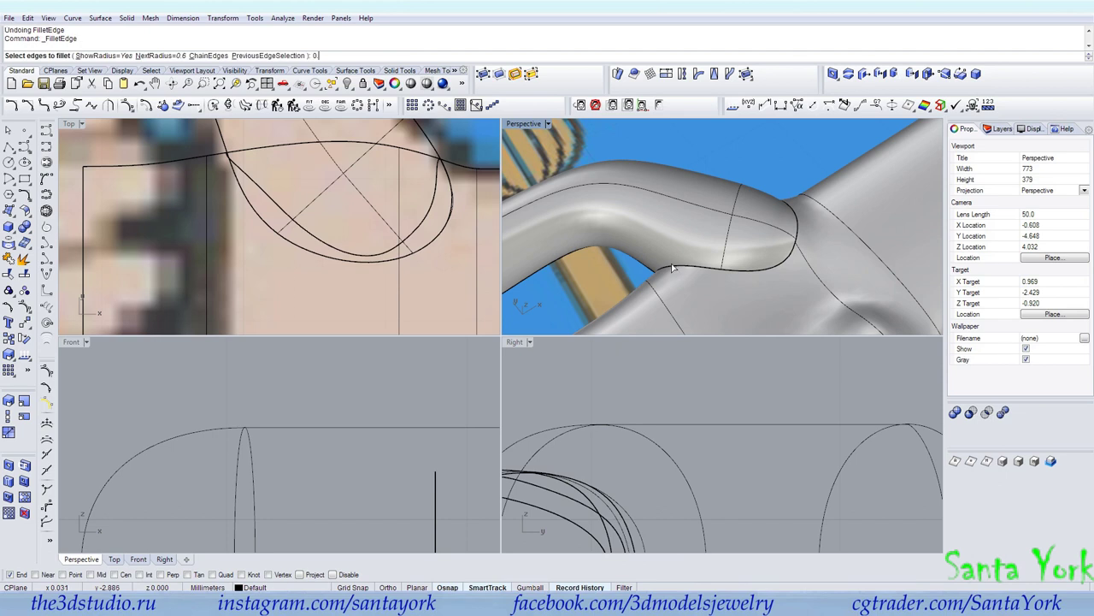
pyautogui.write('0.25')
pyautogui.press('Return')
pyautogui.click(673, 268)
pyautogui.press('Return')
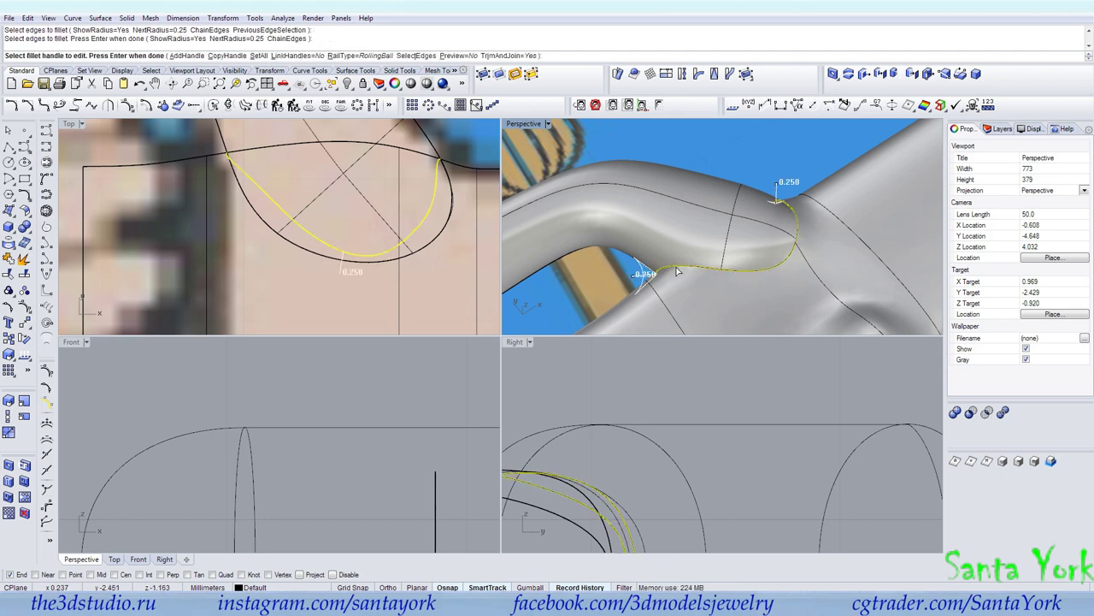
pyautogui.press('Return')
pyautogui.moveTo(760, 221); pyautogui.dragTo(703, 255, button='right')
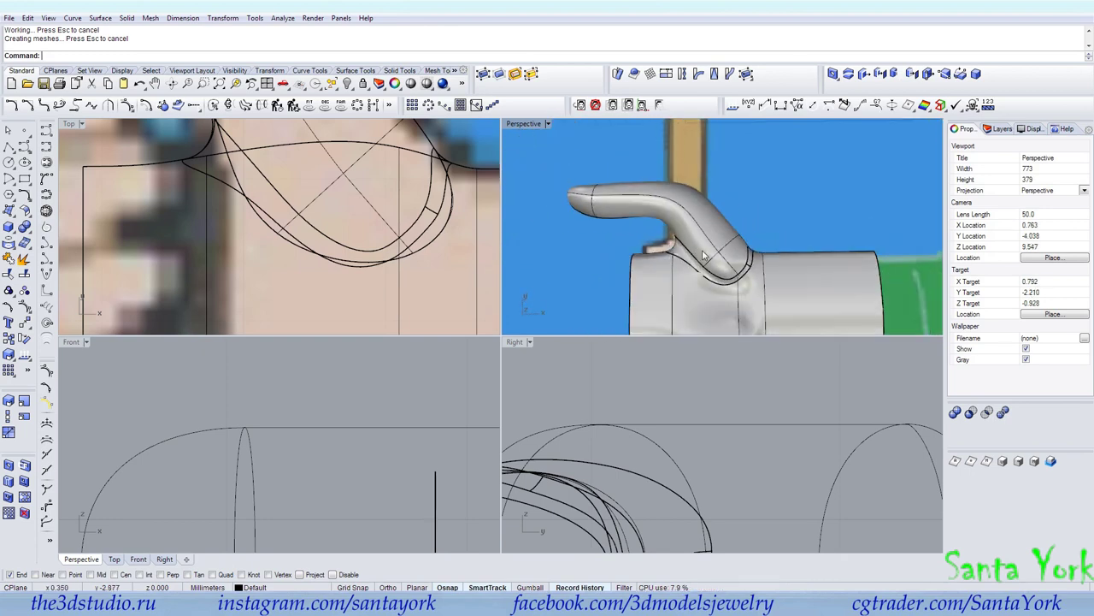
# Step: Examine the filleted hand in Rendered display mode and return the perspective view to Shaded
pyautogui.rightClick(525, 126)
pyautogui.click(559, 177)
pyautogui.moveTo(707, 311)
pyautogui.mouseDown(button='right')
pyautogui.moveTo(713, 277)
pyautogui.moveTo(737, 251)
pyautogui.moveTo(726, 233)
pyautogui.mouseUp(button='right')
pyautogui.scroll(-10, 736, 251)
pyautogui.click(510, 126)
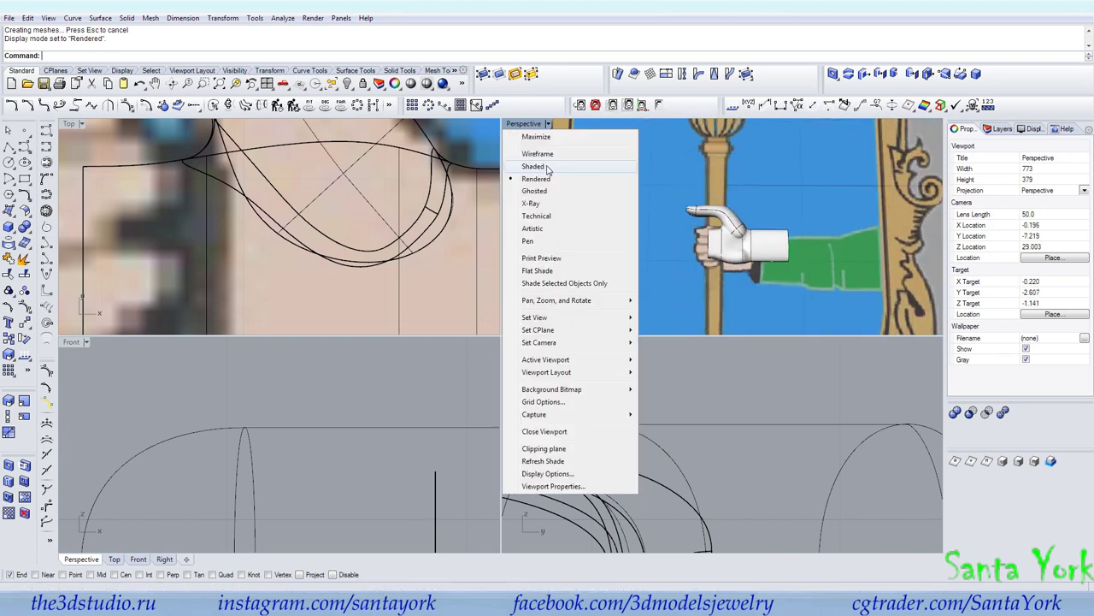
pyautogui.click(556, 163)
# Step: Trace the little finger on the reference image with a closed interpolated curve in the top view
pyautogui.scroll(-5, 289, 236)
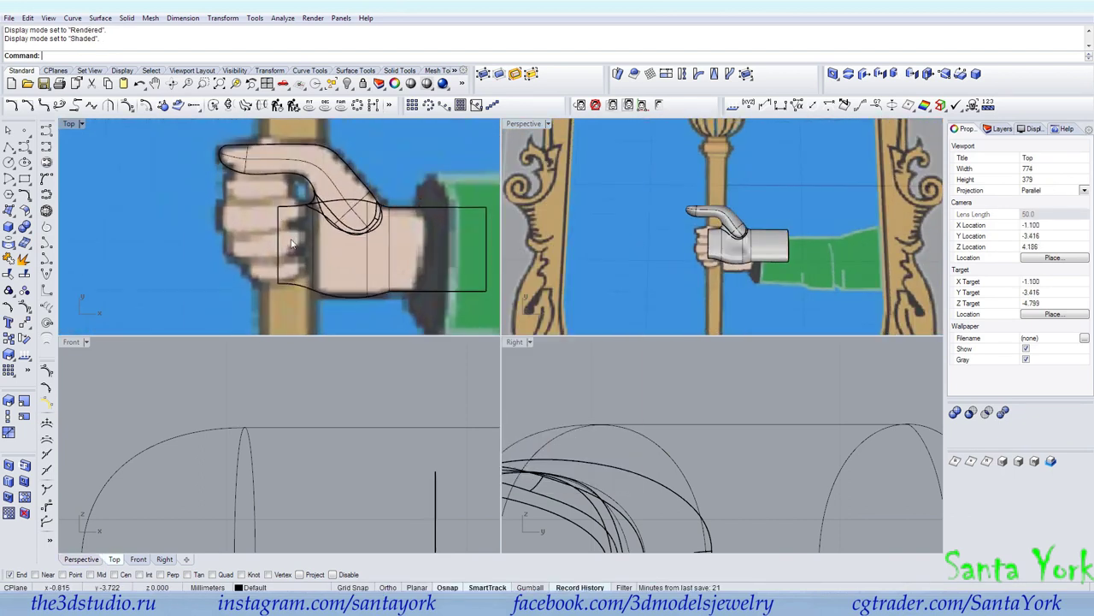
pyautogui.click(46, 147)
pyautogui.scroll(4, 302, 278)
pyautogui.click(324, 278)
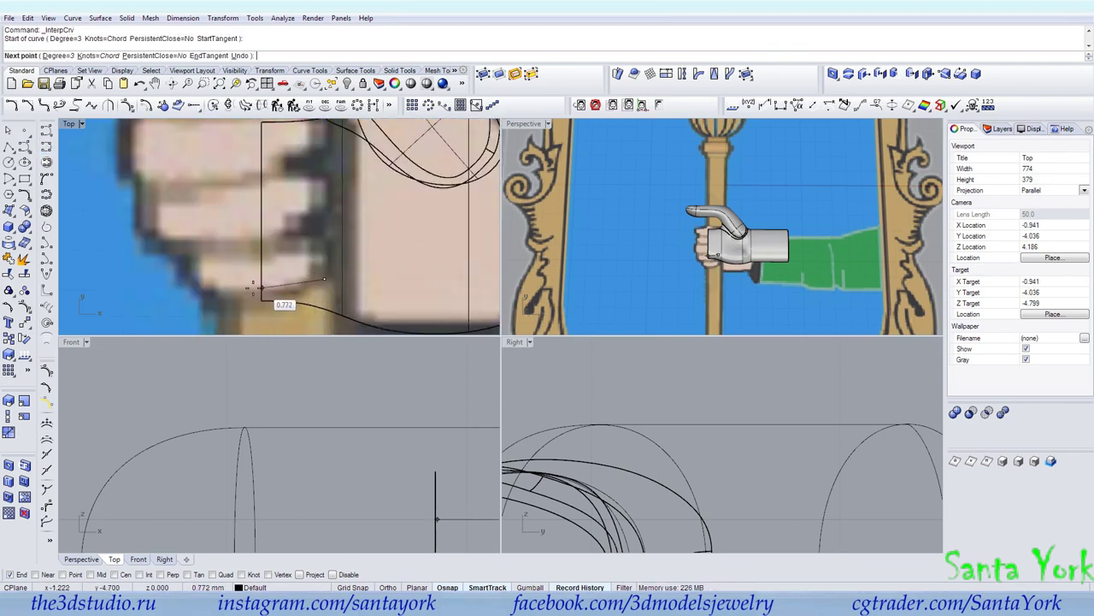
pyautogui.click(238, 293)
pyautogui.click(197, 295)
pyautogui.click(182, 265)
pyautogui.click(202, 255)
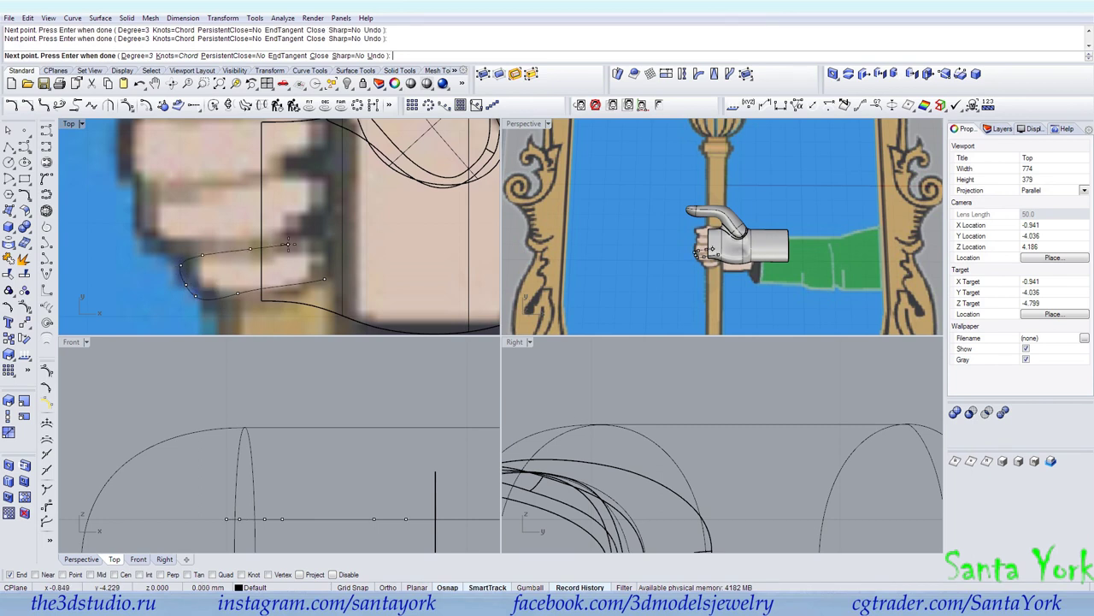
pyautogui.click(324, 278)
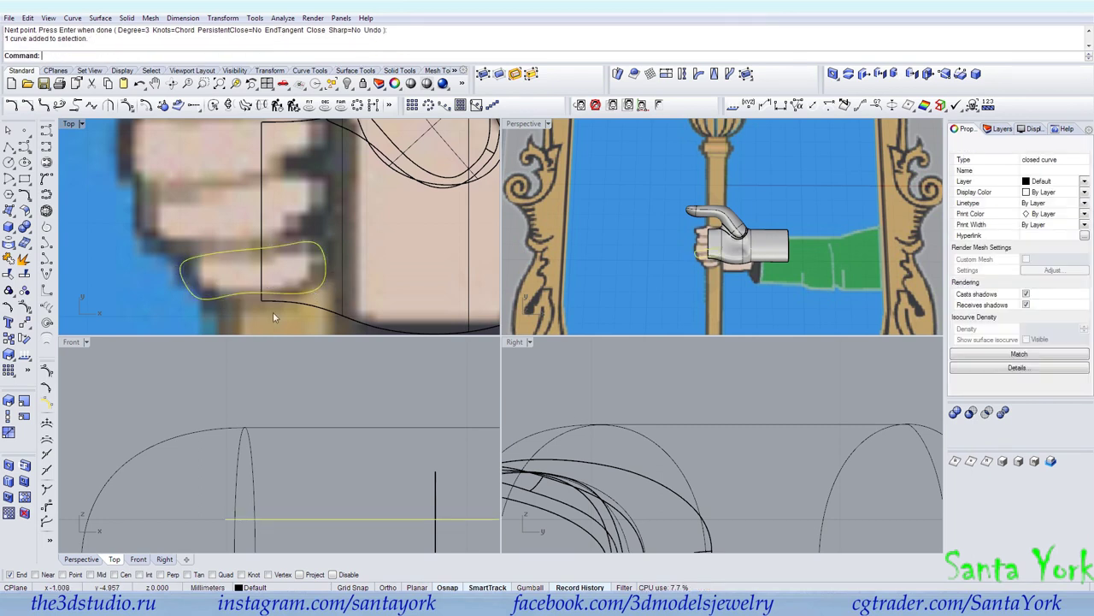
# Step: Reshape the little finger outline to the reference image by adjusting its control points
pyautogui.click(9, 306)
pyautogui.scroll(3, 333, 313)
pyautogui.moveTo(336, 307); pyautogui.dragTo(327, 286)
pyautogui.click(47, 455)
pyautogui.click(299, 287)
pyautogui.moveTo(202, 278); pyautogui.dragTo(148, 296)
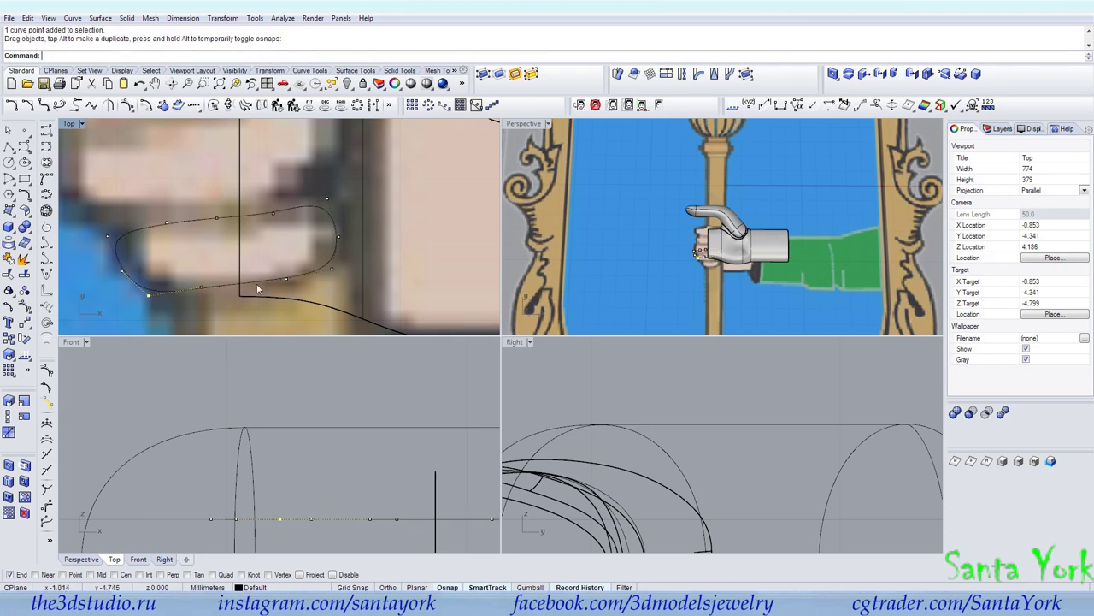
pyautogui.moveTo(286, 279); pyautogui.dragTo(288, 275)
pyautogui.click(273, 214)
pyautogui.moveTo(273, 214); pyautogui.dragTo(285, 205)
pyautogui.moveTo(216, 218); pyautogui.dragTo(211, 215)
# Step: Duplicate the little finger outline and place the copy over the ring finger above it
pyautogui.scroll(-5, 283, 257)
pyautogui.hotkey('ctrl', 'c')
pyautogui.hotkey('ctrl', 'v')
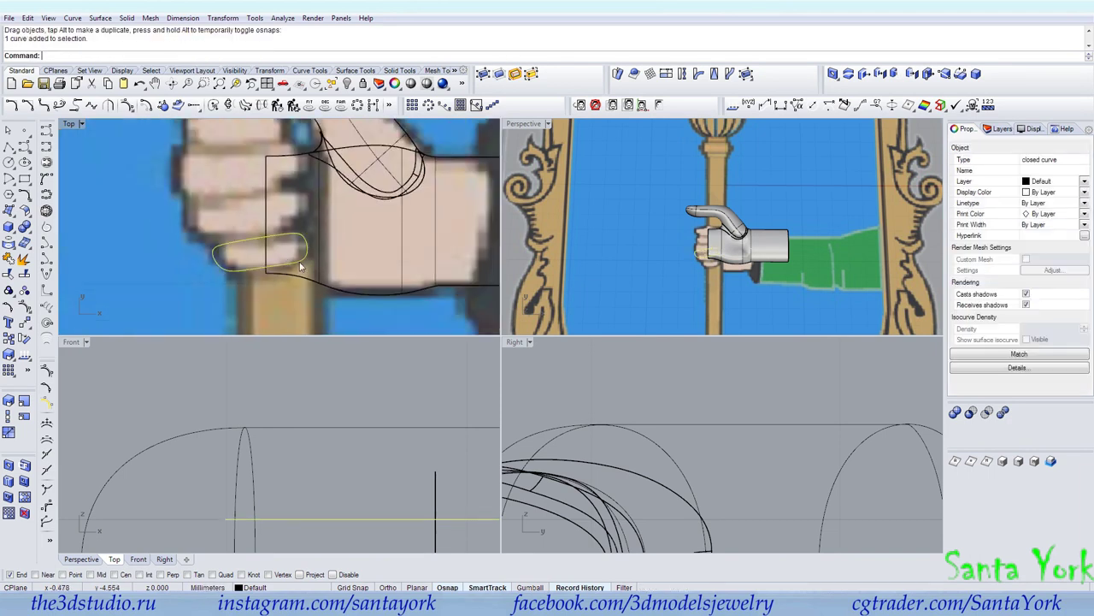
pyautogui.moveTo(298, 265); pyautogui.dragTo(304, 243)
# Step: Stretch the ring finger outline at both ends to the finger's width by moving its control points
pyautogui.click(25, 306)
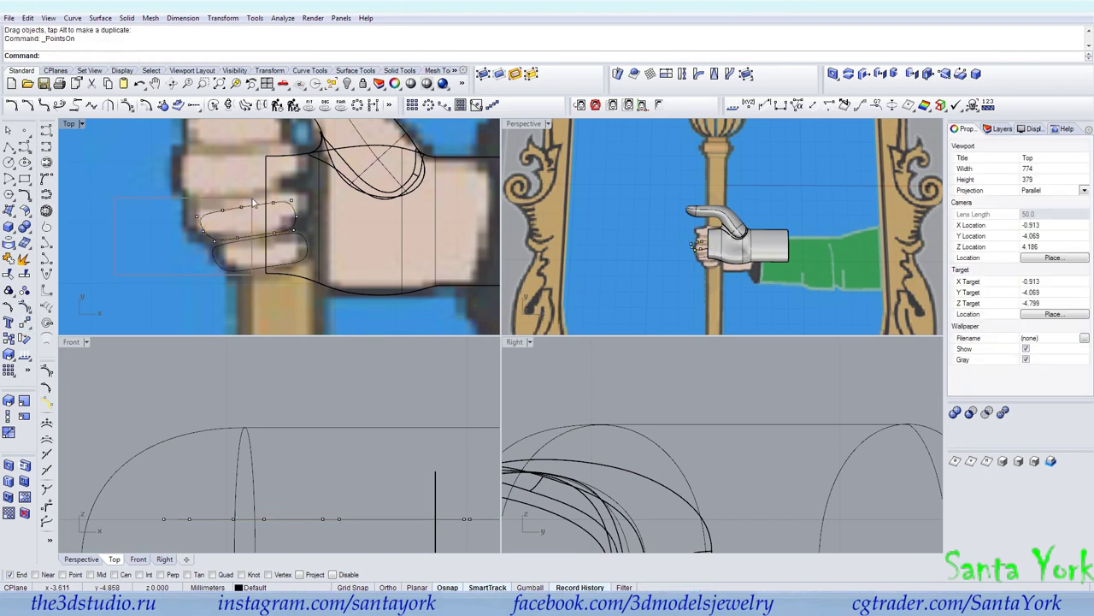
pyautogui.moveTo(236, 208); pyautogui.dragTo(229, 209)
pyautogui.moveTo(161, 226); pyautogui.dragTo(290, 192)
pyautogui.scroll(2, 292, 194)
pyautogui.moveTo(282, 179); pyautogui.dragTo(320, 262)
pyautogui.moveTo(295, 196); pyautogui.dragTo(307, 186)
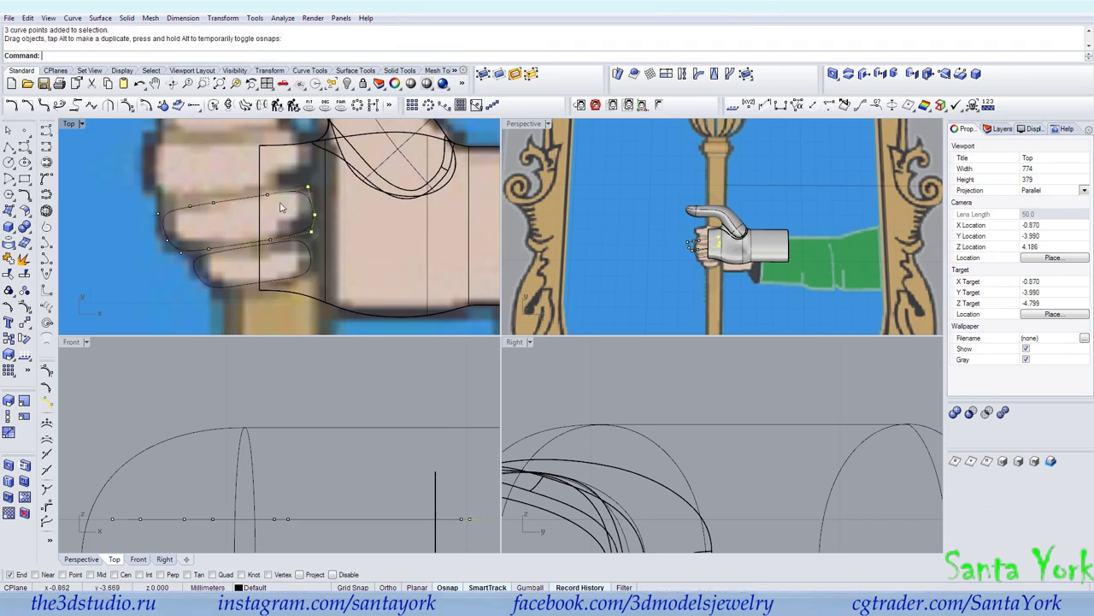
# Step: Move the lower-edge control points of the ring finger outline to follow the gap above the little finger
pyautogui.moveTo(243, 246); pyautogui.dragTo(312, 235)
pyautogui.scroll(2, 314, 232)
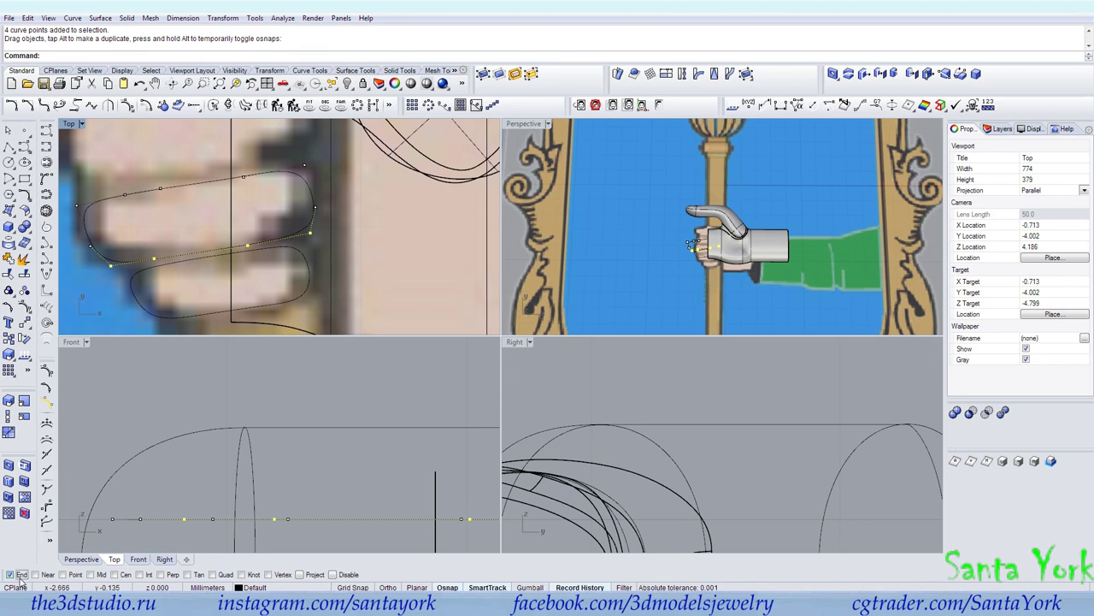
pyautogui.scroll(2, 266, 246)
pyautogui.moveTo(241, 244); pyautogui.dragTo(206, 253)
pyautogui.scroll(-2, 289, 255)
# Step: Refine the upper edge of the ring finger outline by repositioning its control points over the reference image
pyautogui.scroll(2, 196, 253)
pyautogui.moveTo(330, 159); pyautogui.dragTo(324, 191, button='right')
pyautogui.moveTo(205, 186); pyautogui.dragTo(248, 180)
pyautogui.click(329, 168)
pyautogui.moveTo(327, 169); pyautogui.dragTo(337, 163)
pyautogui.click(423, 152)
pyautogui.moveTo(421, 153); pyautogui.dragTo(432, 148)
pyautogui.scroll(-12, 399, 216)
pyautogui.scroll(6, 376, 195)
pyautogui.press('Escape')
pyautogui.press('Escape')
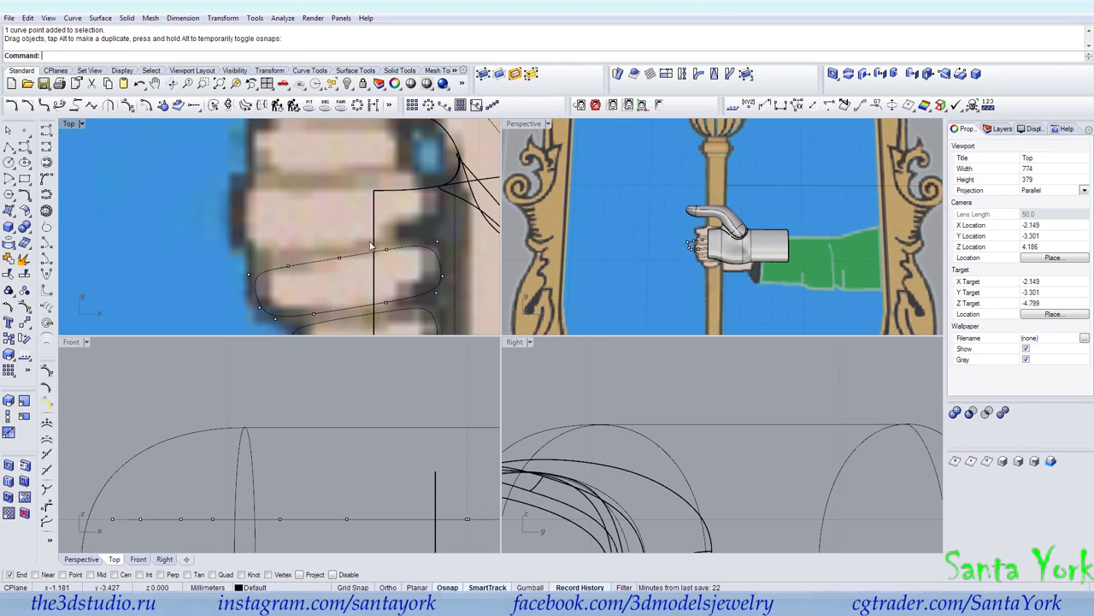
# Step: Duplicate the ring finger outline and place the copy over the middle finger
pyautogui.click(339, 259)
pyautogui.click(107, 83)
pyautogui.click(123, 83)
pyautogui.moveTo(258, 276); pyautogui.dragTo(230, 195)
# Step: Fit the lower edge and inner end of the middle finger outline to the reference with its control points
pyautogui.press('F10')
pyautogui.press('Escape')
pyautogui.click(261, 284)
pyautogui.press('F10')
pyautogui.moveTo(249, 275); pyautogui.dragTo(282, 260)
pyautogui.moveTo(368, 240); pyautogui.dragTo(420, 224)
pyautogui.moveTo(421, 181); pyautogui.dragTo(428, 172)
pyautogui.moveTo(425, 214)
pyautogui.mouseDown()
pyautogui.moveTo(434, 212)
pyautogui.moveTo(430, 232)
pyautogui.mouseUp()
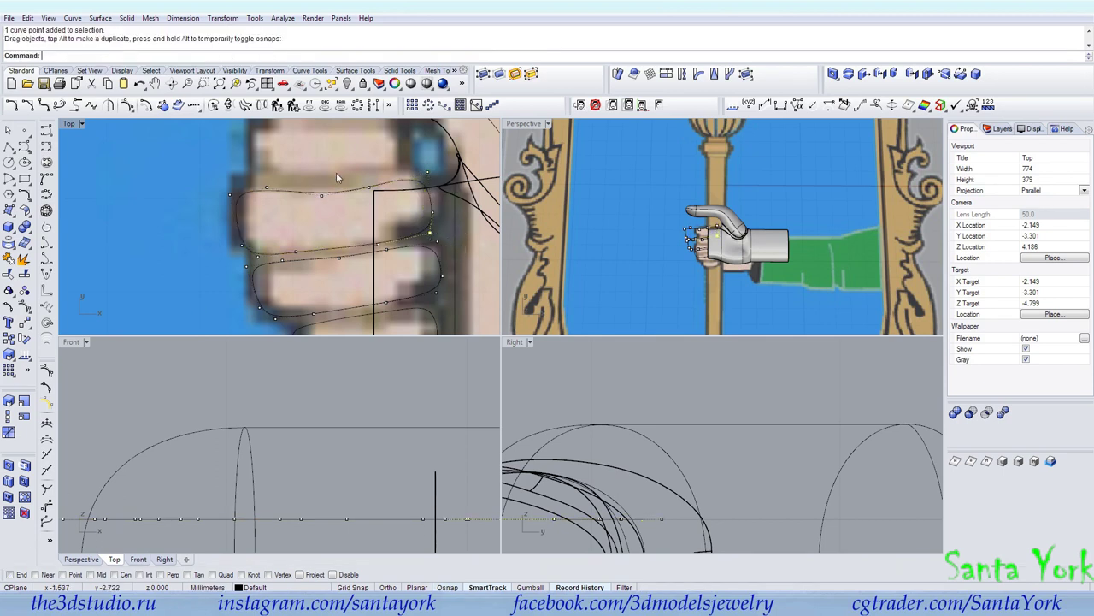
# Step: Smooth the upper edge and outer end of the middle finger outline by moving its control points
pyautogui.moveTo(304, 206)
pyautogui.mouseDown()
pyautogui.moveTo(389, 171)
pyautogui.moveTo(308, 186)
pyautogui.mouseUp()
pyautogui.click(323, 190)
pyautogui.click(265, 188)
pyautogui.click(230, 196)
pyautogui.moveTo(231, 195); pyautogui.dragTo(234, 195)
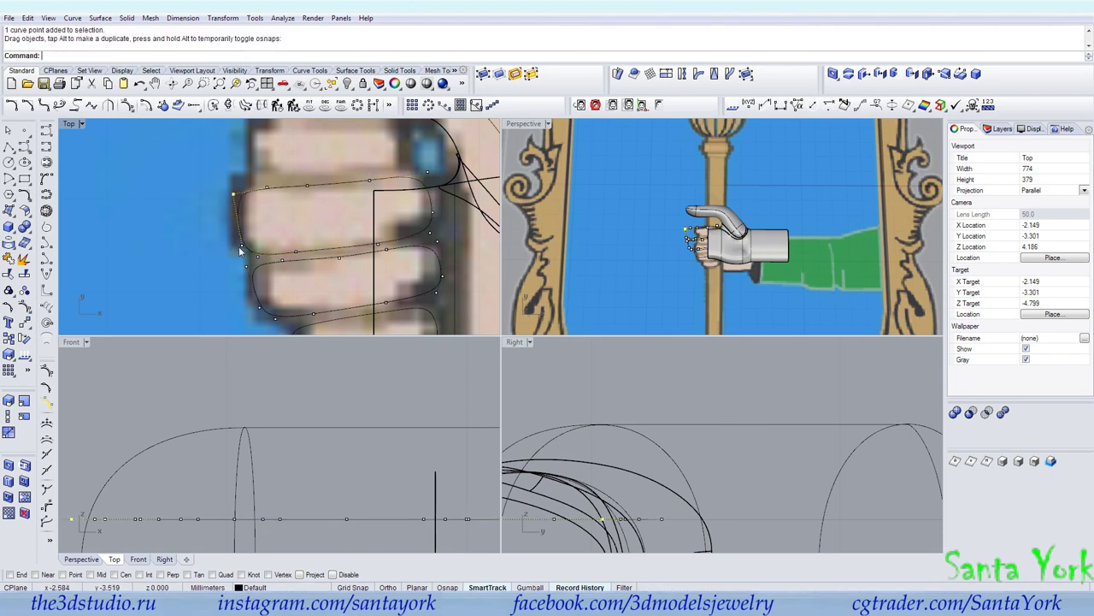
pyautogui.moveTo(238, 246); pyautogui.dragTo(233, 239)
pyautogui.scroll(2, 370, 181)
pyautogui.moveTo(370, 181); pyautogui.dragTo(377, 181)
pyautogui.moveTo(294, 187); pyautogui.dragTo(301, 185)
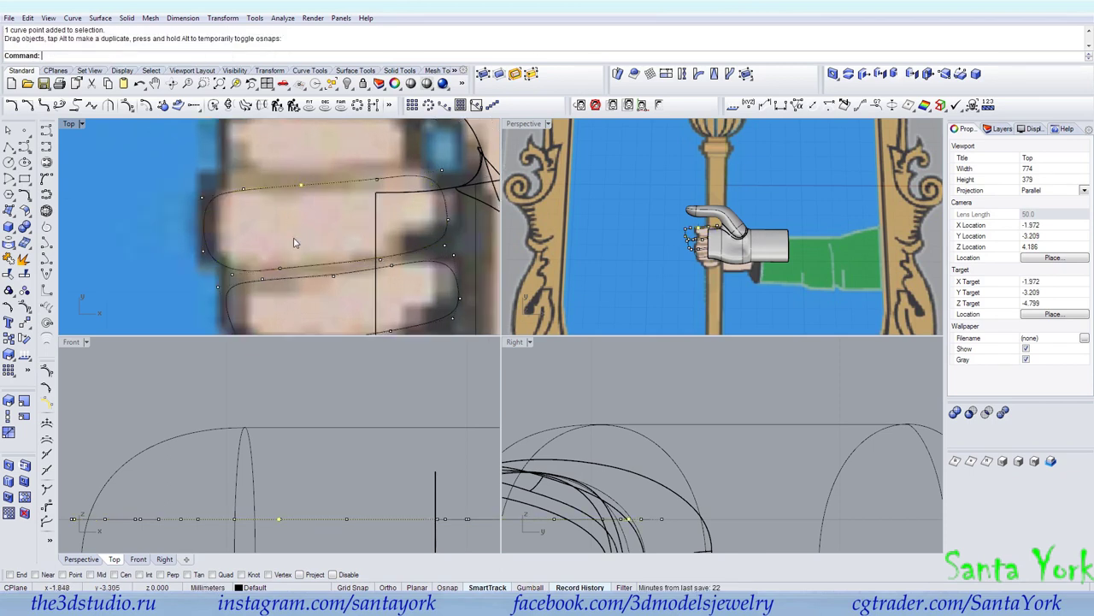
# Step: Duplicate the little finger outline and place the copy over the index finger beneath the thumb
pyautogui.scroll(-5, 322, 260)
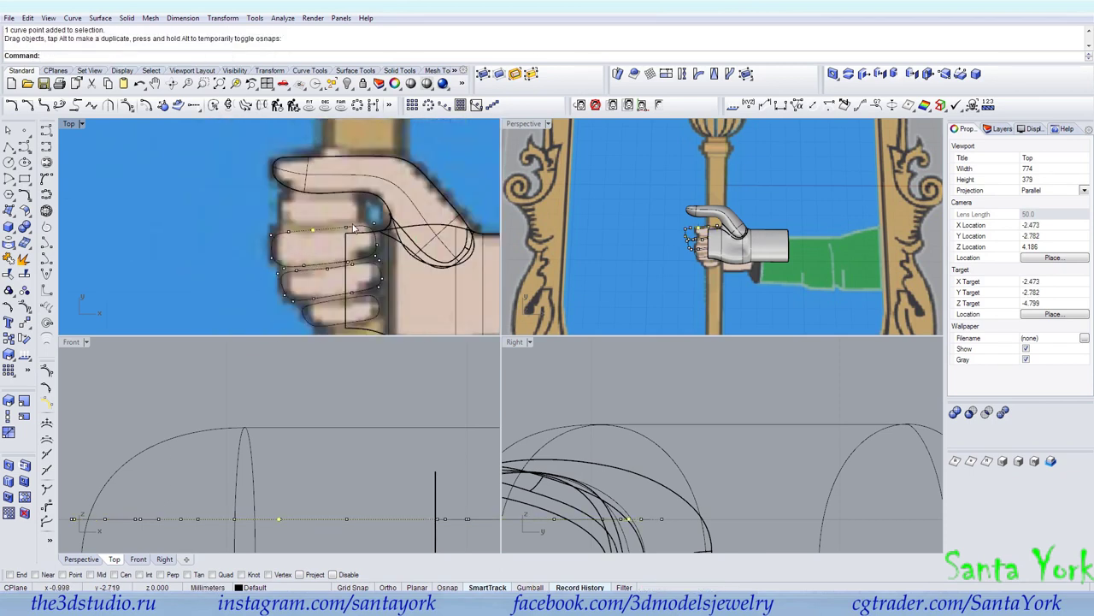
pyautogui.click(330, 301)
pyautogui.hotkey('ctrl', 'c')
pyautogui.hotkey('ctrl', 'v')
pyautogui.moveTo(330, 301); pyautogui.dragTo(309, 205)
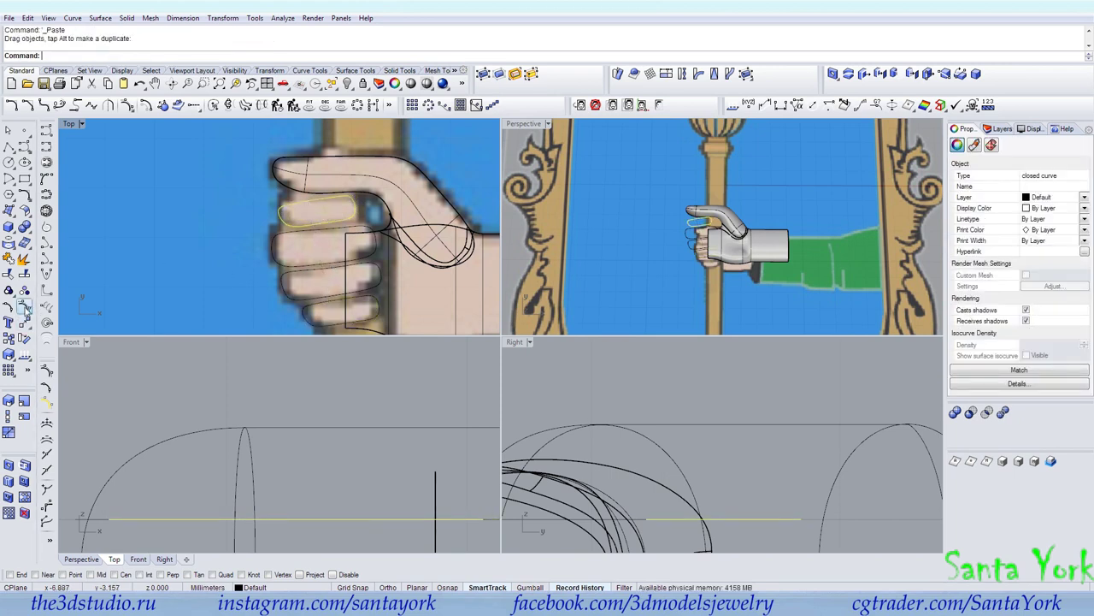
# Step: Shift the inner-end control points of the index finger outline to lengthen it to the finger's inner end
pyautogui.press('F10')
pyautogui.scroll(3, 389, 191)
pyautogui.moveTo(294, 203); pyautogui.dragTo(362, 262)
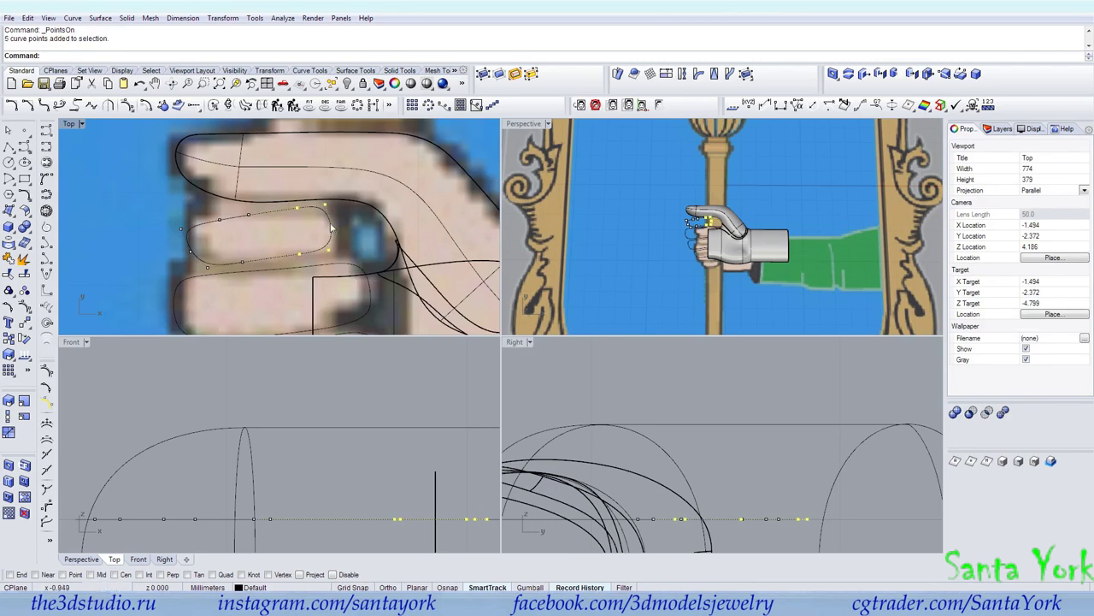
pyautogui.scroll(2, 323, 219)
pyautogui.moveTo(326, 201); pyautogui.dragTo(339, 208)
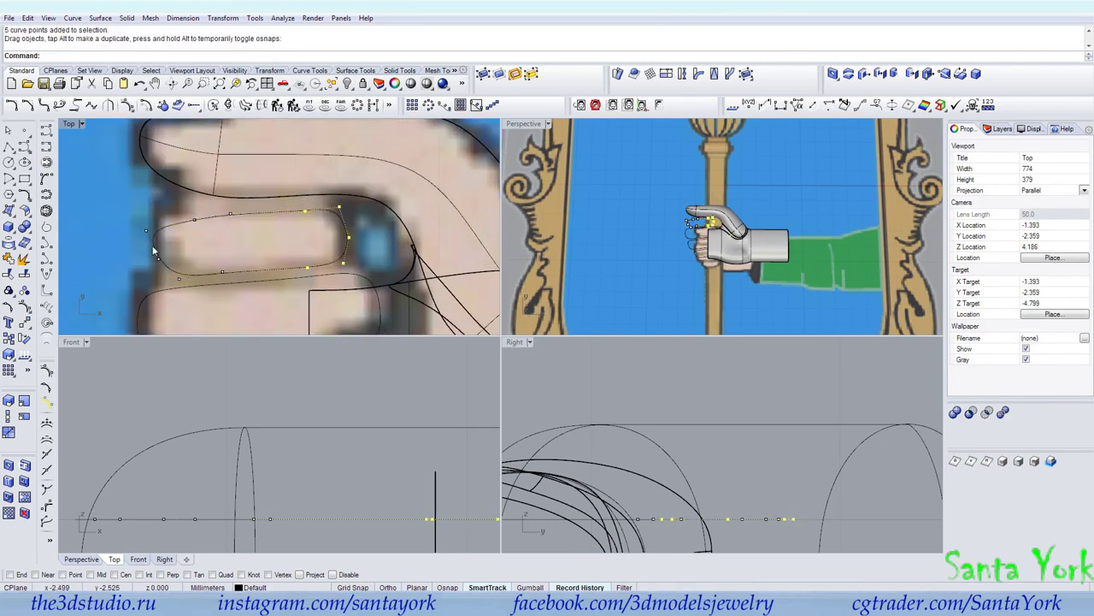
# Step: Square up the outer end and straighten the upper edge of the index finger outline with its control points
pyautogui.moveTo(147, 231); pyautogui.dragTo(151, 213)
pyautogui.moveTo(158, 259); pyautogui.dragTo(160, 279)
pyautogui.moveTo(231, 213); pyautogui.dragTo(269, 211)
pyautogui.moveTo(195, 220); pyautogui.dragTo(195, 211)
pyautogui.moveTo(305, 211); pyautogui.dragTo(344, 212)
pyautogui.moveTo(259, 212); pyautogui.dragTo(258, 210)
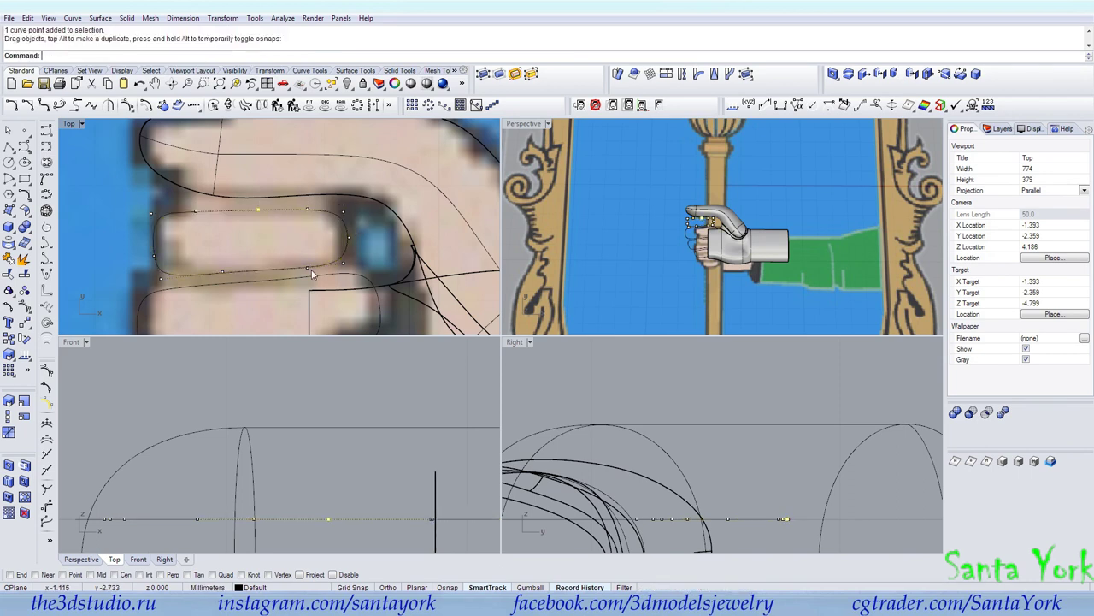
# Step: Fit the lower edge of the index finger outline to the middle finger's outline and refine its outer end
pyautogui.moveTo(223, 272); pyautogui.dragTo(219, 273)
pyautogui.scroll(2, 330, 272)
pyautogui.moveTo(303, 267)
pyautogui.mouseDown()
pyautogui.moveTo(286, 268)
pyautogui.moveTo(301, 277)
pyautogui.mouseUp()
pyautogui.click(285, 279)
pyautogui.press('F10')
pyautogui.moveTo(109, 200); pyautogui.dragTo(121, 202)
pyautogui.moveTo(113, 251); pyautogui.dragTo(106, 235)
pyautogui.scroll(-8, 368, 212)
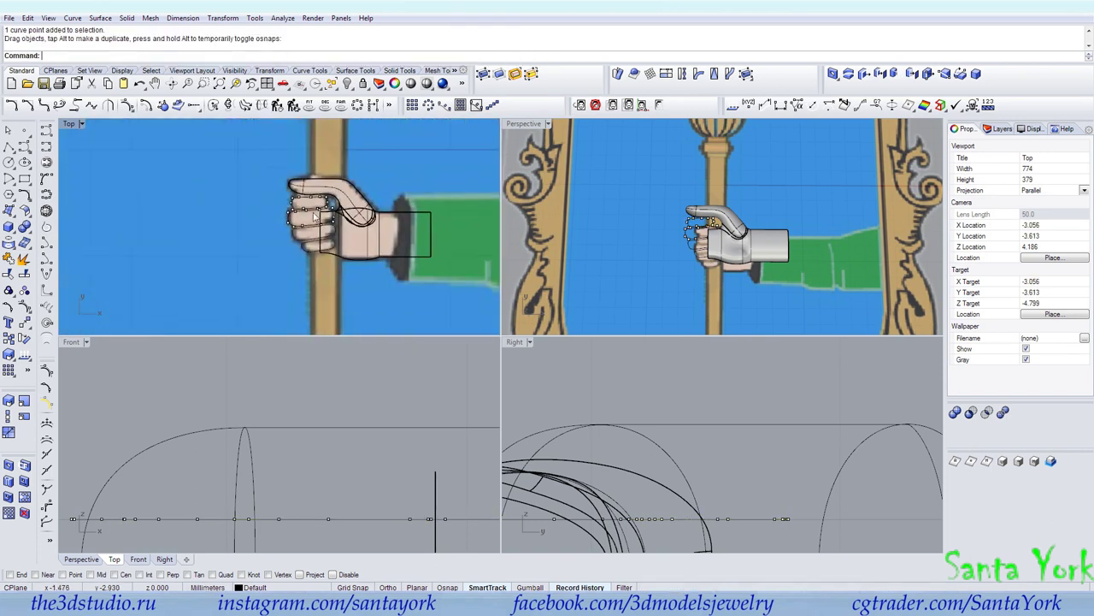
pyautogui.scroll(5, 322, 216)
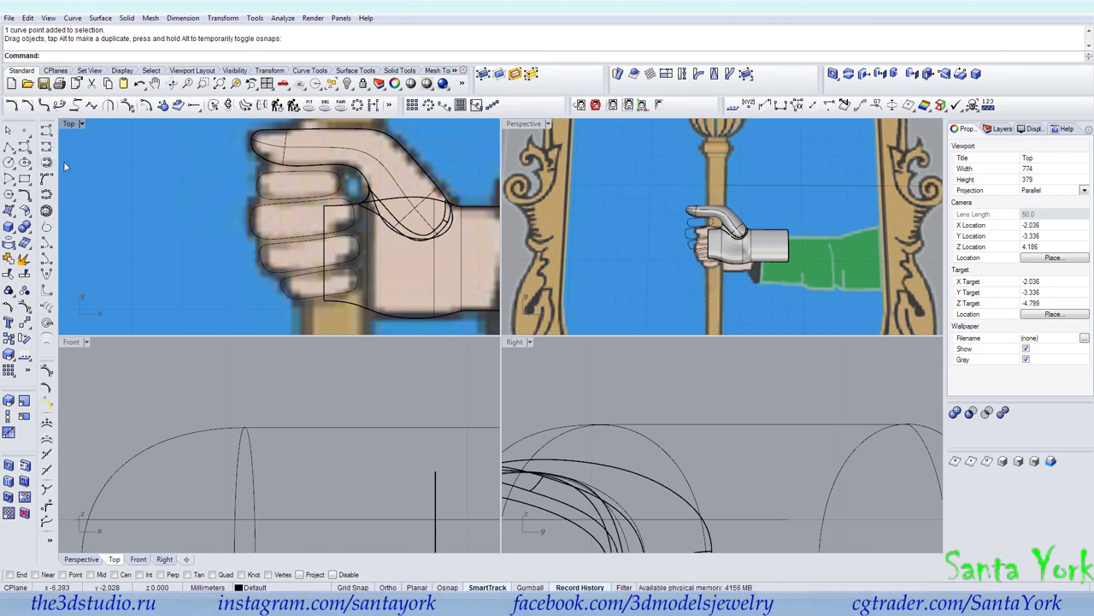
# Step: Ungroup the thumb curves to copy the cross-section arc near the thumb tip, restore the group and paste the arc
pyautogui.click(420, 195)
pyautogui.scroll(8, 718, 245)
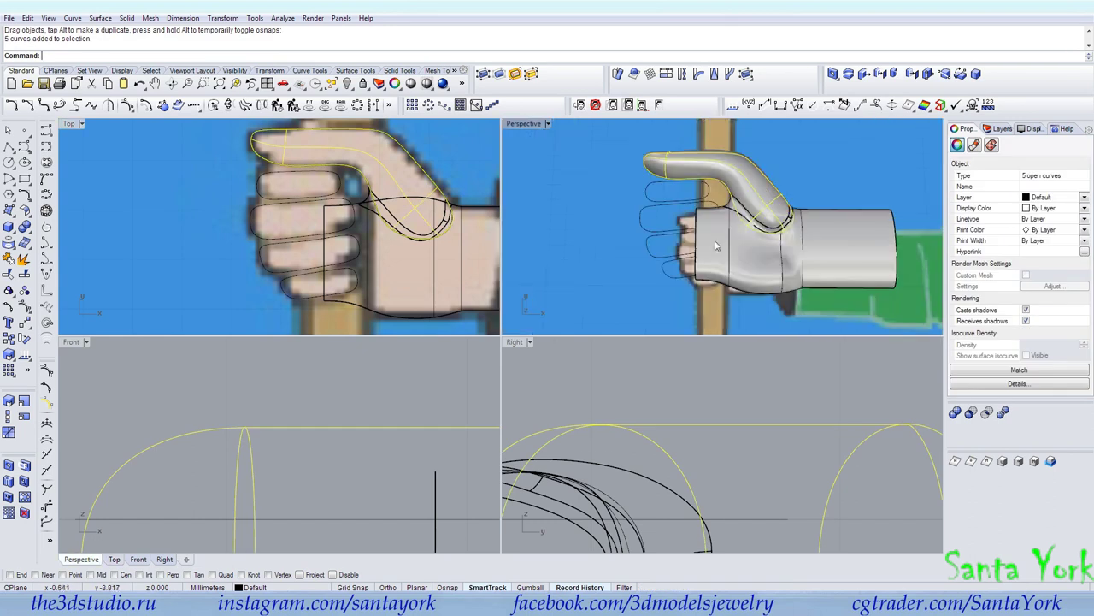
pyautogui.moveTo(718, 245); pyautogui.dragTo(763, 185, button='right')
pyautogui.scroll(5, 657, 225)
pyautogui.hotkey('ctrl', 'shift', 'g')
pyautogui.click(655, 223)
pyautogui.click(689, 250)
pyautogui.hotkey('ctrl', 'z')
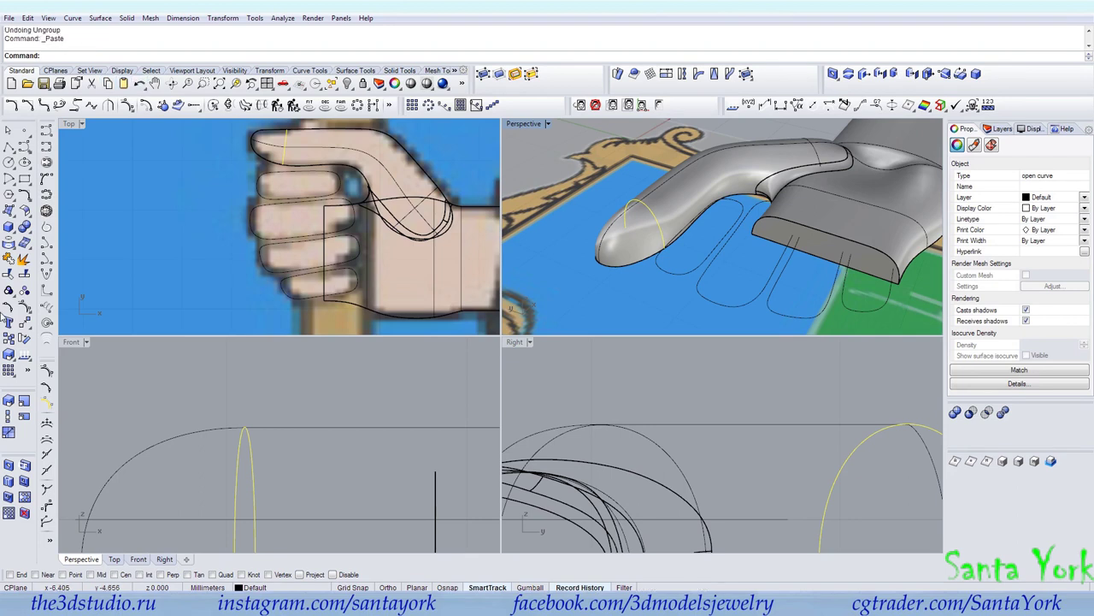
# Step: Move the pasted cross-section arc by its end point onto the upper edge of the index finger outline, near its outer end
pyautogui.click(24, 322)
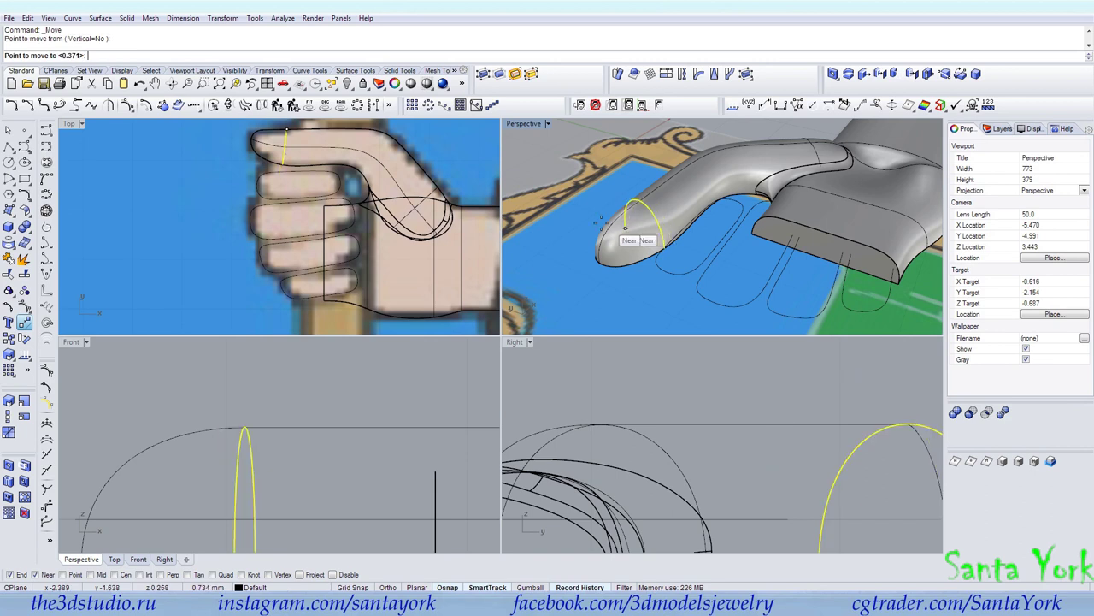
pyautogui.scroll(5, 282, 183)
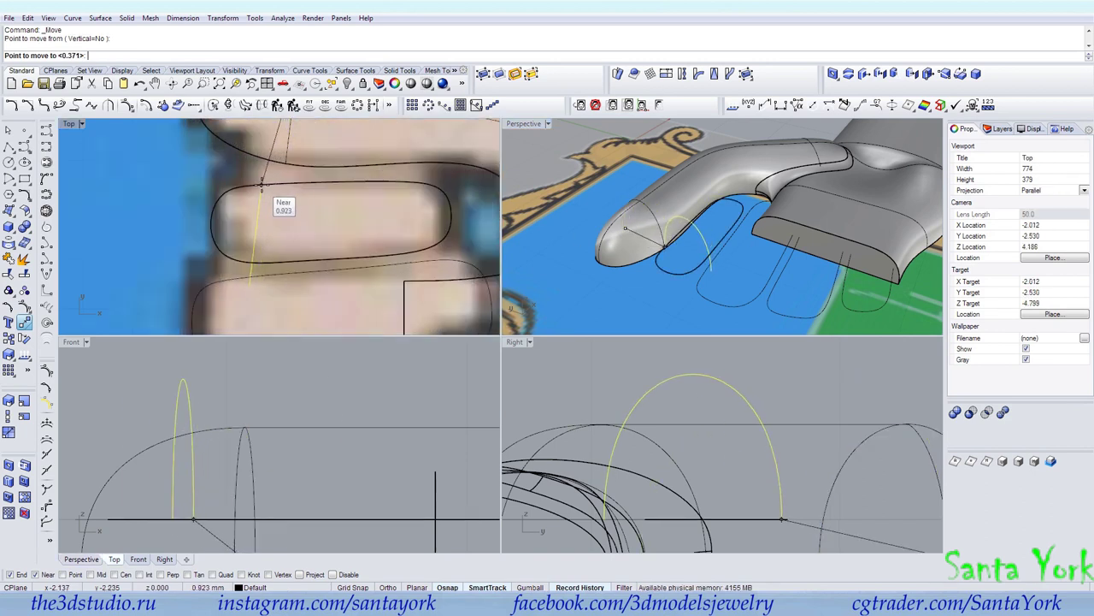
pyautogui.click(262, 184)
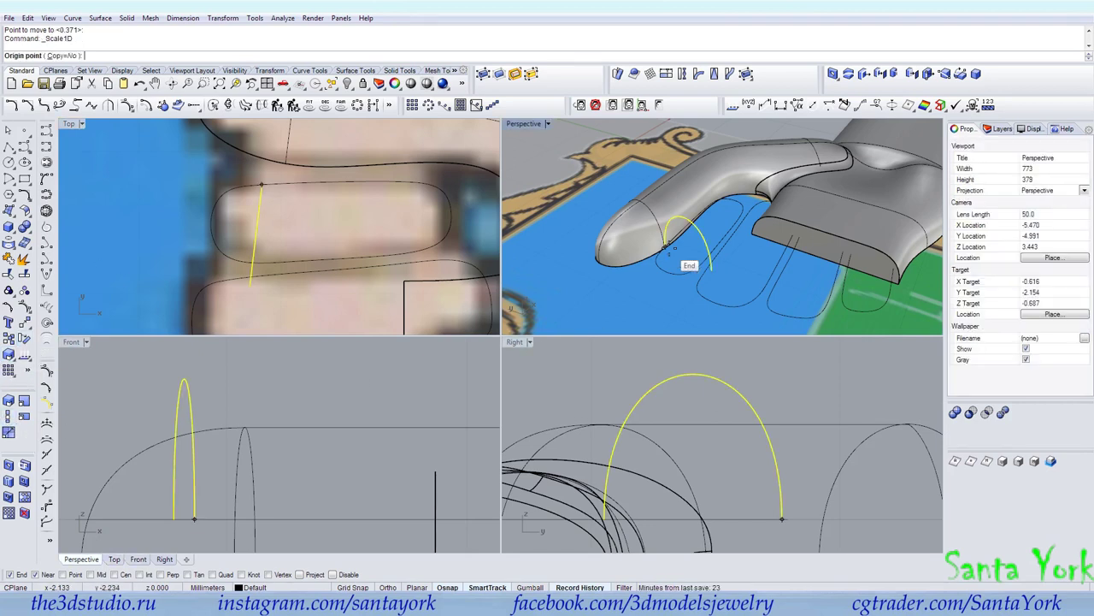
pyautogui.moveTo(669, 248); pyautogui.dragTo(707, 249, button='right')
pyautogui.scroll(4, 720, 248)
pyautogui.click(692, 257)
pyautogui.click(801, 279)
pyautogui.press('Escape')
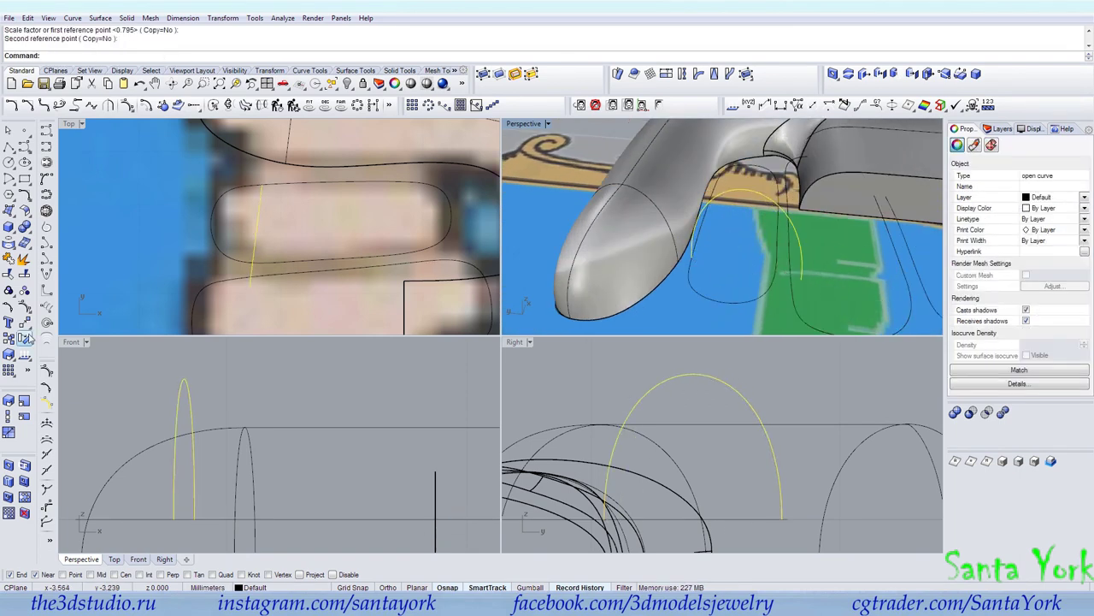
# Step: Rotate the cross-section arc in the top view about its end on the upper edge until it runs straight across the index finger
pyautogui.click(25, 339)
pyautogui.click(260, 187)
pyautogui.click(250, 284)
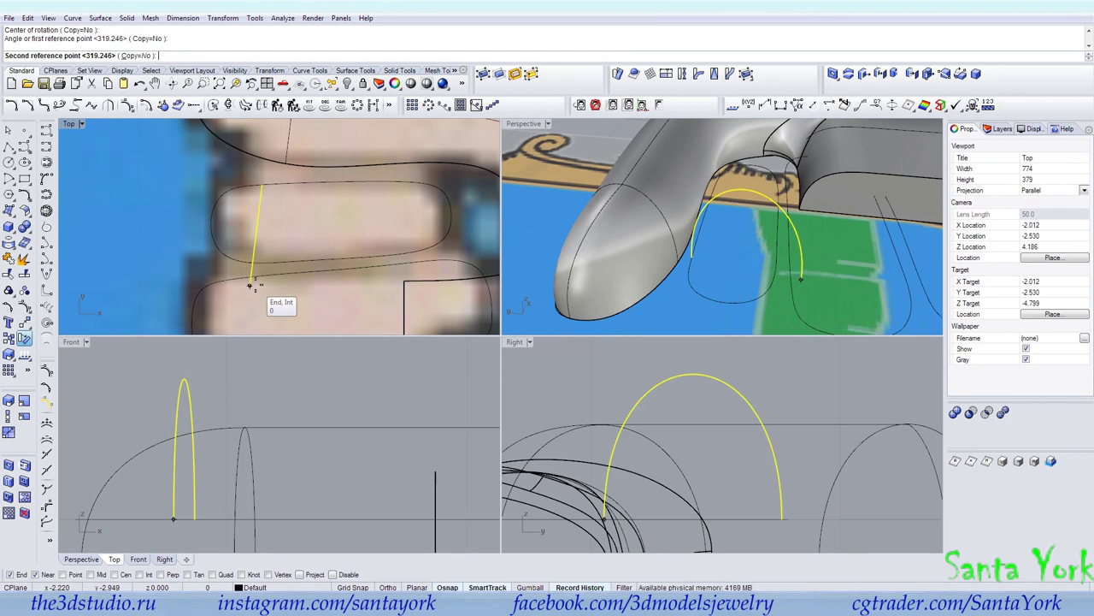
pyautogui.click(264, 293)
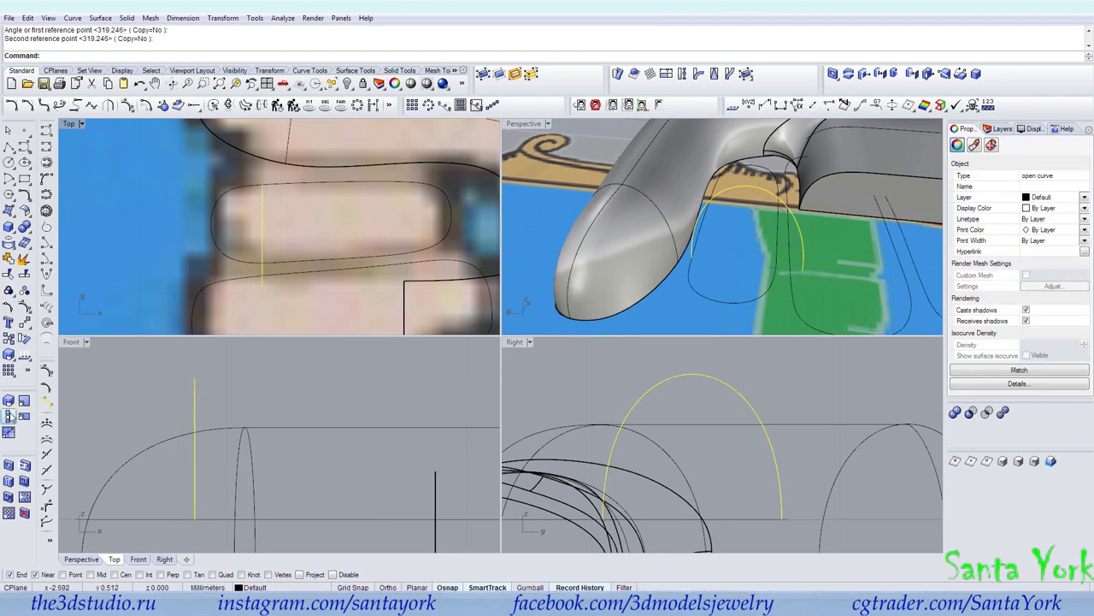
# Step: Scale the cross-section arc in one direction so its free end meets the lower edge of the index finger outline
pyautogui.click(9, 416)
pyautogui.click(694, 264)
pyautogui.click(695, 265)
pyautogui.click(803, 272)
pyautogui.click(698, 278)
# Step: Draw a straight base line joining the two ends of the index finger's cross-section arc
pyautogui.click(25, 400)
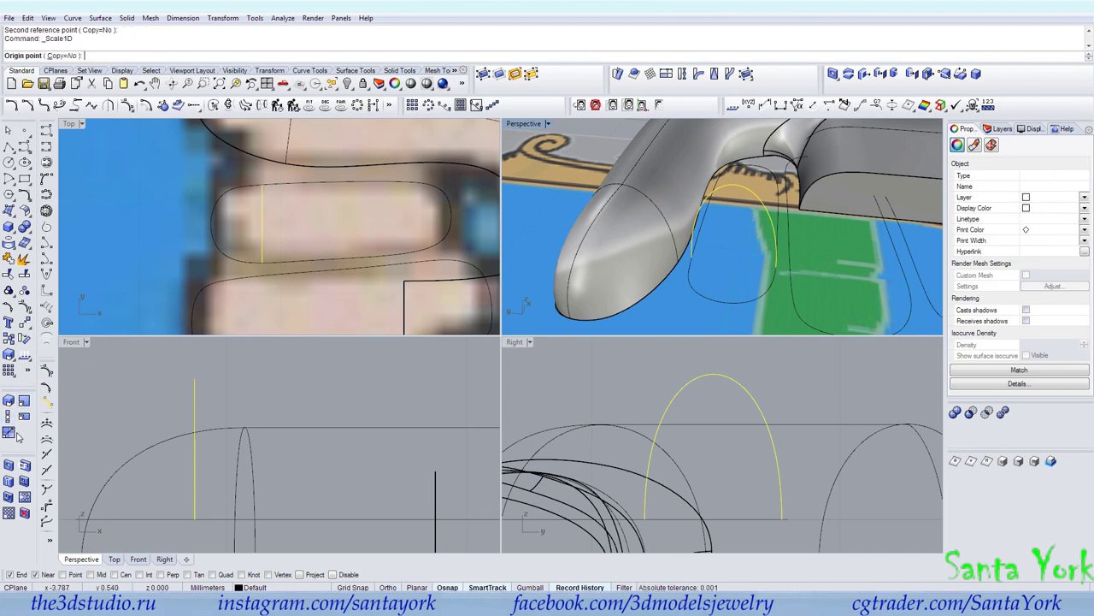
pyautogui.click(195, 508)
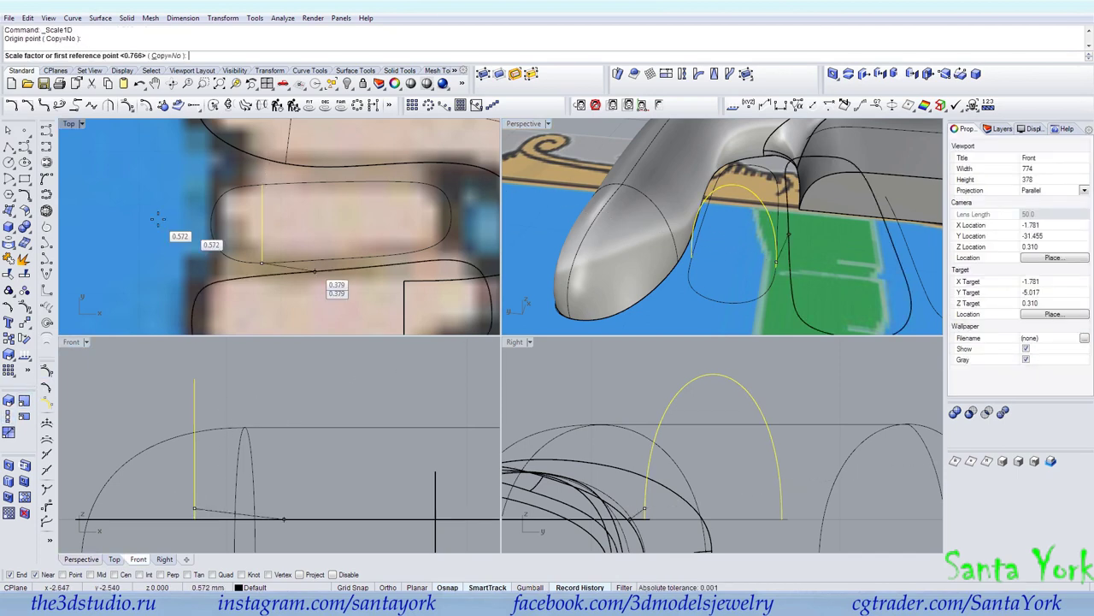
pyautogui.click(9, 147)
pyautogui.click(693, 259)
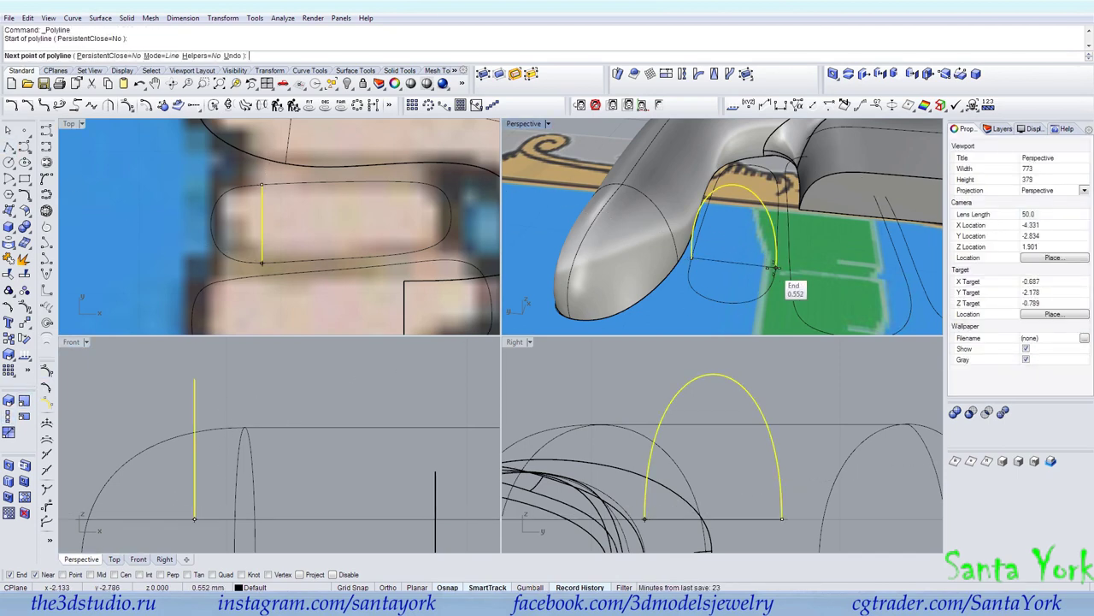
pyautogui.click(774, 270)
pyautogui.press('Return')
# Step: Scale the index finger's cross-section arc in one direction, using its base line for the origin
pyautogui.click(9, 417)
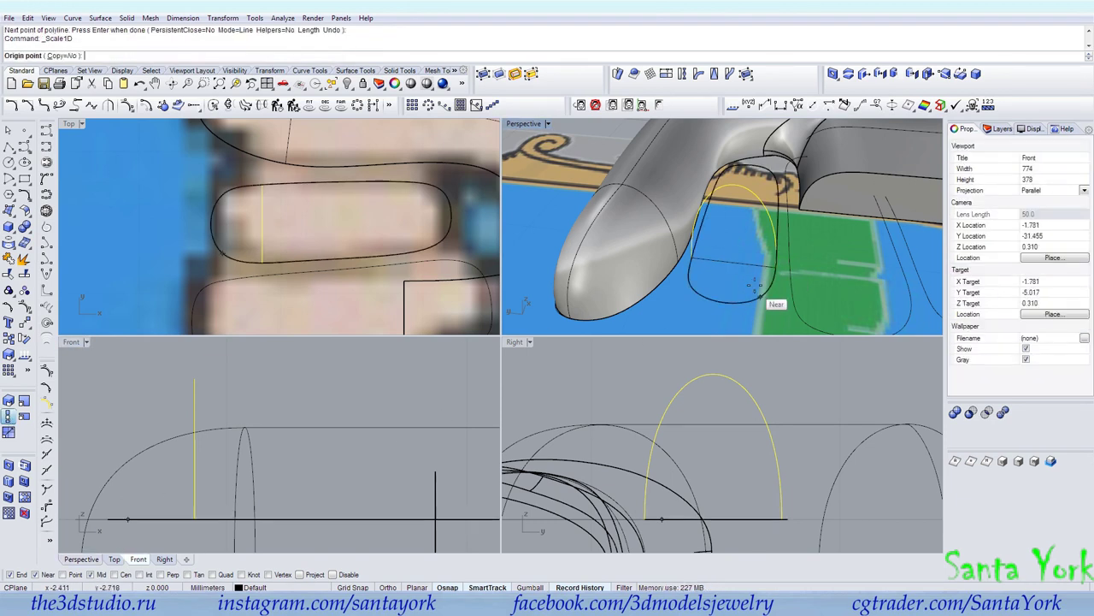
# Step: Scale the arch curve vertically to a height of 0.3 mm from its base midpoint and delete the straight line across its base
pyautogui.click(733, 262)
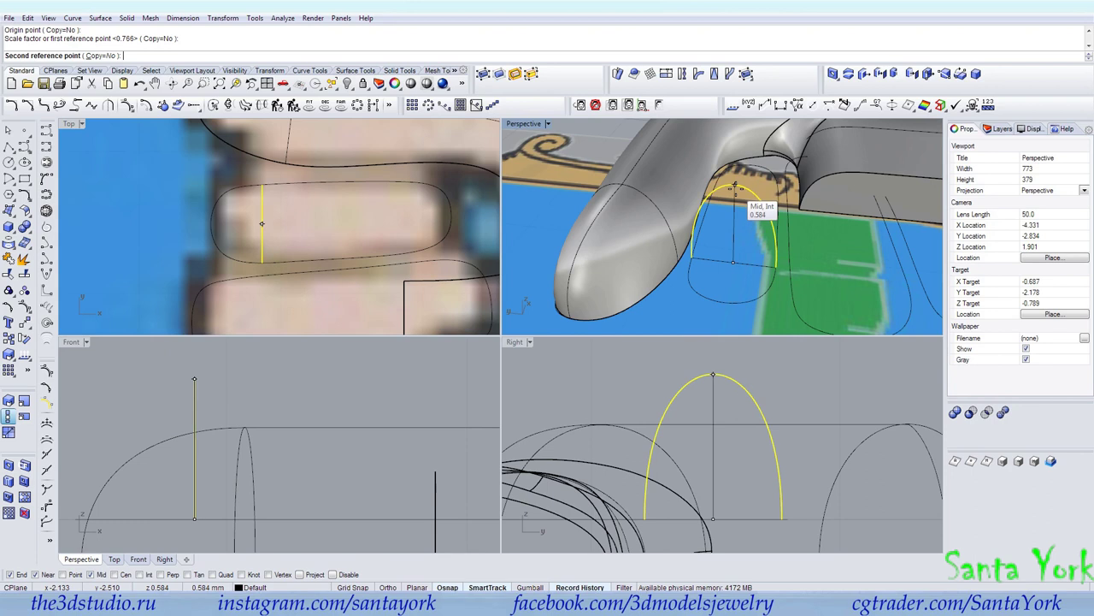
pyautogui.write('0.3')
pyautogui.press('Return')
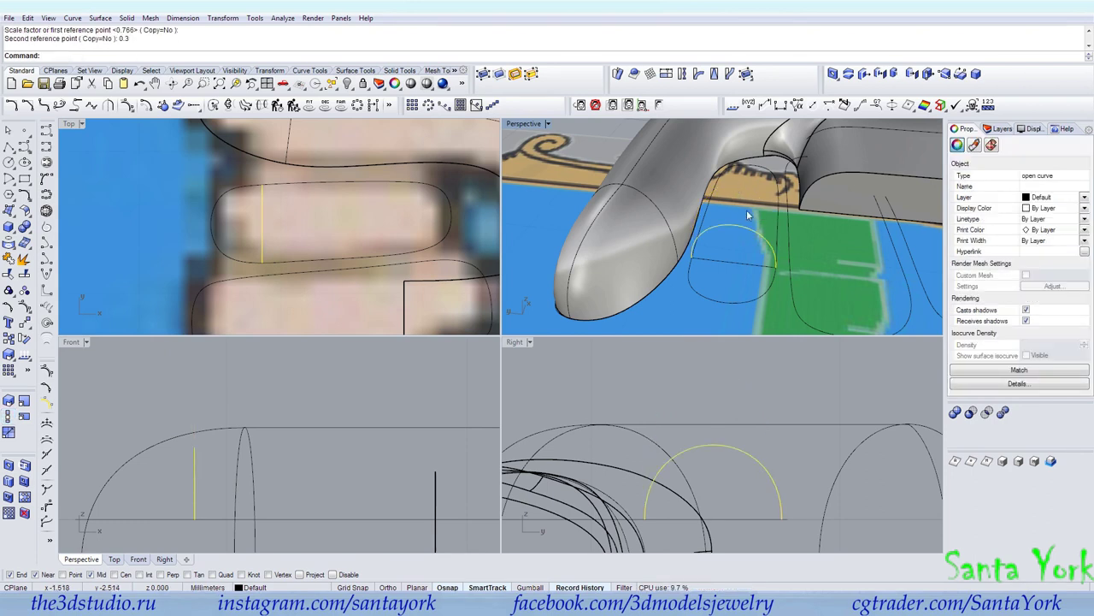
pyautogui.click(735, 266)
pyautogui.press('Delete')
# Step: Copy the arch along the upper edges of the top and second finger outlines, three arches per finger
pyautogui.click(720, 229)
pyautogui.click(9, 340)
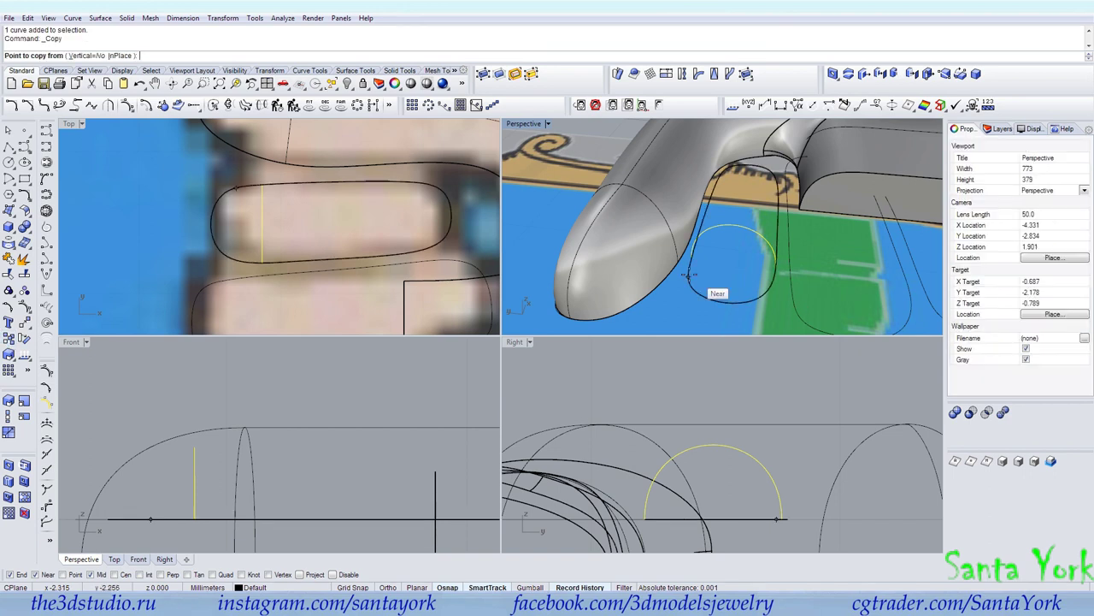
pyautogui.click(263, 185)
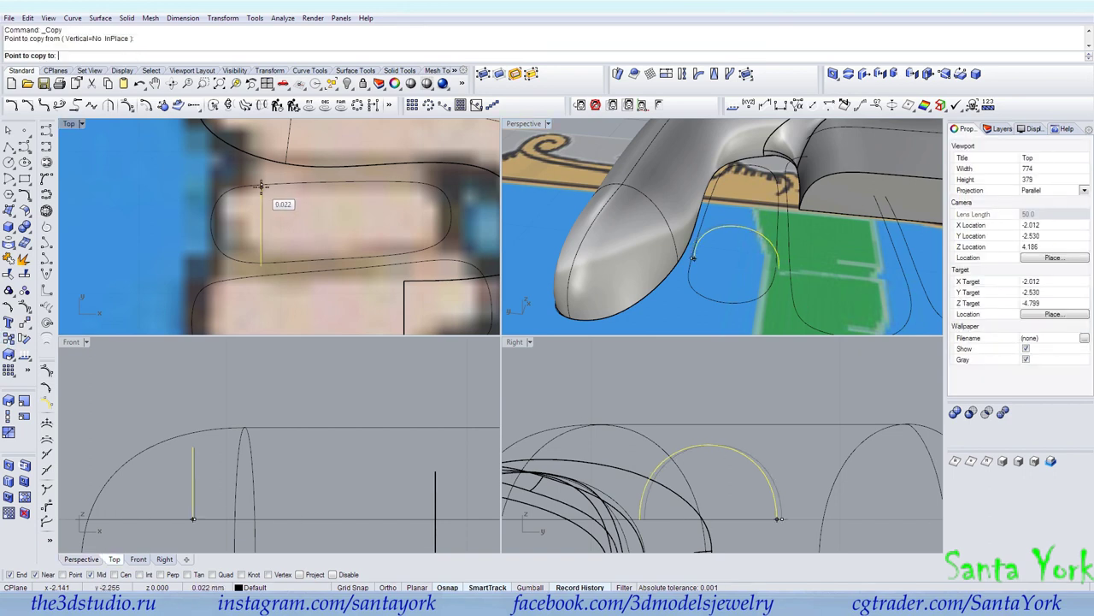
pyautogui.click(404, 180)
pyautogui.moveTo(342, 266); pyautogui.dragTo(334, 191, button='right')
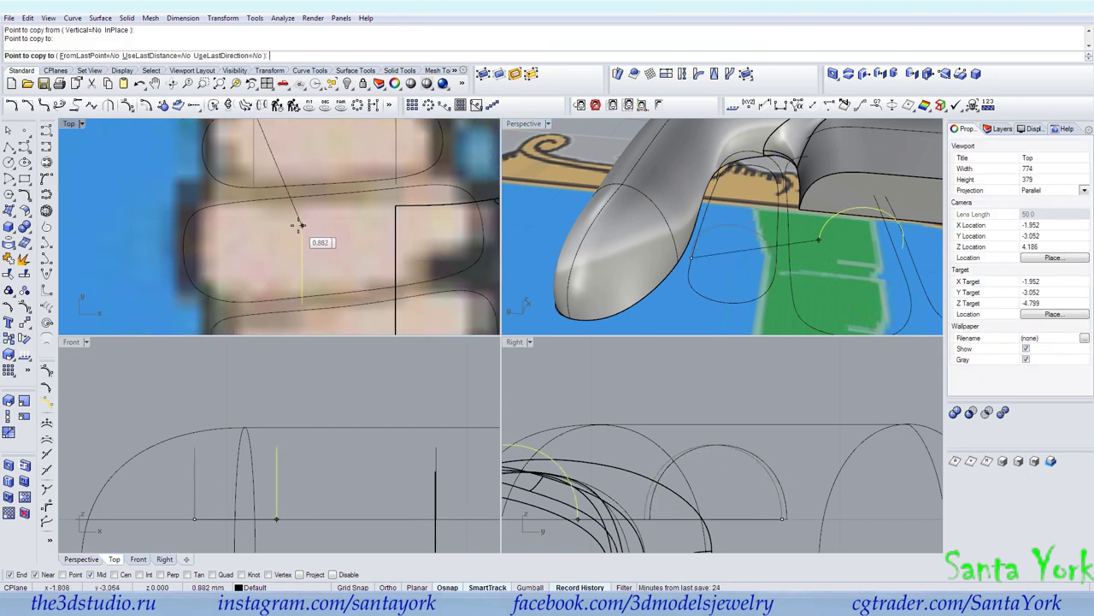
pyautogui.click(238, 204)
pyautogui.click(414, 207)
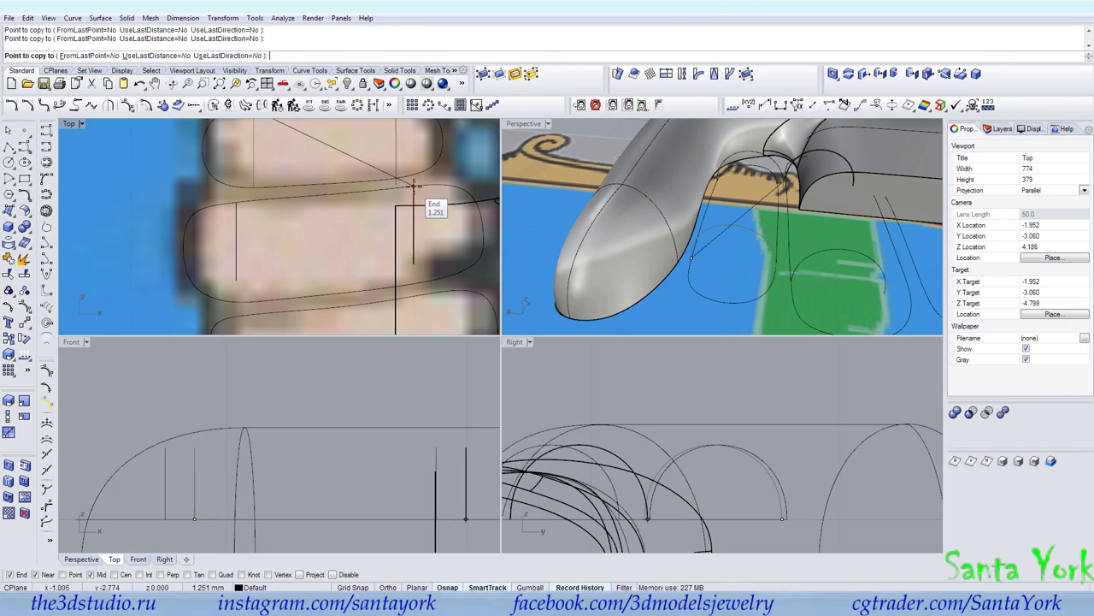
pyautogui.moveTo(319, 196); pyautogui.dragTo(306, 272, button='right')
pyautogui.click(310, 182)
# Step: Place further copies of the arch at the left, middle and right of the third and fourth finger outlines
pyautogui.moveTo(342, 330); pyautogui.dragTo(327, 156, button='right')
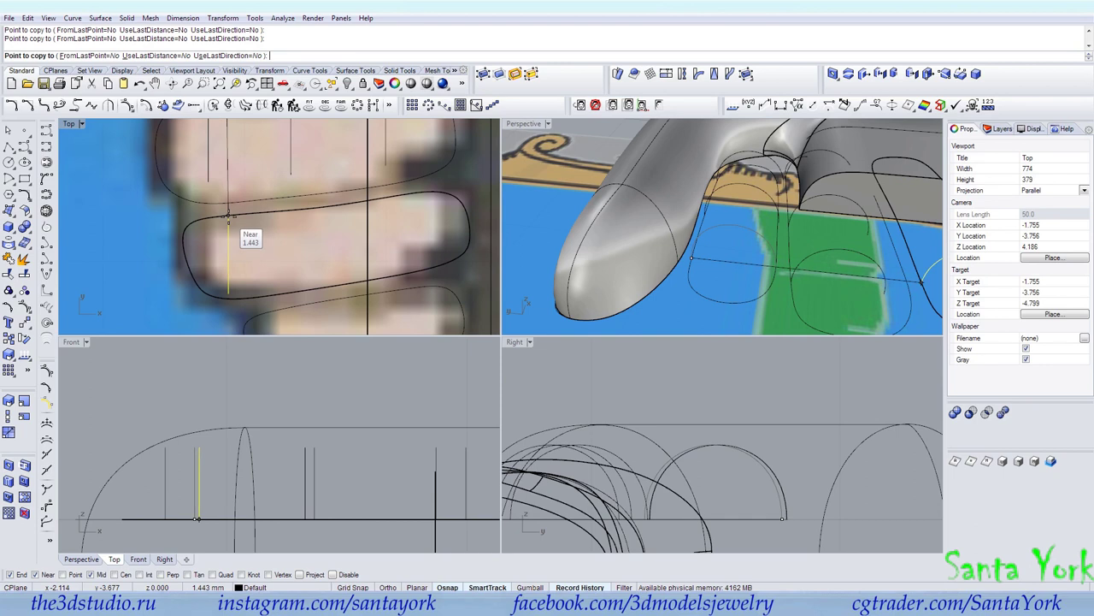
pyautogui.click(228, 216)
pyautogui.moveTo(294, 271); pyautogui.dragTo(278, 194, button='right')
pyautogui.click(262, 233)
pyautogui.click(408, 212)
pyautogui.click(334, 221)
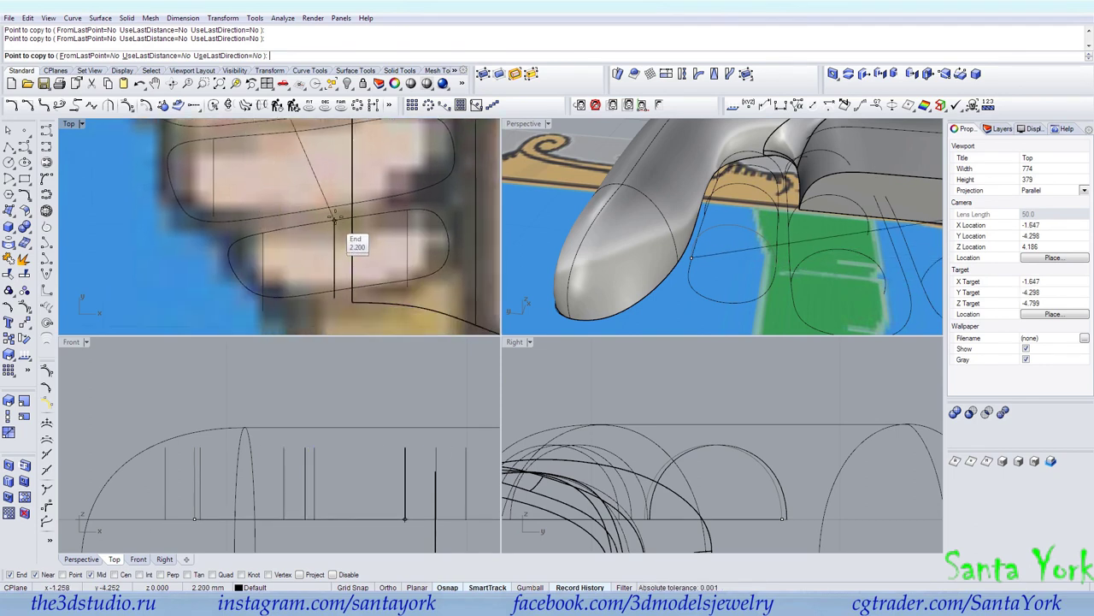
pyautogui.scroll(3, 318, 137)
pyautogui.scroll(-2, 377, 183)
pyautogui.click(391, 197)
pyautogui.rightClick(390, 197)
# Step: Rotate the fourth finger's left and middle arches about their upper ends so they cross the tilted outline squarely
pyautogui.moveTo(291, 313); pyautogui.dragTo(306, 210, button='right')
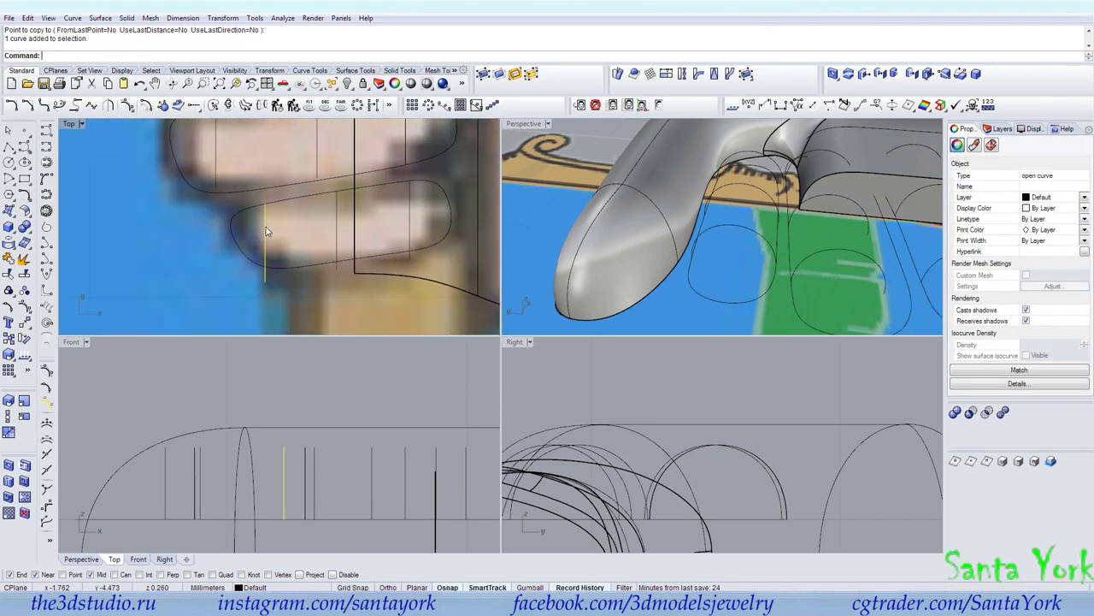
pyautogui.click(26, 334)
pyautogui.click(266, 205)
pyautogui.click(265, 310)
pyautogui.click(336, 234)
pyautogui.rightClick(336, 193)
pyautogui.click(336, 191)
pyautogui.click(336, 305)
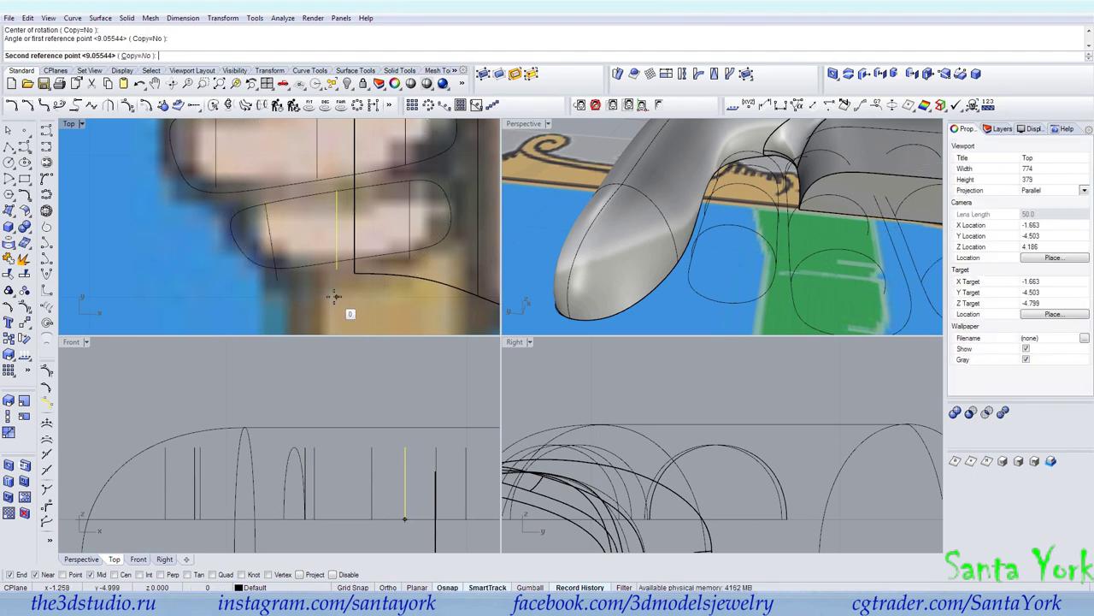
pyautogui.click(353, 299)
# Step: Rotate the fourth finger's right arch about its upper end to match the finger's tilt
pyautogui.click(411, 222)
pyautogui.rightClick(416, 205)
pyautogui.click(410, 180)
pyautogui.click(410, 308)
pyautogui.click(424, 266)
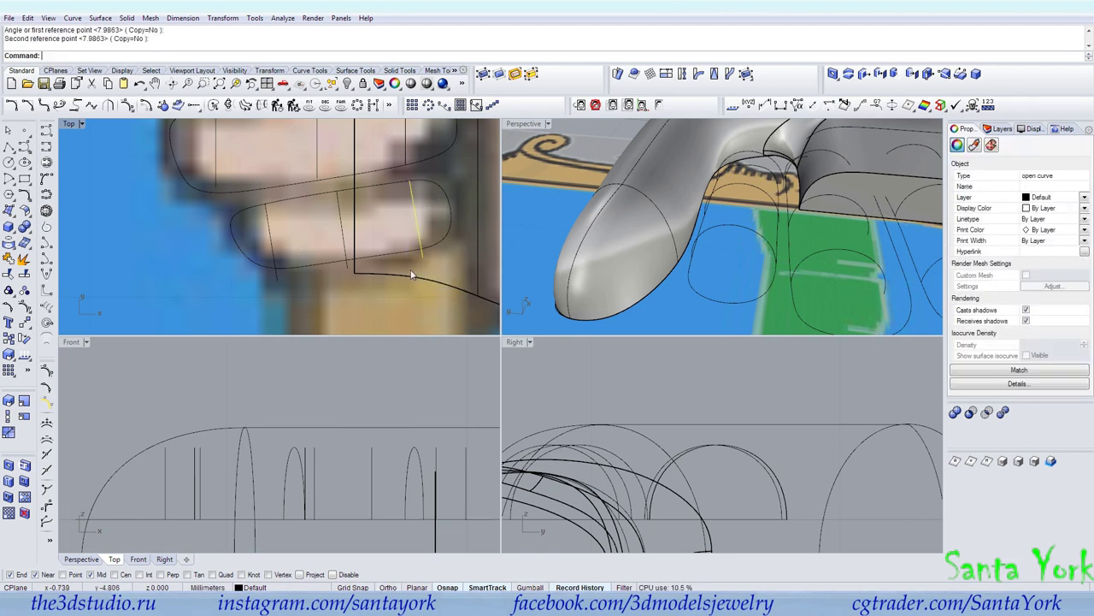
# Step: Rotate the third finger's right and middle arches about their upper ends to follow the finger's tilt
pyautogui.moveTo(320, 201); pyautogui.dragTo(295, 288, button='right')
pyautogui.click(380, 200)
pyautogui.rightClick(382, 190)
pyautogui.click(381, 174)
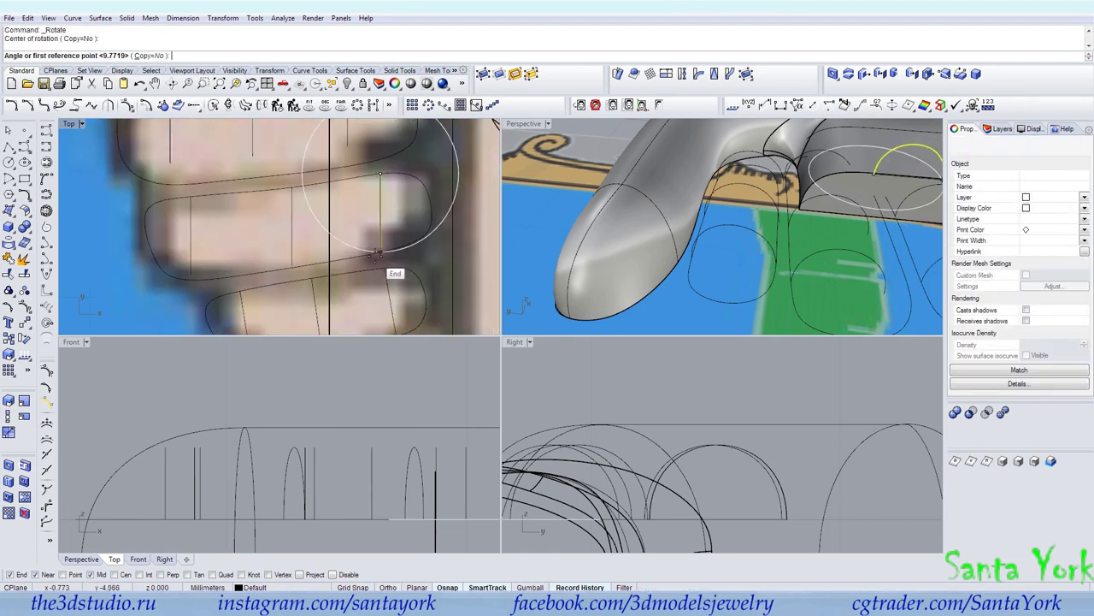
pyautogui.click(380, 252)
pyautogui.click(396, 250)
pyautogui.press('Return')
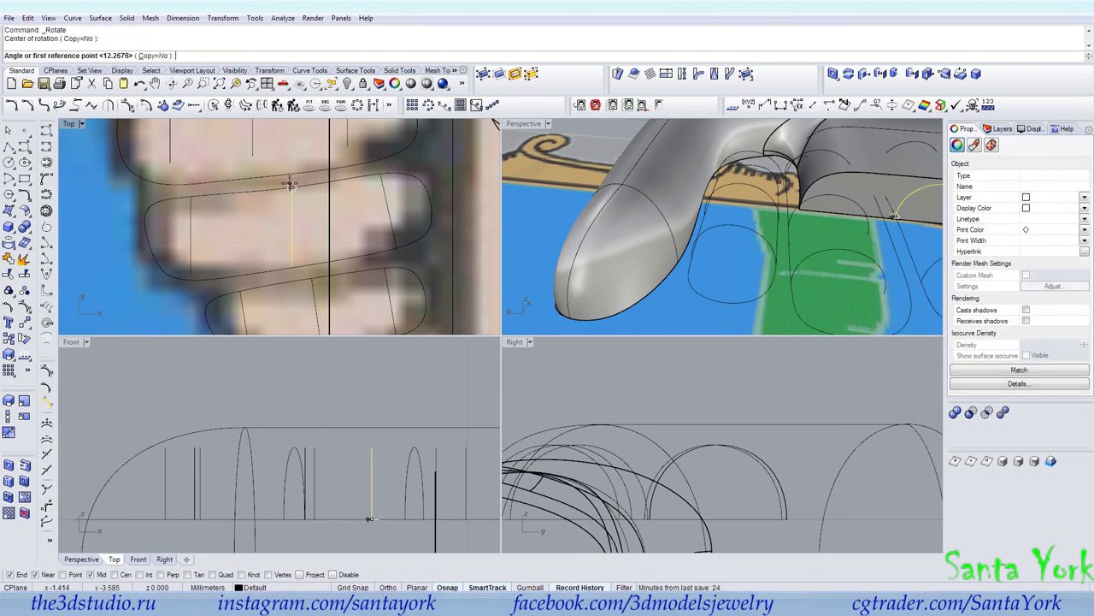
pyautogui.click(292, 188)
pyautogui.click(303, 261)
pyautogui.click(305, 264)
# Step: Rotate the third finger's left arch about its upper end so it crosses the outline squarely
pyautogui.click(191, 246)
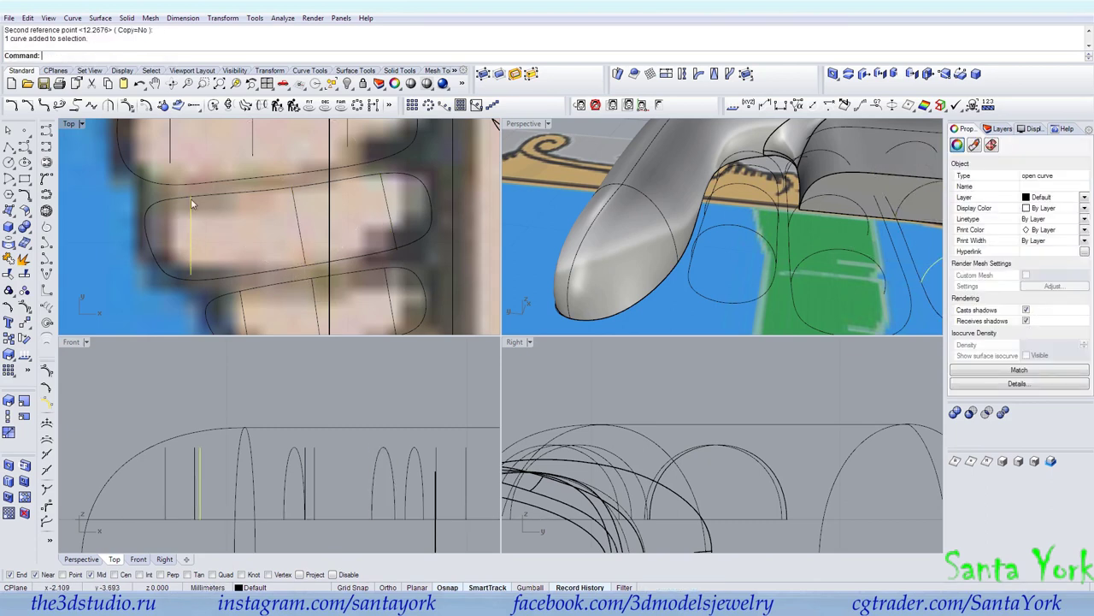
pyautogui.rightClick(192, 203)
pyautogui.click(191, 198)
pyautogui.click(190, 276)
pyautogui.click(203, 279)
# Step: Rotate the second finger's left arch about its upper end to follow the finger's tilt
pyautogui.moveTo(189, 161); pyautogui.dragTo(197, 239, button='right')
pyautogui.click(179, 206)
pyautogui.rightClick(180, 154)
pyautogui.click(177, 163)
pyautogui.click(180, 242)
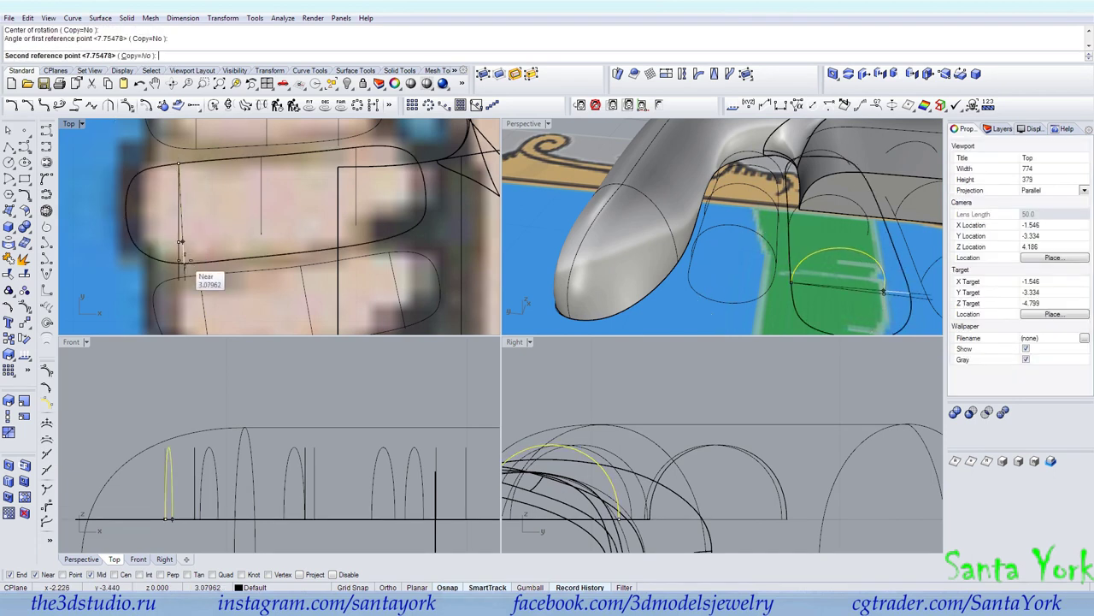
pyautogui.click(186, 272)
# Step: Rotate the second finger's middle and right arches about their upper ends to match the outline's slope
pyautogui.click(261, 171)
pyautogui.press('Return')
pyautogui.click(260, 156)
pyautogui.click(261, 233)
pyautogui.click(264, 248)
pyautogui.click(354, 190)
pyautogui.press('Return')
pyautogui.click(355, 147)
pyautogui.click(360, 228)
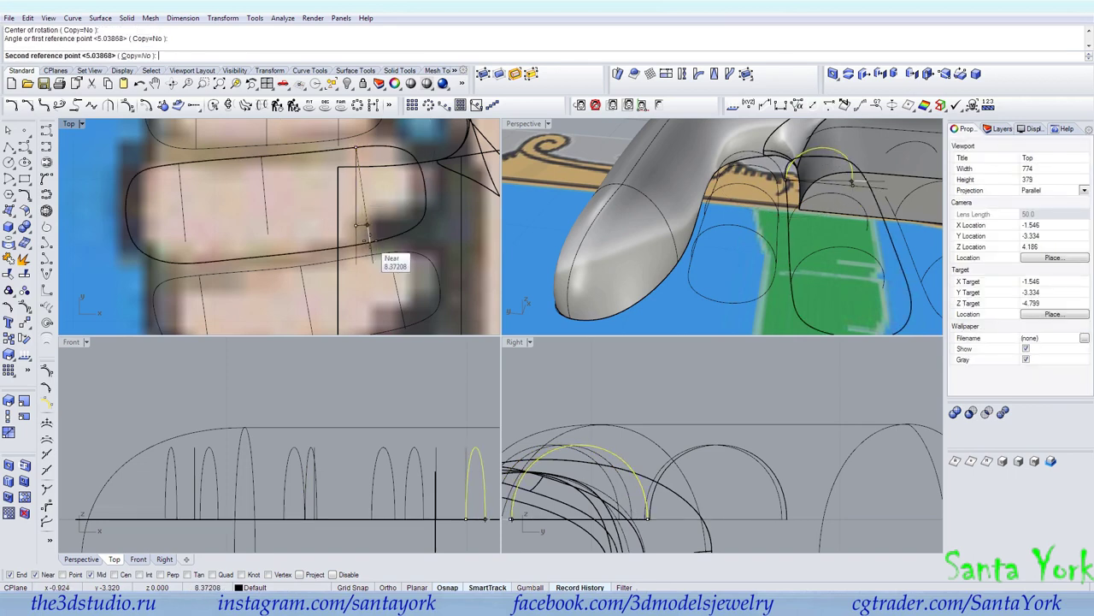
pyautogui.click(369, 240)
# Step: Rotate the top finger's right and middle arches slightly about their upper ends so they cross the outline squarely
pyautogui.moveTo(312, 150); pyautogui.dragTo(301, 228, button='right')
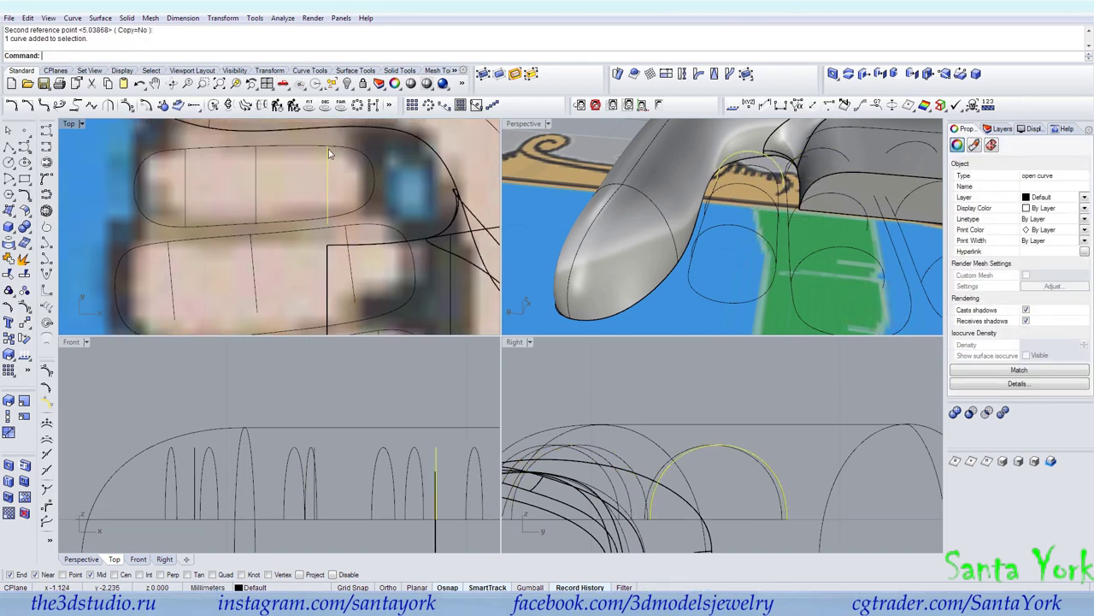
pyautogui.press('Return')
pyautogui.click(329, 152)
pyautogui.click(330, 221)
pyautogui.scroll(2, 332, 220)
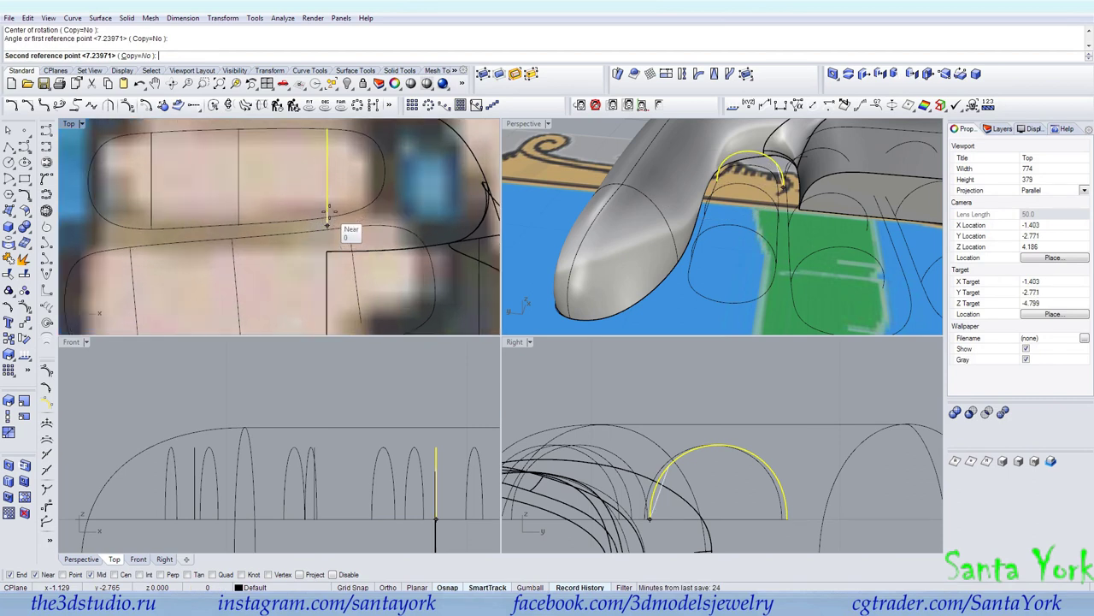
pyautogui.click(338, 284)
pyautogui.click(241, 177)
pyautogui.press('Return')
pyautogui.click(239, 130)
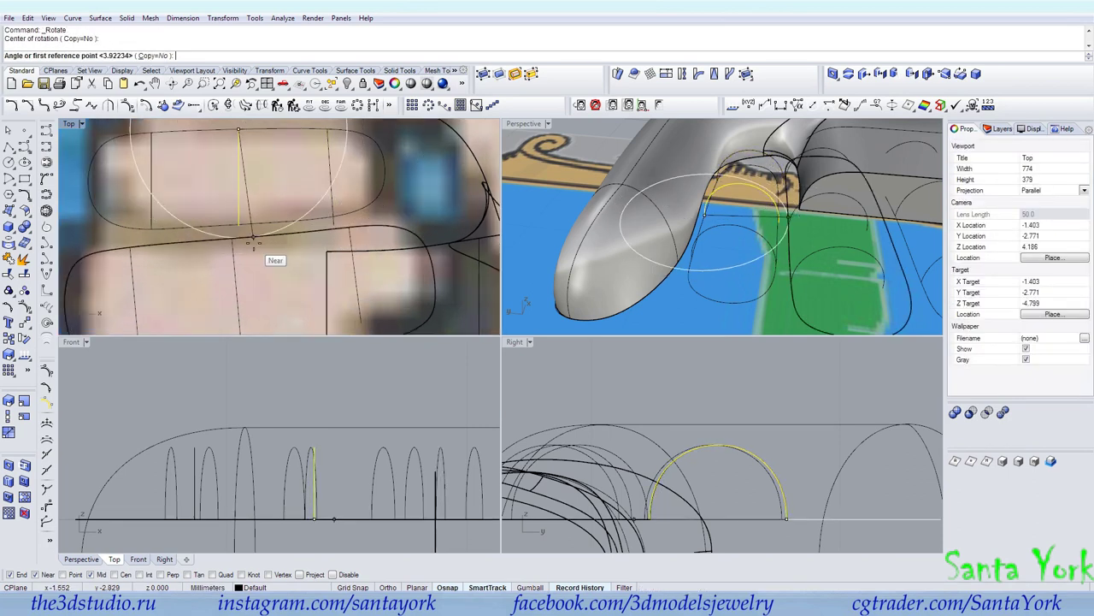
pyautogui.click(263, 288)
pyautogui.click(269, 288)
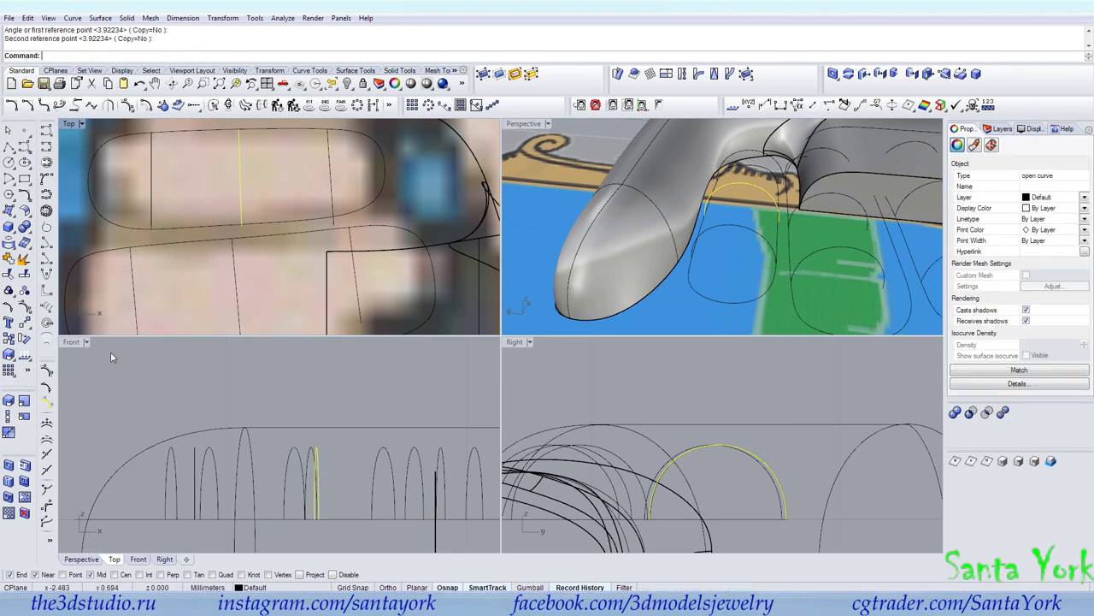
# Step: Scale the top finger's middle and right arches in one direction so their free ends meet the finger outline
pyautogui.click(8, 416)
pyautogui.scroll(3, 714, 205)
pyautogui.click(700, 221)
pyautogui.click(840, 232)
pyautogui.click(836, 235)
pyautogui.moveTo(793, 195); pyautogui.dragTo(787, 230, button='right')
pyautogui.click(812, 165)
pyautogui.rightClick(737, 191)
pyautogui.click(716, 195)
pyautogui.click(833, 207)
pyautogui.click(824, 206)
# Step: Stretch the second finger's middle arch in one direction until its free end meets the opposite edge of the outline
pyautogui.scroll(-6, 754, 171)
pyautogui.scroll(4, 840, 222)
pyautogui.click(838, 227)
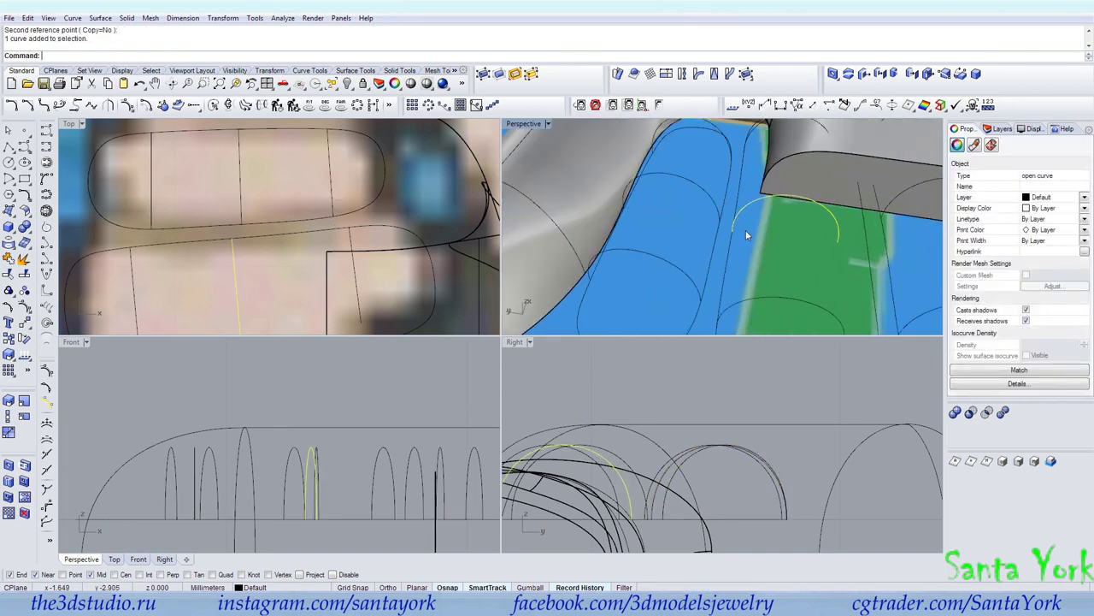
pyautogui.rightClick(742, 230)
pyautogui.click(733, 232)
pyautogui.click(838, 242)
pyautogui.click(867, 246)
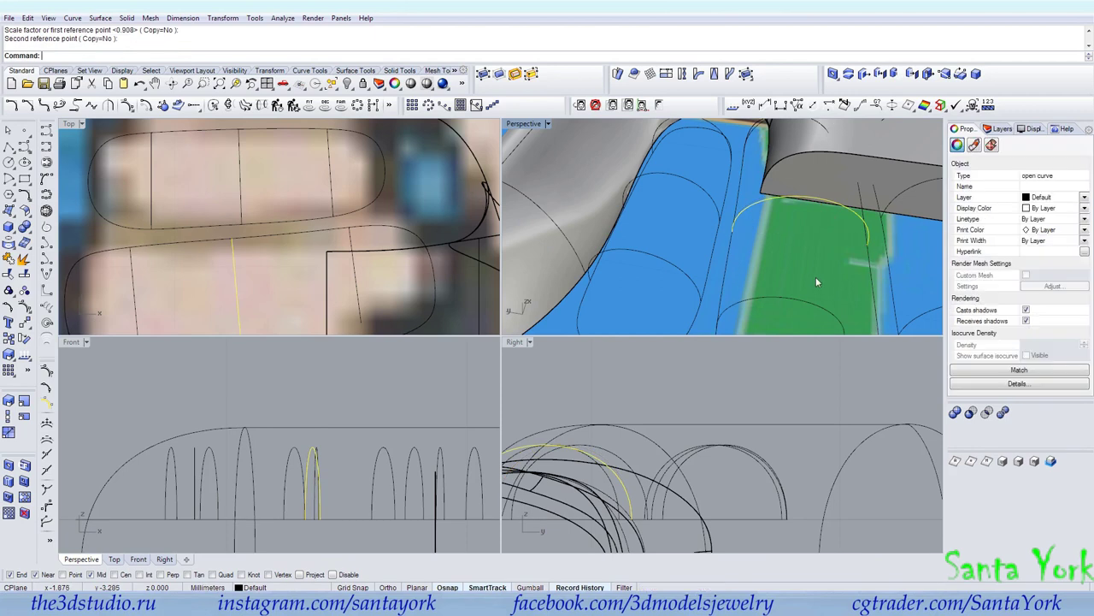
# Step: Stretch the second finger's left arch in one direction so it spans the full width of the outline
pyautogui.keyDown('shift'); pyautogui.moveTo(816, 280); pyautogui.dragTo(801, 252, button='right'); pyautogui.keyUp('shift')
pyautogui.click(800, 259)
pyautogui.rightClick(703, 283)
pyautogui.click(700, 284)
pyautogui.click(827, 296)
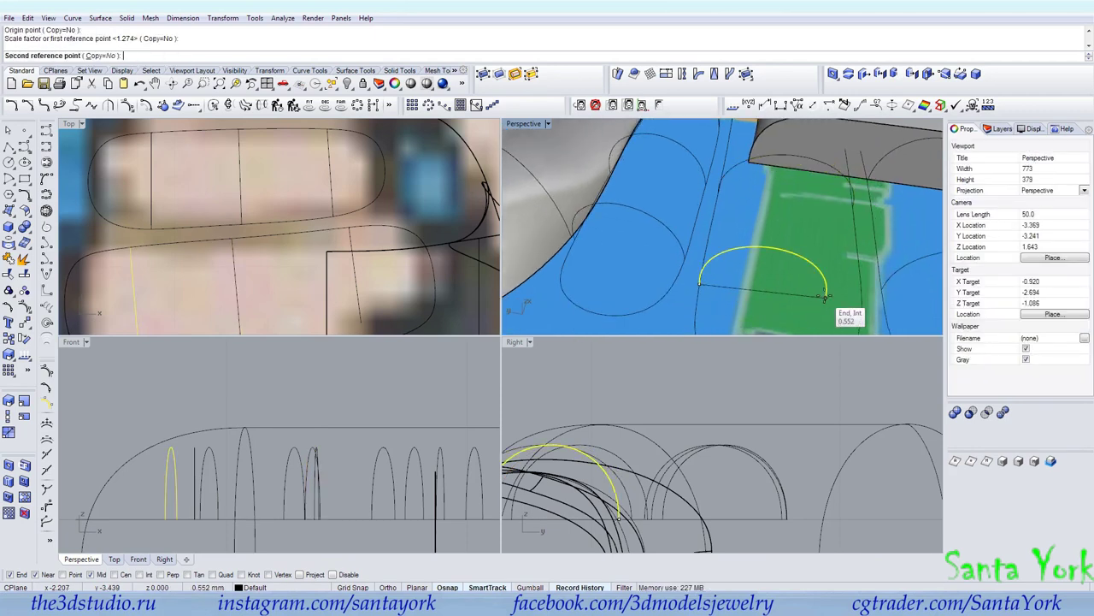
pyautogui.click(865, 304)
pyautogui.keyDown('shift'); pyautogui.moveTo(865, 303); pyautogui.dragTo(697, 169, button='right'); pyautogui.keyUp('shift')
pyautogui.press('Return')
pyautogui.click(641, 200)
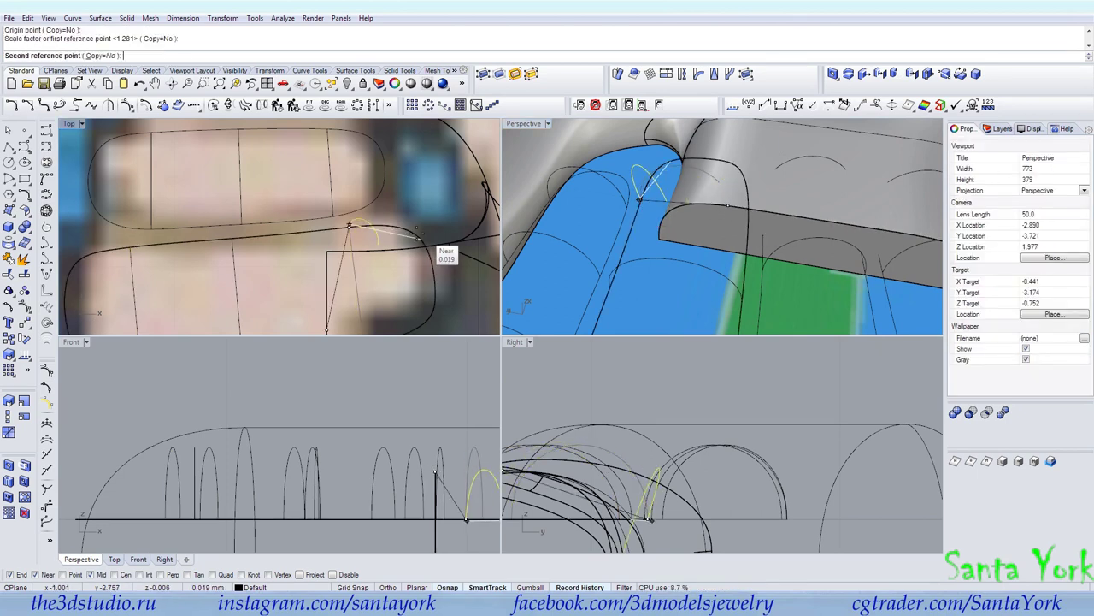
pyautogui.click(364, 237)
# Step: Scale the second finger's right arch in one direction from its upper end to the lower edge of the outline
pyautogui.press('Return')
pyautogui.click(367, 236)
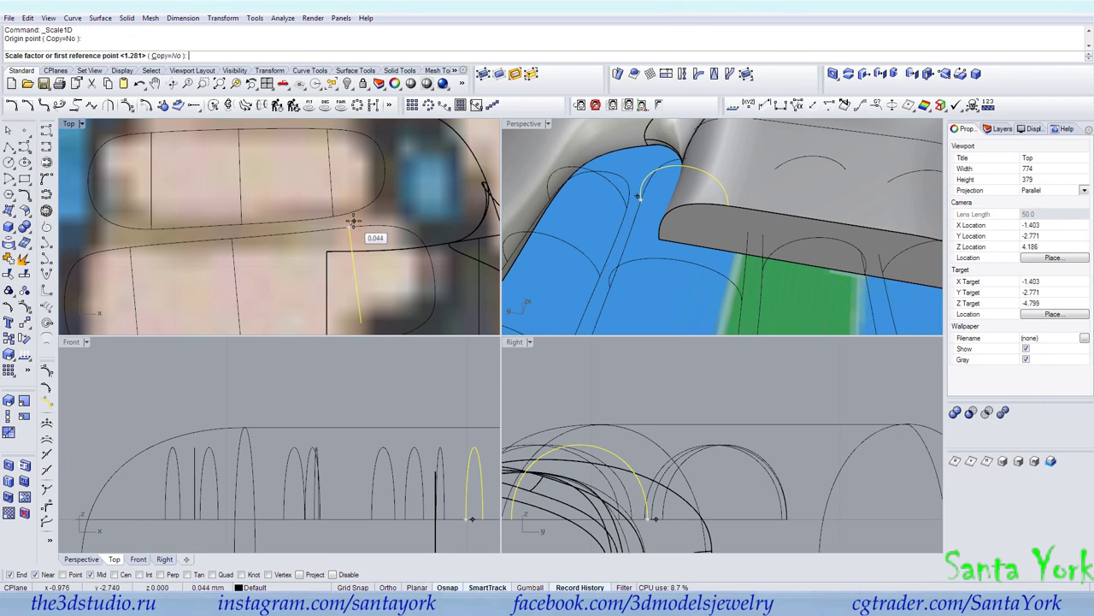
pyautogui.scroll(2, 385, 222)
pyautogui.click(352, 262)
pyautogui.click(352, 262)
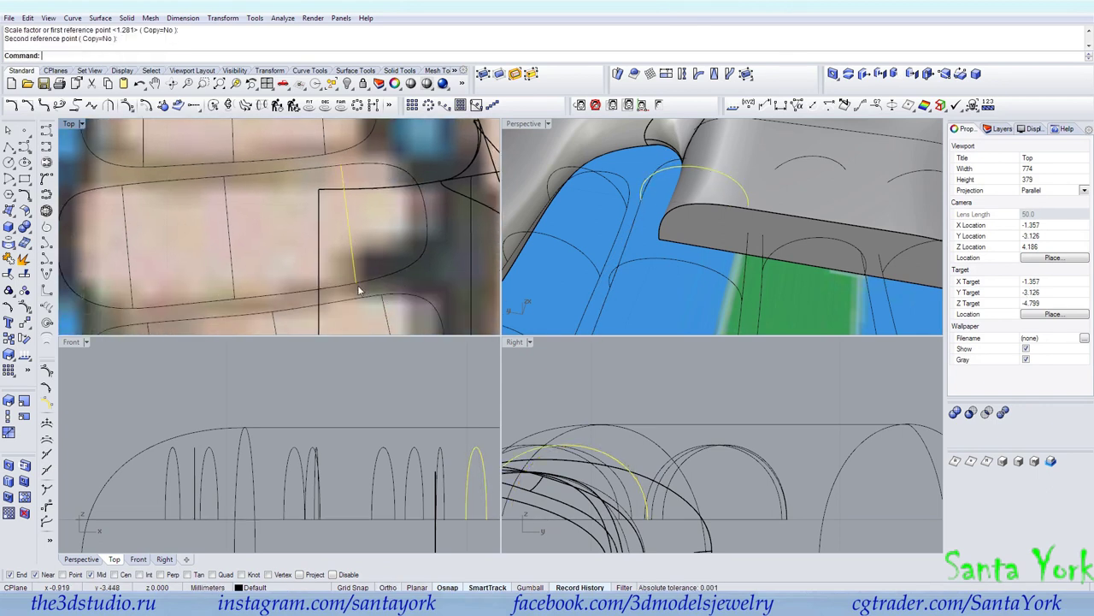
# Step: Scale the third finger's right arch in one direction so its free end lies on the outline
pyautogui.scroll(-1, 368, 240)
pyautogui.click(382, 216)
pyautogui.rightClick(382, 190)
pyautogui.click(379, 184)
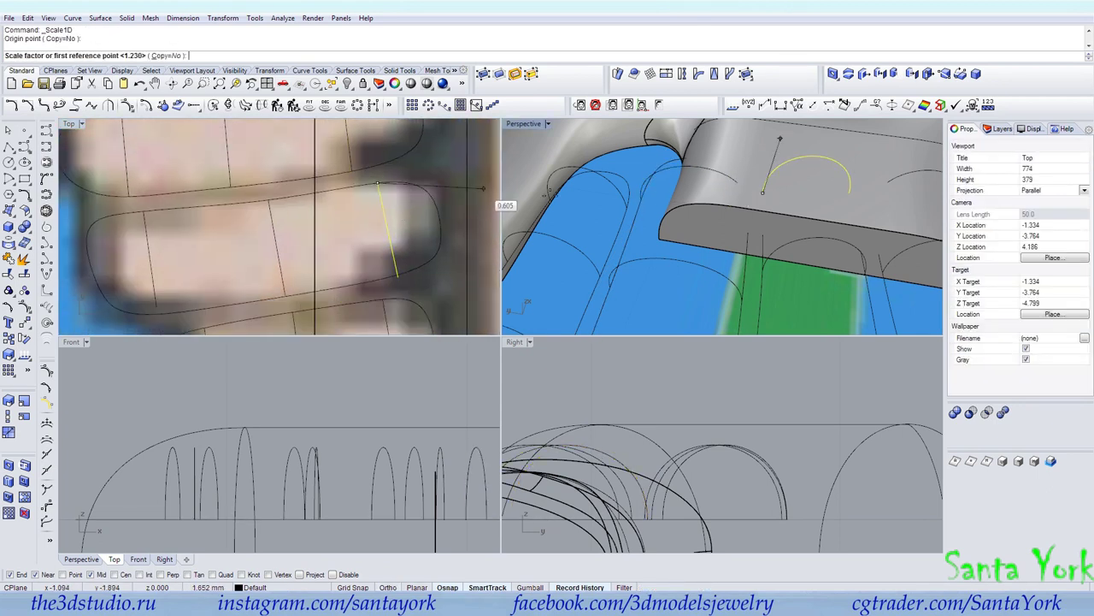
pyautogui.click(850, 193)
pyautogui.click(847, 193)
# Step: Scale the third finger's middle arch in one direction to fit between the two edges of its outline
pyautogui.moveTo(361, 272); pyautogui.dragTo(397, 212, button='right')
pyautogui.press('Escape')
pyautogui.click(310, 147)
pyautogui.rightClick(313, 142)
pyautogui.click(307, 141)
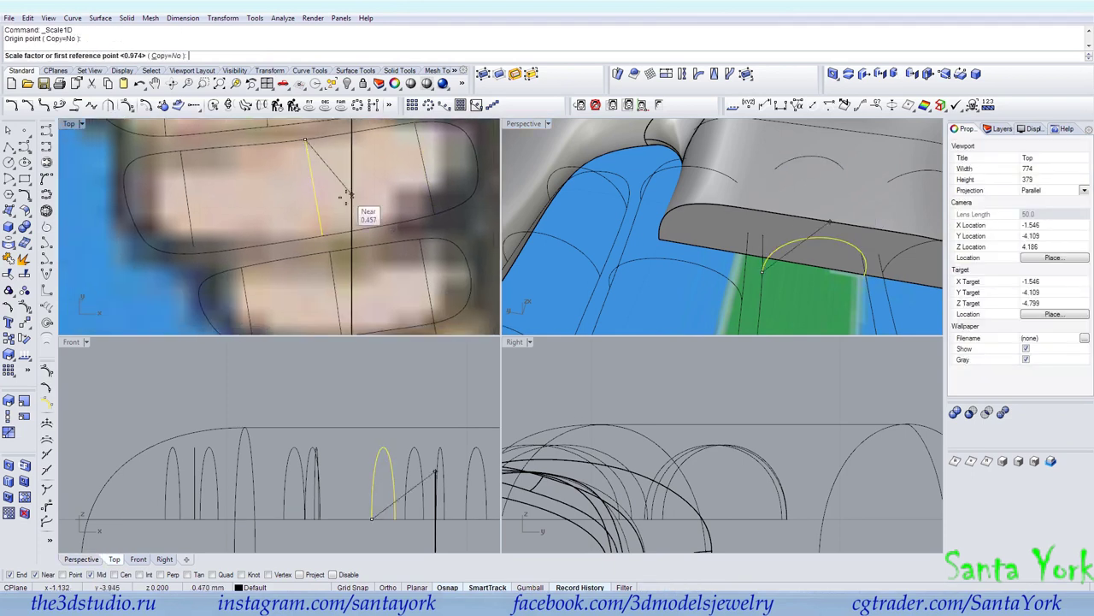
pyautogui.click(324, 233)
pyautogui.click(323, 237)
# Step: Scale the third finger's left arch in one direction so it ends on the lower edge of the outline
pyautogui.click(187, 205)
pyautogui.press('Return')
pyautogui.click(180, 152)
pyautogui.click(197, 254)
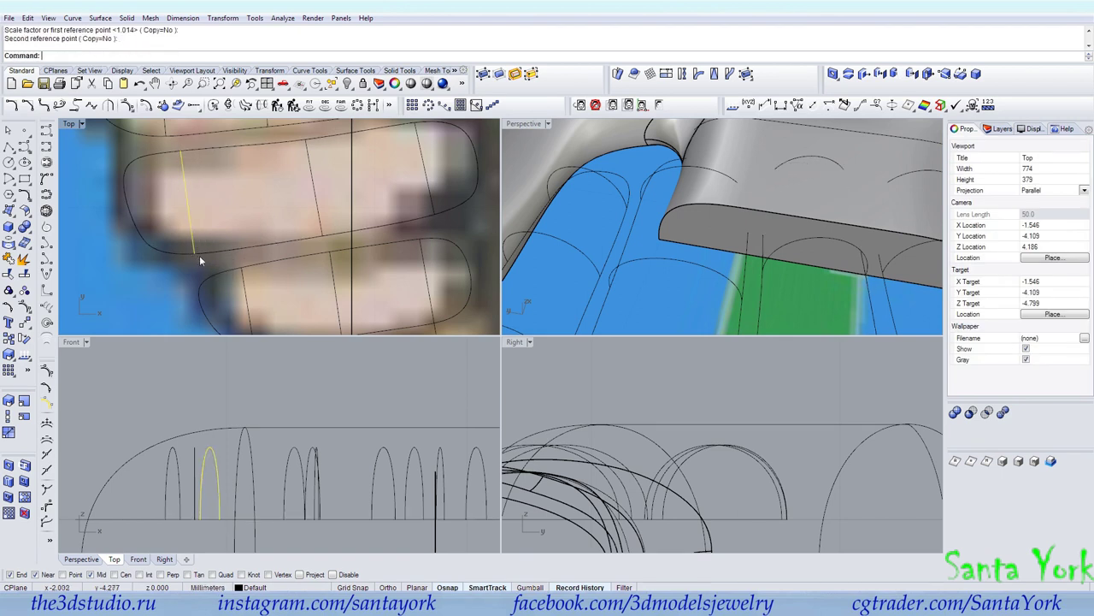
# Step: Shrink the fourth finger's left arch in one direction until its free end meets the outline
pyautogui.moveTo(206, 260); pyautogui.dragTo(190, 187, button='right')
pyautogui.moveTo(539, 224); pyautogui.dragTo(650, 255, button='right')
pyautogui.press('Return')
pyautogui.click(645, 254)
pyautogui.click(762, 260)
pyautogui.click(742, 260)
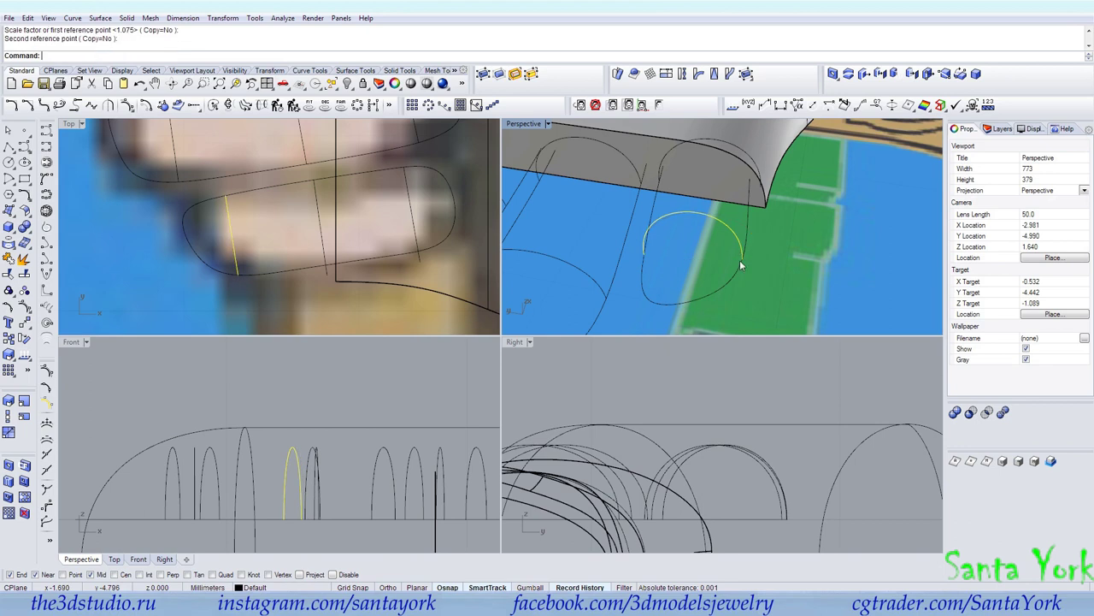
# Step: Shrink the fourth finger's middle arch in one direction to fit the width of its outline
pyautogui.click(322, 231)
pyautogui.rightClick(665, 188)
pyautogui.click(659, 180)
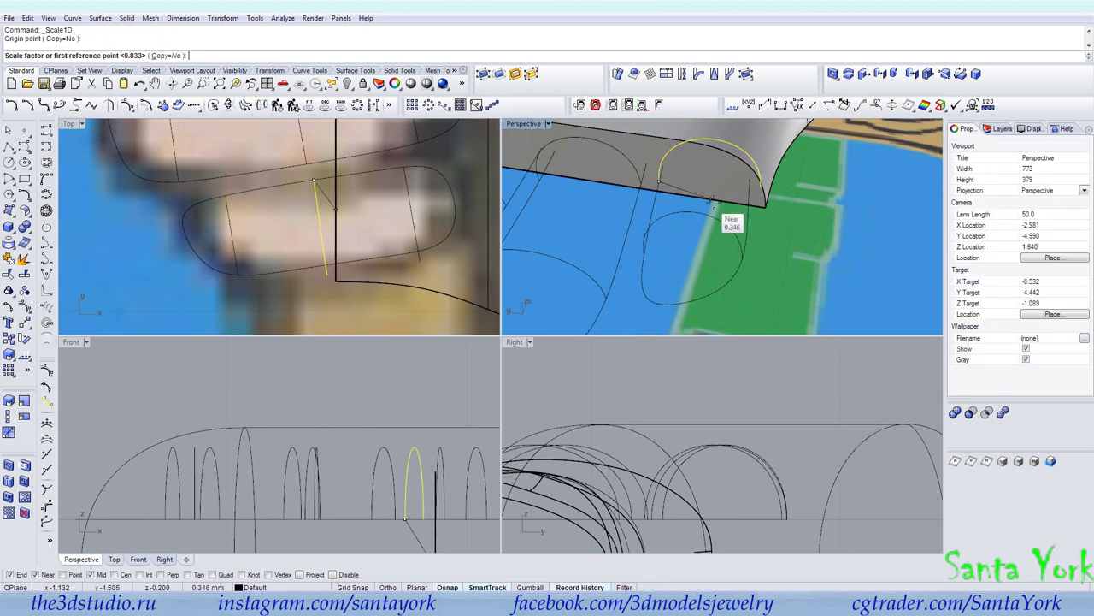
pyautogui.click(761, 186)
pyautogui.click(750, 184)
# Step: Shrink the fourth finger's right arch in one direction so its free end snaps to the outline
pyautogui.click(416, 218)
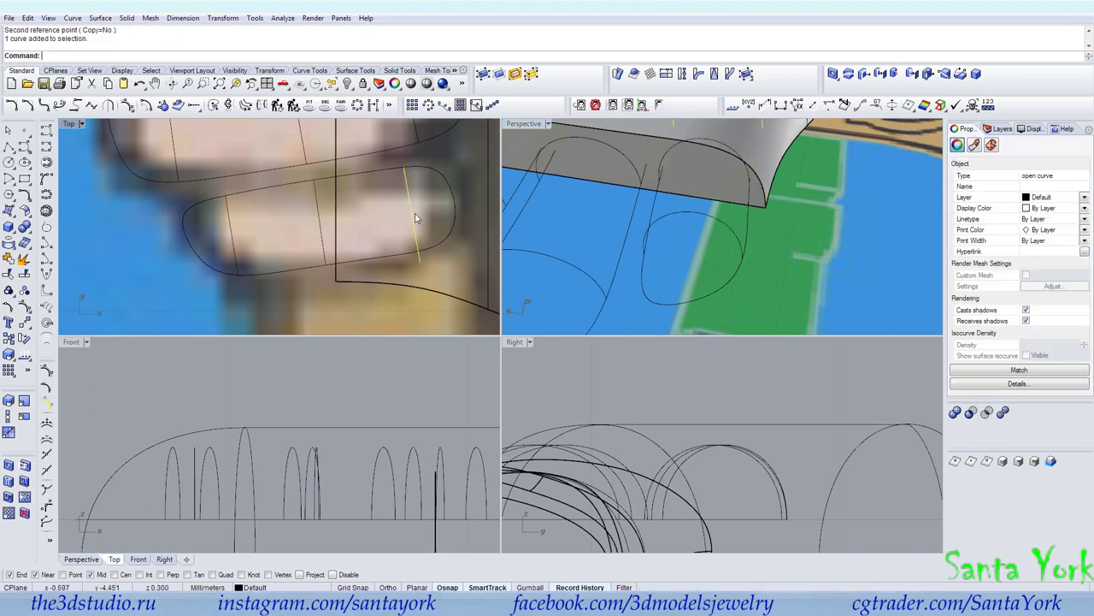
pyautogui.moveTo(689, 147); pyautogui.dragTo(667, 182, button='right')
pyautogui.rightClick(668, 182)
pyautogui.click(667, 181)
pyautogui.click(755, 184)
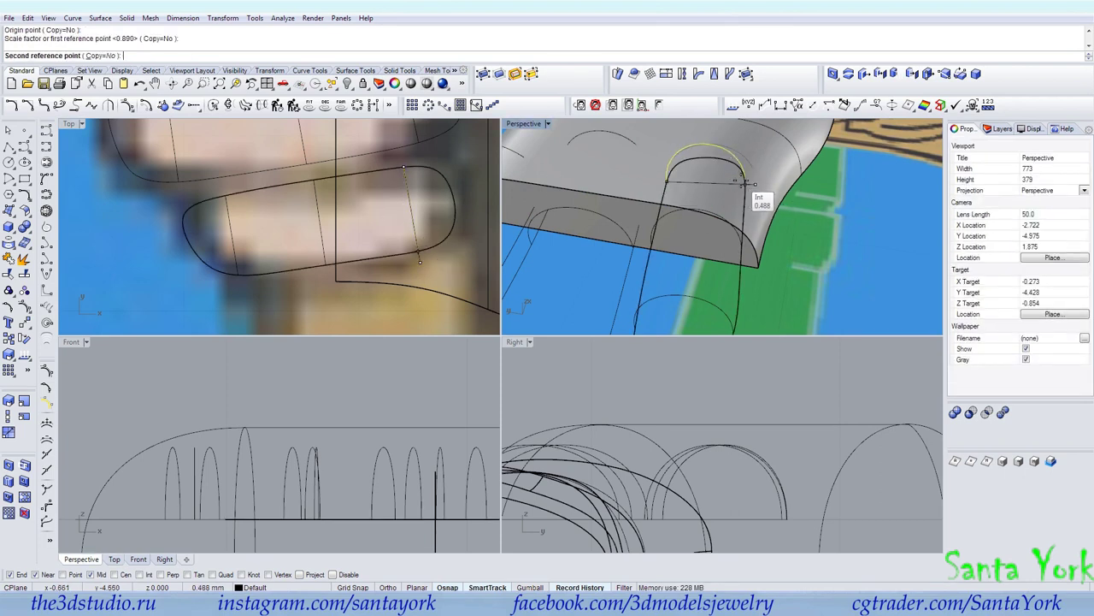
pyautogui.click(746, 183)
# Step: Select all four finger outlines with their arches and raise them about 0.166 mm in the Front view
pyautogui.scroll(-3, 378, 255)
pyautogui.moveTo(229, 300); pyautogui.dragTo(362, 171)
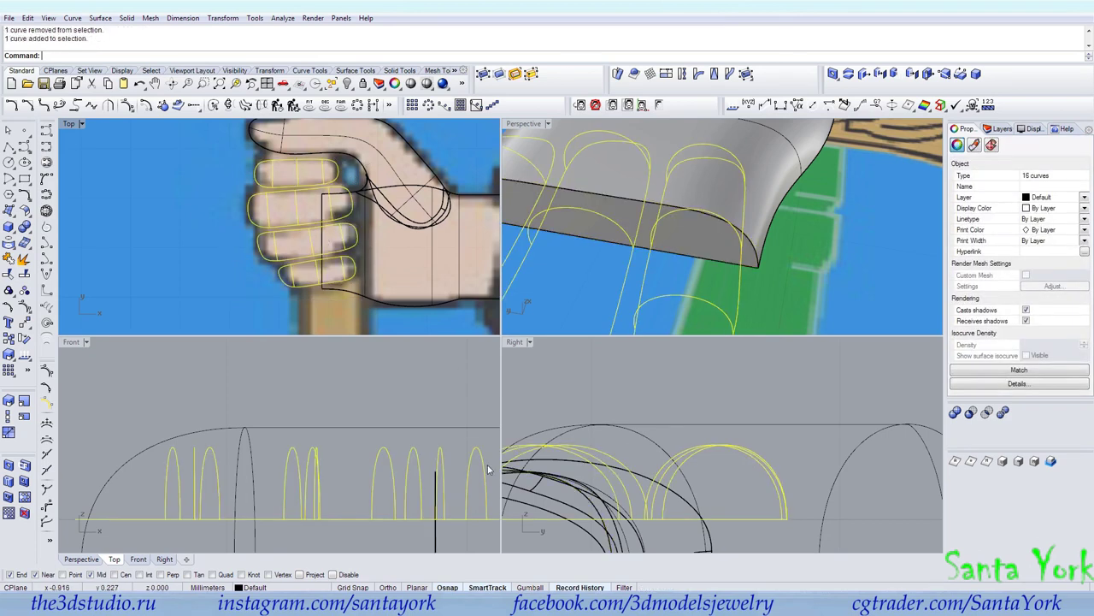
pyautogui.moveTo(313, 471); pyautogui.dragTo(314, 429)
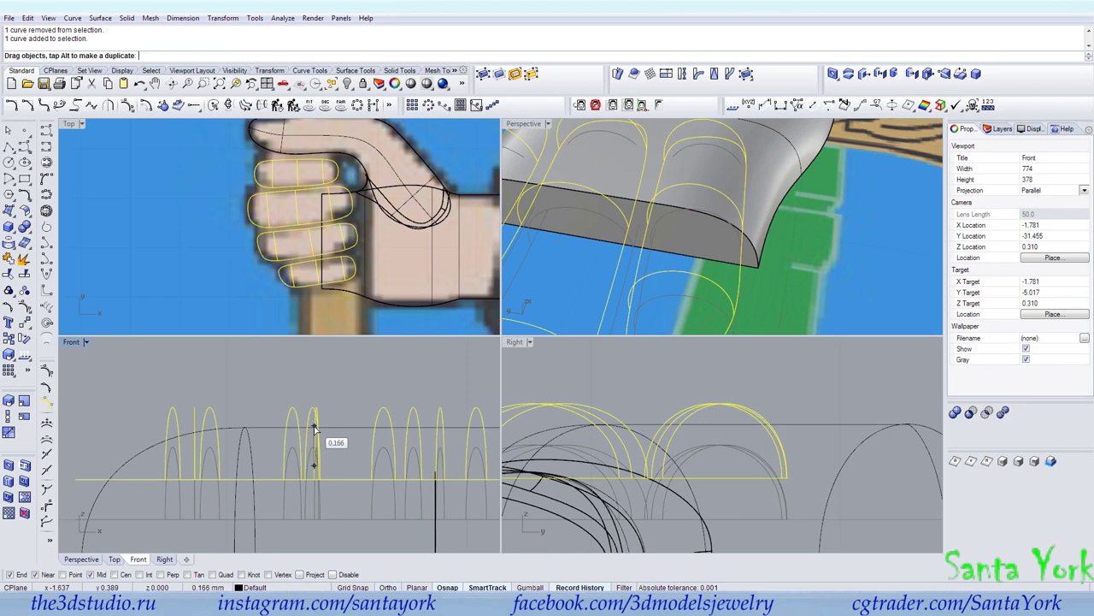
# Step: Finish raising the selected finger outlines and arches in the Front view at a distance of 0.2 mm
pyautogui.press('Return')
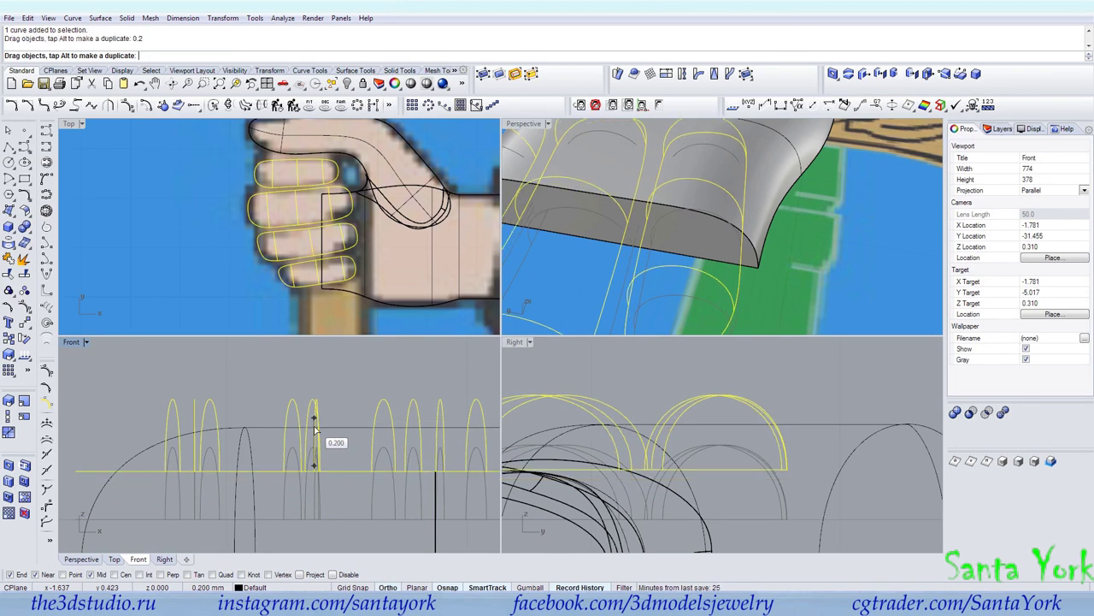
pyautogui.moveTo(314, 429); pyautogui.dragTo(314, 429)
pyautogui.click(812, 245)
pyautogui.scroll(-6, 812, 245)
pyautogui.moveTo(812, 246); pyautogui.dragTo(835, 257, button='right')
pyautogui.scroll(6, 633, 220)
# Step: Select the middle arches of all four fingers and draw a straight baseline between the ends of the third finger's middle arch
pyautogui.click(642, 231)
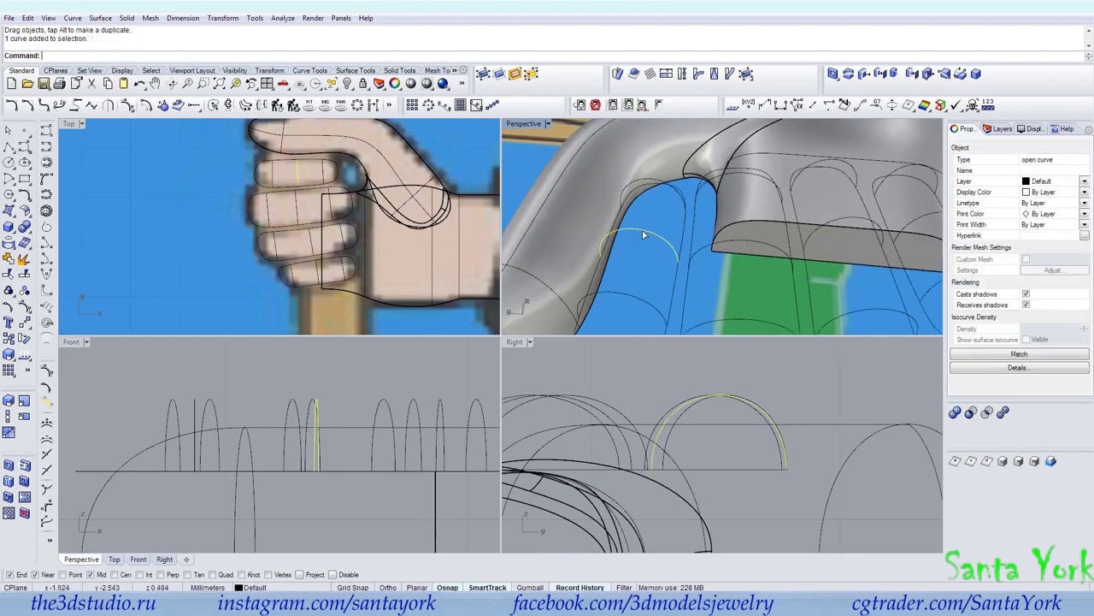
pyautogui.keyDown('shift'); pyautogui.click(840, 224); pyautogui.keyUp('shift')
pyautogui.click(859, 254)
pyautogui.keyDown('shift'); pyautogui.click(841, 220); pyautogui.keyUp('shift')
pyautogui.keyDown('ctrl'); pyautogui.click(858, 231); pyautogui.keyUp('ctrl')
pyautogui.moveTo(862, 245); pyautogui.dragTo(791, 230, button='right')
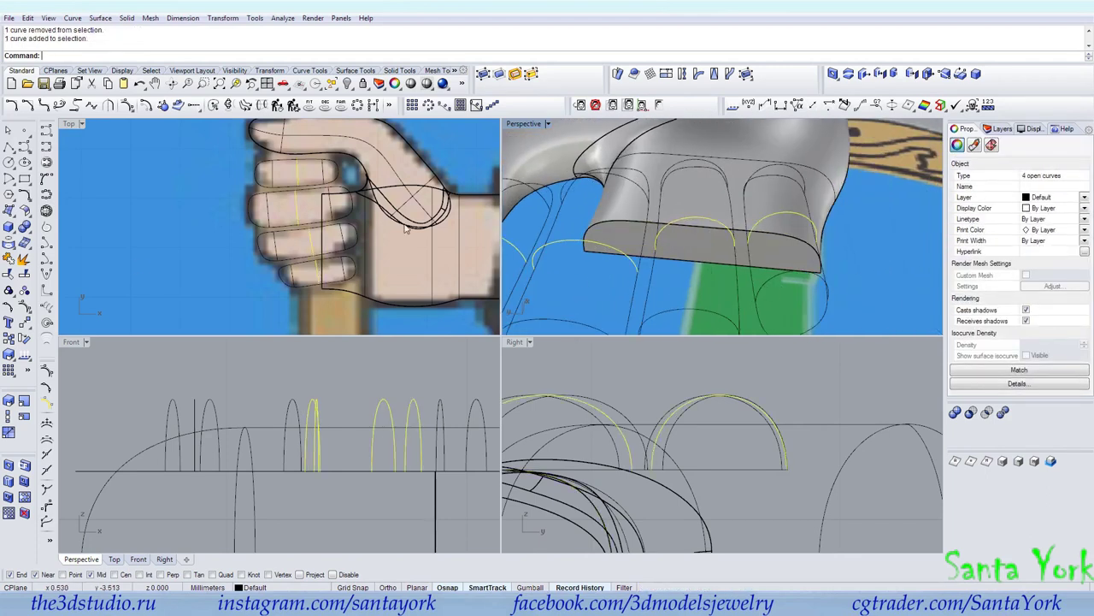
pyautogui.click(8, 147)
pyautogui.click(655, 249)
pyautogui.click(734, 246)
pyautogui.press('Return')
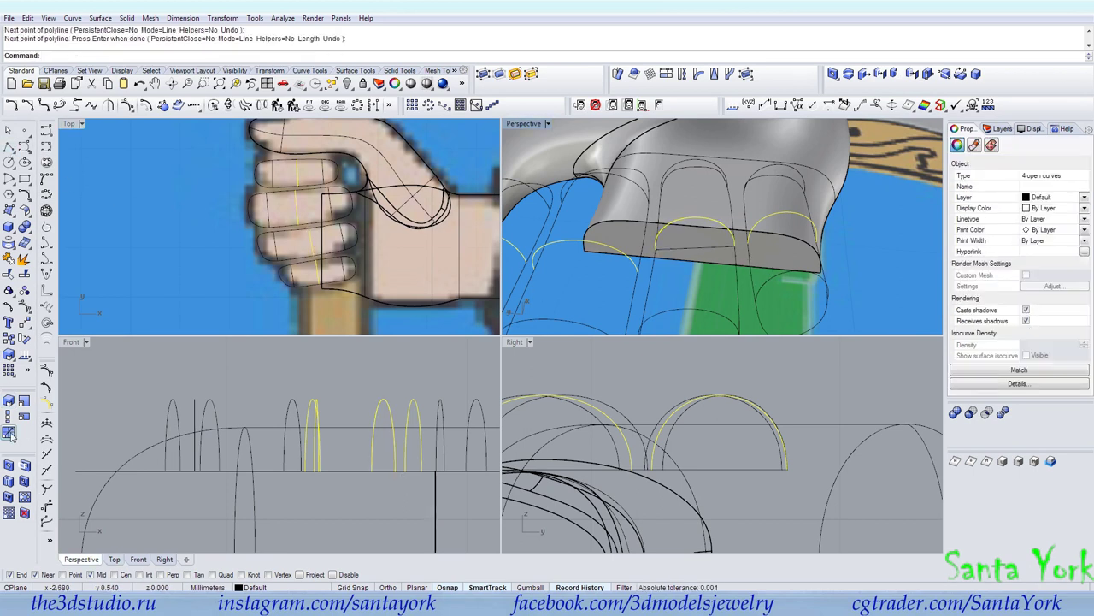
# Step: Scale the four middle arches vertically in one direction from the baseline's midpoint, with 0.5 as the second reference distance
pyautogui.click(9, 433)
pyautogui.click(709, 247)
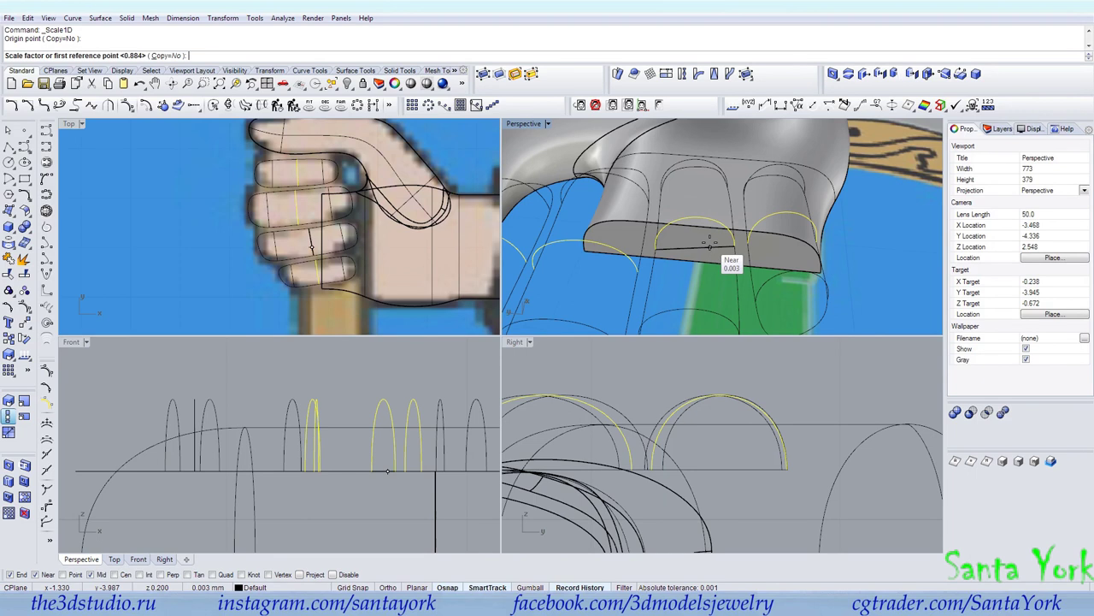
pyautogui.press('Escape')
pyautogui.rightClick(709, 253)
pyautogui.click(696, 248)
pyautogui.write('0.5')
pyautogui.press('Return')
pyautogui.moveTo(692, 216); pyautogui.dragTo(710, 267, button='right')
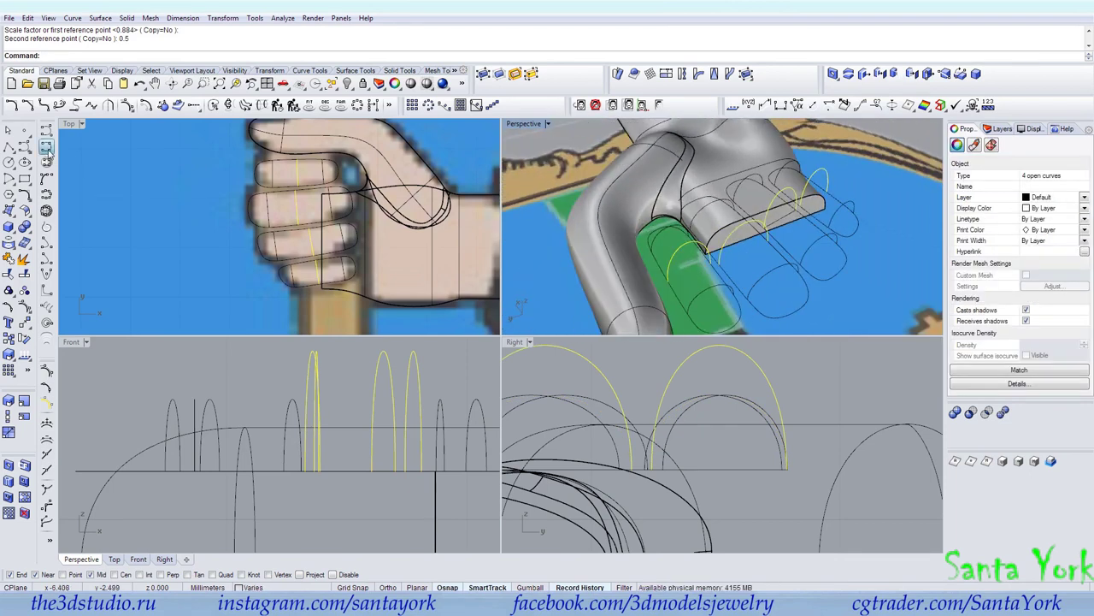
# Step: Draw an interpolated curve through the tops of the topmost finger's three arches
pyautogui.click(47, 148)
pyautogui.click(712, 288)
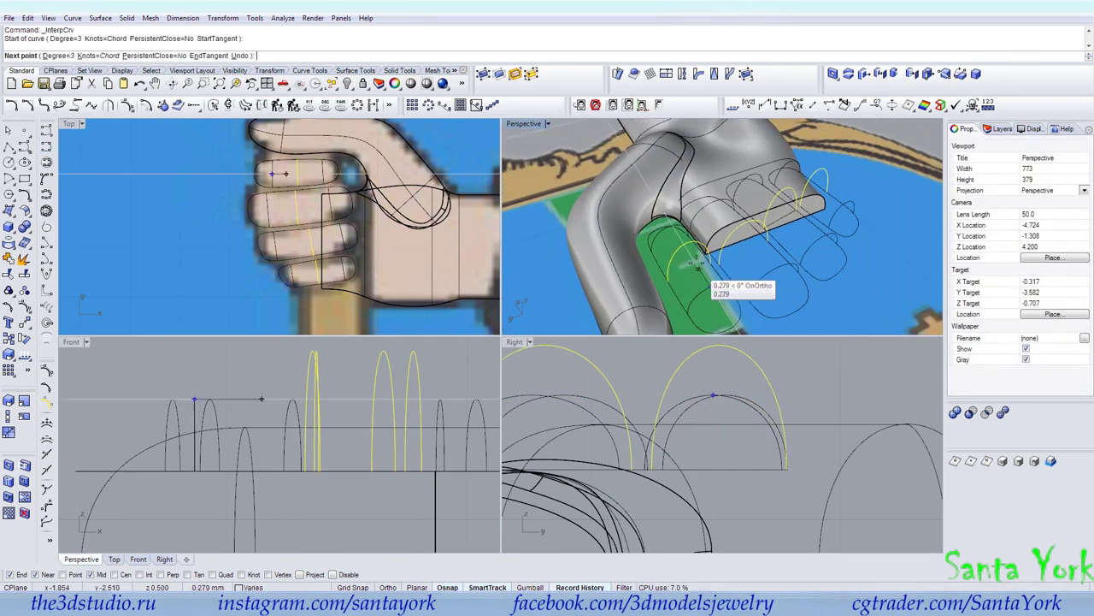
pyautogui.click(690, 253)
pyautogui.click(669, 230)
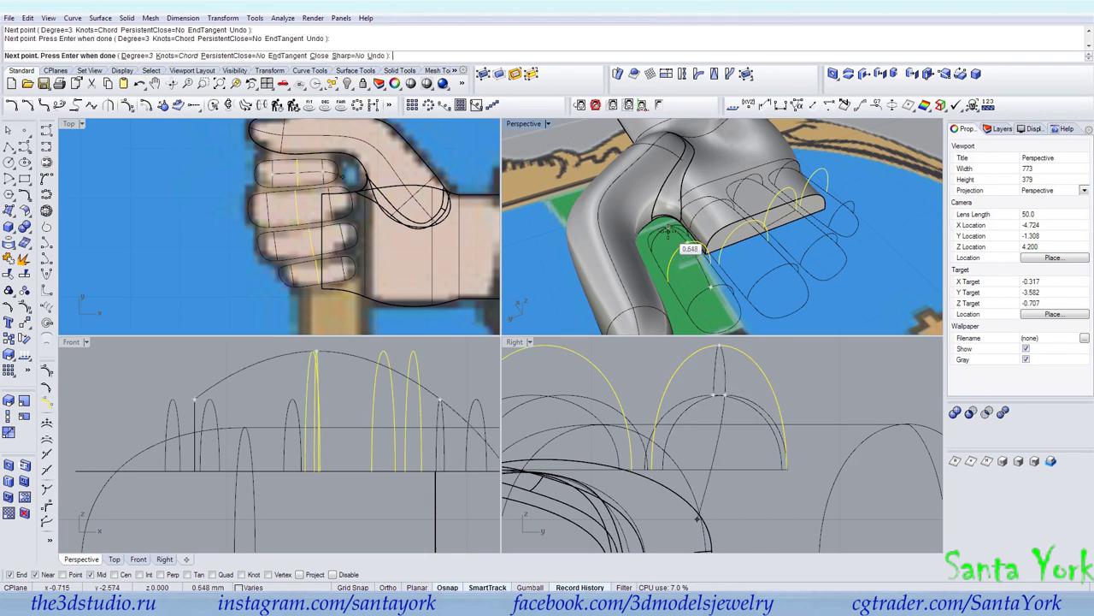
pyautogui.rightClick(697, 293)
pyautogui.rightClick(712, 293)
pyautogui.click(711, 288)
pyautogui.click(723, 322)
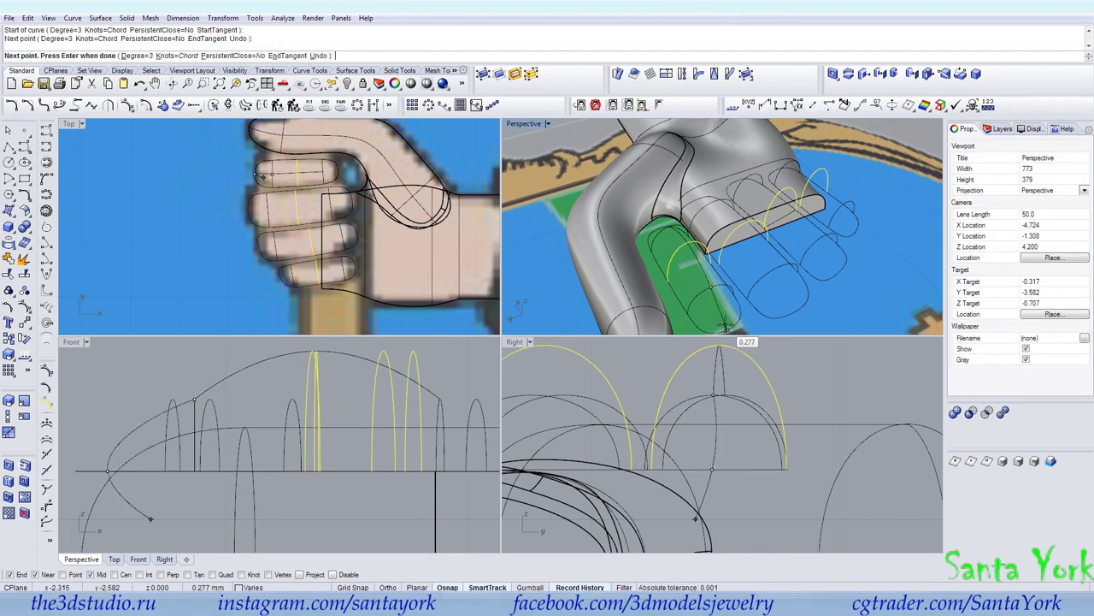
pyautogui.hotkey('ctrl', 'z')
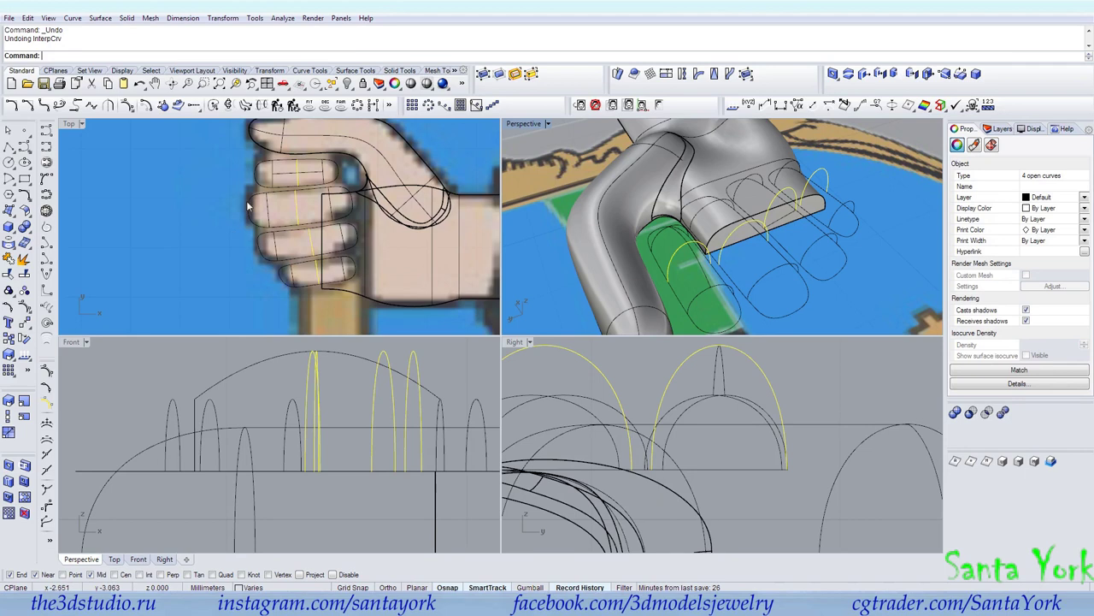
# Step: In the Top view, draw interpolated segments from the topmost finger's two outer arch tops to the nearest outline ends
pyautogui.scroll(5, 247, 200)
pyautogui.press('Return')
pyautogui.click(265, 208)
pyautogui.click(216, 209)
pyautogui.press('Return')
pyautogui.press('Return')
pyautogui.click(413, 201)
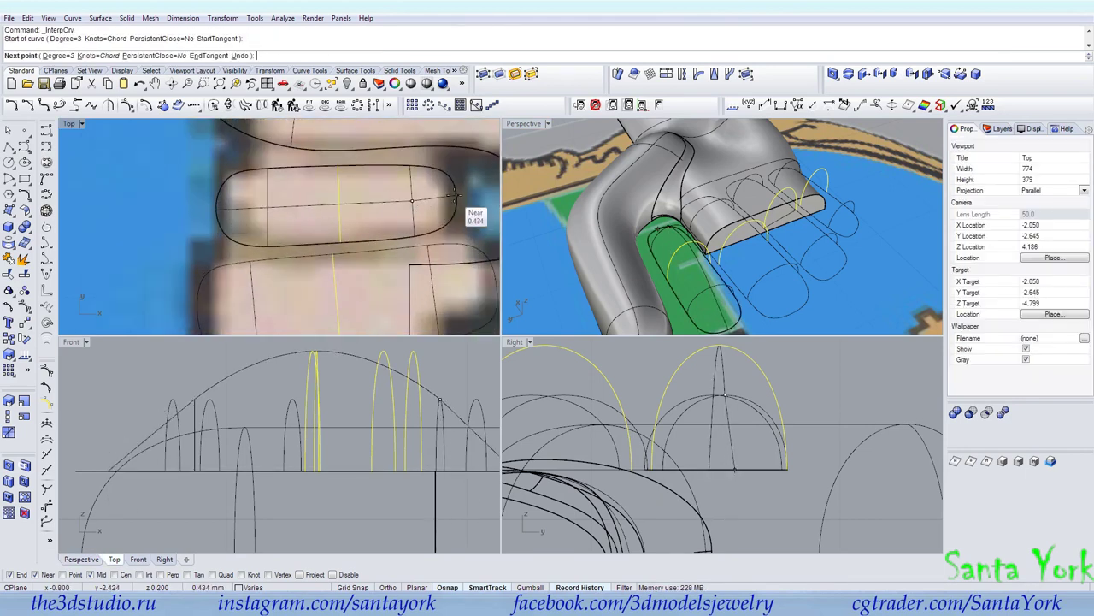
pyautogui.click(457, 197)
pyautogui.press('Return')
# Step: Split the topmost finger's lengthwise curve at its arches and join all pieces with the end segments into one open curve
pyautogui.click(441, 199)
pyautogui.keyDown('shift'); pyautogui.click(382, 203); pyautogui.keyUp('shift')
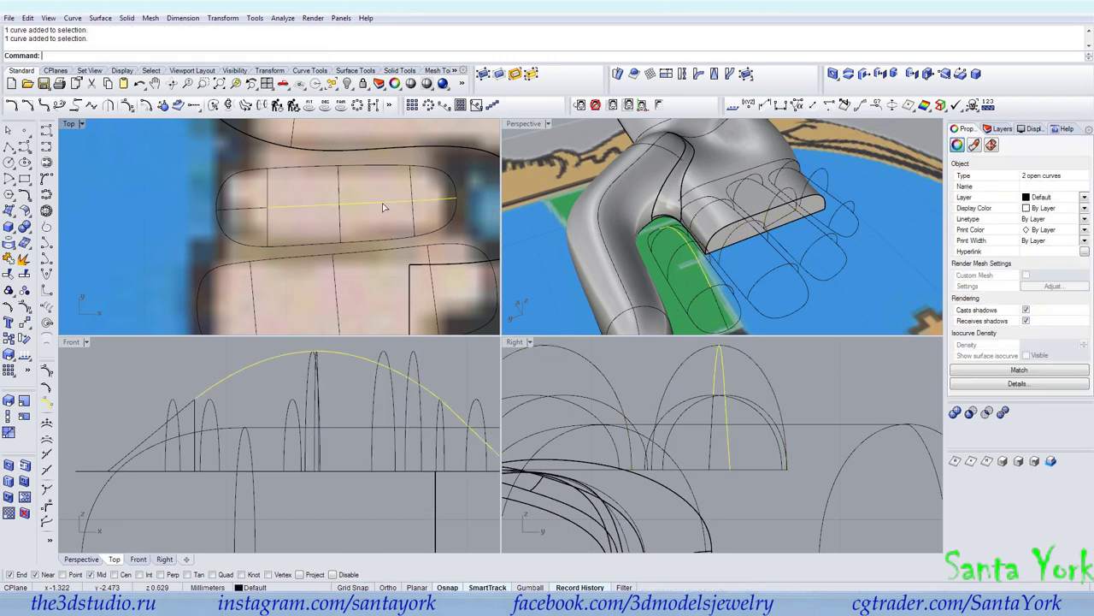
pyautogui.click(24, 273)
pyautogui.click(266, 222)
pyautogui.press('Return')
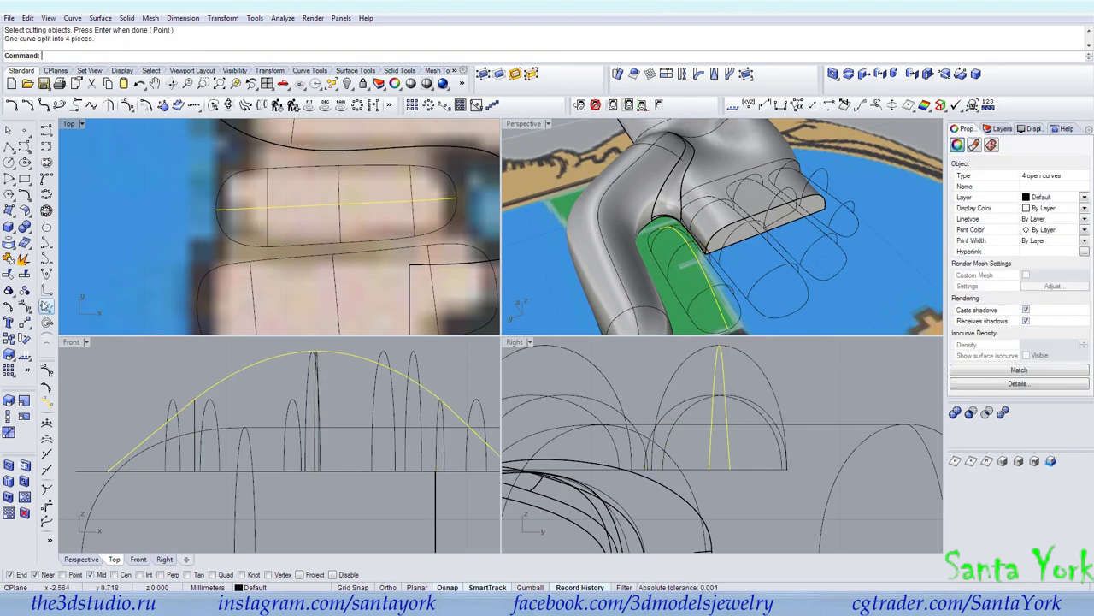
# Step: Show the lengthwise curve's control points and shift the one just right of the crest outward, aligning it in the Top view
pyautogui.moveTo(206, 381); pyautogui.dragTo(227, 415, button='right')
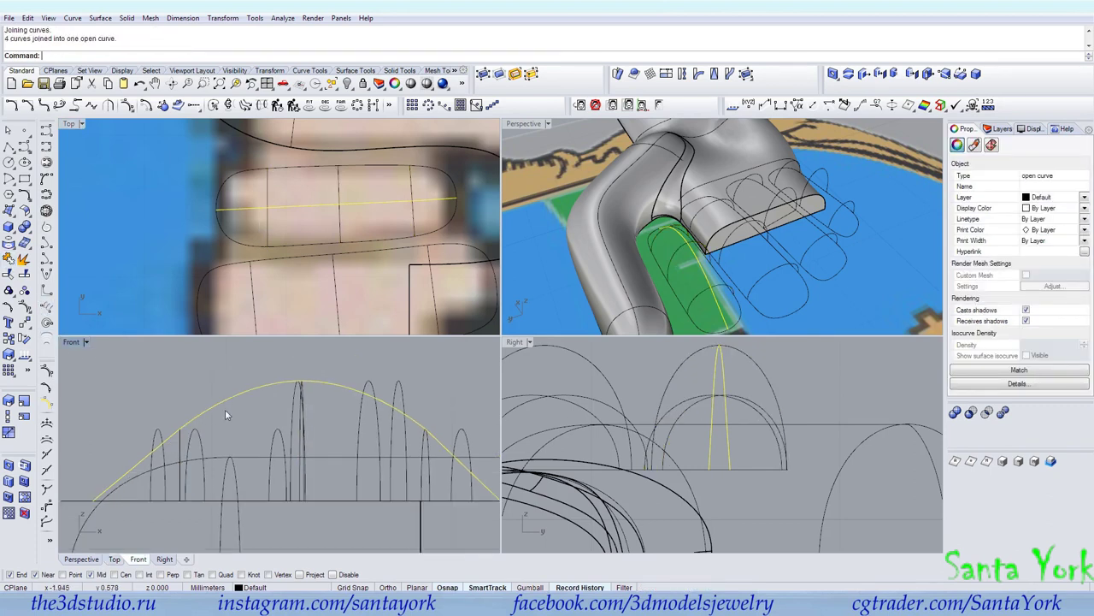
pyautogui.click(26, 309)
pyautogui.moveTo(259, 384); pyautogui.dragTo(325, 376)
pyautogui.scroll(4, 269, 379)
pyautogui.moveTo(331, 379)
pyautogui.mouseDown()
pyautogui.moveTo(343, 381)
pyautogui.moveTo(342, 371)
pyautogui.moveTo(208, 381)
pyautogui.moveTo(347, 382)
pyautogui.mouseUp()
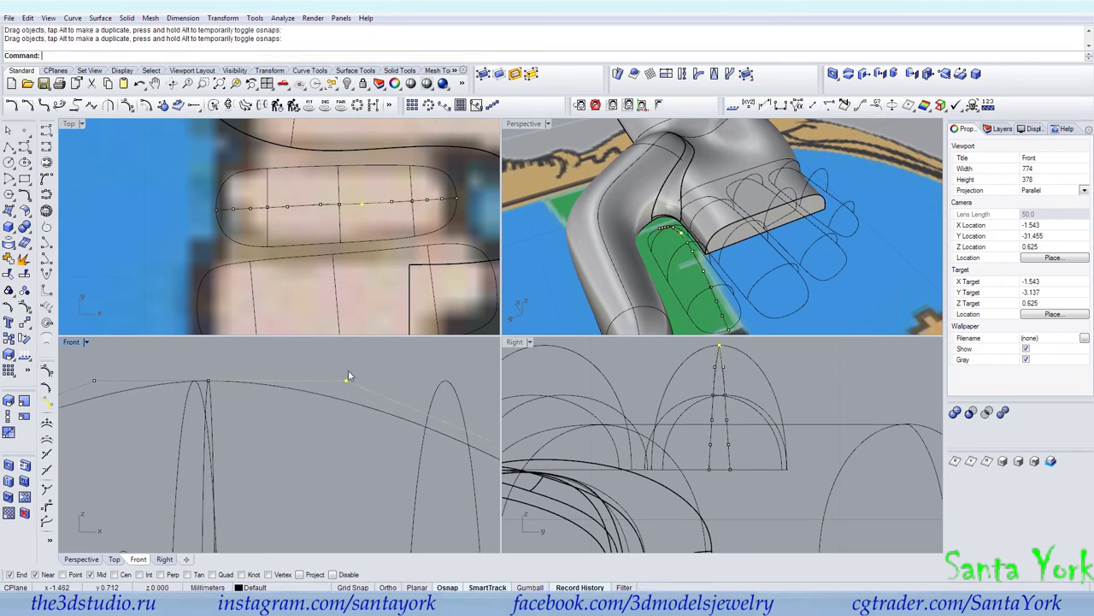
pyautogui.scroll(6, 357, 196)
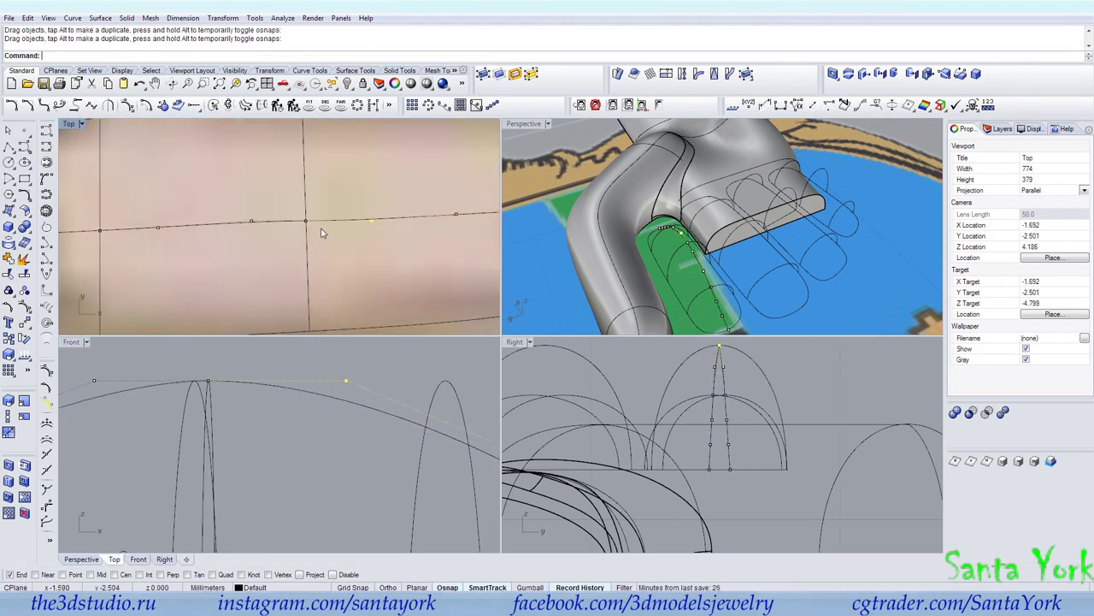
pyautogui.moveTo(372, 222); pyautogui.dragTo(377, 215)
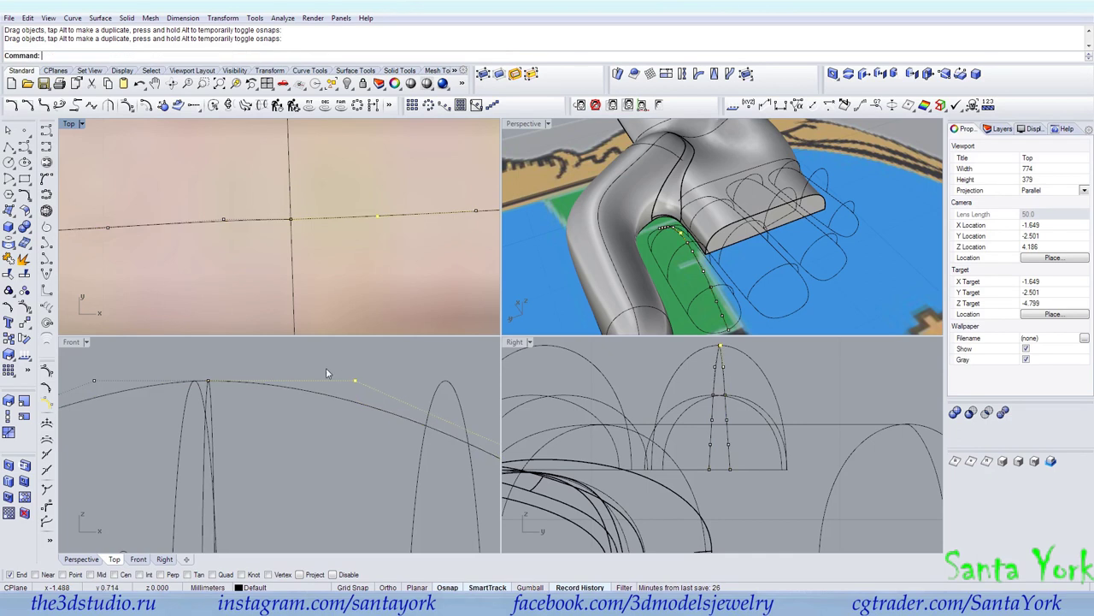
pyautogui.scroll(-3, 325, 374)
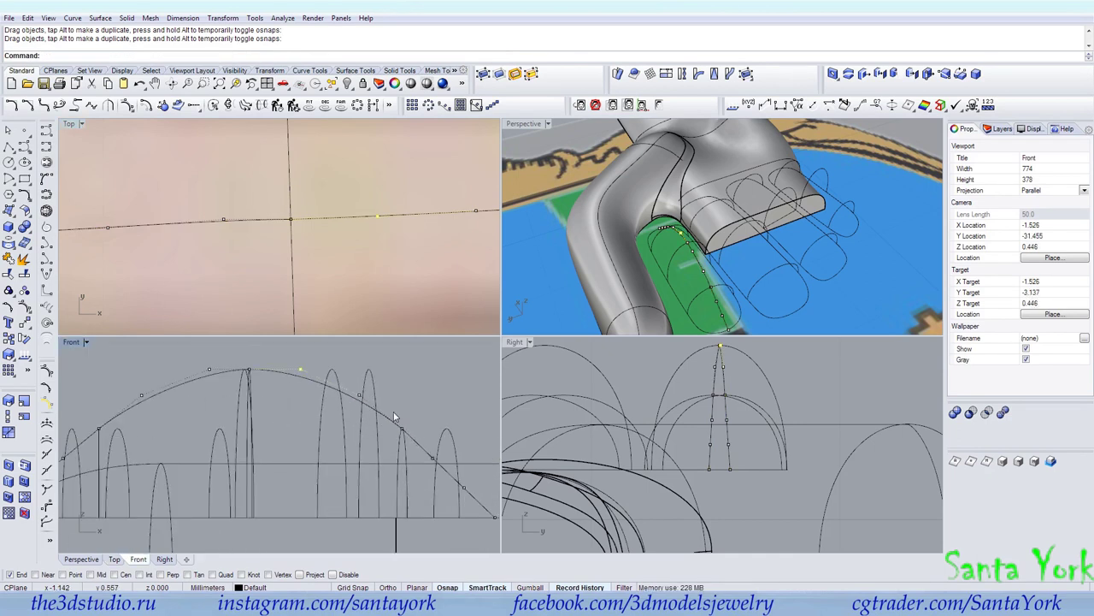
# Step: Place the right end's handle point vertically above the curve's endpoint and raise the neighbouring control point to round that end
pyautogui.click(434, 459)
pyautogui.click(464, 488)
pyautogui.moveTo(464, 488); pyautogui.dragTo(494, 519)
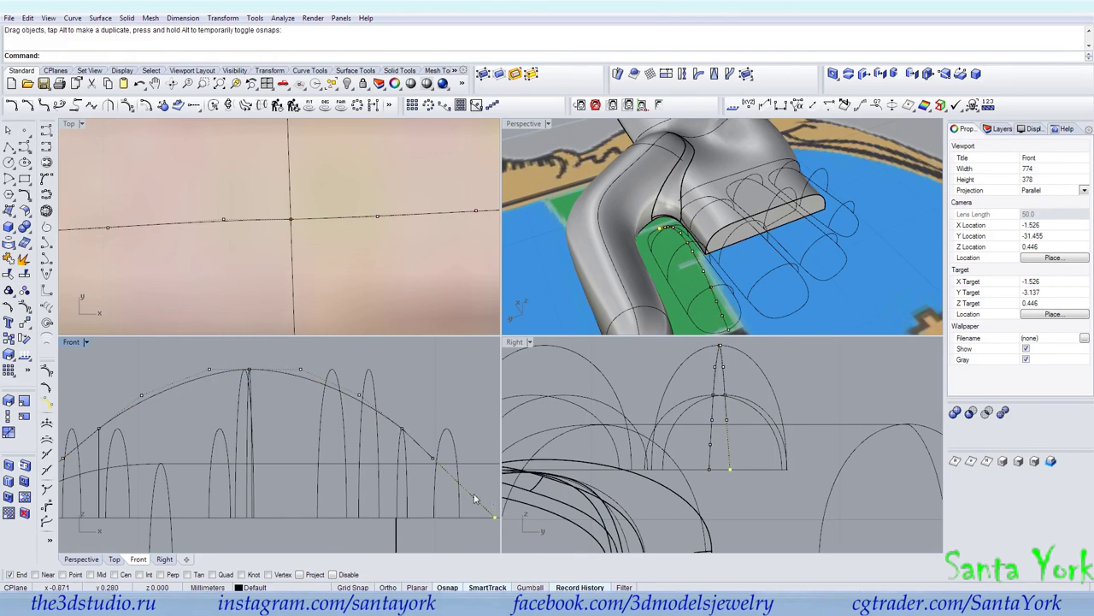
pyautogui.moveTo(474, 495); pyautogui.dragTo(374, 458, button='right')
pyautogui.moveTo(394, 478); pyautogui.dragTo(395, 443)
pyautogui.scroll(2, 336, 425)
pyautogui.moveTo(332, 420); pyautogui.dragTo(335, 407)
pyautogui.moveTo(234, 384); pyautogui.dragTo(333, 413, button='right')
pyautogui.scroll(-2, 293, 399)
pyautogui.scroll(3, 191, 439)
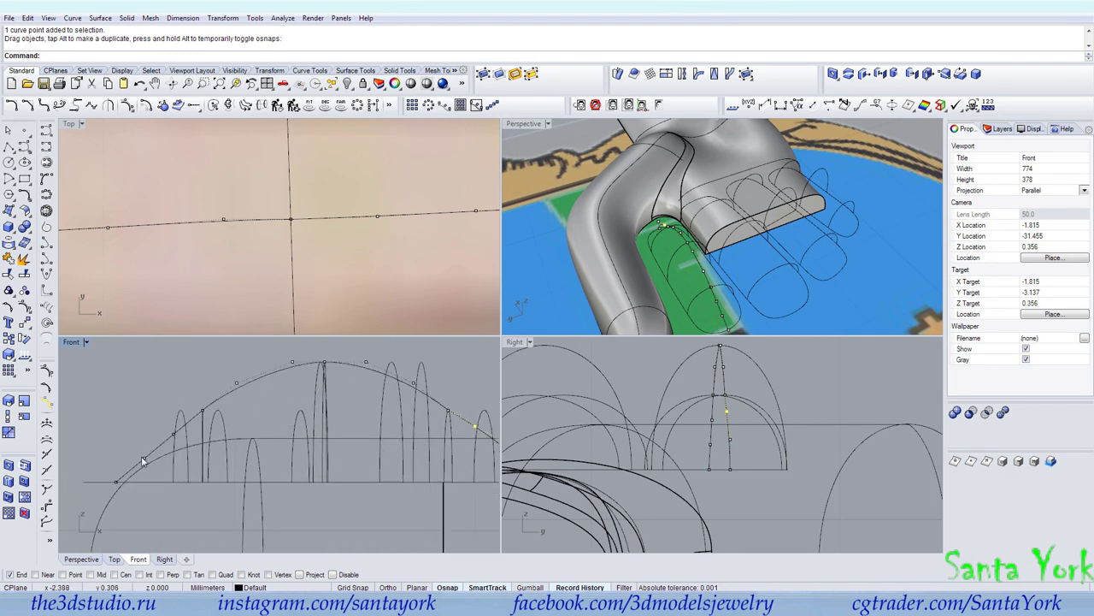
# Step: Place the left end's handle point above the curve's endpoint and move the neighbouring control point up and outward to round that end
pyautogui.moveTo(145, 462); pyautogui.dragTo(109, 457)
pyautogui.click(179, 429)
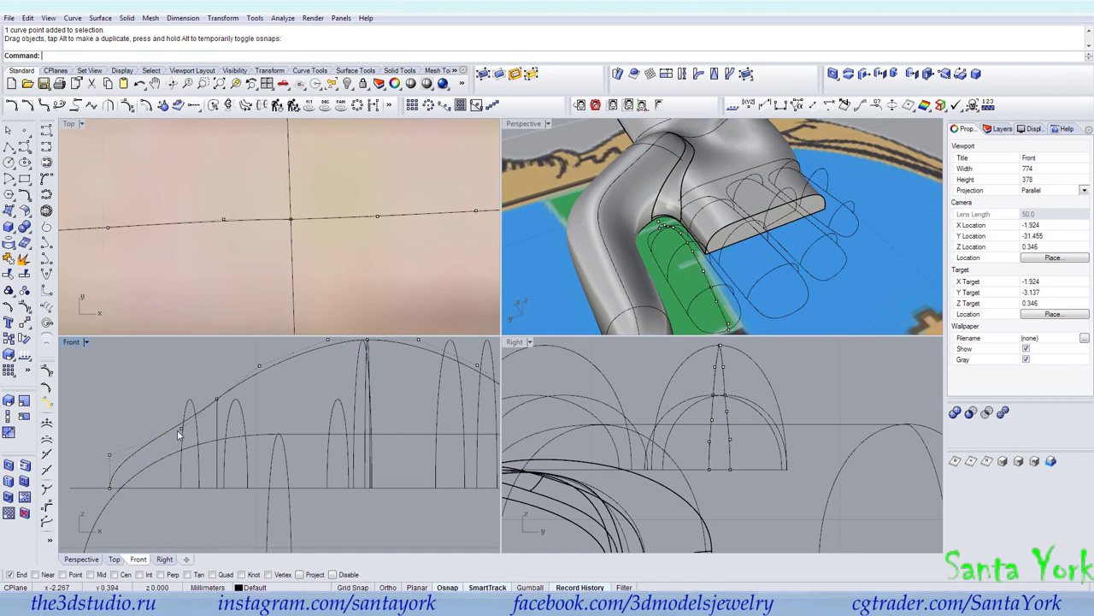
pyautogui.click(216, 457)
pyautogui.moveTo(181, 428); pyautogui.dragTo(165, 415)
# Step: Lower the control points on both slopes beside the crest and adjust the right end's point to smooth the finger profile
pyautogui.moveTo(256, 367); pyautogui.dragTo(245, 390, button='right')
pyautogui.moveTo(250, 388); pyautogui.dragTo(266, 399)
pyautogui.click(317, 363)
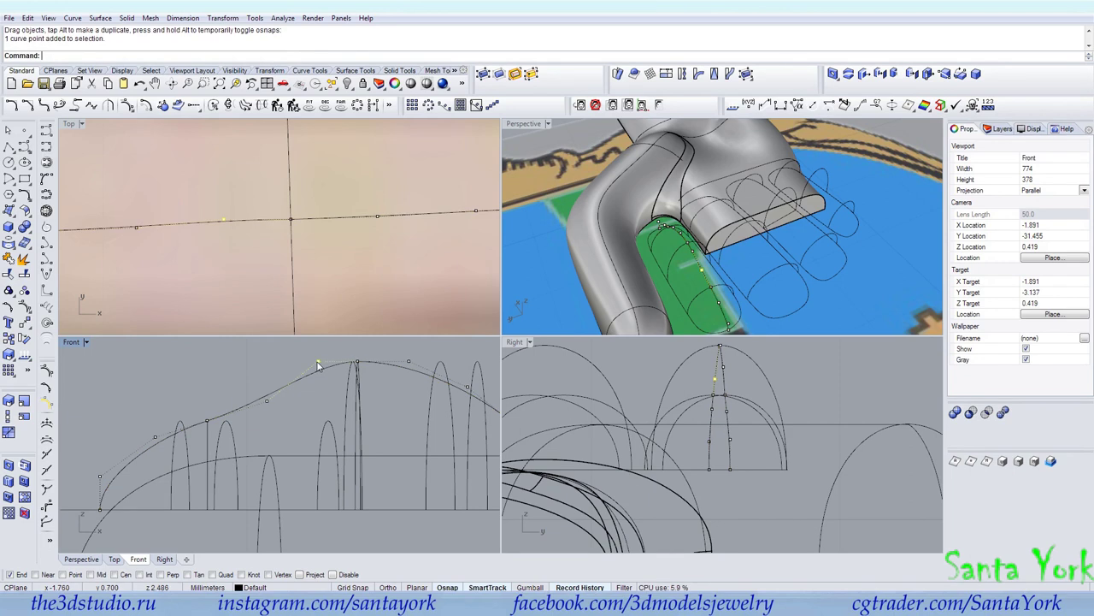
pyautogui.moveTo(426, 424); pyautogui.dragTo(355, 427, button='right')
pyautogui.keyDown('shift'); pyautogui.moveTo(396, 388); pyautogui.dragTo(397, 409); pyautogui.keyUp('shift')
pyautogui.keyDown('shift'); pyautogui.moveTo(473, 442); pyautogui.dragTo(474, 428); pyautogui.keyUp('shift')
pyautogui.click(395, 409)
pyautogui.click(394, 410)
pyautogui.moveTo(396, 411); pyautogui.dragTo(391, 406)
# Step: Try to scale the four middle arches and the crest's control points vertically in one direction, with 0.4 as the second reference distance
pyautogui.moveTo(293, 364); pyautogui.dragTo(234, 369)
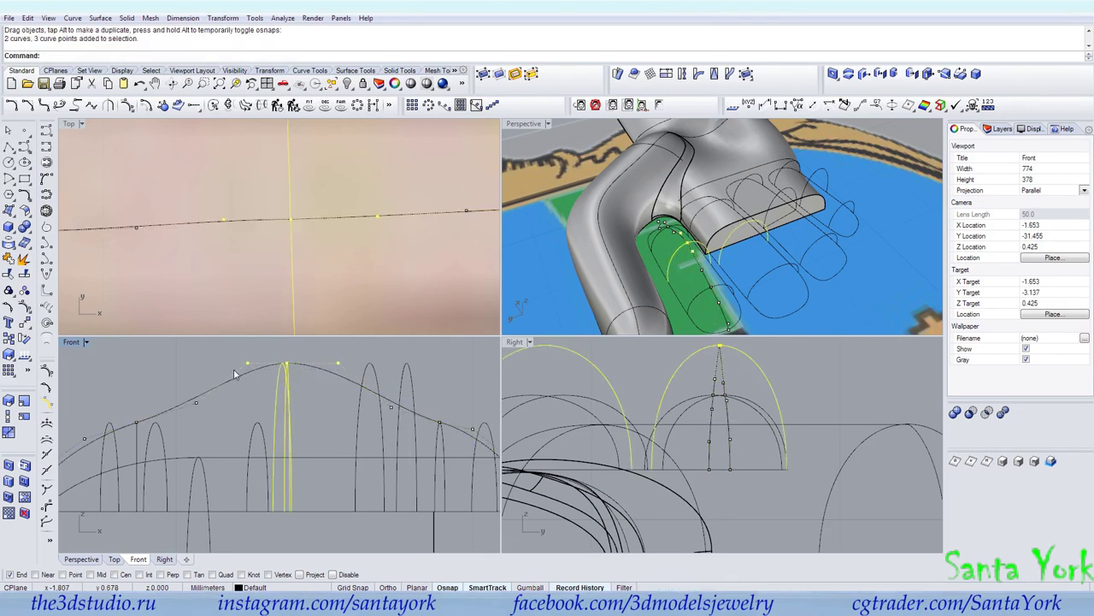
pyautogui.keyDown('shift'); pyautogui.click(769, 207); pyautogui.keyUp('shift')
pyautogui.keyDown('shift'); pyautogui.click(822, 171); pyautogui.keyUp('shift')
pyautogui.click(9, 433)
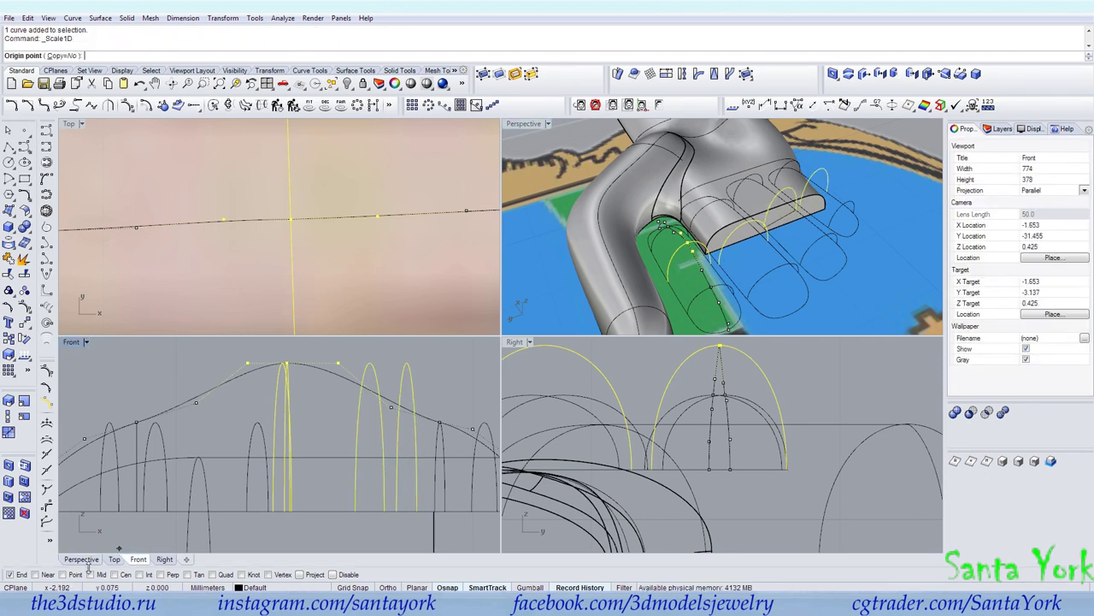
pyautogui.click(788, 221)
pyautogui.click(783, 190)
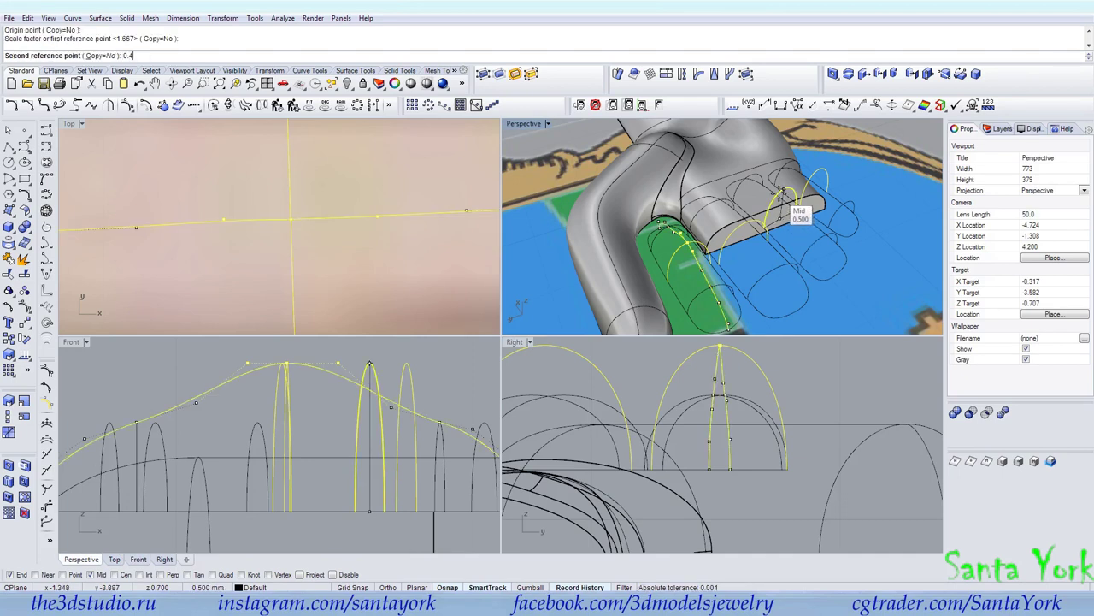
pyautogui.write('0.4')
pyautogui.press('Return')
pyautogui.moveTo(739, 278); pyautogui.dragTo(775, 271, button='right')
pyautogui.hotkey('ctrl', 'z')
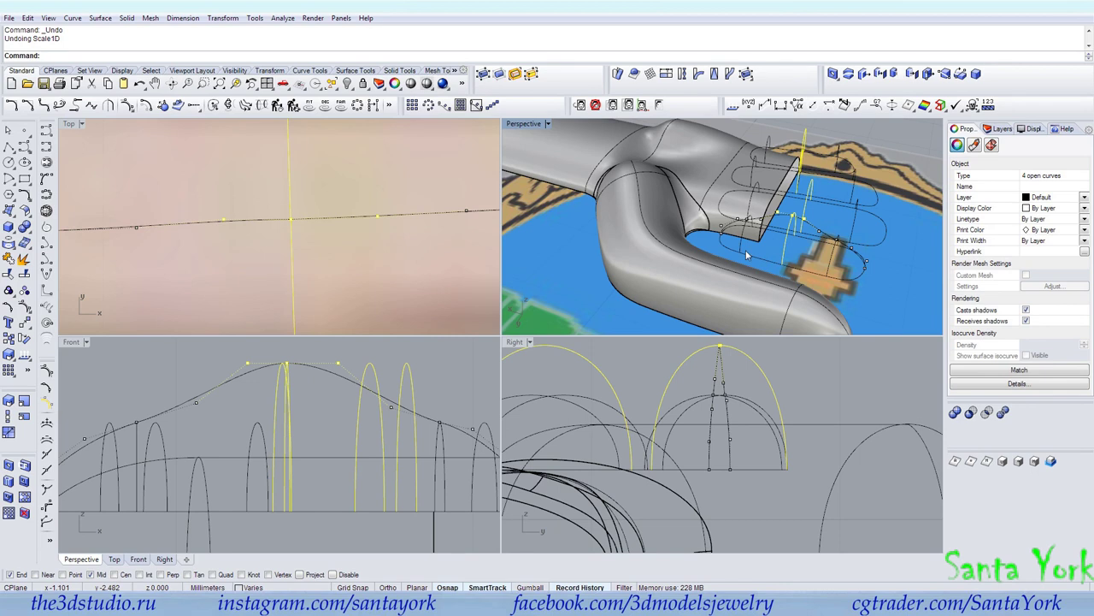
# Step: Split the topmost finger's closed outline with its lengthwise curve
pyautogui.click(746, 249)
pyautogui.click(758, 254)
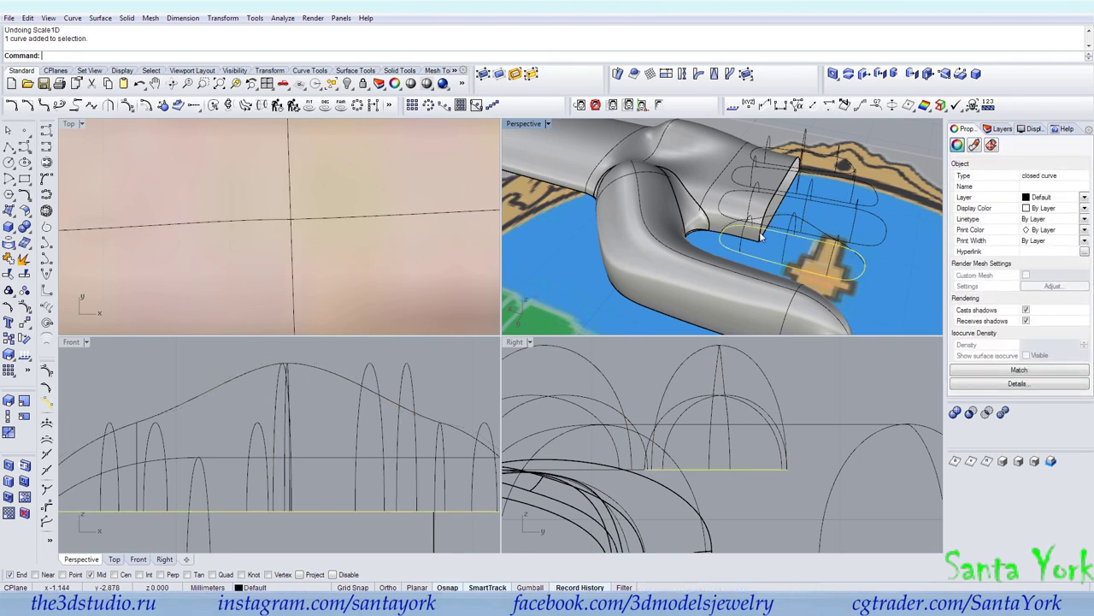
pyautogui.click(47, 260)
pyautogui.scroll(-5, 293, 249)
pyautogui.click(243, 252)
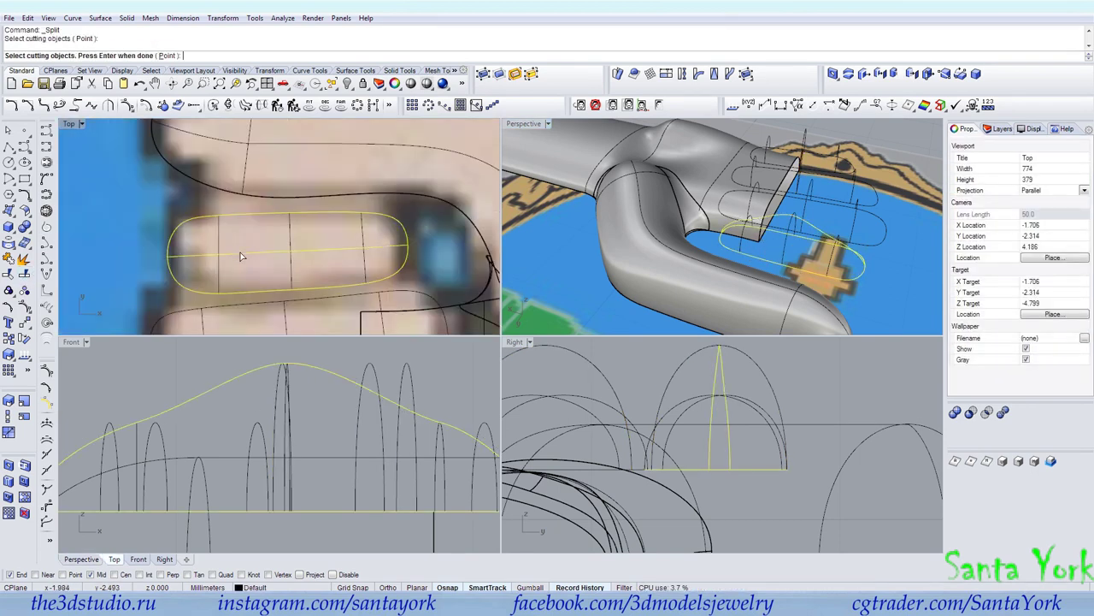
pyautogui.press('Return')
# Step: Create a network surface from the topmost finger's two outline halves, lengthwise curve and three arches
pyautogui.click(249, 252)
pyautogui.keyDown('shift'); pyautogui.click(221, 270); pyautogui.keyUp('shift')
pyautogui.keyDown('shift'); pyautogui.click(291, 269); pyautogui.keyUp('shift')
pyautogui.keyDown('shift'); pyautogui.click(363, 260); pyautogui.keyUp('shift')
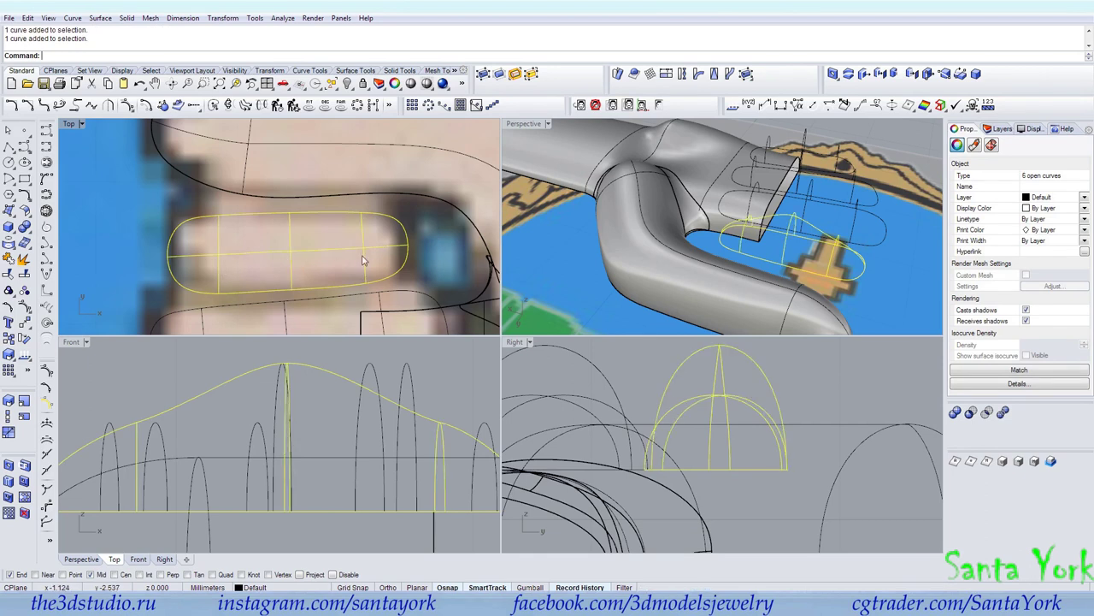
pyautogui.click(99, 17)
pyautogui.click(128, 111)
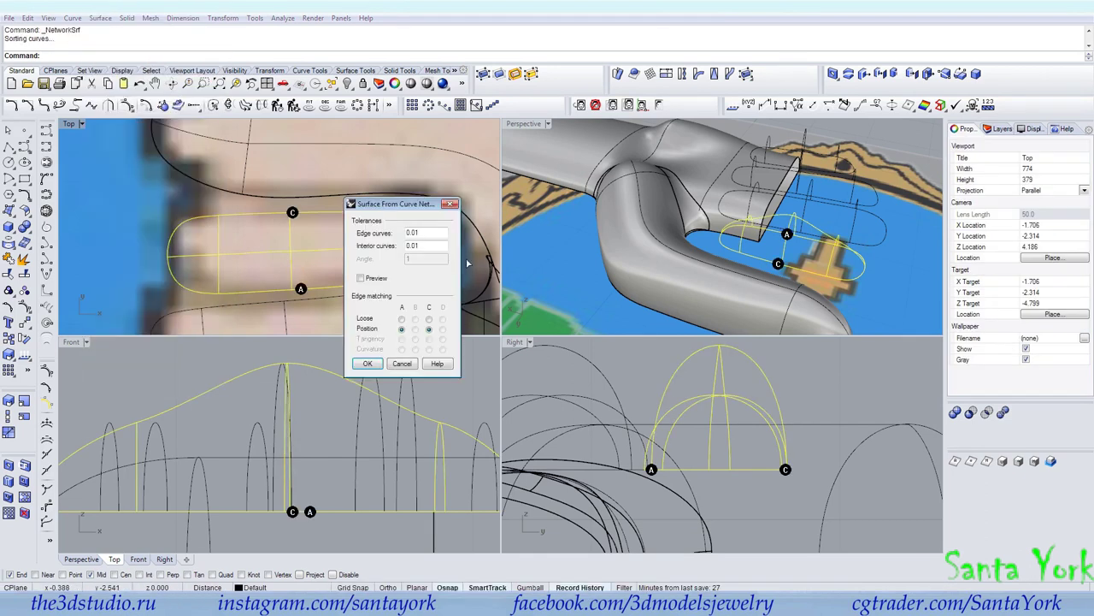
pyautogui.click(363, 279)
# Step: Turn off the visible isocurves of the topmost finger's new surface
pyautogui.moveTo(795, 265); pyautogui.dragTo(645, 212, button='right')
pyautogui.rightClick(589, 270)
pyautogui.scroll(6, 671, 207)
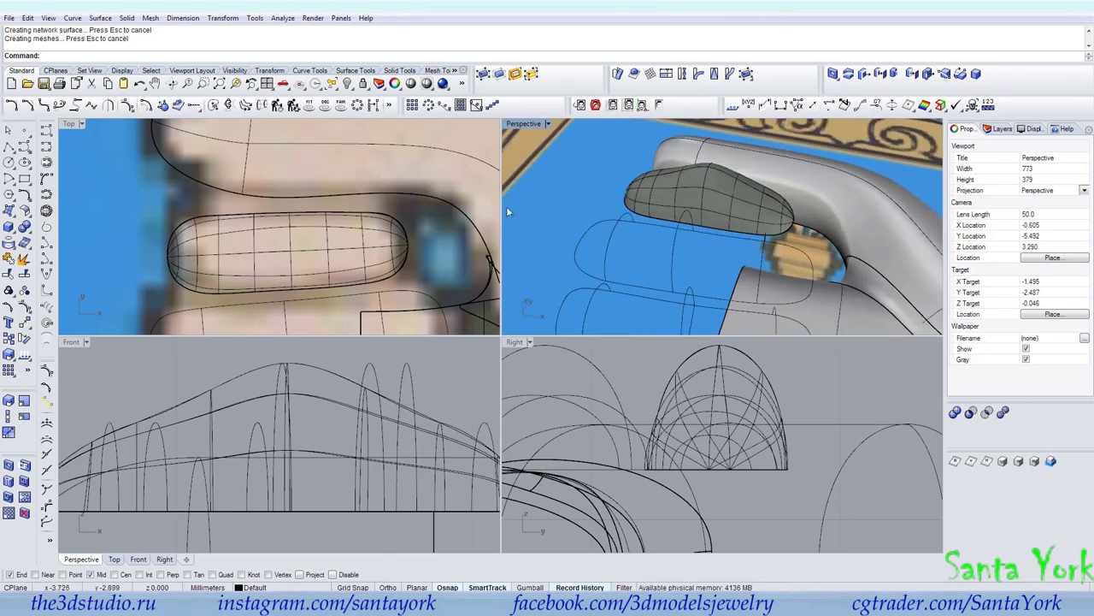
pyautogui.click(716, 195)
pyautogui.click(1028, 355)
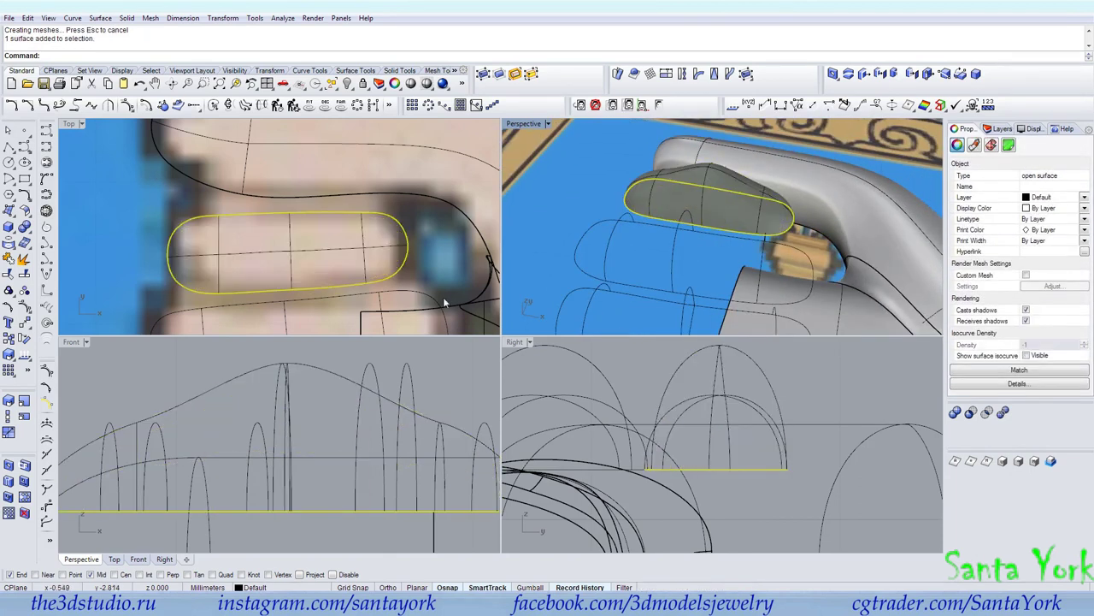
# Step: Try to flip the direction of the topmost finger's surface
pyautogui.click(26, 354)
pyautogui.click(619, 164)
pyautogui.moveTo(619, 164); pyautogui.dragTo(645, 166, button='right')
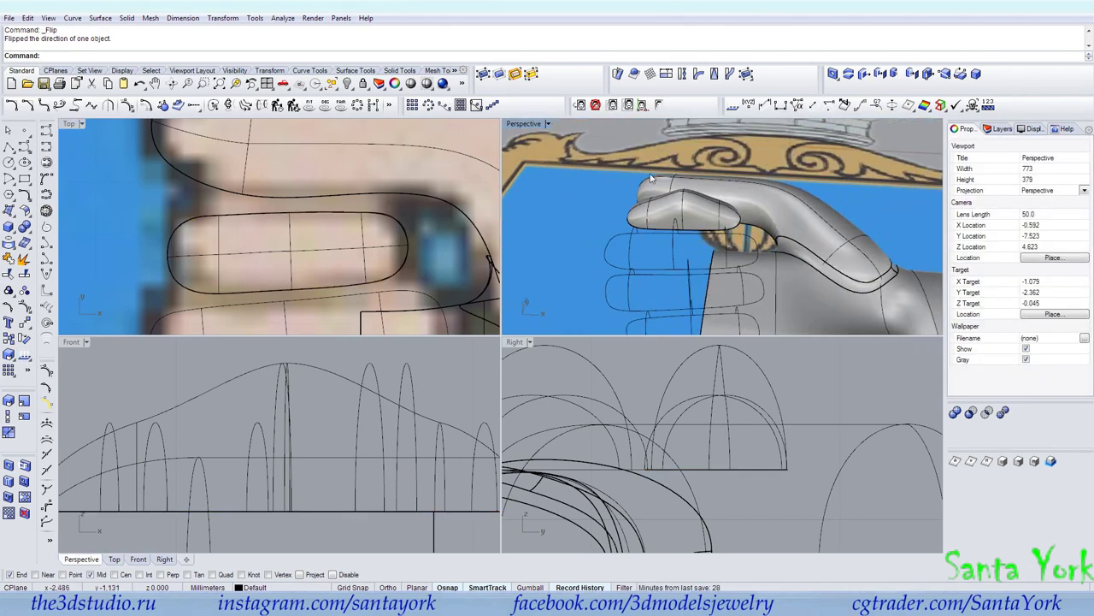
pyautogui.scroll(4, 710, 205)
pyautogui.hotkey('ctrl', 'z')
# Step: Show the lengthwise curve's control points again and move the points near its right end outward to make the finger's end fuller
pyautogui.click(712, 205)
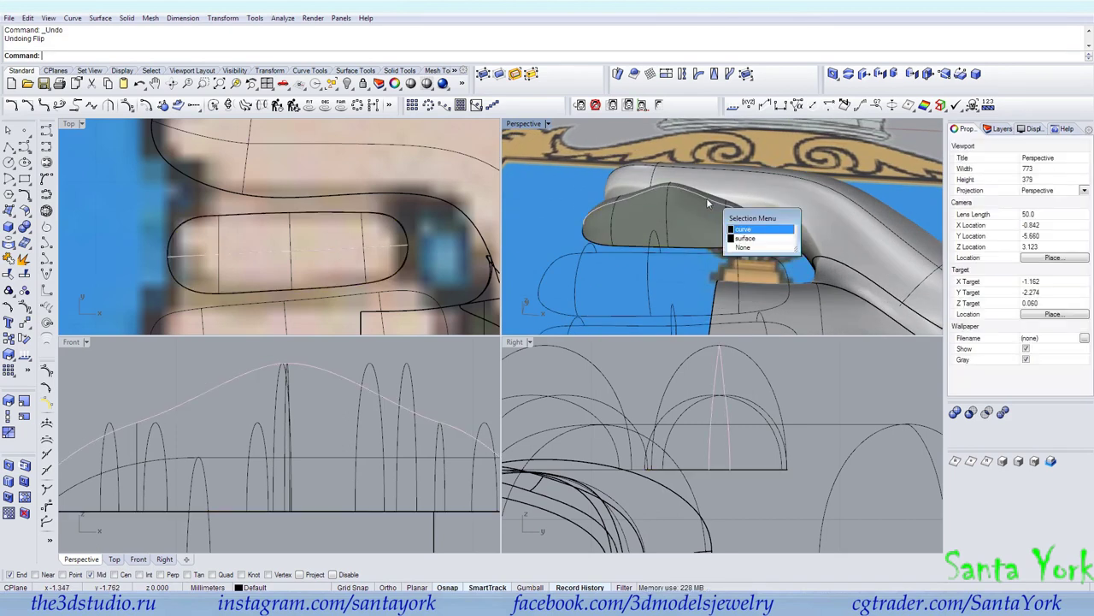
pyautogui.click(706, 197)
pyautogui.press('F10')
pyautogui.scroll(3, 386, 393)
pyautogui.moveTo(399, 410); pyautogui.dragTo(374, 427)
pyautogui.scroll(-2, 358, 428)
pyautogui.moveTo(497, 448); pyautogui.dragTo(349, 440, button='right')
pyautogui.scroll(2, 349, 439)
pyautogui.moveTo(358, 440); pyautogui.dragTo(413, 433)
pyautogui.moveTo(684, 291); pyautogui.dragTo(754, 270, button='right')
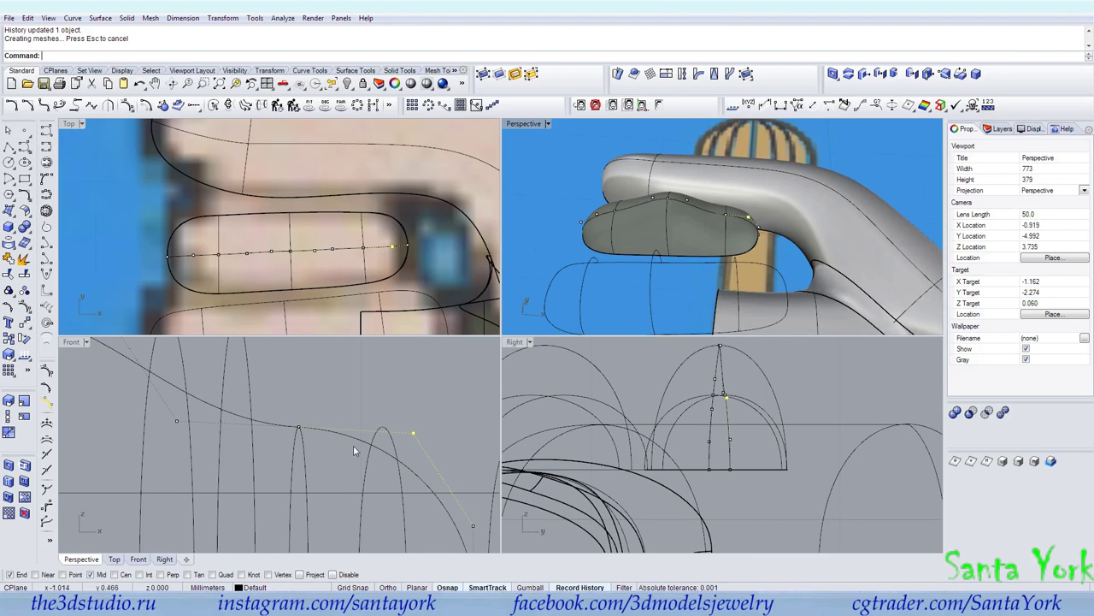
# Step: Move the control points near the left end of the topmost finger's lengthwise curve outward to make that end fuller
pyautogui.scroll(-6, 379, 440)
pyautogui.scroll(5, 218, 426)
pyautogui.click(210, 410)
pyautogui.click(204, 395)
pyautogui.moveTo(159, 437); pyautogui.dragTo(330, 409, button='right')
pyautogui.moveTo(184, 437); pyautogui.dragTo(179, 453)
pyautogui.moveTo(695, 209); pyautogui.dragTo(708, 290, button='right')
pyautogui.moveTo(691, 226); pyautogui.dragTo(693, 219, button='right')
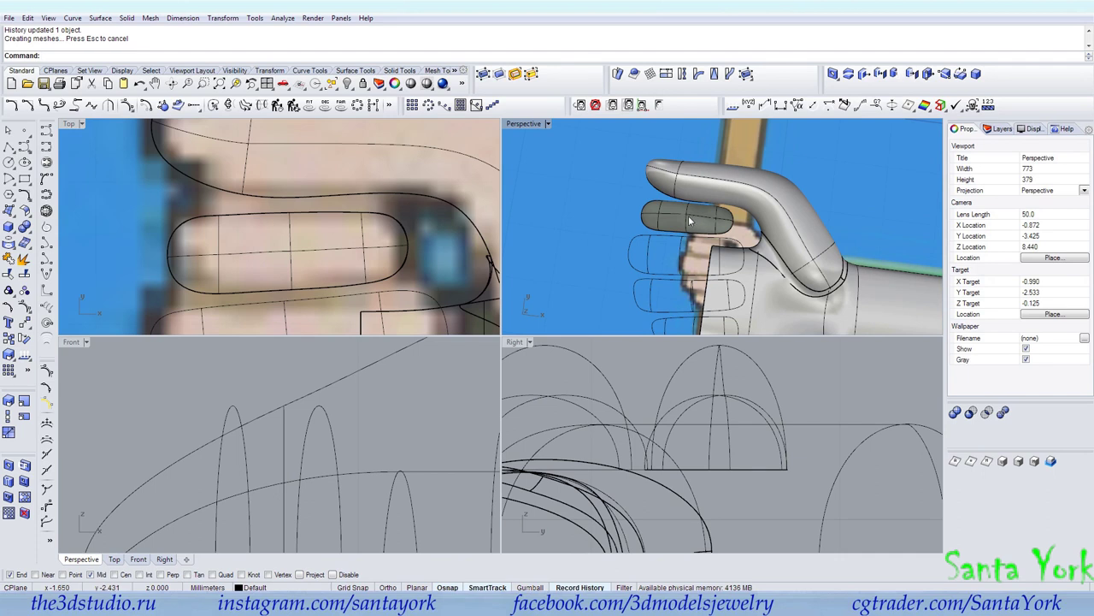
# Step: Draw an interpolated curve along the second finger, from one end of its outline over the three arches to the other end
pyautogui.click(668, 242)
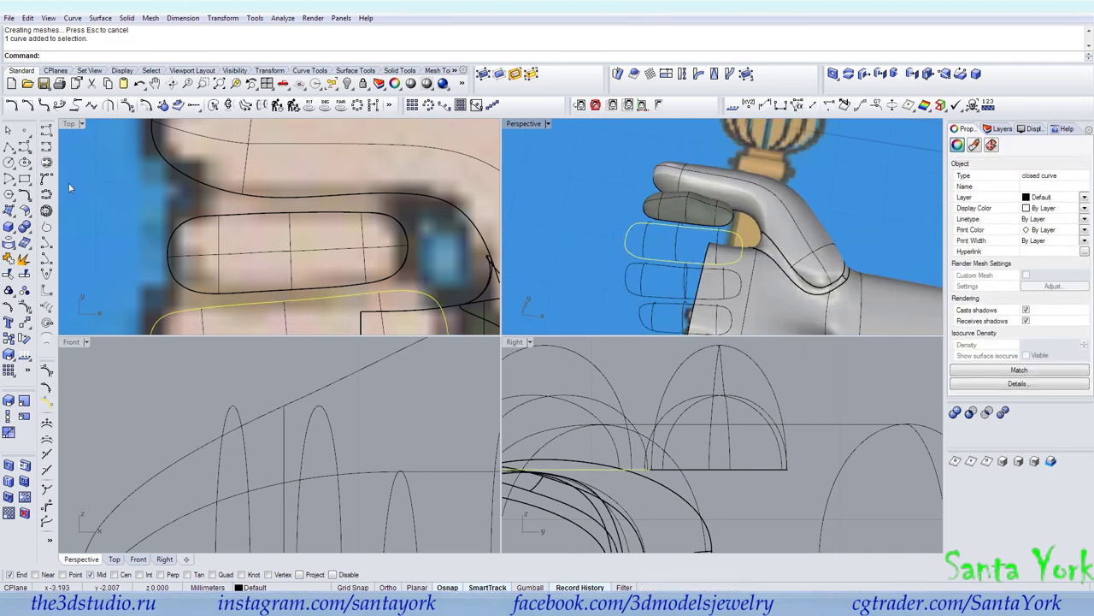
pyautogui.click(46, 147)
pyautogui.scroll(-3, 247, 261)
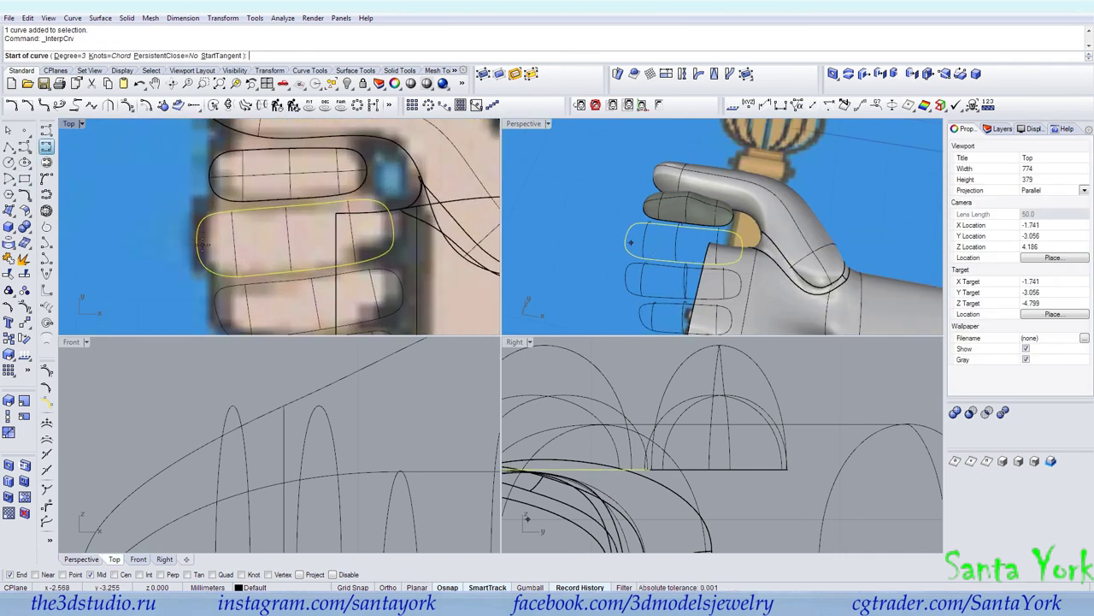
pyautogui.click(38, 574)
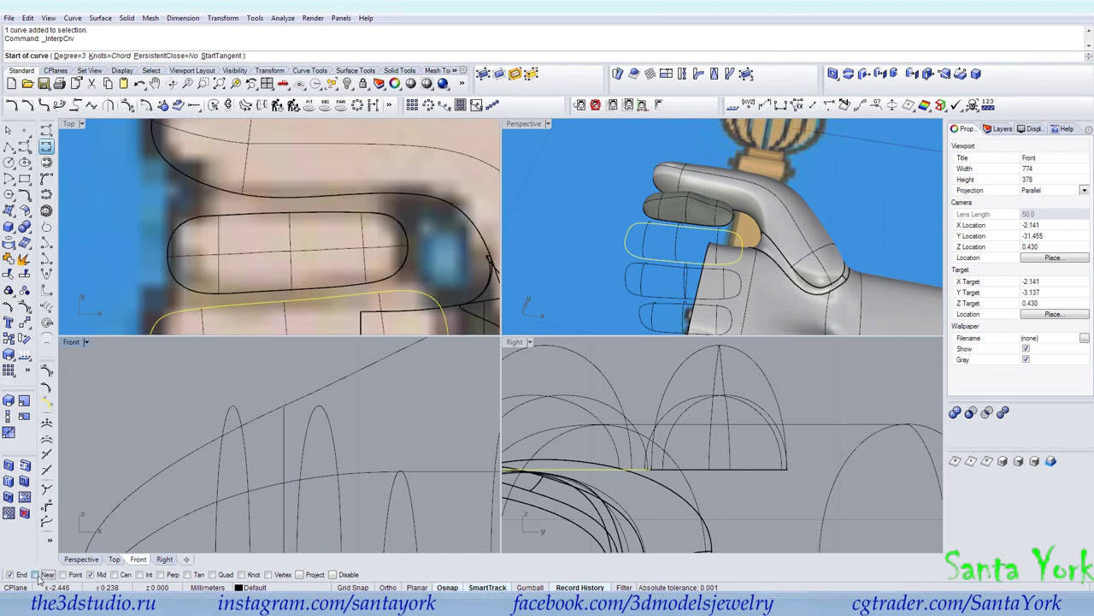
pyautogui.click(198, 248)
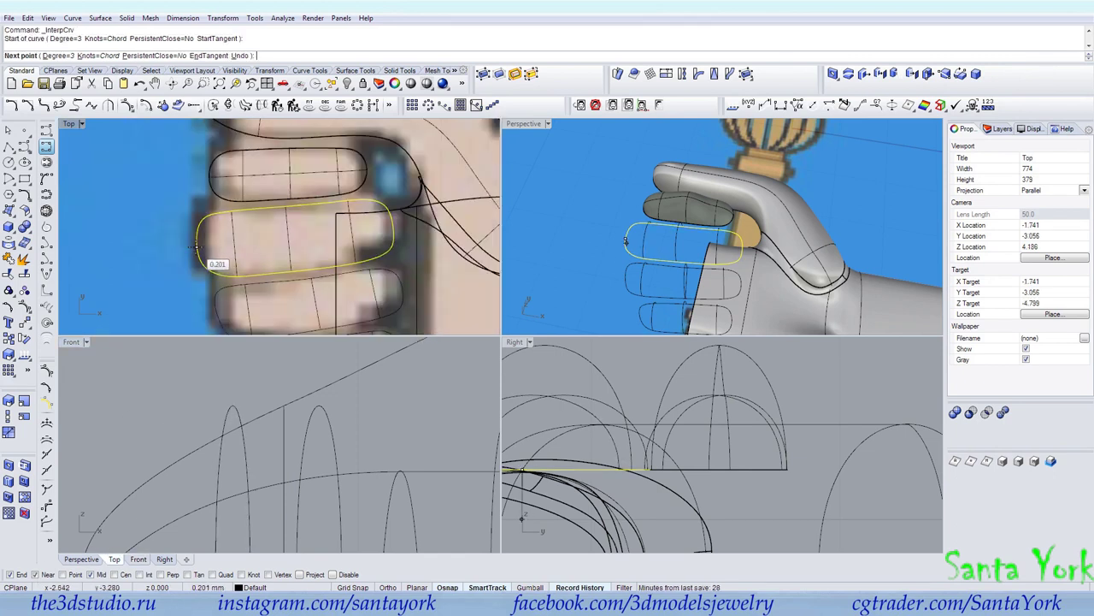
pyautogui.click(232, 244)
pyautogui.click(288, 239)
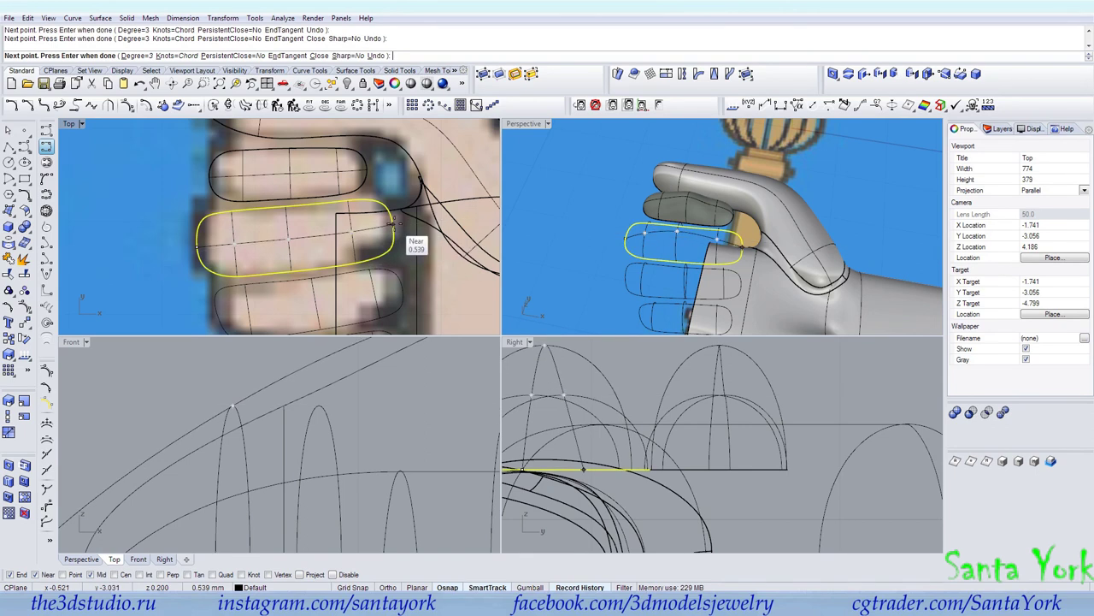
pyautogui.scroll(3, 391, 224)
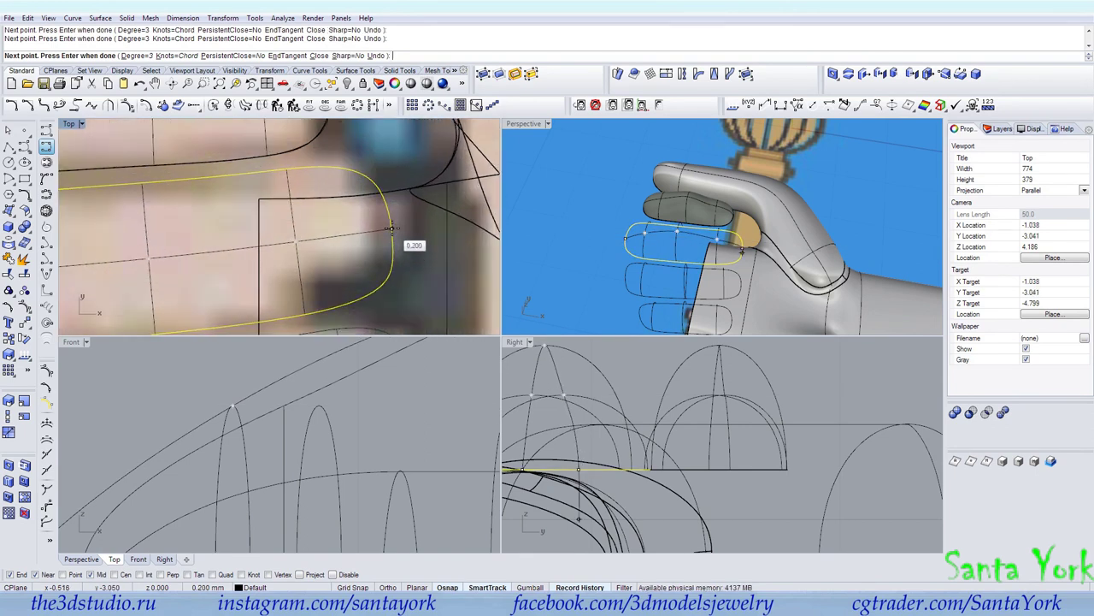
pyautogui.press('Return')
# Step: Split the second finger's outline into two halves with its lengthwise curve
pyautogui.click(24, 273)
pyautogui.click(363, 232)
pyautogui.press('Return')
# Step: Split the second finger's lengthwise curve at its three arches
pyautogui.click(363, 233)
pyautogui.press('Return')
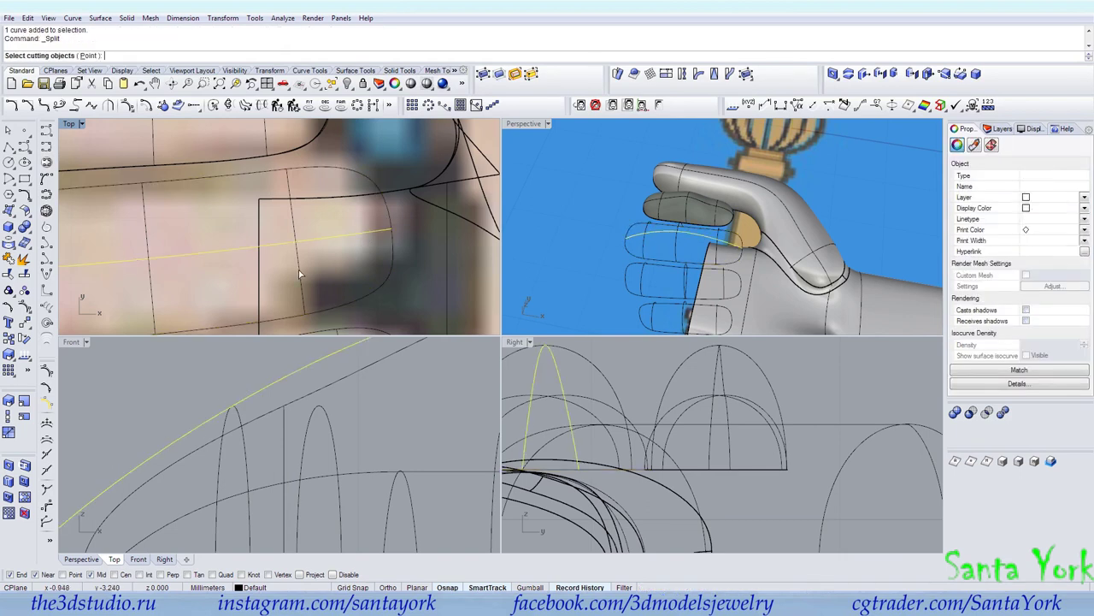
pyautogui.click(300, 277)
pyautogui.click(151, 293)
pyautogui.moveTo(156, 292); pyautogui.dragTo(309, 267, button='right')
pyautogui.press('Return')
# Step: Join the four pieces of the second finger's lengthwise curve into one curve
pyautogui.click(194, 249)
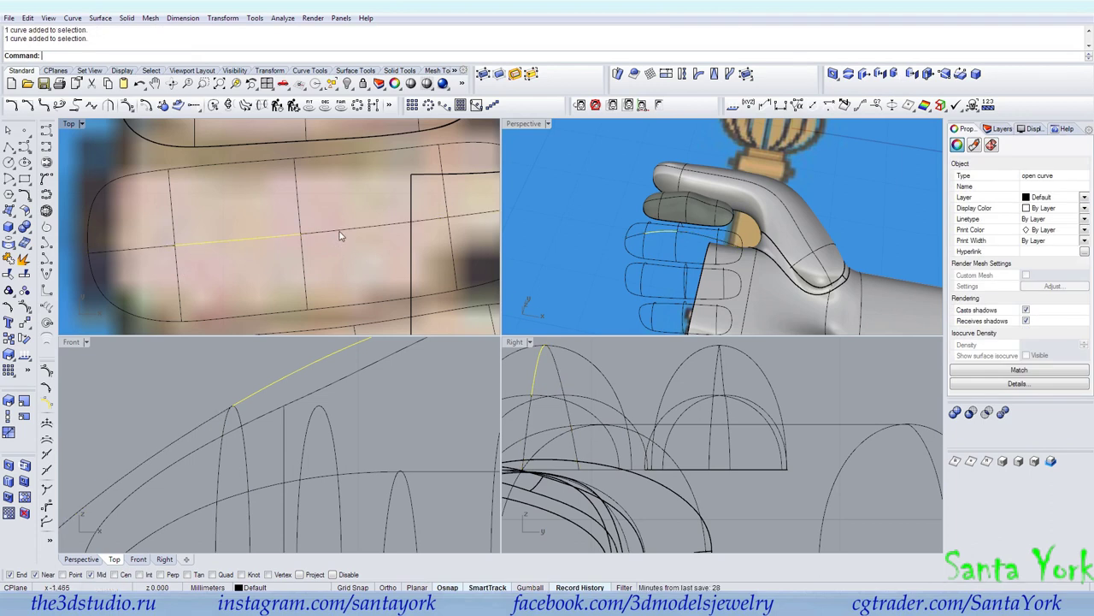
pyautogui.click(147, 251)
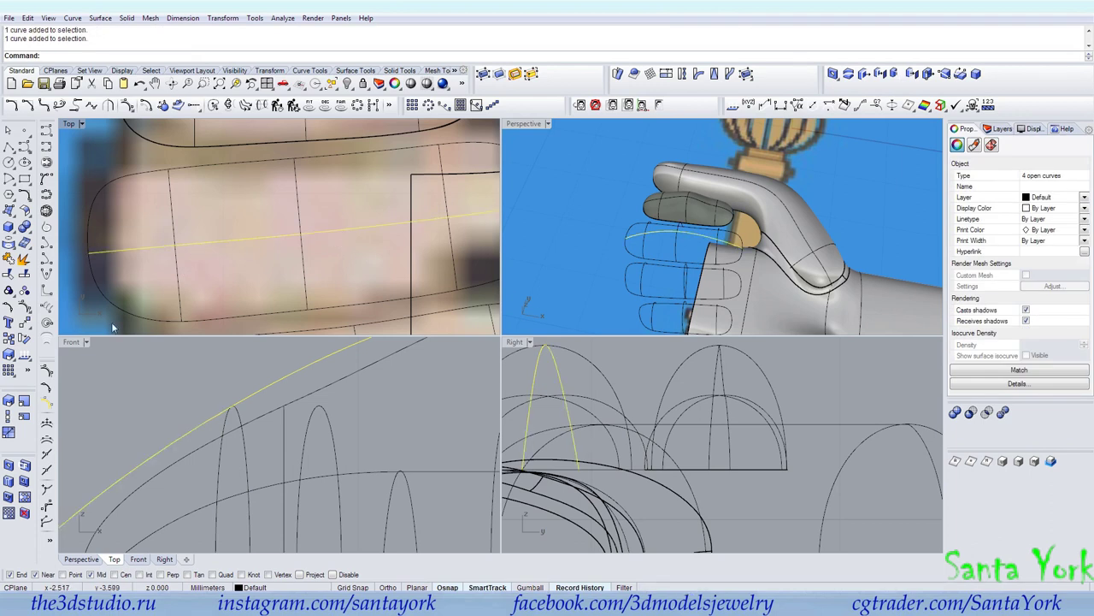
pyautogui.click(8, 273)
# Step: Show the second finger's lengthwise curve's control points and move those near its right end and middle arch to shape a smooth profile
pyautogui.scroll(-5, 174, 397)
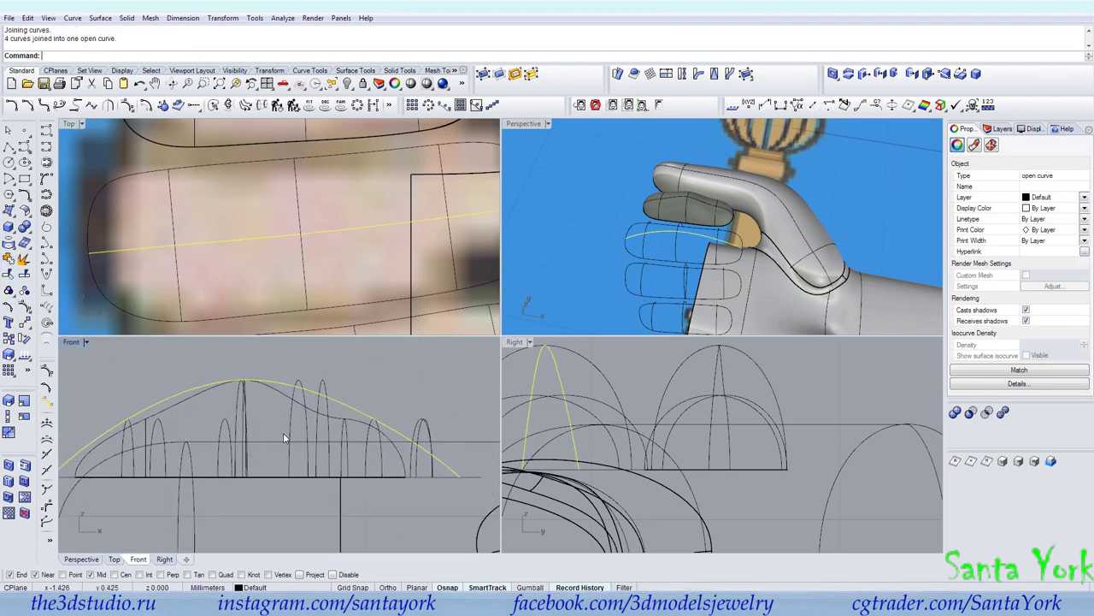
pyautogui.click(24, 308)
pyautogui.scroll(6, 434, 448)
pyautogui.moveTo(436, 460); pyautogui.dragTo(484, 453)
pyautogui.moveTo(380, 427); pyautogui.dragTo(435, 399)
pyautogui.moveTo(245, 351); pyautogui.dragTo(189, 387)
pyautogui.scroll(3, 257, 402)
pyautogui.scroll(4, 300, 236)
pyautogui.moveTo(301, 233); pyautogui.dragTo(374, 228)
pyautogui.moveTo(235, 241); pyautogui.dragTo(270, 285)
pyautogui.moveTo(302, 234); pyautogui.dragTo(226, 243)
pyautogui.scroll(-6, 370, 228)
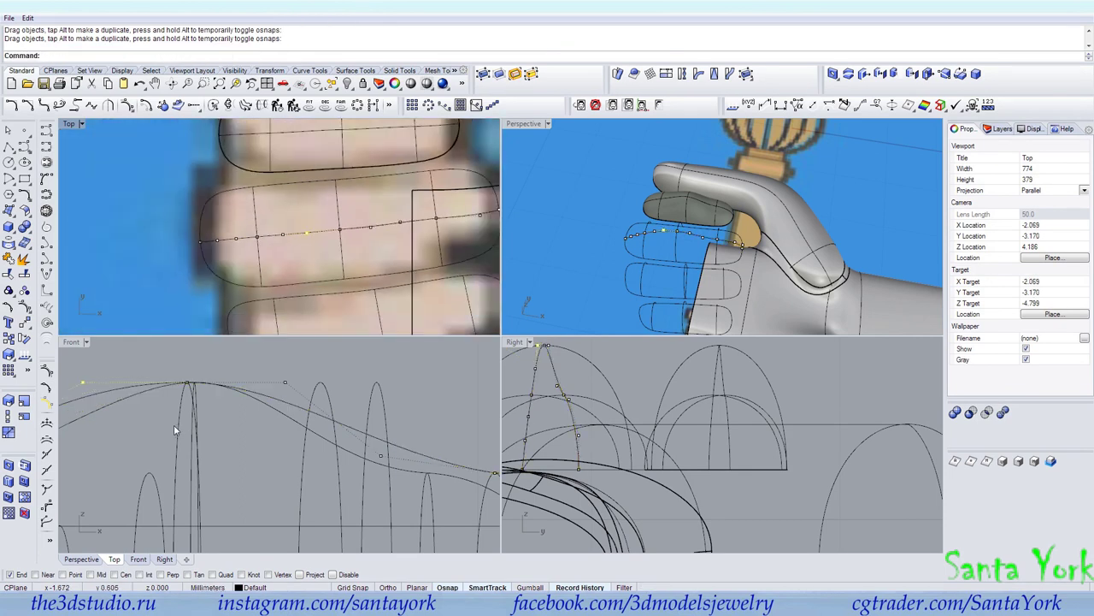
# Step: Move the control points near the left end of the second finger's lengthwise curve so it rises vertically and passes smoothly over the first arch
pyautogui.moveTo(173, 426); pyautogui.dragTo(360, 404, button='right')
pyautogui.moveTo(150, 470); pyautogui.dragTo(309, 426, button='right')
pyautogui.click(143, 489)
pyautogui.moveTo(144, 490); pyautogui.dragTo(88, 495)
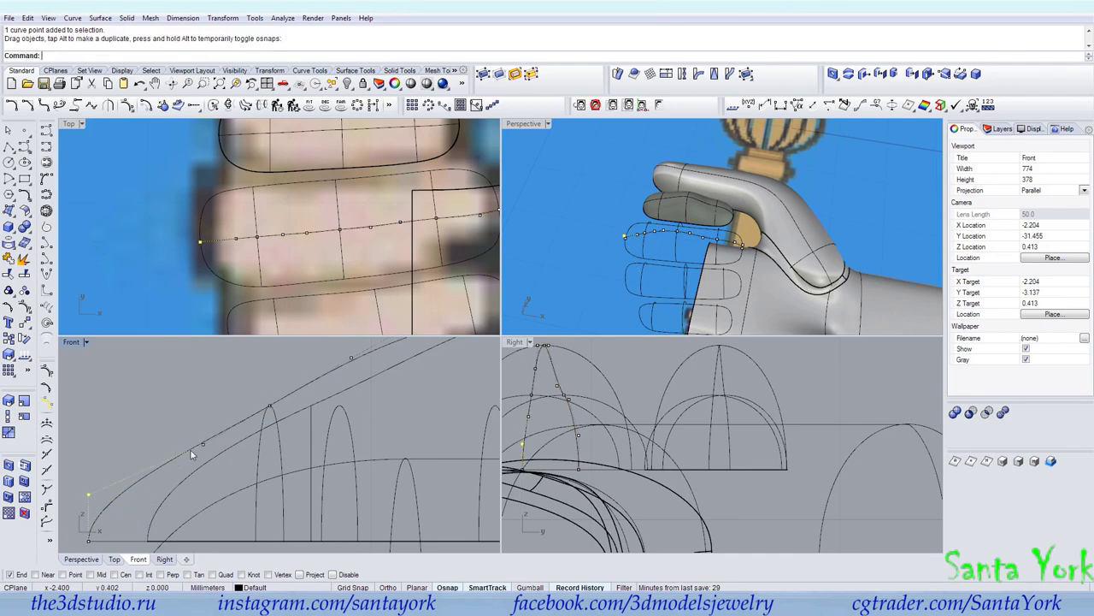
pyautogui.moveTo(203, 445); pyautogui.dragTo(194, 439)
pyautogui.moveTo(351, 357); pyautogui.dragTo(368, 360)
# Step: Group the second finger's two outline halves, lengthwise curve and three arches, leaving the palm polysurface out
pyautogui.moveTo(611, 260); pyautogui.dragTo(663, 238, button='right')
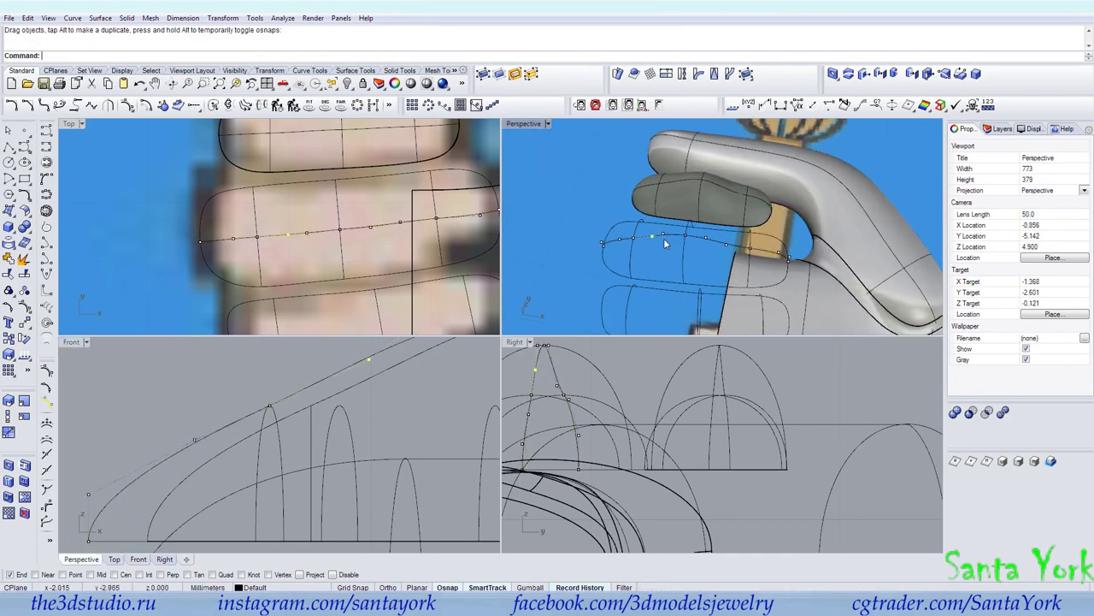
pyautogui.click(658, 281)
pyautogui.keyDown('shift'); pyautogui.click(658, 234); pyautogui.keyUp('shift')
pyautogui.keyDown('shift'); pyautogui.click(655, 224); pyautogui.keyUp('shift')
pyautogui.keyDown('shift'); pyautogui.click(636, 230); pyautogui.keyUp('shift')
pyautogui.keyDown('shift'); pyautogui.click(742, 259); pyautogui.keyUp('shift')
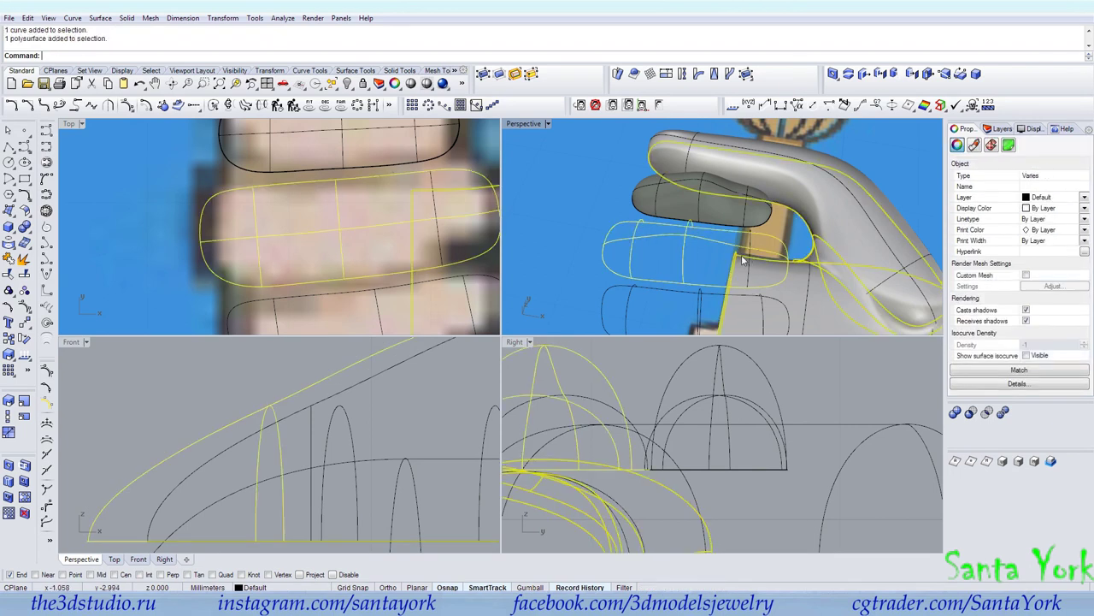
pyautogui.keyDown('ctrl'); pyautogui.click(750, 255); pyautogui.keyUp('ctrl')
pyautogui.click(10, 293)
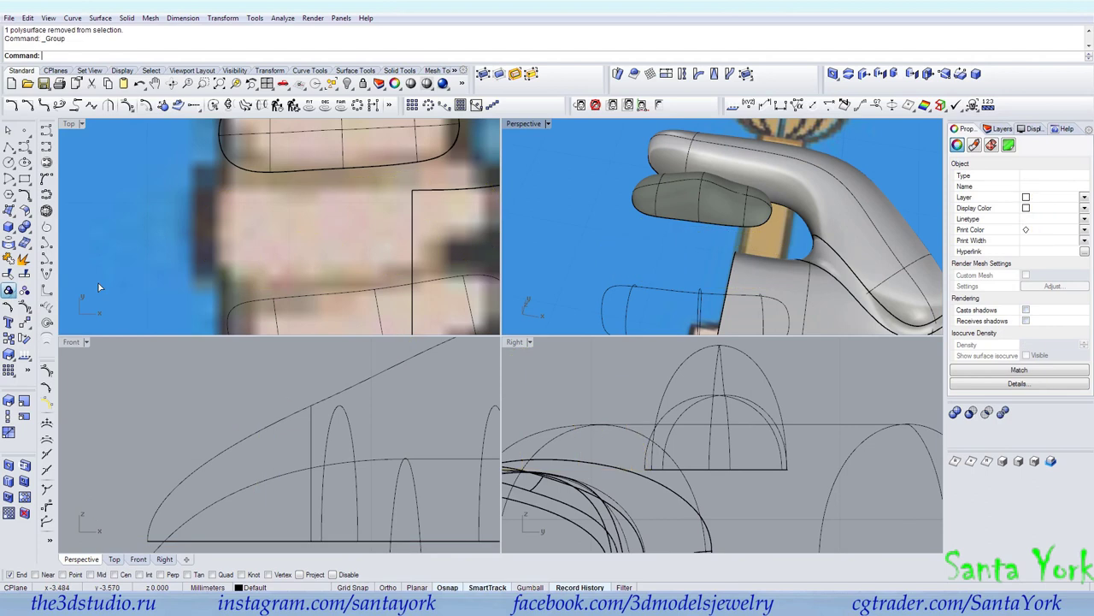
# Step: Create a network surface from the second finger's grouped curves
pyautogui.click(100, 17)
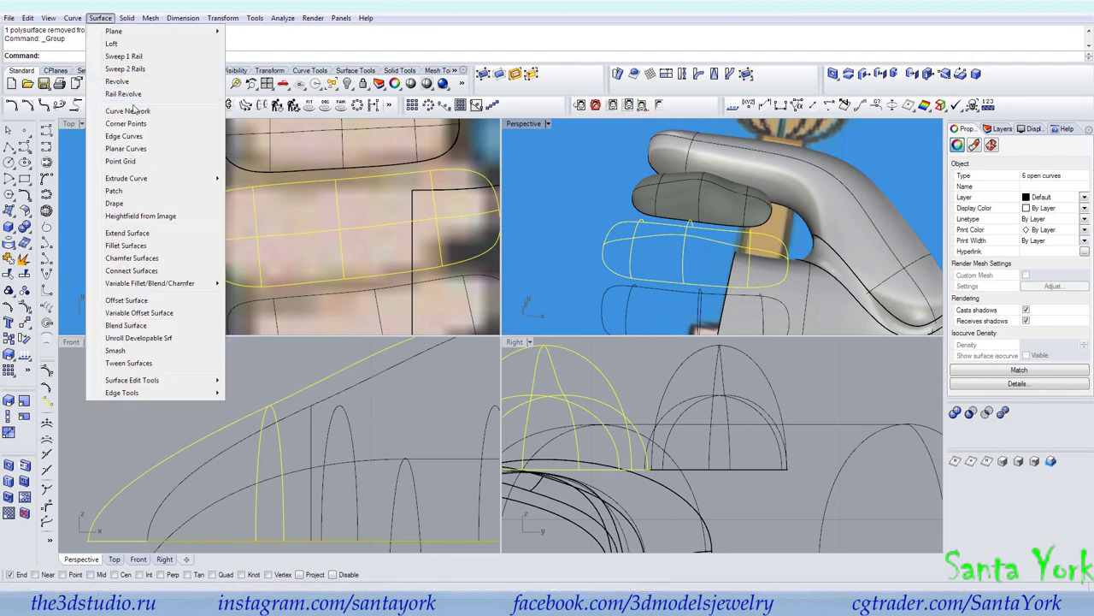
pyautogui.click(134, 110)
pyautogui.click(370, 365)
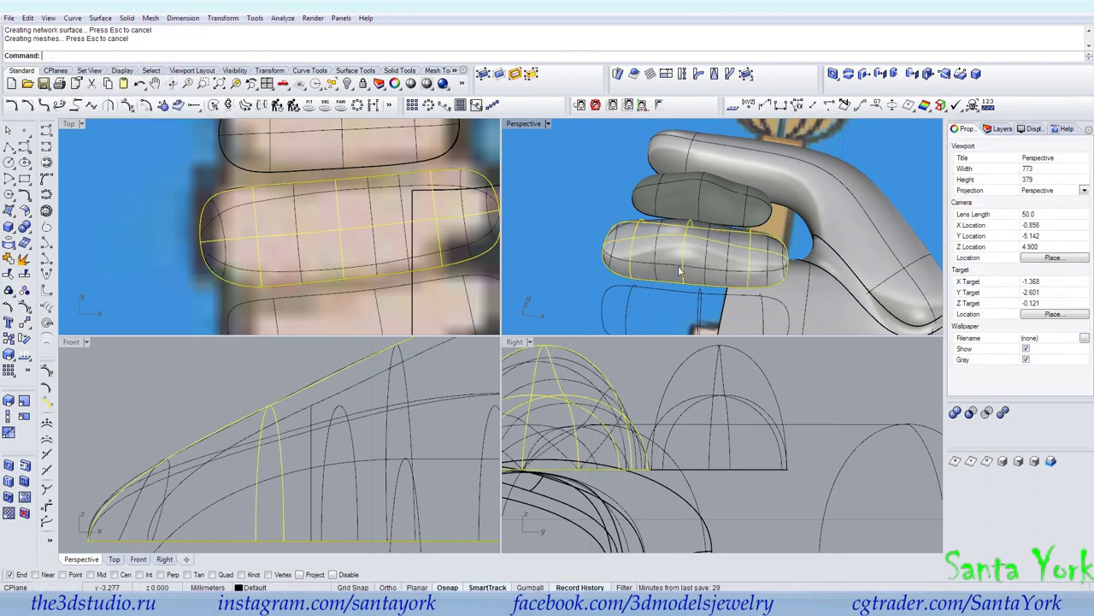
# Step: Turn off the visible isocurves of the second finger's new surface
pyautogui.click(672, 249)
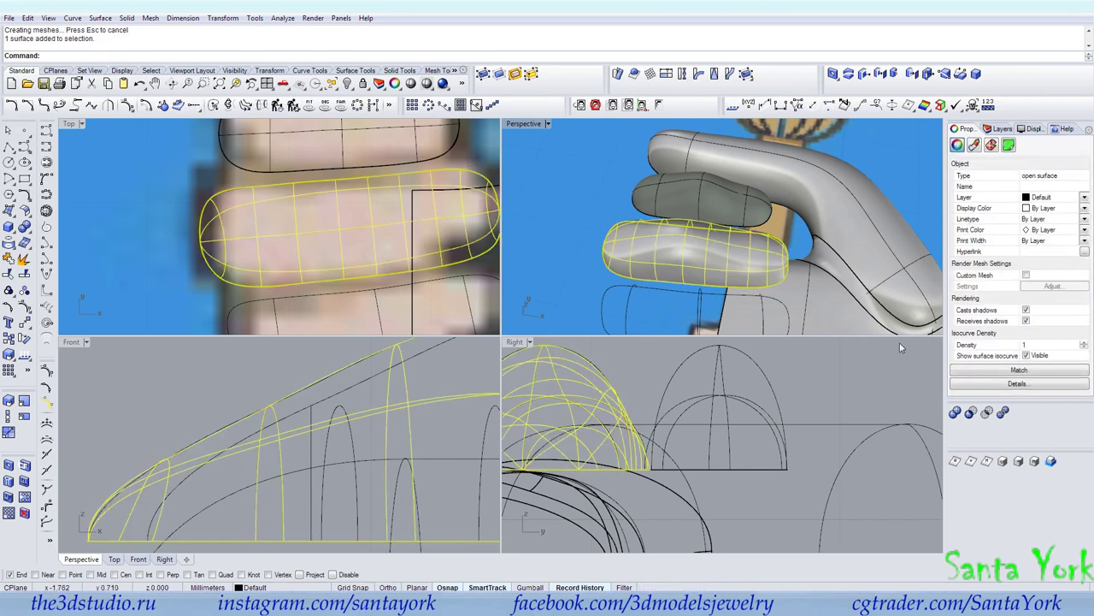
pyautogui.click(1033, 356)
pyautogui.click(562, 246)
# Step: Draw an interpolated curve along the third finger, from one end of its outline through the arch midpoints to the other end
pyautogui.moveTo(664, 272); pyautogui.dragTo(721, 255, button='right')
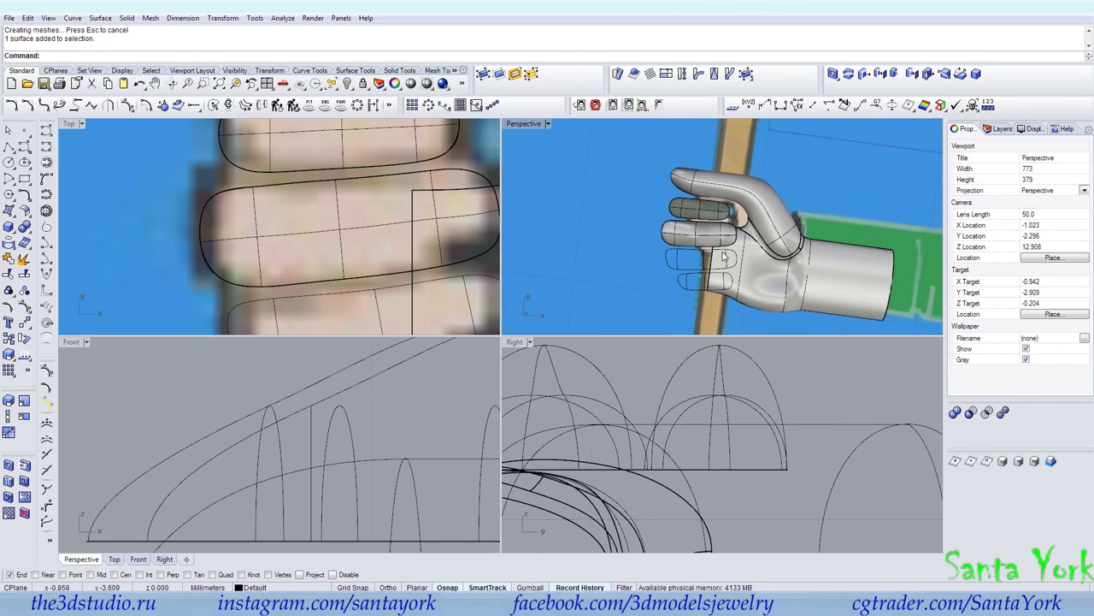
pyautogui.moveTo(723, 255); pyautogui.dragTo(731, 231, button='right')
pyautogui.scroll(-5, 737, 255)
pyautogui.scroll(3, 744, 255)
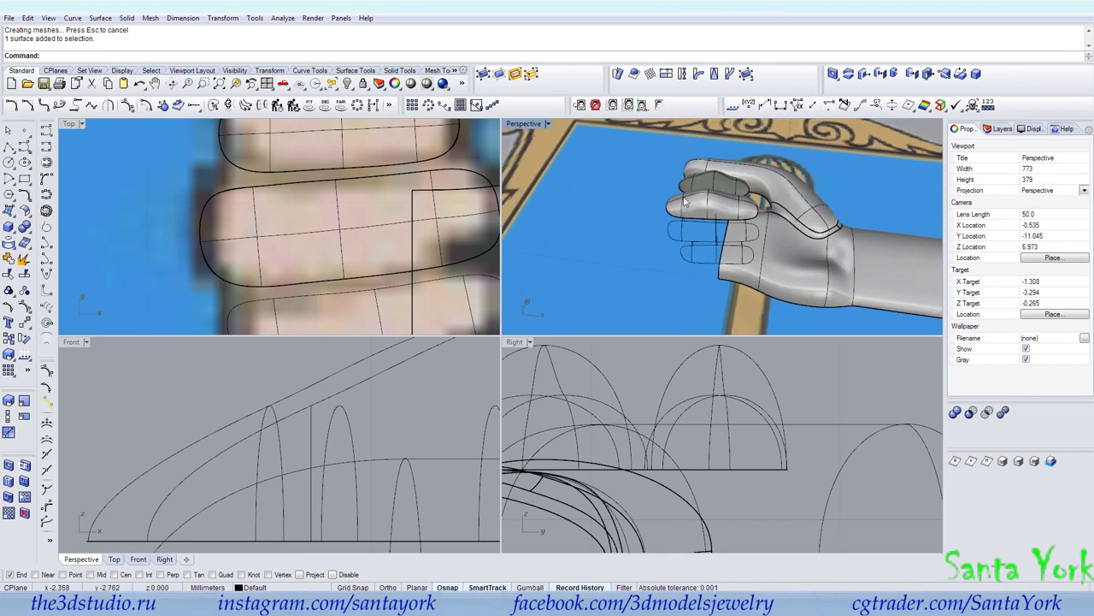
pyautogui.scroll(3, 728, 227)
pyautogui.click(19, 160)
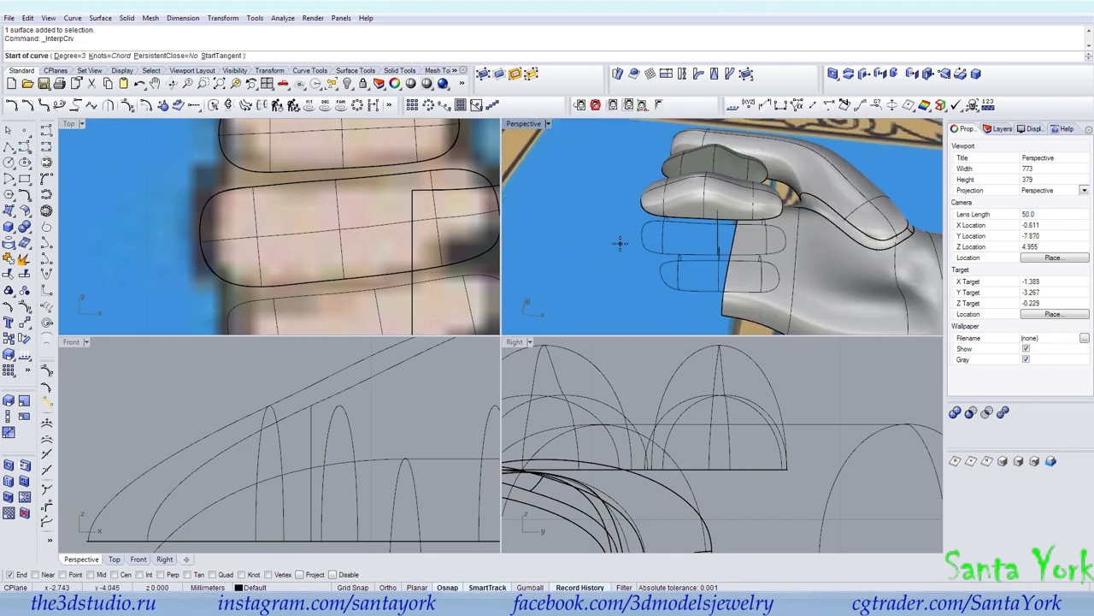
pyautogui.click(43, 574)
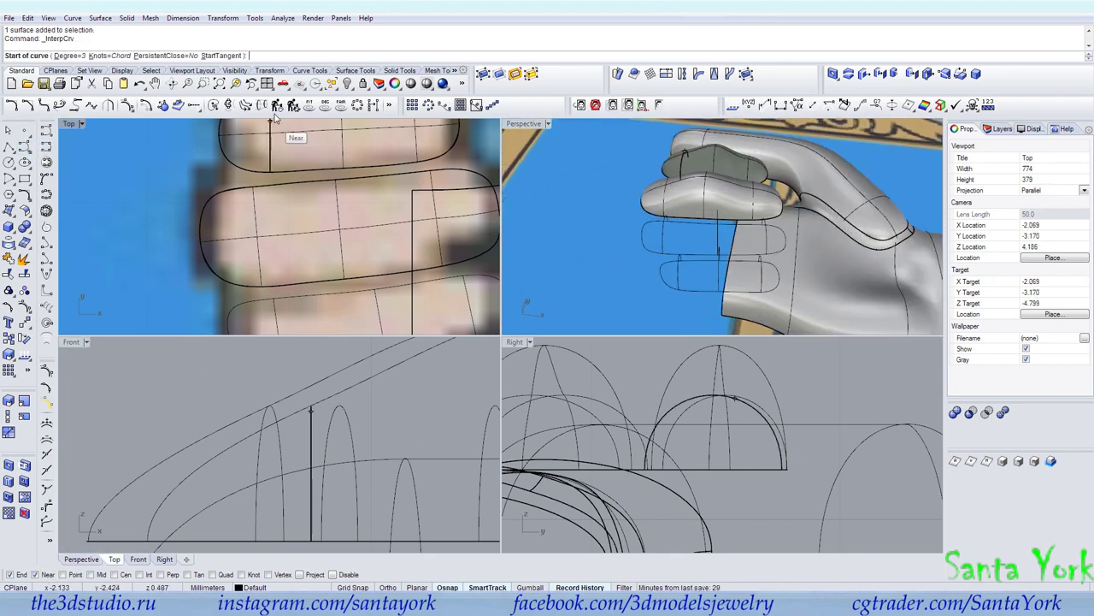
pyautogui.scroll(3, 330, 210)
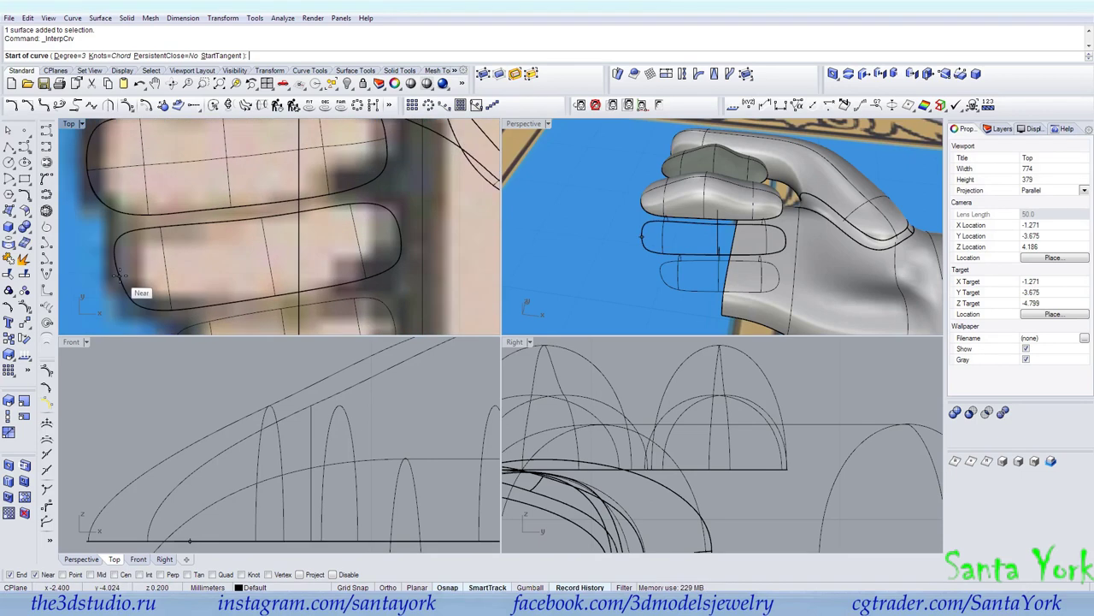
pyautogui.click(120, 275)
pyautogui.click(91, 574)
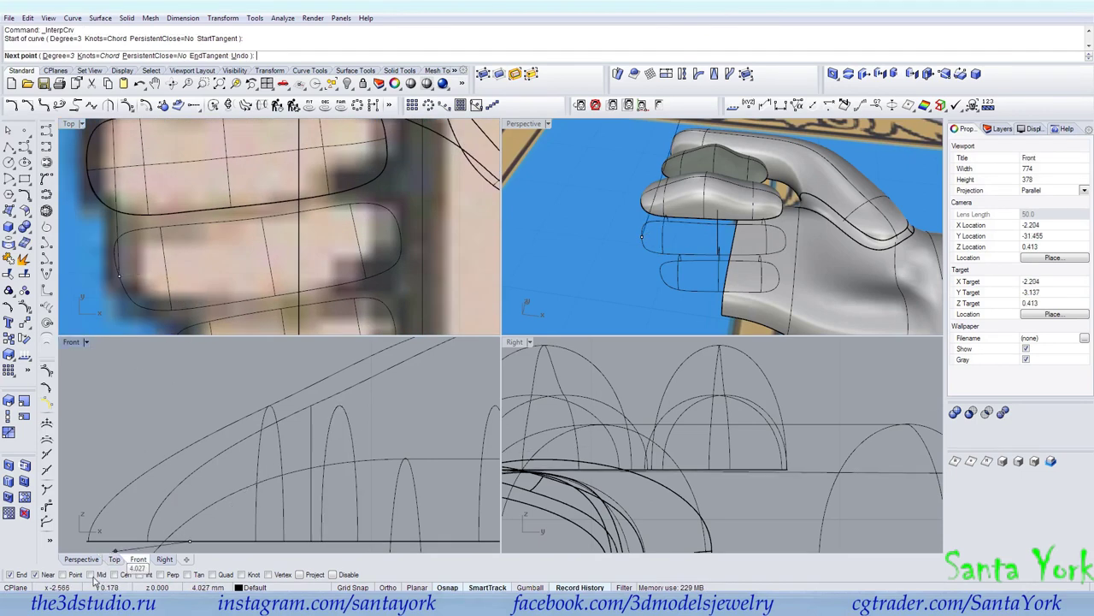
pyautogui.click(165, 267)
pyautogui.click(268, 253)
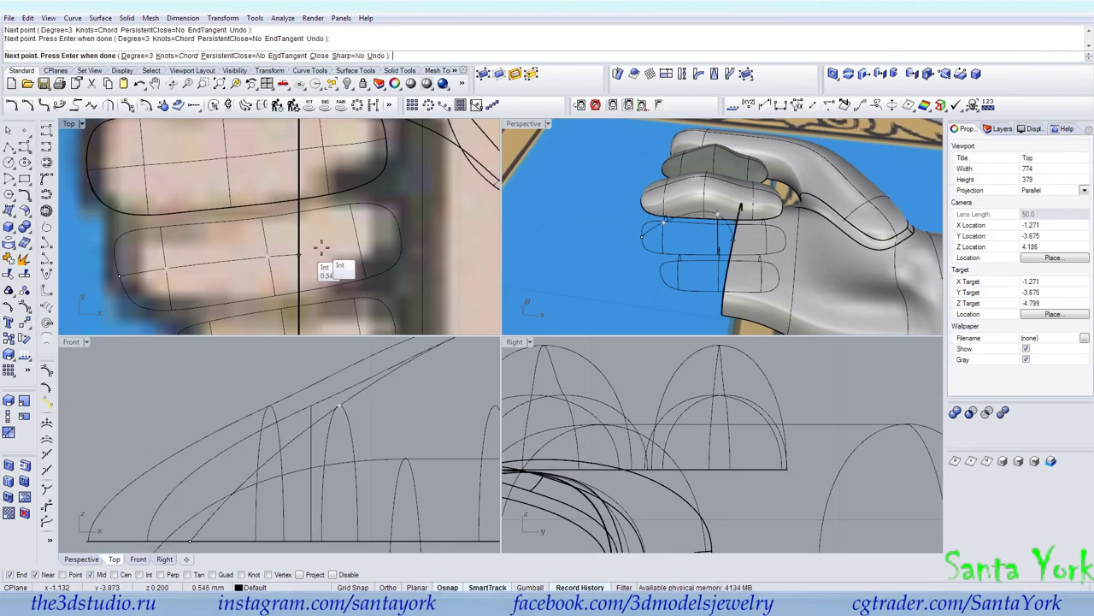
pyautogui.click(358, 242)
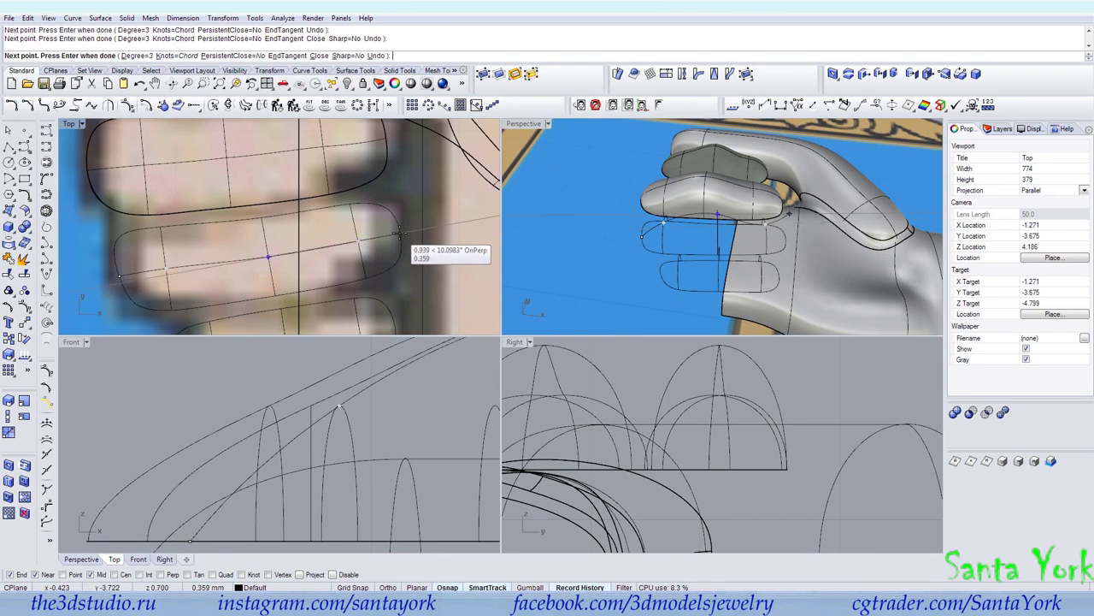
pyautogui.scroll(2, 401, 227)
pyautogui.click(407, 227)
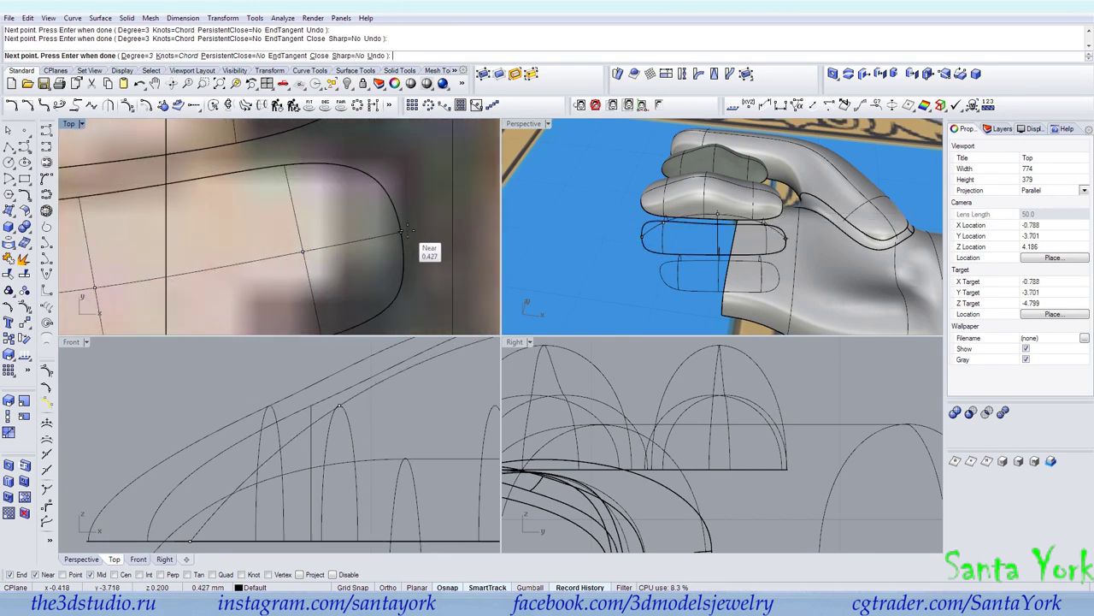
pyautogui.click(406, 230)
pyautogui.rightClick(408, 214)
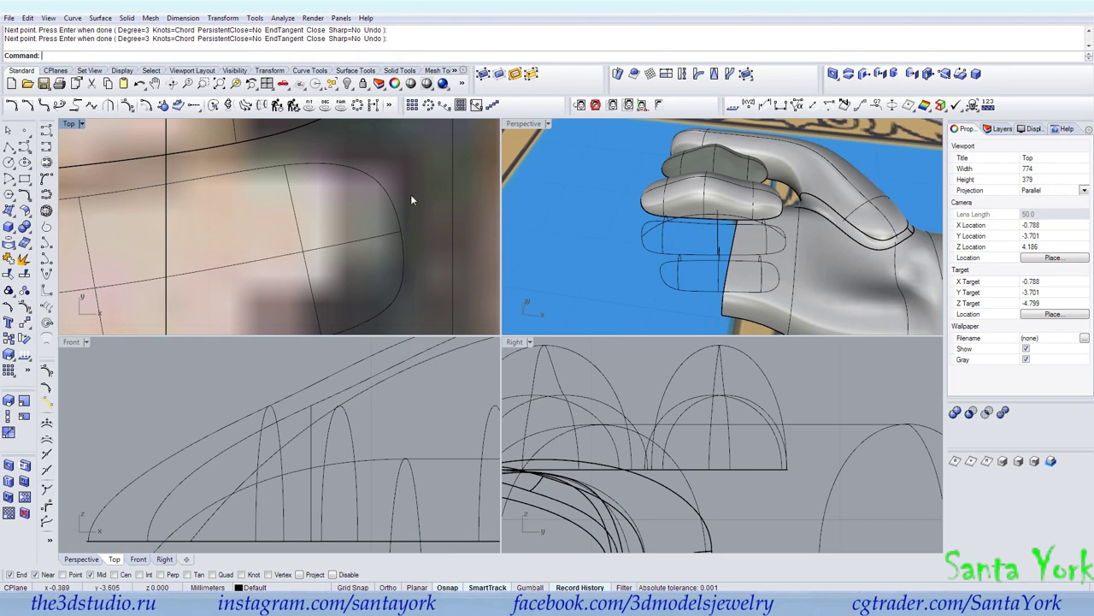
# Step: Draw an interpolated curve along the lowest finger, from one end of its outline through the arch midpoints to the other end
pyautogui.scroll(-8, 410, 194)
pyautogui.scroll(6, 342, 281)
pyautogui.rightClick(325, 276)
pyautogui.click(251, 255)
pyautogui.click(293, 247)
pyautogui.click(380, 234)
pyautogui.moveTo(396, 230); pyautogui.dragTo(261, 253, button='right')
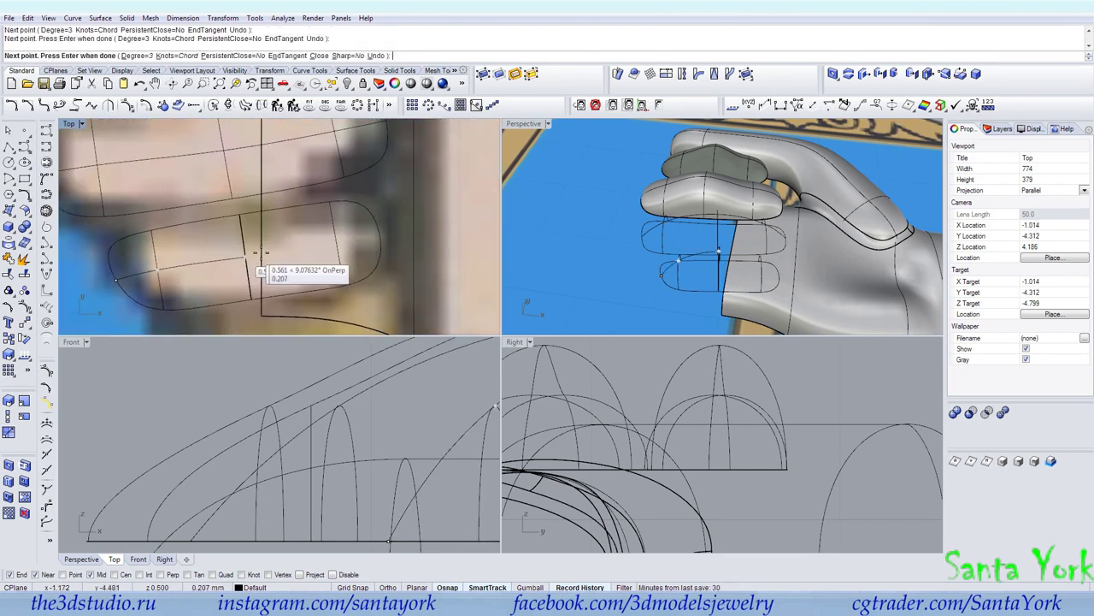
pyautogui.click(341, 244)
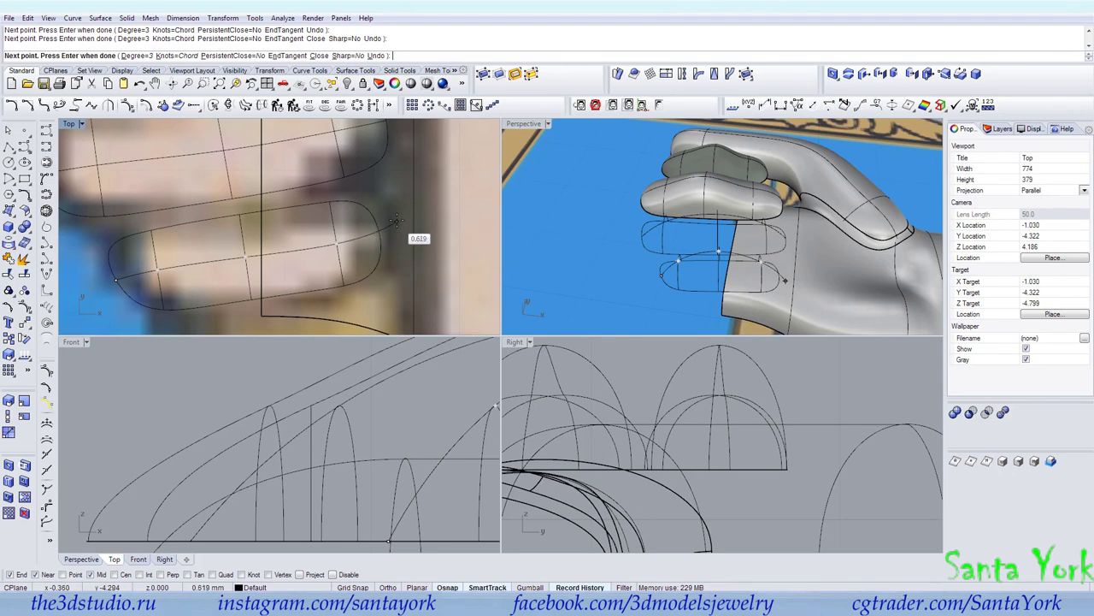
pyautogui.press('Return')
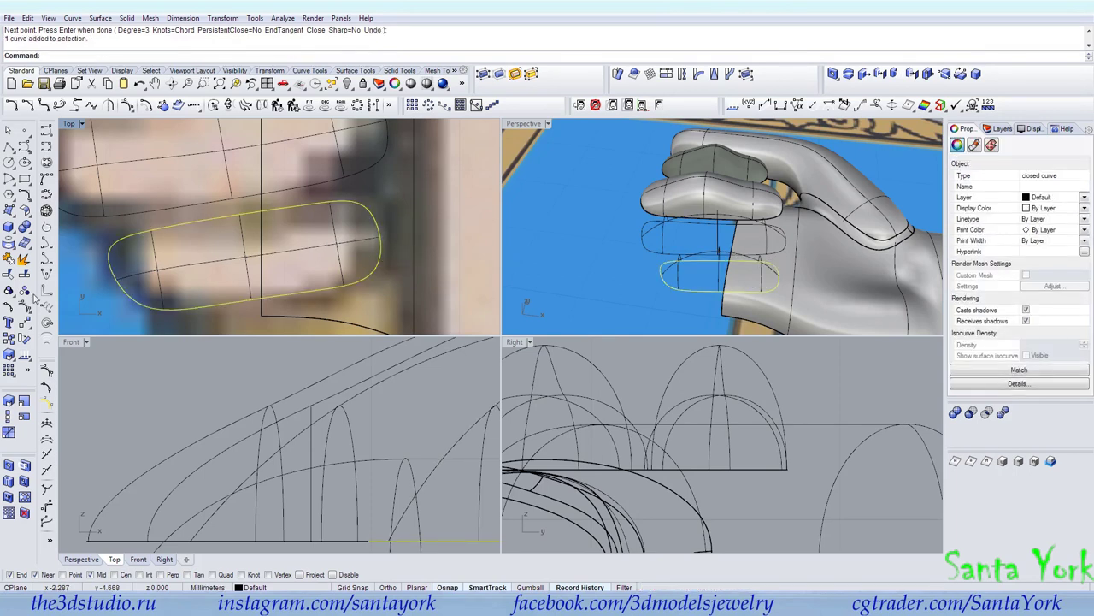
# Step: Split the lowest finger's outline into two halves with its lengthwise curve
pyautogui.click(25, 277)
pyautogui.click(263, 256)
pyautogui.click(263, 260)
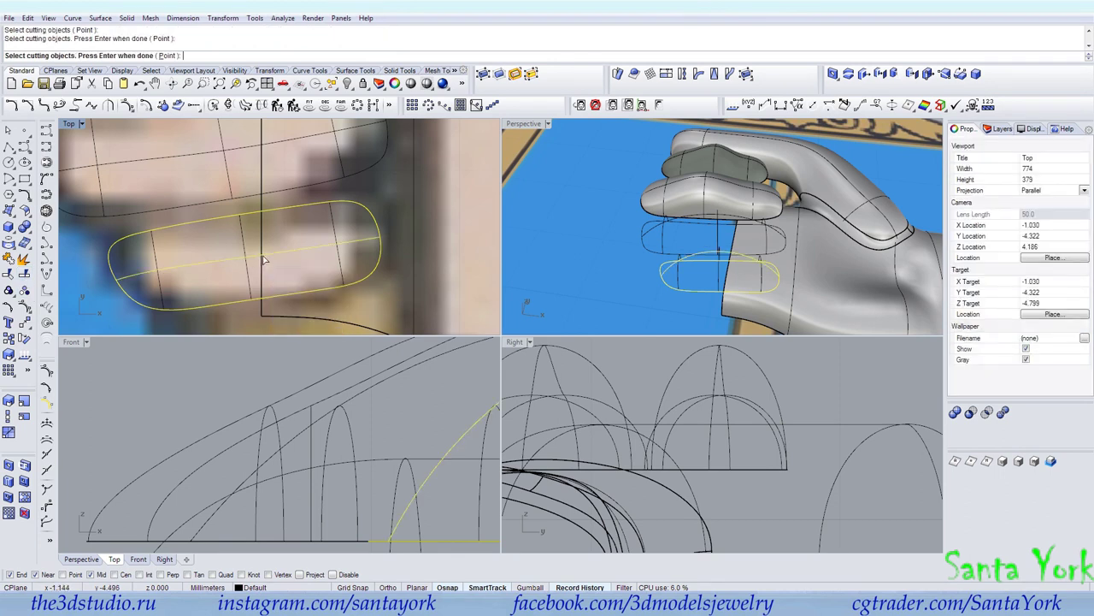
pyautogui.rightClick(265, 259)
# Step: Split the third finger's lengthwise curve at its three arches and join the pieces into one curve
pyautogui.click(320, 139)
pyautogui.press('Return')
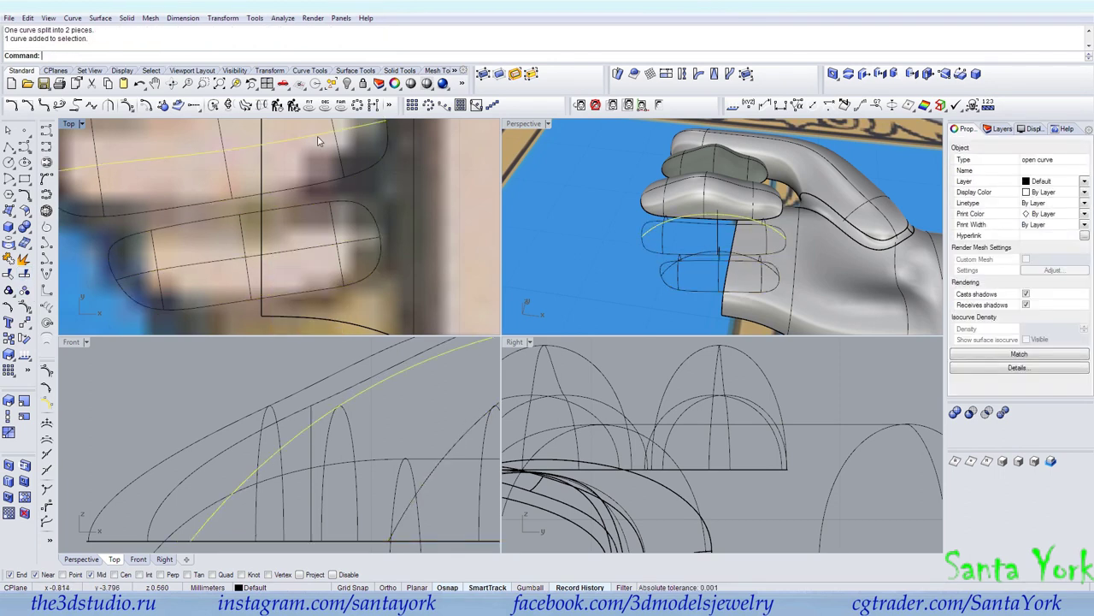
pyautogui.click(334, 141)
pyautogui.click(224, 166)
pyautogui.click(113, 185)
pyautogui.click(100, 186)
pyautogui.press('Return')
pyautogui.moveTo(759, 259); pyautogui.dragTo(737, 227, button='right')
pyautogui.press('Return')
pyautogui.click(100, 190)
pyautogui.press('Return')
pyautogui.click(7, 259)
# Step: Split the lowest finger's lengthwise curve at its three arches
pyautogui.click(705, 283)
pyautogui.click(24, 274)
pyautogui.click(692, 310)
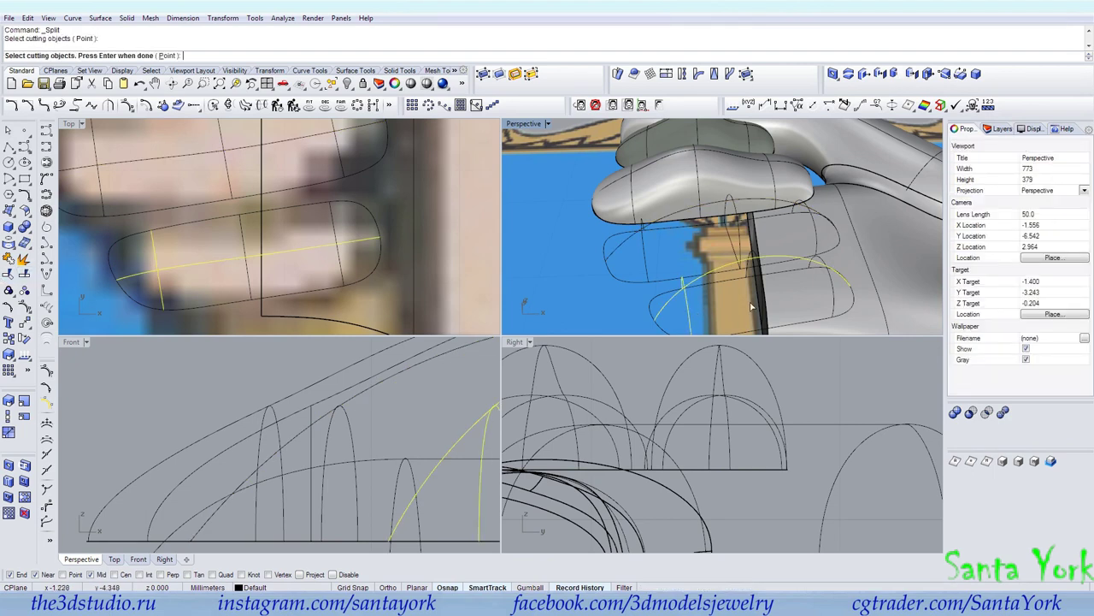
pyautogui.moveTo(749, 300); pyautogui.dragTo(780, 293, button='right')
pyautogui.click(789, 273)
pyautogui.rightClick(858, 272)
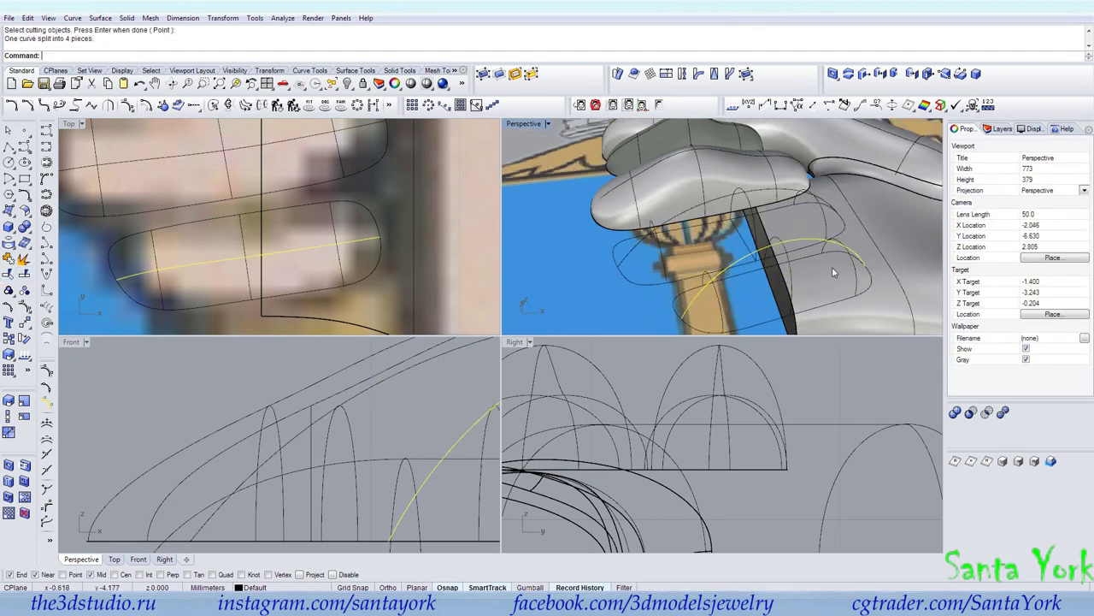
# Step: Join the split pieces of the lowest finger's lengthwise curve into one curve and delete the overlapping duplicate curve
pyautogui.click(9, 259)
pyautogui.click(744, 251)
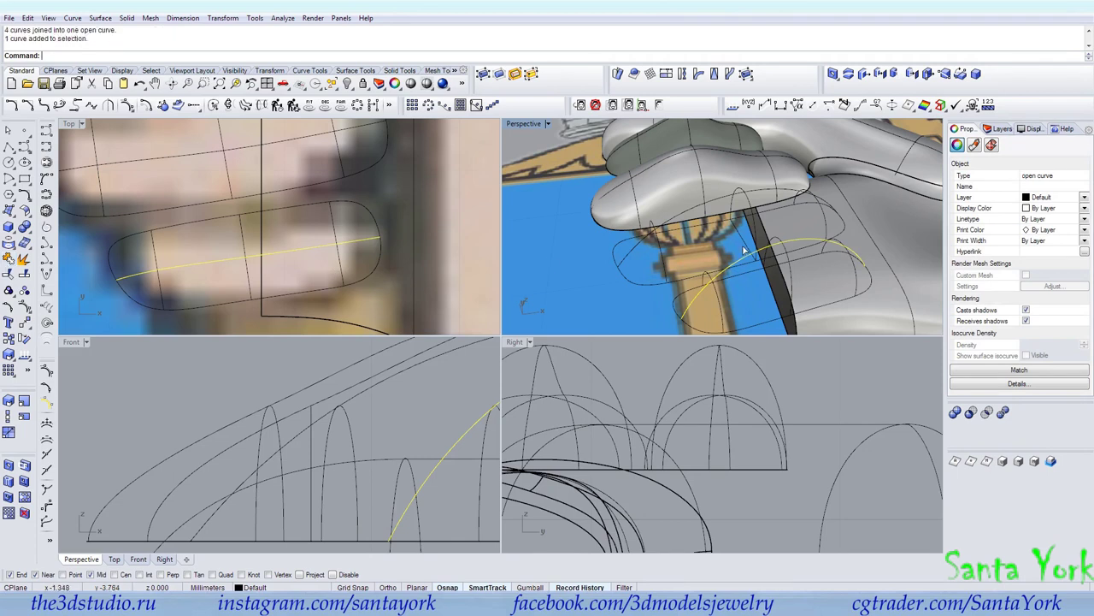
pyautogui.press('Delete')
# Step: Show the control points of the third finger's lengthwise curve and move the point next to its left end outward to steepen that end
pyautogui.click(640, 245)
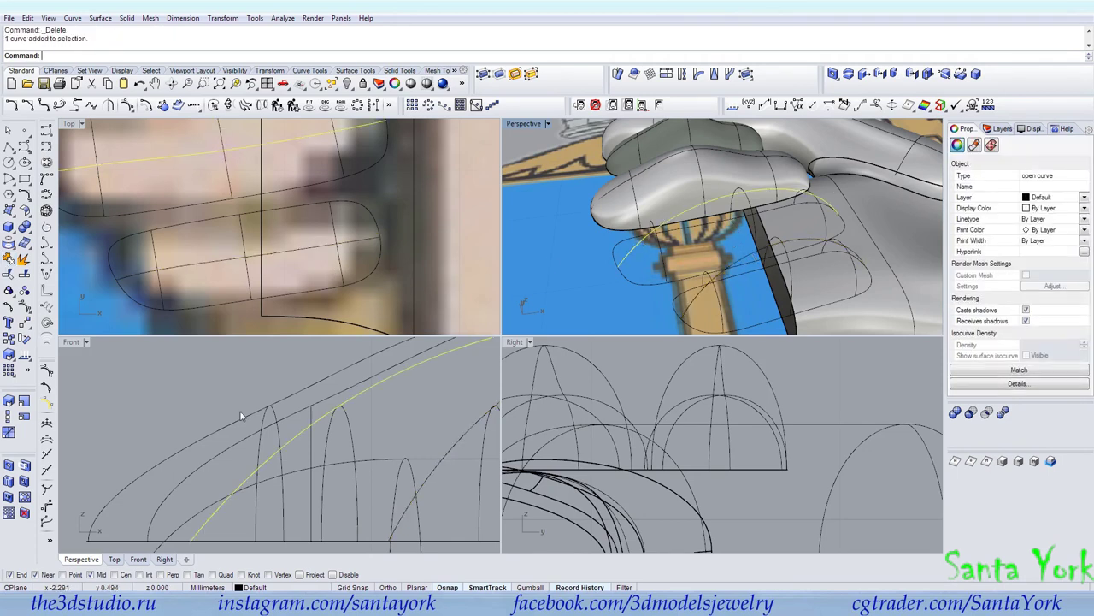
pyautogui.scroll(-2, 182, 468)
pyautogui.click(24, 323)
pyautogui.scroll(5, 627, 262)
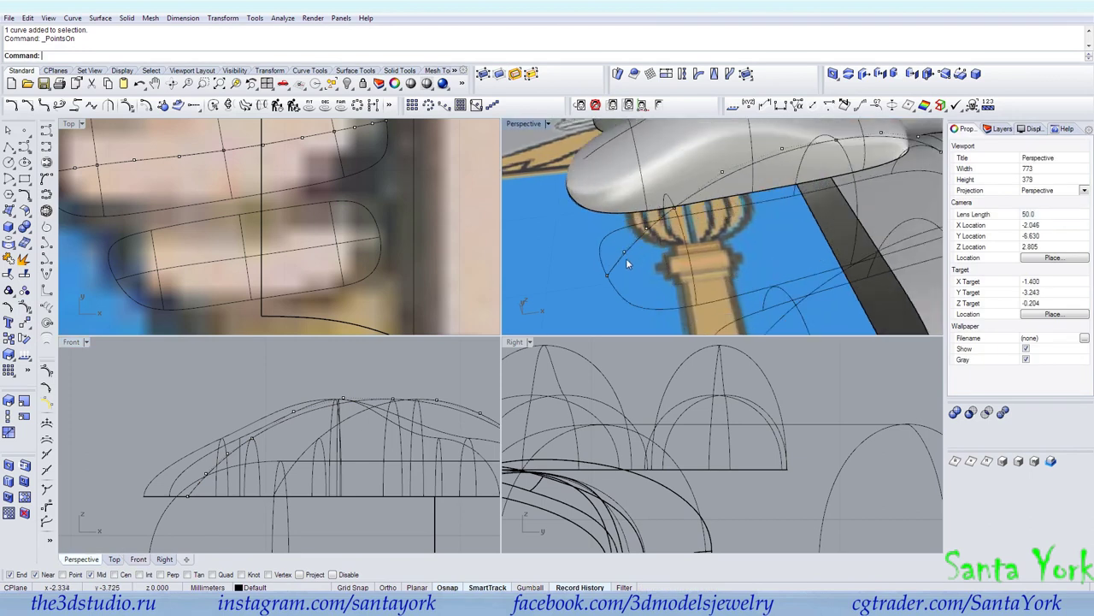
pyautogui.scroll(3, 174, 523)
pyautogui.click(240, 432)
pyautogui.moveTo(239, 432); pyautogui.dragTo(206, 429)
pyautogui.scroll(-8, 144, 489)
pyautogui.scroll(4, 337, 402)
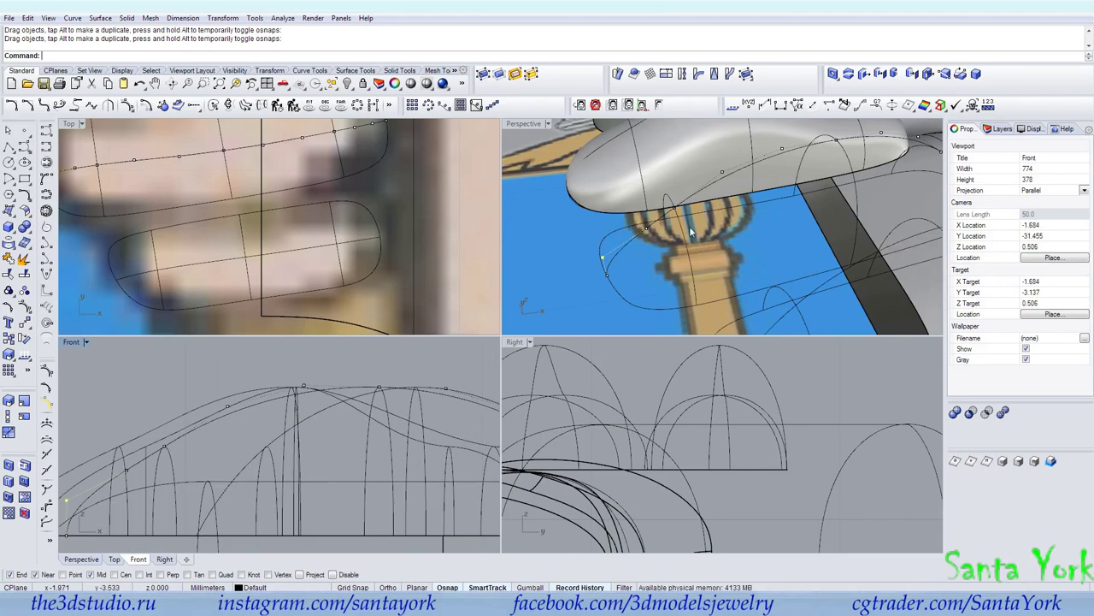
# Step: Level the control points beside the third finger's middle arch with the arch top and space them along the curve on both sides
pyautogui.click(783, 151)
pyautogui.moveTo(783, 151); pyautogui.dragTo(795, 178)
pyautogui.press('Delete')
pyautogui.moveTo(836, 140); pyautogui.dragTo(837, 140)
pyautogui.moveTo(202, 212); pyautogui.dragTo(256, 255, button='right')
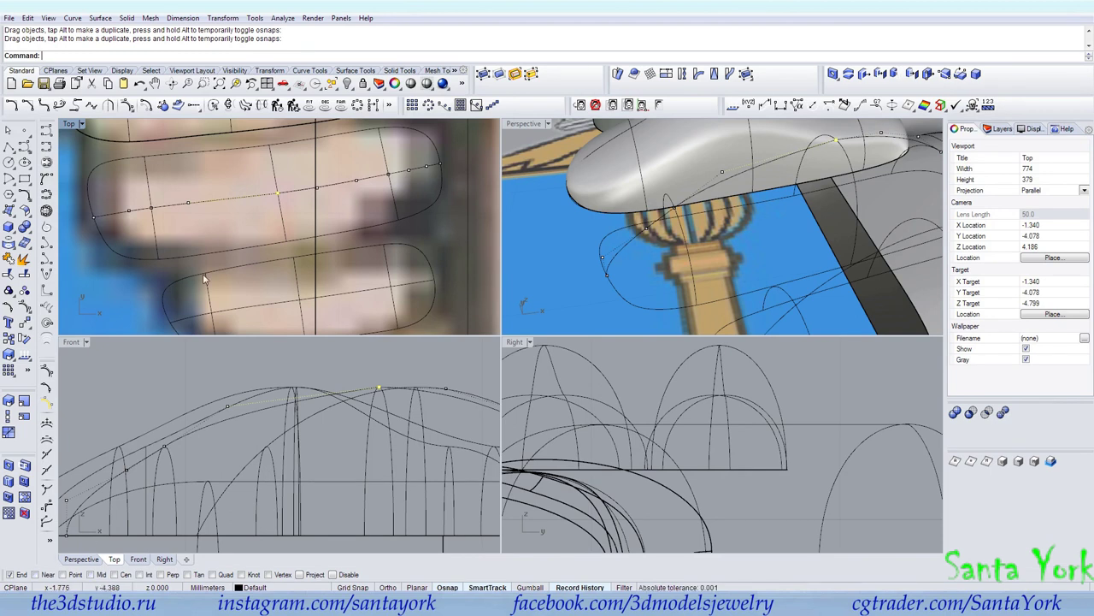
pyautogui.scroll(2, 279, 195)
pyautogui.moveTo(279, 195); pyautogui.dragTo(230, 199)
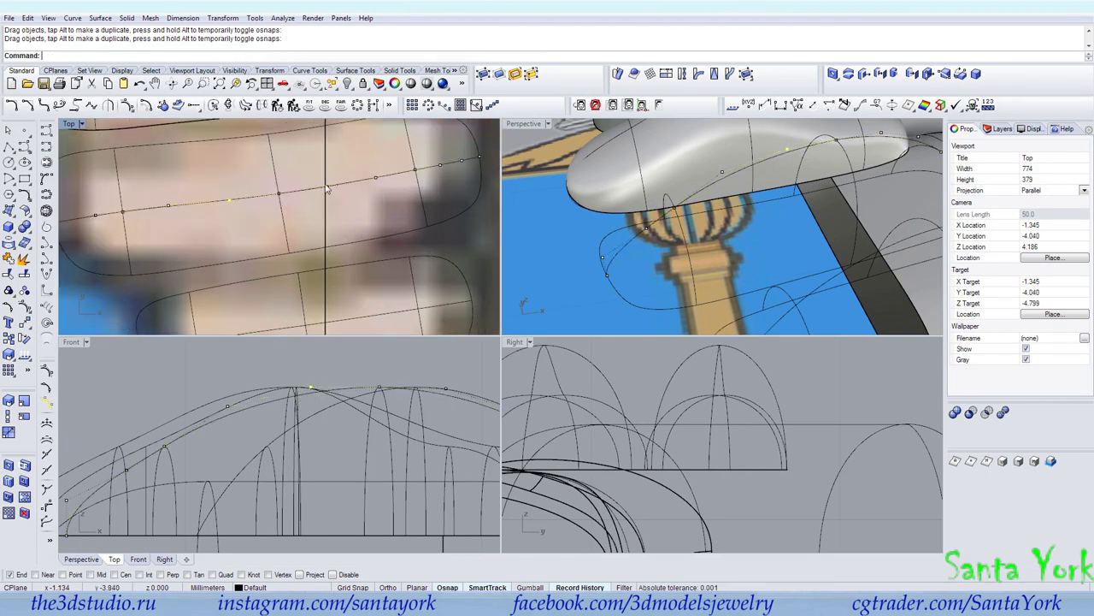
pyautogui.moveTo(339, 216); pyautogui.dragTo(335, 187)
pyautogui.scroll(5, 371, 466)
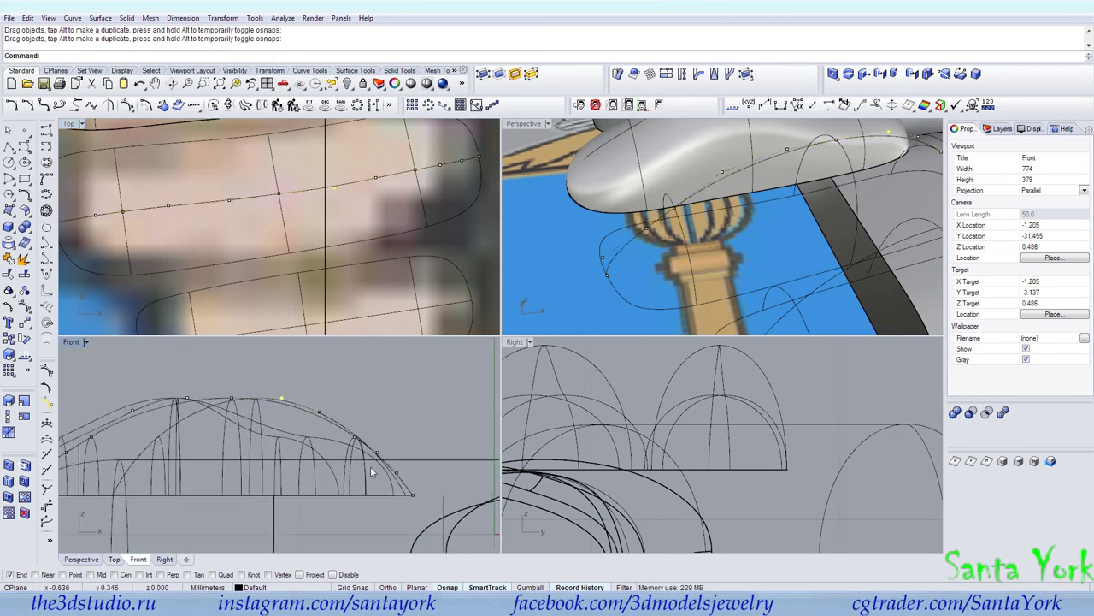
# Step: Move the two control points near the palm-side end of the third finger's lengthwise curve outward to round off that end
pyautogui.moveTo(469, 513); pyautogui.dragTo(462, 445)
pyautogui.moveTo(380, 430); pyautogui.dragTo(433, 413)
pyautogui.scroll(-2, 316, 462)
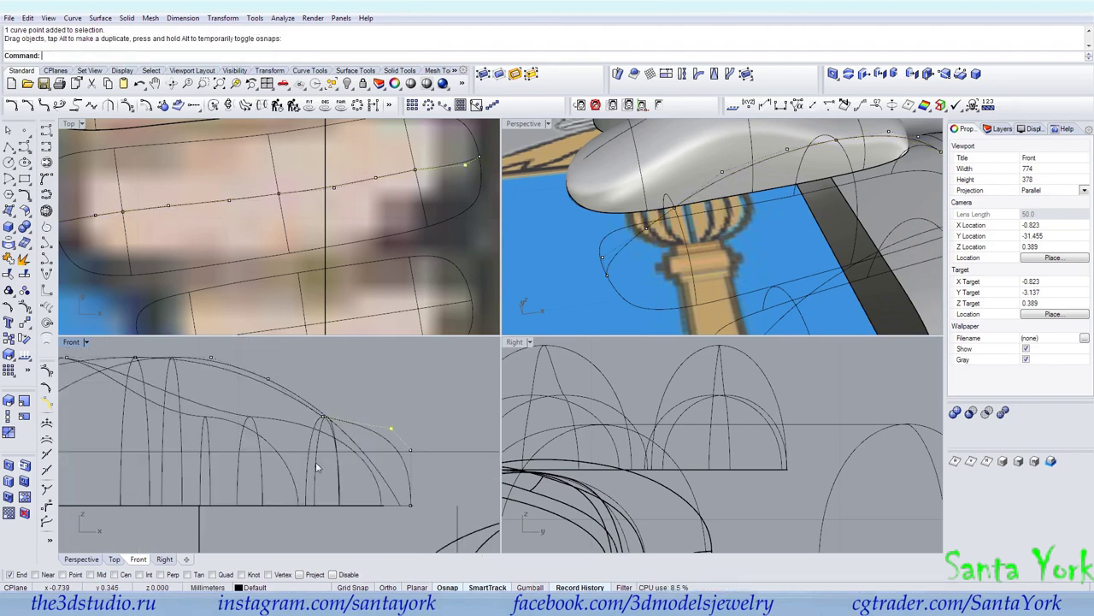
# Step: Lower the third finger curve's control point between the middle and palm-side arches and fine-tune the points beside the middle arch
pyautogui.click(270, 381)
pyautogui.moveTo(270, 383); pyautogui.dragTo(256, 410)
pyautogui.scroll(-8, 361, 390)
pyautogui.scroll(4, 281, 379)
pyautogui.keyDown('shift'); pyautogui.moveTo(297, 371); pyautogui.dragTo(267, 363); pyautogui.keyUp('shift')
pyautogui.scroll(3, 324, 376)
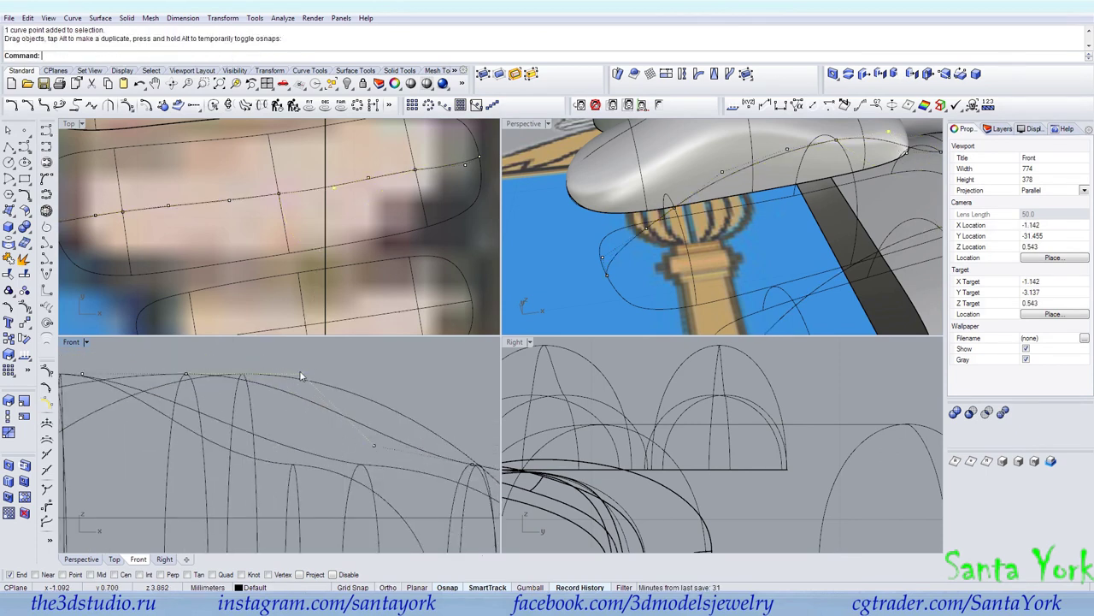
pyautogui.moveTo(333, 187); pyautogui.dragTo(308, 190)
pyautogui.moveTo(230, 200); pyautogui.dragTo(242, 200)
# Step: Show the control points of the lowest finger's lengthwise curve and move the two points near its left end outward to round it
pyautogui.moveTo(592, 205); pyautogui.dragTo(686, 244, button='right')
pyautogui.click(685, 243)
pyautogui.press('F10')
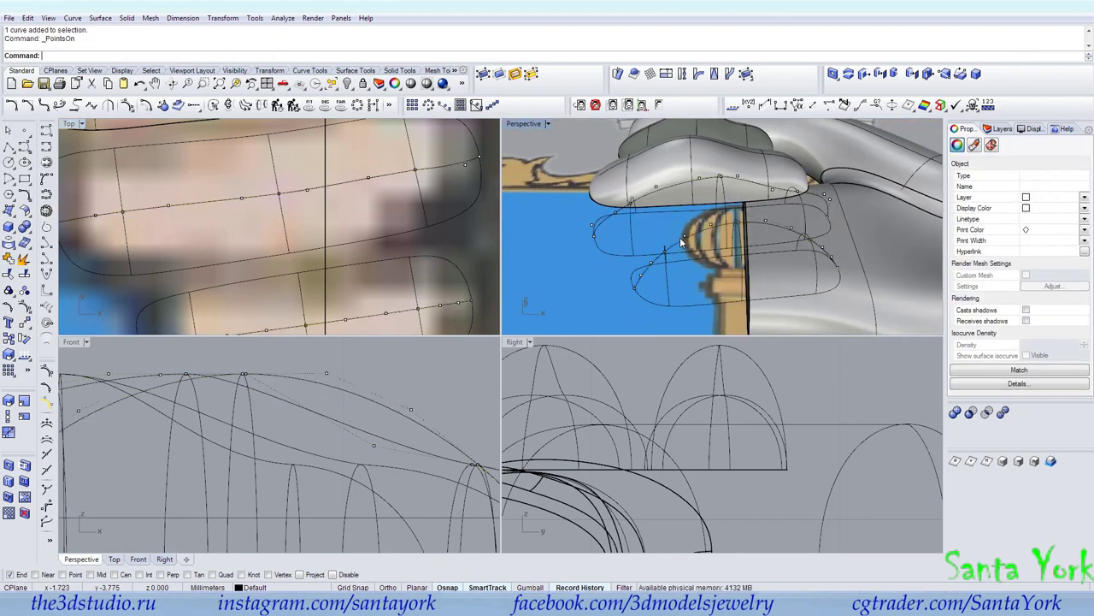
pyautogui.scroll(-7, 324, 377)
pyautogui.scroll(5, 216, 425)
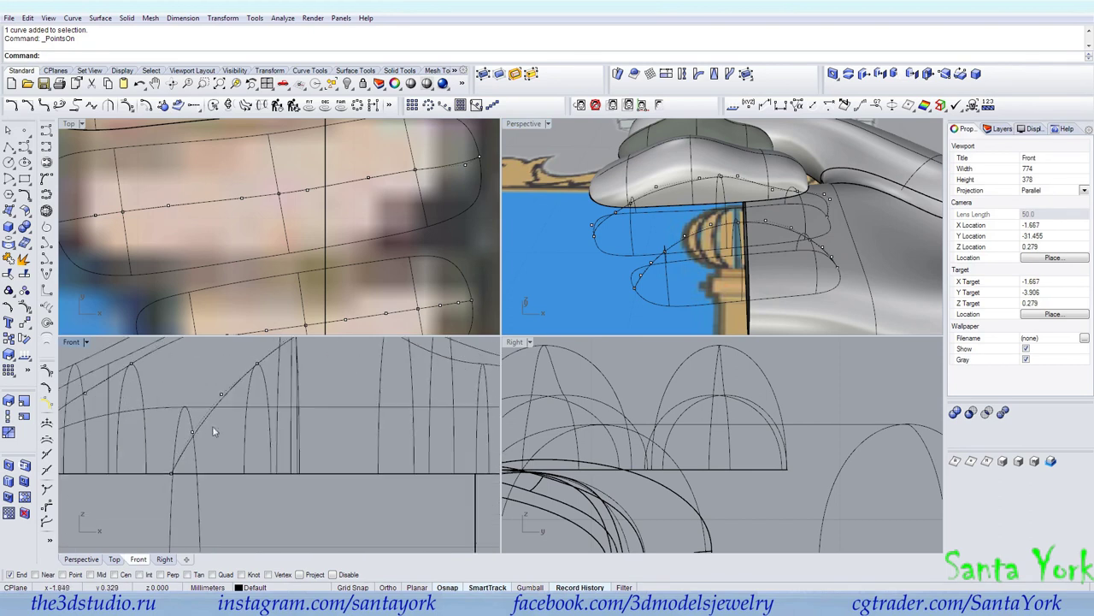
pyautogui.moveTo(193, 430)
pyautogui.mouseDown()
pyautogui.moveTo(176, 488)
pyautogui.moveTo(172, 425)
pyautogui.mouseUp()
pyautogui.moveTo(221, 394); pyautogui.dragTo(222, 387)
# Step: Adjust the lowest finger curve's control point between the left and middle arches and level the points beside the middle arch
pyautogui.moveTo(299, 347); pyautogui.dragTo(220, 405, button='right')
pyautogui.click(230, 379)
pyautogui.moveTo(230, 379); pyautogui.dragTo(245, 388)
pyautogui.moveTo(663, 247); pyautogui.dragTo(719, 231, button='right')
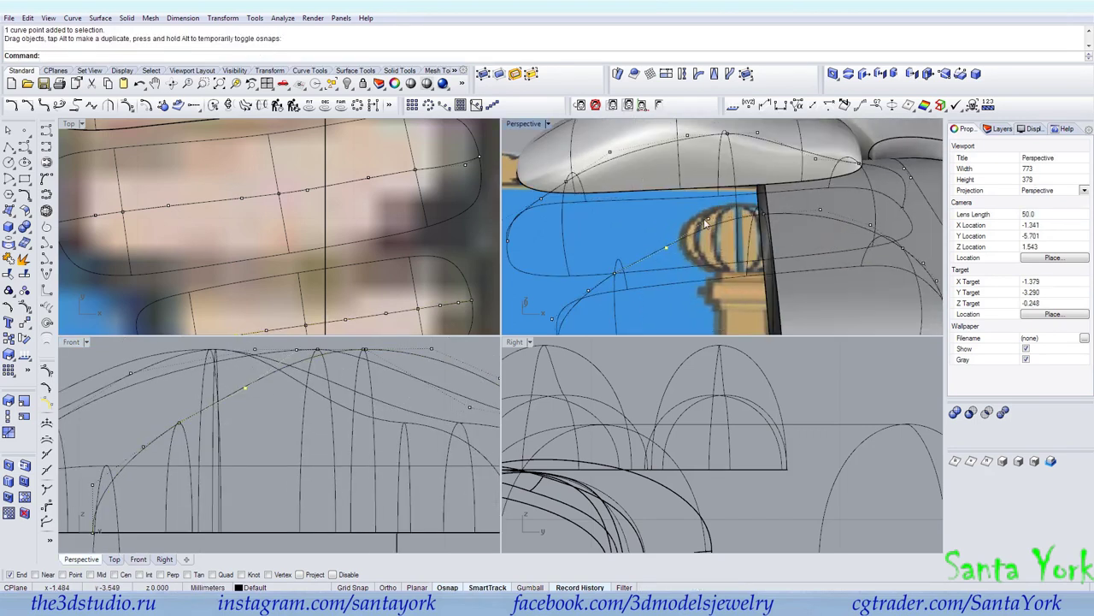
pyautogui.moveTo(323, 277); pyautogui.dragTo(319, 206, button='right')
pyautogui.moveTo(265, 260); pyautogui.dragTo(271, 287)
pyautogui.moveTo(272, 285); pyautogui.dragTo(335, 255)
# Step: Round the palm-side end of the lowest finger's lengthwise curve and lower its control point between the middle and palm-side arches
pyautogui.moveTo(379, 417); pyautogui.dragTo(249, 431, button='right')
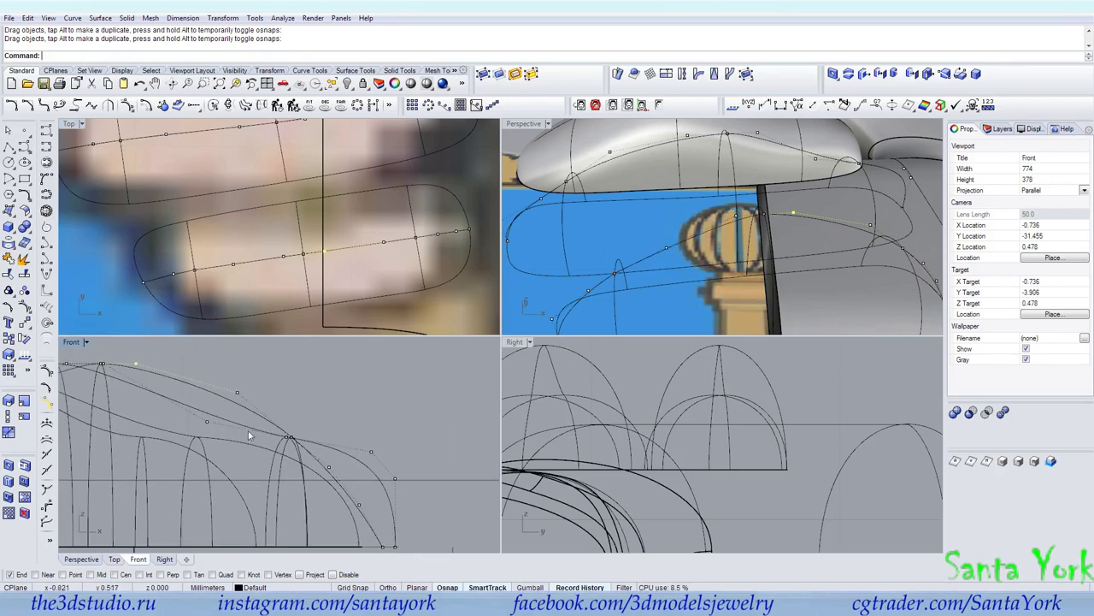
pyautogui.moveTo(376, 525); pyautogui.dragTo(382, 492)
pyautogui.moveTo(329, 466); pyautogui.dragTo(349, 447)
pyautogui.moveTo(237, 392); pyautogui.dragTo(222, 420)
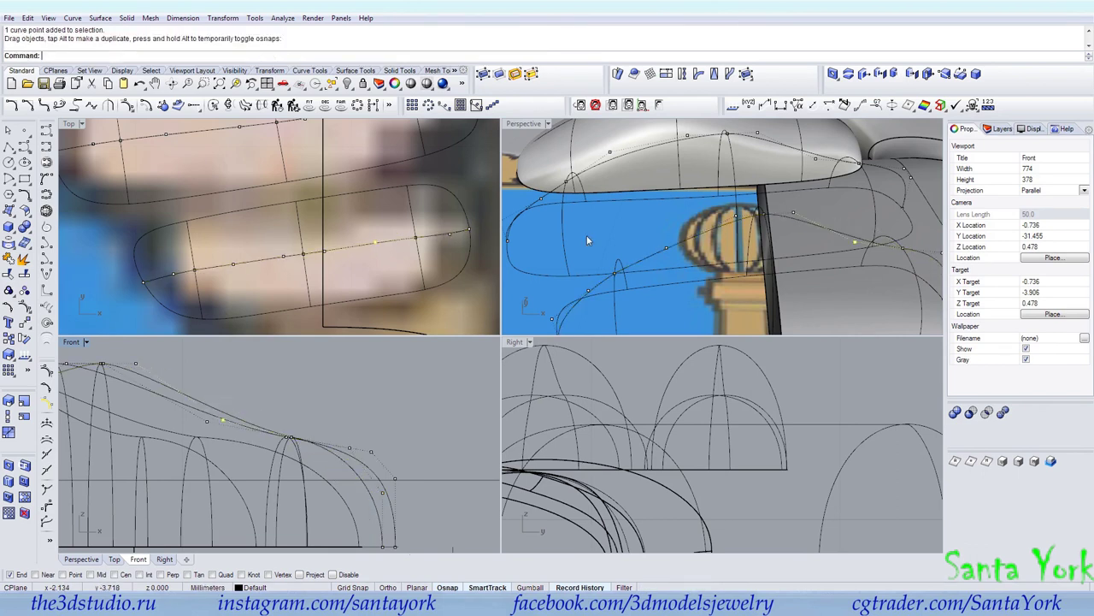
# Step: Hide the control points and create a network surface from the third finger's six curves with 0.01 tolerances and position edge matching
pyautogui.scroll(-5, 717, 229)
pyautogui.press('Escape')
pyautogui.press('Escape')
pyautogui.click(652, 232)
pyautogui.moveTo(652, 232); pyautogui.dragTo(635, 241, button='right')
pyautogui.keyDown('shift'); pyautogui.click(647, 233); pyautogui.keyUp('shift')
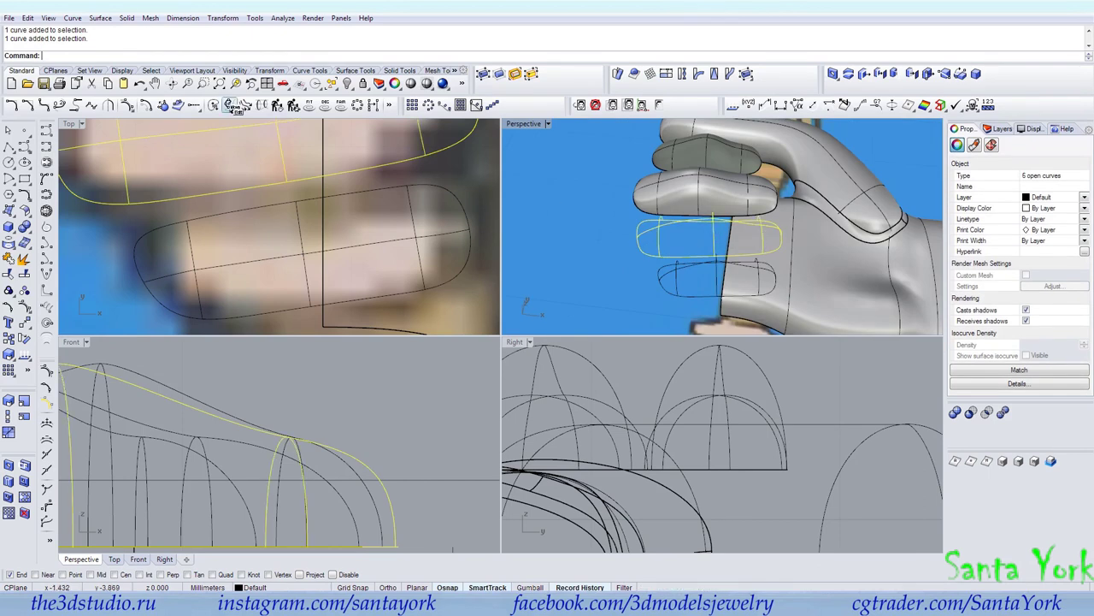
pyautogui.click(100, 18)
pyautogui.click(126, 111)
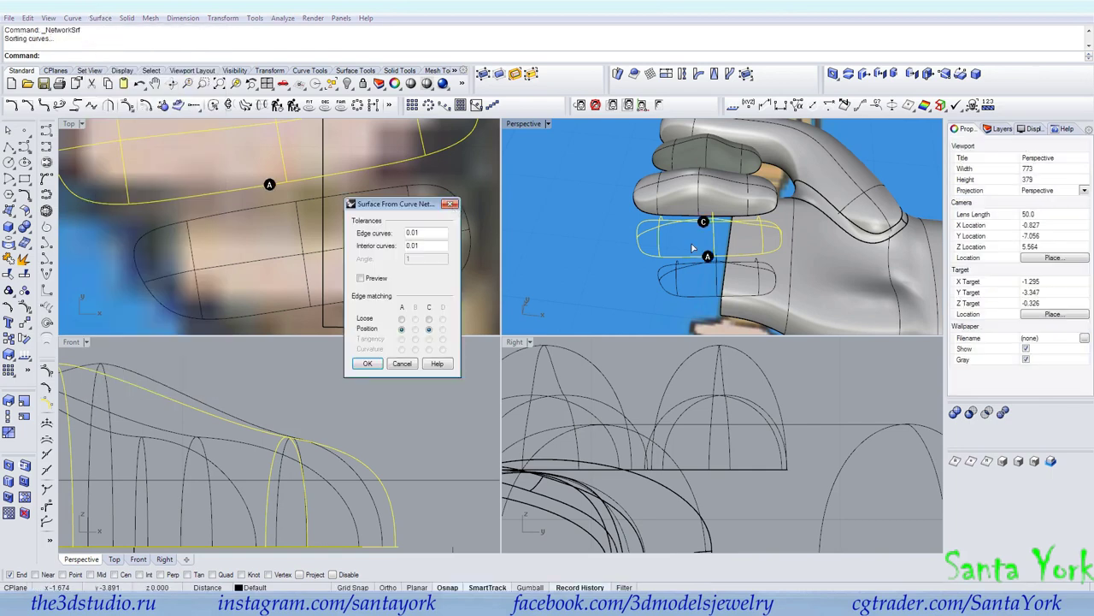
pyautogui.press('Return')
# Step: Create a network surface from the lowest finger's six outline, arch and lengthwise curves
pyautogui.click(684, 290)
pyautogui.keyDown('shift'); pyautogui.click(688, 270); pyautogui.keyUp('shift')
pyautogui.keyDown('shift'); pyautogui.click(690, 265); pyautogui.keyUp('shift')
pyautogui.keyDown('shift'); pyautogui.click(681, 275); pyautogui.keyUp('shift')
pyautogui.keyDown('shift'); pyautogui.click(717, 275); pyautogui.keyUp('shift')
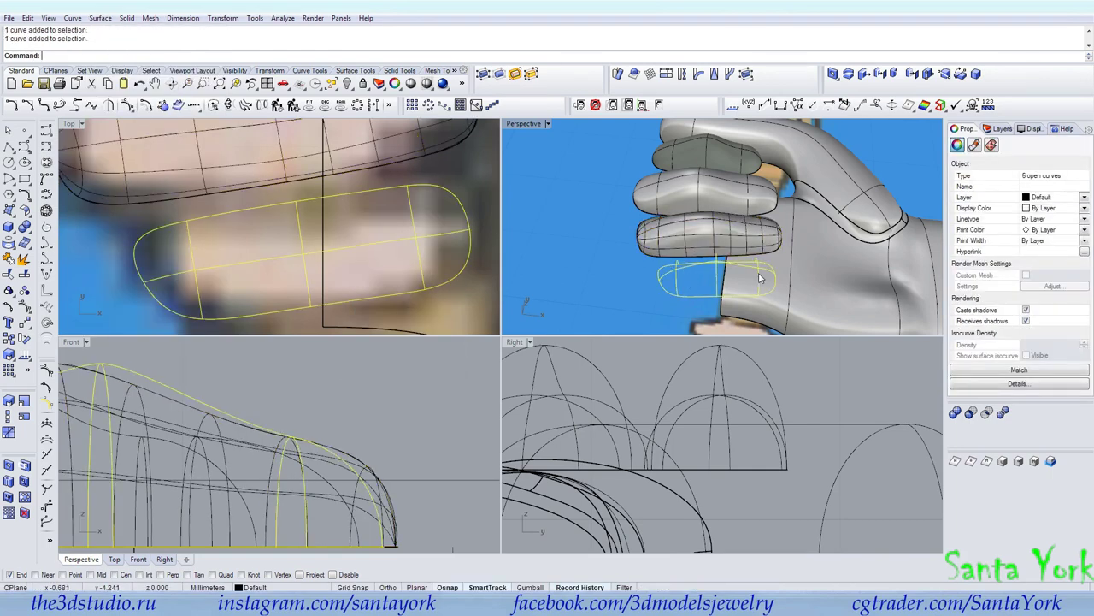
pyautogui.rightClick(759, 278)
pyautogui.press('Return')
# Step: Hide the isocurves of the two new finger surfaces and flip the direction of the dark, back-facing finger surface
pyautogui.click(702, 281)
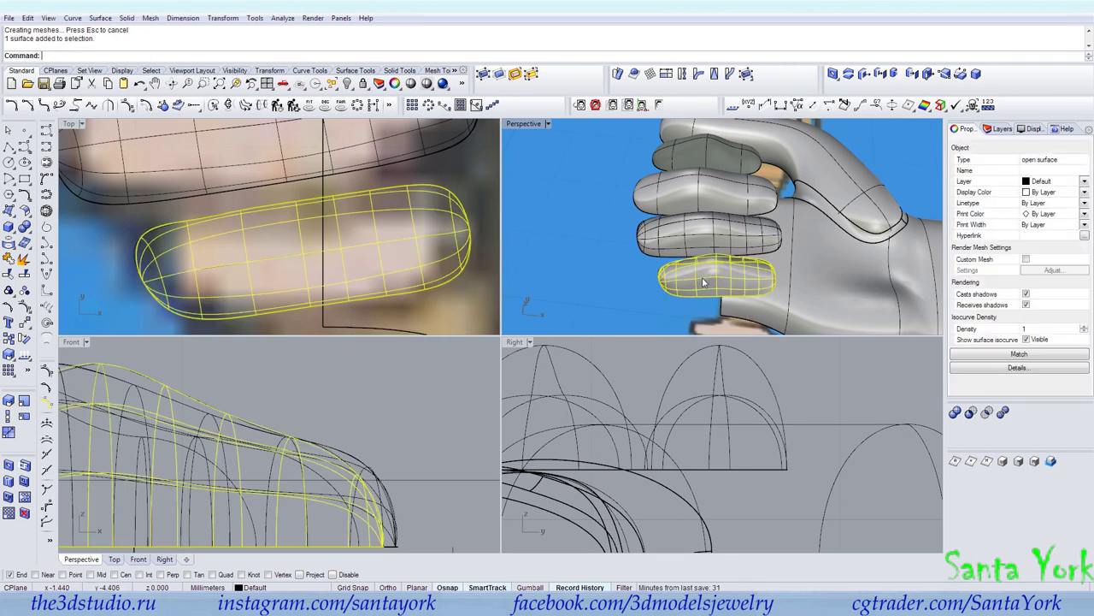
pyautogui.keyDown('shift'); pyautogui.click(706, 238); pyautogui.keyUp('shift')
pyautogui.click(1029, 356)
pyautogui.click(205, 330)
pyautogui.click(25, 356)
pyautogui.click(600, 213)
pyautogui.moveTo(600, 214); pyautogui.dragTo(644, 263, button='right')
pyautogui.scroll(-8, 672, 270)
pyautogui.scroll(-10, 311, 264)
pyautogui.scroll(-10, 292, 282)
pyautogui.moveTo(292, 284); pyautogui.dragTo(252, 264, button='right')
pyautogui.scroll(4, 317, 258)
pyautogui.click(47, 145)
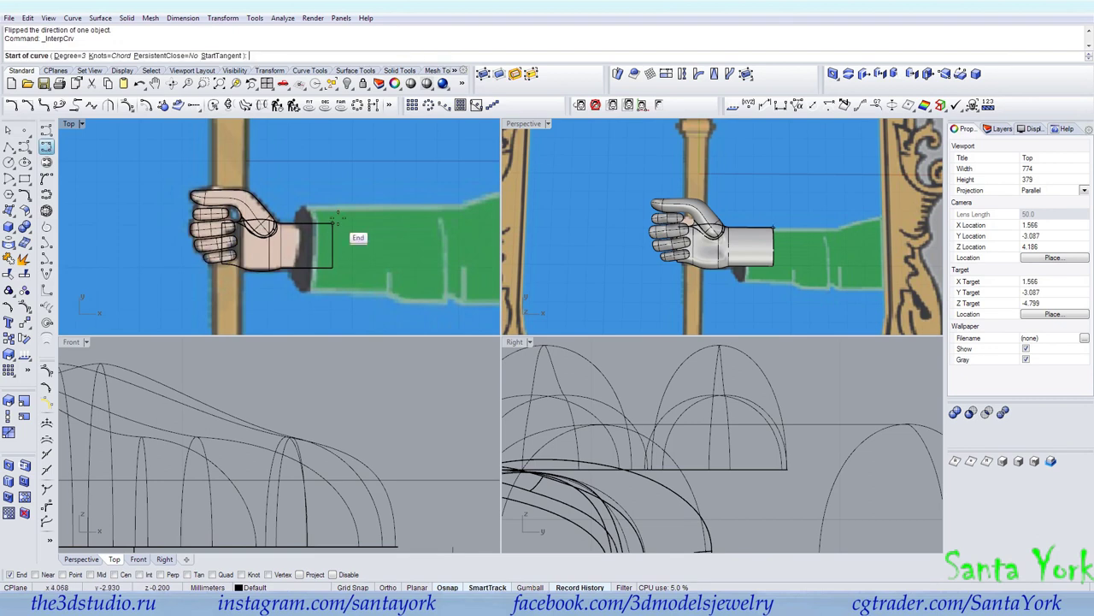
pyautogui.scroll(8, 306, 210)
pyautogui.click(295, 204)
pyautogui.scroll(-6, 294, 202)
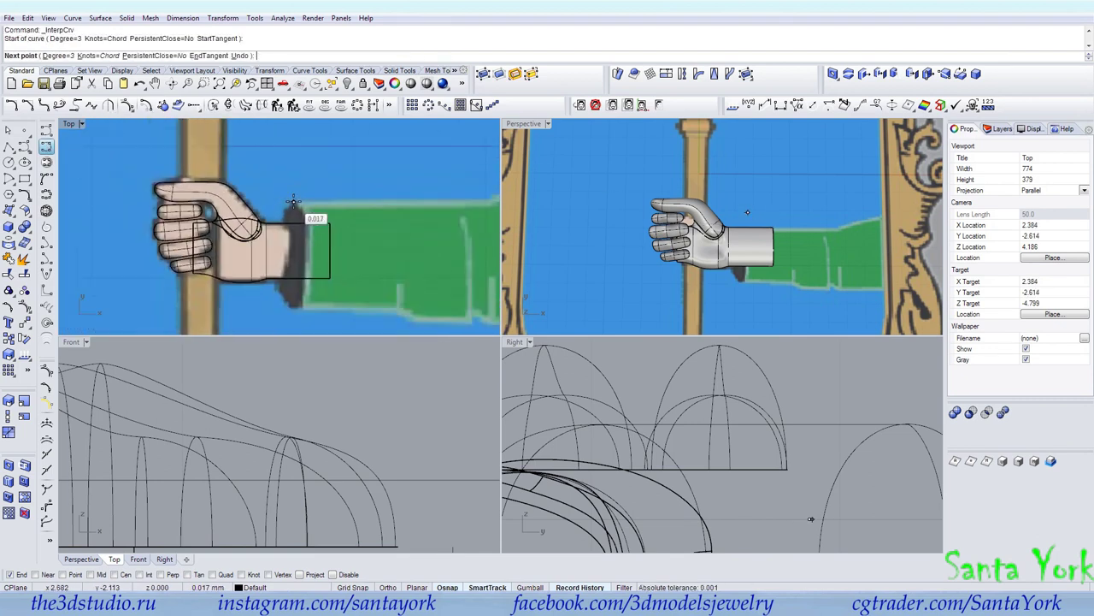
# Step: Draw an arc about 4 mm tall along the sleeve side of the dark cuff, from its upper tip to its lower tip
pyautogui.click(10, 178)
pyautogui.click(42, 188)
pyautogui.scroll(4, 315, 216)
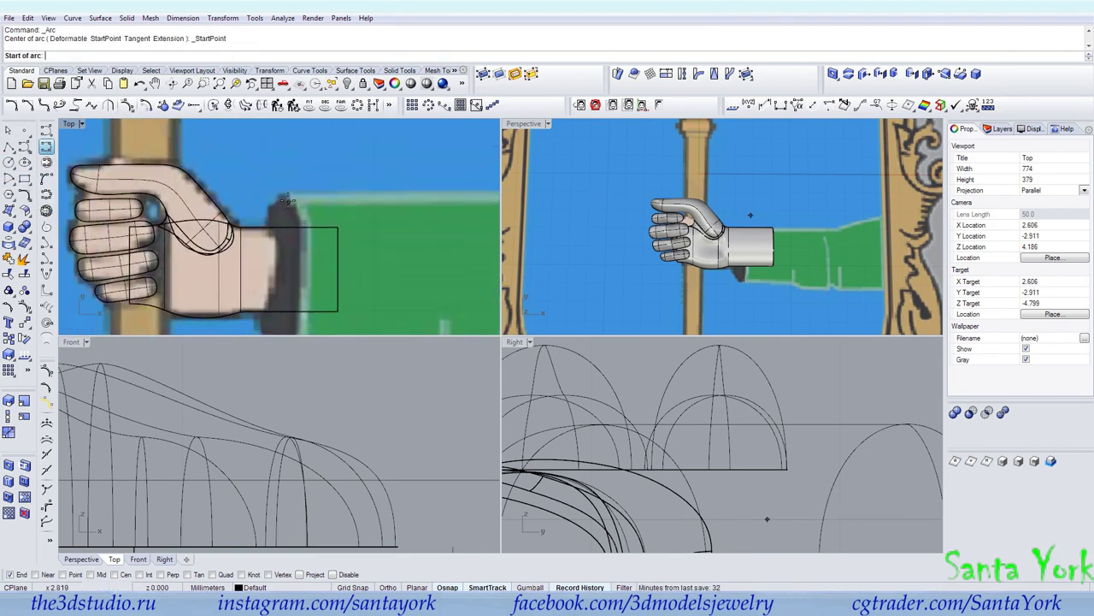
pyautogui.click(285, 196)
pyautogui.click(284, 195)
pyautogui.scroll(-2, 284, 195)
pyautogui.scroll(1, 295, 274)
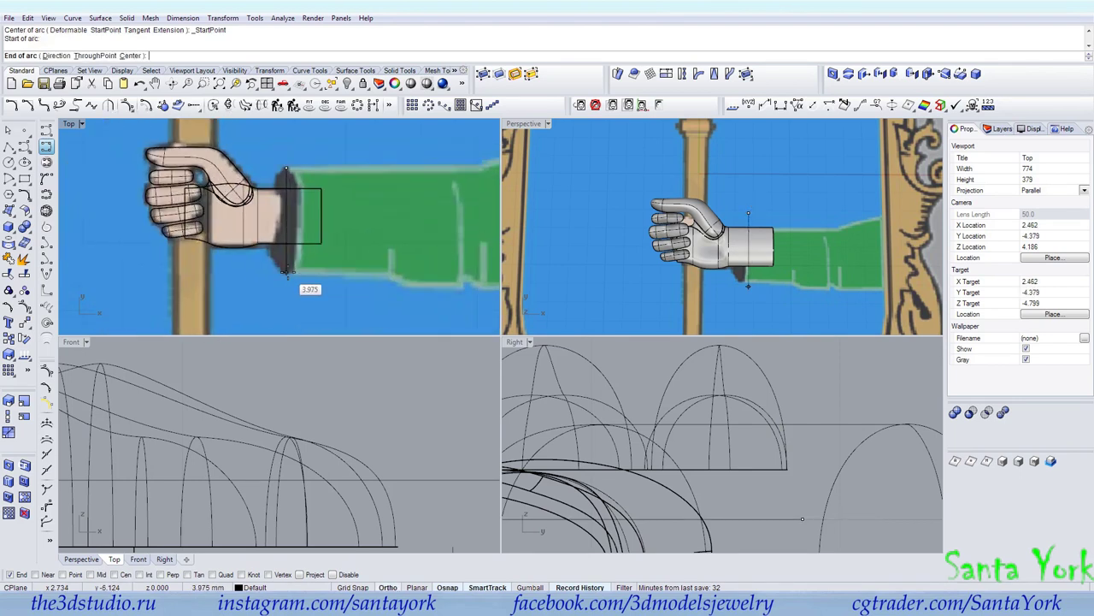
pyautogui.click(286, 272)
pyautogui.click(304, 215)
pyautogui.rightClick(290, 181)
pyautogui.click(286, 168)
pyautogui.click(285, 271)
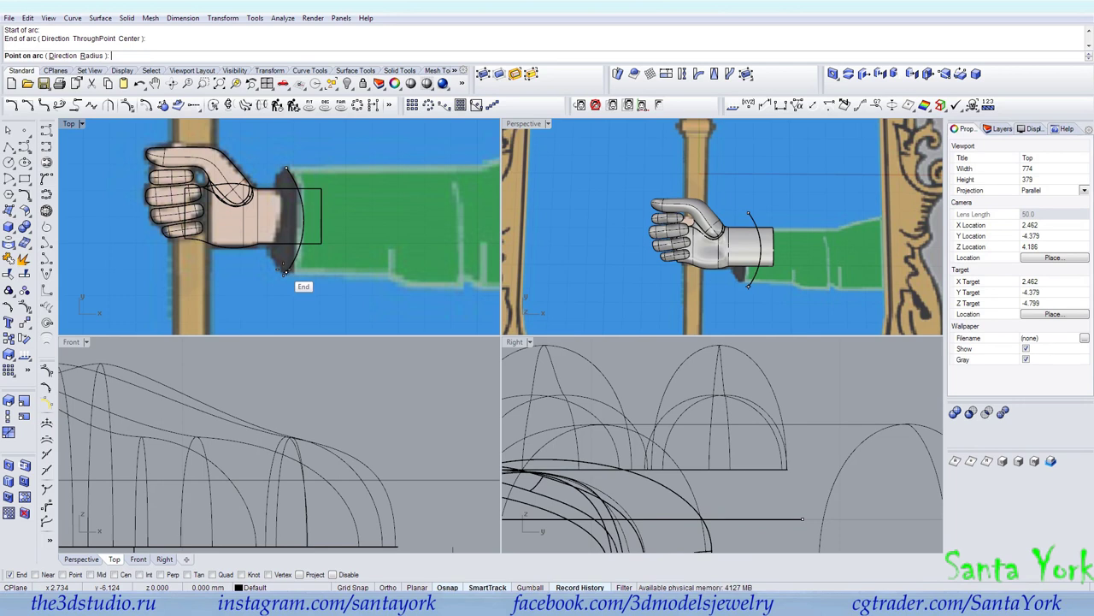
pyautogui.press('Escape')
# Step: Mirror a copy of the cuff's arc across the line joining its two ends
pyautogui.click(288, 269)
pyautogui.click(231, 19)
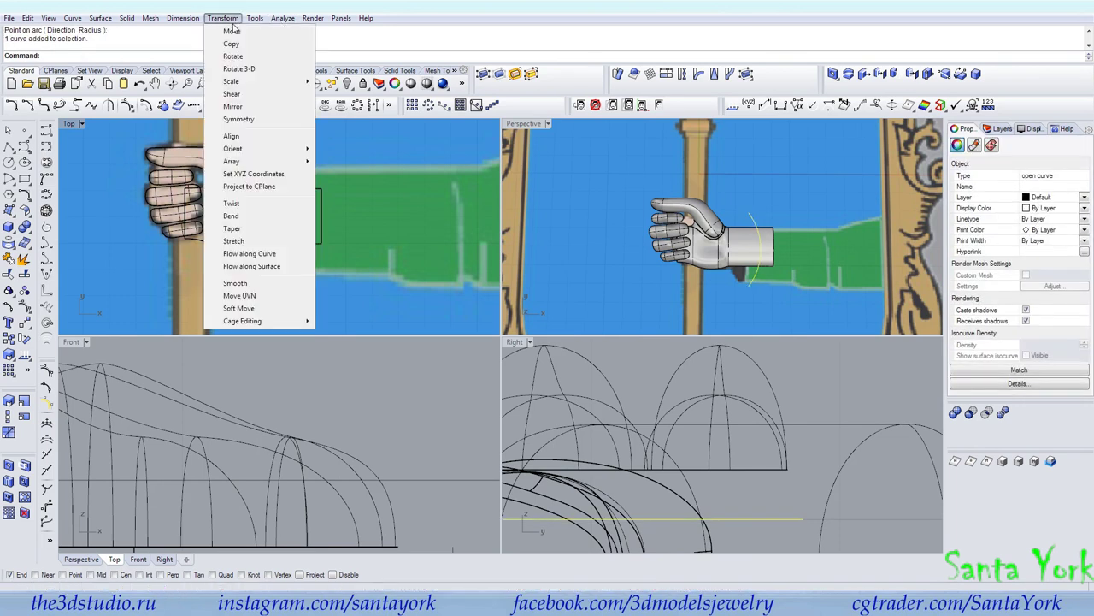
pyautogui.click(249, 106)
pyautogui.click(286, 168)
pyautogui.click(286, 272)
pyautogui.scroll(3, 310, 213)
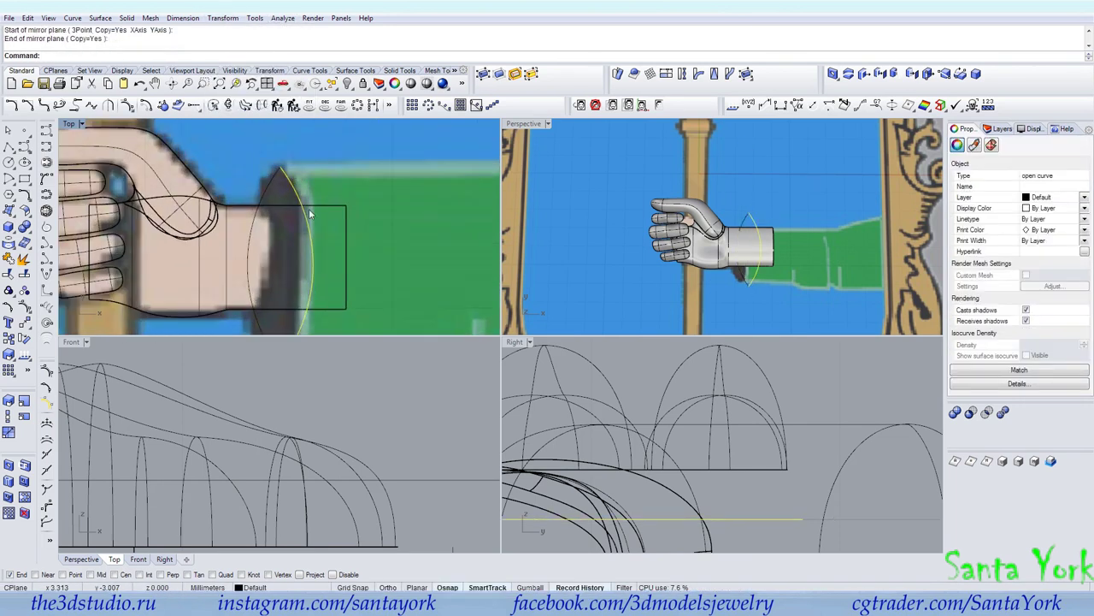
# Step: Show the control points of the cuff's sleeve-side arc and rebuild it as a degree 3 curve with four control points
pyautogui.click(25, 310)
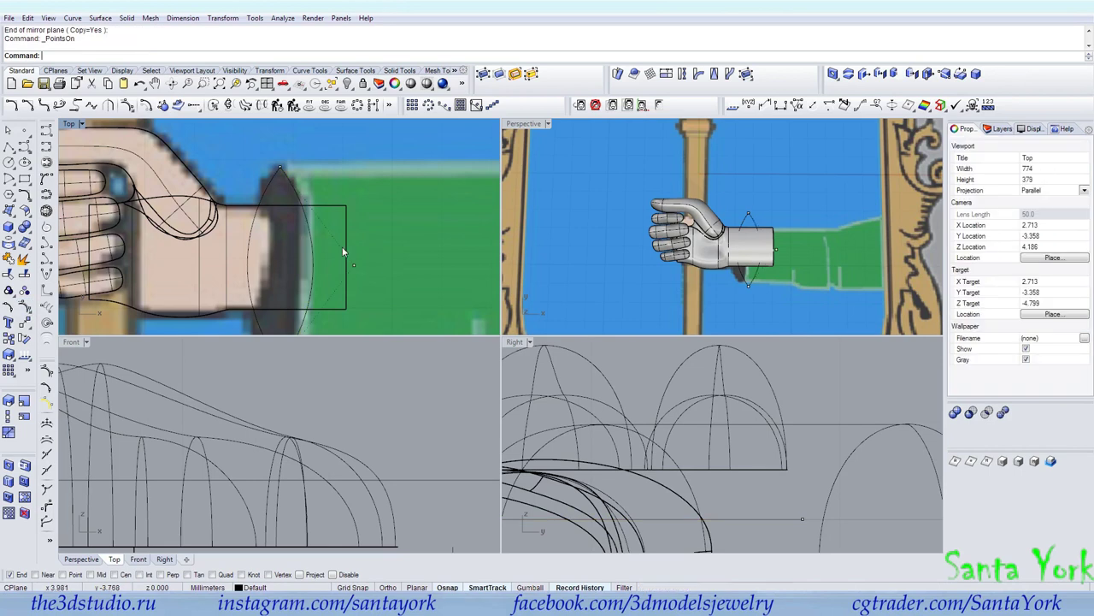
pyautogui.click(277, 105)
pyautogui.click(307, 275)
pyautogui.press('Return')
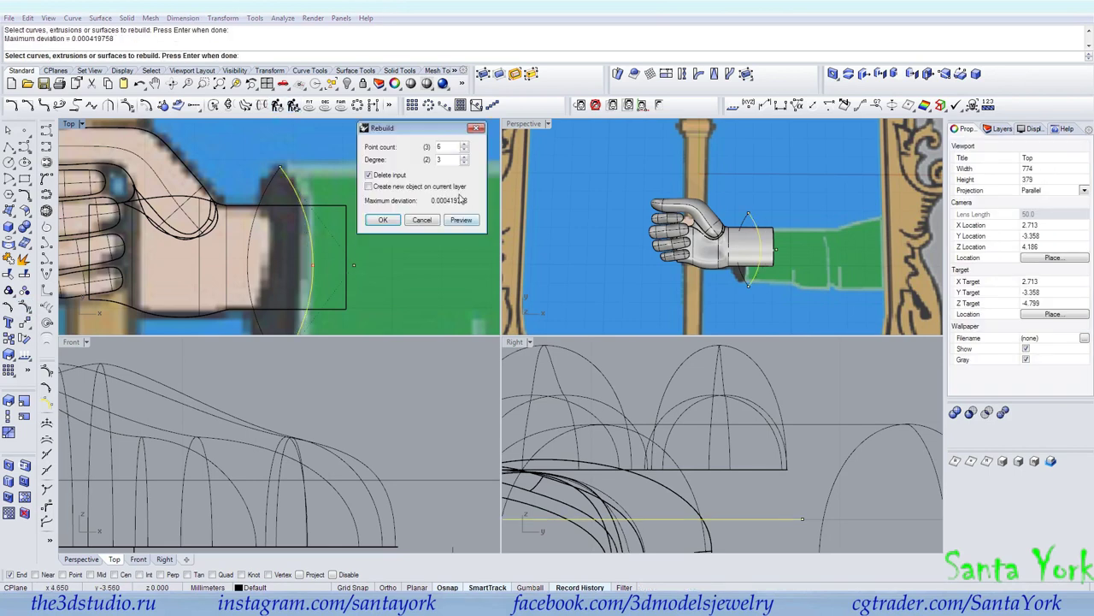
pyautogui.click(383, 221)
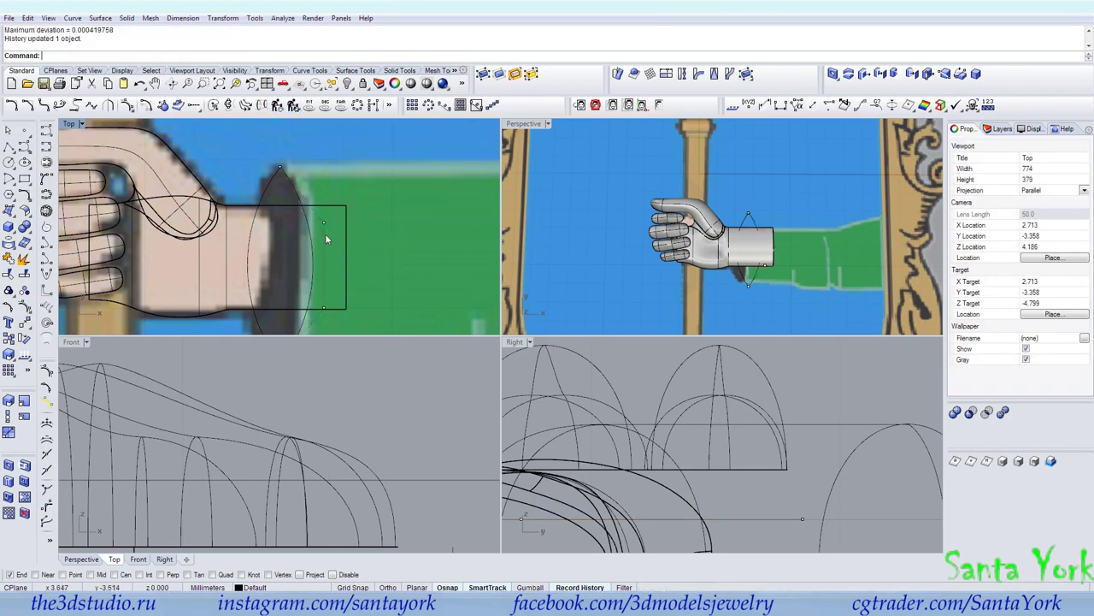
# Step: Move the arc's two inner control points toward its upper and lower ends to match the cuff's outline in the reference image
pyautogui.moveTo(324, 224); pyautogui.dragTo(324, 191)
pyautogui.scroll(-4, 323, 150)
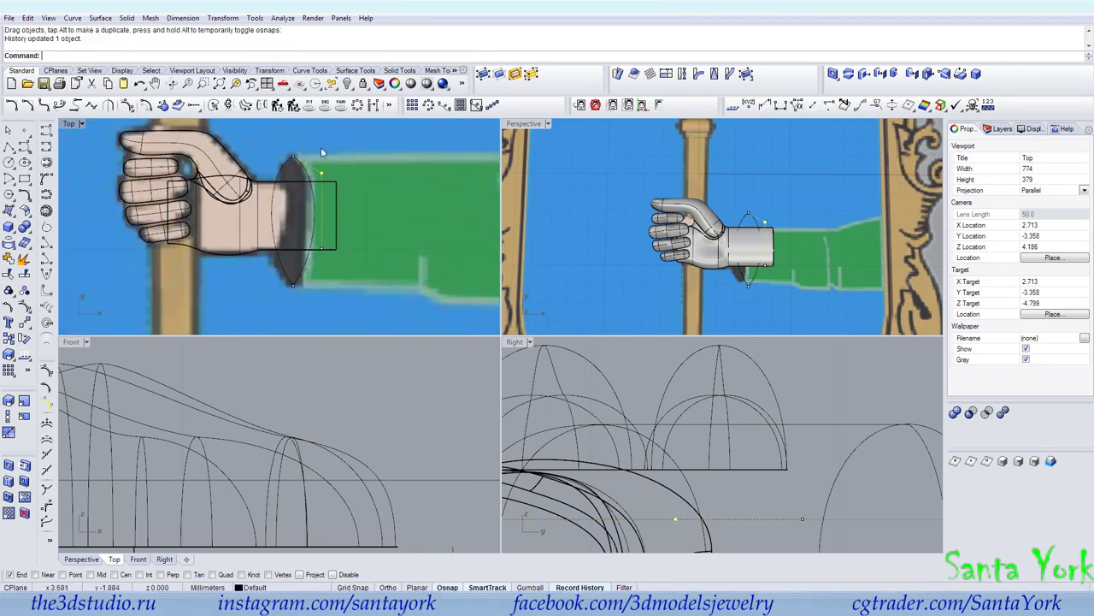
pyautogui.scroll(2, 322, 251)
pyautogui.moveTo(321, 251); pyautogui.dragTo(322, 278)
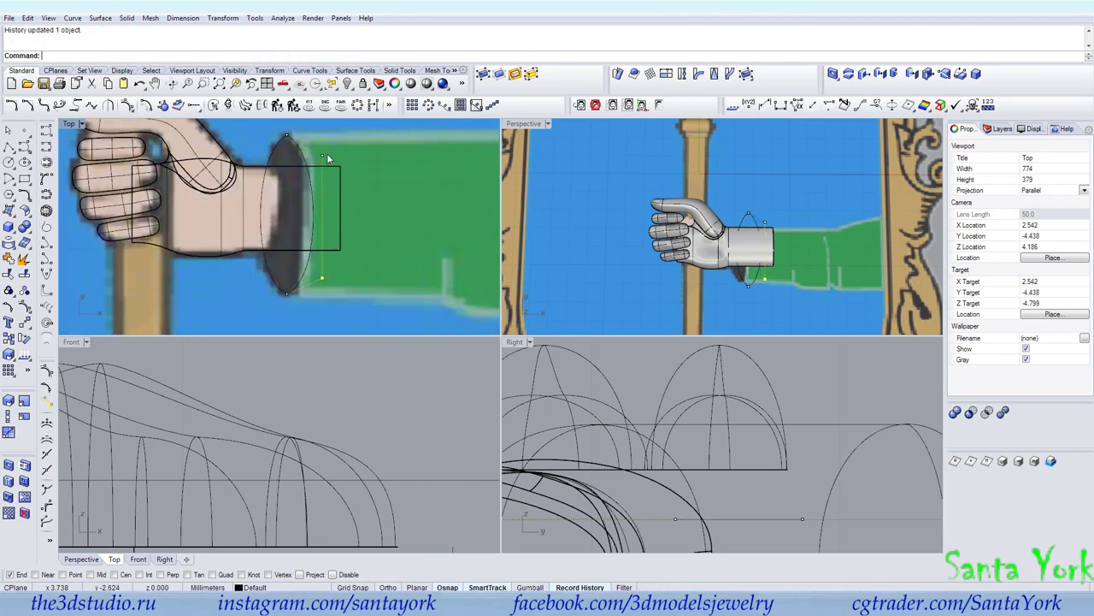
pyautogui.moveTo(323, 159); pyautogui.dragTo(321, 146)
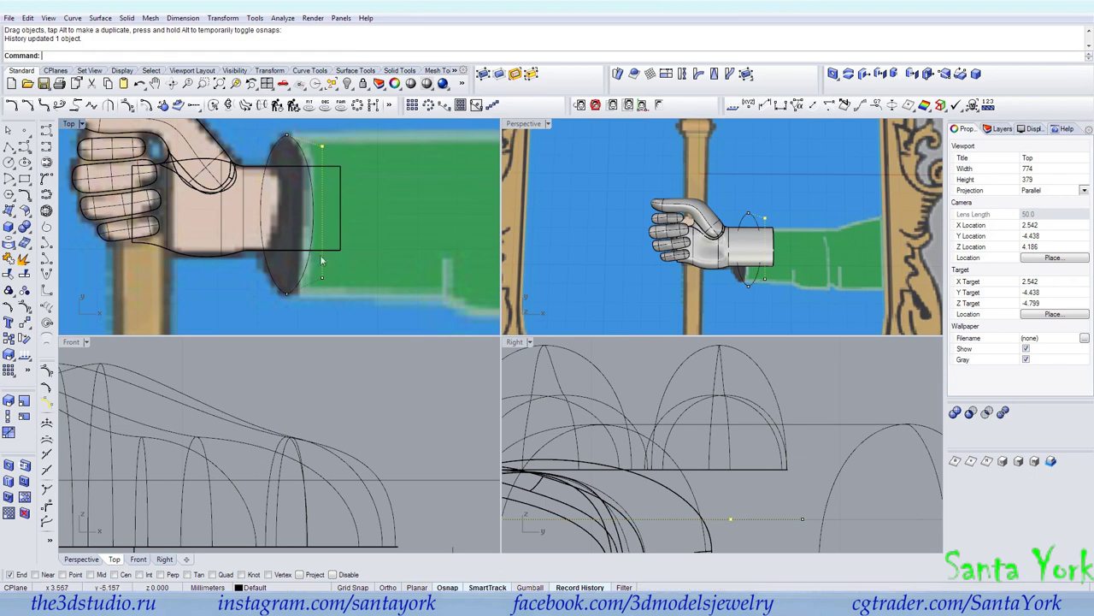
# Step: Show the surface isocurves of the hand polysurface
pyautogui.scroll(-4, 220, 408)
pyautogui.scroll(-2, 220, 408)
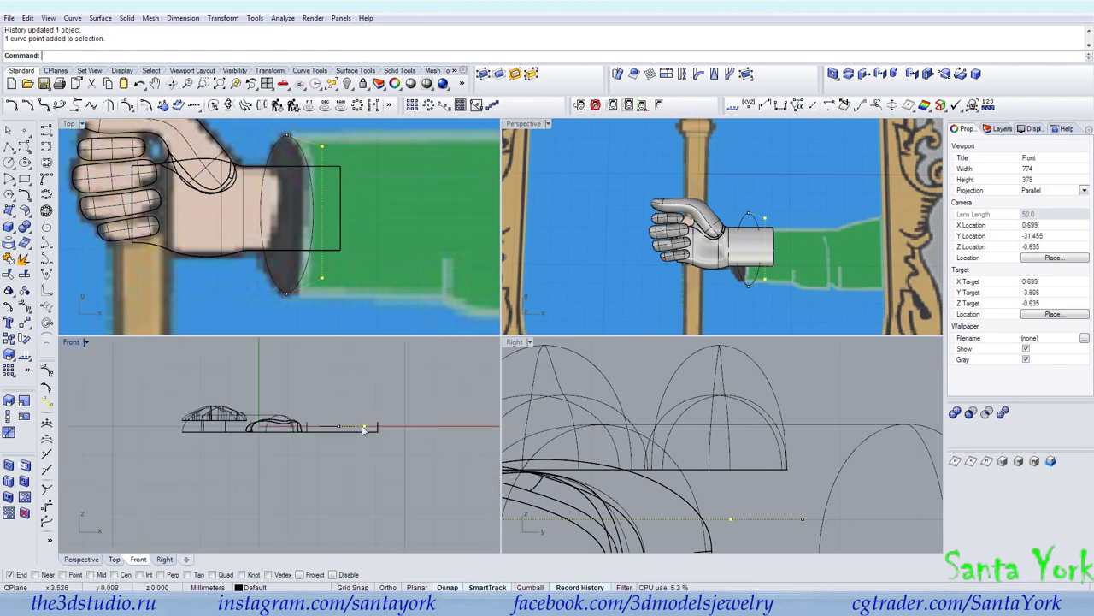
pyautogui.scroll(5, 360, 423)
pyautogui.click(391, 425)
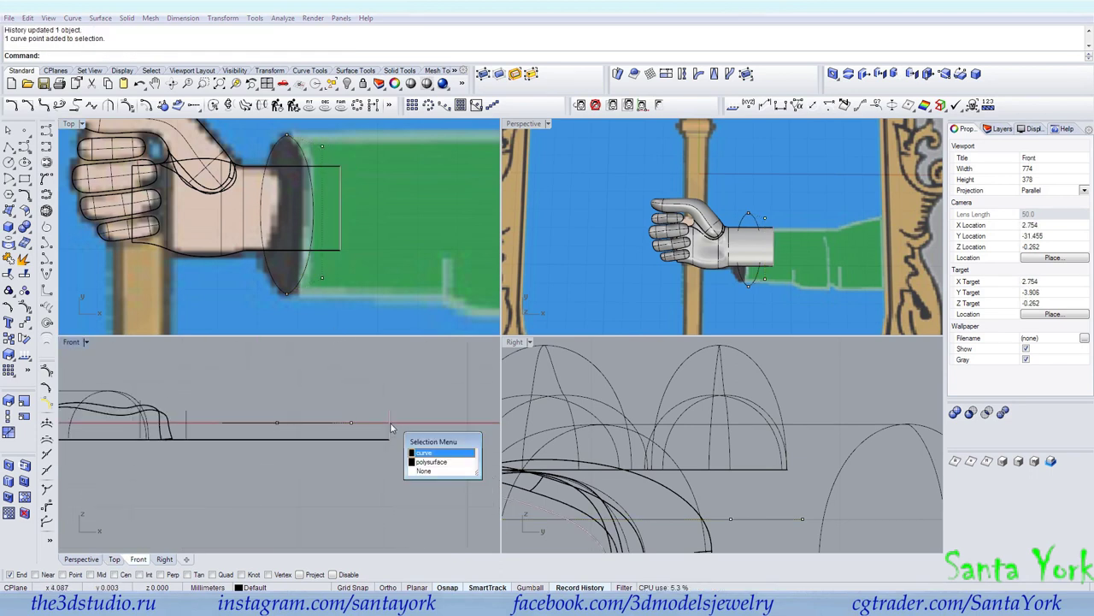
pyautogui.click(428, 465)
pyautogui.click(1026, 356)
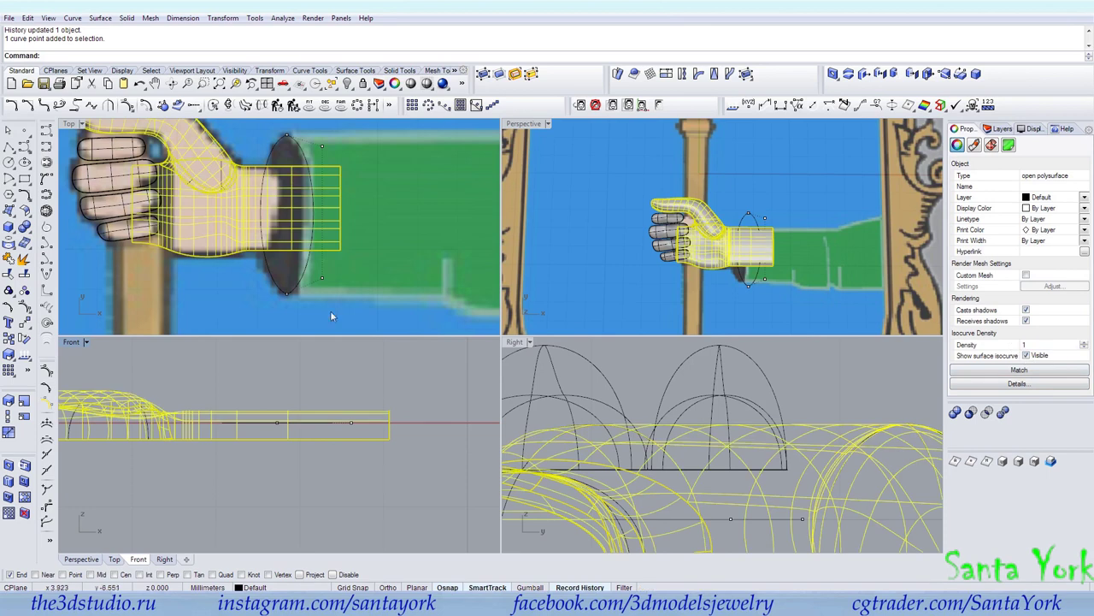
# Step: Raise the two inner control points of the cuff's sleeve-side arc above the base plane in the front view
pyautogui.moveTo(312, 292); pyautogui.dragTo(335, 137)
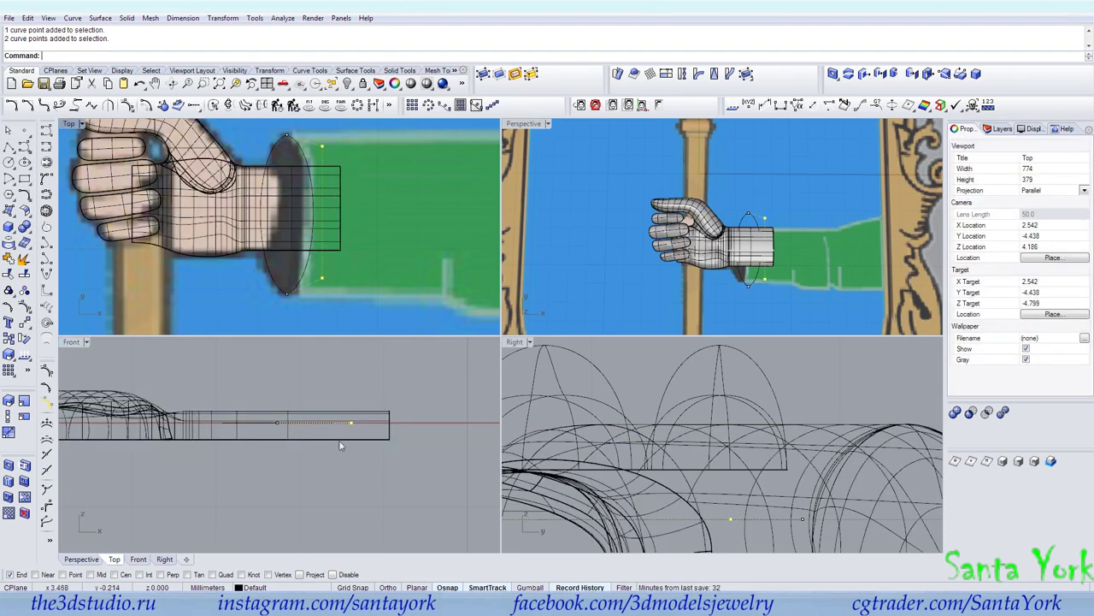
pyautogui.moveTo(353, 422); pyautogui.dragTo(352, 382)
pyautogui.moveTo(733, 264); pyautogui.dragTo(728, 124, button='right')
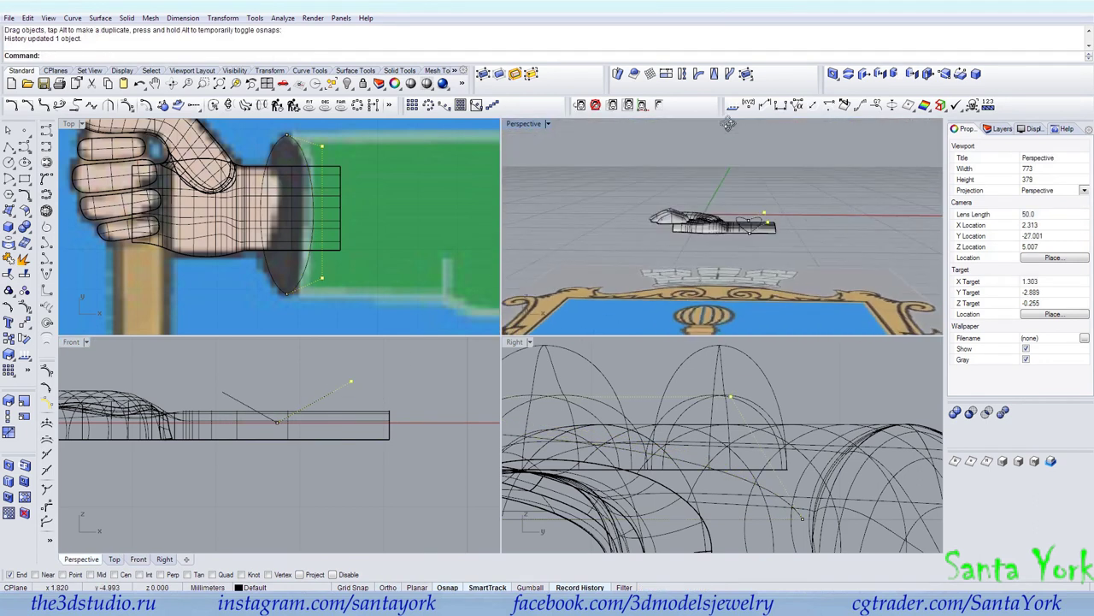
pyautogui.scroll(5, 765, 213)
# Step: Mirror a copy of the cuff's wrist-side arc downward across a horizontal line in the front view
pyautogui.click(765, 215)
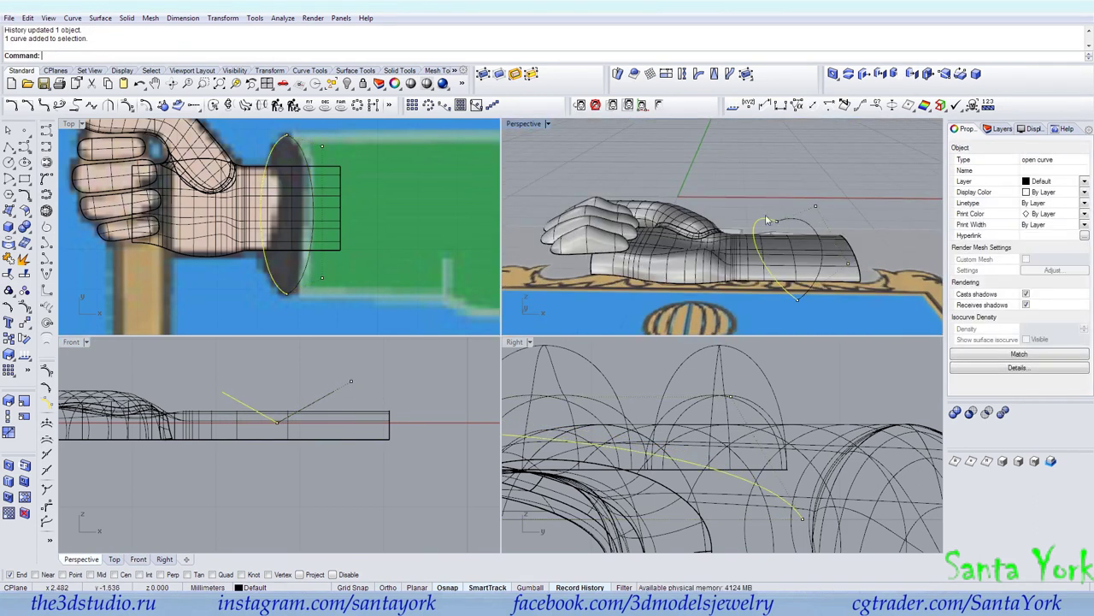
pyautogui.click(223, 17)
pyautogui.click(240, 102)
pyautogui.click(291, 433)
pyautogui.click(445, 423)
pyautogui.moveTo(819, 316); pyautogui.dragTo(831, 255, button='right')
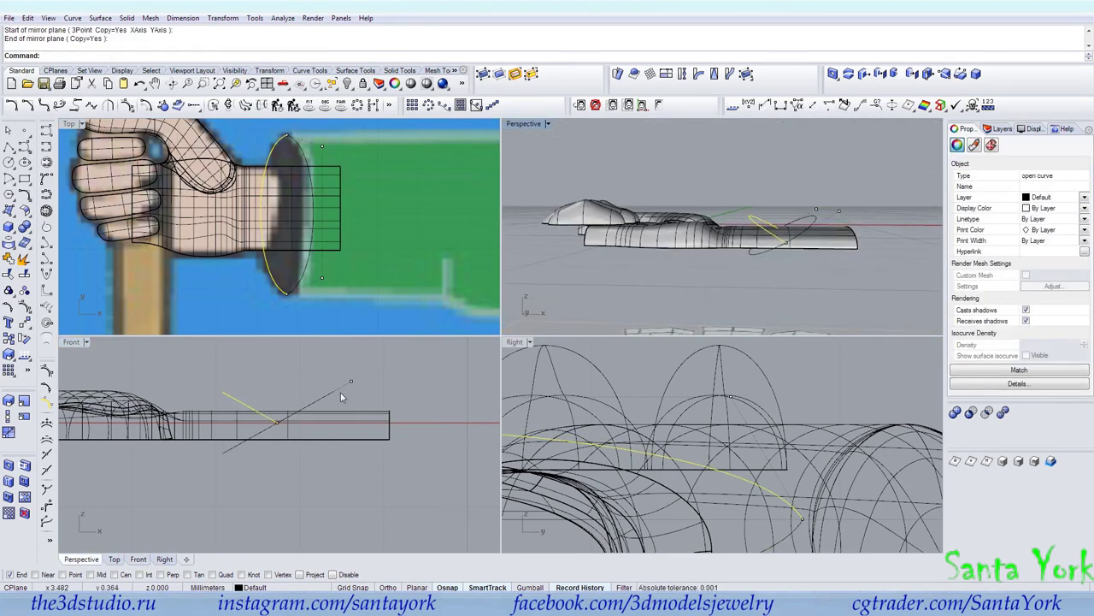
# Step: Raise the two inner control points of the sleeve-side arc further, lining it up with the mirrored lower arc
pyautogui.scroll(1, 357, 385)
pyautogui.moveTo(350, 380); pyautogui.dragTo(351, 366)
pyautogui.moveTo(678, 264); pyautogui.dragTo(794, 225, button='right')
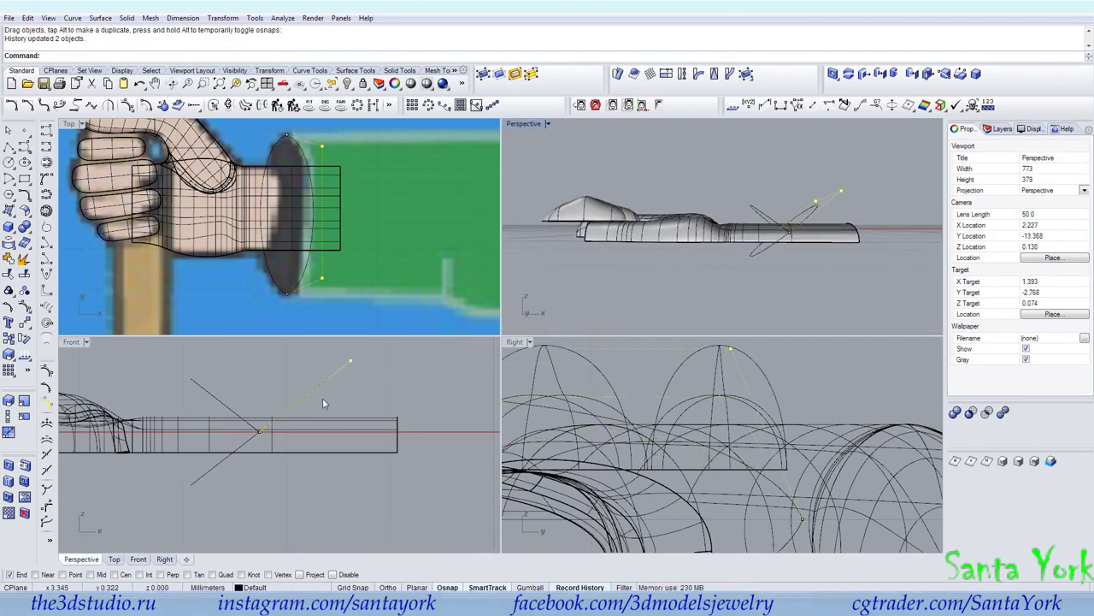
pyautogui.scroll(-1, 284, 417)
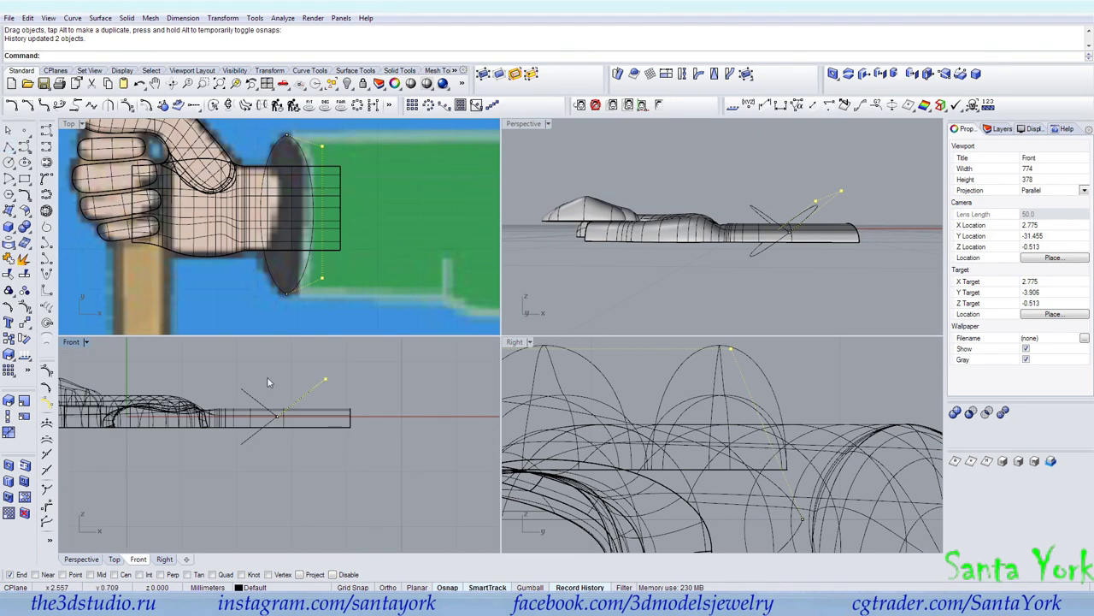
pyautogui.moveTo(259, 398); pyautogui.dragTo(366, 401, button='right')
pyautogui.scroll(-4, 314, 440)
pyautogui.scroll(2, 375, 418)
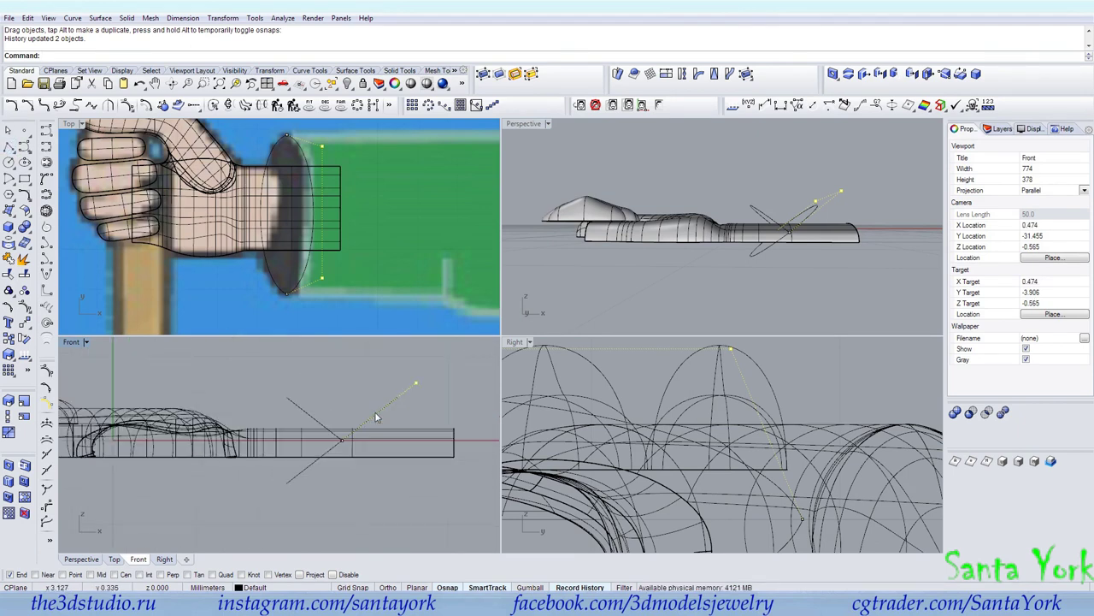
# Step: Delete the original upward-tilted wrist-side arc and select the two remaining arcs of the cuff
pyautogui.click(310, 416)
pyautogui.press('Delete')
pyautogui.moveTo(799, 222); pyautogui.dragTo(788, 265, button='right')
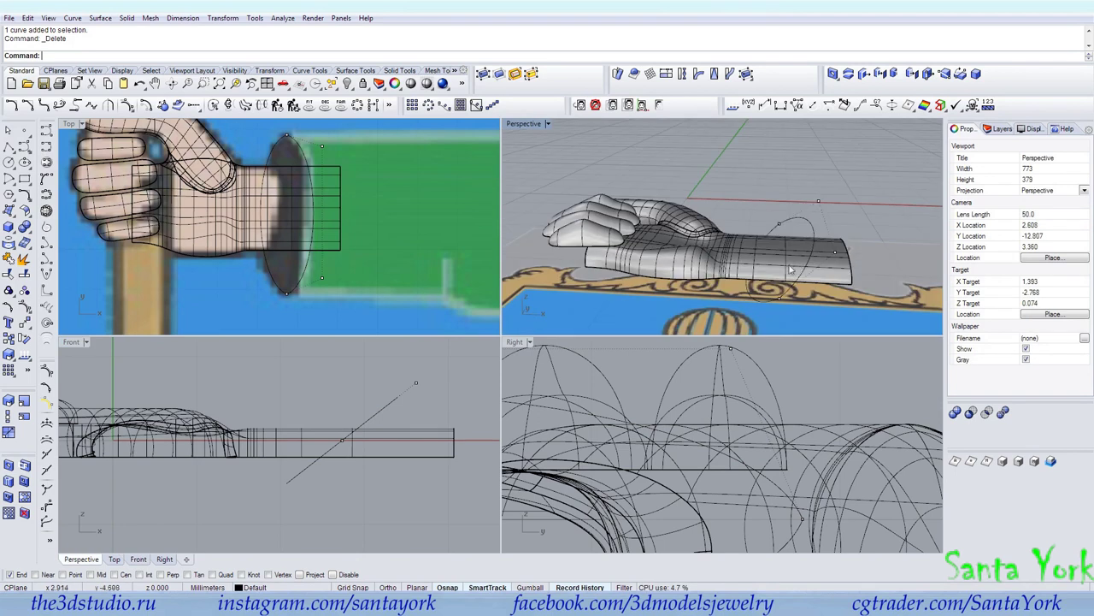
pyautogui.click(808, 231)
pyautogui.keyDown('shift'); pyautogui.click(780, 229); pyautogui.keyUp('shift')
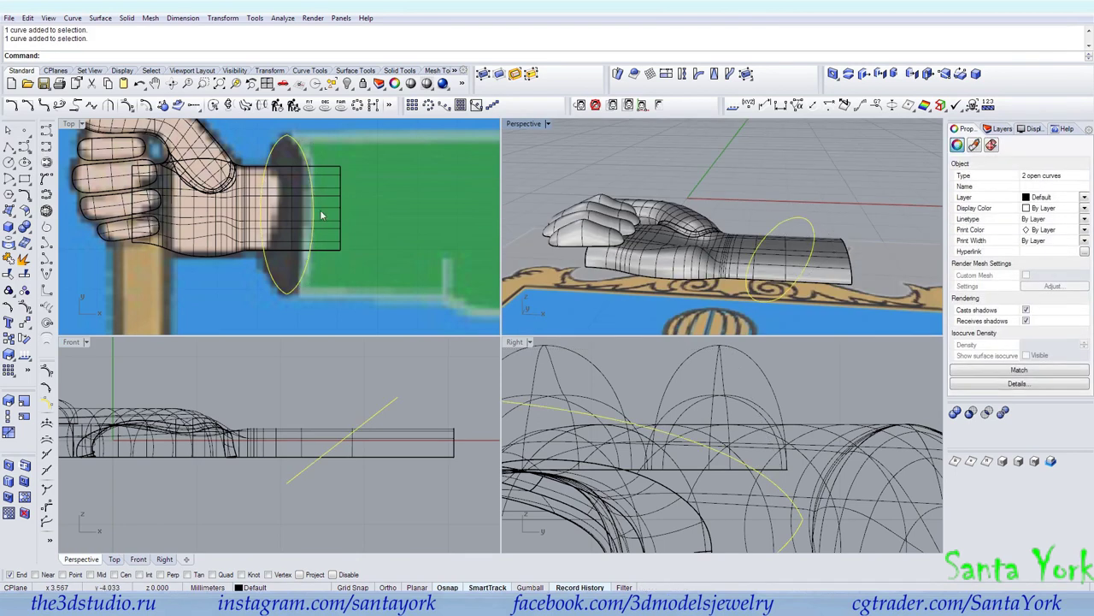
# Step: Draw straight lines from the cuff's upper and lower tips along the sleeve's two edges to where the edges bend
pyautogui.scroll(-2, 188, 192)
pyautogui.click(8, 147)
pyautogui.click(254, 160)
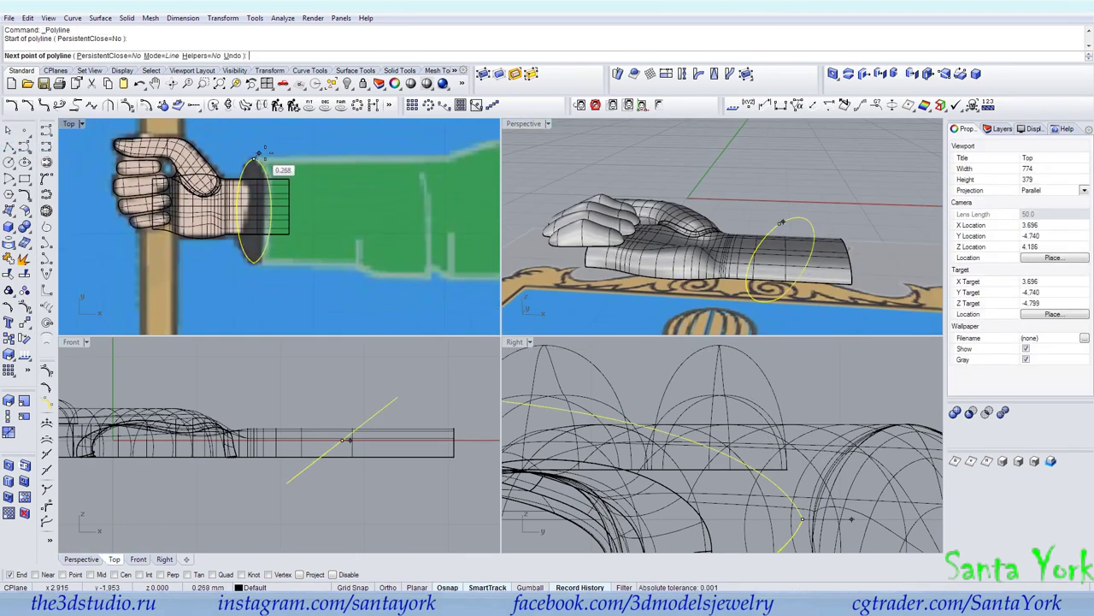
pyautogui.click(449, 159)
pyautogui.rightClick(448, 159)
pyautogui.rightClick(449, 159)
pyautogui.click(254, 262)
pyautogui.click(355, 264)
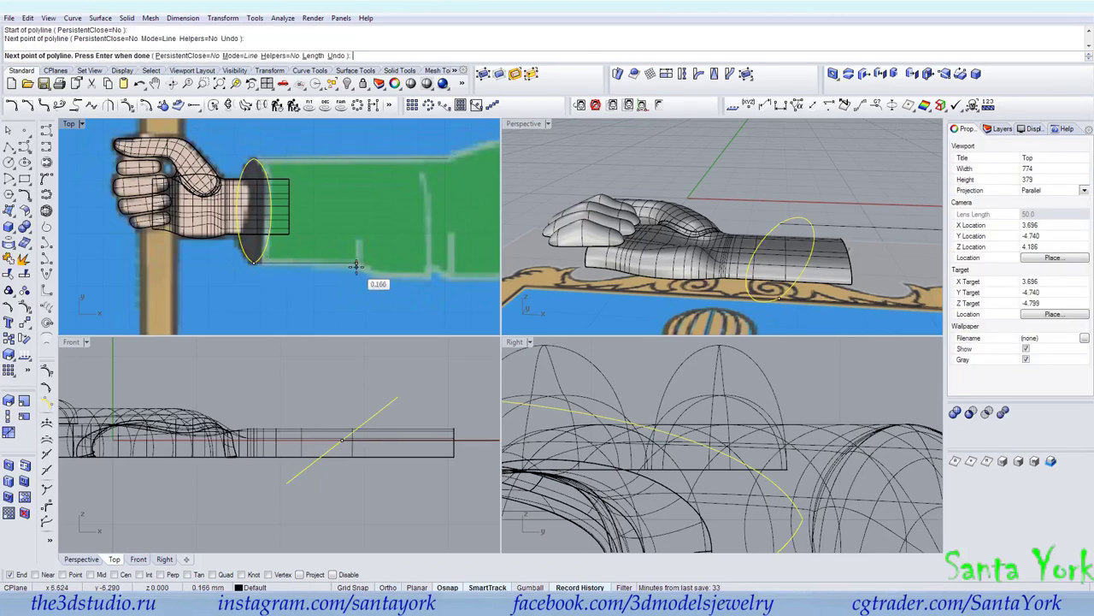
pyautogui.press('Return')
# Step: Draw an interpolated curve from the end of the lower sleeve line along the sleeve's step to the long fold
pyautogui.click(47, 147)
pyautogui.click(356, 263)
pyautogui.click(380, 275)
pyautogui.click(427, 276)
pyautogui.rightClick(427, 275)
# Step: Show the control points of the lower sleeve curve and move its middle ones onto the sleeve outline
pyautogui.click(413, 279)
pyautogui.click(8, 308)
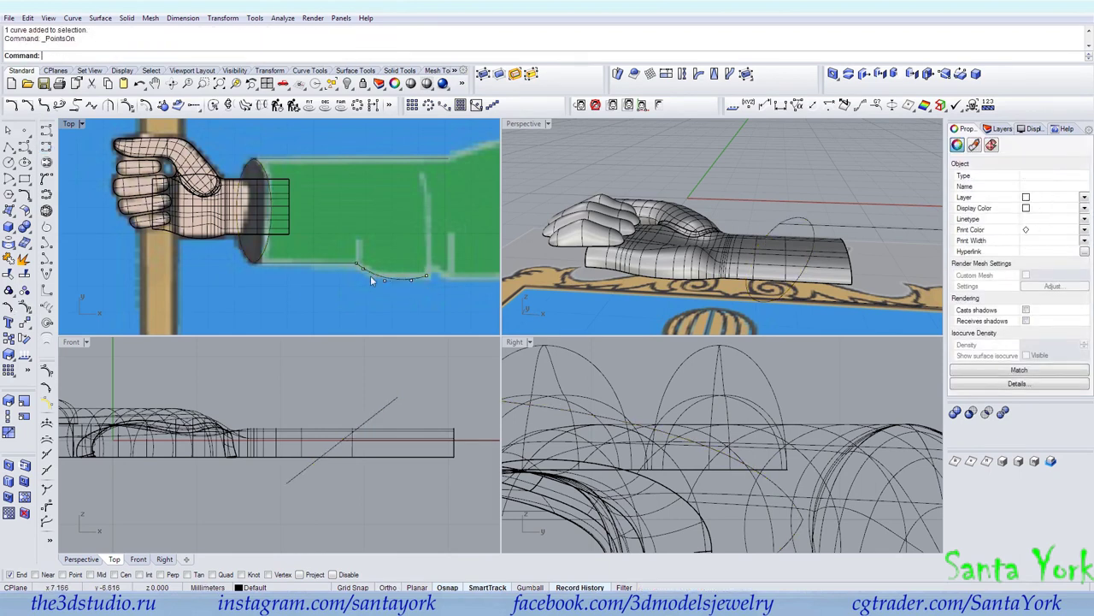
pyautogui.scroll(3, 394, 278)
pyautogui.click(409, 283)
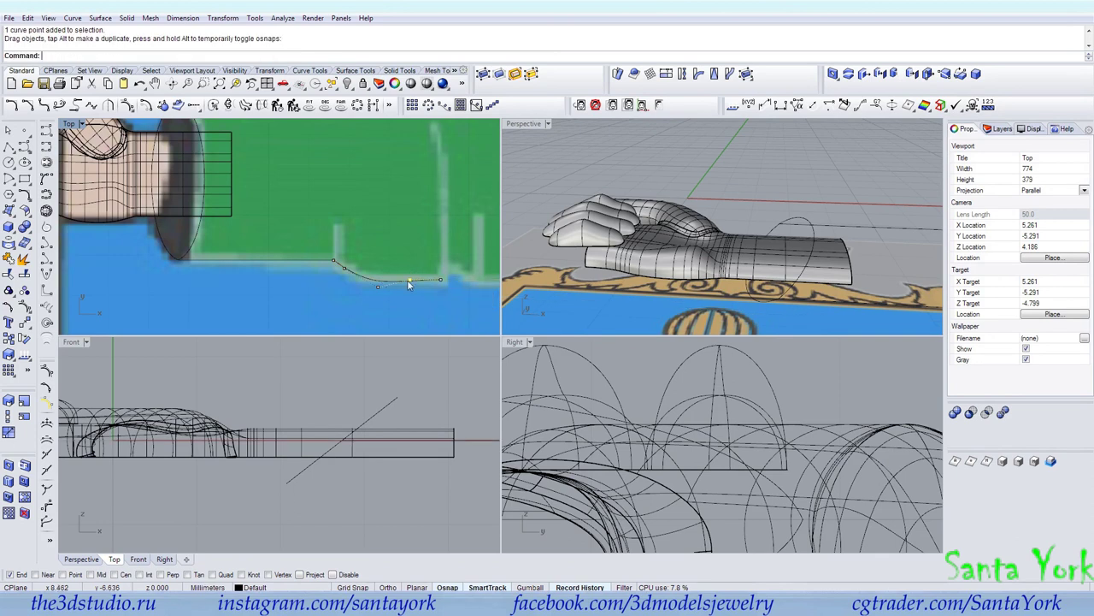
pyautogui.moveTo(378, 286); pyautogui.dragTo(368, 279)
pyautogui.scroll(1, 353, 275)
pyautogui.scroll(1, 353, 277)
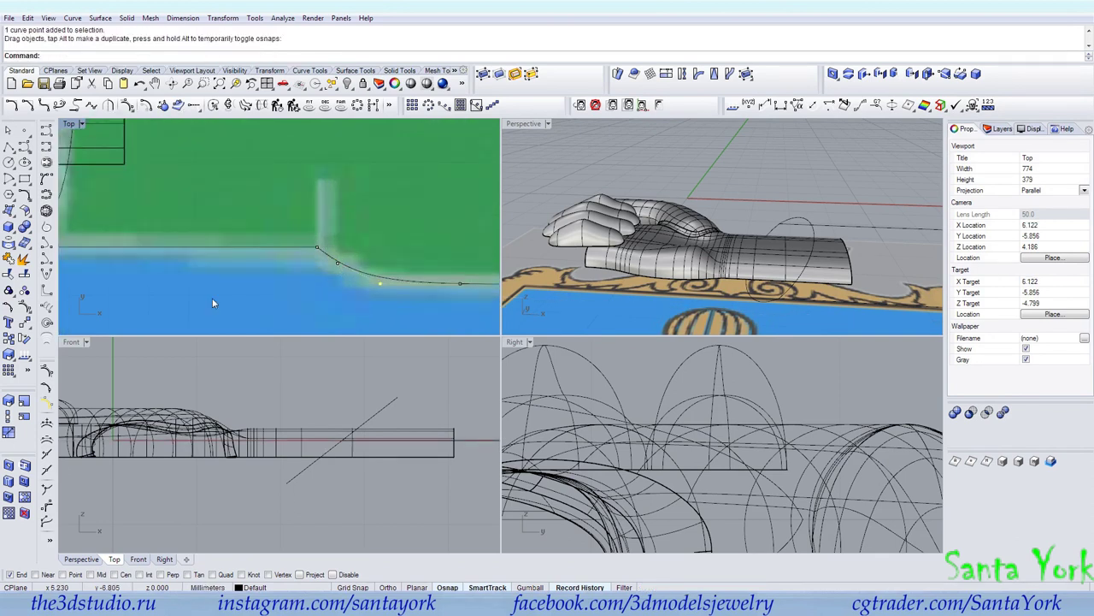
# Step: Insert a knot in the lower sleeve curve and move its control points to follow the step in the sleeve outline
pyautogui.click(47, 468)
pyautogui.click(377, 283)
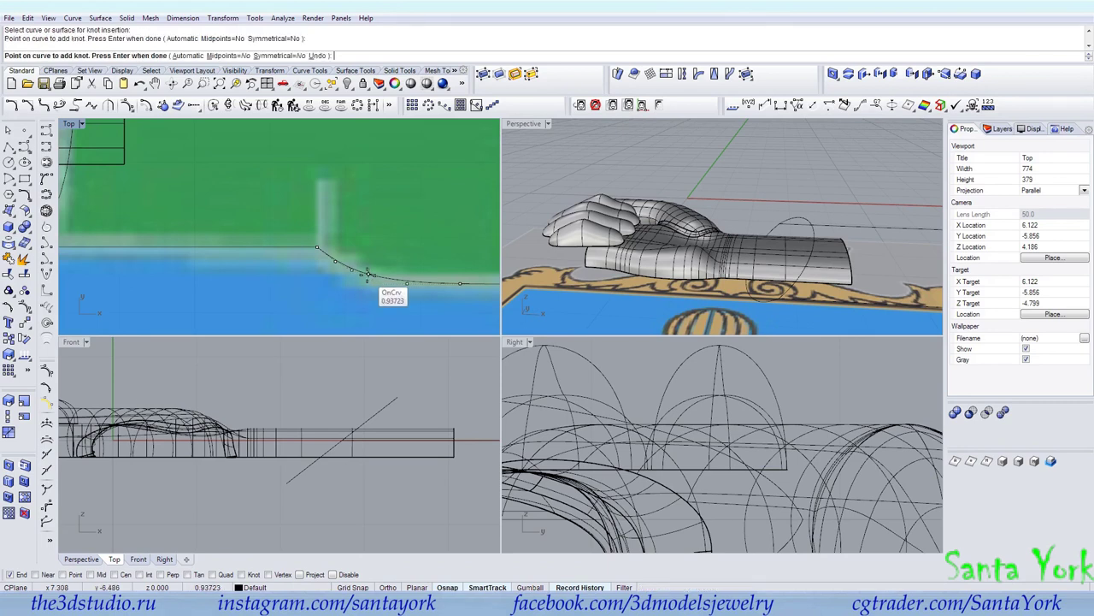
pyautogui.press('Return')
pyautogui.moveTo(317, 247); pyautogui.dragTo(317, 249)
pyautogui.moveTo(331, 247); pyautogui.dragTo(361, 287)
pyautogui.scroll(-4, 310, 286)
pyautogui.scroll(2, 371, 283)
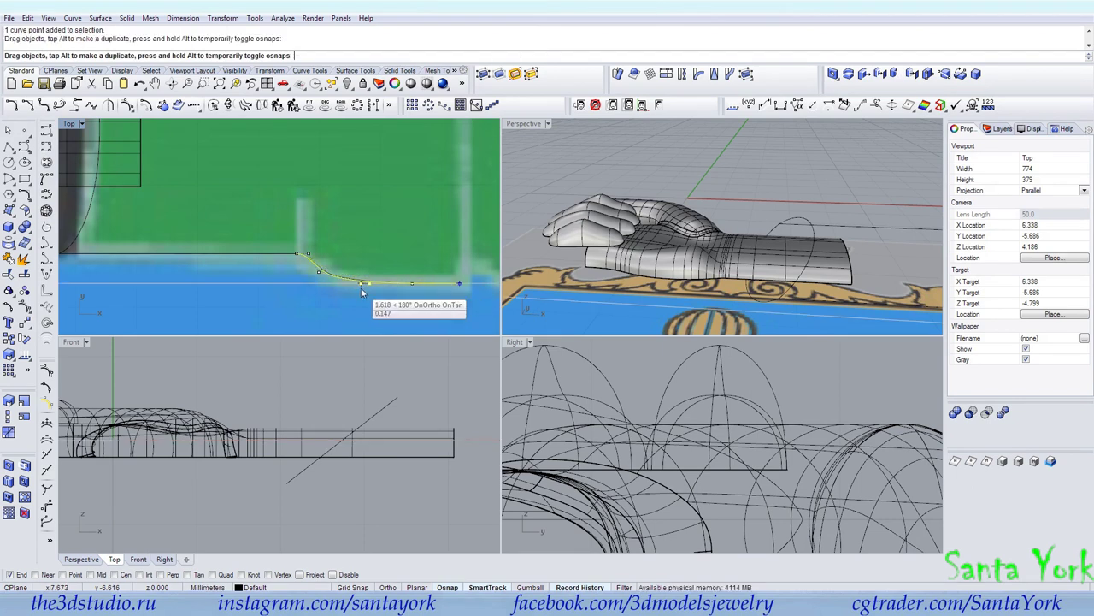
pyautogui.scroll(-3, 354, 288)
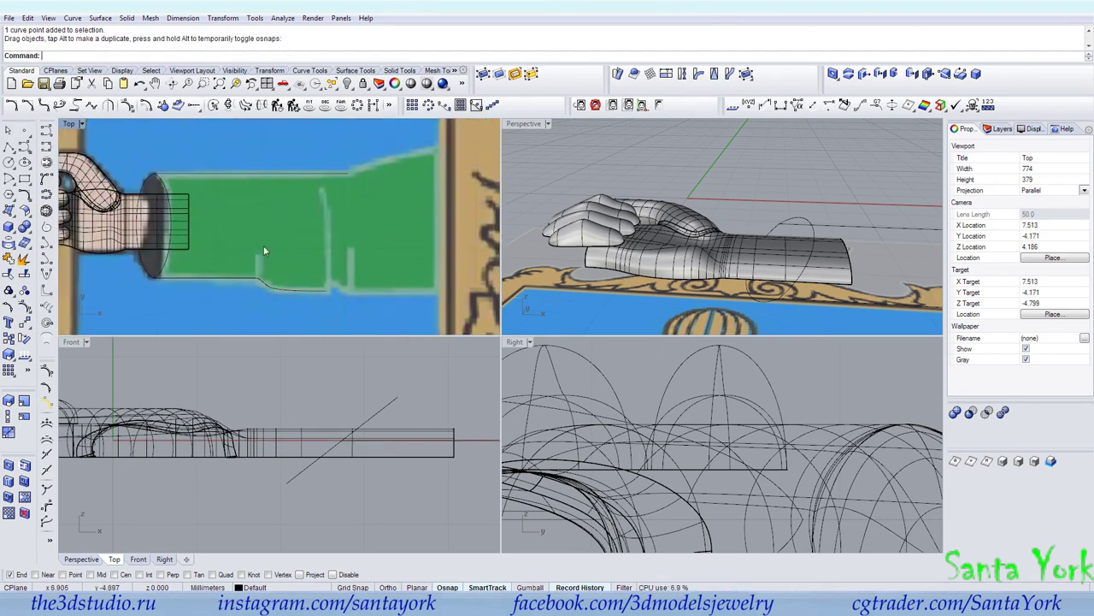
# Step: Draw an interpolated curve from the end of the upper sleeve line along the flared edge to the shield frame
pyautogui.click(47, 148)
pyautogui.click(336, 185)
pyautogui.moveTo(375, 164); pyautogui.dragTo(264, 200, button='right')
pyautogui.click(276, 195)
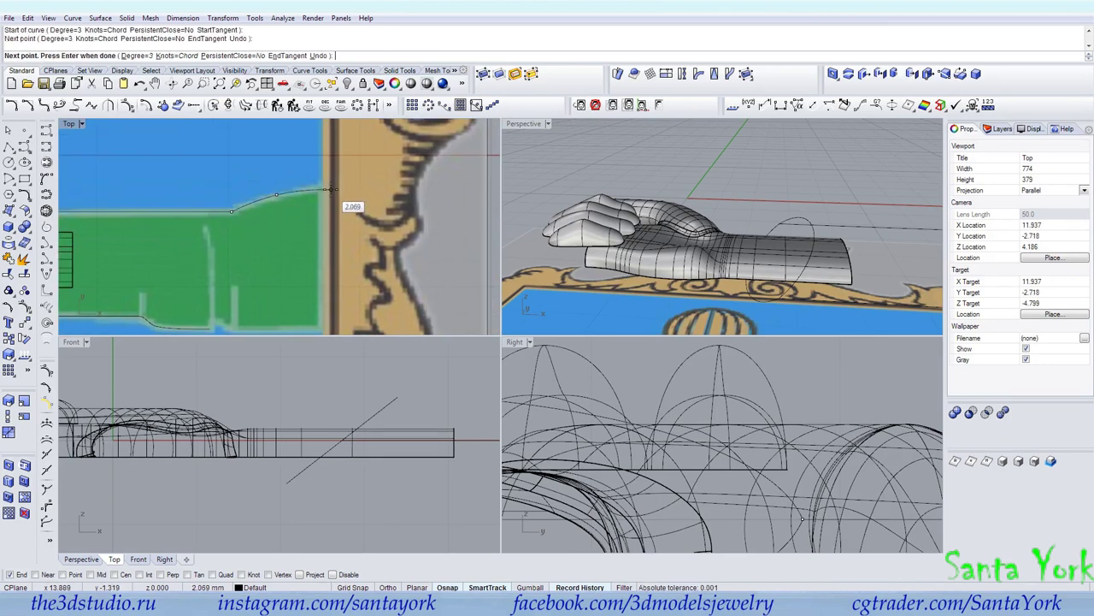
pyautogui.click(334, 186)
pyautogui.rightClick(328, 195)
# Step: Continue the lower sleeve edge with an interpolated curve ending at the frame, vertically aligned with the upper curve's end
pyautogui.moveTo(263, 282); pyautogui.dragTo(250, 230, button='right')
pyautogui.rightClick(220, 279)
pyautogui.click(197, 279)
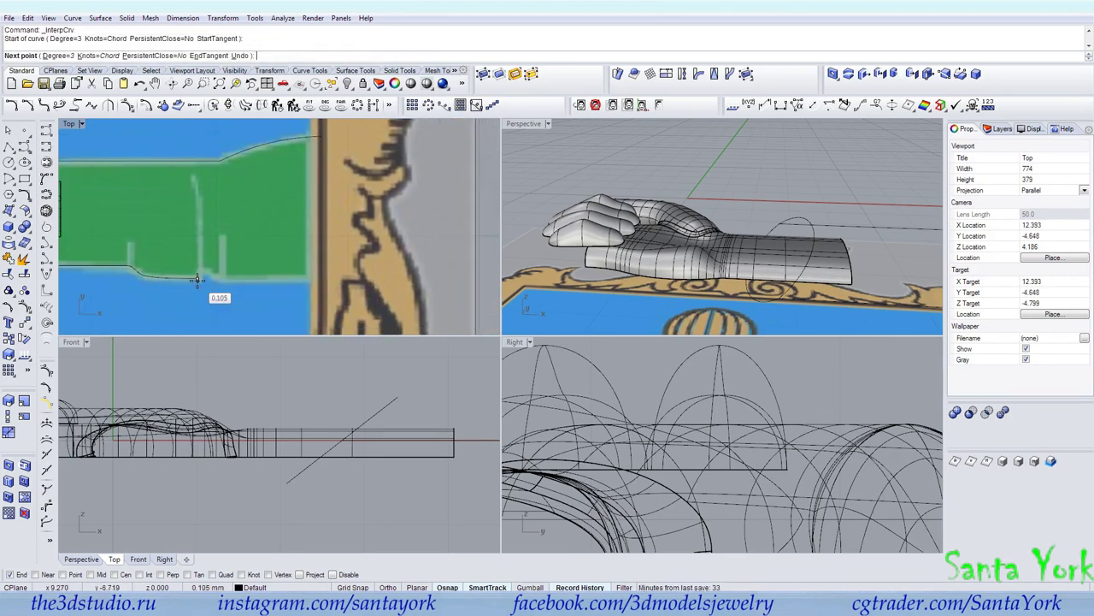
pyautogui.click(227, 279)
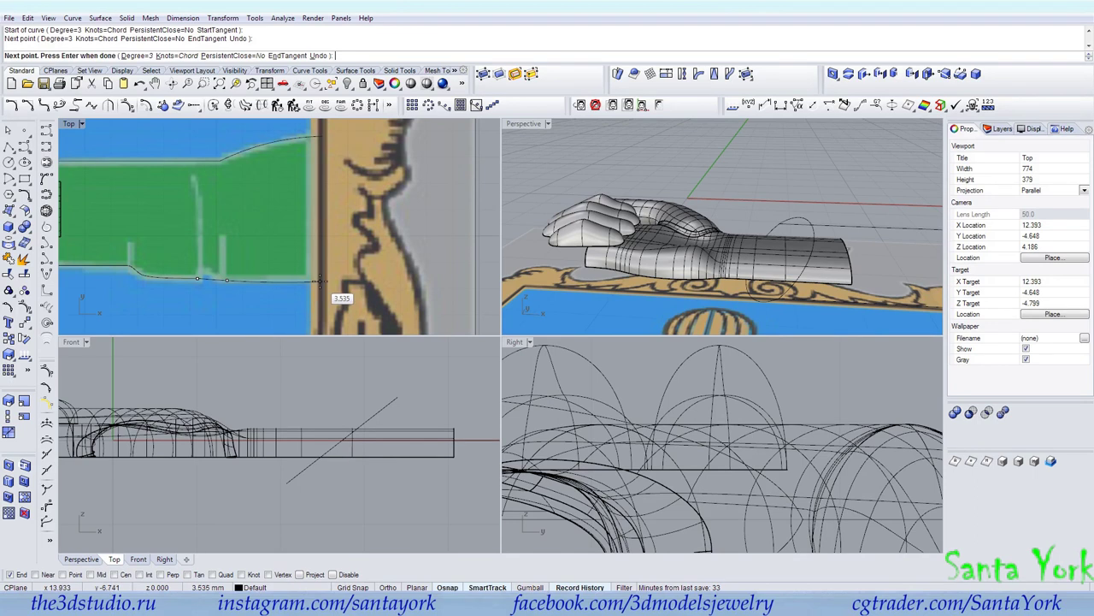
pyautogui.click(320, 135)
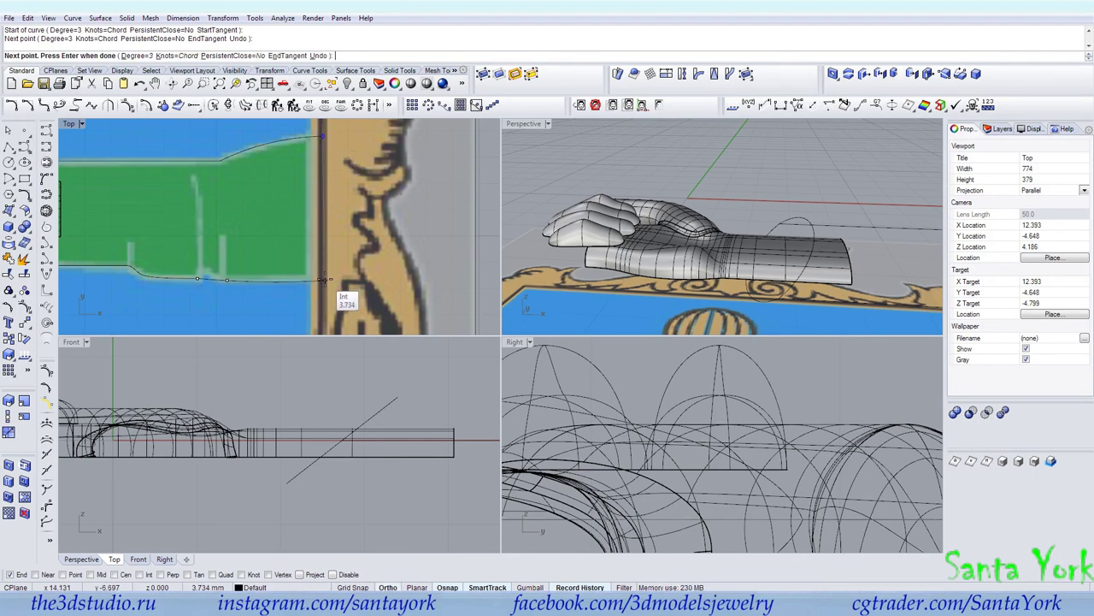
pyautogui.click(325, 280)
pyautogui.rightClick(326, 281)
# Step: Join the sleeve's edge lines and curves into upper and lower outlines and show their control points
pyautogui.click(317, 282)
pyautogui.moveTo(237, 147); pyautogui.dragTo(116, 317)
pyautogui.hotkey('ctrl', 'j')
pyautogui.press('F10')
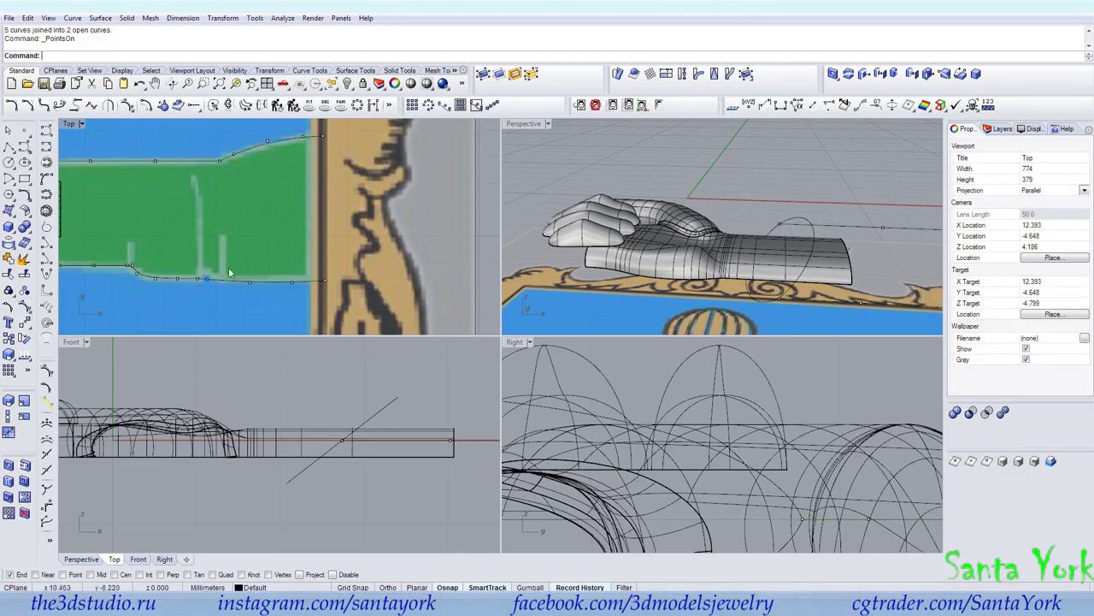
# Step: Delete the control points at the lower outline's fold joint and the upper outline's bend to smooth the transitions
pyautogui.click(197, 279)
pyautogui.press('Delete')
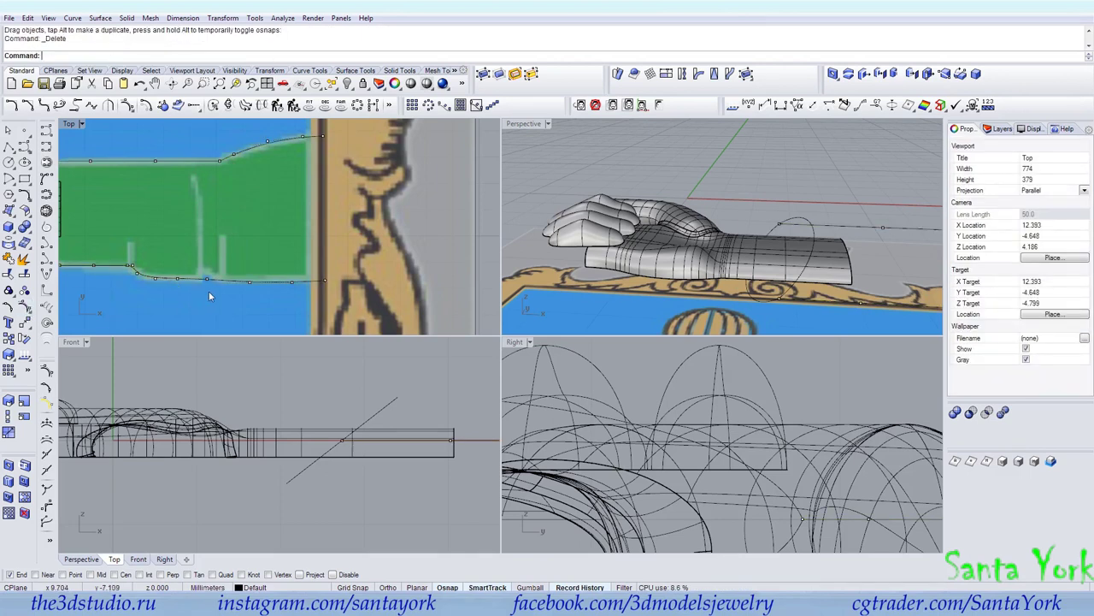
pyautogui.moveTo(234, 157); pyautogui.dragTo(222, 162)
pyautogui.press('Delete')
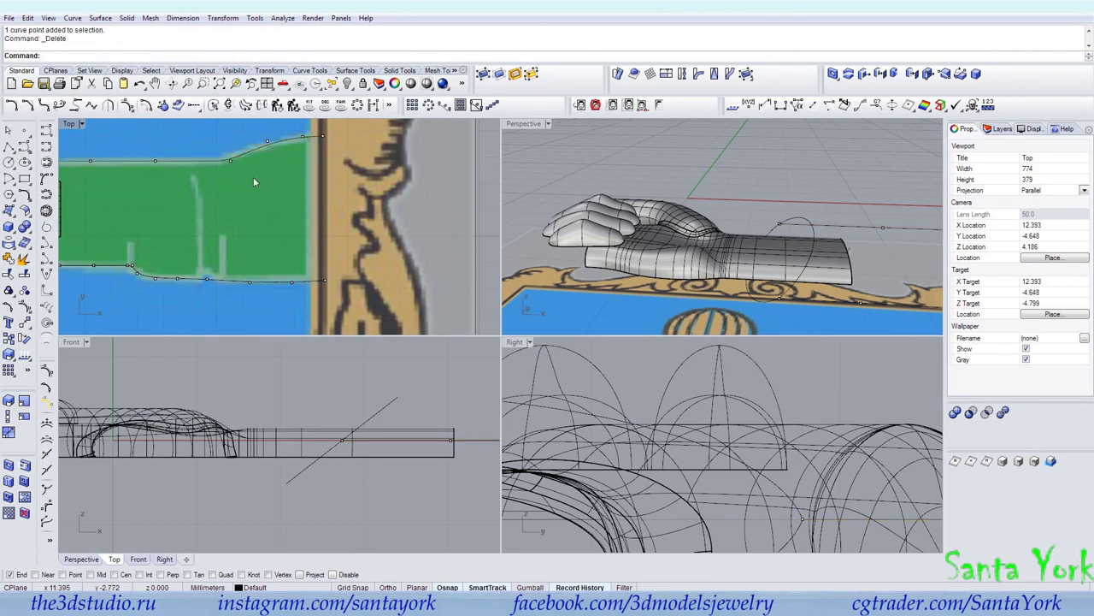
pyautogui.scroll(-3, 253, 181)
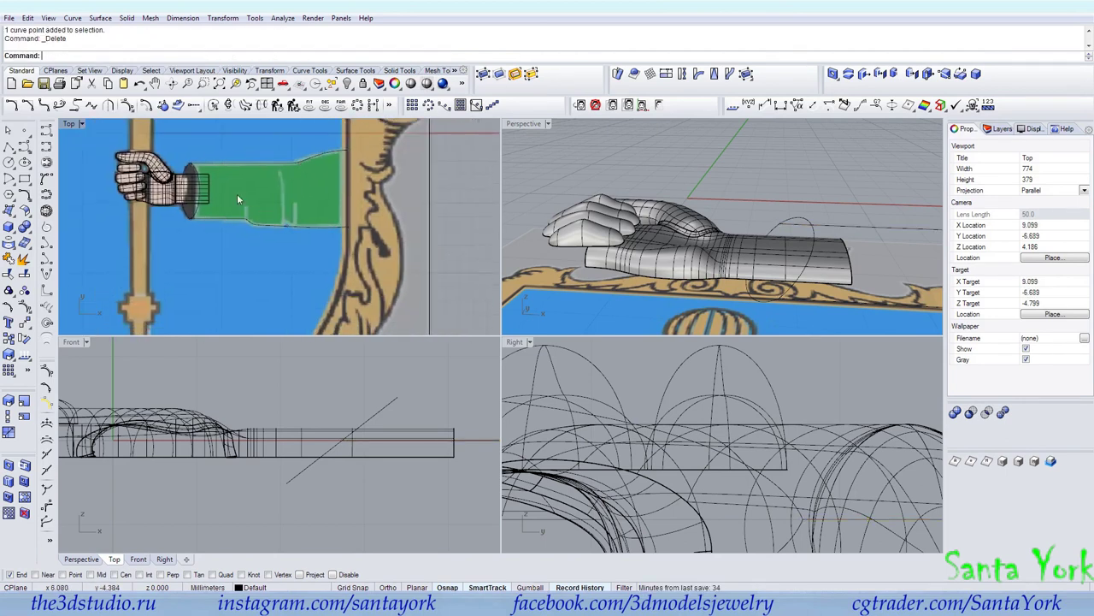
# Step: Copy the cuff's sleeve-side arc from its lower tip to the far end of the lower sleeve outline
pyautogui.click(203, 165)
pyautogui.keyDown('shift'); pyautogui.click(218, 219); pyautogui.keyUp('shift')
pyautogui.keyDown('shift'); pyautogui.click(193, 213); pyautogui.keyUp('shift')
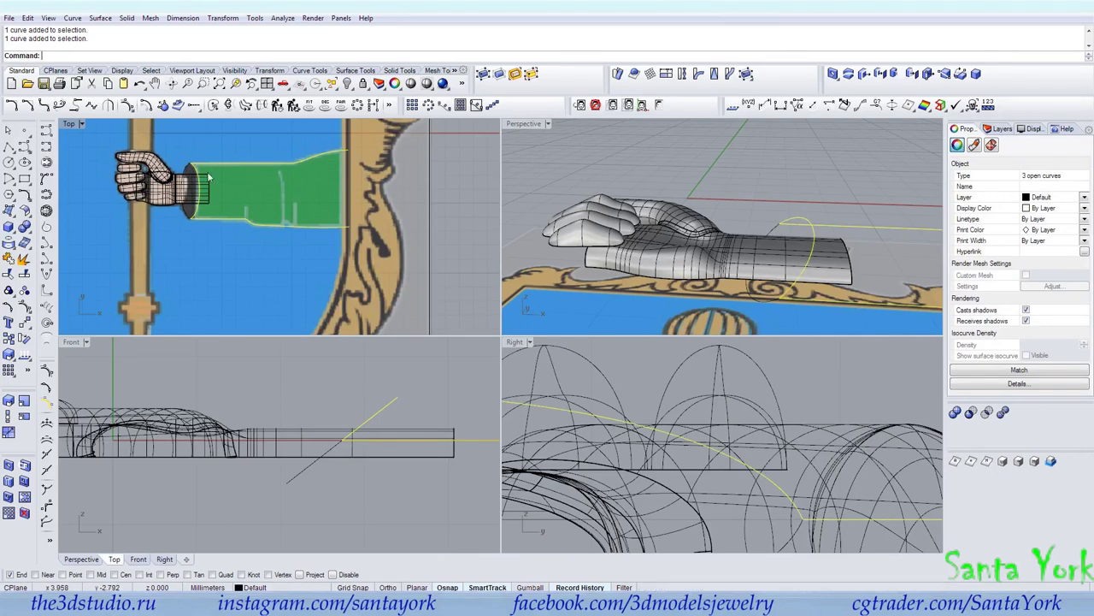
pyautogui.click(195, 213)
pyautogui.click(8, 354)
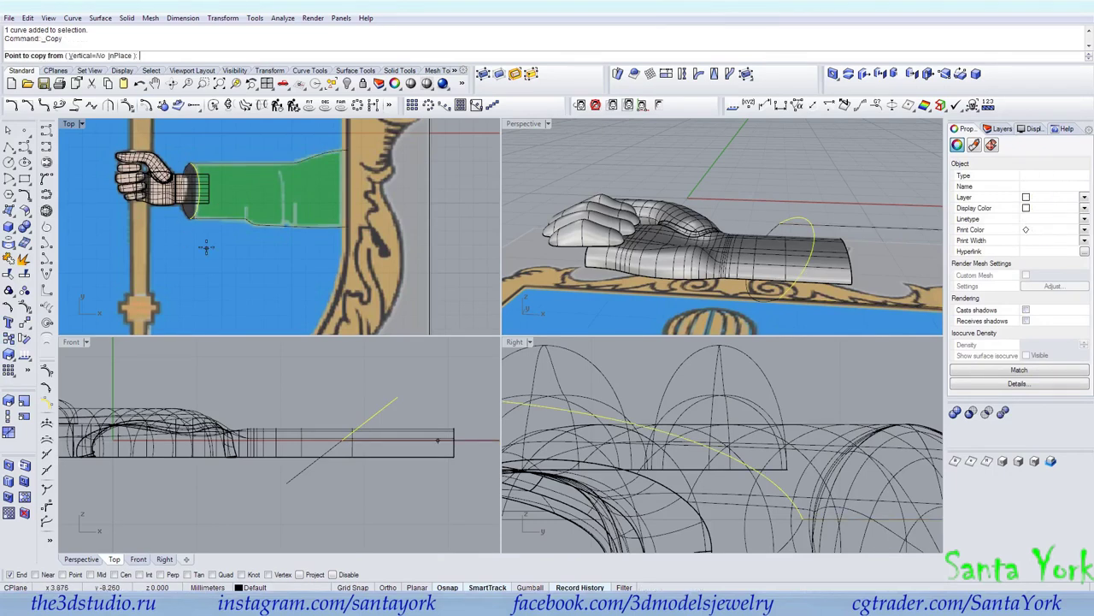
pyautogui.click(190, 217)
pyautogui.click(352, 226)
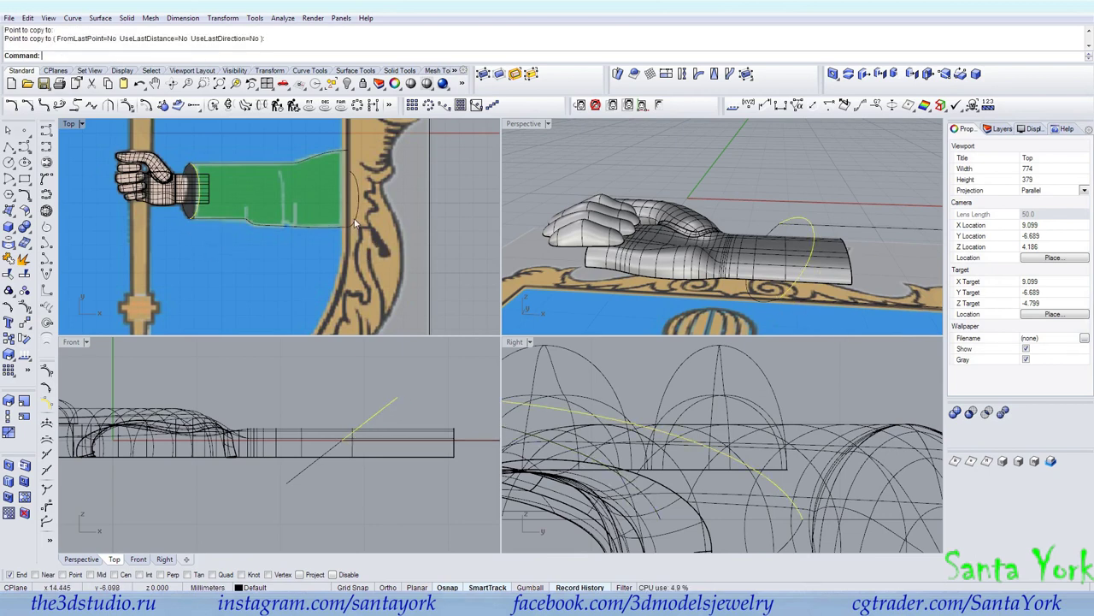
pyautogui.press('Return')
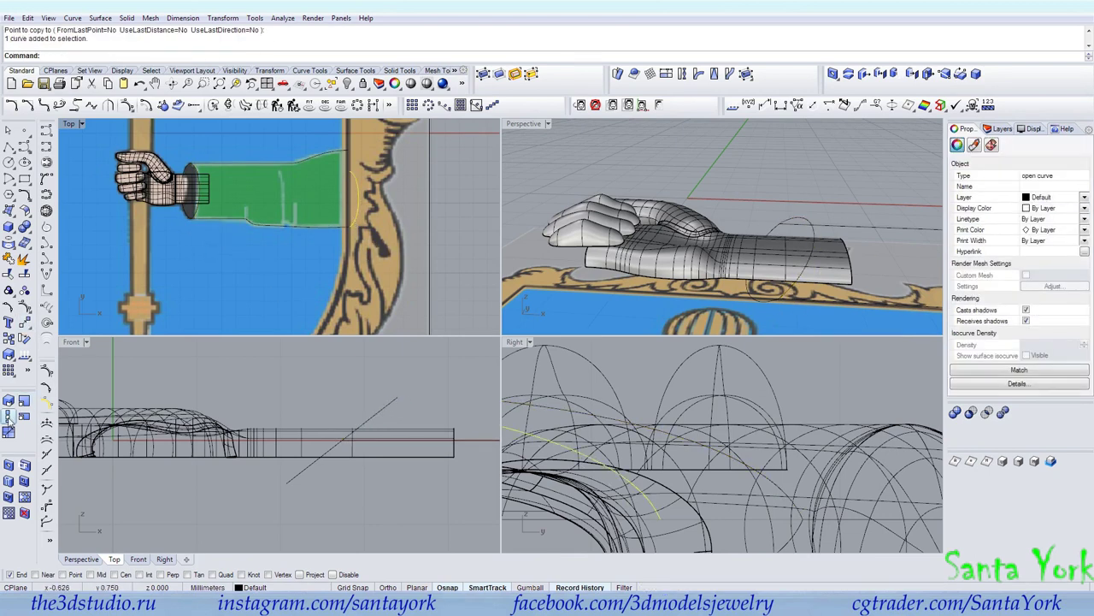
# Step: Flatten the copied arc along the horizontal axis with Scale1D, using 0.001 for the second reference point
pyautogui.click(9, 416)
pyautogui.click(366, 247)
pyautogui.scroll(-5, 366, 246)
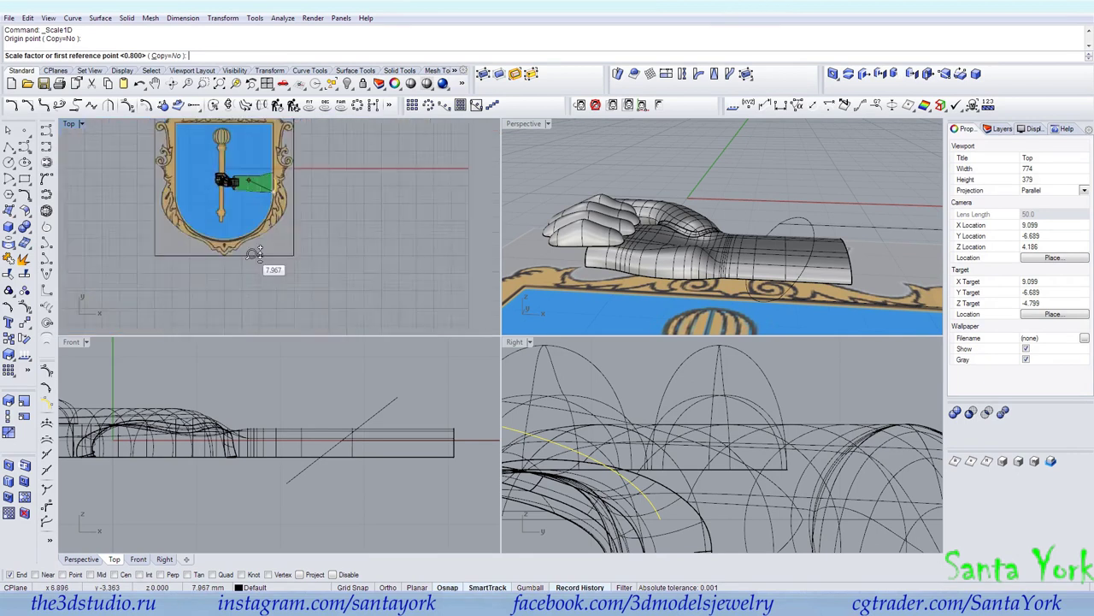
pyautogui.click(441, 256)
pyautogui.write('0.0')
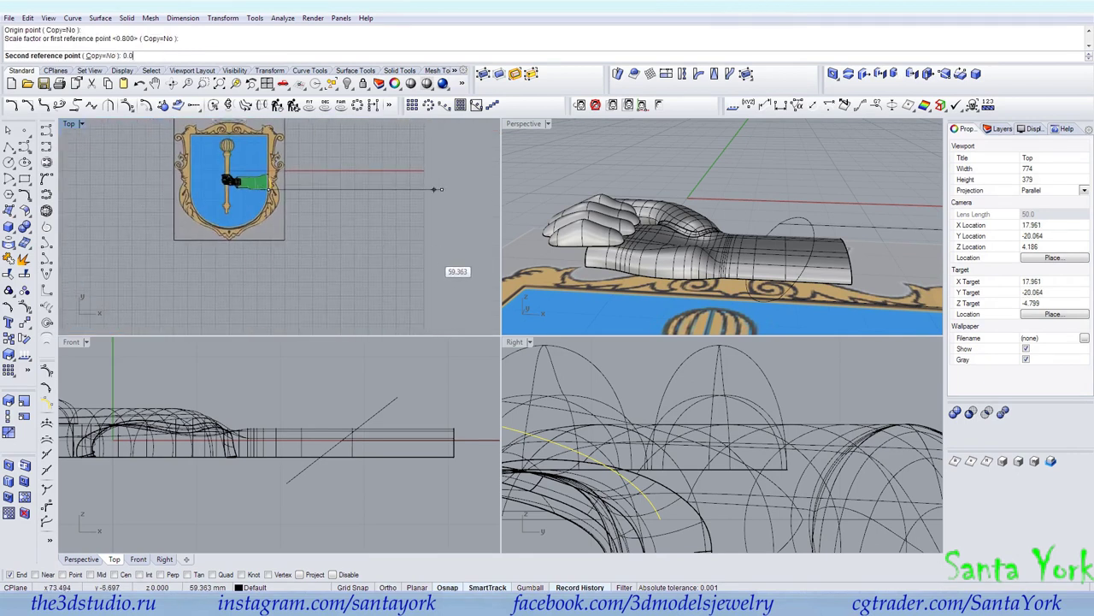
pyautogui.write('01')
pyautogui.press('Return')
# Step: Stretch the flattened arc with Scale1D from its lower tip to reach the far end of the upper sleeve outline
pyautogui.scroll(5, 287, 183)
pyautogui.scroll(-3, 533, 200)
pyautogui.moveTo(532, 200); pyautogui.dragTo(657, 254, button='right')
pyautogui.click(9, 416)
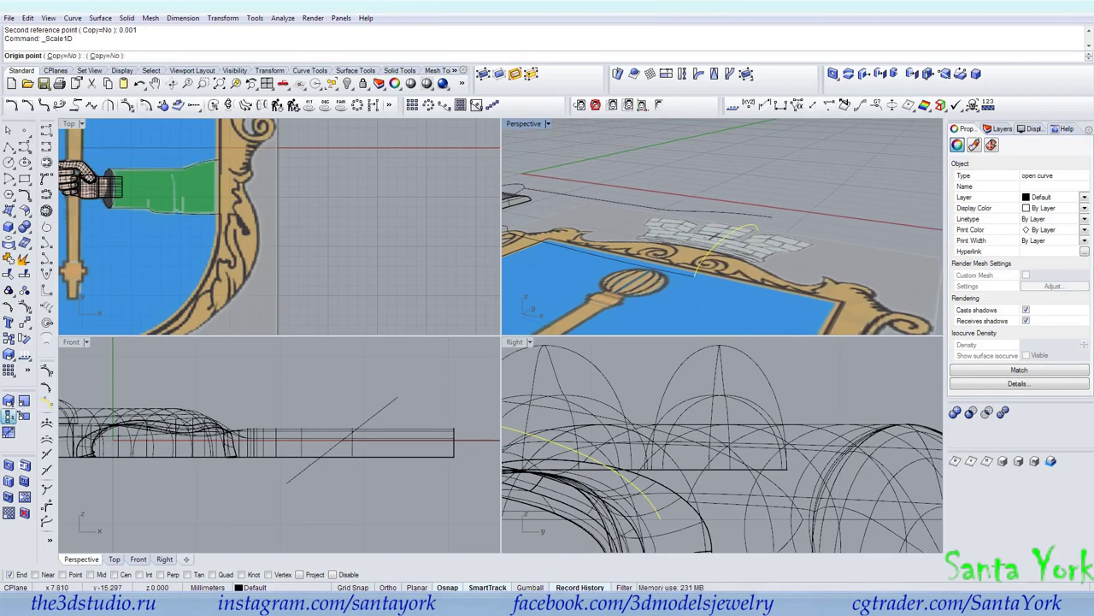
pyautogui.click(694, 275)
pyautogui.click(757, 229)
pyautogui.click(759, 227)
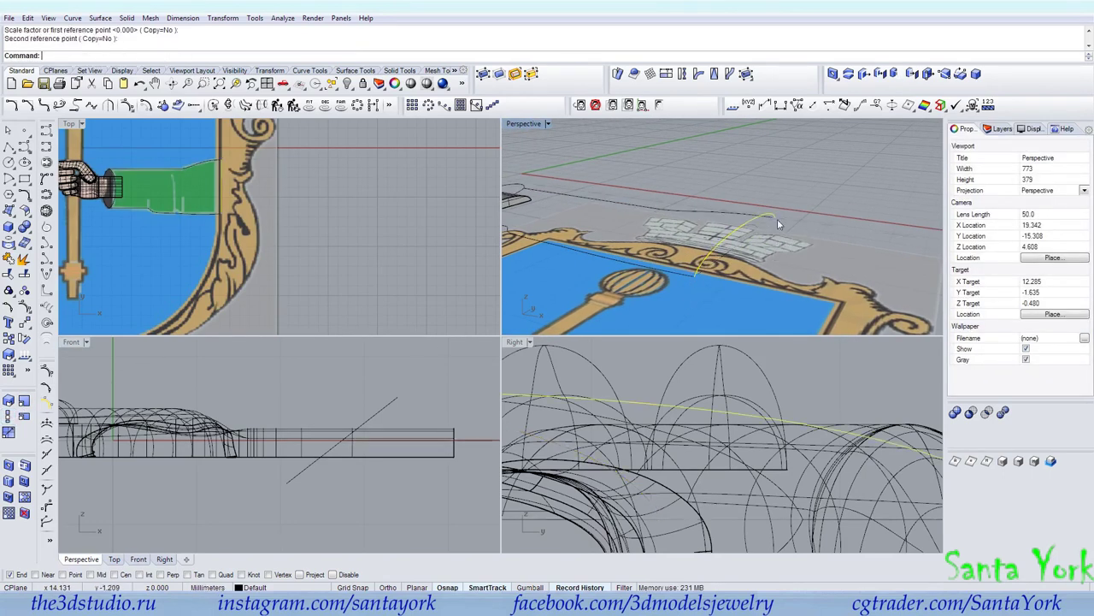
pyautogui.click(9, 145)
pyautogui.click(14, 152)
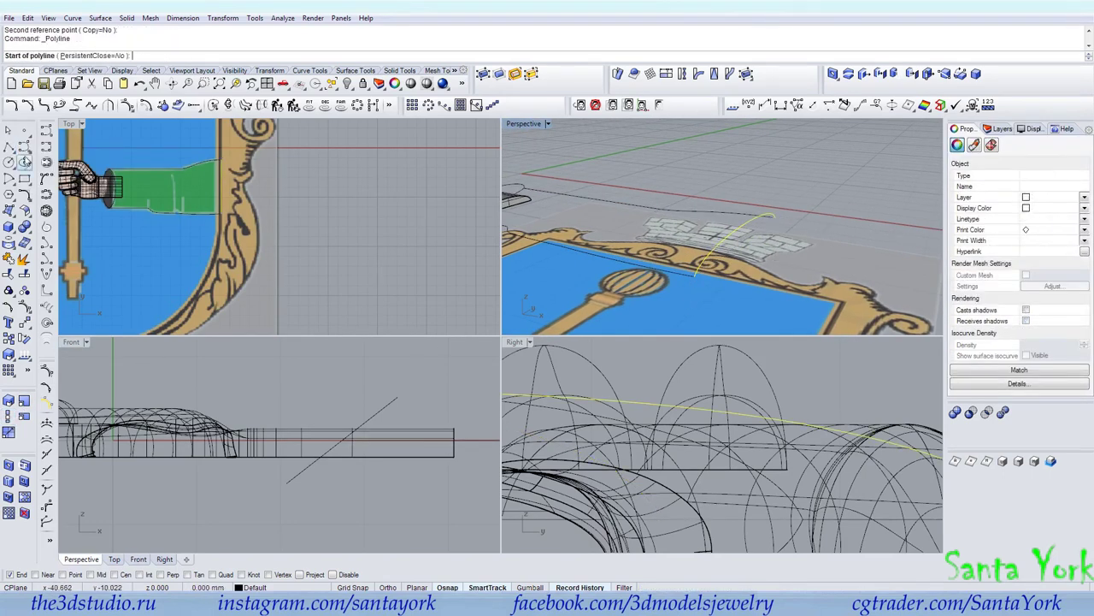
pyautogui.click(694, 275)
pyautogui.press('Escape')
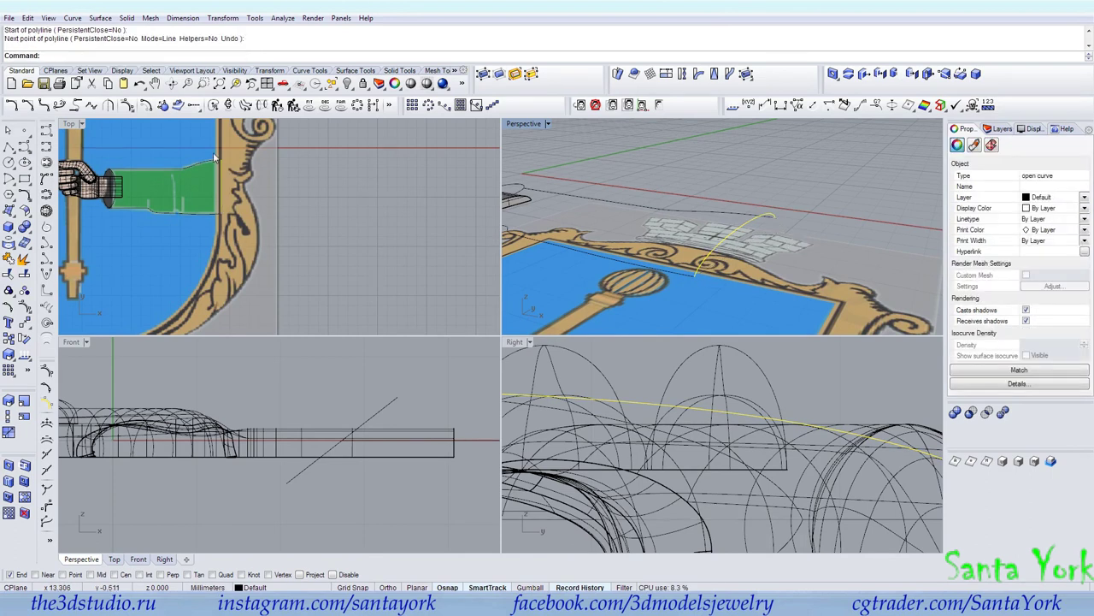
# Step: Show the upper outline's control points and move its far-end points onto the upper tip of the end arc
pyautogui.scroll(10, 237, 180)
pyautogui.scroll(-2, 245, 137)
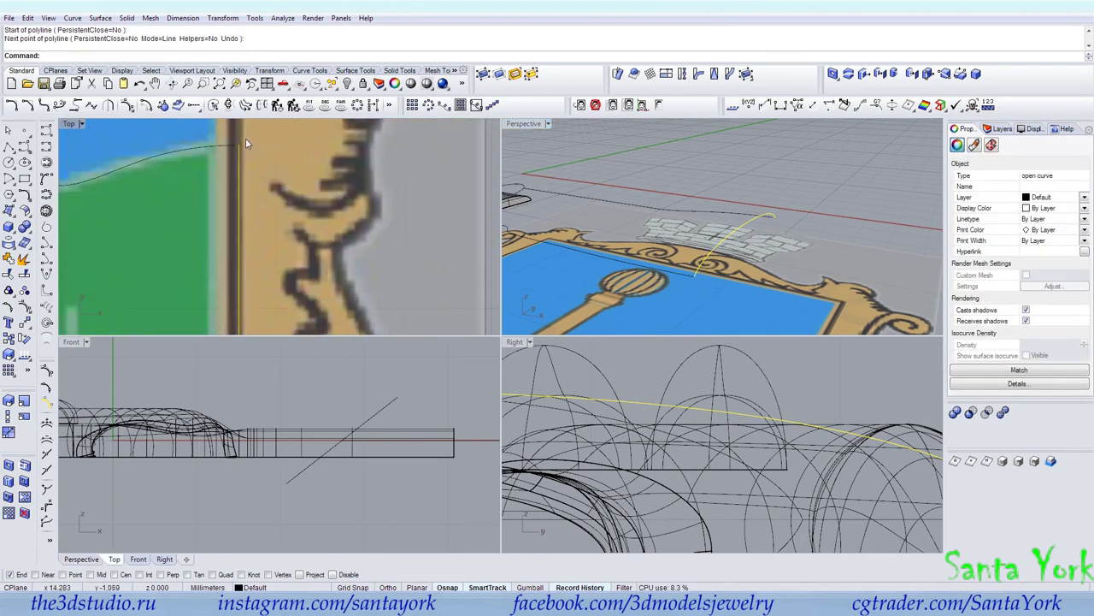
pyautogui.click(220, 147)
pyautogui.click(25, 306)
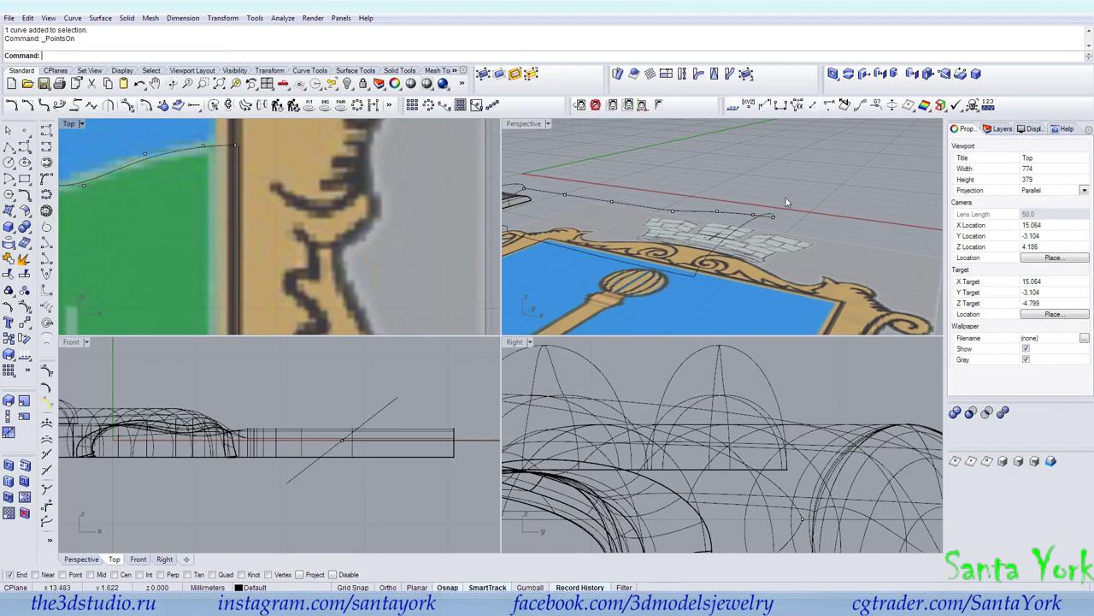
pyautogui.moveTo(743, 201); pyautogui.dragTo(788, 224)
pyautogui.scroll(4, 776, 220)
pyautogui.press('Escape')
pyautogui.press('Escape')
# Step: Draw a straight polyline between the two tips of the end arc as its base line
pyautogui.scroll(-6, 265, 152)
pyautogui.click(254, 173)
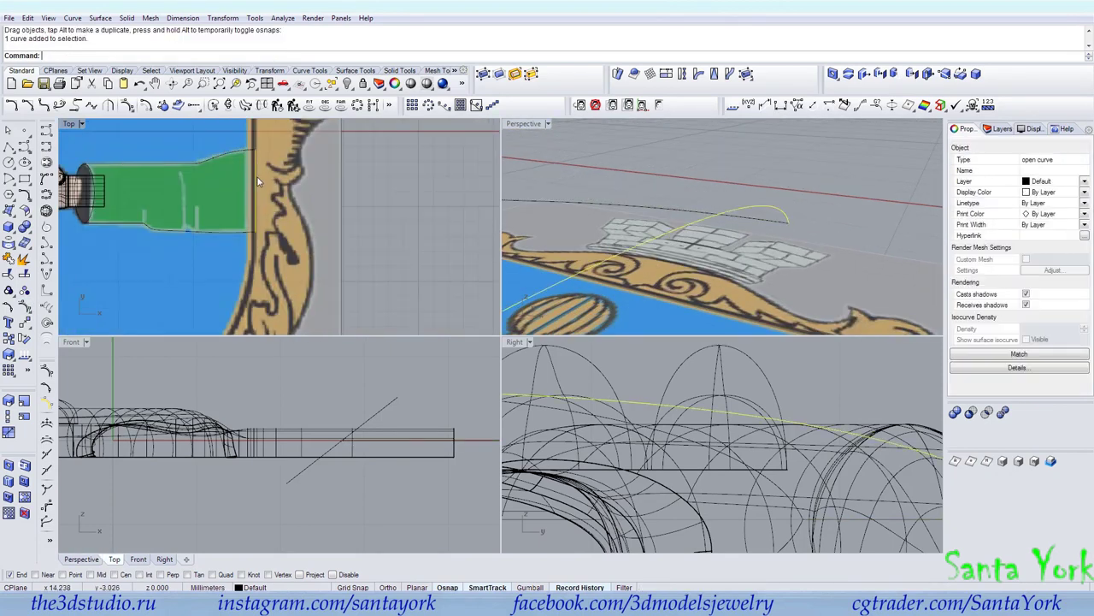
pyautogui.click(24, 147)
pyautogui.keyDown('shift'); pyautogui.moveTo(714, 265); pyautogui.dragTo(814, 205, button='right'); pyautogui.keyUp('shift')
pyautogui.scroll(-8, 735, 229)
pyautogui.click(684, 275)
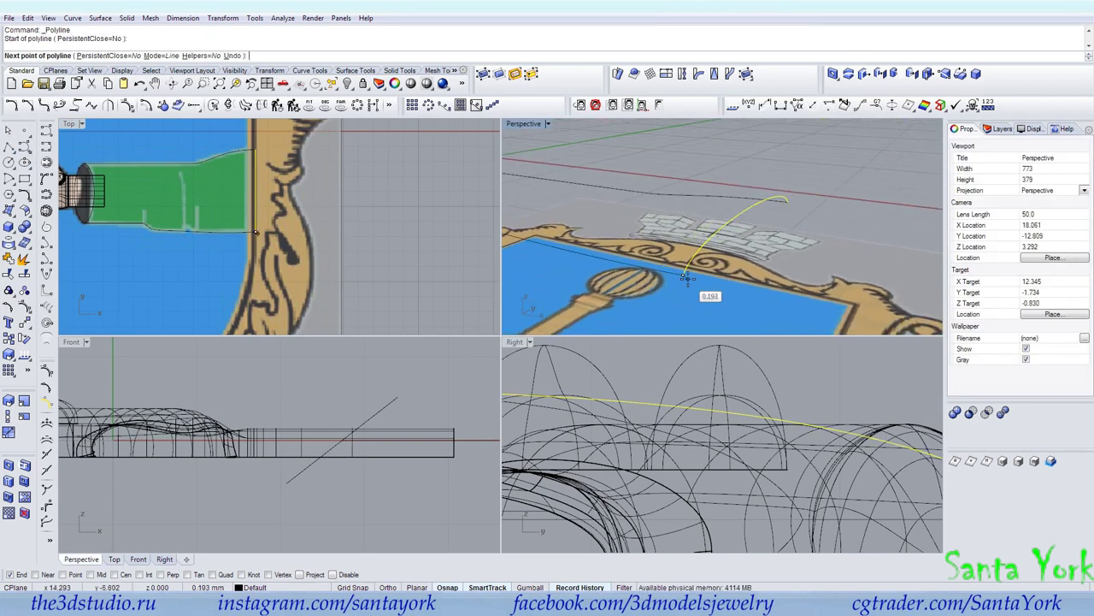
pyautogui.click(788, 204)
pyautogui.rightClick(787, 204)
# Step: Scale the end arc's height with Scale1D from the base line's midpoint toward the arc's midpoint, using 0.9 for the second reference point
pyautogui.click(9, 415)
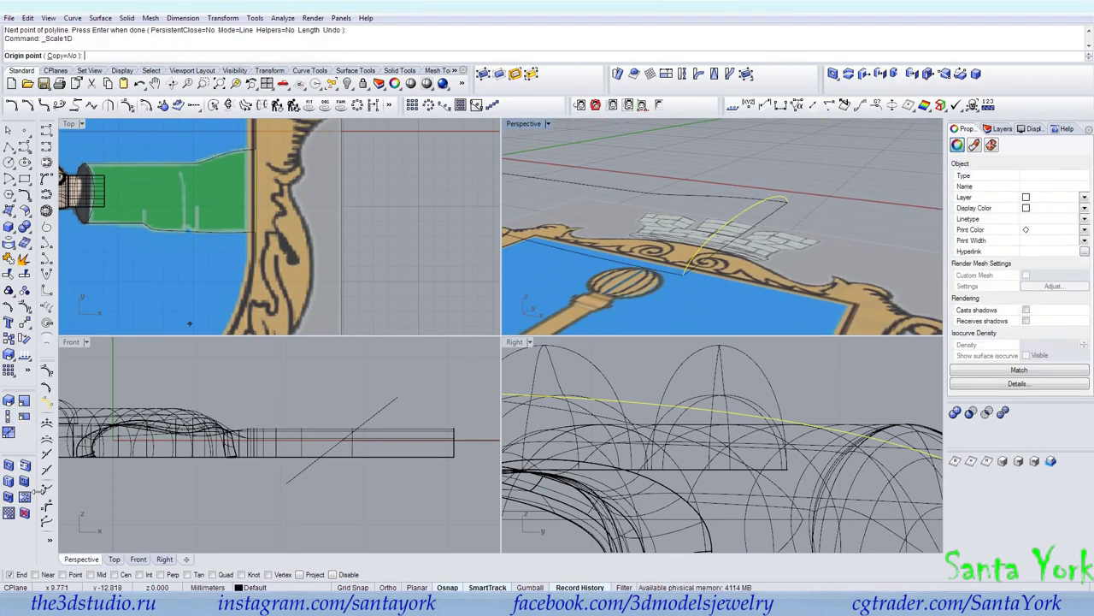
pyautogui.click(101, 577)
pyautogui.click(748, 229)
pyautogui.click(747, 211)
pyautogui.write('0.')
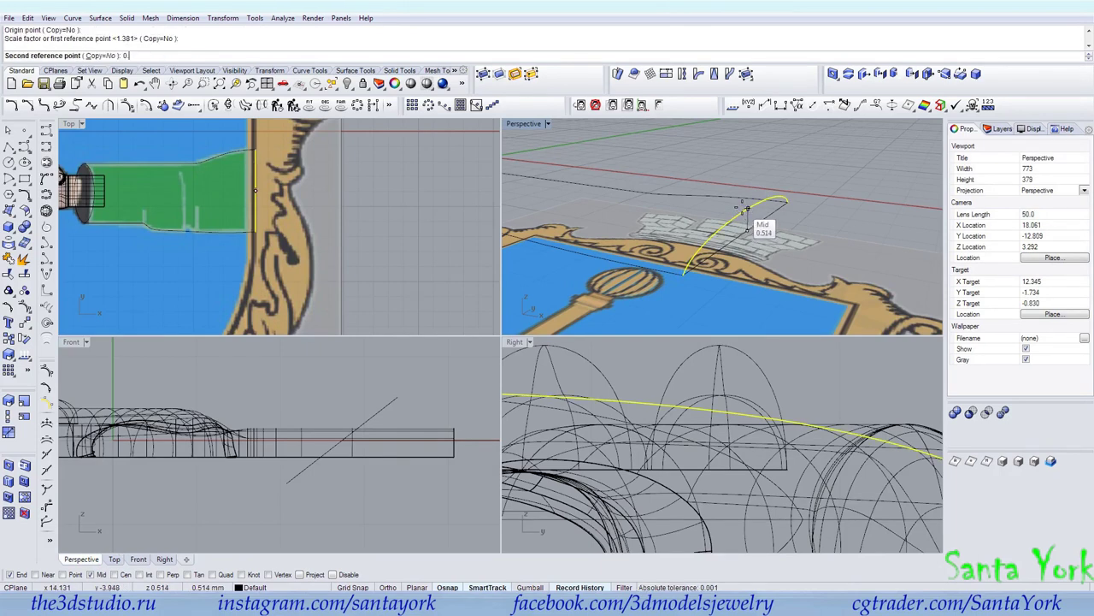
pyautogui.write('9')
pyautogui.press('Return')
pyautogui.scroll(-7, 742, 212)
pyautogui.moveTo(782, 217); pyautogui.dragTo(768, 237, button='right')
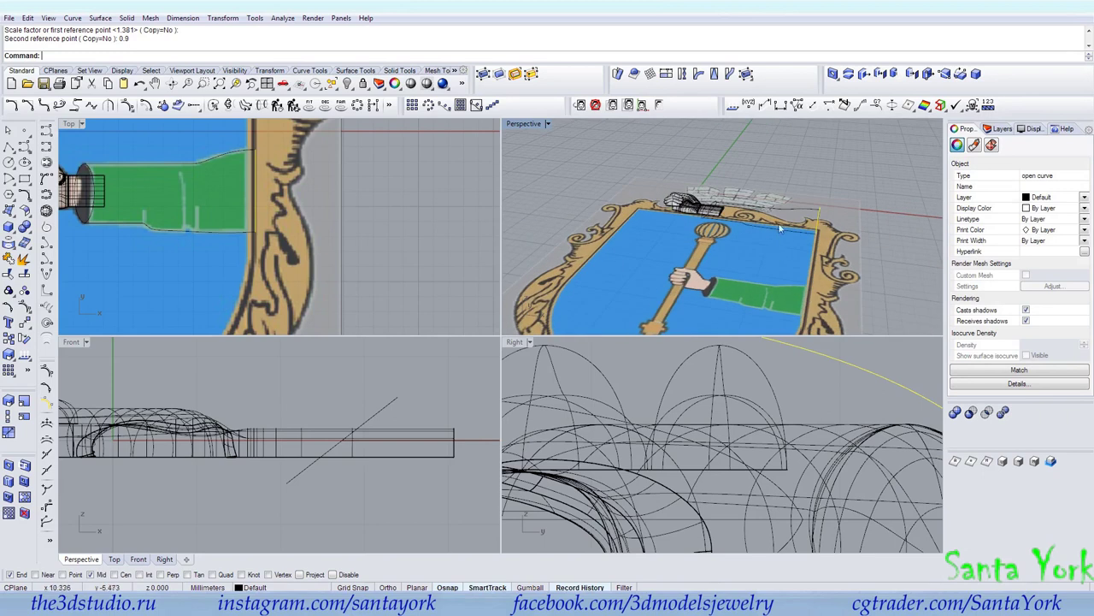
# Step: Try a two-rail sweep with both sleeve outlines, the cuff arc and the end arc selected beforehand
pyautogui.scroll(5, 779, 229)
pyautogui.click(694, 270)
pyautogui.keyDown('shift'); pyautogui.click(734, 216); pyautogui.keyUp('shift')
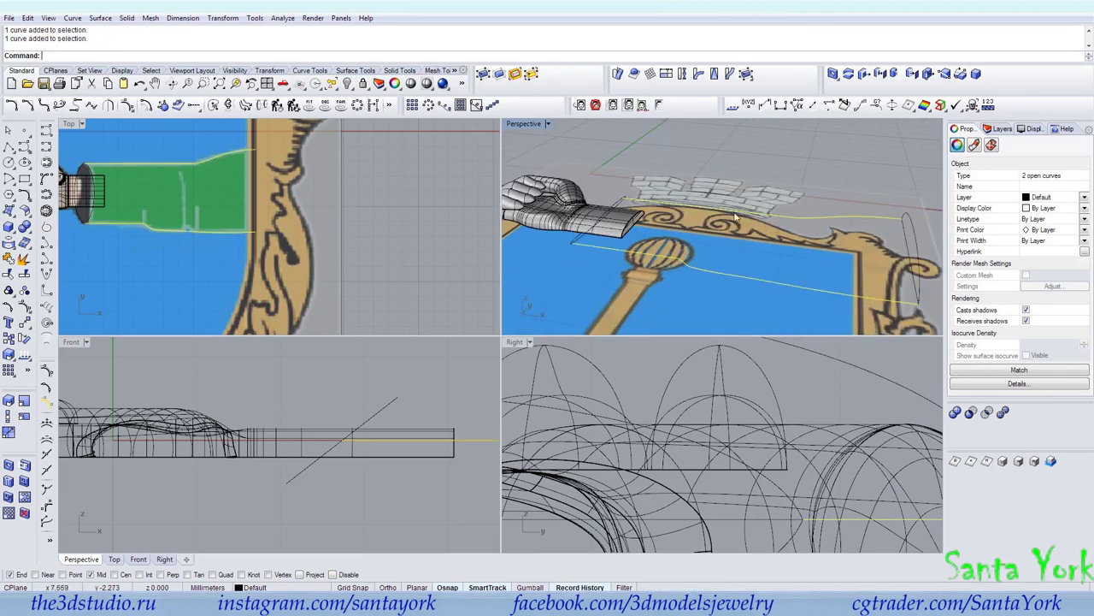
pyautogui.keyDown('ctrl'); pyautogui.click(290, 483); pyautogui.keyUp('ctrl')
pyautogui.keyDown('shift'); pyautogui.click(389, 405); pyautogui.keyUp('shift')
pyautogui.keyDown('shift'); pyautogui.click(905, 233); pyautogui.keyUp('shift')
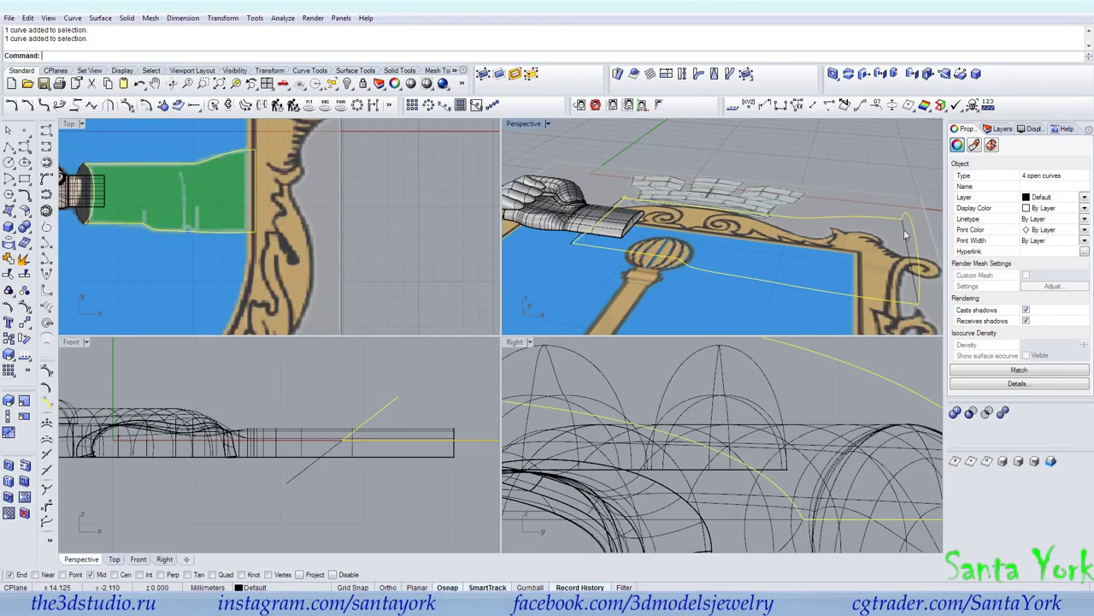
pyautogui.click(100, 18)
pyautogui.click(128, 72)
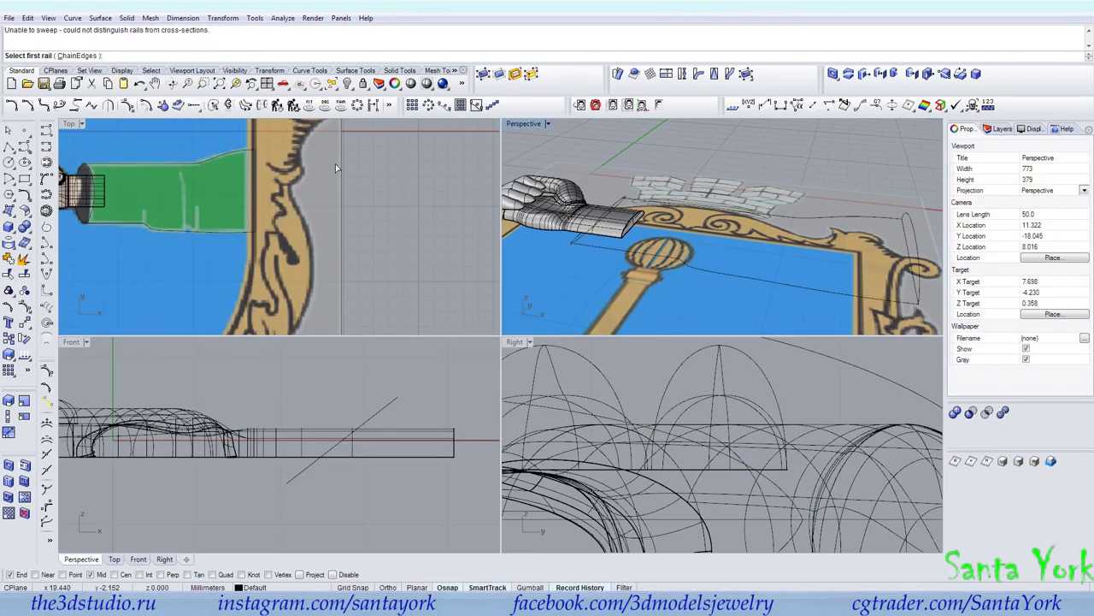
# Step: Sweep the cuff arc and end arc along the upper and lower outlines as two rails, with Do not simplify and Maintain height
pyautogui.click(100, 18)
pyautogui.click(128, 73)
pyautogui.click(179, 182)
pyautogui.click(178, 237)
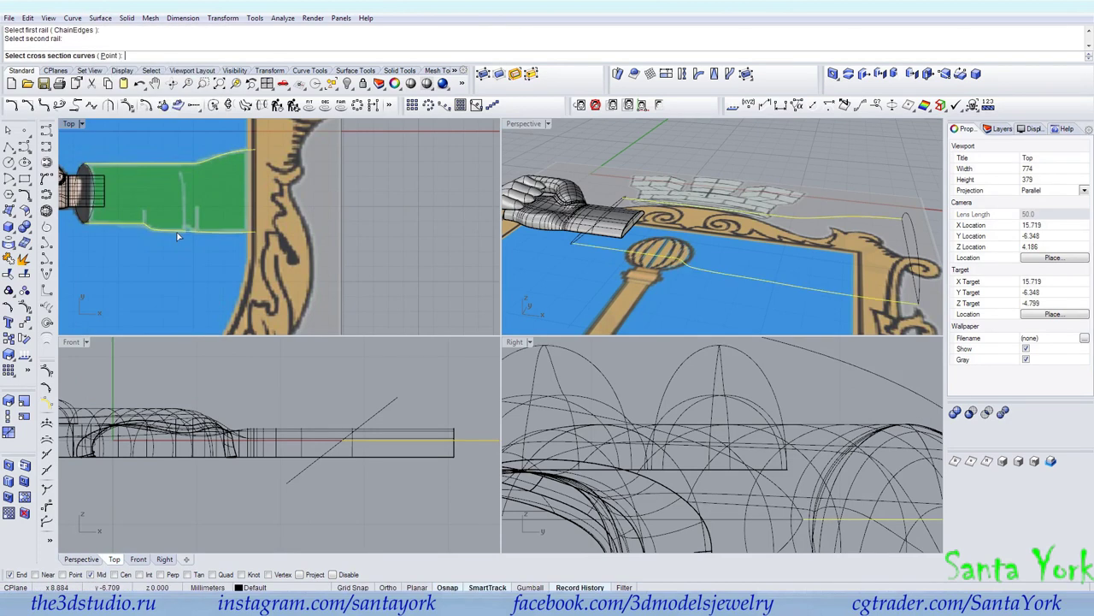
pyautogui.click(103, 221)
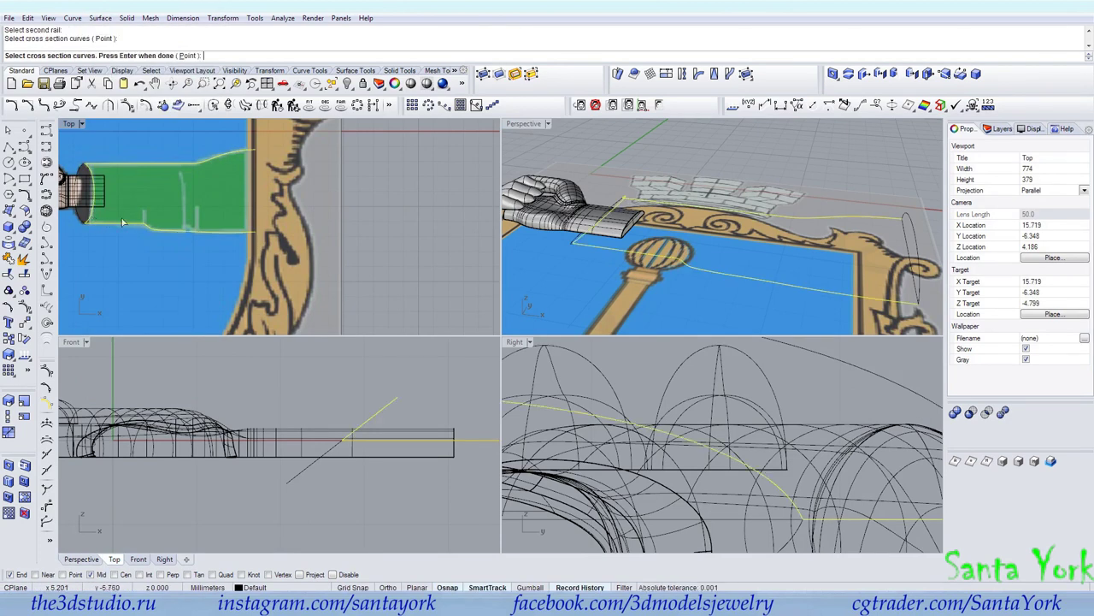
pyautogui.click(914, 230)
pyautogui.rightClick(870, 232)
pyautogui.moveTo(696, 232); pyautogui.dragTo(715, 292, button='right')
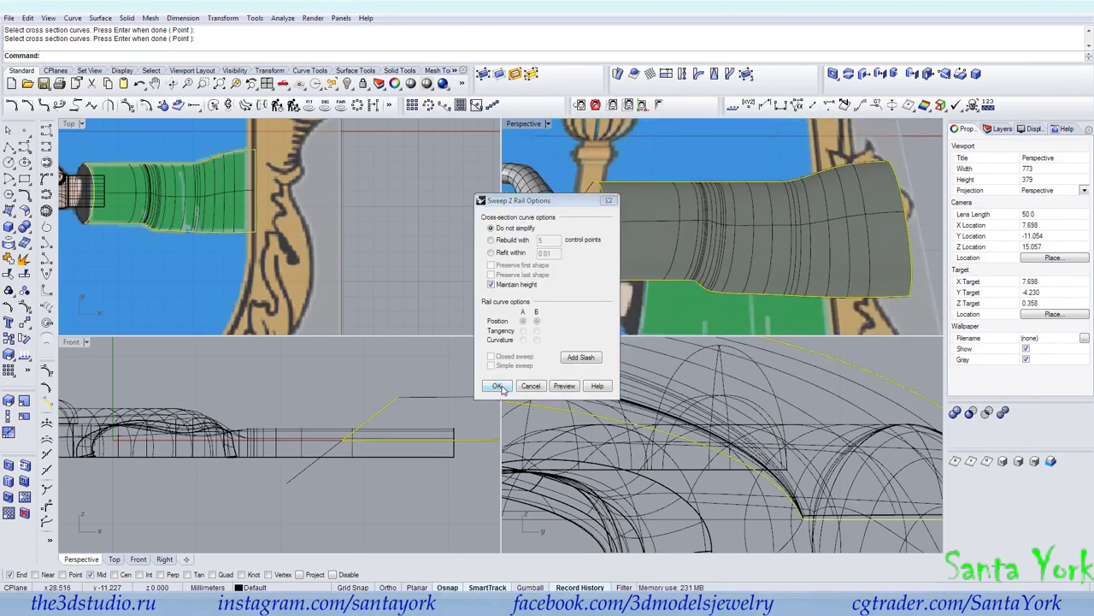
pyautogui.click(497, 386)
# Step: Examine the swept sleeve from the side and check how the lower outline meets the surface at the far-end corner
pyautogui.moveTo(700, 276); pyautogui.dragTo(650, 189, button='right')
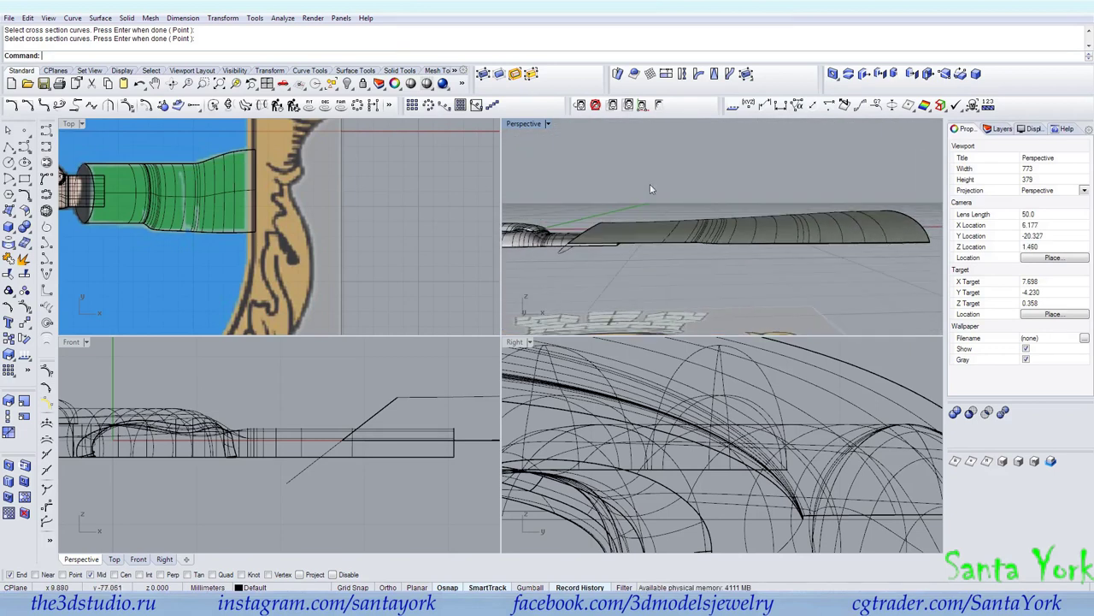
pyautogui.scroll(-7, 292, 423)
pyautogui.moveTo(355, 434); pyautogui.dragTo(248, 453, button='right')
pyautogui.scroll(2, 223, 444)
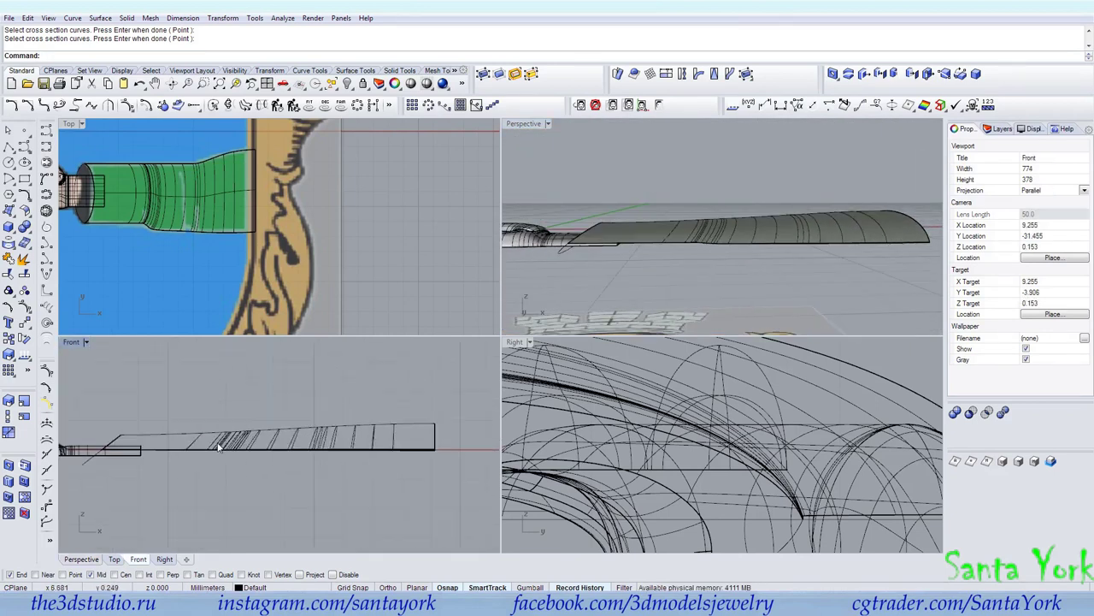
pyautogui.click(219, 442)
pyautogui.press('Escape')
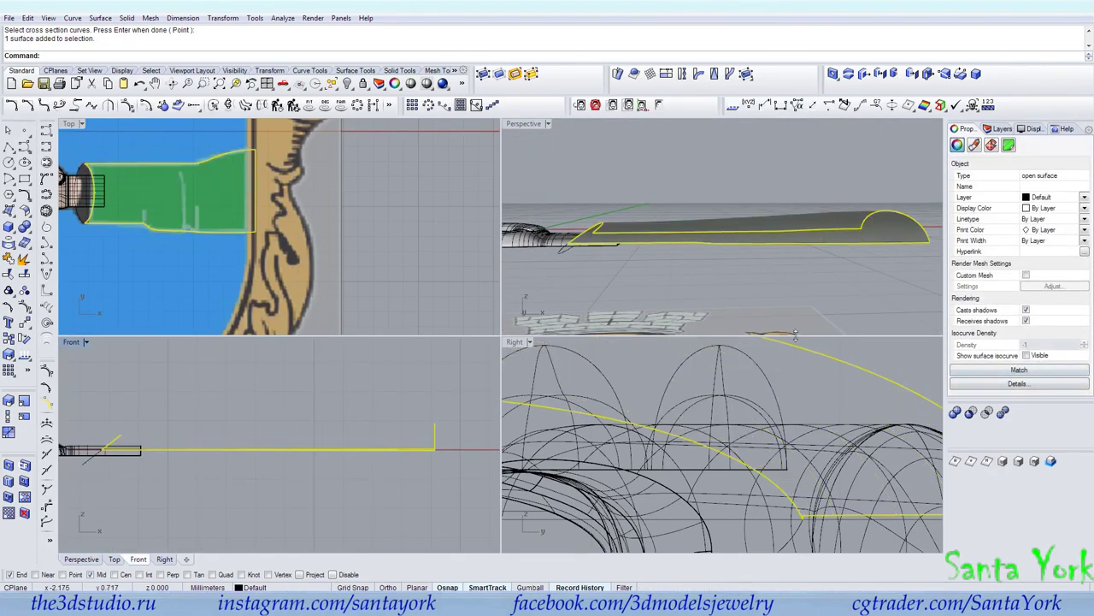
pyautogui.moveTo(735, 294); pyautogui.dragTo(747, 193, button='right')
pyautogui.click(740, 290)
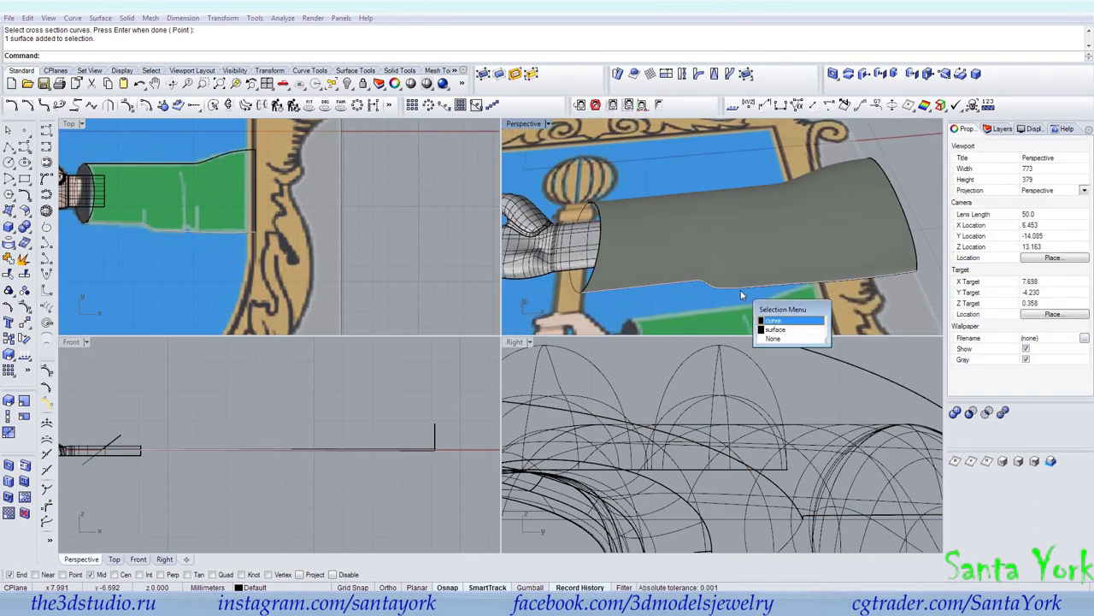
pyautogui.click(774, 320)
pyautogui.scroll(5, 916, 276)
pyautogui.scroll(2, 920, 275)
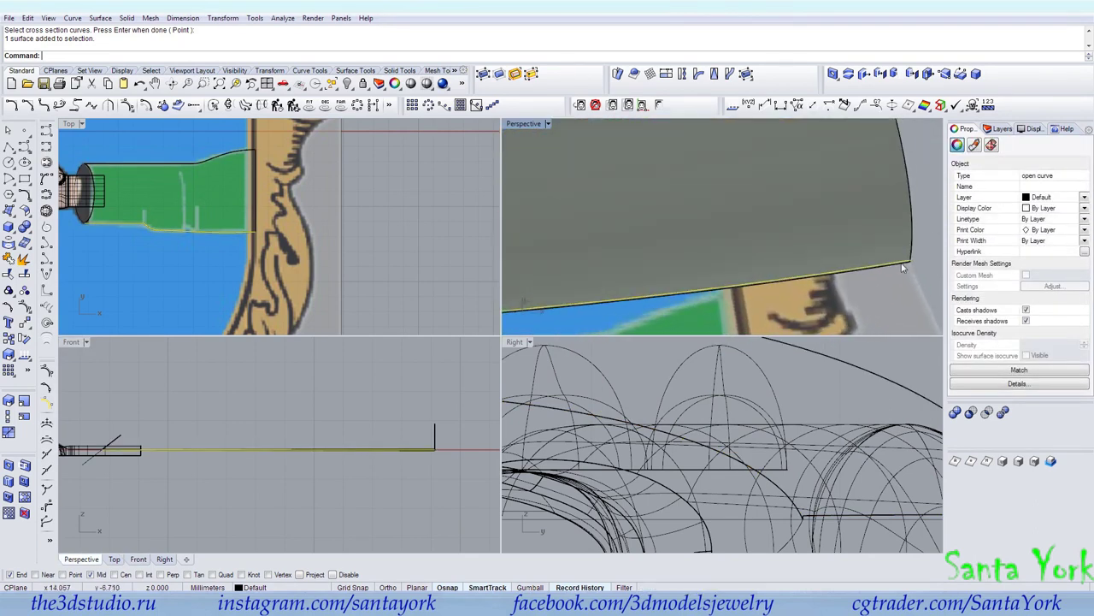
pyautogui.moveTo(918, 274); pyautogui.dragTo(723, 217, button='right')
pyautogui.scroll(-3, 723, 219)
pyautogui.scroll(4, 701, 254)
pyautogui.moveTo(702, 254); pyautogui.dragTo(712, 250, button='right')
pyautogui.press('Escape')
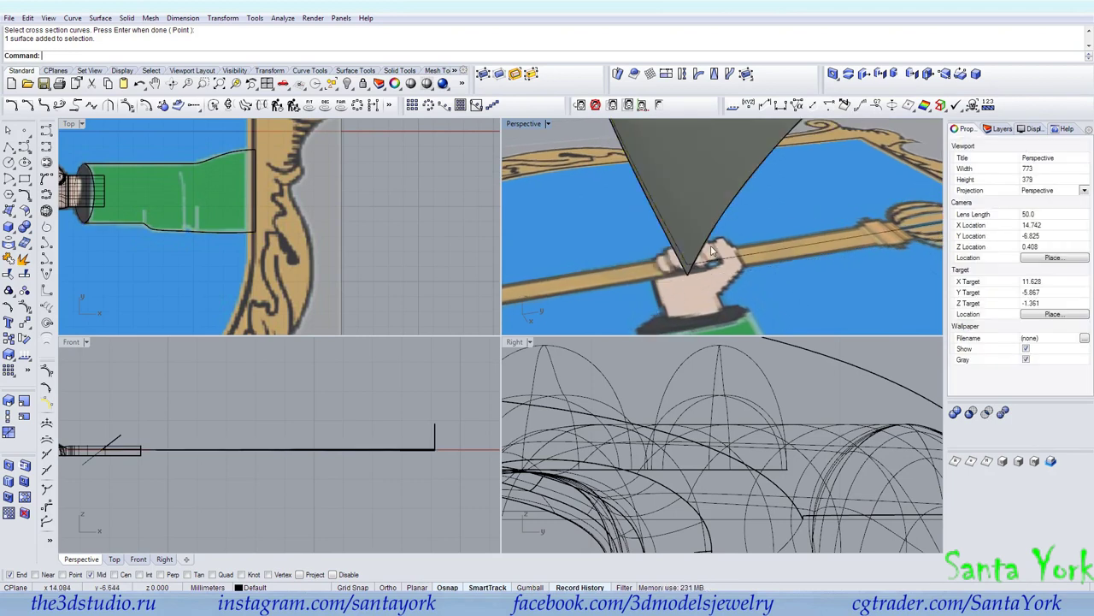
# Step: Show the lower outline's control points and snap its two far-end points onto the sleeve's corner
pyautogui.click(697, 266)
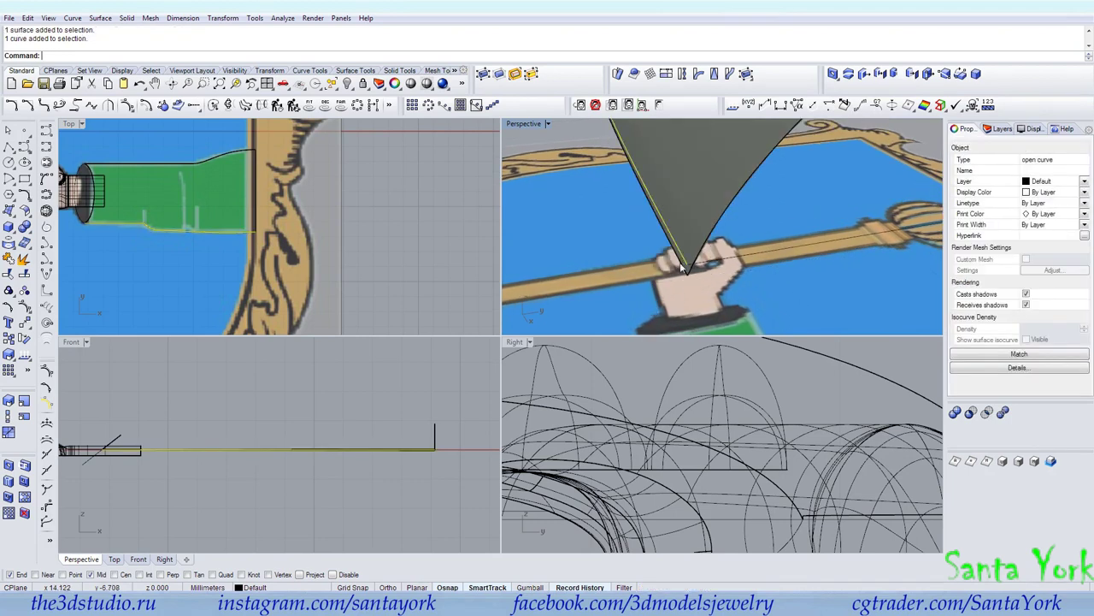
pyautogui.click(24, 306)
pyautogui.click(725, 260)
pyautogui.press('F10')
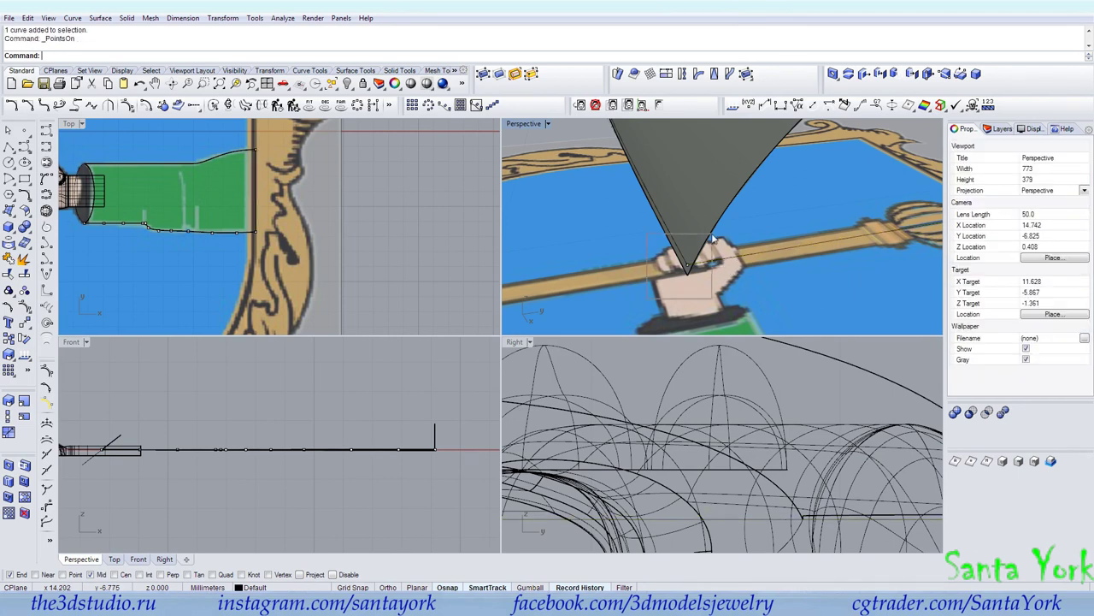
pyautogui.moveTo(654, 292); pyautogui.dragTo(725, 257)
pyautogui.moveTo(725, 265); pyautogui.dragTo(621, 278, button='right')
pyautogui.moveTo(656, 214); pyautogui.dragTo(653, 260, button='right')
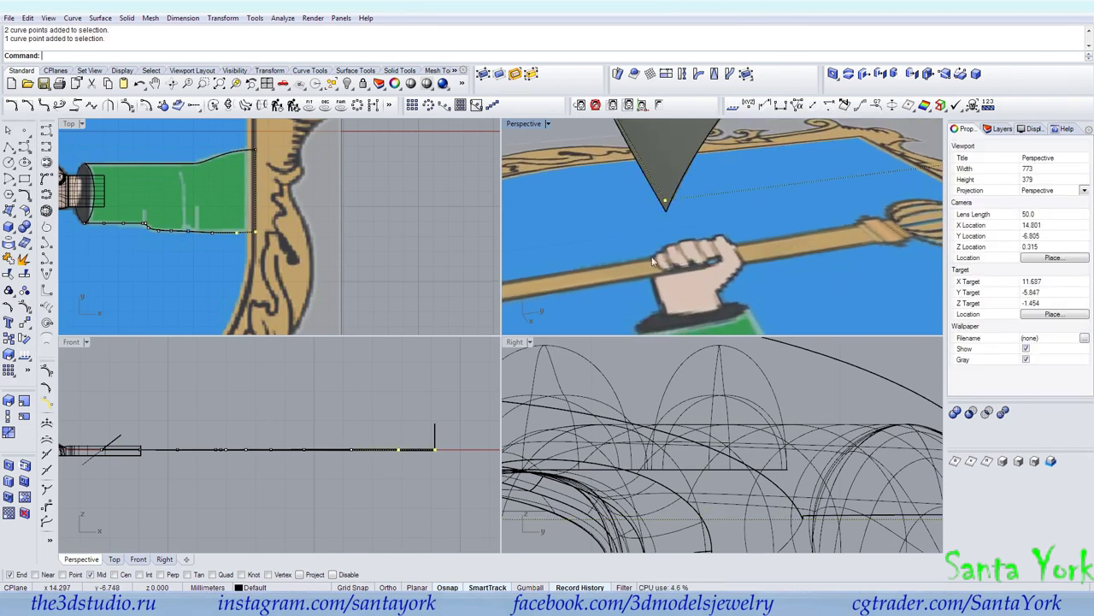
pyautogui.moveTo(666, 202); pyautogui.dragTo(665, 210)
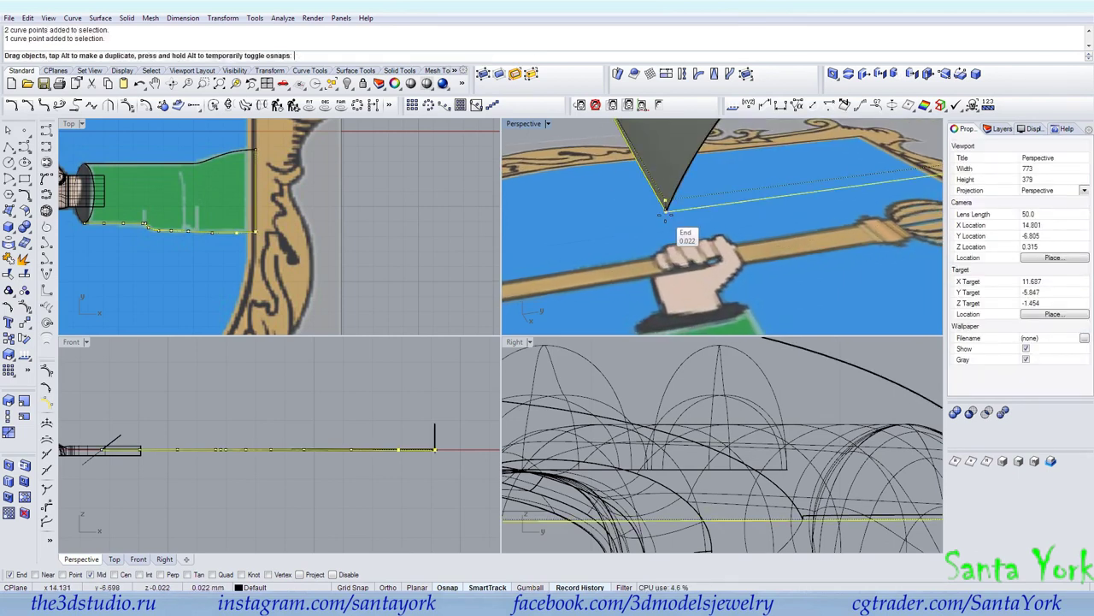
pyautogui.click(673, 200)
pyautogui.click(707, 228)
# Step: Undo the last move of the lower outline's end points
pyautogui.scroll(-5, 623, 234)
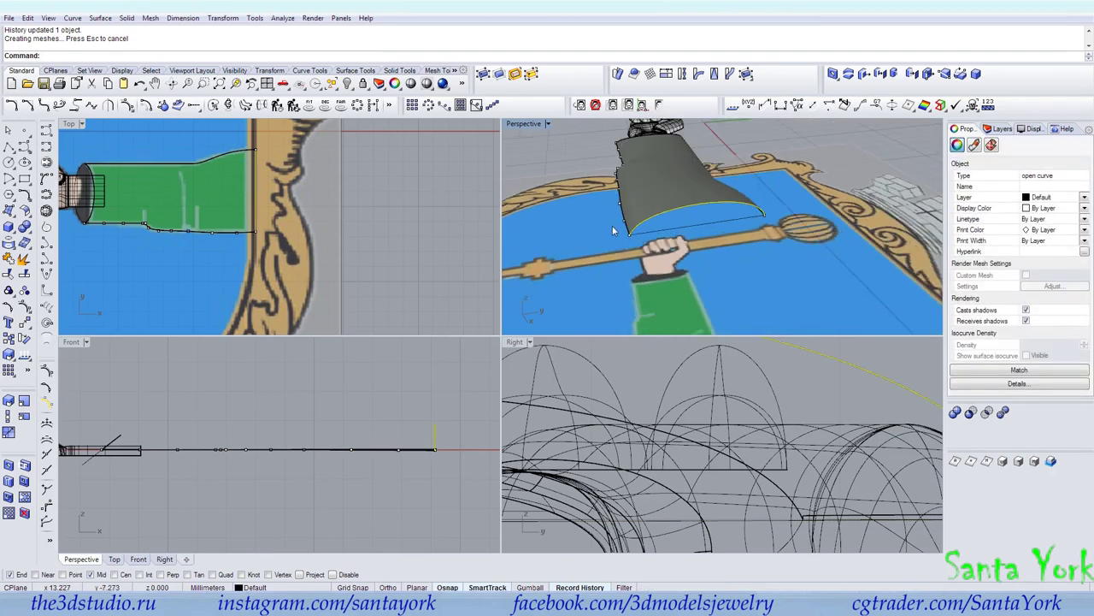
pyautogui.scroll(4, 767, 216)
pyautogui.moveTo(769, 216); pyautogui.dragTo(774, 193, button='right')
pyautogui.hotkey('ctrl', 'z')
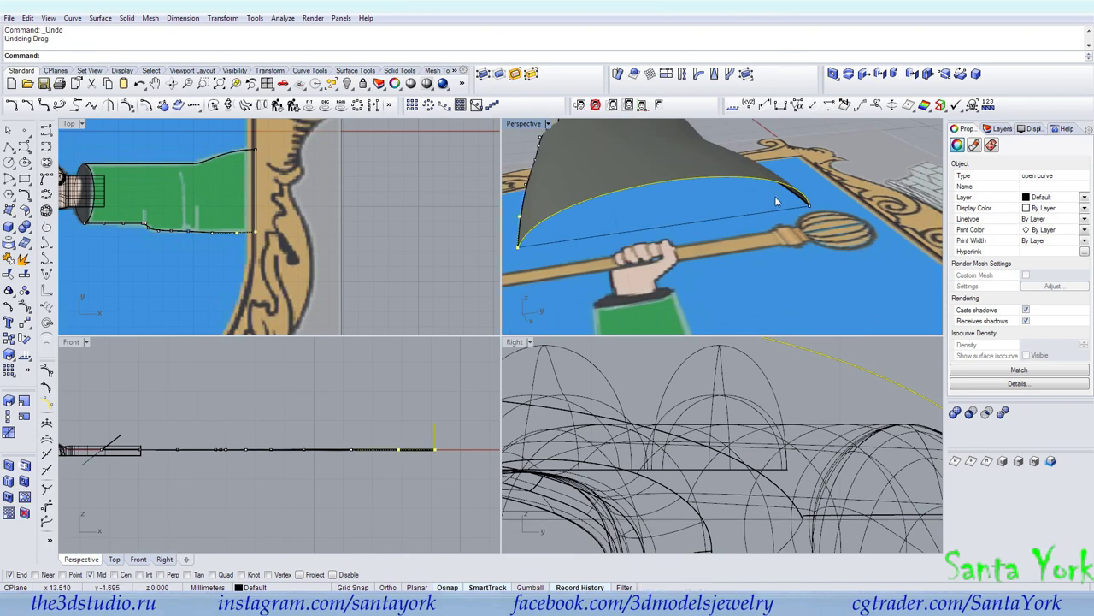
# Step: Turn off the control points and delete the swept sleeve surface
pyautogui.scroll(6, 378, 450)
pyautogui.scroll(-8, 354, 450)
pyautogui.press('Escape')
pyautogui.press('Escape')
pyautogui.click(581, 177)
pyautogui.press('Delete')
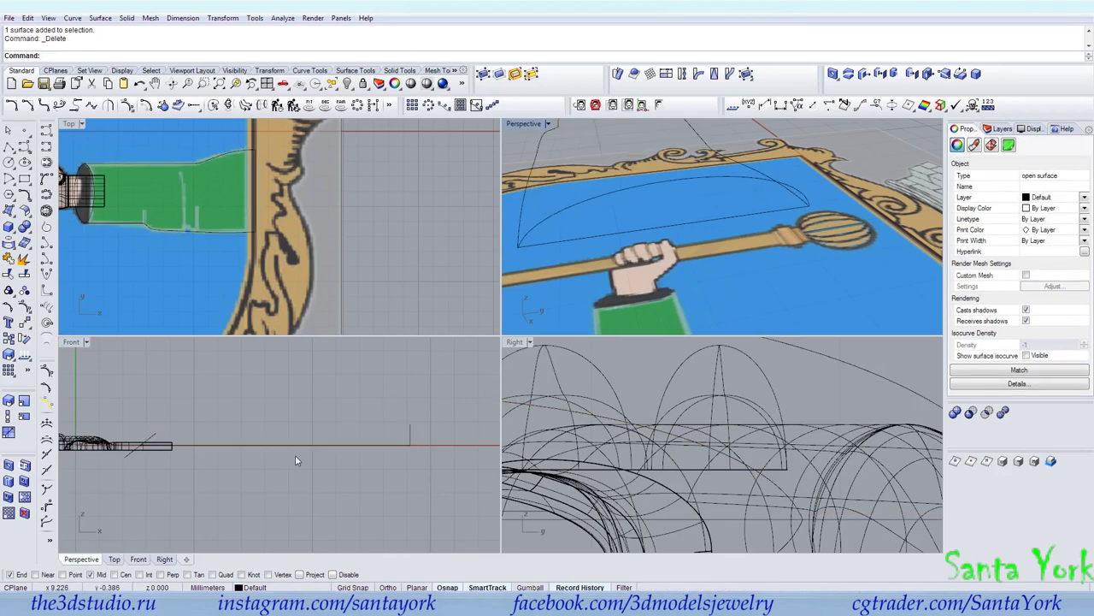
# Step: Flatten both sleeve outlines vertically with Scale1D from the lower outline's cuff end, using 0.001 for the second reference point
pyautogui.click(301, 445)
pyautogui.click(285, 460)
pyautogui.moveTo(285, 460); pyautogui.dragTo(260, 431)
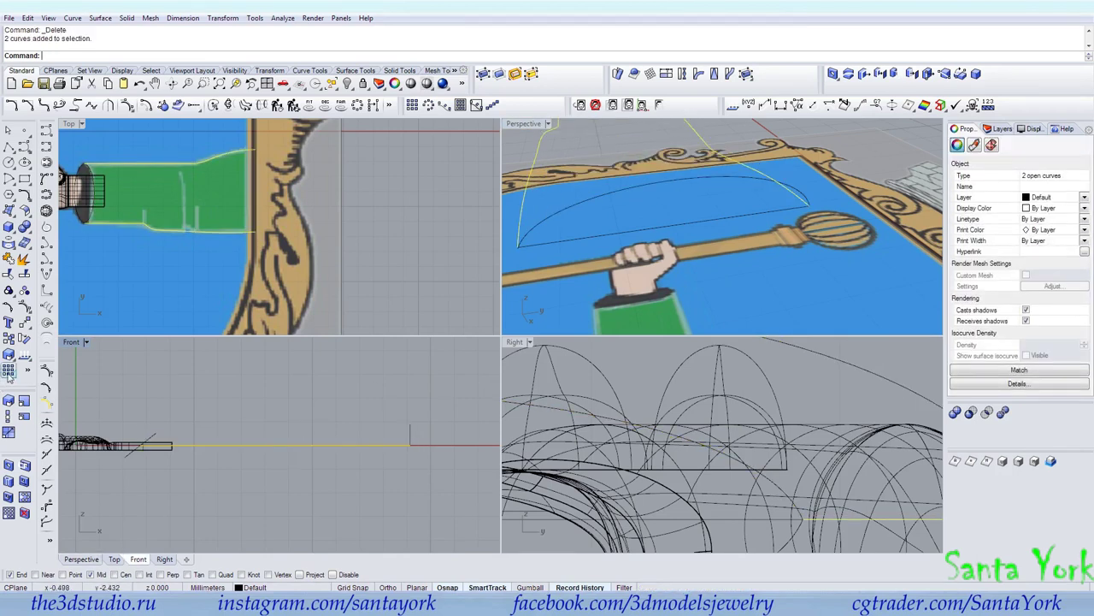
pyautogui.click(8, 417)
pyautogui.moveTo(560, 277); pyautogui.dragTo(787, 210, button='right')
pyautogui.scroll(-5, 786, 210)
pyautogui.scroll(6, 639, 247)
pyautogui.click(648, 205)
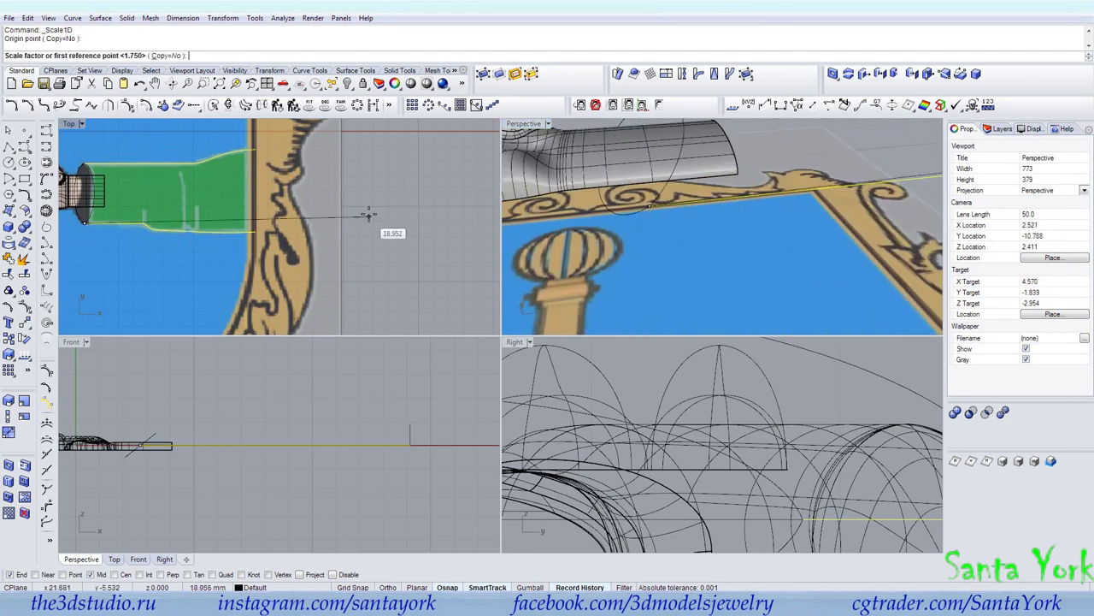
pyautogui.scroll(-5, 295, 386)
pyautogui.click(319, 530)
pyautogui.write('0.001')
pyautogui.press('Return')
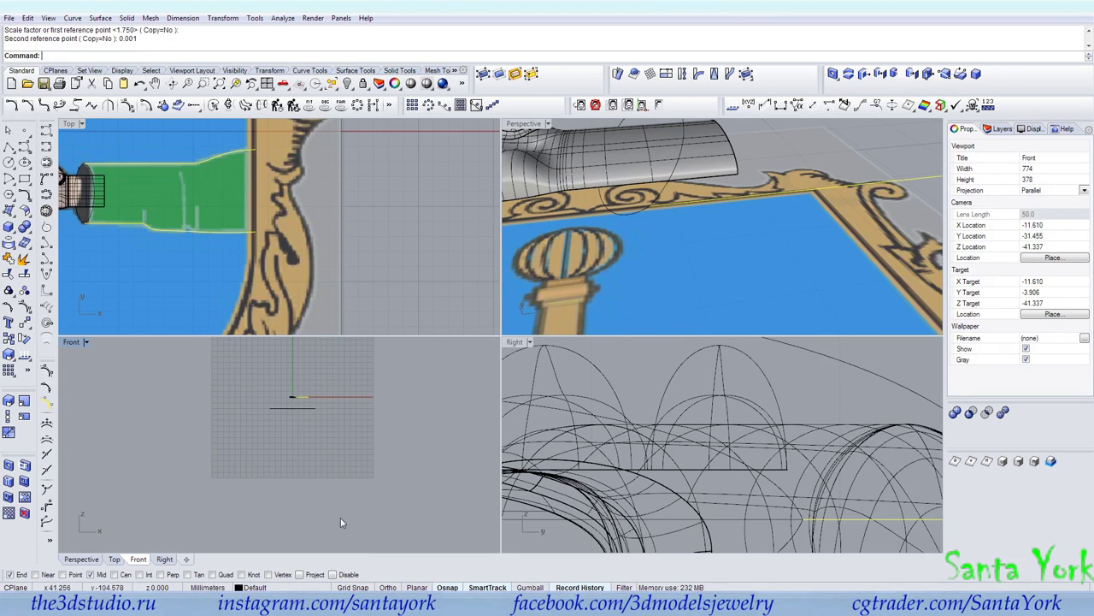
pyautogui.scroll(-3, 610, 224)
pyautogui.scroll(-2, 495, 240)
# Step: Show the end arc's control points and snap its tips onto the far ends of the flattened outlines
pyautogui.moveTo(808, 211); pyautogui.dragTo(785, 203, button='right')
pyautogui.click(774, 218)
pyautogui.click(23, 308)
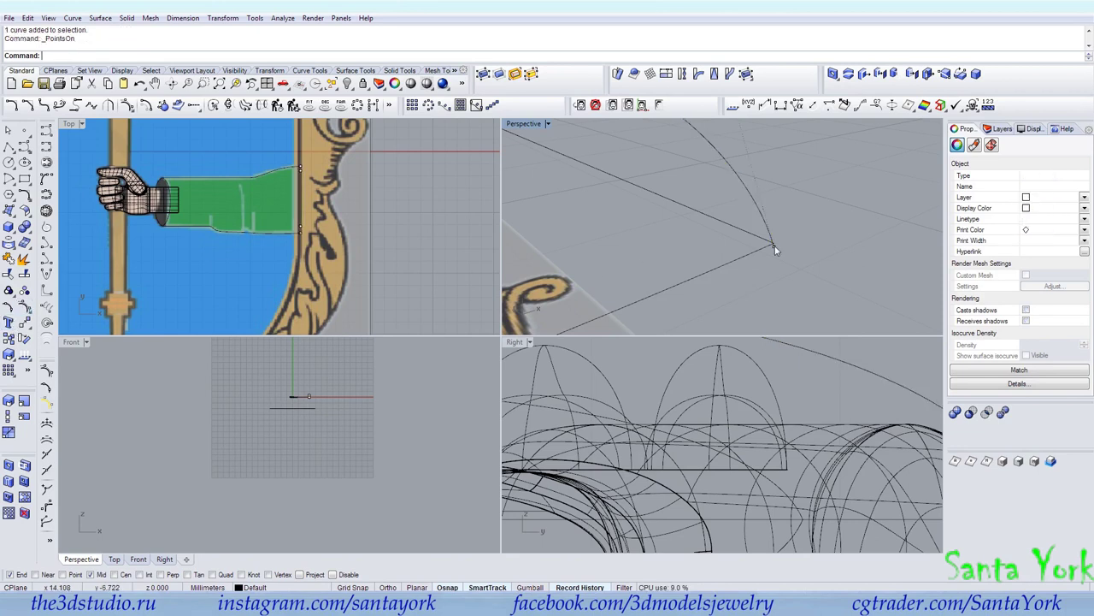
pyautogui.moveTo(774, 246)
pyautogui.mouseDown()
pyautogui.moveTo(795, 231)
pyautogui.moveTo(775, 242)
pyautogui.mouseUp()
pyautogui.scroll(-8, 775, 242)
pyautogui.moveTo(581, 247); pyautogui.dragTo(744, 248, button='right')
pyautogui.click(624, 245)
pyautogui.click(715, 259)
# Step: Turn off the control points, sweep the sleeve along both outlines through the cuff and end arcs, and hide the surface's isocurves
pyautogui.scroll(-8, 713, 259)
pyautogui.press('Escape')
pyautogui.click(754, 208)
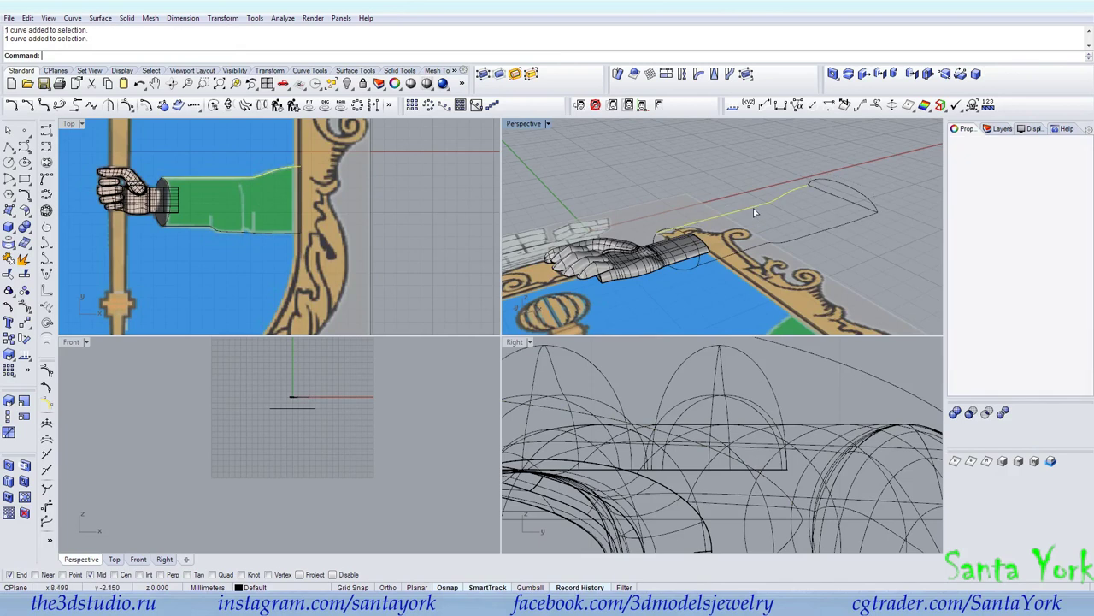
pyautogui.keyDown('shift'); pyautogui.click(768, 243); pyautogui.keyUp('shift')
pyautogui.keyDown('shift'); pyautogui.click(700, 256); pyautogui.keyUp('shift')
pyautogui.keyDown('shift'); pyautogui.click(825, 180); pyautogui.keyUp('shift')
pyautogui.click(100, 17)
pyautogui.click(113, 65)
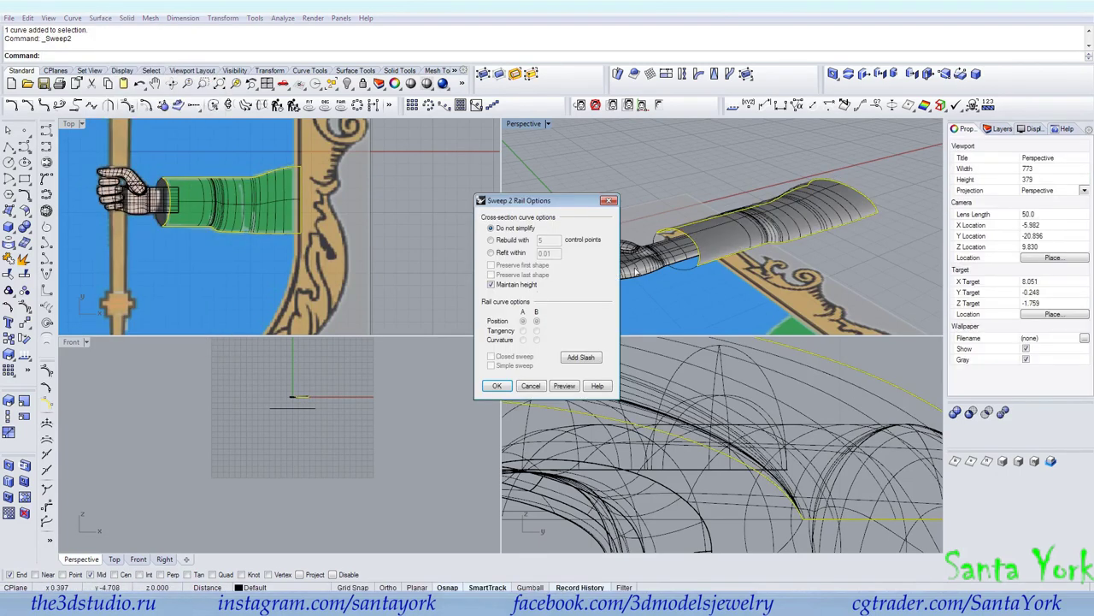
pyautogui.click(499, 386)
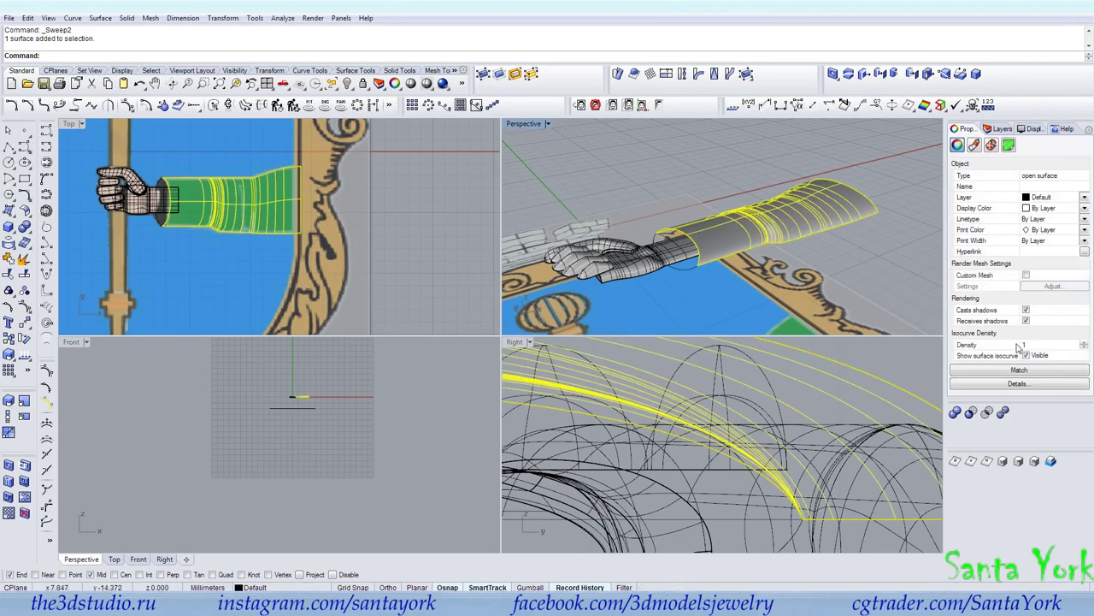
pyautogui.click(1026, 355)
pyautogui.click(889, 273)
pyautogui.moveTo(859, 265); pyautogui.dragTo(739, 221, button='right')
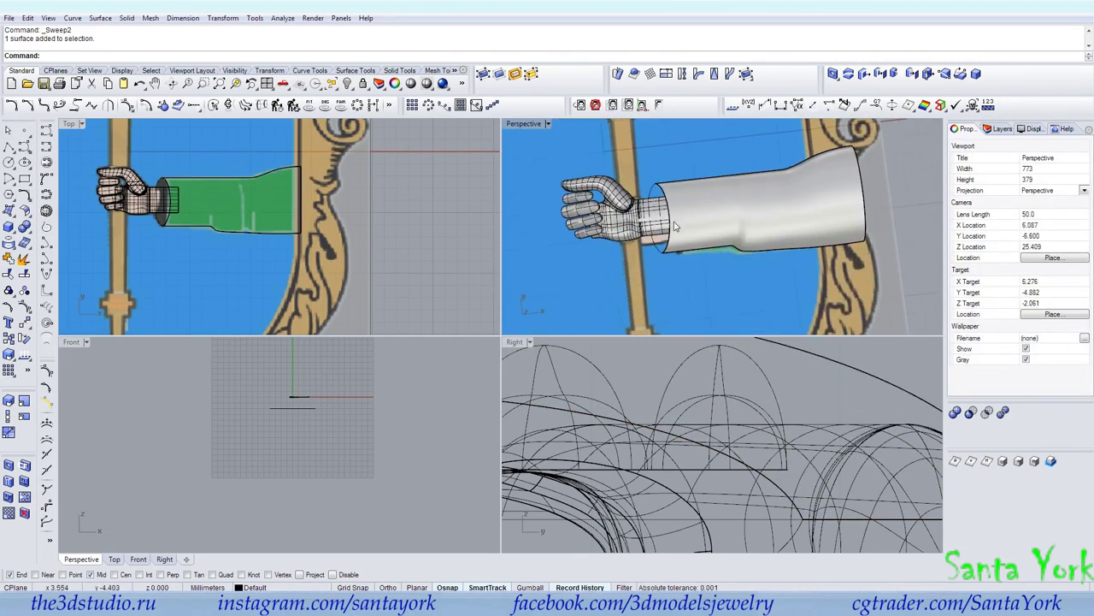
# Step: Try closing the cuff opening with a planar surface from its two curves, and delete that surface
pyautogui.scroll(5, 675, 226)
pyautogui.click(647, 272)
pyautogui.click(686, 293)
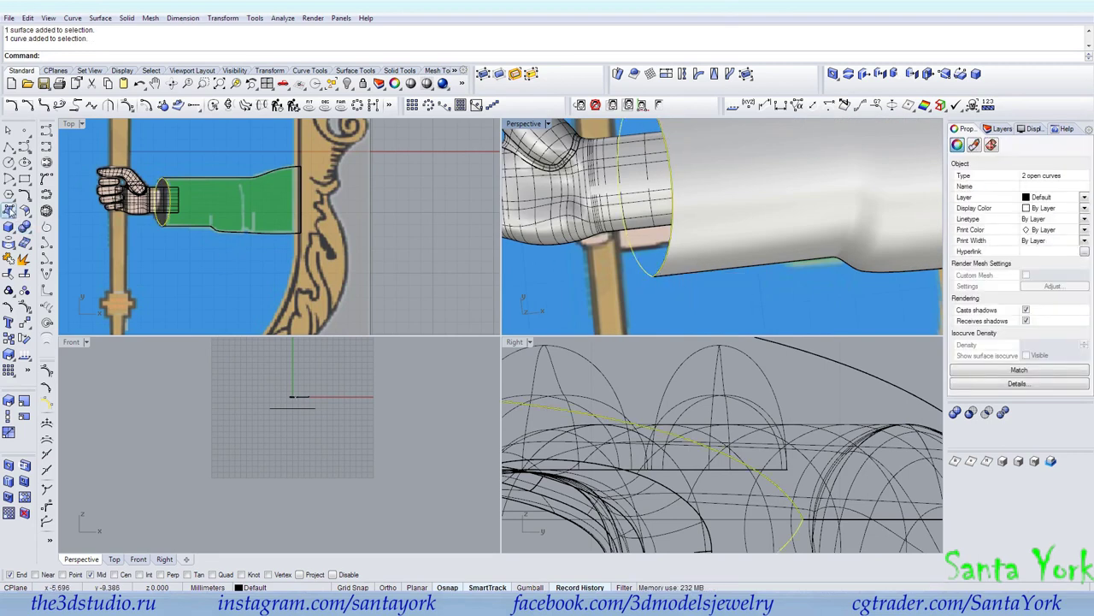
pyautogui.click(9, 210)
pyautogui.scroll(-4, 681, 203)
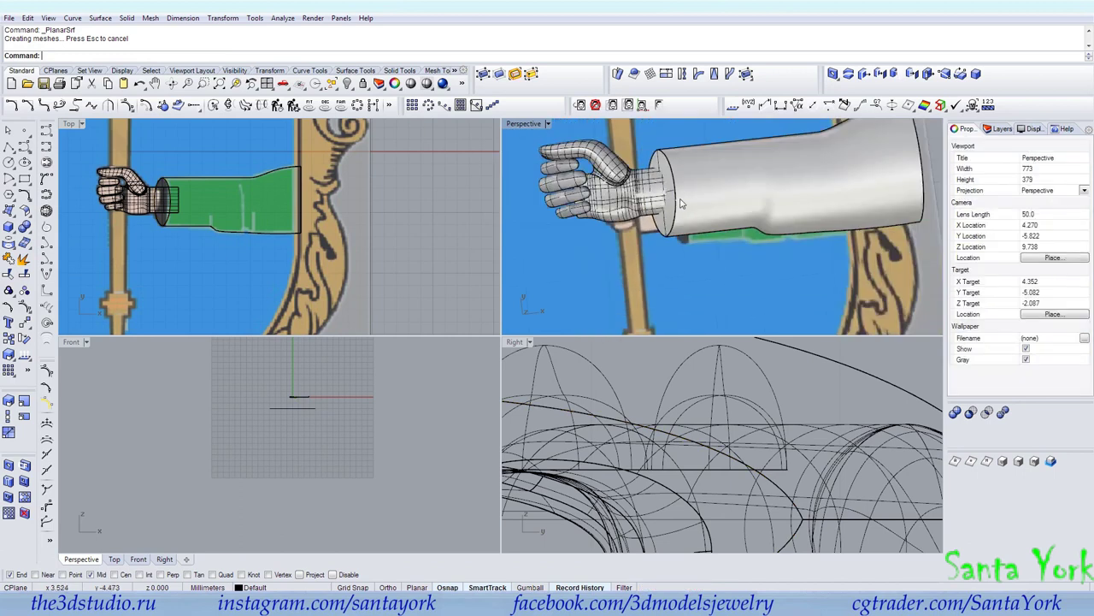
pyautogui.scroll(5, 681, 202)
pyautogui.click(676, 200)
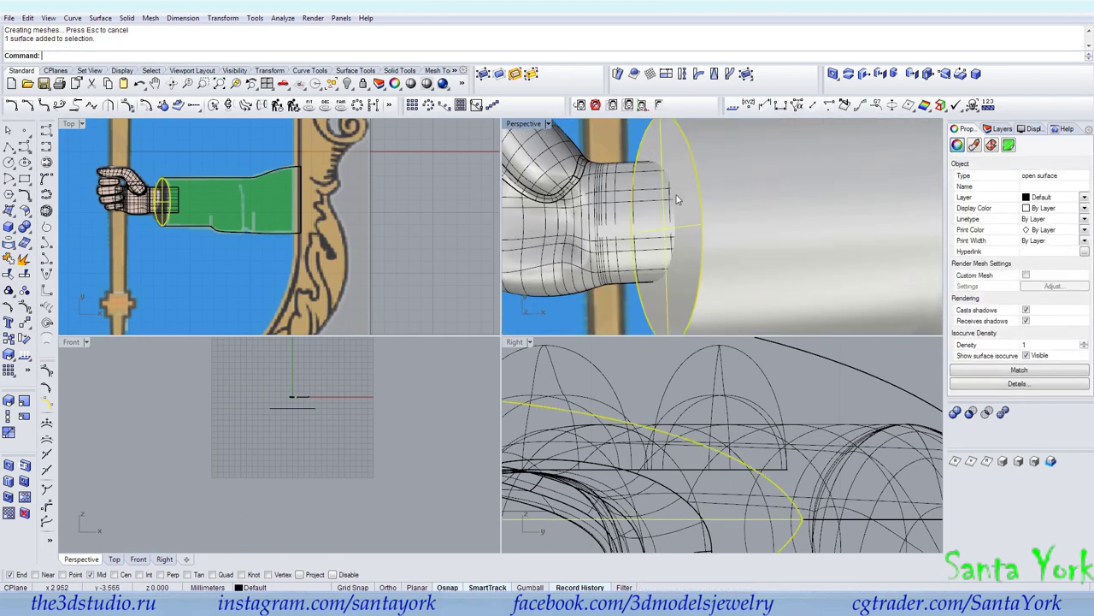
pyautogui.scroll(-5, 677, 200)
pyautogui.press('Delete')
# Step: Draw an interpolated curve between the midpoints of the two cuff curves, about 1.68 mm long
pyautogui.click(8, 147)
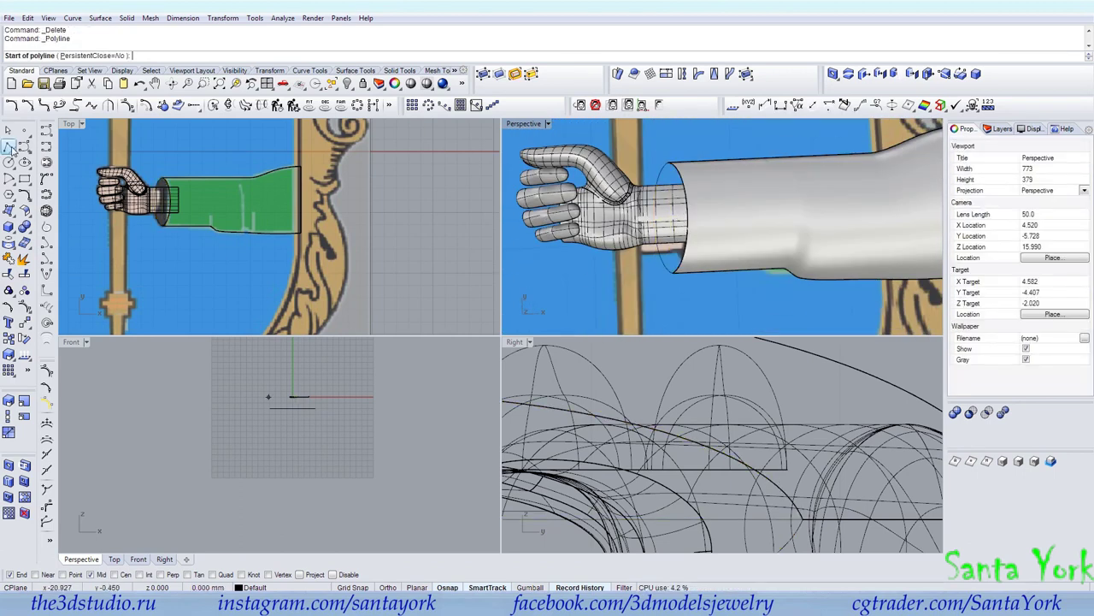
pyautogui.click(46, 148)
pyautogui.click(658, 215)
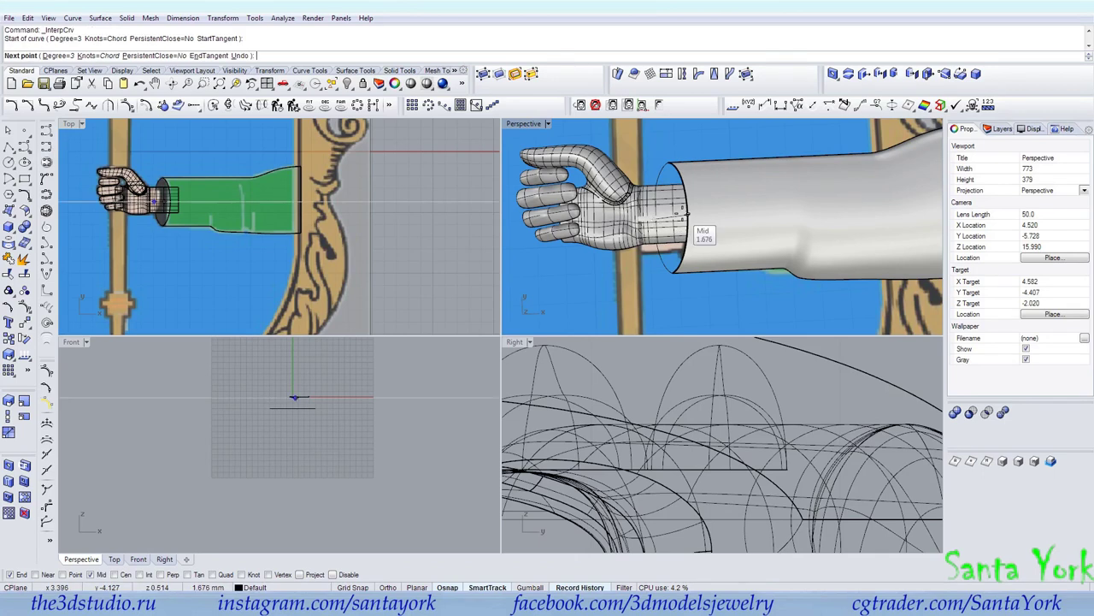
pyautogui.click(686, 214)
pyautogui.rightClick(686, 214)
pyautogui.click(679, 219)
pyautogui.click(678, 216)
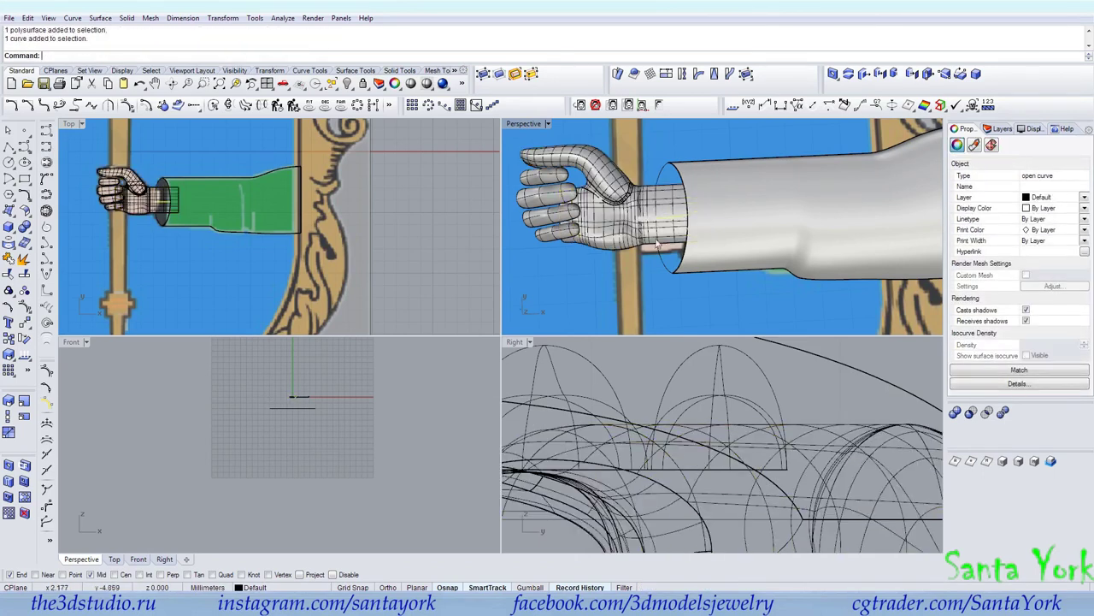
# Step: Show the cross curve's control points and pull its two inner points outward in the Front view to bow it into the sleeve
pyautogui.scroll(6, 299, 400)
pyautogui.click(24, 306)
pyautogui.click(256, 442)
pyautogui.click(278, 470)
pyautogui.keyDown('shift'); pyautogui.click(299, 409); pyautogui.keyUp('shift')
pyautogui.moveTo(300, 413); pyautogui.dragTo(340, 407)
pyautogui.click(298, 441)
pyautogui.moveTo(300, 443); pyautogui.dragTo(295, 475)
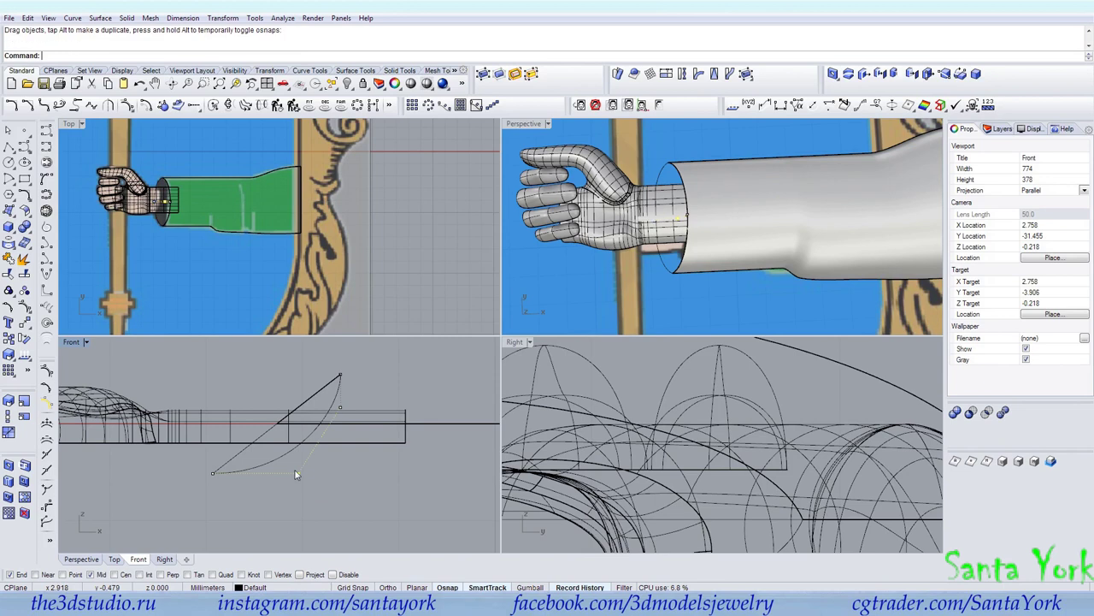
# Step: Create a two-rail sweep between the two cuff curves using the bowed curve as cross-section and points at both tips, without simplifying
pyautogui.click(668, 267)
pyautogui.keyDown('shift'); pyautogui.click(682, 267); pyautogui.keyUp('shift')
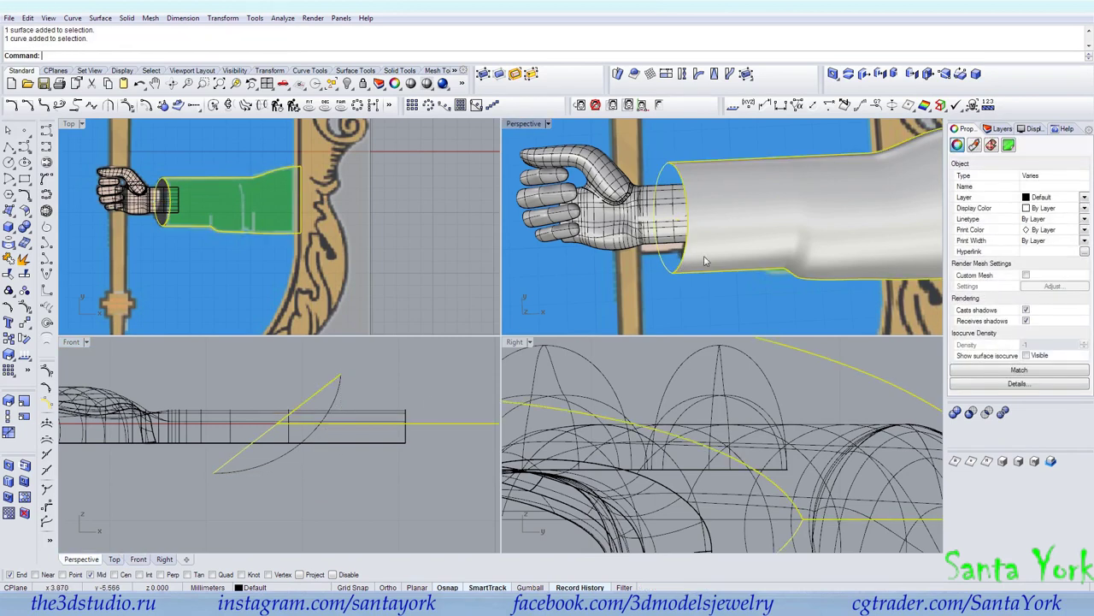
pyautogui.keyDown('ctrl'); pyautogui.click(705, 261); pyautogui.keyUp('ctrl')
pyautogui.click(99, 18)
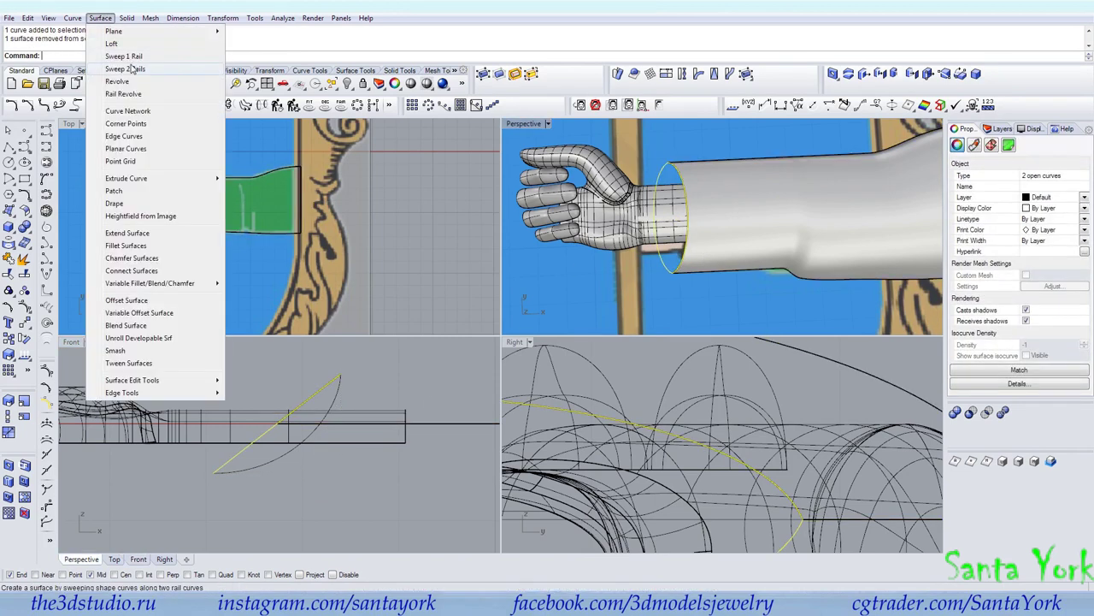
pyautogui.click(111, 69)
pyautogui.click(108, 56)
pyautogui.click(673, 276)
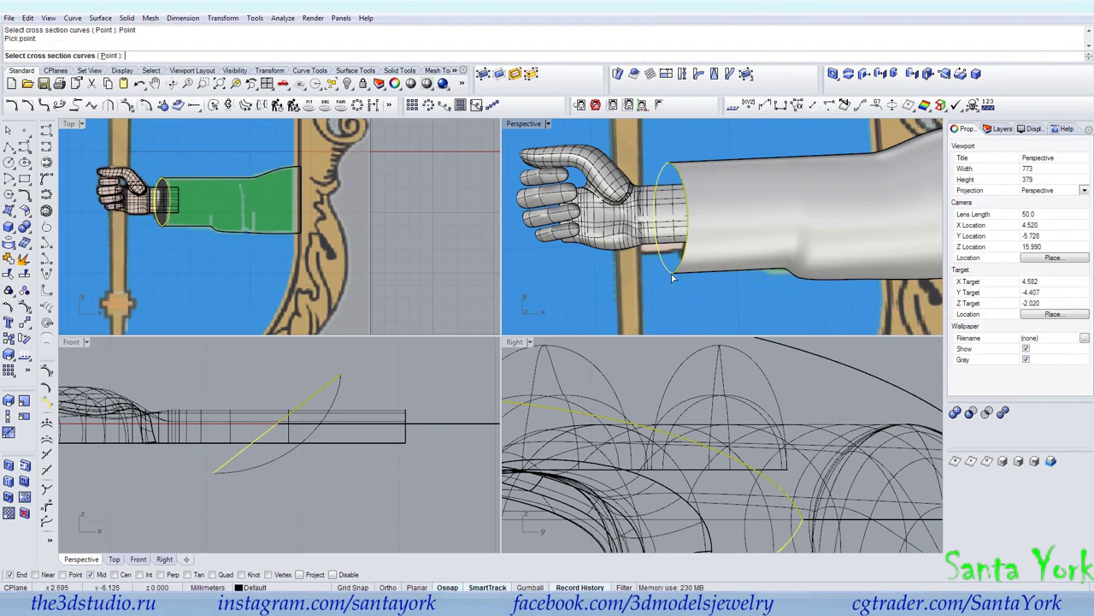
pyautogui.click(683, 221)
pyautogui.click(189, 55)
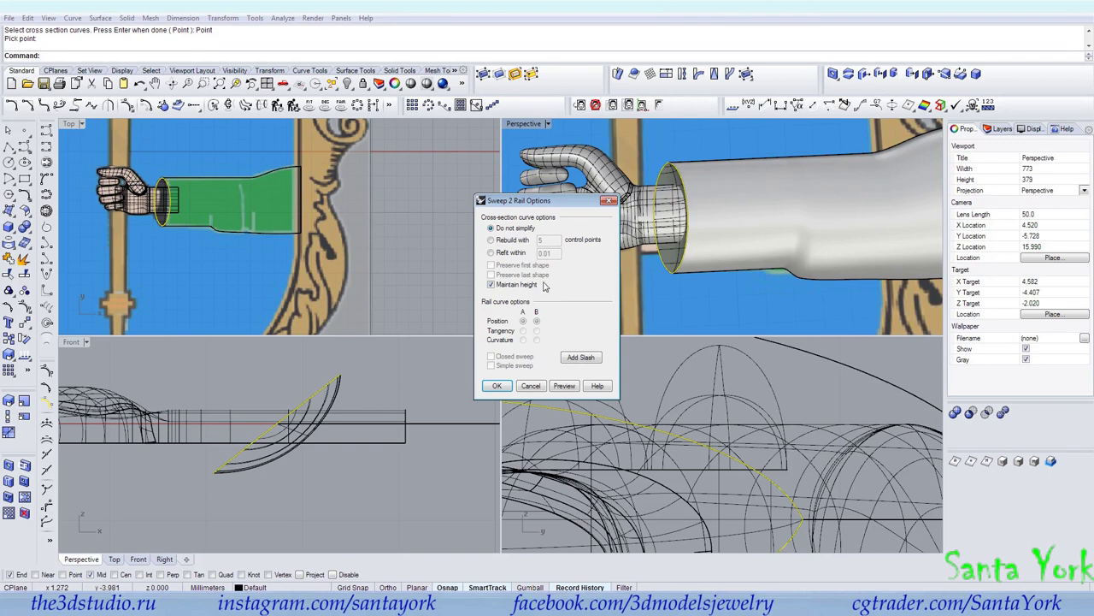
pyautogui.click(501, 387)
# Step: Join the sleeve surface with the concave cuff surface into one polysurface
pyautogui.click(639, 294)
pyautogui.moveTo(669, 225)
pyautogui.mouseDown(button='right')
pyautogui.moveTo(668, 247)
pyautogui.moveTo(668, 226)
pyautogui.mouseUp(button='right')
pyautogui.click(716, 248)
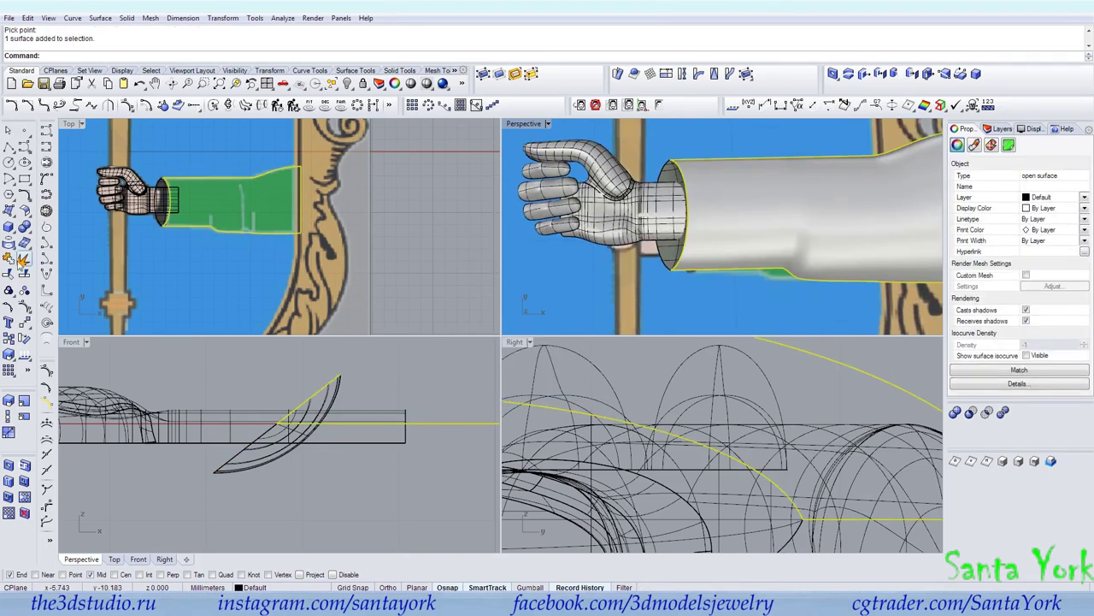
pyautogui.click(8, 258)
pyautogui.click(676, 254)
pyautogui.rightClick(675, 255)
# Step: Turn off isocurve display on the hand and hide all curves
pyautogui.click(640, 279)
pyautogui.click(657, 217)
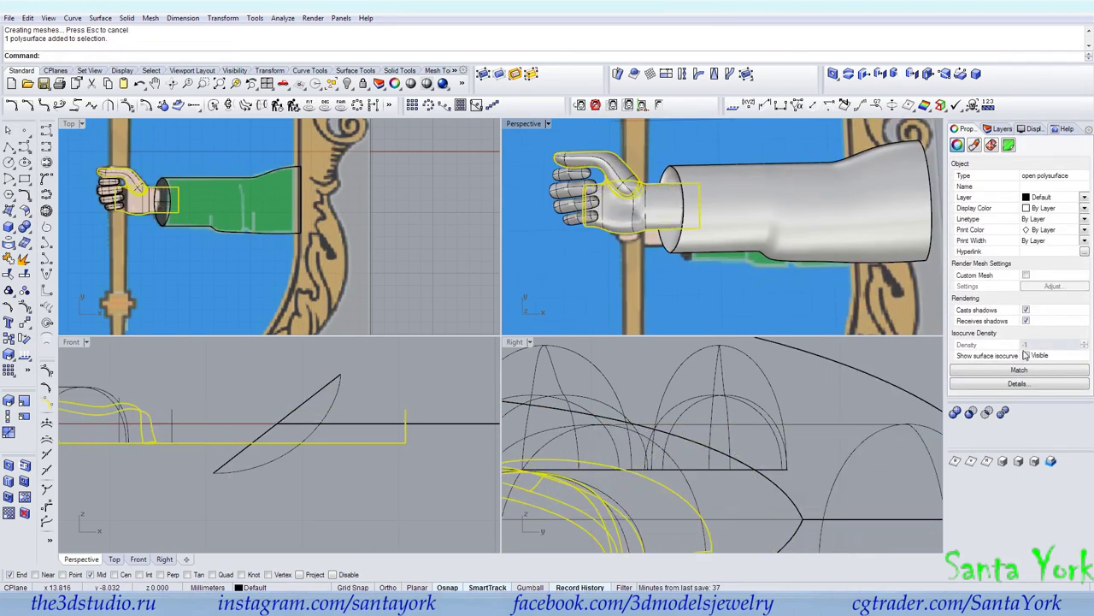
pyautogui.scroll(-8, 804, 188)
pyautogui.moveTo(767, 206); pyautogui.dragTo(772, 225, button='right')
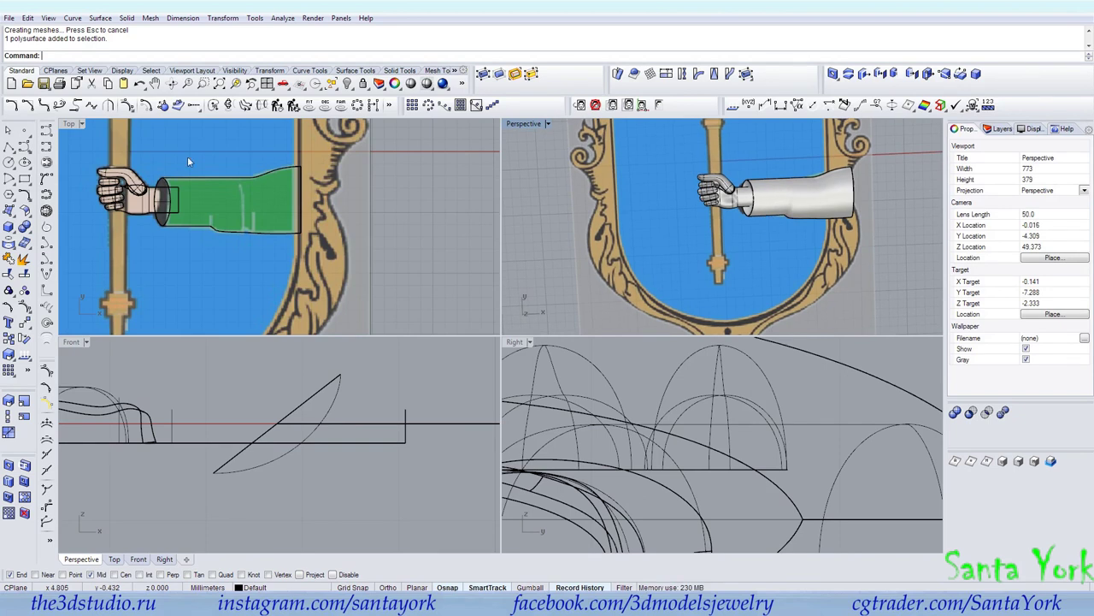
pyautogui.scroll(-5, 814, 251)
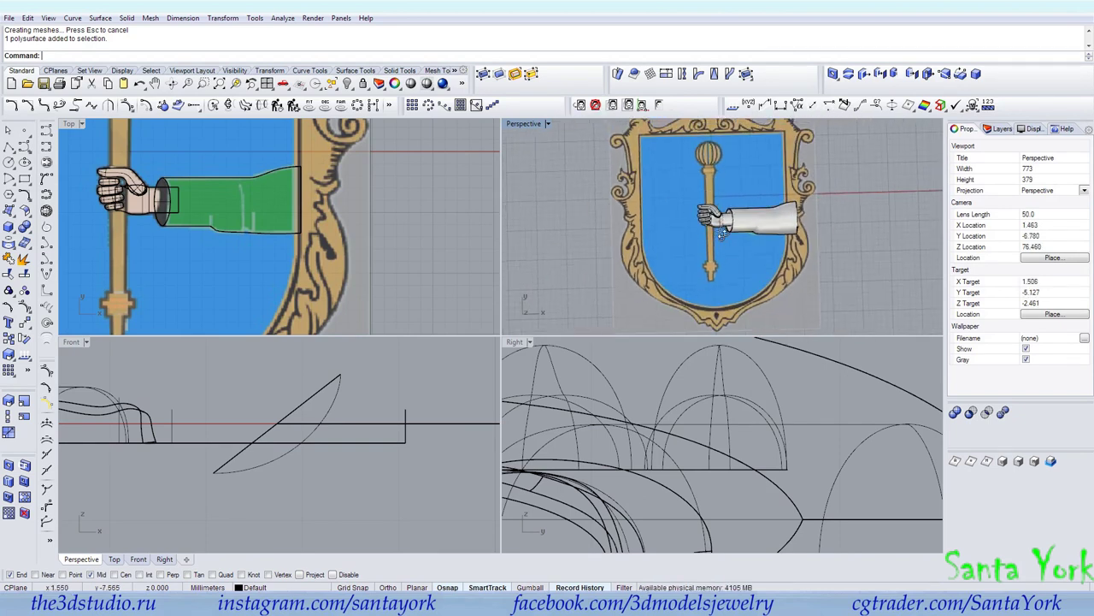
pyautogui.click(335, 87)
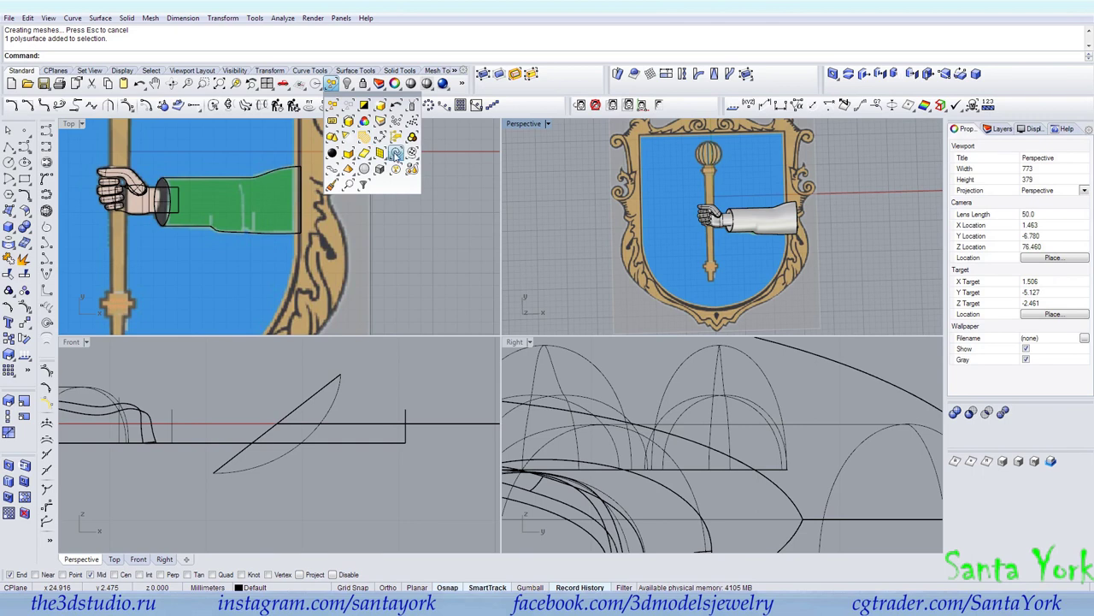
pyautogui.click(395, 153)
pyautogui.click(348, 83)
pyautogui.scroll(4, 737, 227)
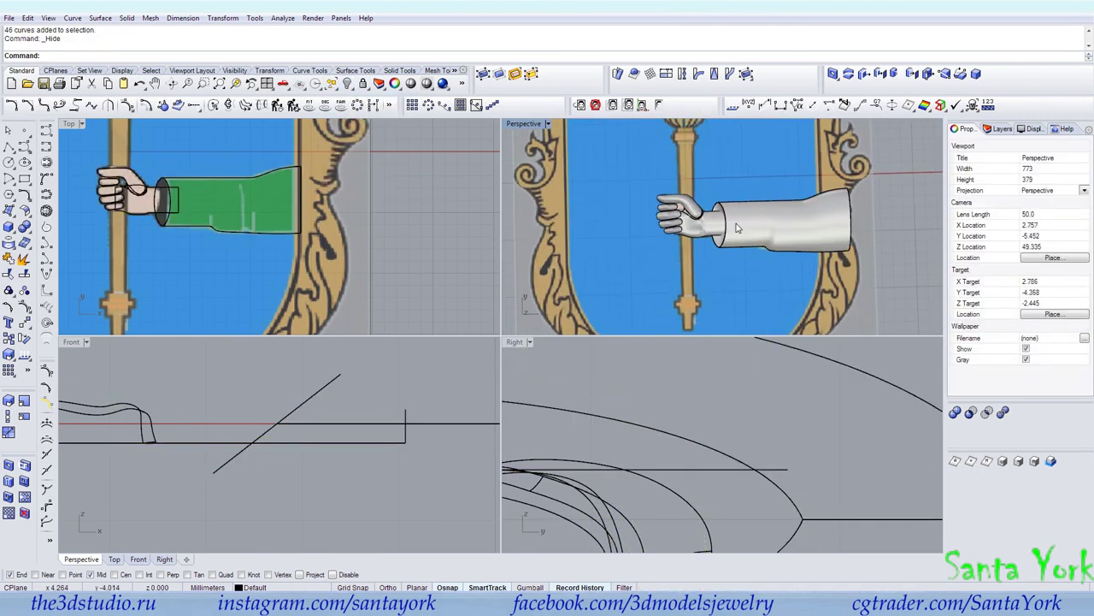
# Step: Switch the Perspective view to Rendered display and examine the arm against the coat-of-arms image
pyautogui.click(524, 125)
pyautogui.click(534, 182)
pyautogui.scroll(-4, 738, 239)
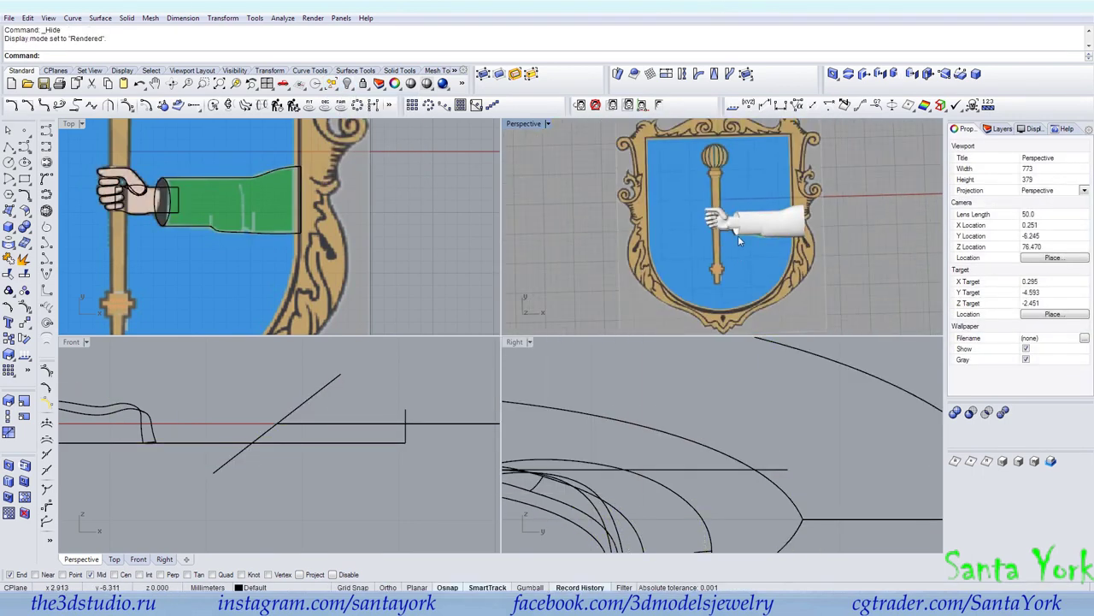
pyautogui.scroll(5, 737, 235)
pyautogui.scroll(-3, 712, 245)
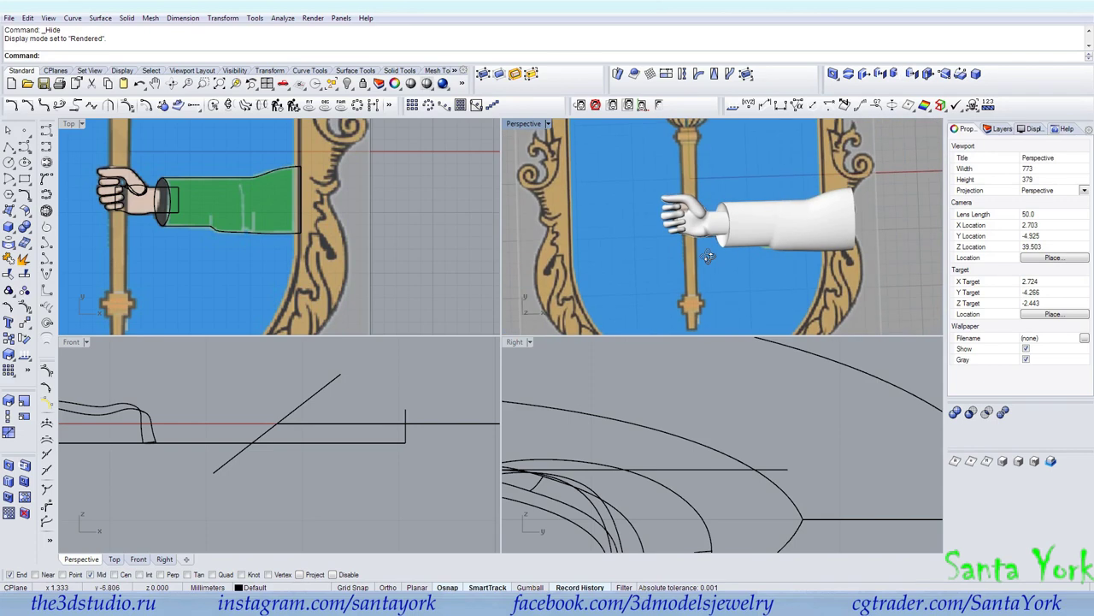
pyautogui.scroll(-5, 702, 240)
pyautogui.scroll(2, 701, 236)
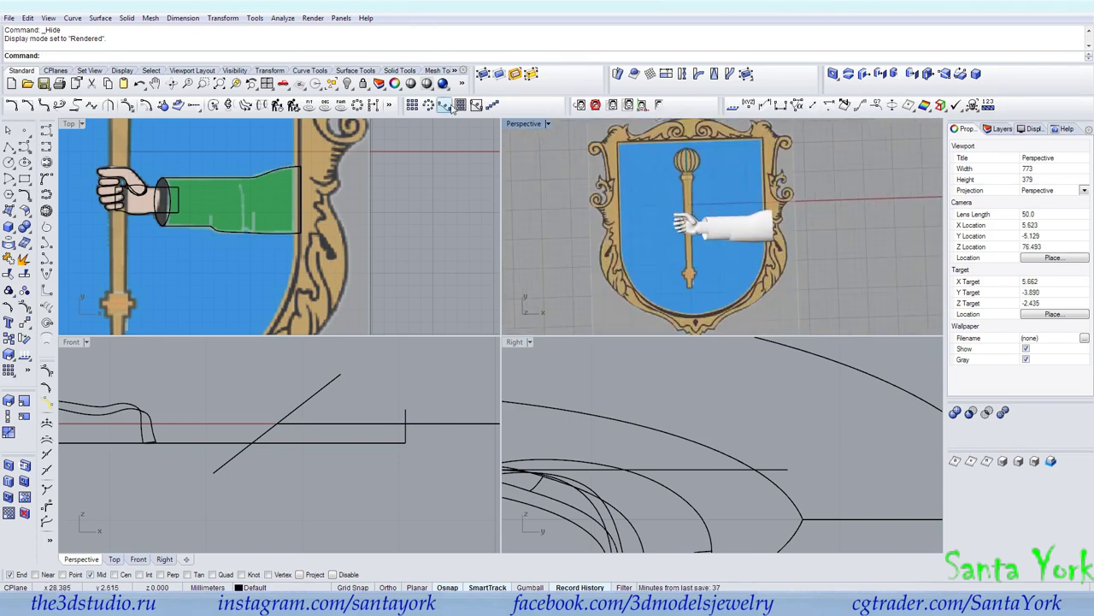
# Step: Undo hiding the curves, select all arm objects, and show the hidden shield and ornamental frame
pyautogui.hotkey('ctrl', 'z')
pyautogui.moveTo(550, 188); pyautogui.dragTo(937, 291)
pyautogui.rightClick(346, 83)
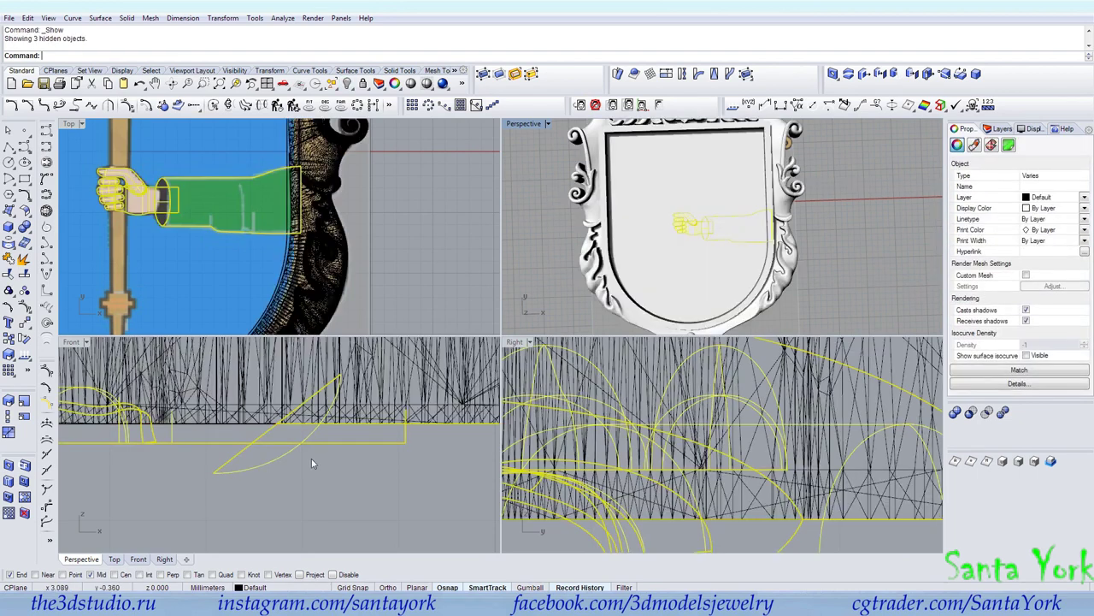
# Step: Hide the ornamental frame while leaving the shield plate out of the selection
pyautogui.scroll(-3, 312, 462)
pyautogui.keyDown('shift'); pyautogui.click(579, 170); pyautogui.keyUp('shift')
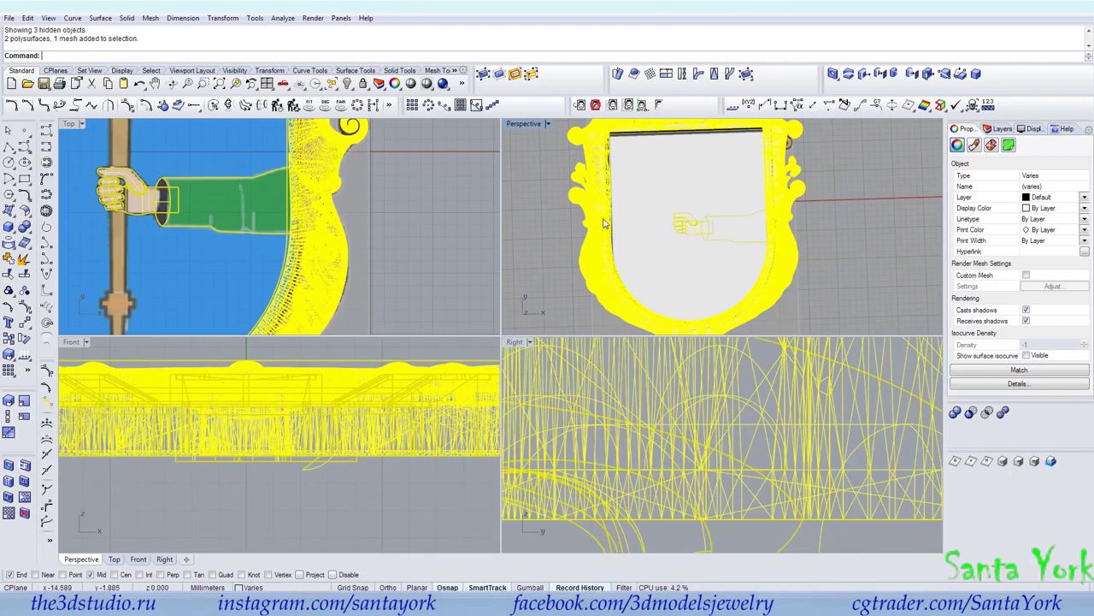
pyautogui.click(694, 194)
pyautogui.keyDown('ctrl'); pyautogui.click(695, 193); pyautogui.keyUp('ctrl')
pyautogui.click(347, 84)
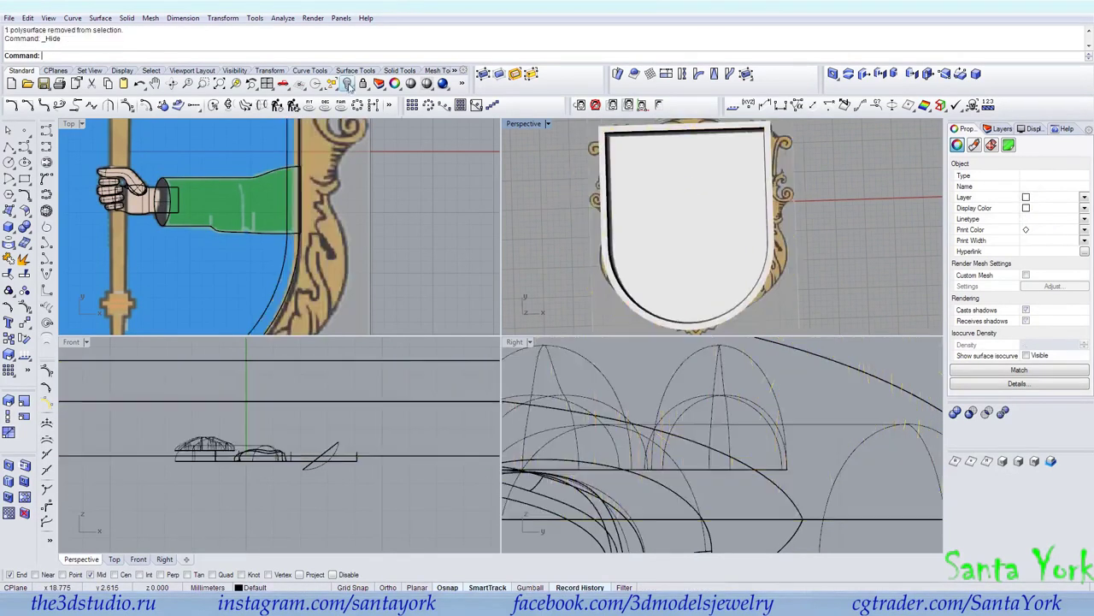
# Step: Select all hand and sleeve objects in the Top view and turn on their isocurve display
pyautogui.scroll(-3, 370, 245)
pyautogui.moveTo(182, 248); pyautogui.dragTo(477, 193)
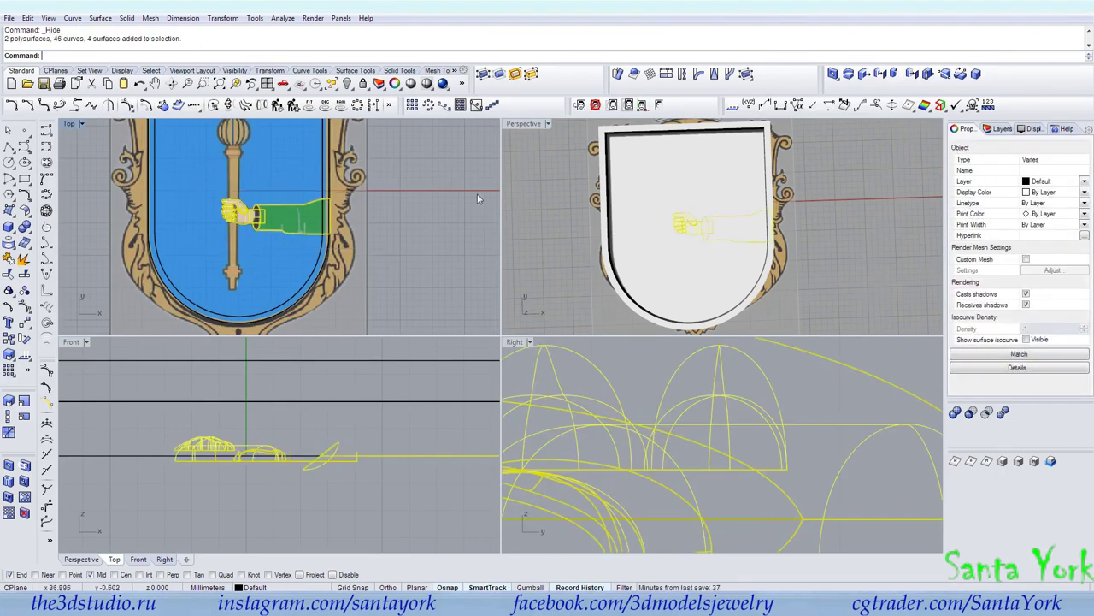
pyautogui.click(1027, 356)
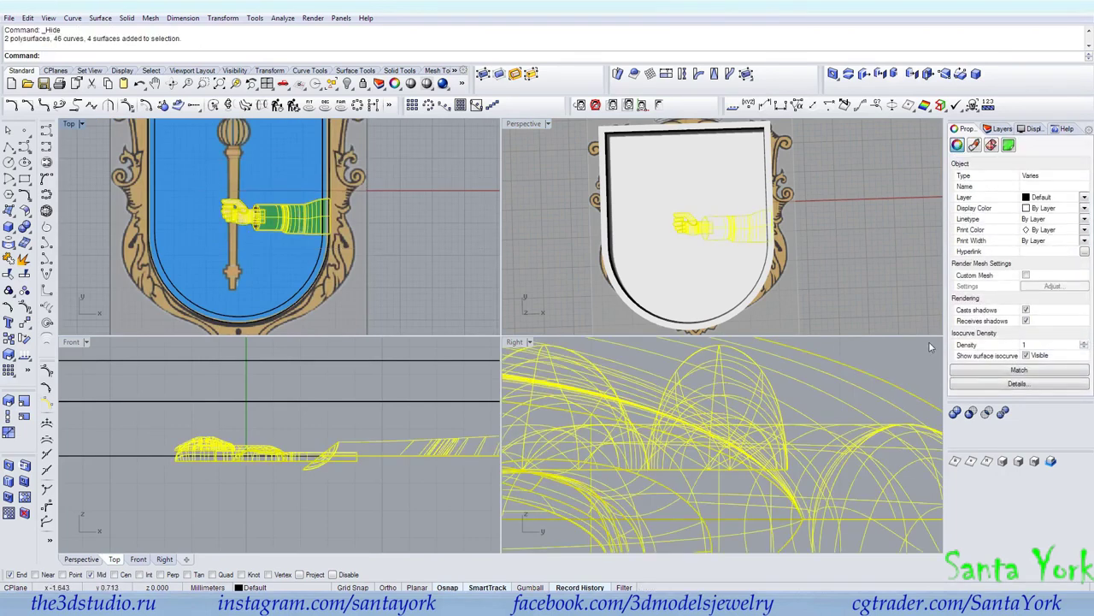
# Step: Raise the selected hand and sleeve objects vertically by 2.5 mm in the Front view to bring them above the shield's recess
pyautogui.moveTo(438, 445); pyautogui.dragTo(307, 457, button='right')
pyautogui.scroll(-4, 306, 457)
pyautogui.scroll(2, 400, 460)
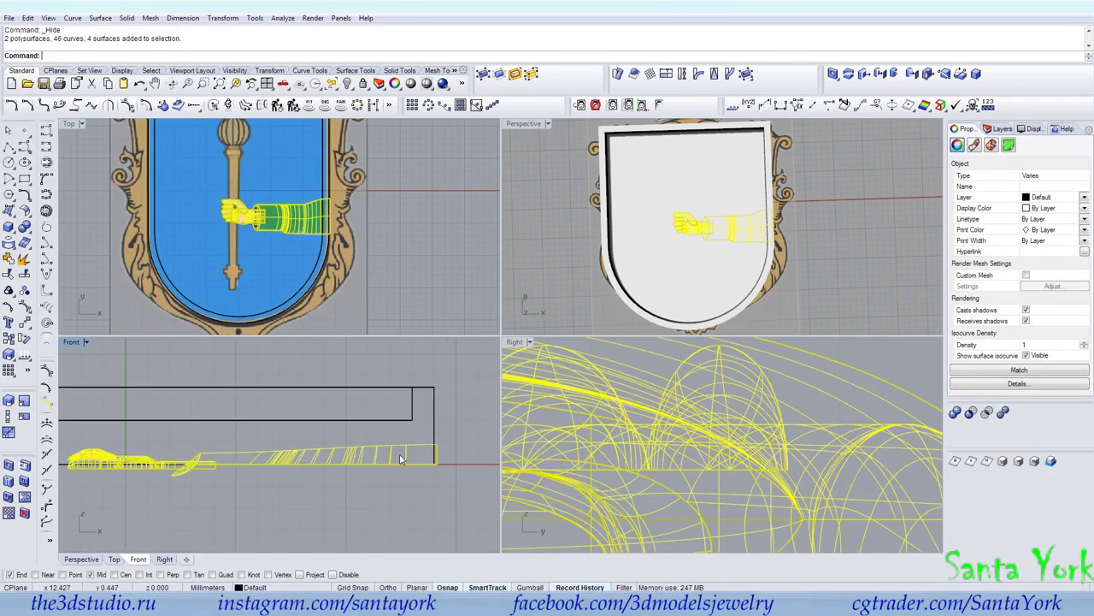
pyautogui.moveTo(388, 459); pyautogui.dragTo(399, 393)
pyautogui.write('.5')
pyautogui.press('Return')
pyautogui.press('Escape')
pyautogui.scroll(10, 785, 213)
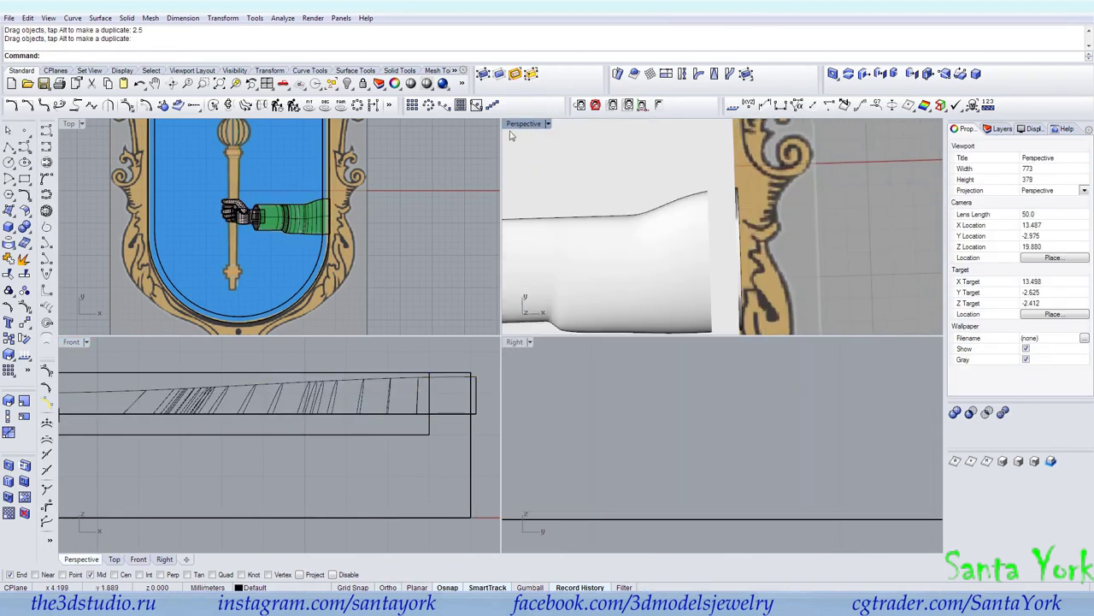
# Step: Show the hidden ornamental frame and examine where the sleeve end meets its inner edge
pyautogui.rightClick(349, 83)
pyautogui.scroll(-6, 684, 209)
pyautogui.moveTo(681, 221); pyautogui.dragTo(658, 191, button='right')
pyautogui.scroll(5, 328, 214)
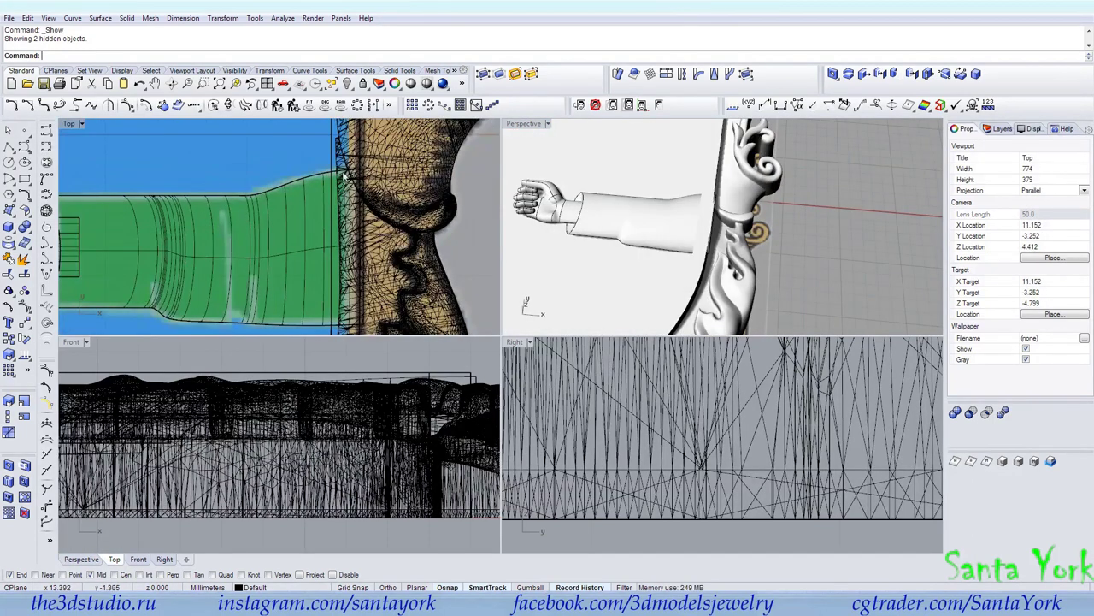
# Step: Draw a vertical guide line across the sleeve's frame end in the Top view, and hide the ornamental frame and shield plate
pyautogui.click(746, 182)
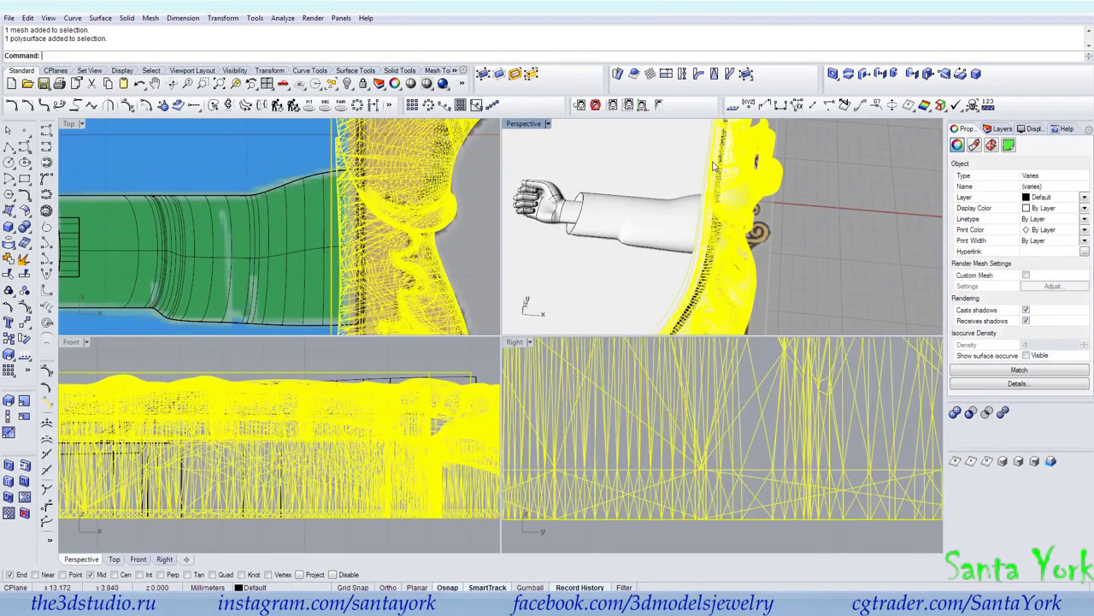
pyautogui.click(8, 147)
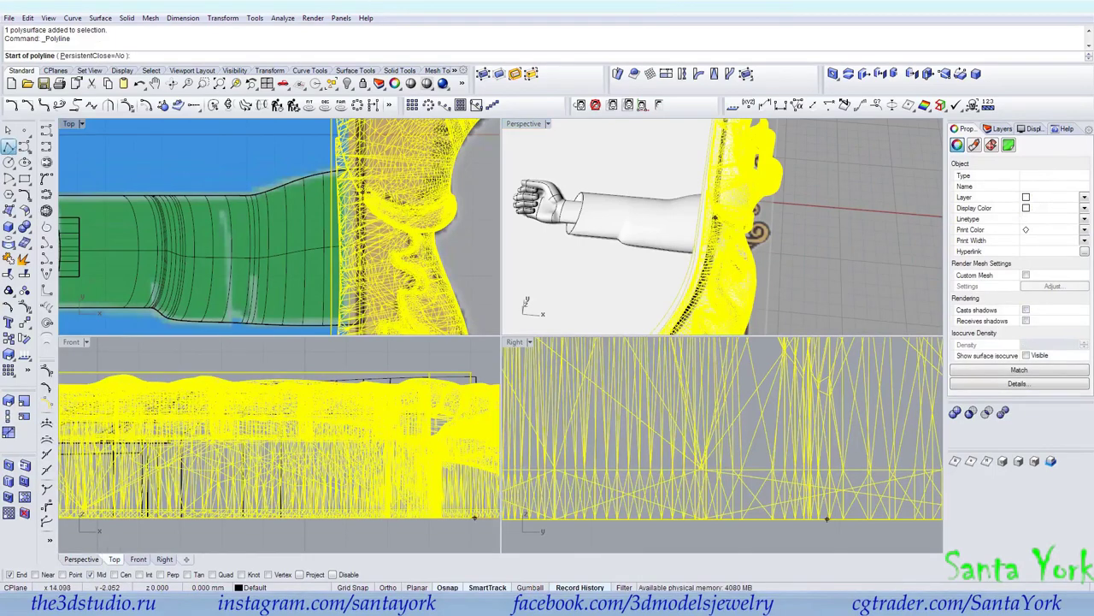
pyautogui.click(345, 150)
pyautogui.scroll(-3, 345, 151)
pyautogui.click(412, 266)
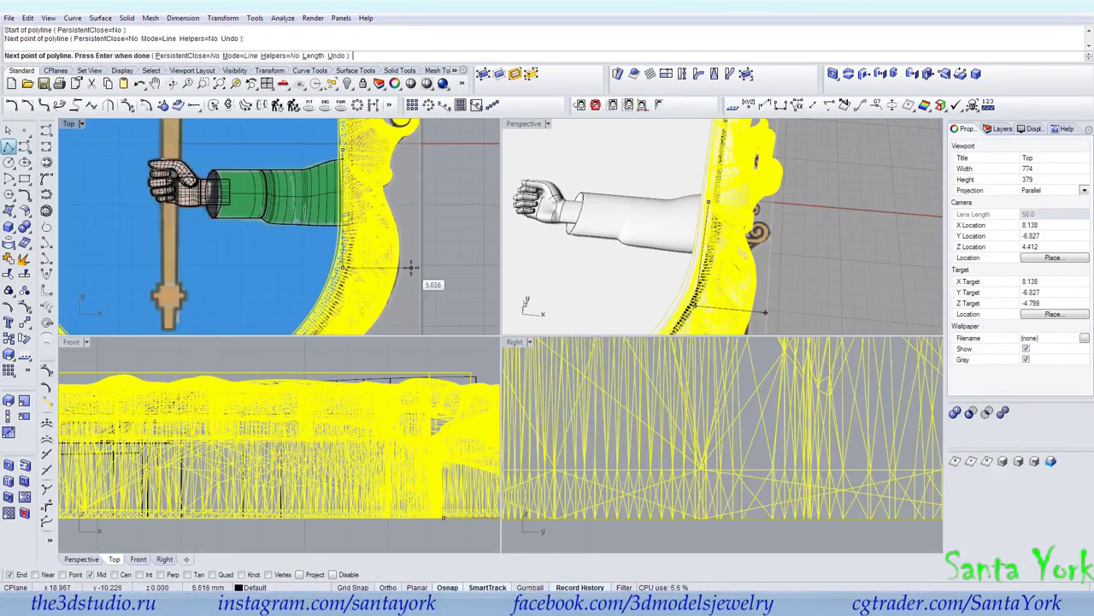
pyautogui.rightClick(412, 265)
pyautogui.click(347, 83)
pyautogui.scroll(4, 347, 176)
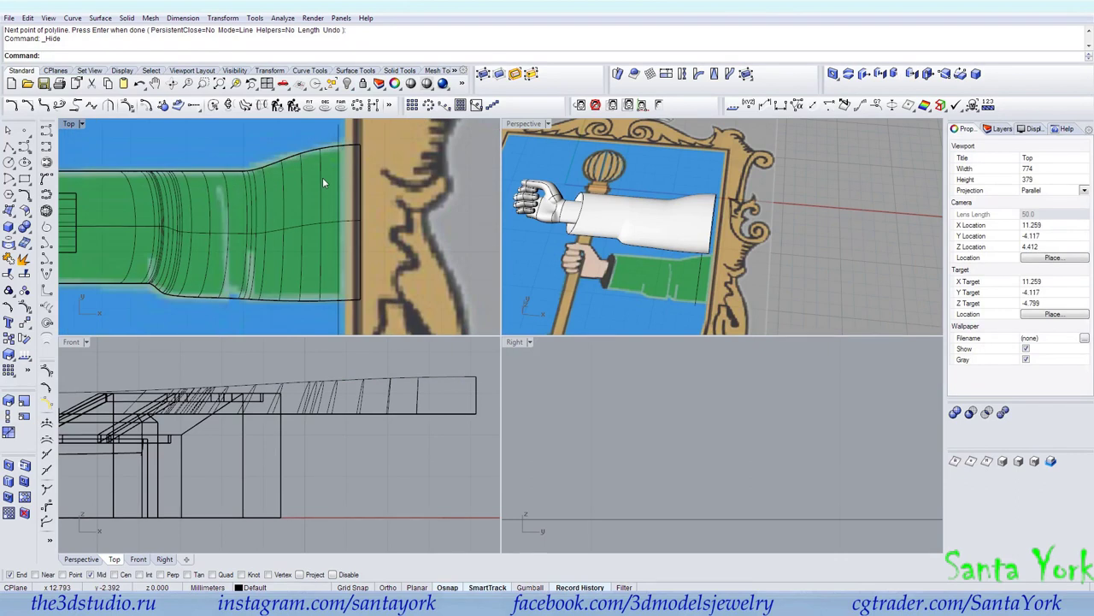
# Step: Delete the main sleeve surface and turn on the control points of its upper and lower outline curves
pyautogui.click(322, 177)
pyautogui.press('Delete')
pyautogui.click(353, 145)
pyautogui.keyDown('shift'); pyautogui.click(349, 301); pyautogui.keyUp('shift')
pyautogui.press('F10')
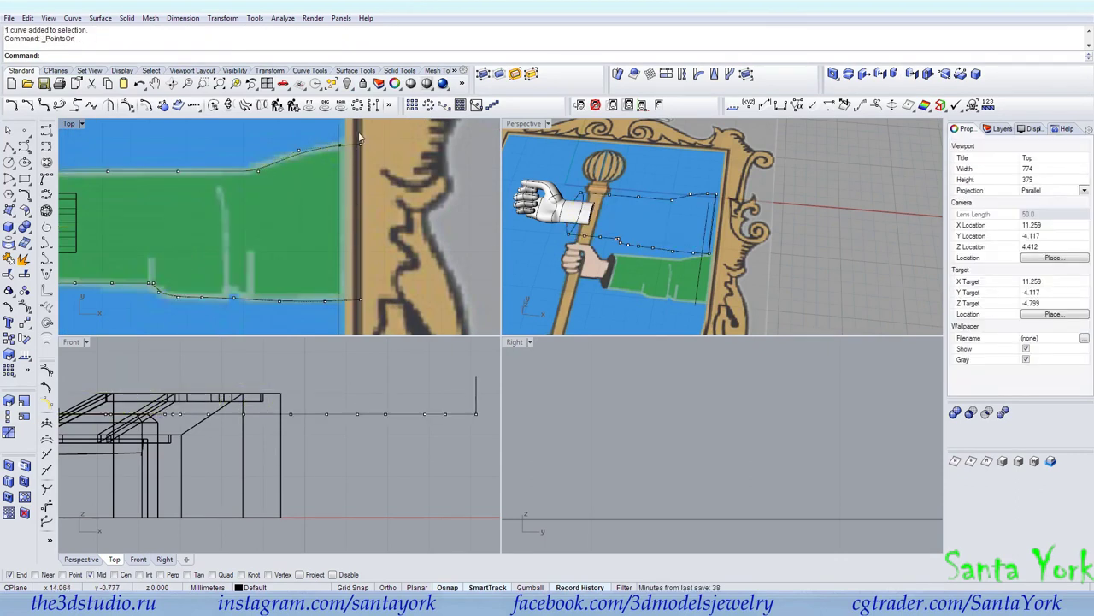
# Step: Move the outline curves' end points and the end profile back onto the guide line, and delete the guide line
pyautogui.moveTo(376, 211); pyautogui.dragTo(393, 312)
pyautogui.scroll(2, 365, 273)
pyautogui.keyDown('shift'); pyautogui.moveTo(359, 269); pyautogui.dragTo(315, 284); pyautogui.keyUp('shift')
pyautogui.scroll(-2, 346, 275)
pyautogui.scroll(5, 348, 285)
pyautogui.moveTo(316, 298); pyautogui.dragTo(332, 249, button='right')
pyautogui.click(328, 281)
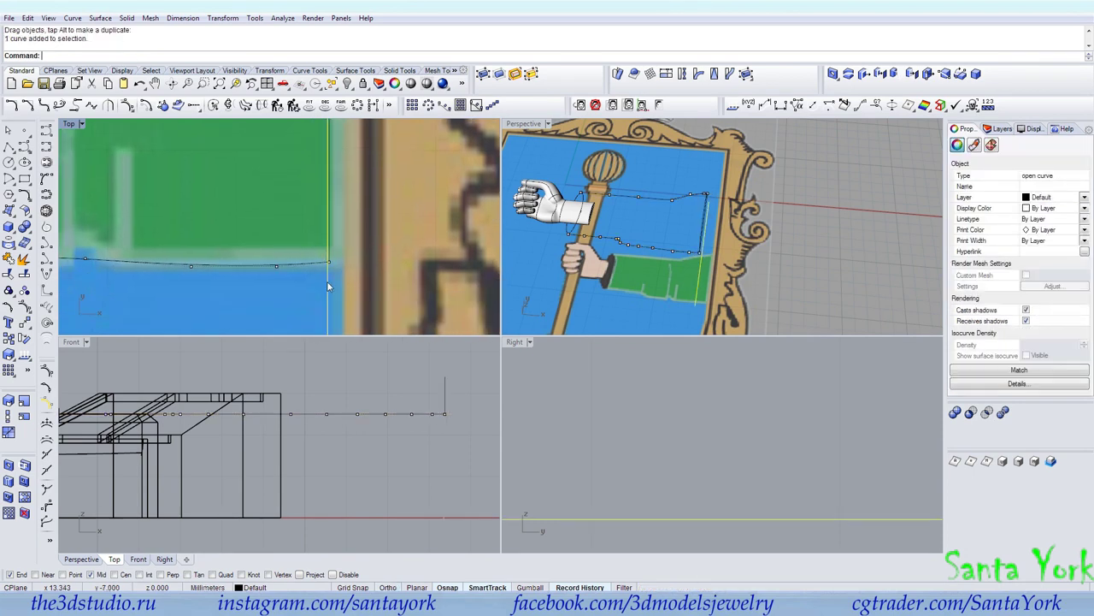
pyautogui.press('Delete')
pyautogui.scroll(-2, 362, 275)
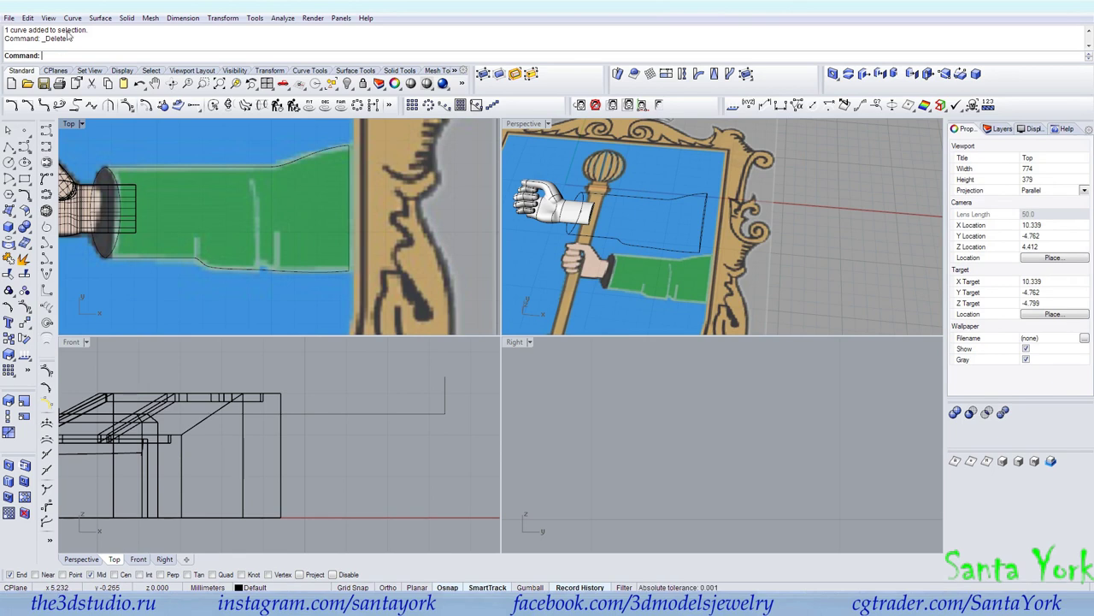
# Step: Rebuild the sleeve with Sweep 2 Rails along its upper and lower outlines, using the cuff and frame-end curves as cross sections
pyautogui.click(100, 17)
pyautogui.click(115, 68)
pyautogui.click(164, 165)
pyautogui.click(168, 260)
pyautogui.click(349, 198)
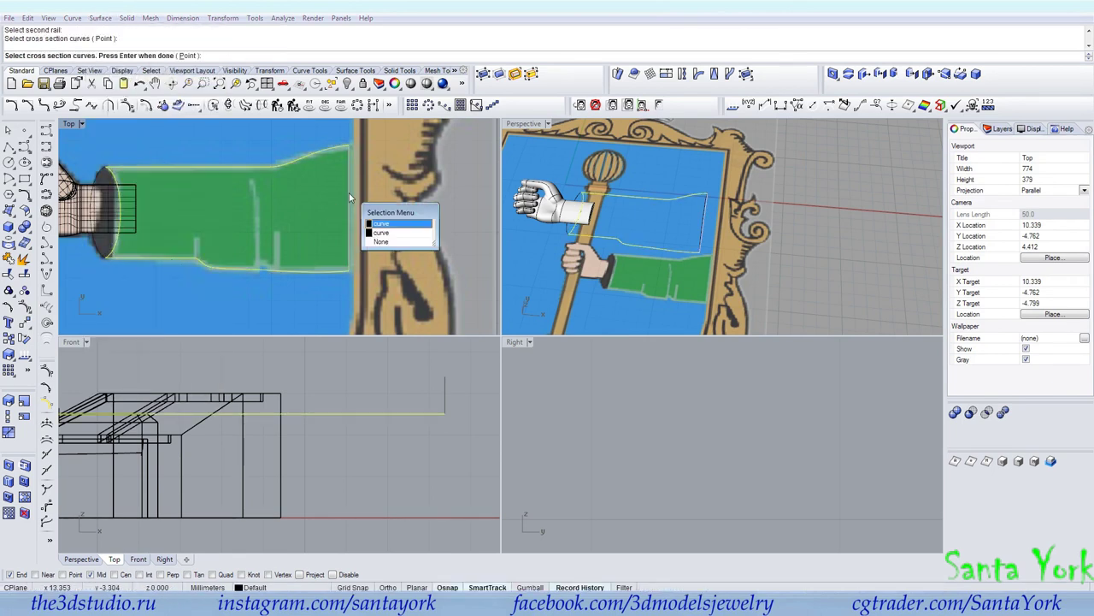
pyautogui.click(384, 233)
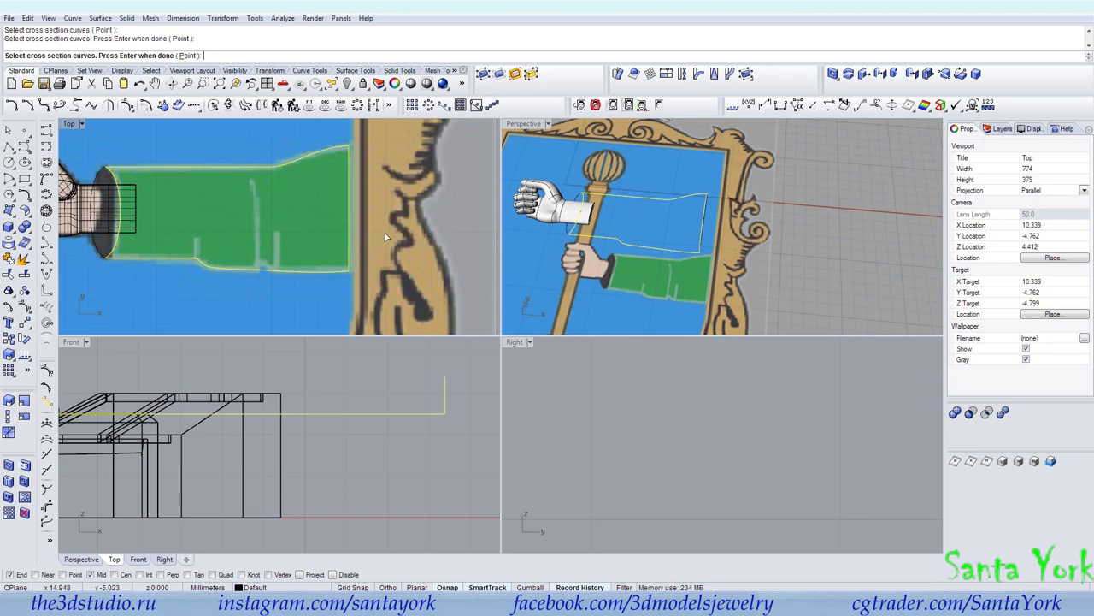
pyautogui.press('Return')
pyautogui.click(497, 387)
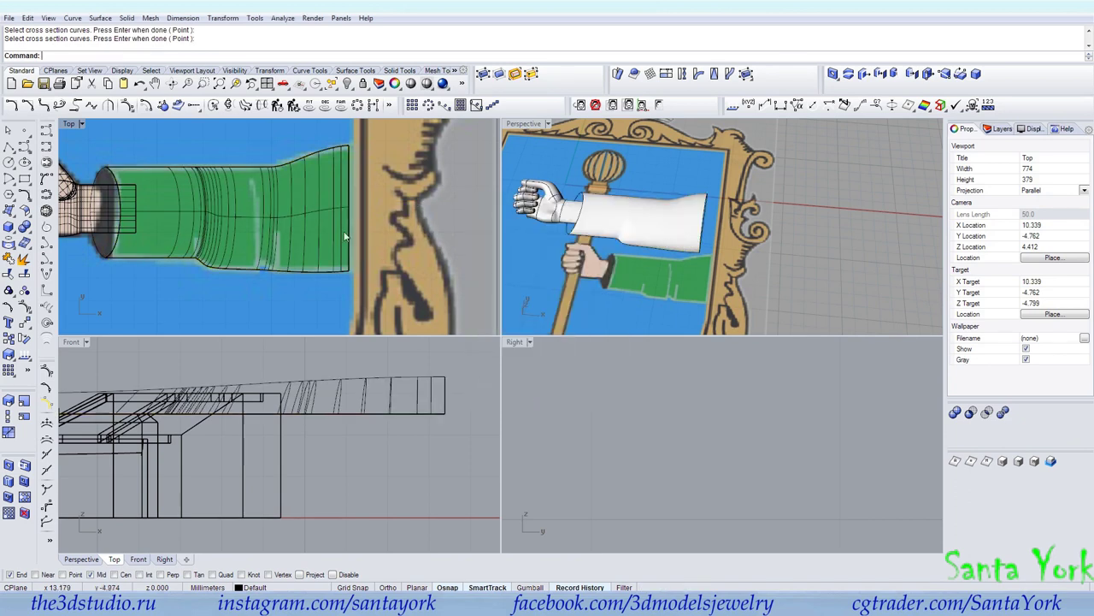
# Step: Sweep the cuff opening with Sweep 2 Rails between its two arcs, using their shared lower and upper end points as cross sections
pyautogui.rightClick(103, 241)
pyautogui.click(115, 246)
pyautogui.rightClick(98, 250)
pyautogui.click(98, 249)
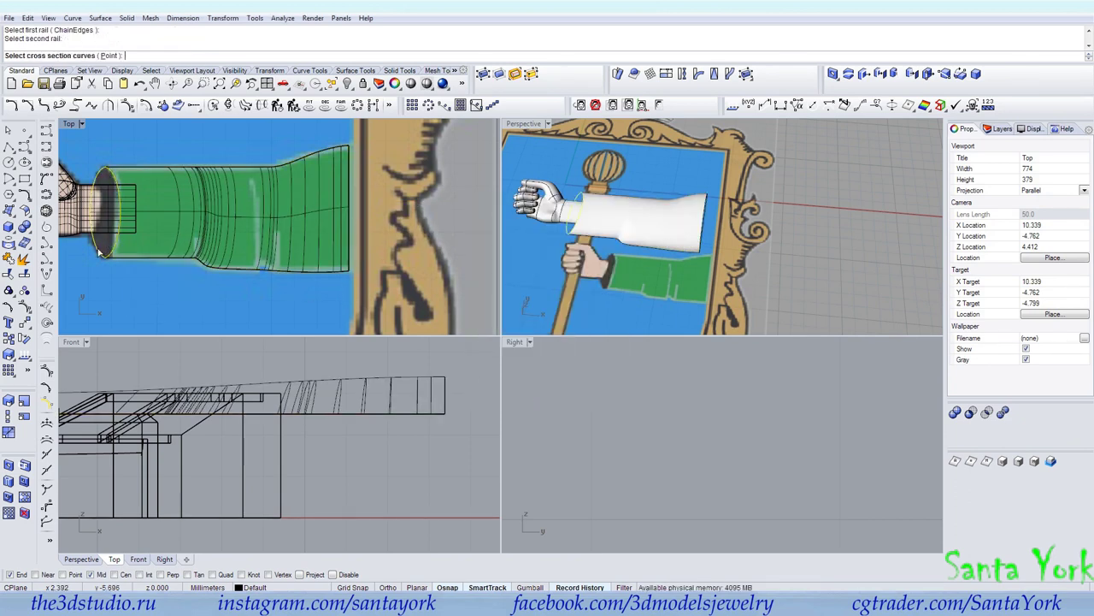
pyautogui.click(109, 56)
pyautogui.click(106, 262)
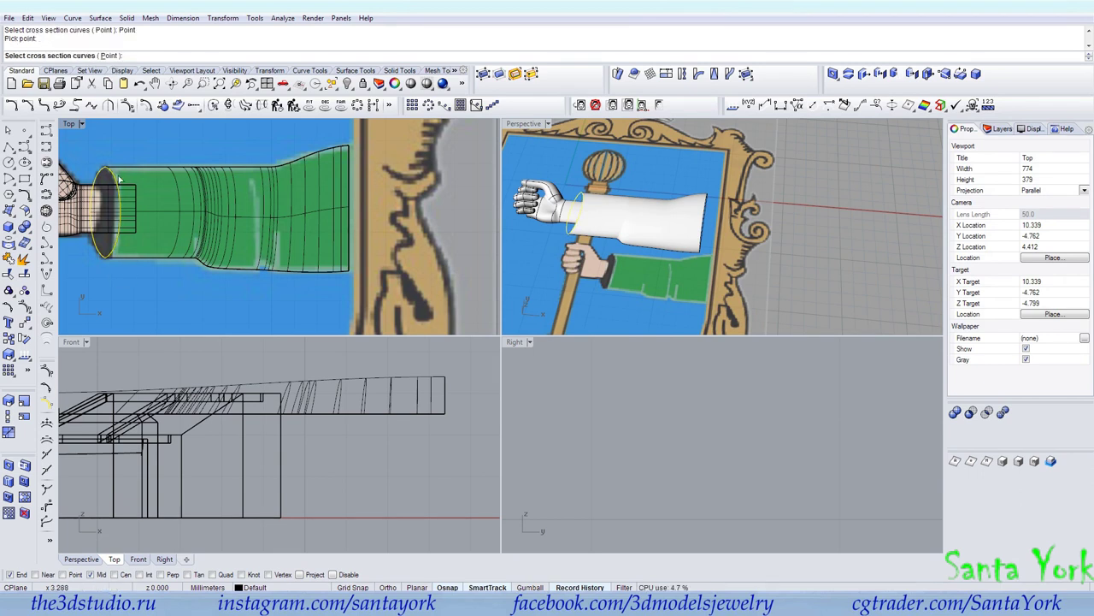
pyautogui.click(117, 214)
pyautogui.click(188, 55)
pyautogui.click(109, 170)
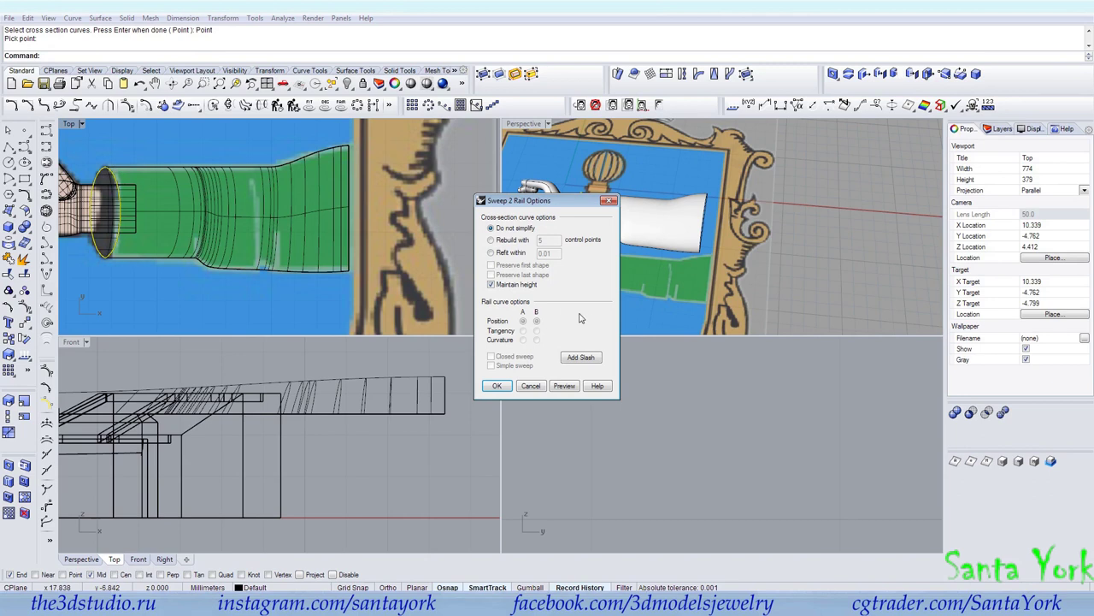
pyautogui.click(496, 386)
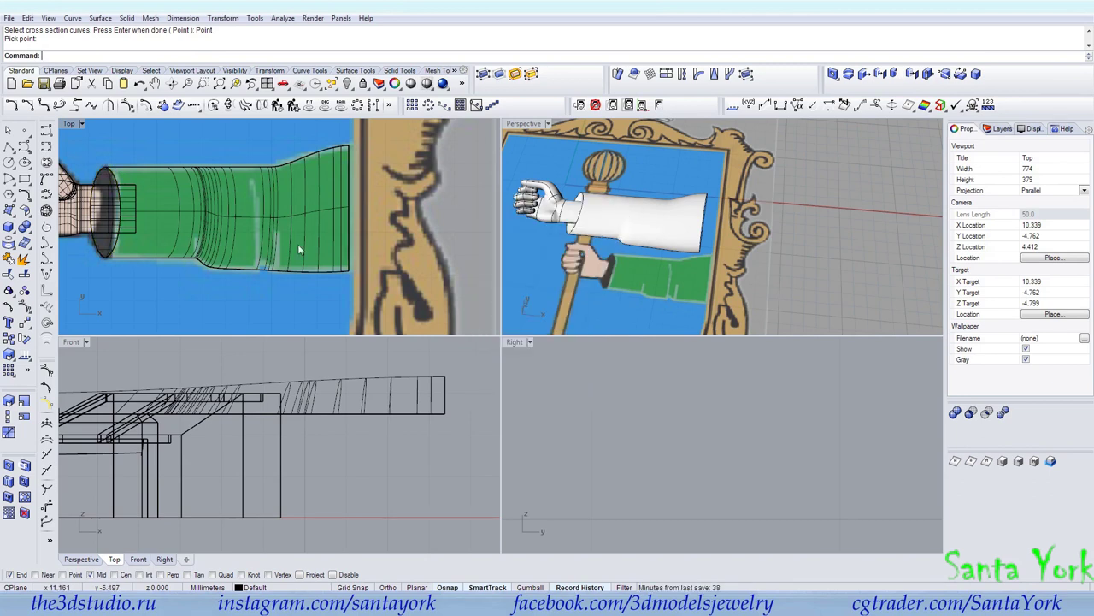
# Step: Create a surface from the curves at the sleeve's open frame end
pyautogui.moveTo(332, 300); pyautogui.dragTo(426, 137)
pyautogui.click(12, 214)
pyautogui.click(44, 216)
# Step: Join the three sleeve surfaces into one polysurface and turn off its isocurve display
pyautogui.click(23, 260)
pyautogui.press('Return')
pyautogui.click(1036, 356)
pyautogui.click(835, 272)
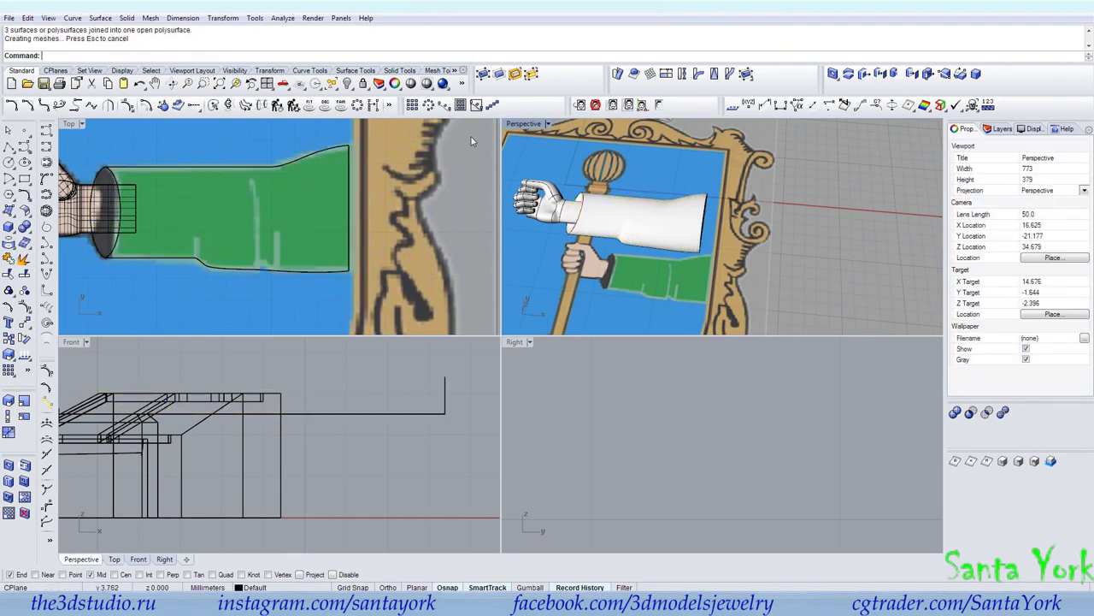
# Step: Show the hidden objects again and hide only the ornamental frame mesh, leaving the shield plate displayed
pyautogui.rightClick(348, 83)
pyautogui.scroll(-6, 789, 194)
pyautogui.moveTo(690, 191); pyautogui.dragTo(714, 230, button='right')
pyautogui.scroll(-8, 344, 409)
pyautogui.click(465, 438)
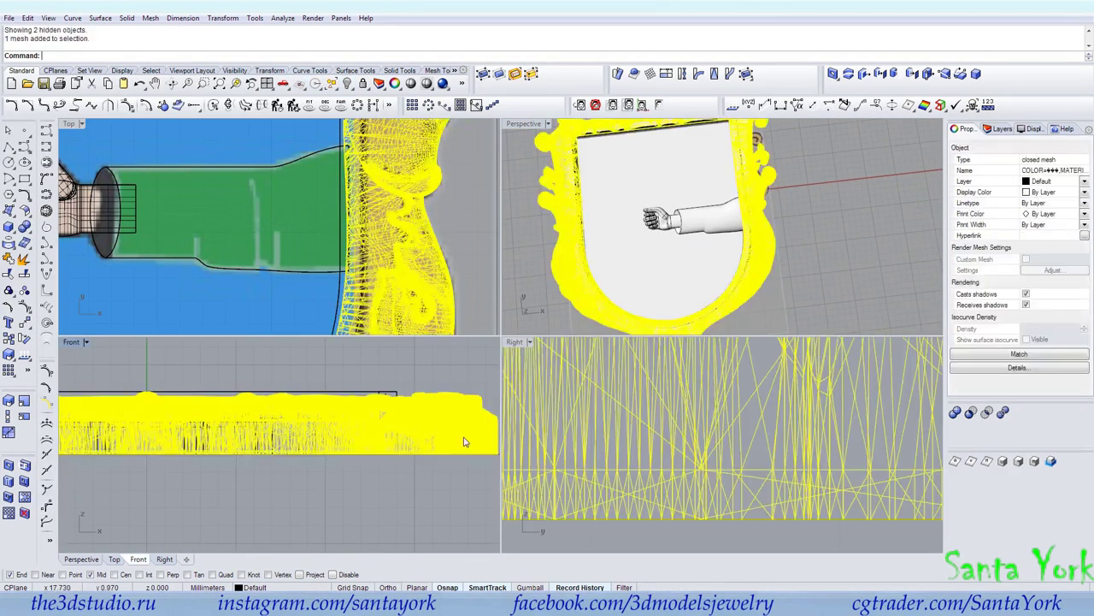
pyautogui.click(347, 83)
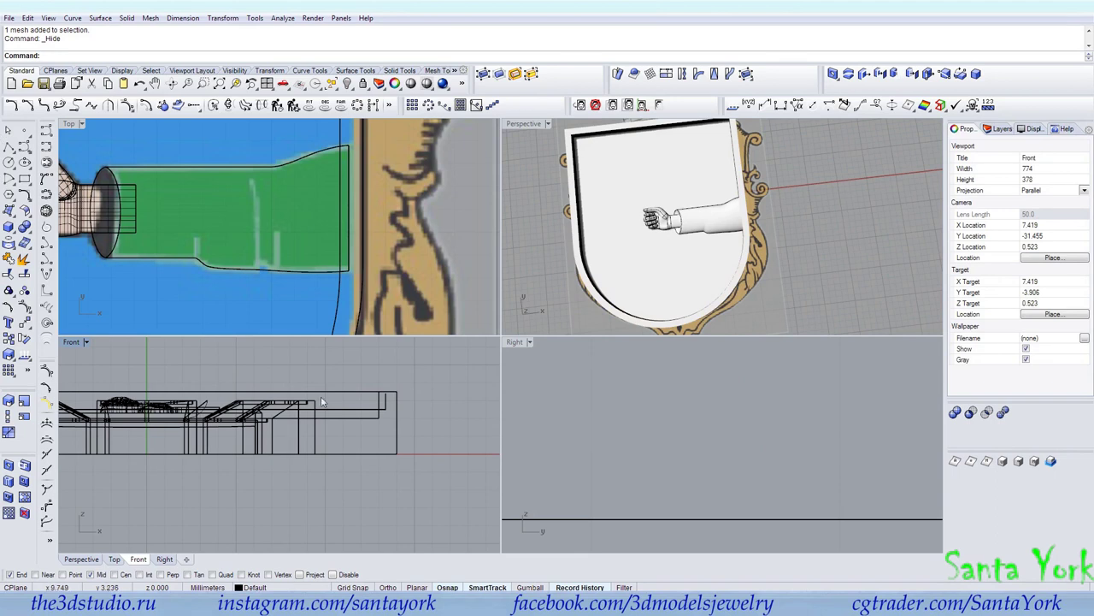
# Step: Hide the crown above the shield so that only the plate, hand and sleeve are left in the Front view
pyautogui.click(369, 419)
pyautogui.click(367, 415)
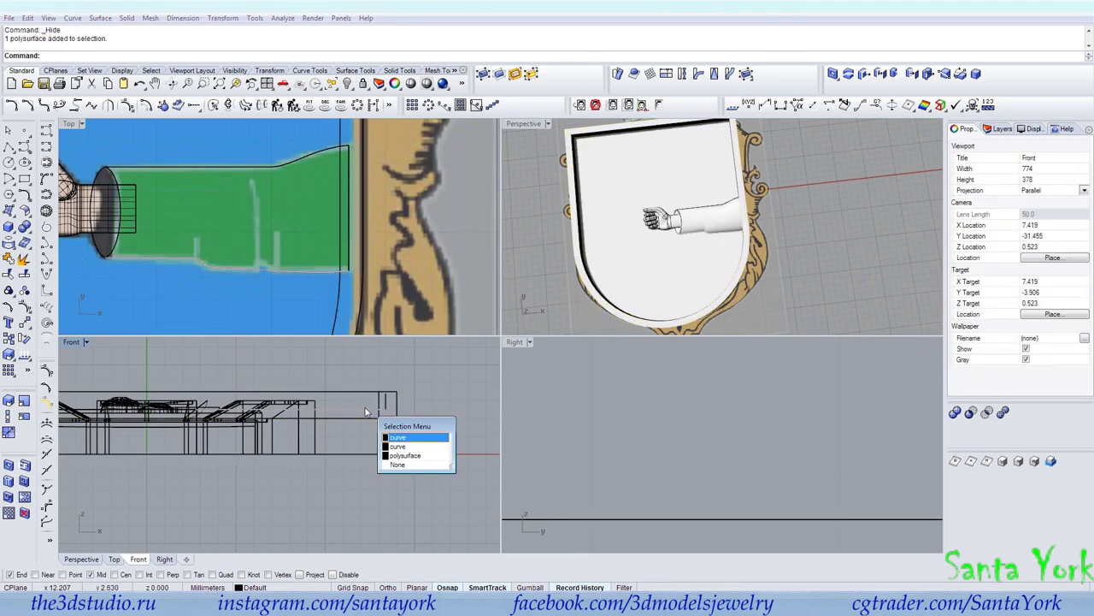
pyautogui.moveTo(562, 273); pyautogui.dragTo(814, 189)
pyautogui.scroll(-6, 667, 285)
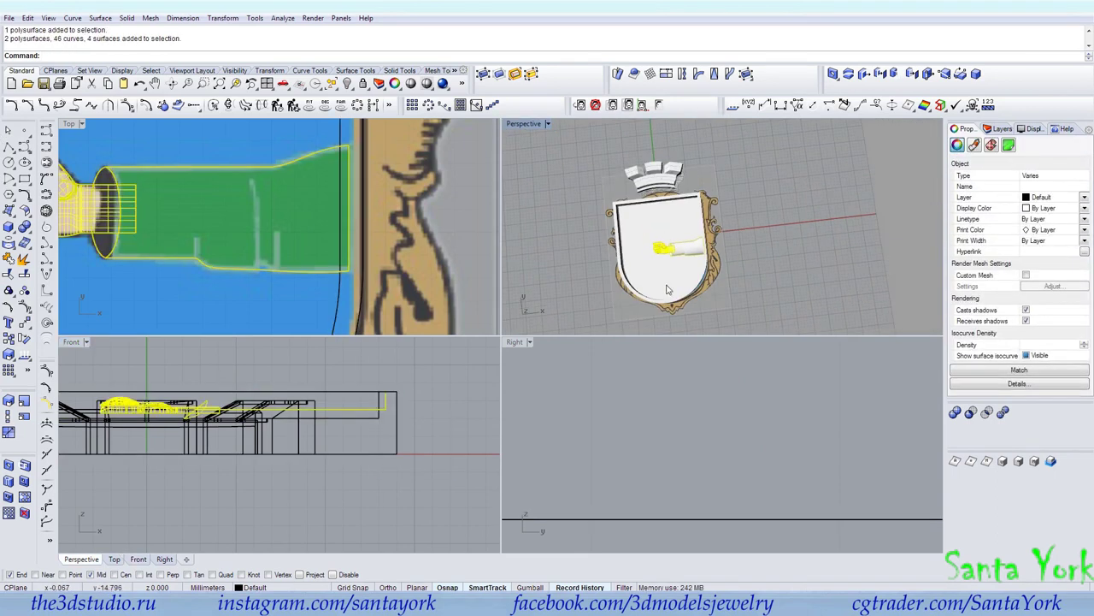
pyautogui.click(660, 178)
pyautogui.click(348, 84)
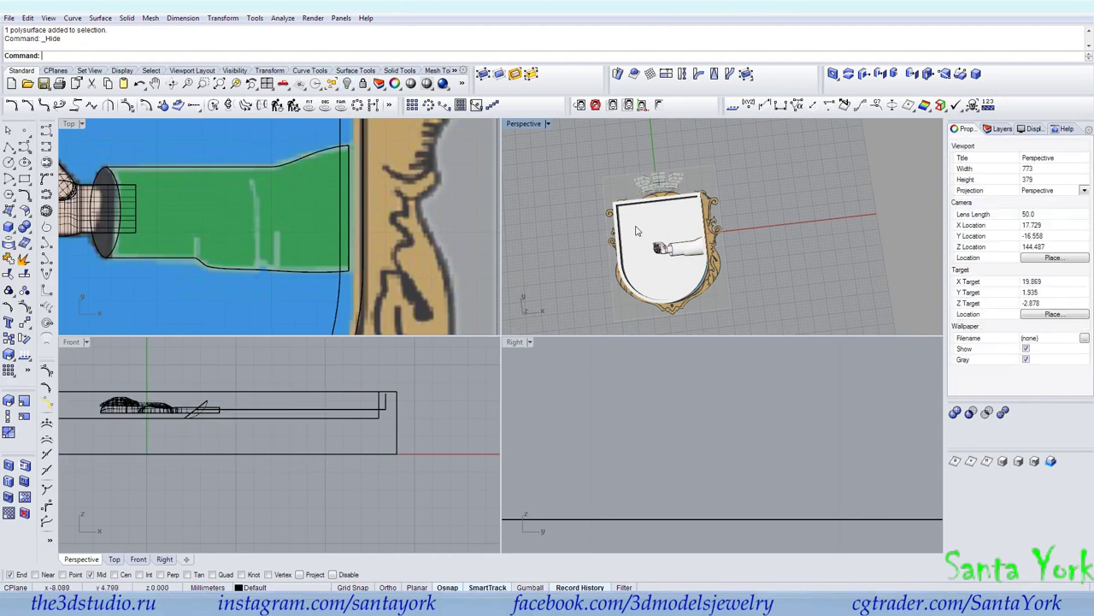
pyautogui.scroll(4, 242, 418)
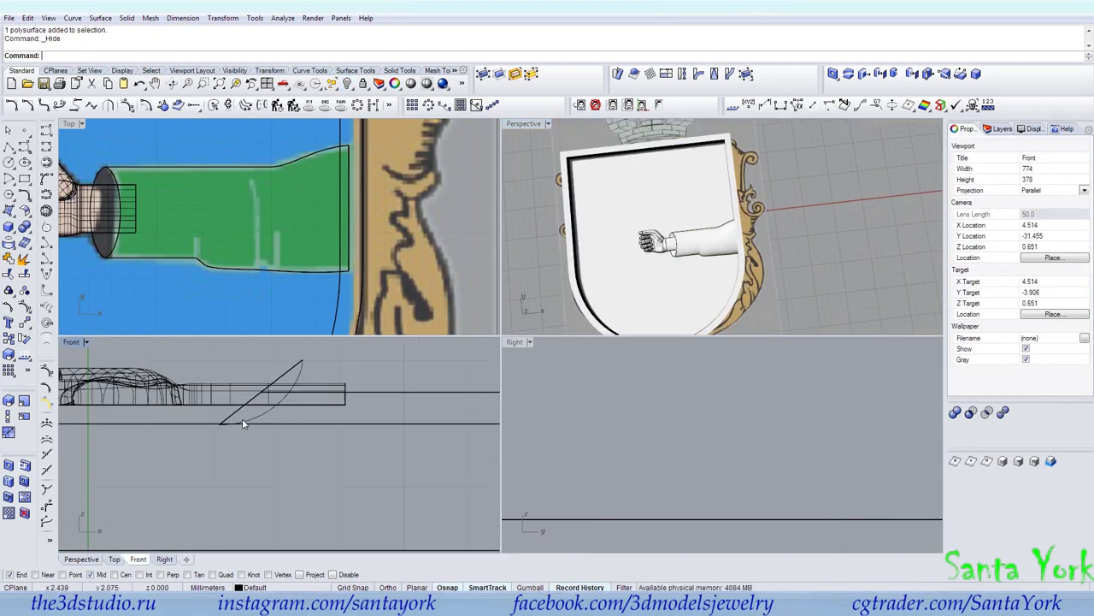
pyautogui.scroll(-4, 228, 421)
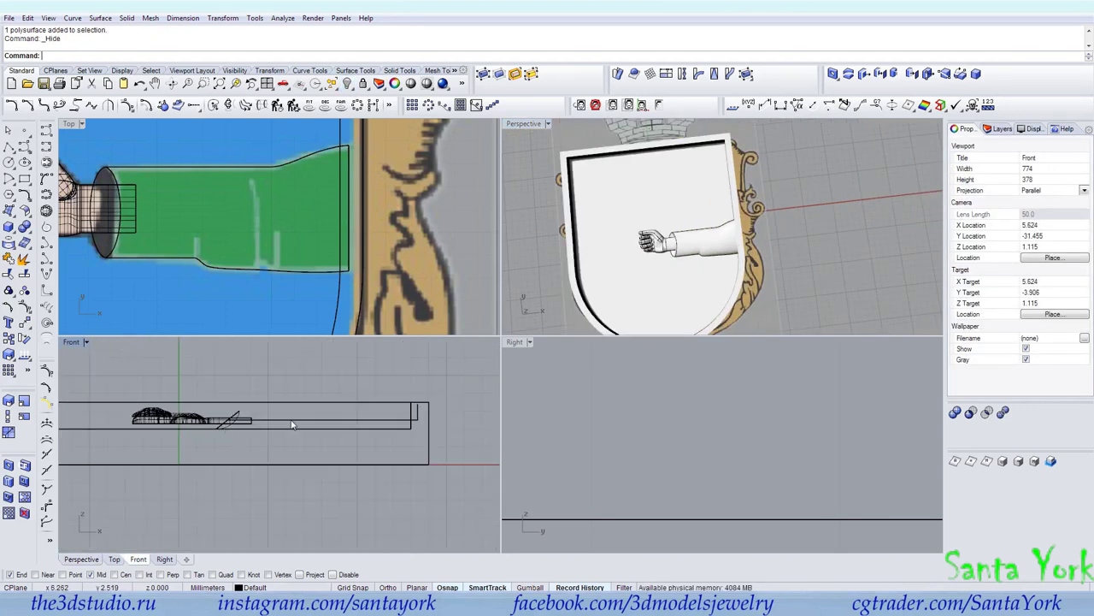
# Step: Select all hand and sleeve objects in the Front view and turn on their isocurve display
pyautogui.moveTo(107, 450); pyautogui.dragTo(394, 395)
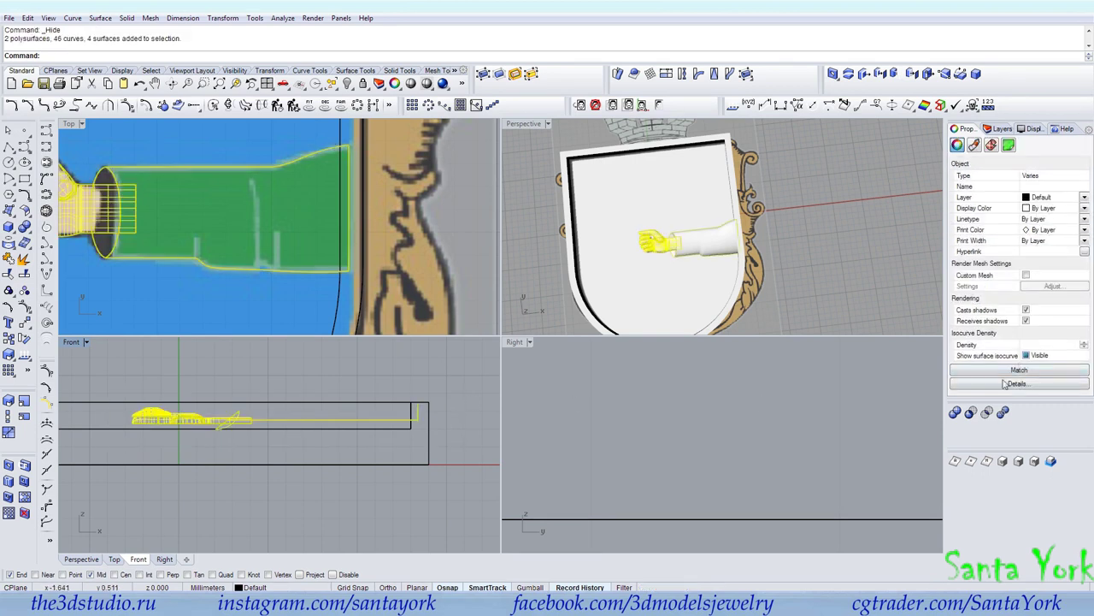
pyautogui.click(1026, 355)
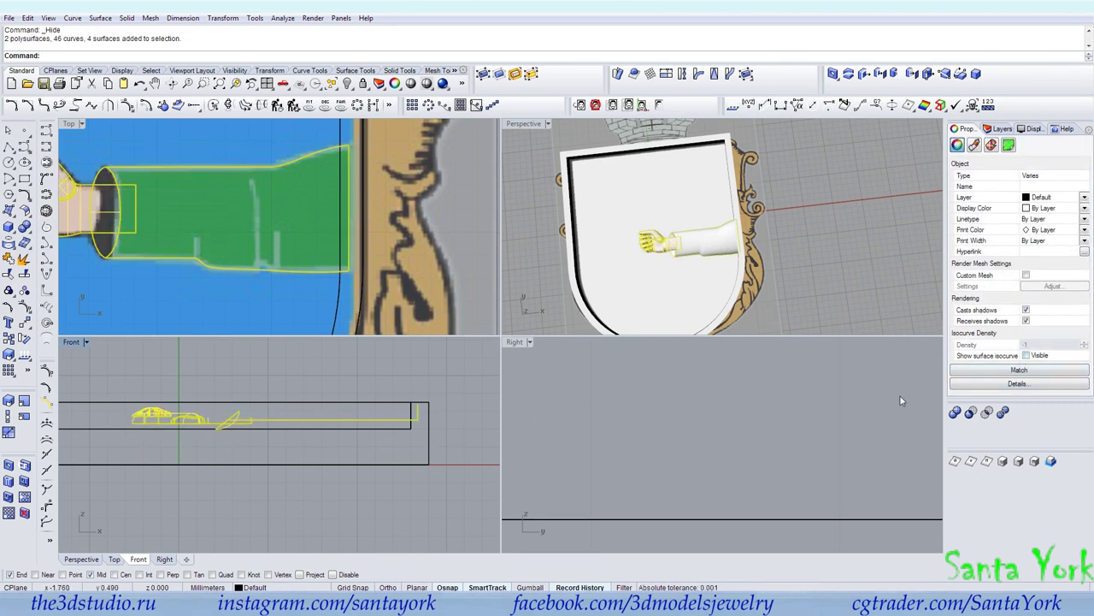
pyautogui.click(1041, 357)
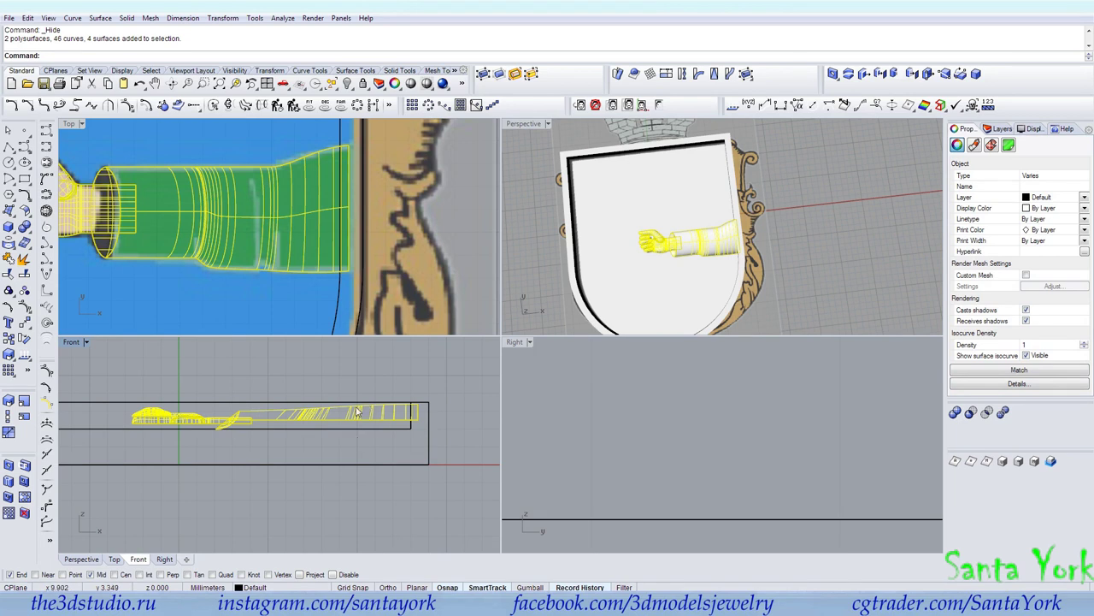
# Step: Raise the selected hand and sleeve objects vertically by 0.08 mm in the Front view
pyautogui.scroll(5, 382, 427)
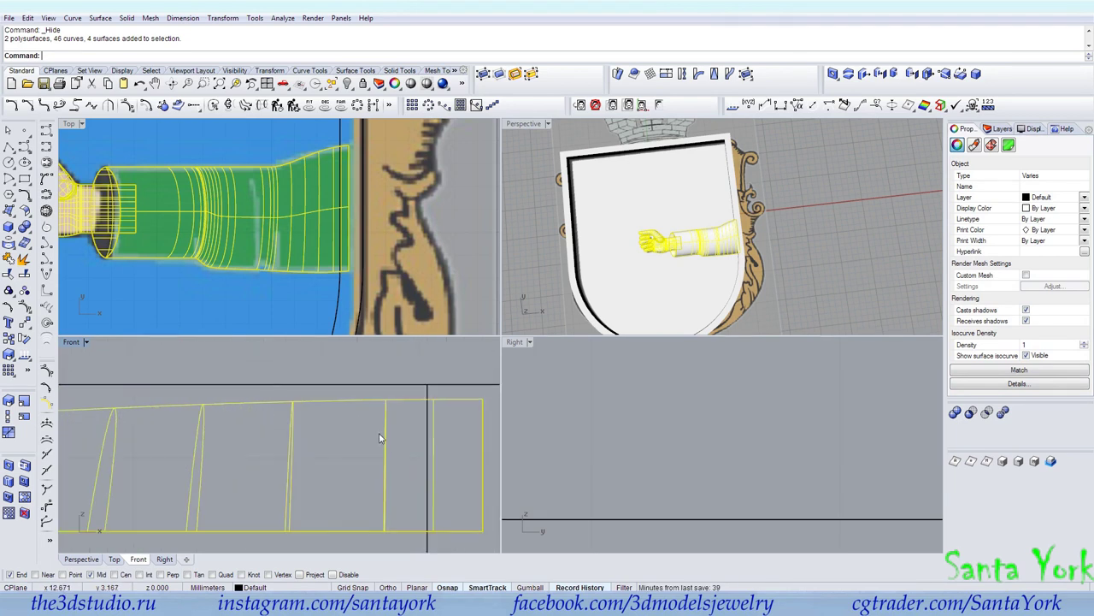
pyautogui.moveTo(387, 437); pyautogui.dragTo(385, 427)
pyautogui.write('0.08')
pyautogui.press('Return')
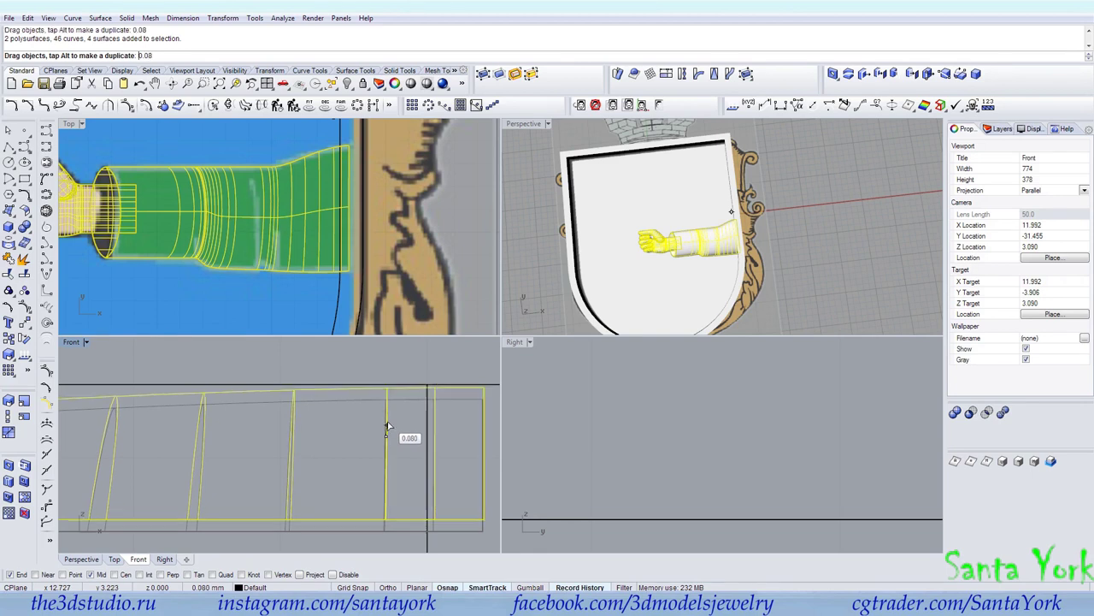
pyautogui.moveTo(387, 426); pyautogui.dragTo(384, 425)
pyautogui.scroll(-5, 384, 425)
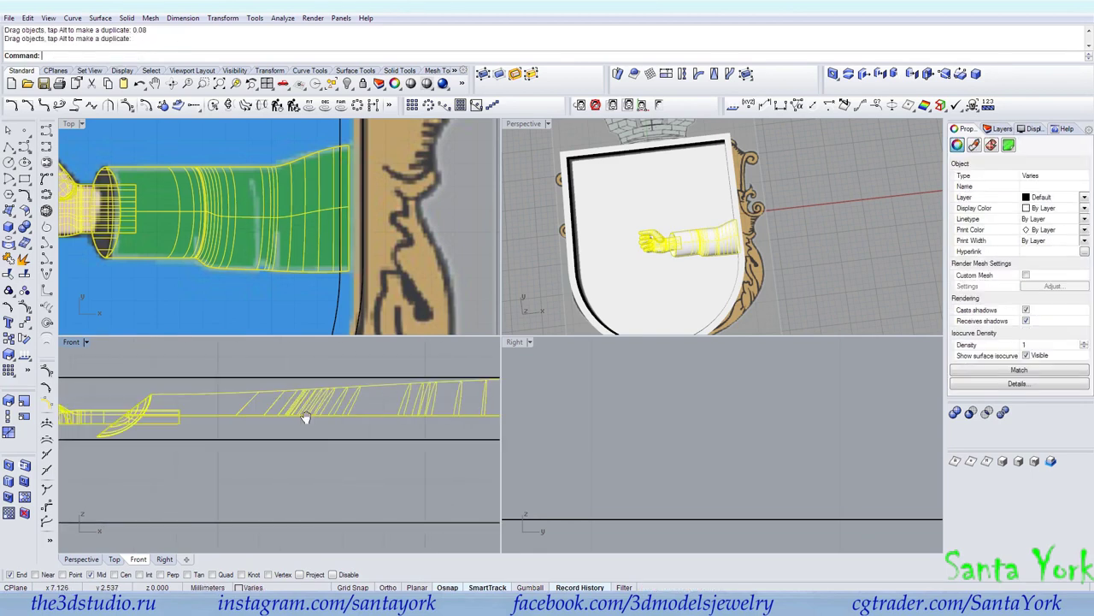
pyautogui.scroll(-5, 283, 413)
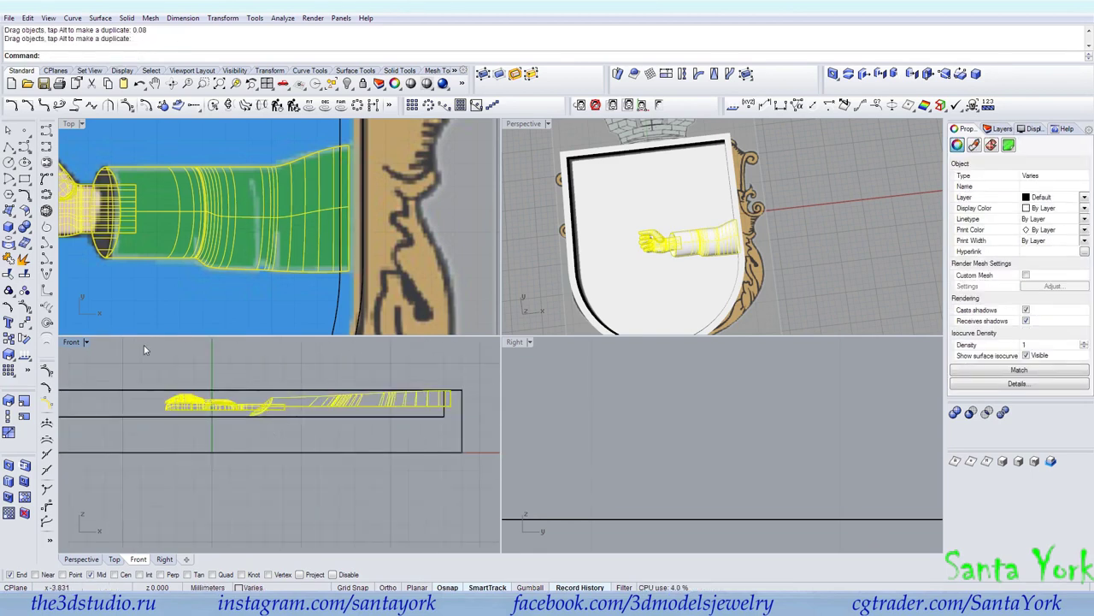
# Step: Create a rectangular plane around the hand and sleeve in the Top view and raise it to just beneath them in the Front view
pyautogui.click(8, 211)
pyautogui.click(115, 223)
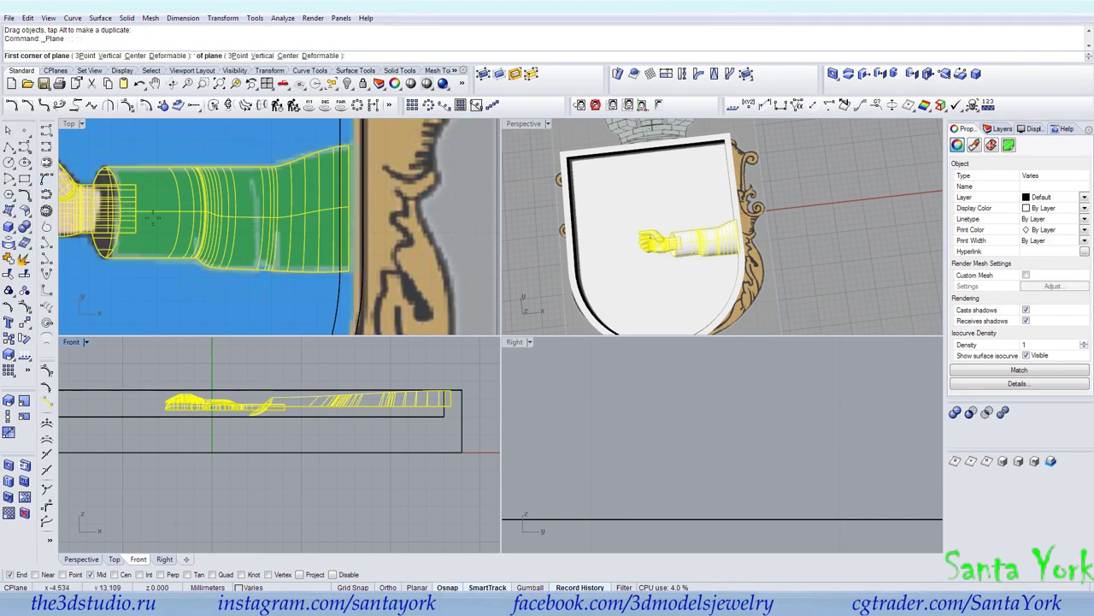
pyautogui.scroll(-3, 244, 244)
pyautogui.click(186, 263)
pyautogui.click(365, 173)
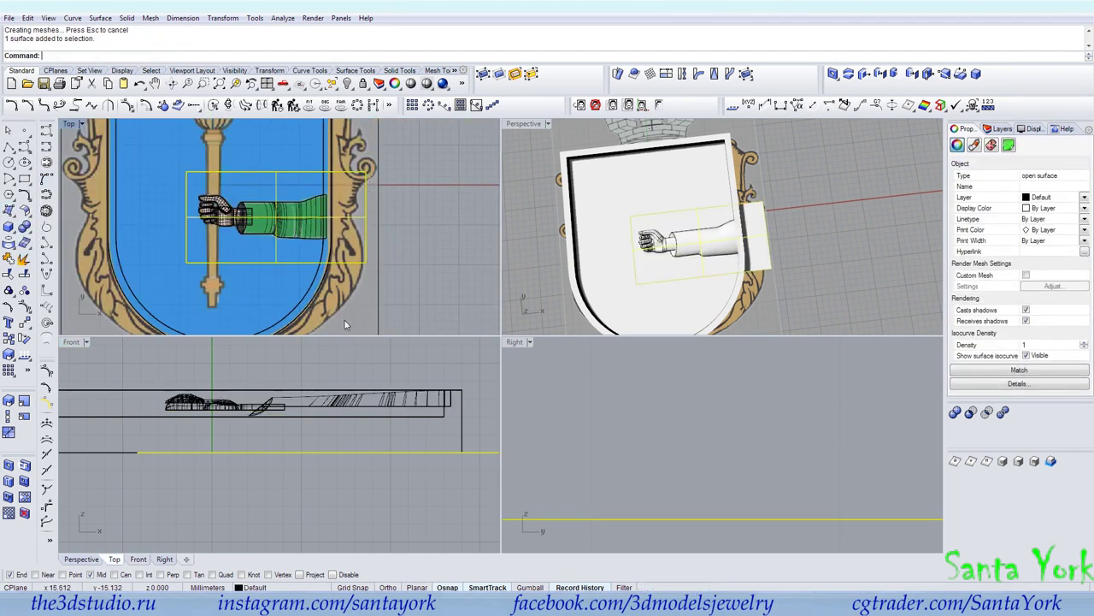
pyautogui.moveTo(342, 452); pyautogui.dragTo(343, 423)
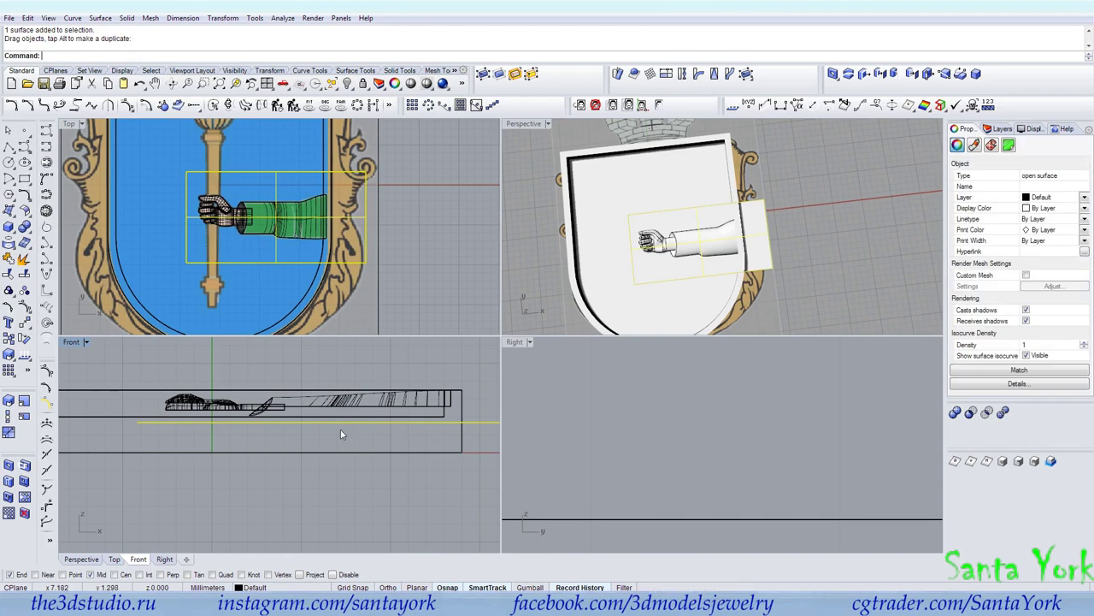
# Step: Hide the shield plate, and select and hide all curves
pyautogui.click(622, 224)
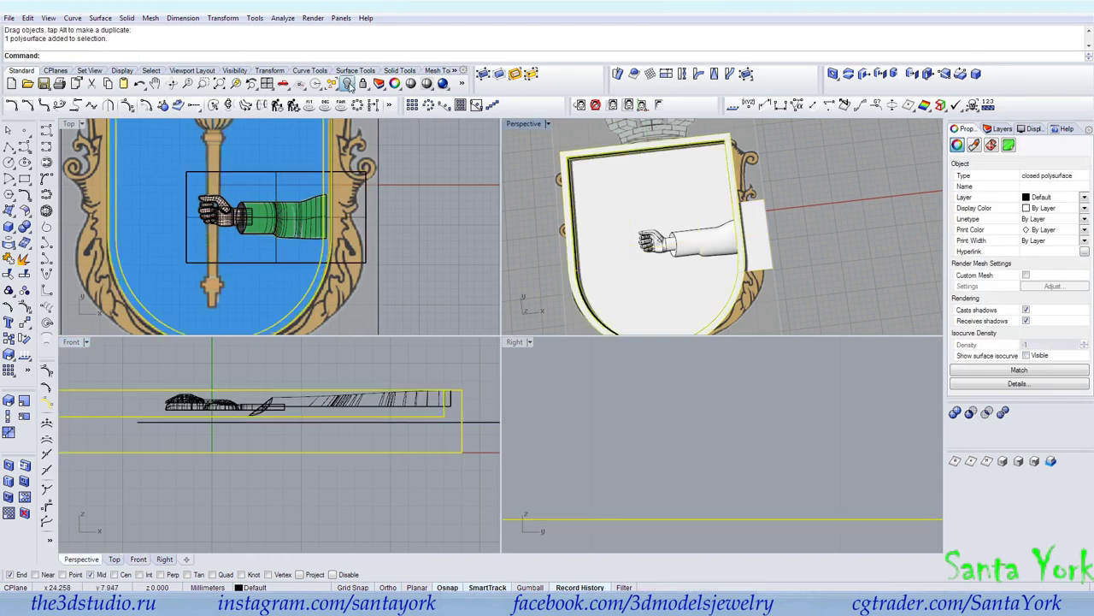
pyautogui.click(347, 84)
pyautogui.click(337, 88)
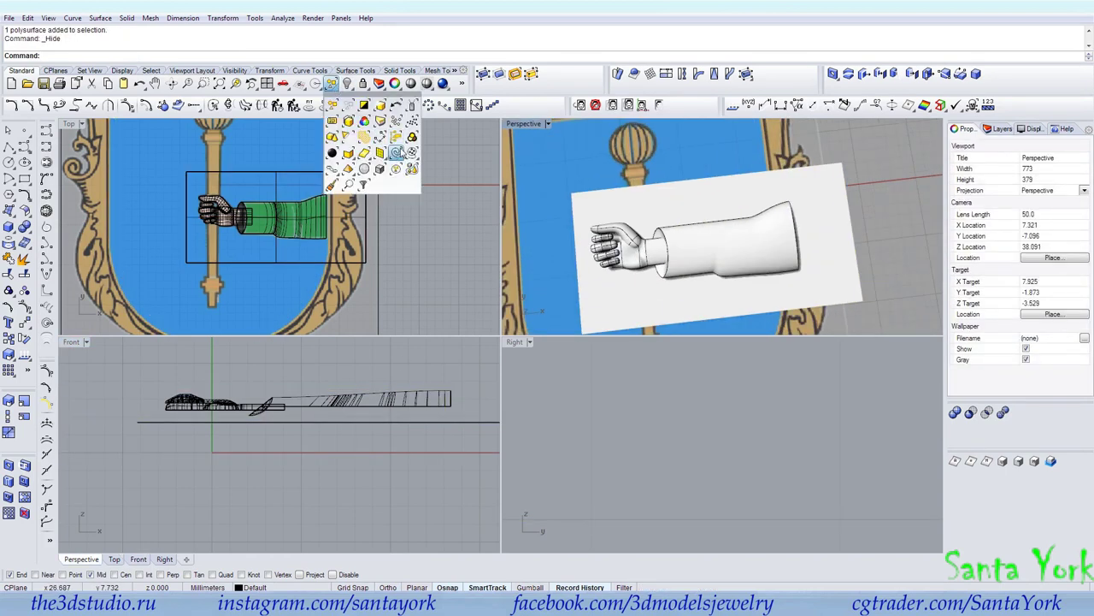
pyautogui.click(397, 153)
pyautogui.click(347, 84)
# Step: Duplicate the open border of the sleeve and project the duplicated outline onto the base plane
pyautogui.moveTo(694, 260); pyautogui.dragTo(682, 236, button='right')
pyautogui.click(687, 255)
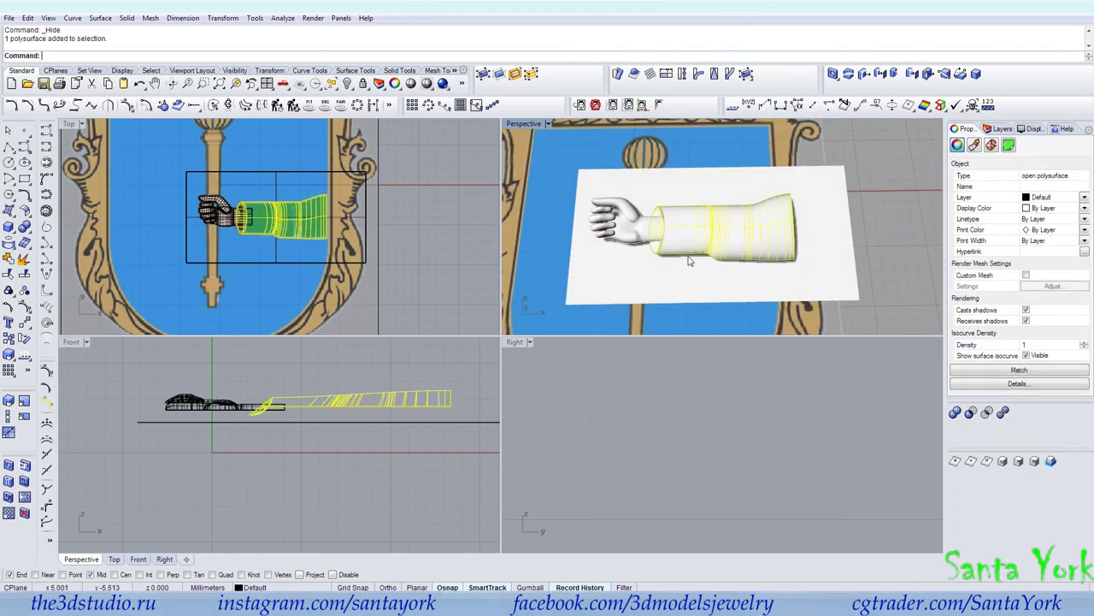
pyautogui.click(8, 242)
pyautogui.click(74, 249)
pyautogui.click(527, 124)
pyautogui.click(532, 166)
pyautogui.click(7, 248)
pyautogui.click(639, 275)
pyautogui.rightClick(639, 276)
pyautogui.moveTo(680, 289); pyautogui.dragTo(686, 229, button='right')
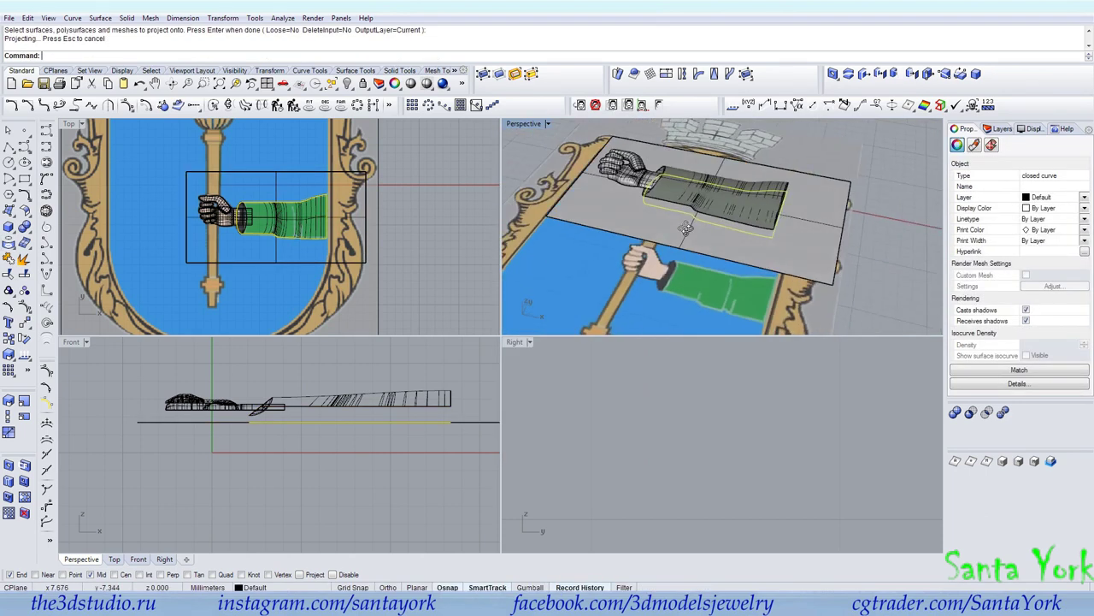
# Step: Draw a straight line joining a corner of the sleeve's border curve to the matching corner of its projected outline
pyautogui.scroll(5, 774, 241)
pyautogui.keyDown('shift'); pyautogui.click(737, 237); pyautogui.keyUp('shift')
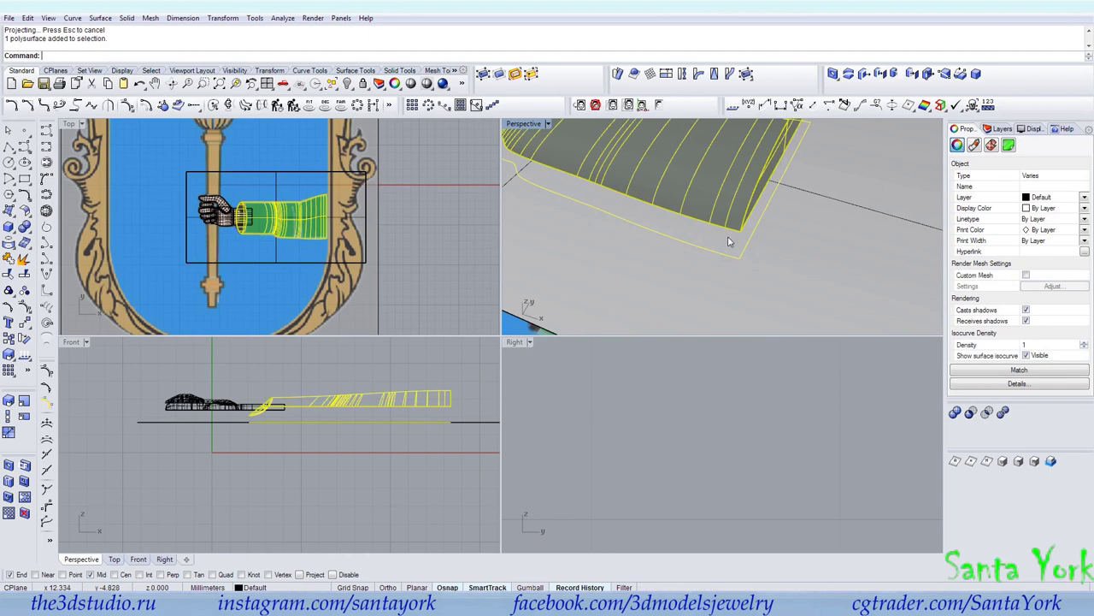
pyautogui.keyDown('ctrl'); pyautogui.click(733, 214); pyautogui.keyUp('ctrl')
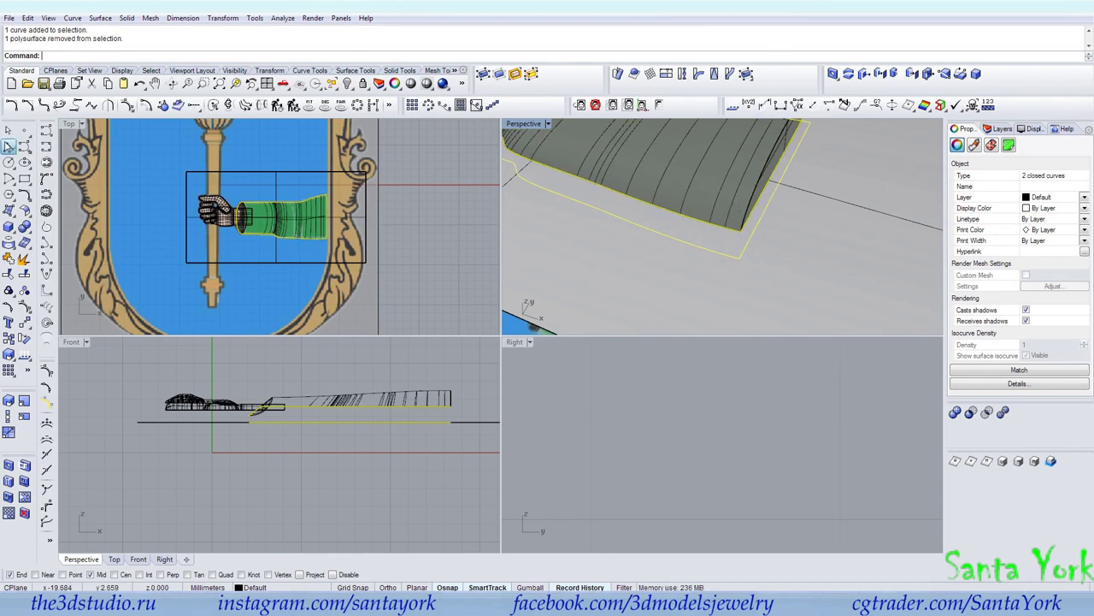
pyautogui.click(8, 146)
pyautogui.click(741, 231)
pyautogui.click(740, 258)
pyautogui.rightClick(745, 250)
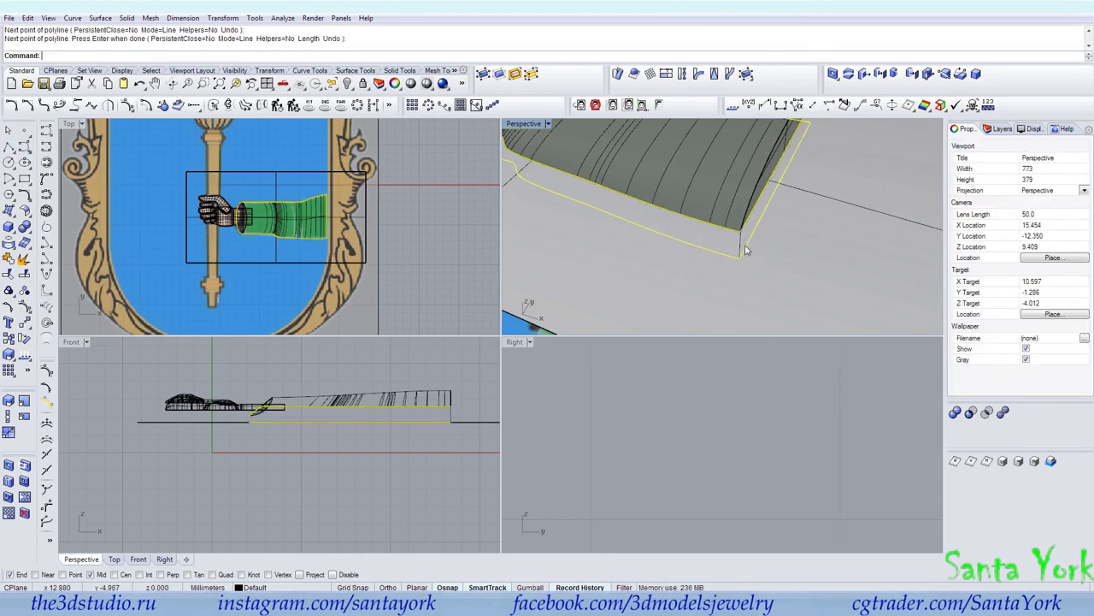
# Step: Create the sleeve's side wall with Sweep 2 Rails along both outlines using the connecting line, and delete the construction curves
pyautogui.keyDown('shift'); pyautogui.click(741, 246); pyautogui.keyUp('shift')
pyautogui.click(102, 19)
pyautogui.click(128, 69)
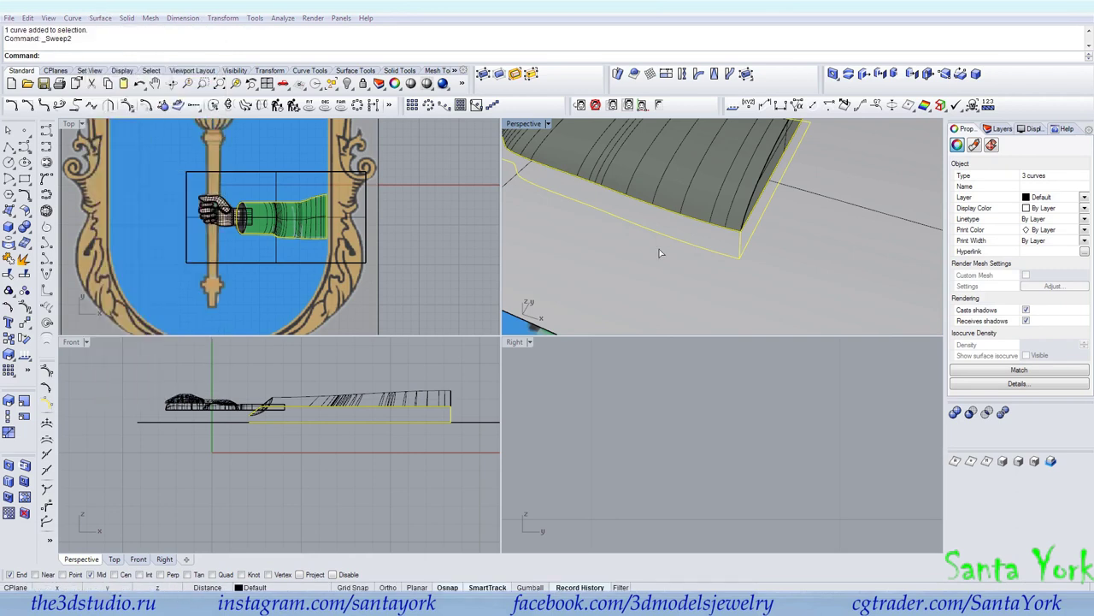
pyautogui.press('Return')
pyautogui.press('Delete')
# Step: Join the sleeve surface to its side wall and cap the planar opening underneath
pyautogui.click(699, 208)
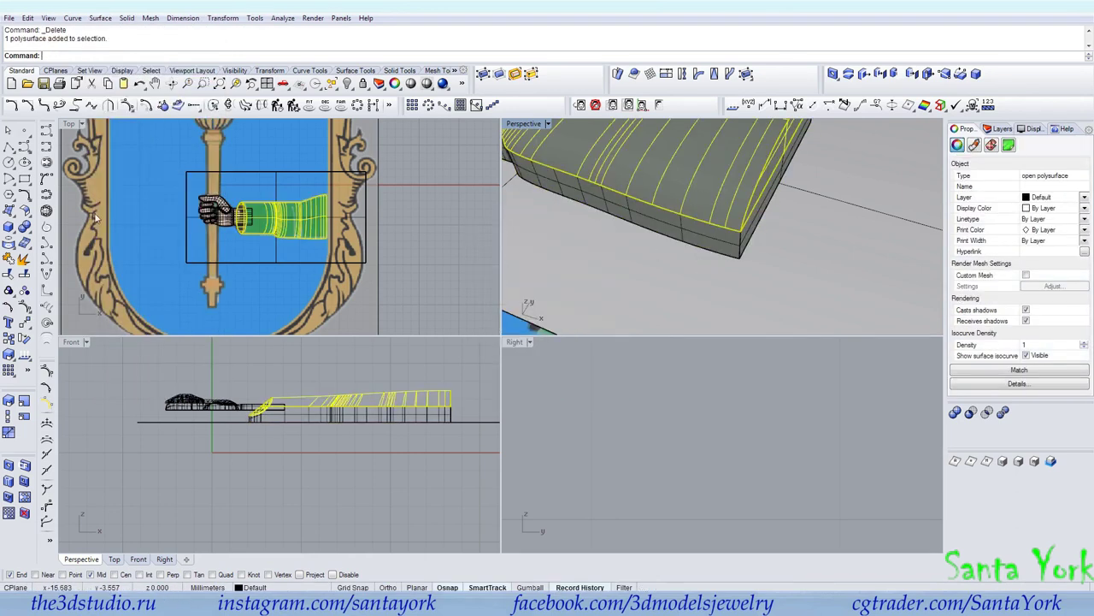
pyautogui.click(8, 259)
pyautogui.click(642, 222)
pyautogui.rightClick(642, 224)
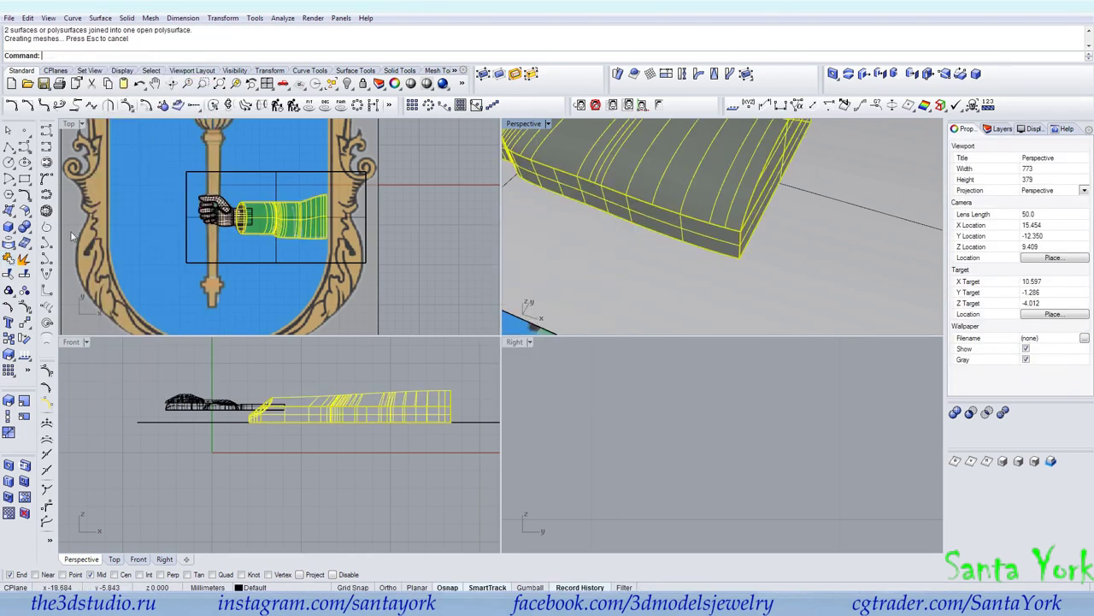
pyautogui.click(26, 228)
pyautogui.click(41, 248)
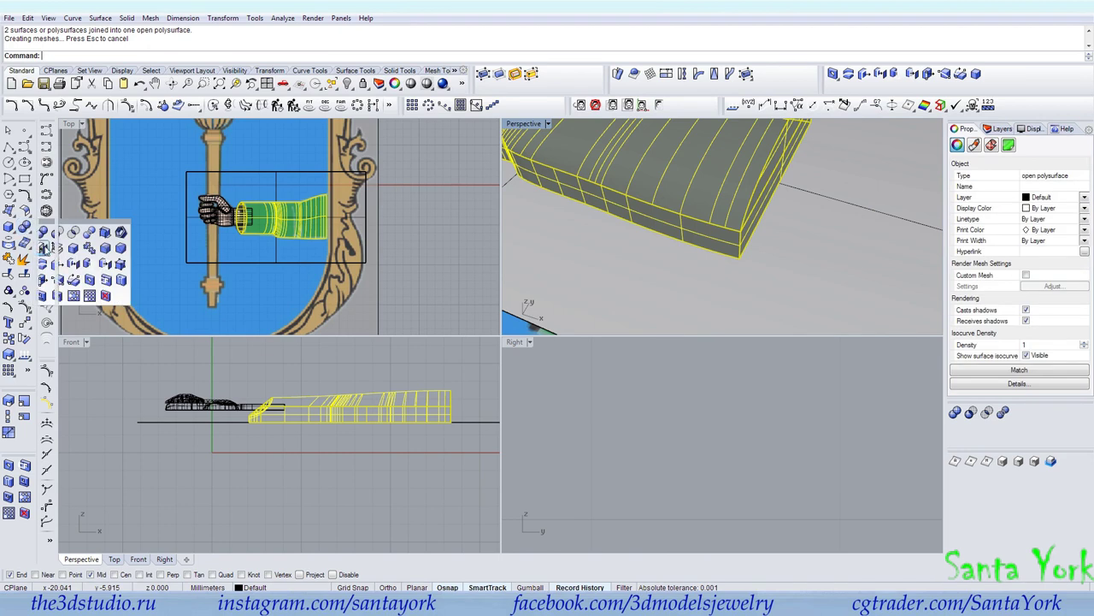
# Step: Turn off the isocurve display of the capped sleeve and hide the sleeve
pyautogui.click(1027, 355)
pyautogui.click(24, 275)
pyautogui.click(654, 164)
pyautogui.press('Return')
# Step: Select the hand polysurface without the fingers and turn off its isocurve display
pyautogui.scroll(-5, 584, 215)
pyautogui.scroll(5, 762, 233)
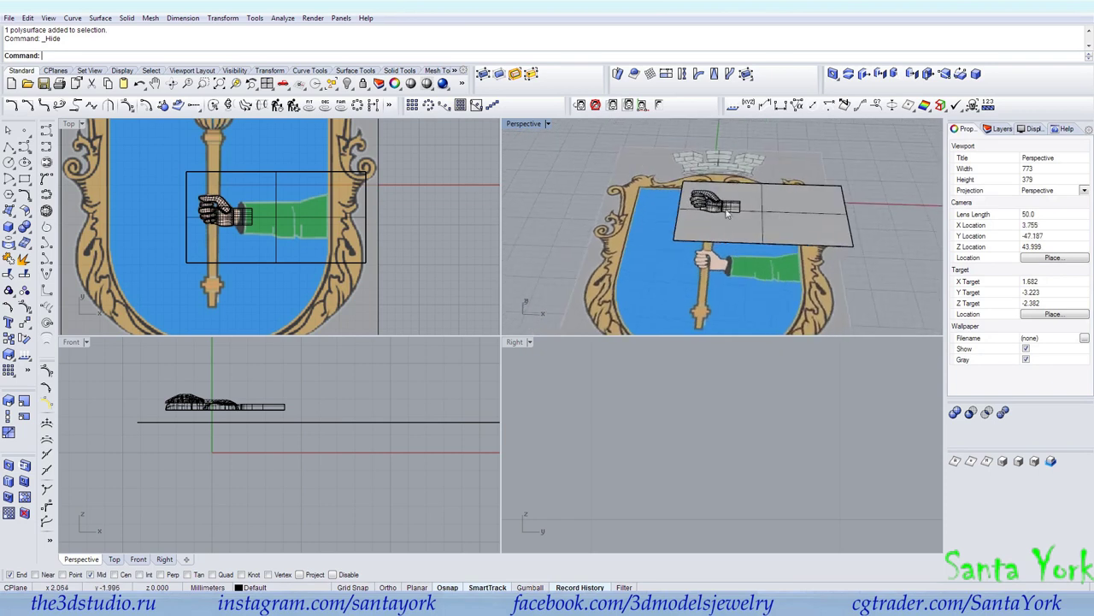
pyautogui.click(770, 225)
pyautogui.moveTo(770, 225); pyautogui.dragTo(759, 238, button='right')
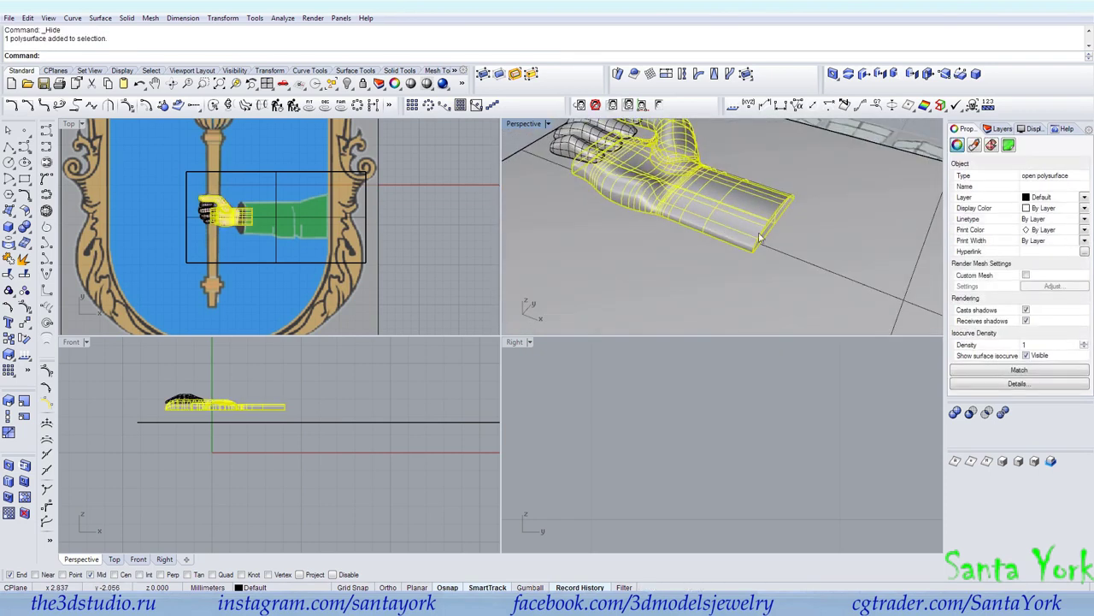
pyautogui.click(1028, 355)
# Step: Duplicate the hand's open borders as a check, and delete the duplicated curves
pyautogui.click(14, 242)
pyautogui.click(60, 253)
pyautogui.moveTo(643, 231); pyautogui.dragTo(810, 203, button='right')
pyautogui.press('Delete')
# Step: Extract the surplus faces at the thumb base on the hand's underside and delete them
pyautogui.scroll(-6, 690, 261)
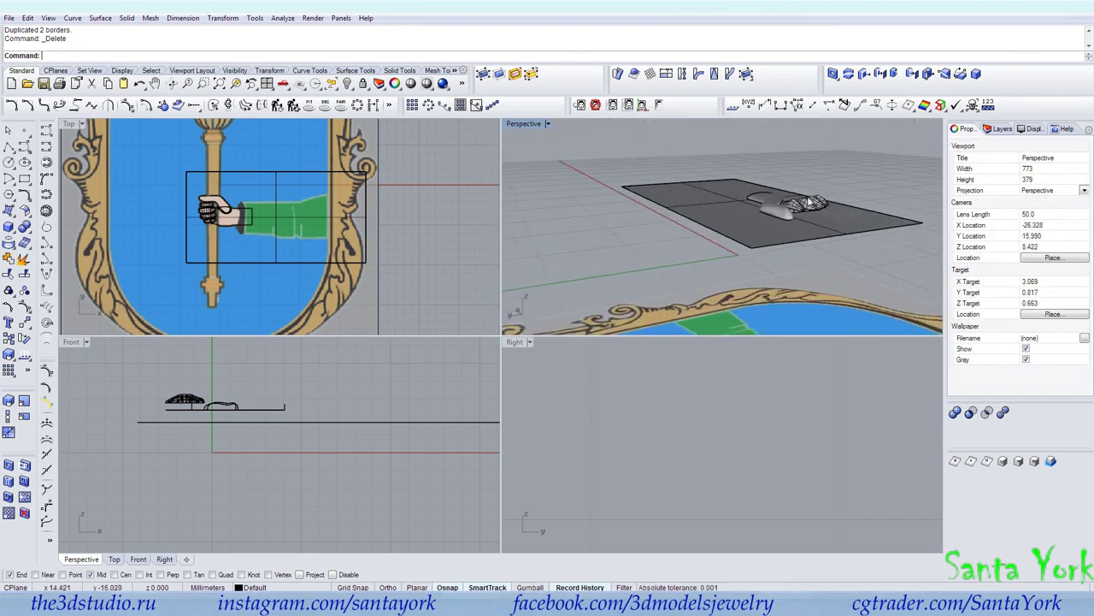
pyautogui.scroll(10, 808, 203)
pyautogui.moveTo(729, 224); pyautogui.dragTo(711, 197, button='right')
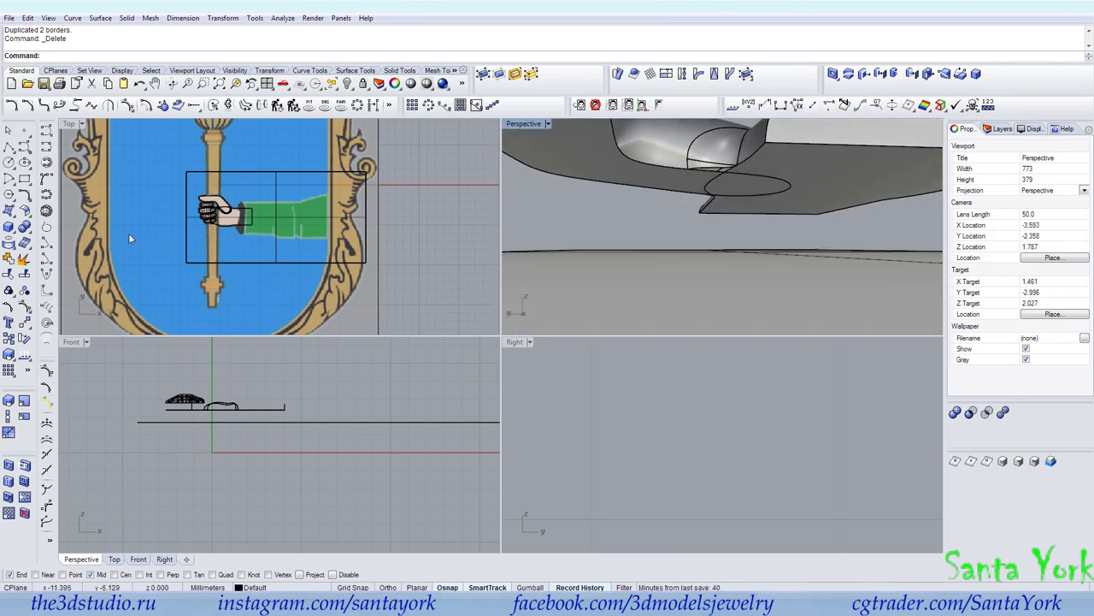
pyautogui.click(26, 261)
pyautogui.click(740, 183)
pyautogui.click(765, 176)
pyautogui.click(778, 173)
pyautogui.rightClick(777, 171)
pyautogui.press('Delete')
# Step: Duplicate the border of the hand polysurface and project the outline onto the base plane
pyautogui.click(776, 164)
pyautogui.scroll(-7, 775, 164)
pyautogui.moveTo(774, 167); pyautogui.dragTo(229, 276, button='right')
pyautogui.click(9, 246)
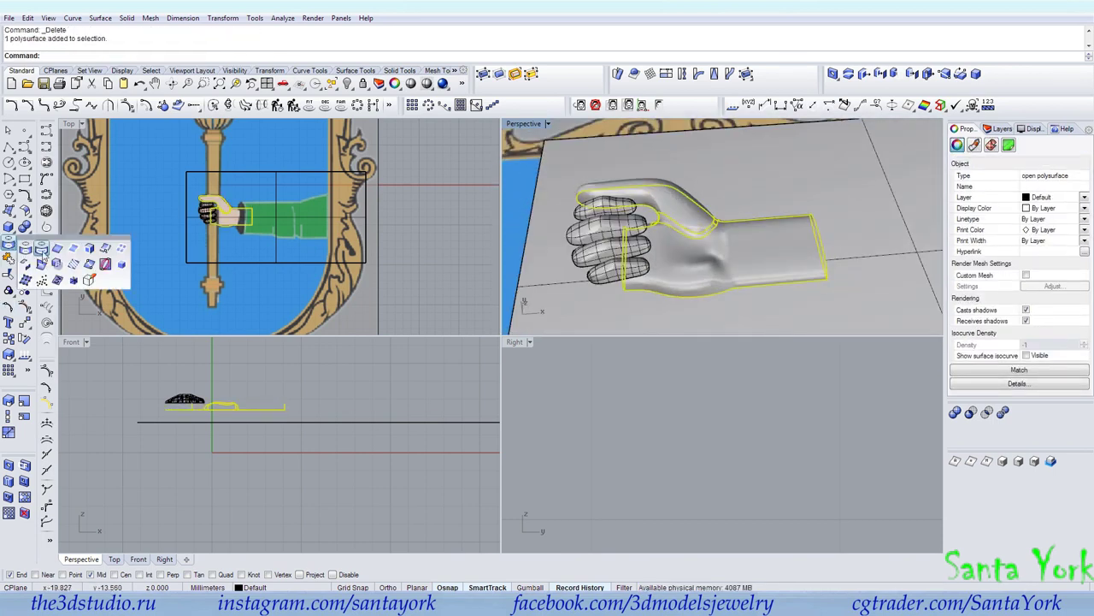
pyautogui.click(75, 248)
pyautogui.moveTo(701, 256); pyautogui.dragTo(731, 273, button='right')
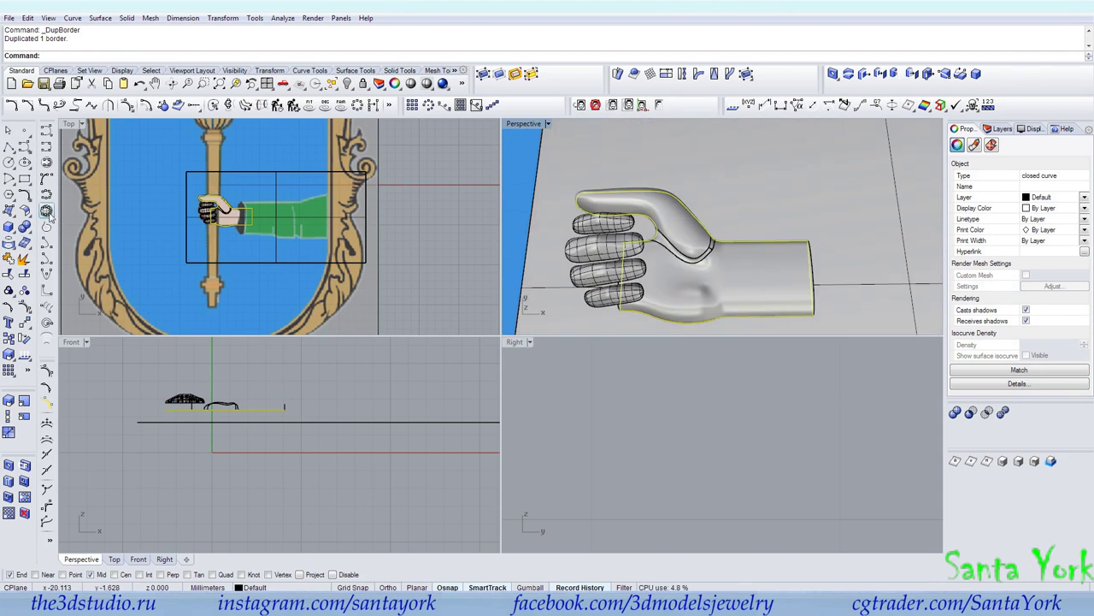
pyautogui.click(9, 243)
pyautogui.click(794, 201)
pyautogui.moveTo(702, 215); pyautogui.dragTo(667, 177, button='right')
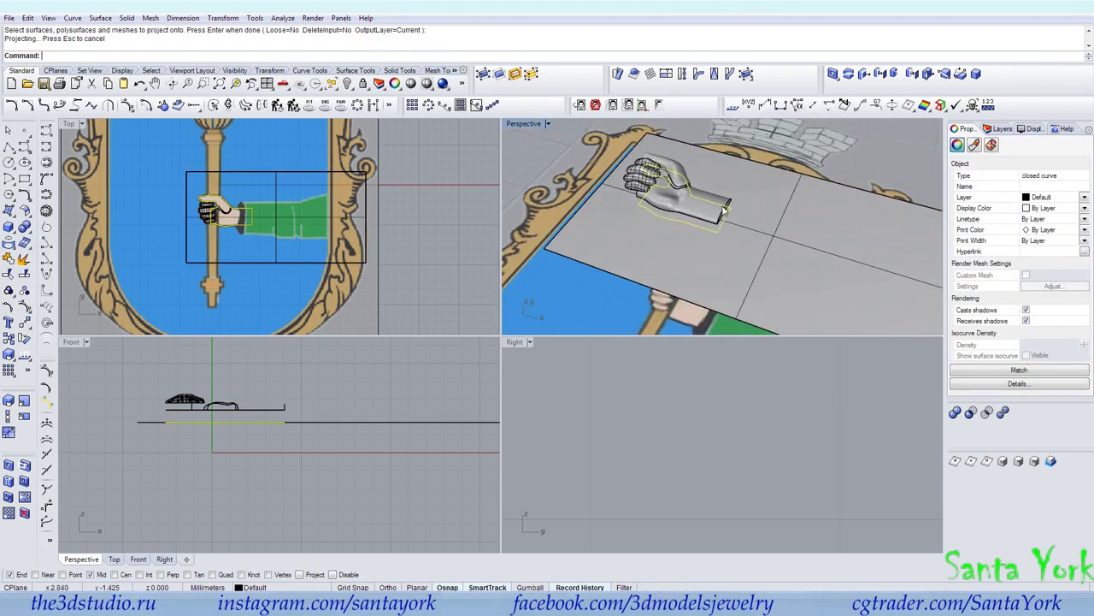
# Step: Draw a straight line from the wrist corner of the hand's border to the matching corner of its projected outline
pyautogui.scroll(8, 706, 237)
pyautogui.click(8, 147)
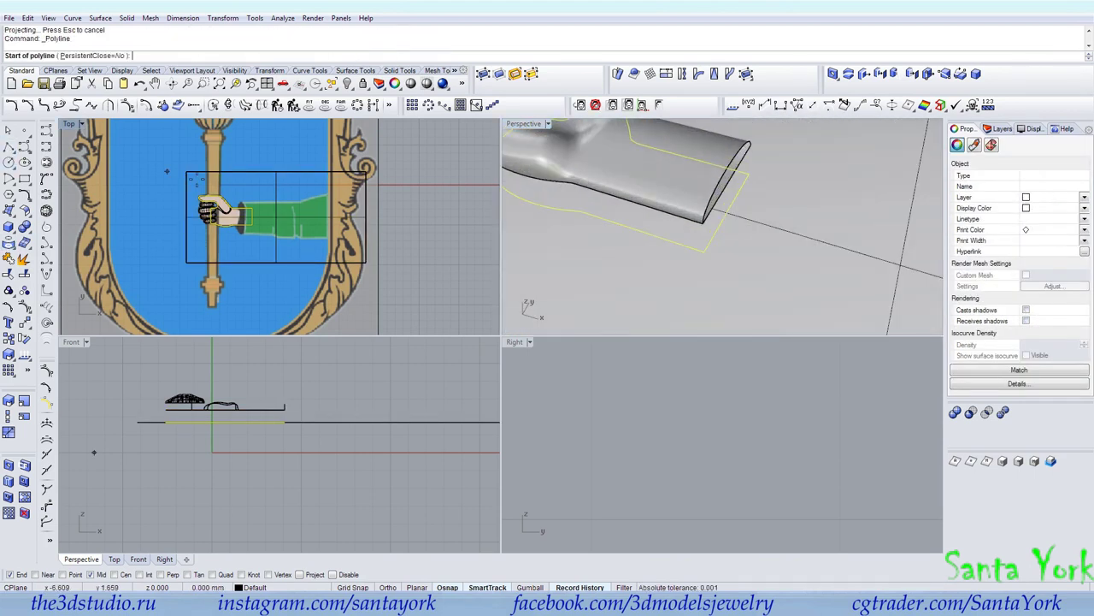
pyautogui.click(703, 223)
pyautogui.click(705, 251)
pyautogui.rightClick(706, 248)
# Step: Create the hand's side wall as a closed Sweep 2 Rails between its two outlines using the connecting line, without simplification
pyautogui.keyDown('shift'); pyautogui.click(704, 225); pyautogui.keyUp('shift')
pyautogui.click(712, 250)
pyautogui.keyDown('shift'); pyautogui.click(706, 242); pyautogui.keyUp('shift')
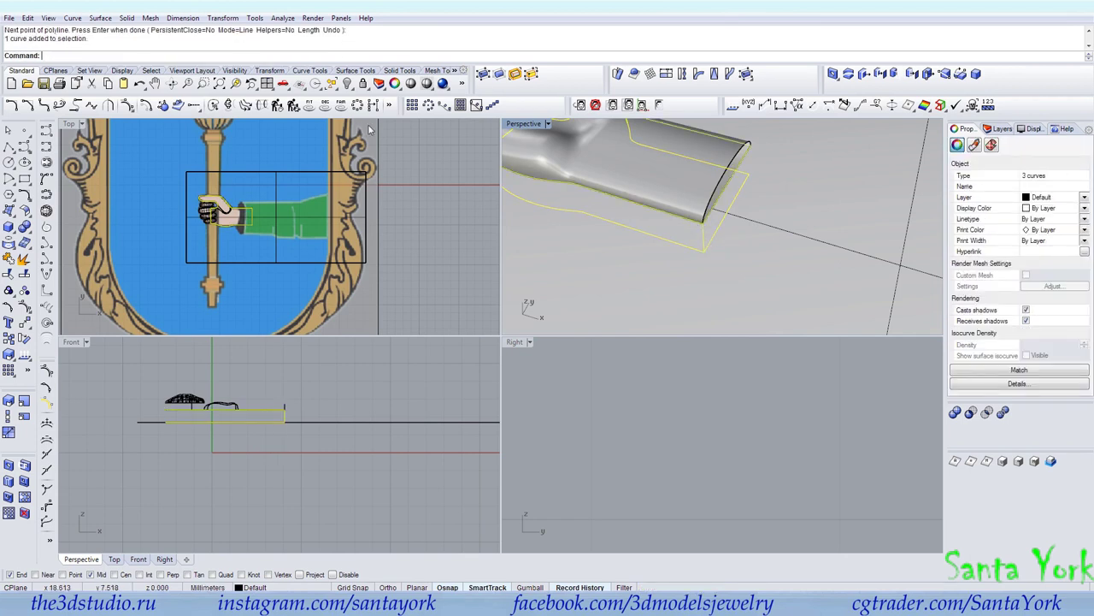
pyautogui.click(100, 18)
pyautogui.click(128, 70)
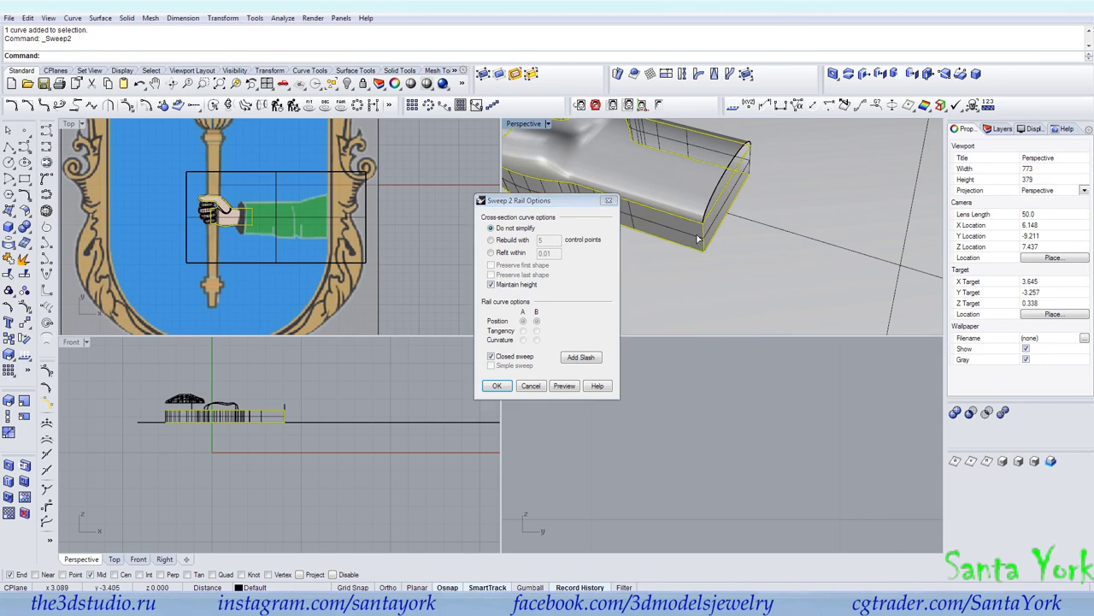
pyautogui.press('Return')
# Step: Join the hand surface to its side wall and cap the planar opening to close the solid
pyautogui.click(700, 215)
pyautogui.click(8, 259)
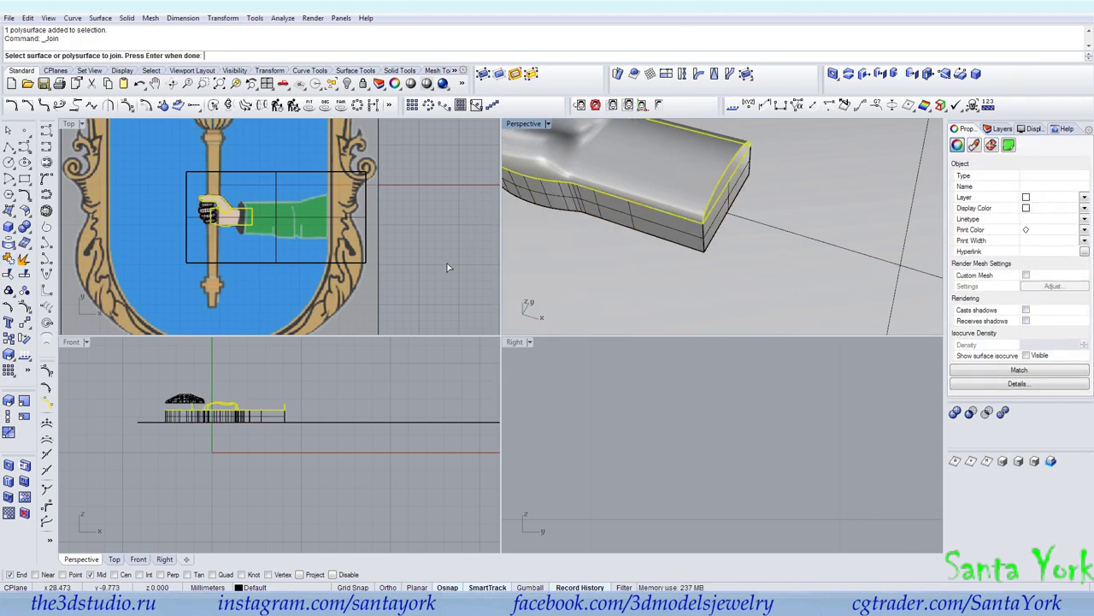
pyautogui.click(192, 239)
pyautogui.press('Return')
pyautogui.click(25, 228)
pyautogui.click(41, 250)
pyautogui.click(9, 259)
pyautogui.click(694, 178)
pyautogui.press('Return')
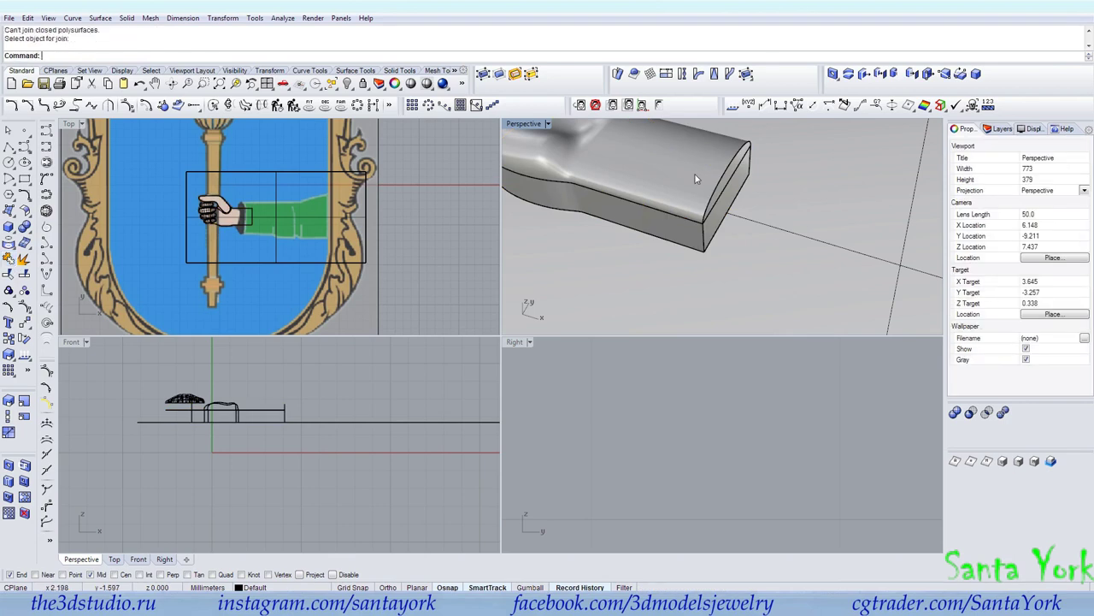
# Step: Hide the closed hand, and duplicate the borders of the four finger surfaces
pyautogui.click(695, 179)
pyautogui.click(347, 84)
pyautogui.scroll(-6, 738, 224)
pyautogui.moveTo(738, 224); pyautogui.dragTo(716, 218, button='right')
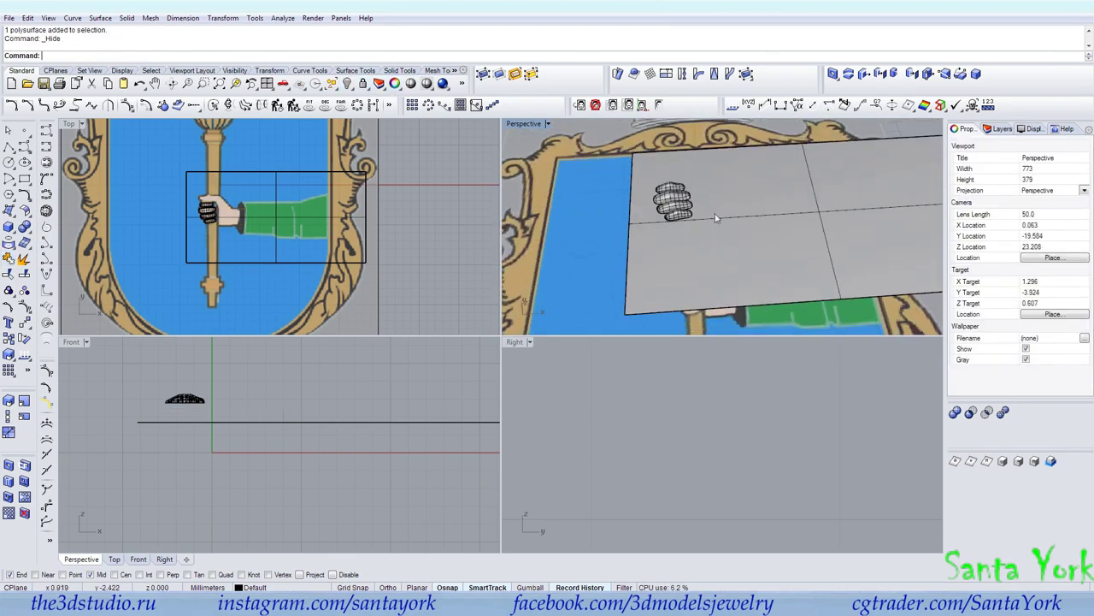
pyautogui.scroll(6, 705, 211)
pyautogui.click(655, 223)
pyautogui.keyDown('shift'); pyautogui.click(646, 206); pyautogui.keyUp('shift')
pyautogui.keyDown('shift'); pyautogui.click(639, 188); pyautogui.keyUp('shift')
pyautogui.keyDown('shift'); pyautogui.click(634, 170); pyautogui.keyUp('shift')
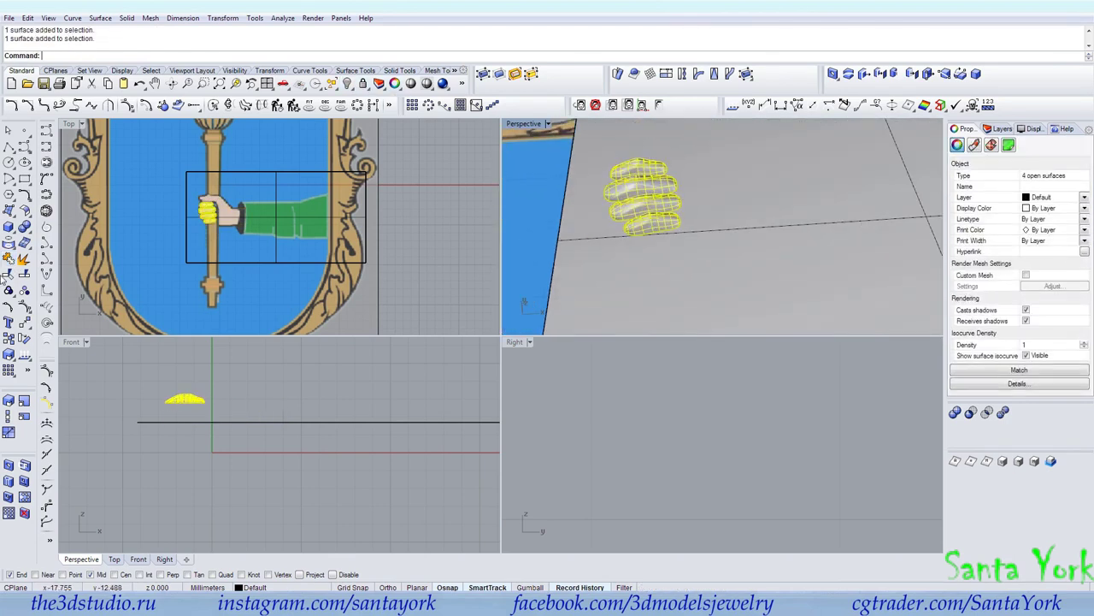
pyautogui.click(9, 258)
pyautogui.click(73, 253)
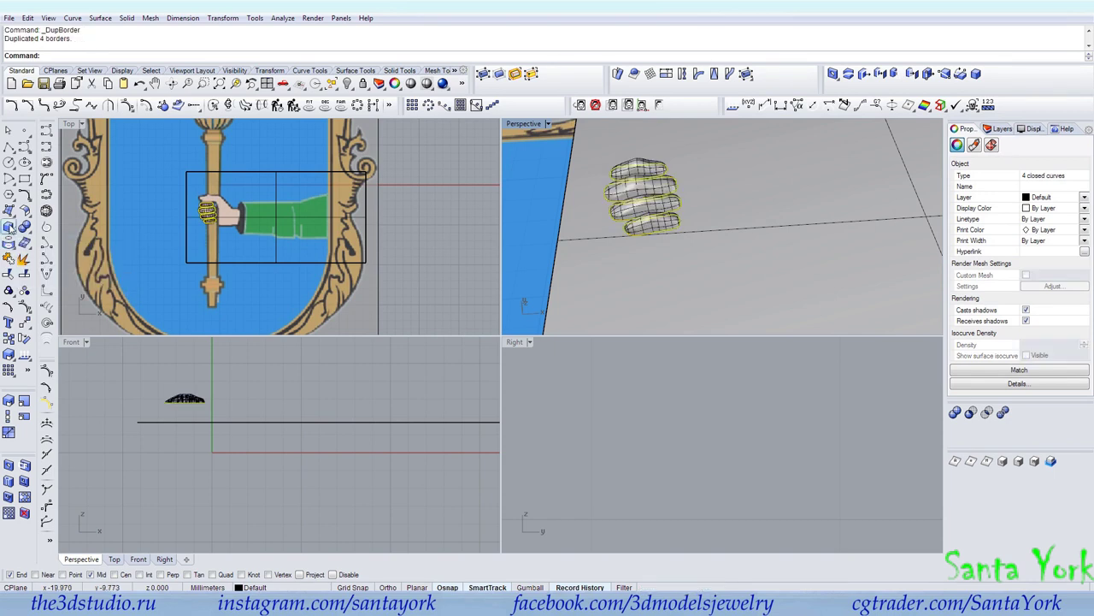
# Step: Try to project the duplicated finger borders onto the base plane
pyautogui.click(8, 243)
pyautogui.click(73, 253)
pyautogui.click(718, 277)
pyautogui.rightClick(723, 288)
pyautogui.hotkey('ctrl', 'z')
# Step: Select the four finger border curves in the Front view and project them onto the base plane
pyautogui.moveTo(161, 408); pyautogui.dragTo(237, 389)
pyautogui.click(9, 243)
pyautogui.click(696, 256)
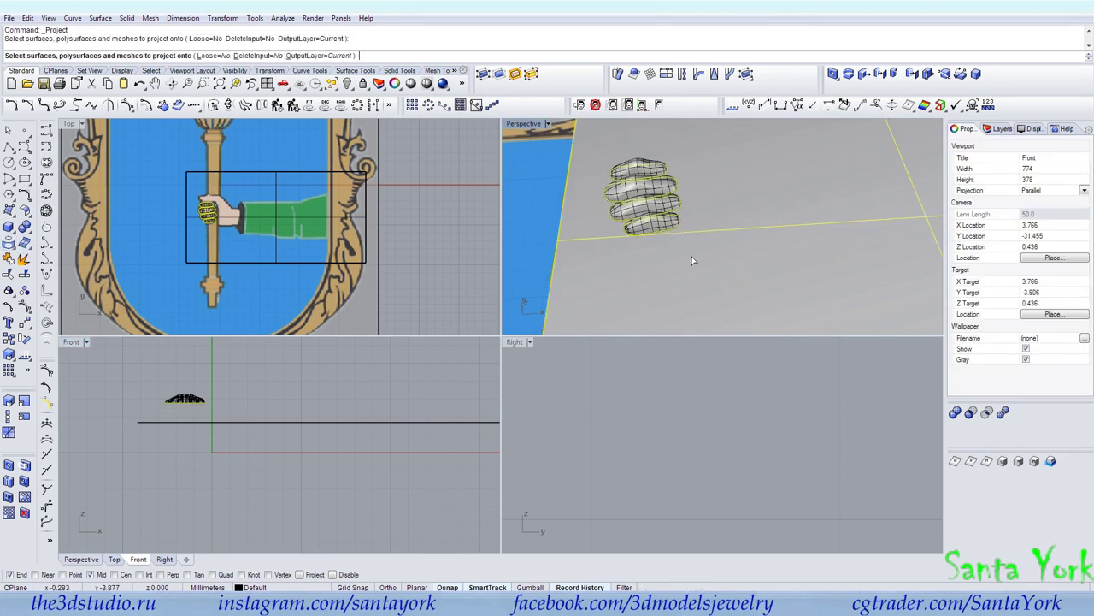
pyautogui.rightClick(699, 269)
# Step: Extrude the four projected finger outlines upward as solids until they rise slightly above the lower edges of the finger surfaces
pyautogui.click(94, 18)
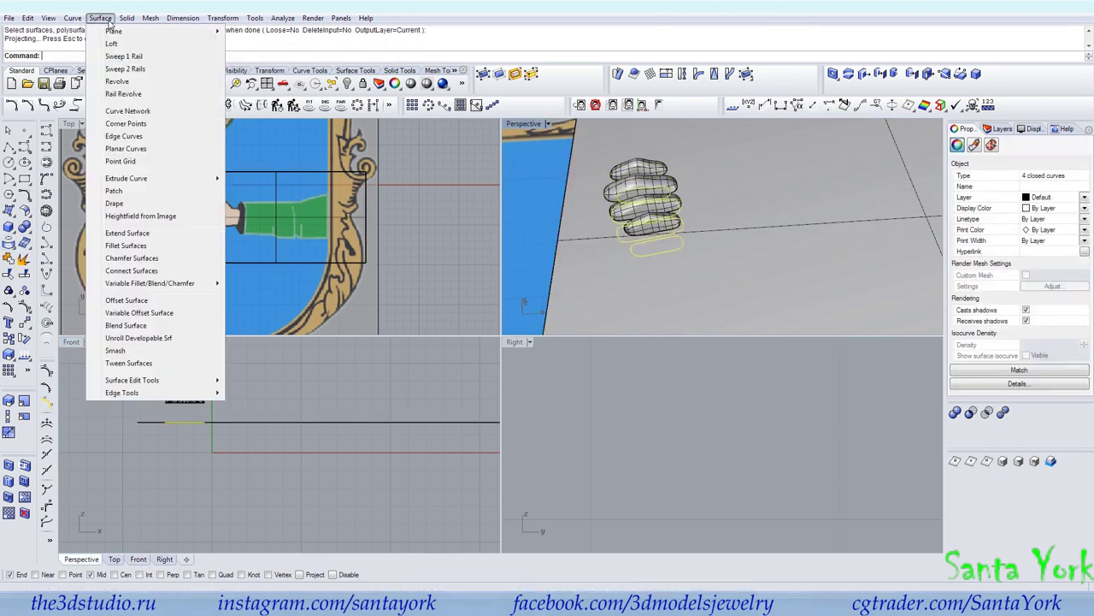
pyautogui.moveTo(126, 18)
pyautogui.moveTo(222, 220)
pyautogui.click(278, 220)
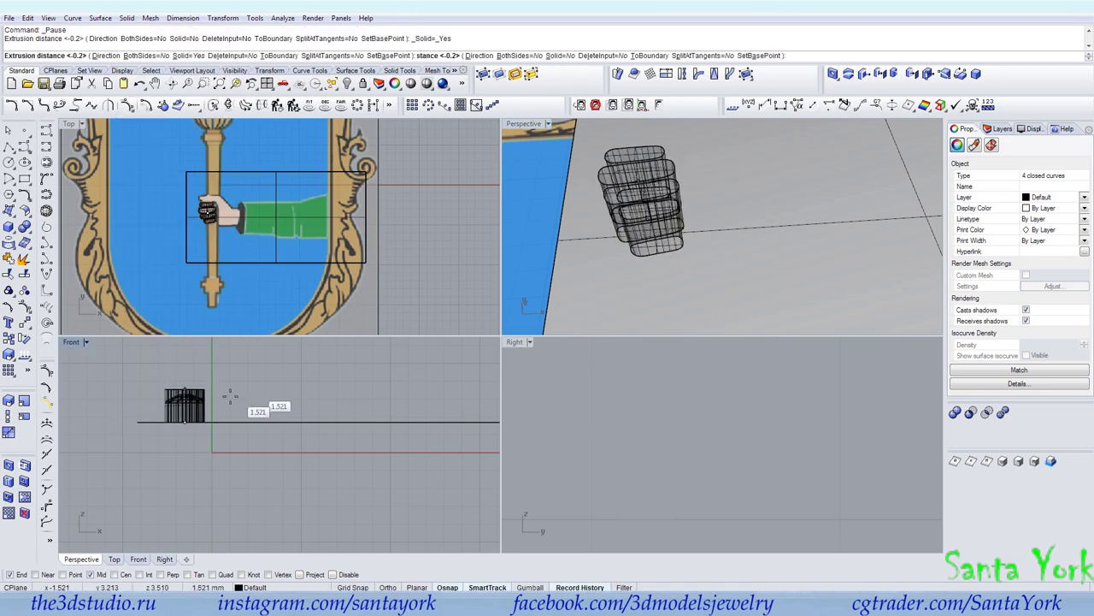
pyautogui.moveTo(347, 350); pyautogui.dragTo(359, 400, button='right')
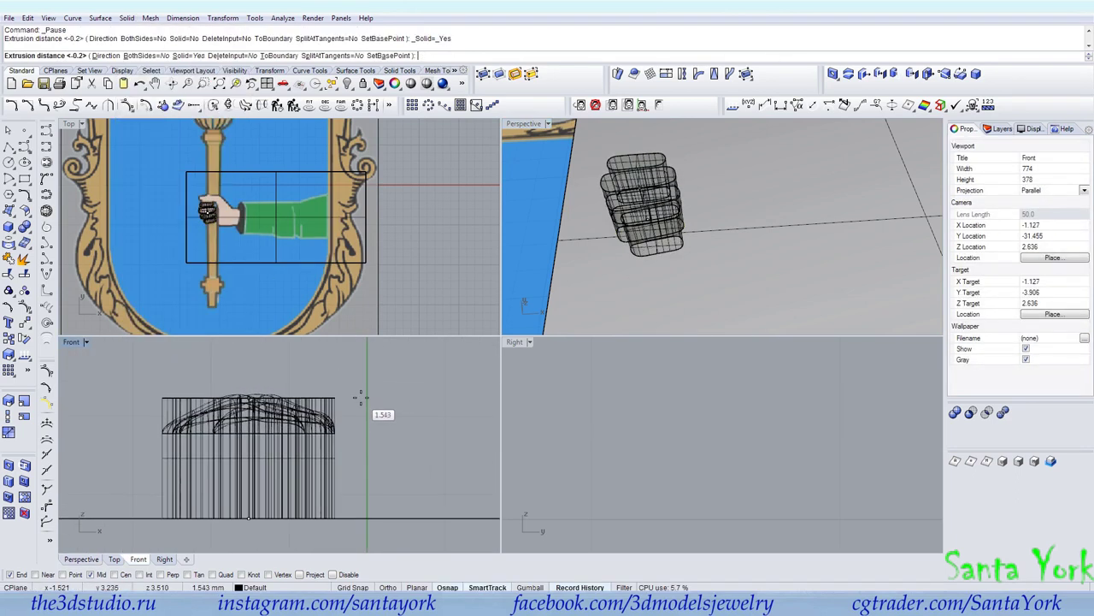
pyautogui.click(357, 419)
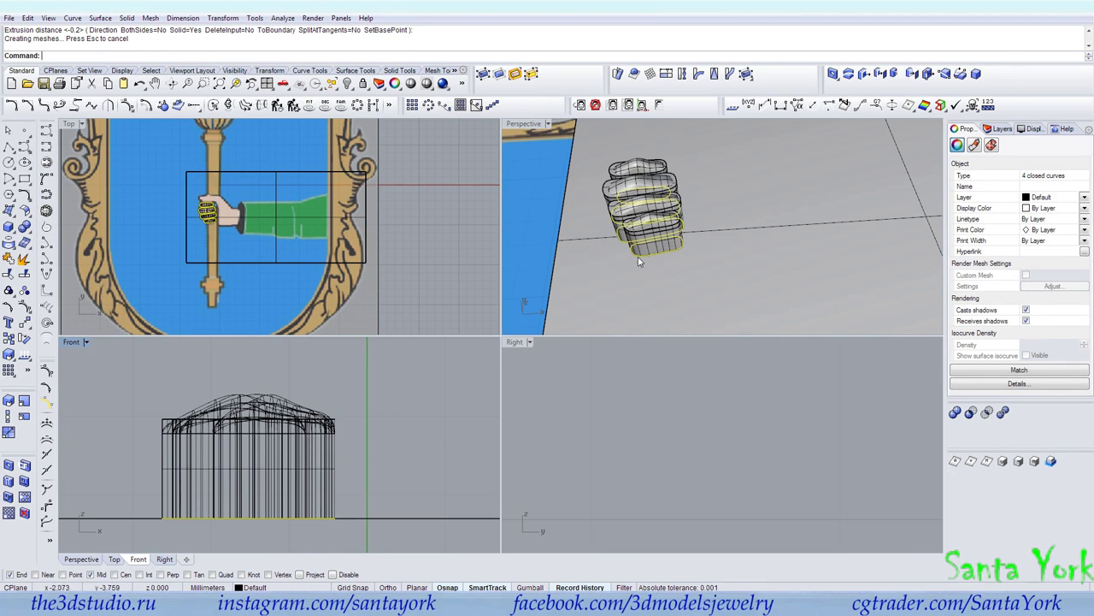
# Step: Delete the projected finger outlines and the base plane, and turn off Layer 01 with the reference image
pyautogui.press('Delete')
pyautogui.moveTo(638, 257); pyautogui.dragTo(860, 206, button='right')
pyautogui.click(998, 128)
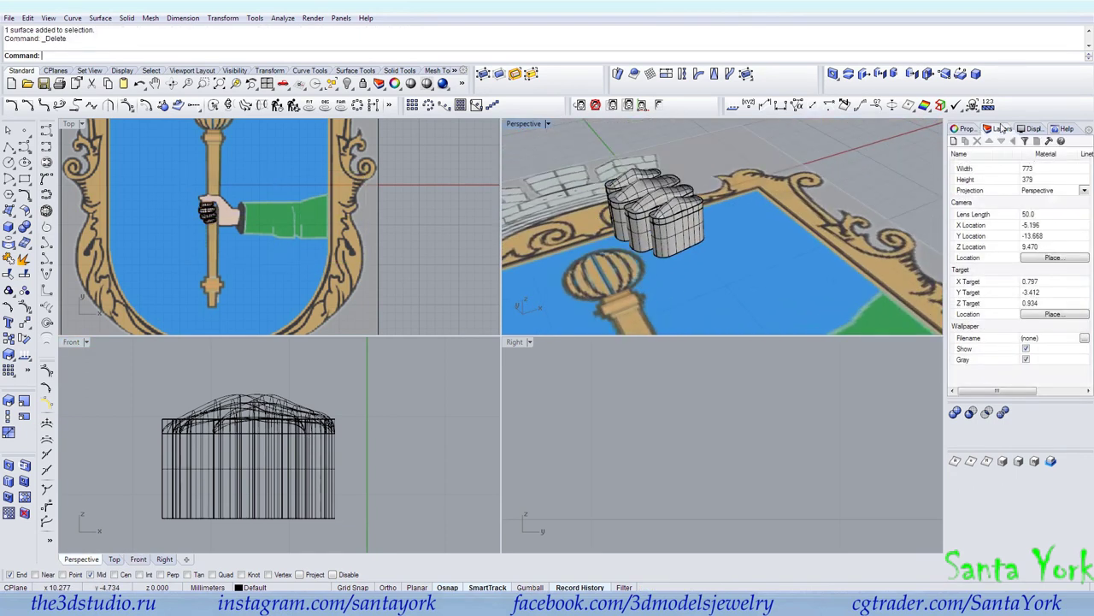
pyautogui.click(1008, 176)
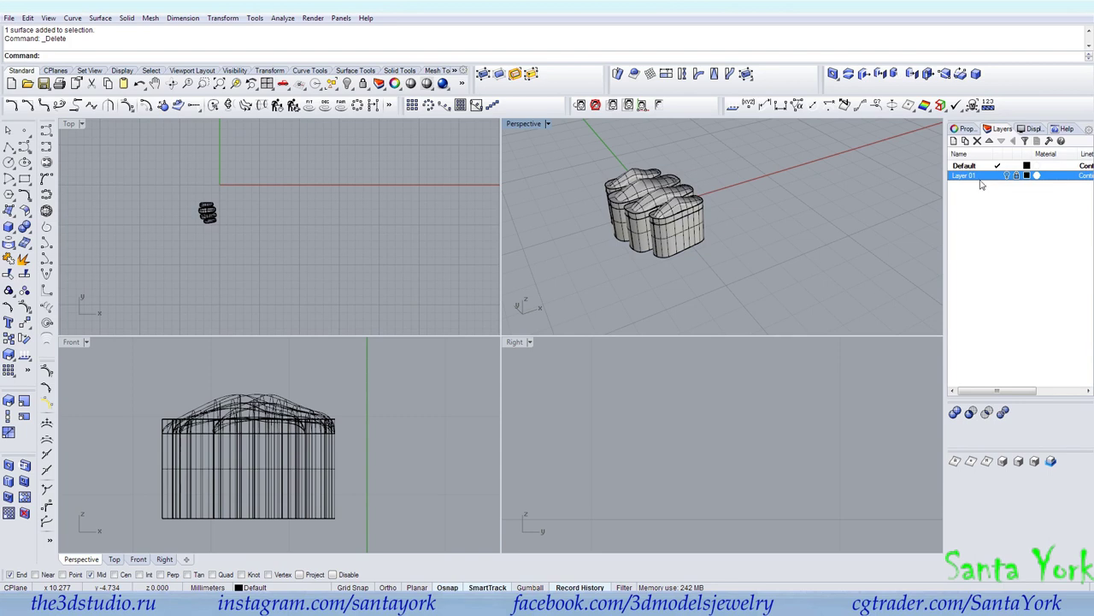
# Step: Trim the front finger's extruded block with the finger's border curve to remove the part above it, and delete the curve
pyautogui.scroll(3, 677, 234)
pyautogui.click(703, 224)
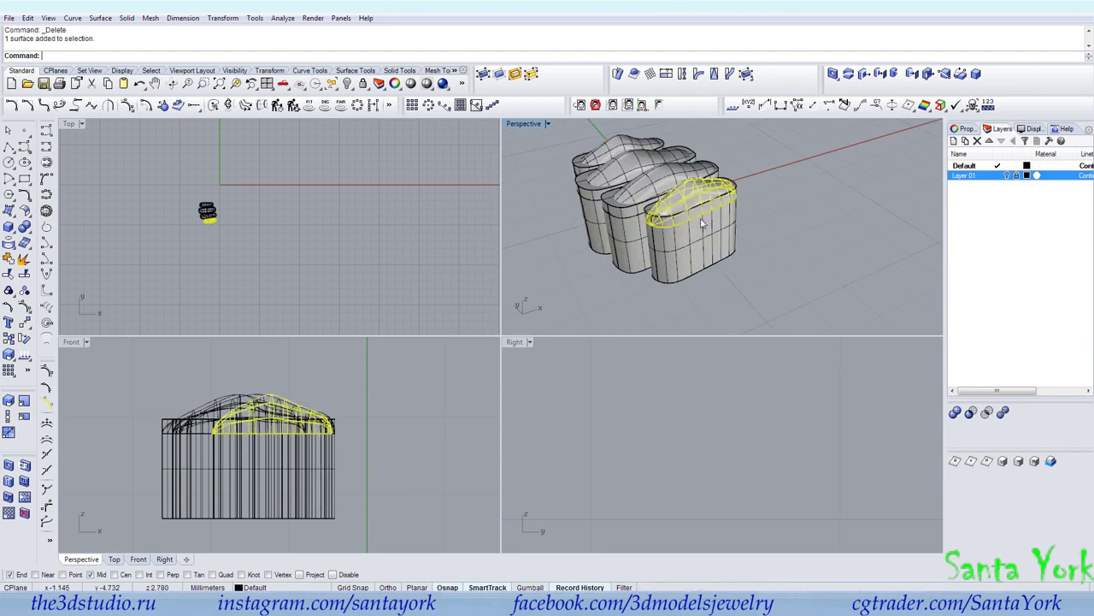
pyautogui.click(703, 224)
pyautogui.click(735, 256)
pyautogui.click(8, 272)
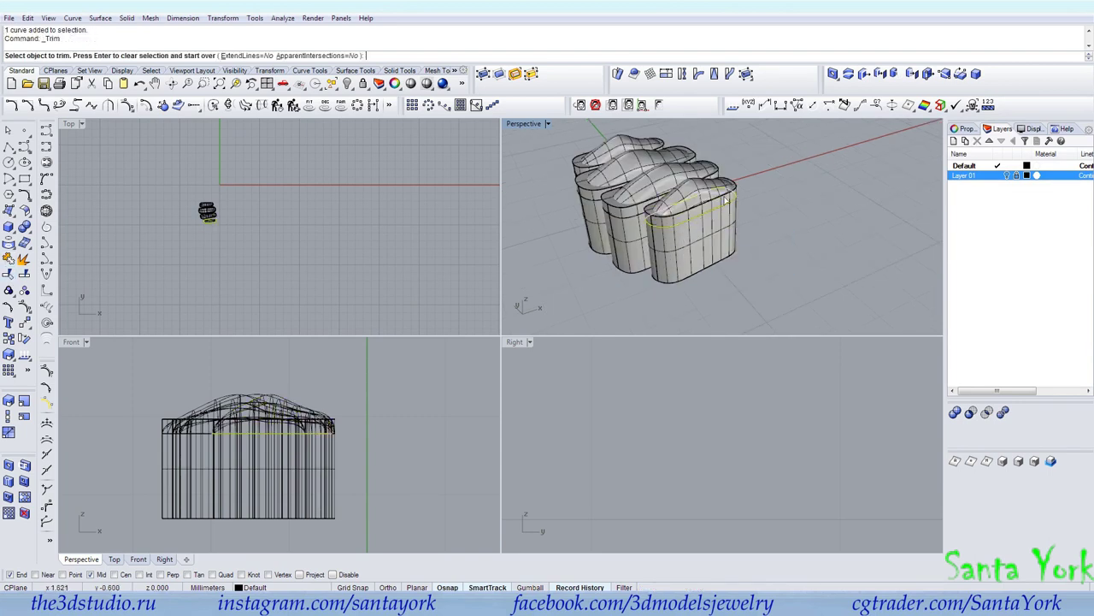
pyautogui.scroll(5, 624, 212)
pyautogui.press('Delete')
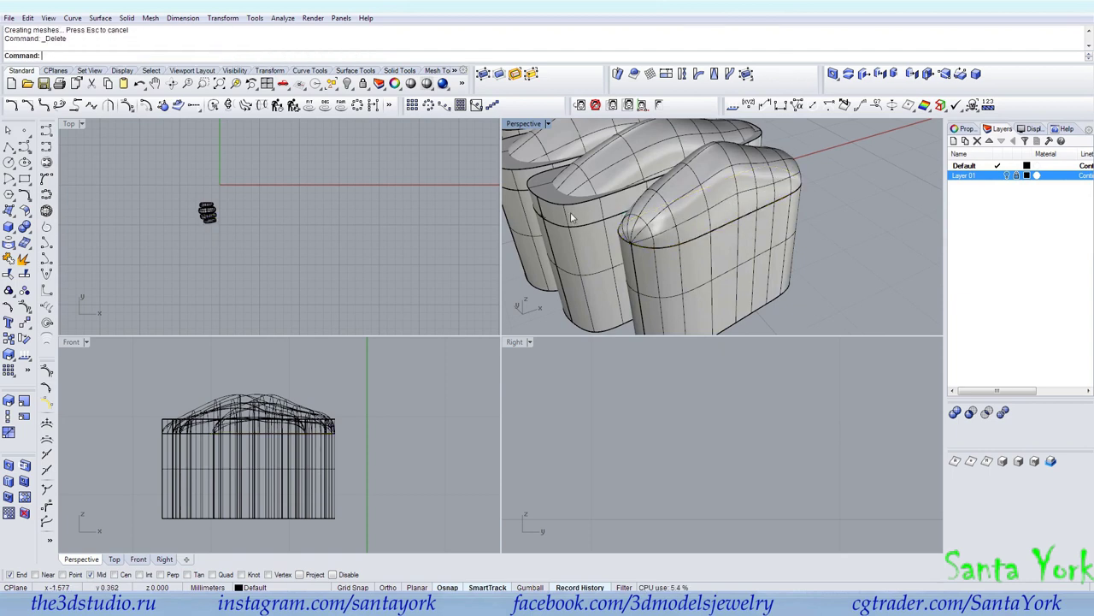
# Step: Trim away the part of the second finger's extruded block above its border curve, and delete the curve
pyautogui.click(588, 228)
pyautogui.click(620, 257)
pyautogui.rightClick(552, 196)
pyautogui.click(542, 187)
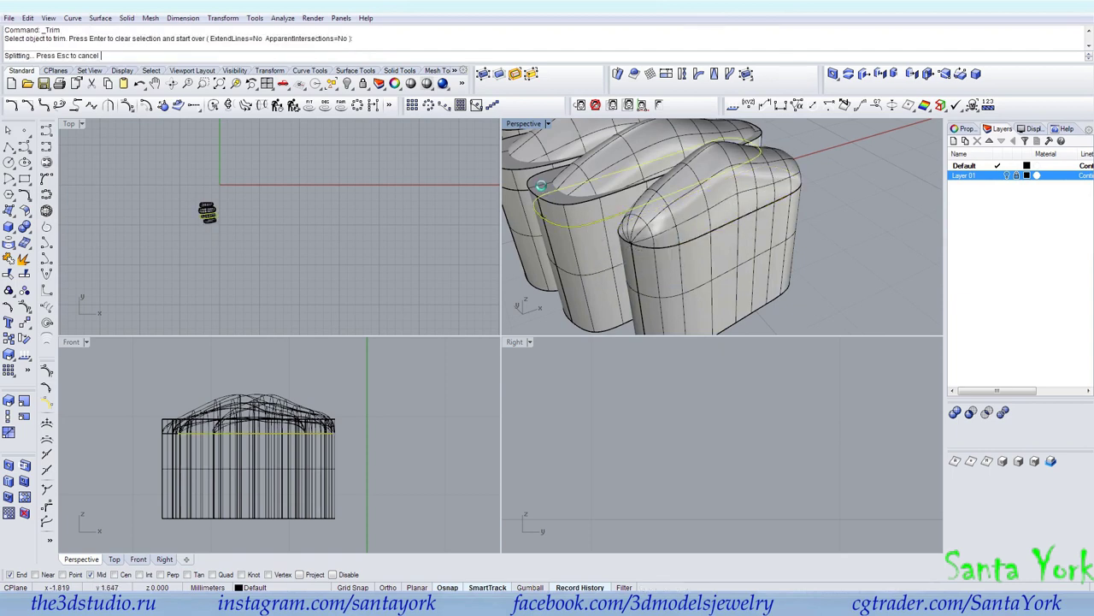
pyautogui.press('Delete')
# Step: Trim the third finger's extruded block with its border curve to remove the upper part, and delete the curve
pyautogui.scroll(-5, 779, 233)
pyautogui.scroll(8, 645, 237)
pyautogui.click(645, 237)
pyautogui.click(646, 240)
pyautogui.click(638, 239)
pyautogui.click(635, 238)
pyautogui.click(671, 267)
pyautogui.press('Delete')
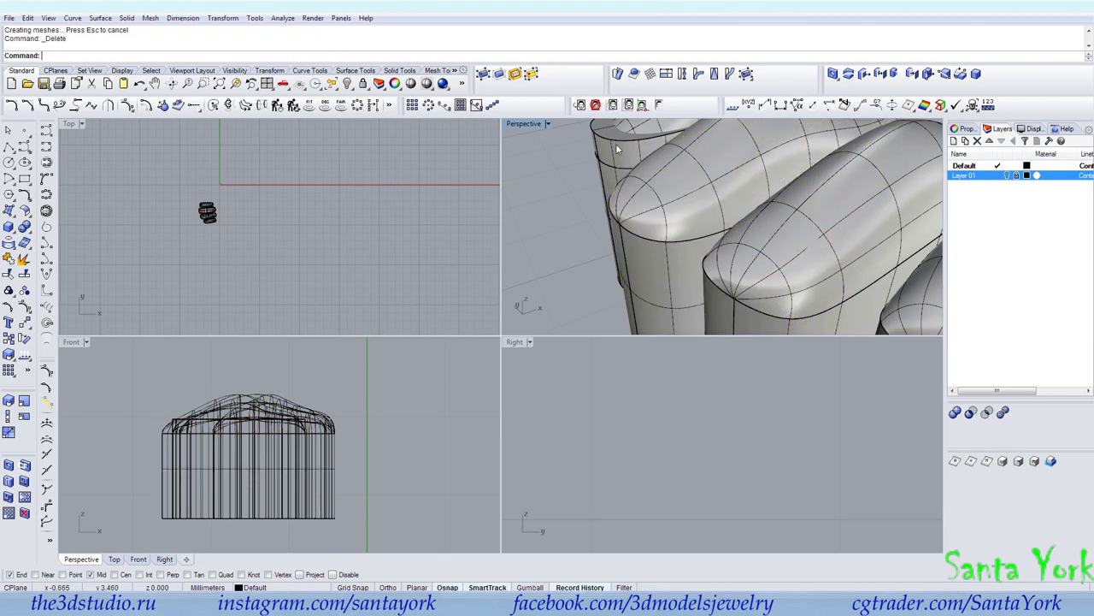
# Step: Trim the rearmost finger's extruded block down to its border curve and delete that curve
pyautogui.click(607, 172)
pyautogui.click(647, 196)
pyautogui.press('Delete')
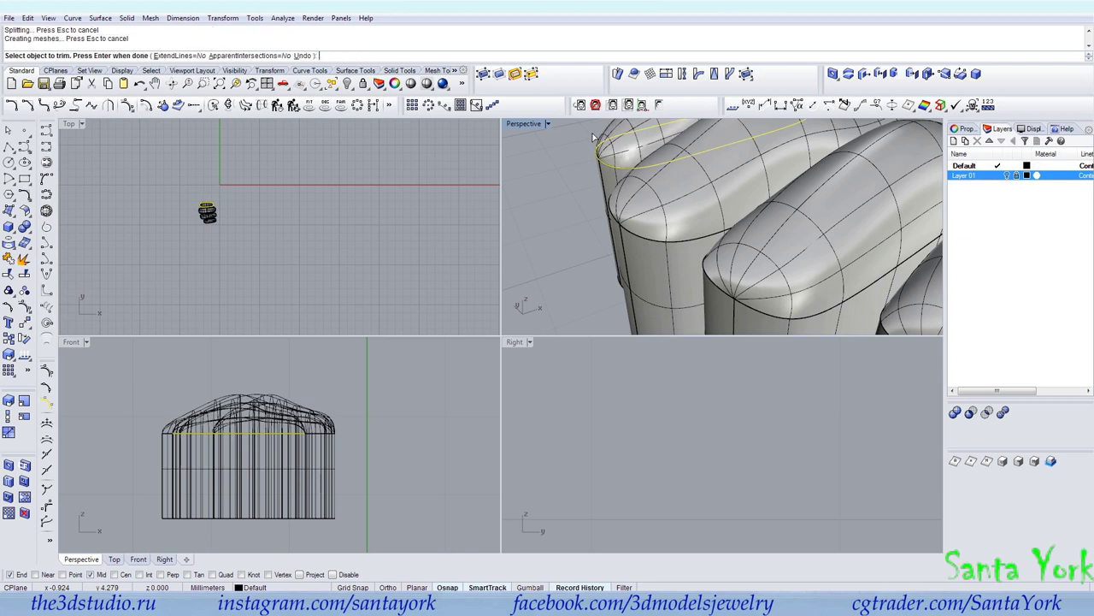
pyautogui.click(606, 140)
# Step: Select all finger surfaces and extruded blocks and join them into four closed polysurfaces
pyautogui.scroll(-8, 618, 162)
pyautogui.moveTo(797, 162); pyautogui.dragTo(598, 277)
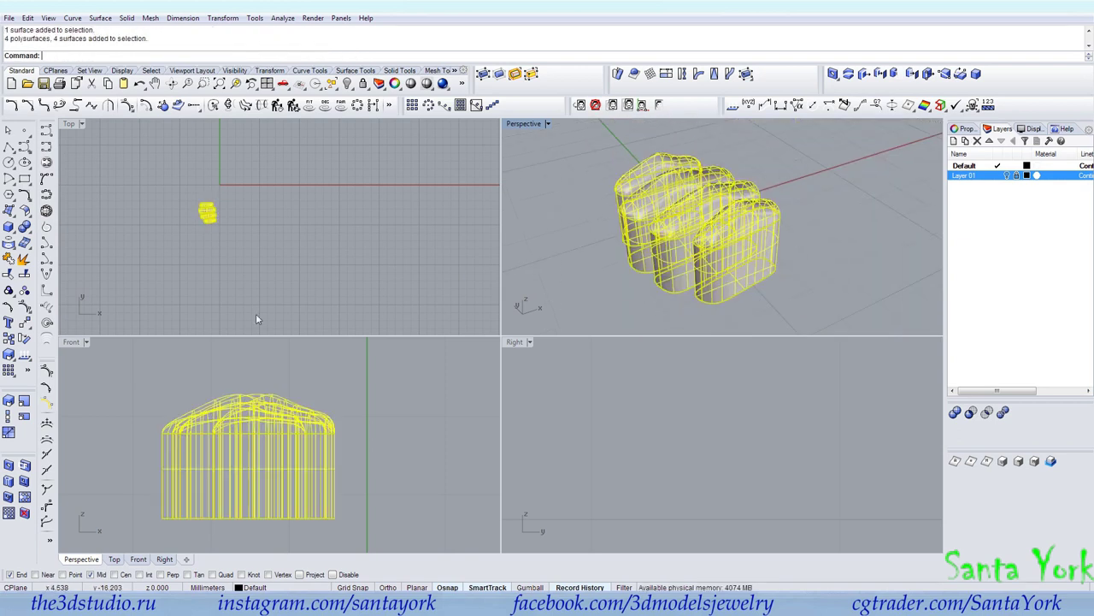
pyautogui.click(8, 259)
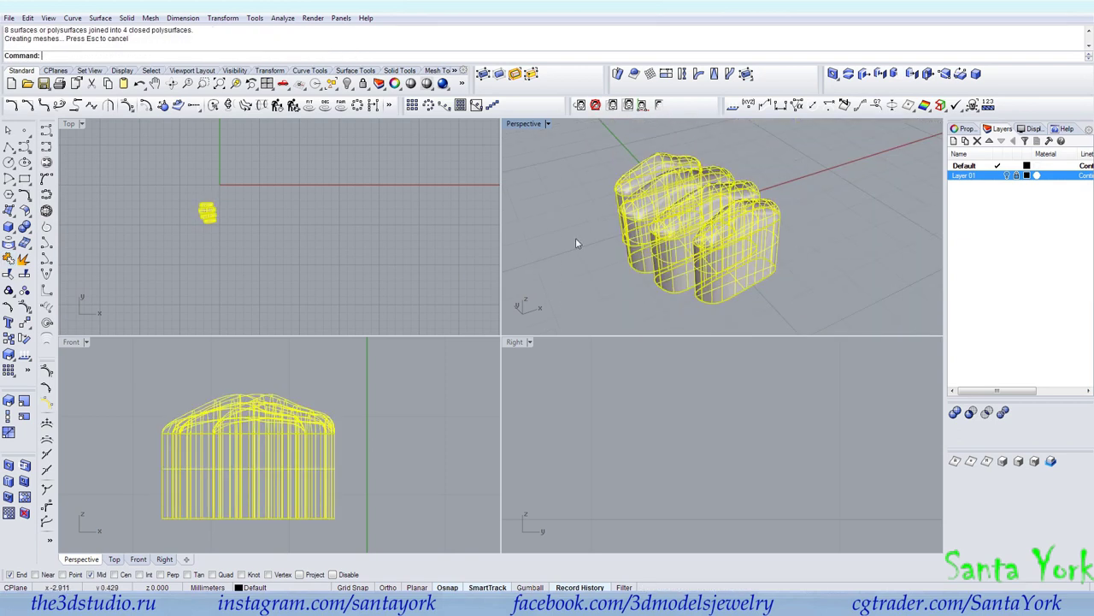
pyautogui.press('Escape')
pyautogui.press('Return')
pyautogui.click(741, 229)
pyautogui.click(658, 177)
pyautogui.press('Escape')
# Step: Turn off the surface isocurves for all four finger solids
pyautogui.hotkey('ctrl', 'a')
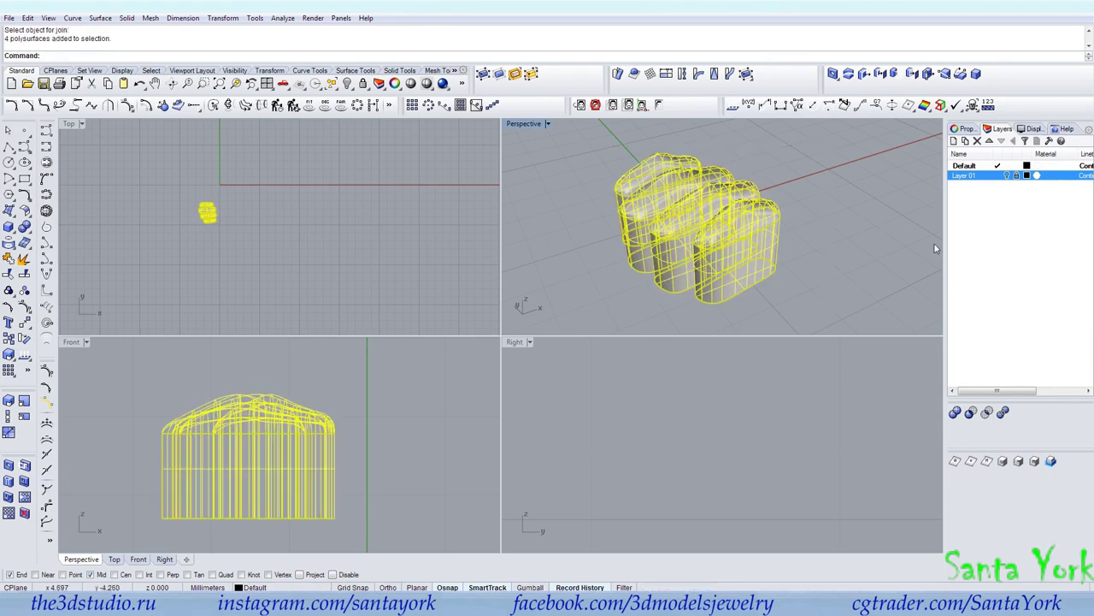
pyautogui.click(966, 129)
pyautogui.click(1029, 356)
pyautogui.click(818, 235)
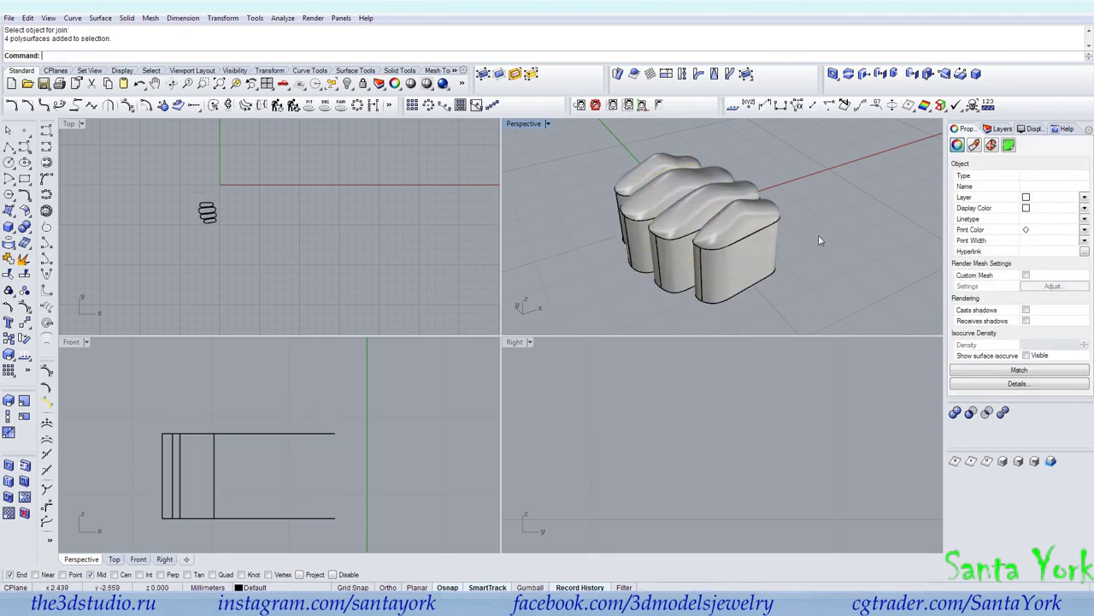
# Step: Show all hidden objects, and select and hide all the curves in the model
pyautogui.moveTo(818, 235); pyautogui.dragTo(663, 247, button='right')
pyautogui.rightClick(347, 84)
pyautogui.click(338, 86)
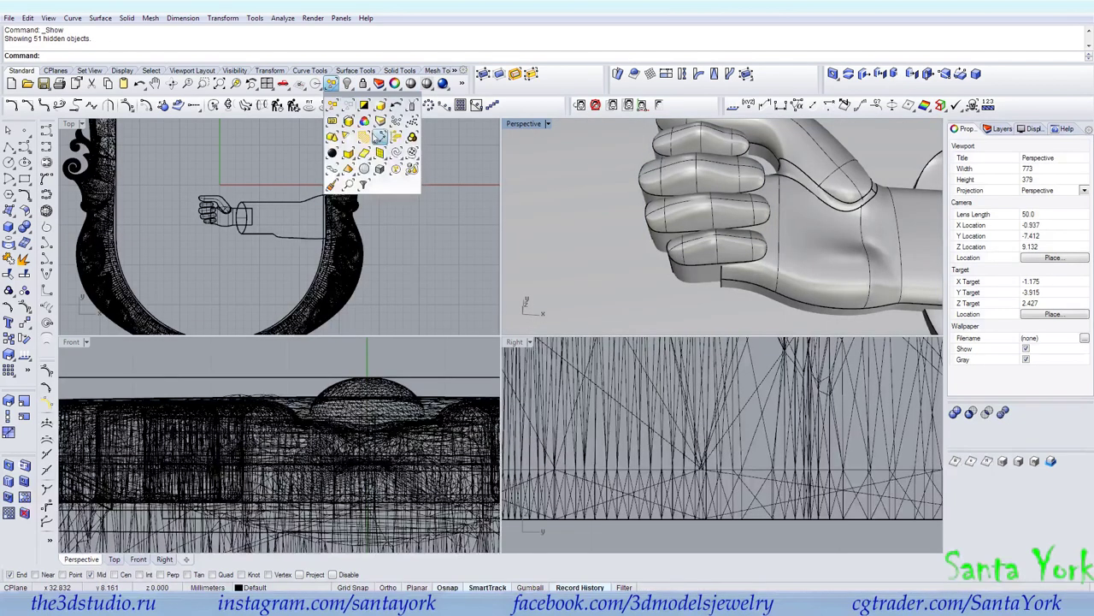
pyautogui.click(394, 153)
pyautogui.click(347, 83)
# Step: Select the six closed polysurfaces of the sleeve, hand and fingers and group them
pyautogui.scroll(-10, 643, 242)
pyautogui.scroll(-6, 649, 243)
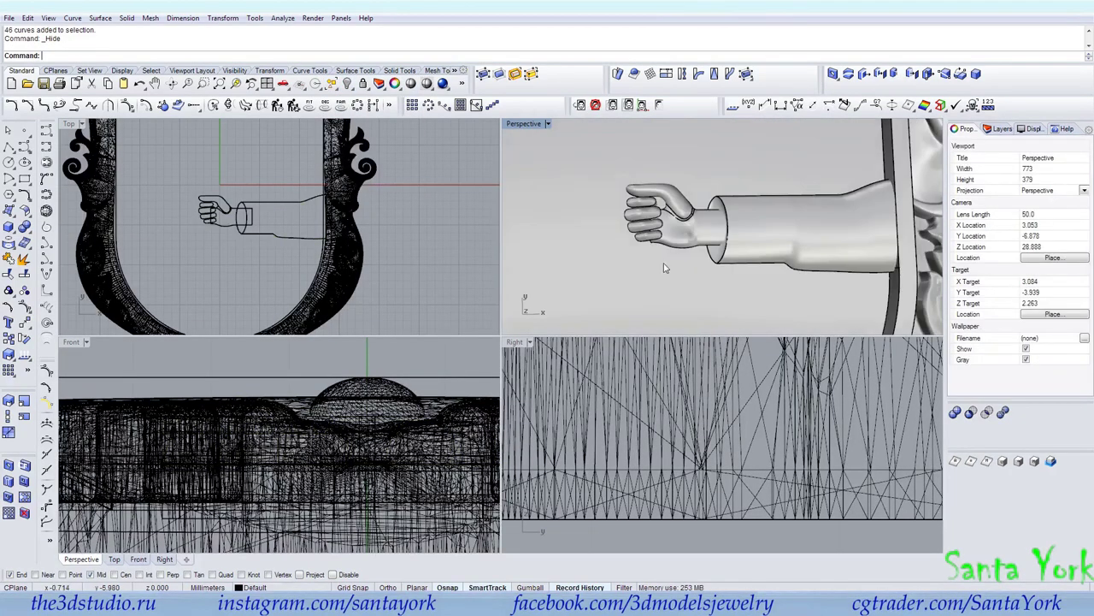
pyautogui.click(212, 221)
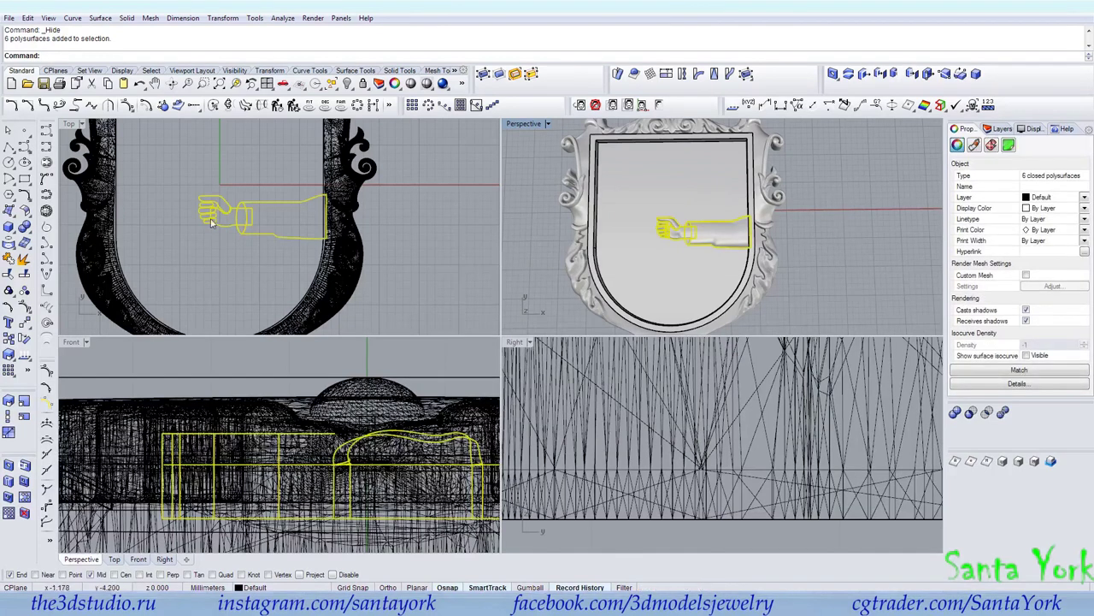
pyautogui.click(10, 292)
pyautogui.click(183, 282)
# Step: Set the Perspective view to Rendered display mode and examine the arm on the shield
pyautogui.moveTo(647, 231); pyautogui.dragTo(645, 260, button='right')
pyautogui.scroll(-6, 714, 246)
pyautogui.scroll(4, 711, 233)
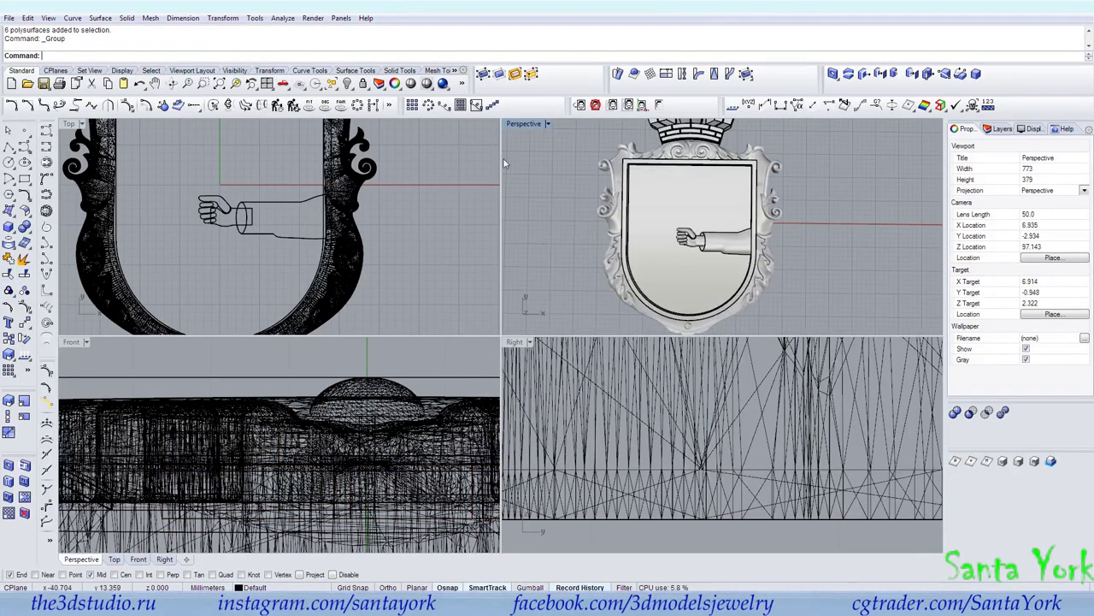
pyautogui.click(527, 126)
pyautogui.click(538, 248)
pyautogui.scroll(5, 703, 243)
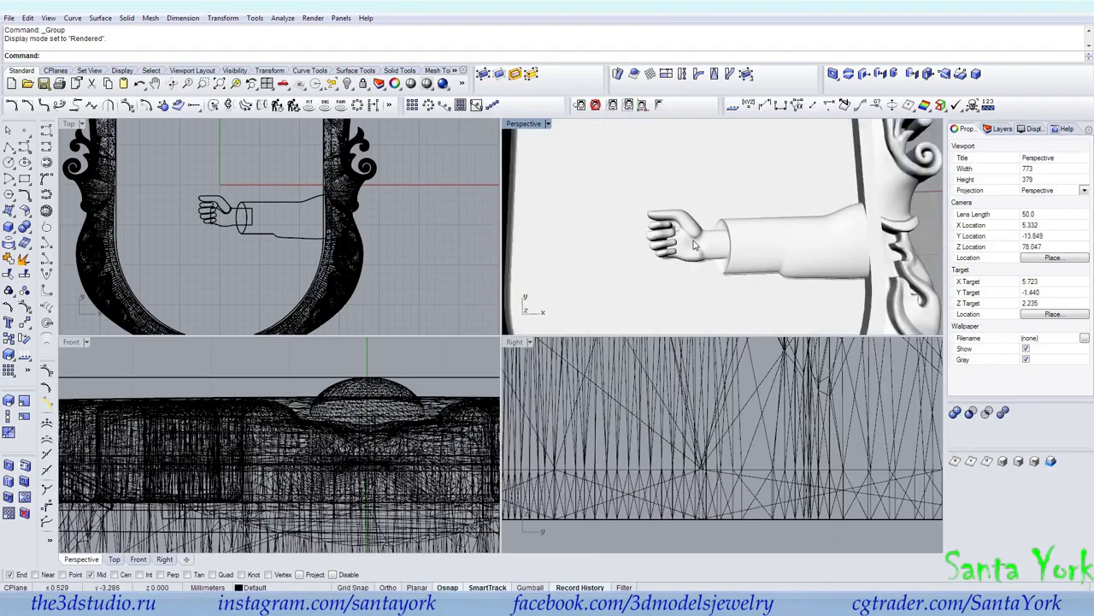
# Step: Turn on Layer 01 to show the reference picture behind the coat of arms and save the file
pyautogui.scroll(-7, 702, 243)
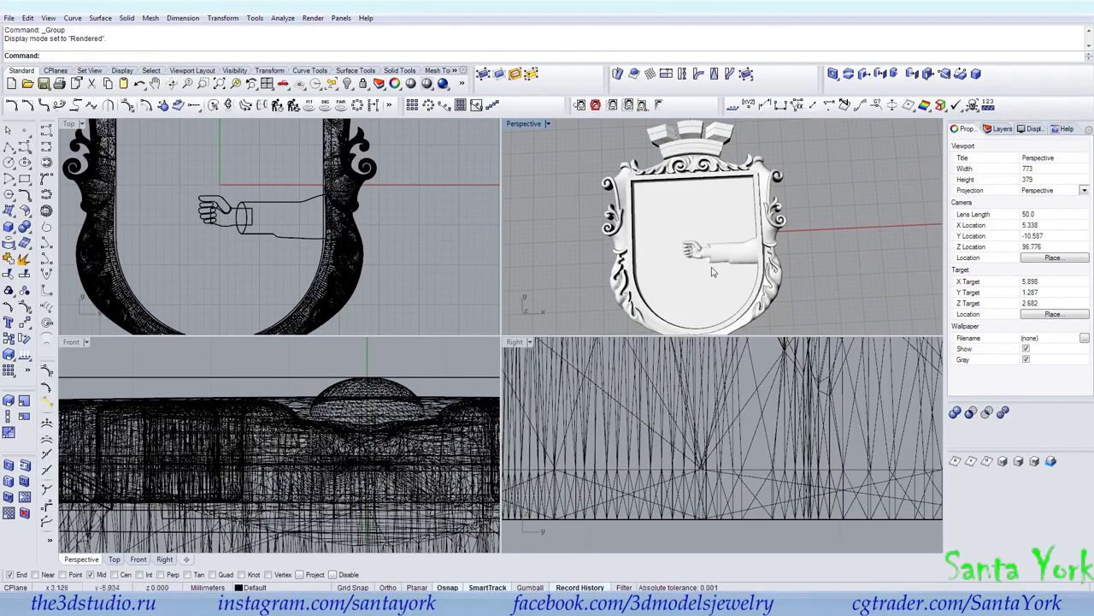
pyautogui.moveTo(223, 206); pyautogui.dragTo(229, 242, button='right')
pyautogui.click(1001, 129)
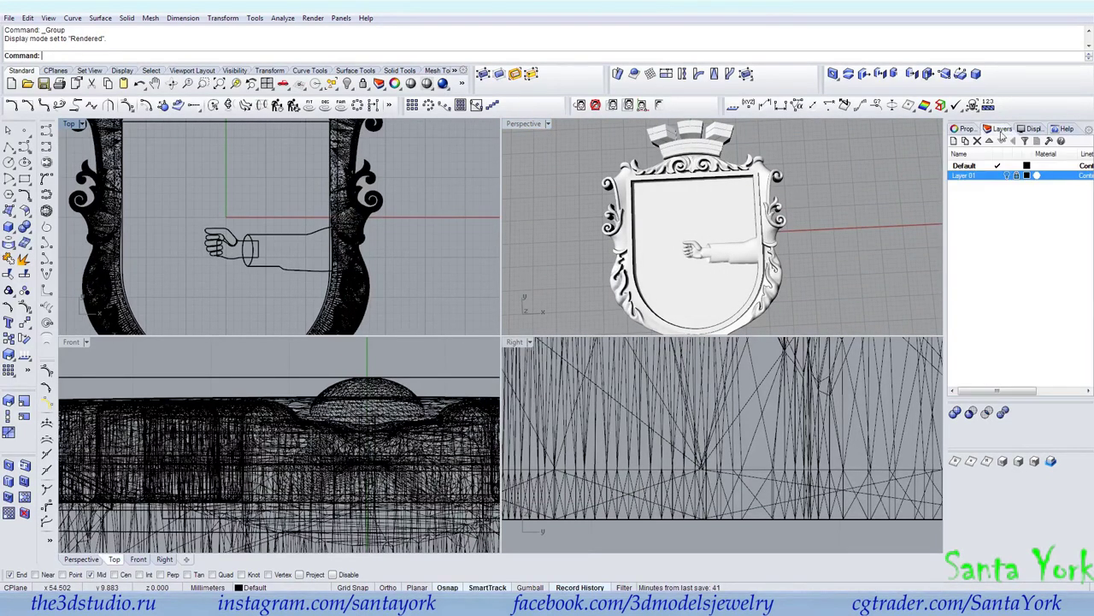
pyautogui.click(1006, 176)
pyautogui.keyDown('shift'); pyautogui.moveTo(658, 246); pyautogui.dragTo(703, 263, button='right'); pyautogui.keyUp('shift')
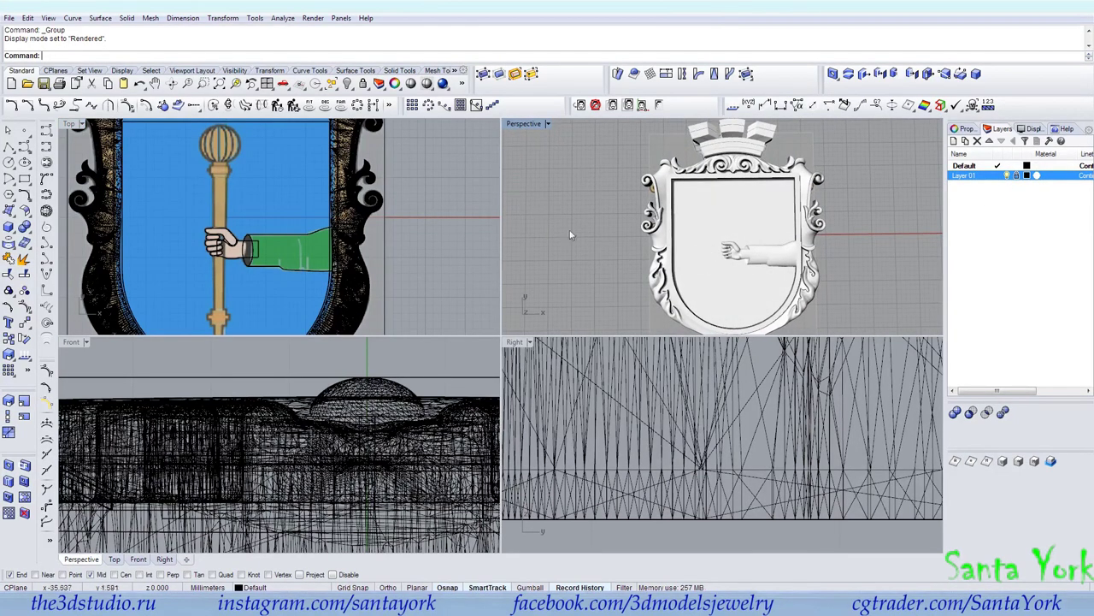
pyautogui.click(44, 83)
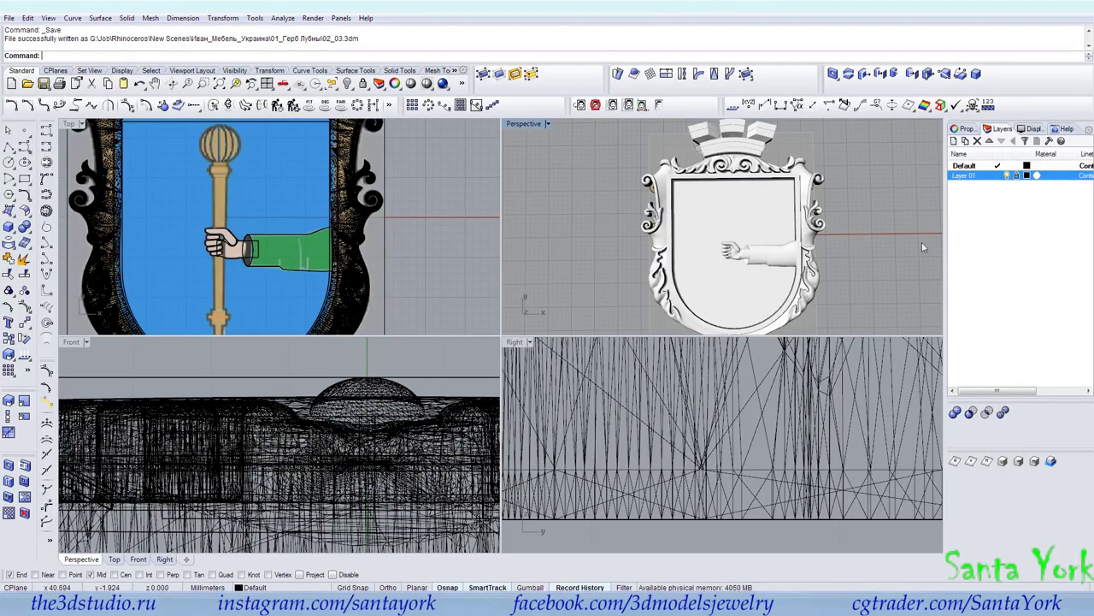
# Step: Enlarge the Top view and hide the modelled frame, shield and arm so only the reference picture remains
pyautogui.moveTo(269, 221); pyautogui.dragTo(329, 215, button='right')
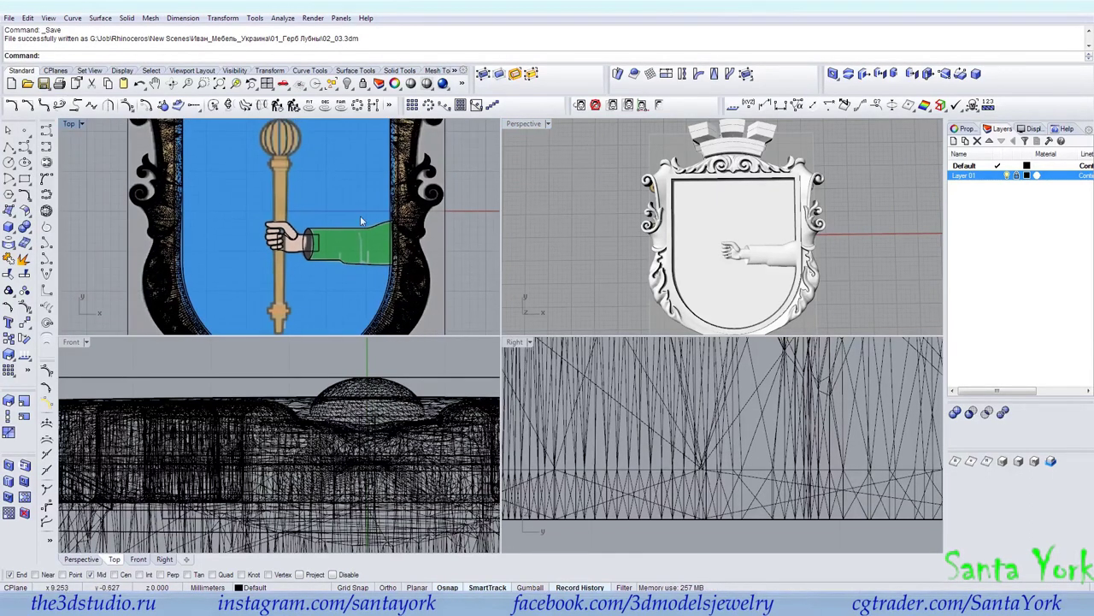
pyautogui.doubleClick(73, 128)
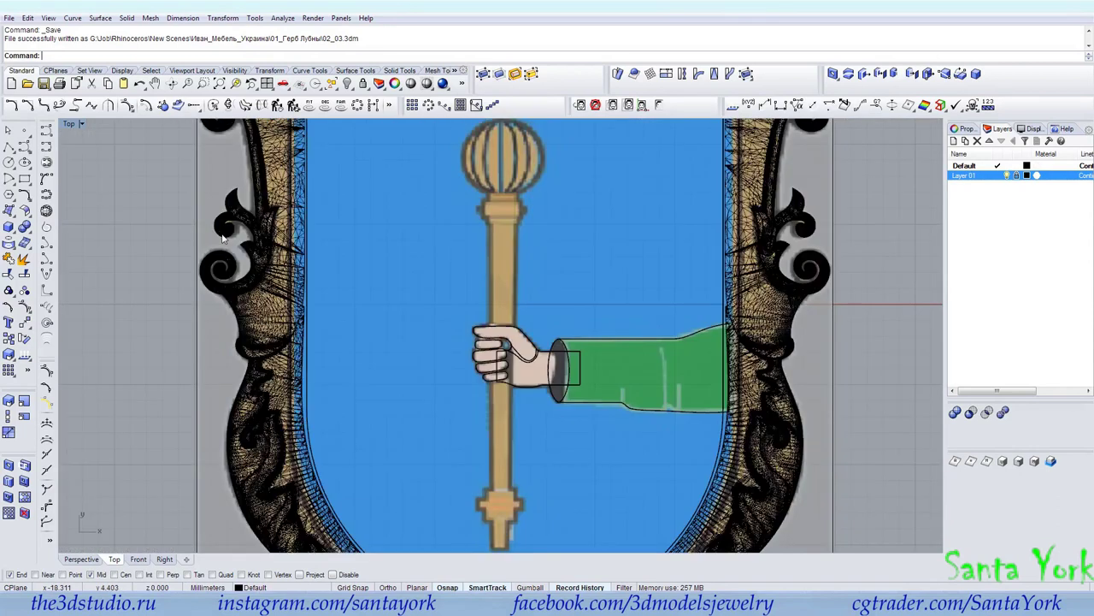
pyautogui.moveTo(445, 209); pyautogui.dragTo(404, 260, button='right')
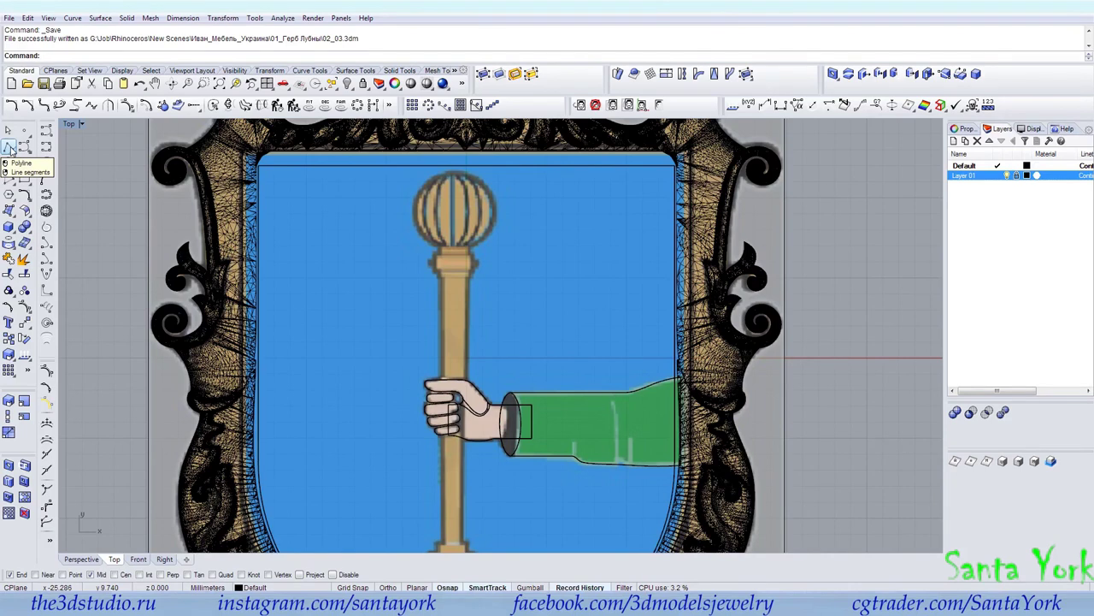
pyautogui.click(248, 144)
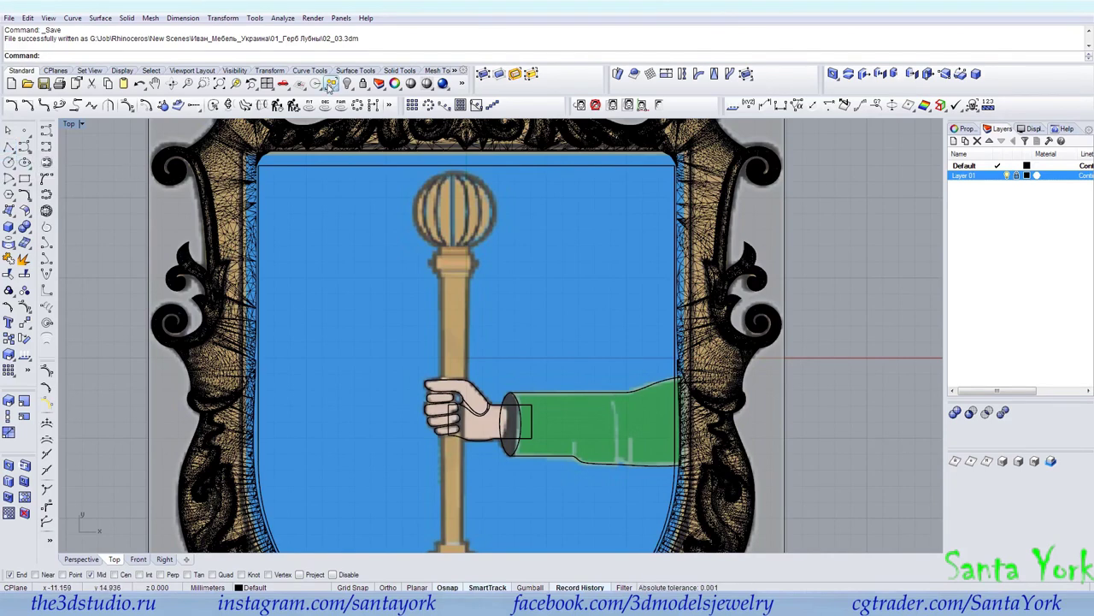
pyautogui.click(348, 83)
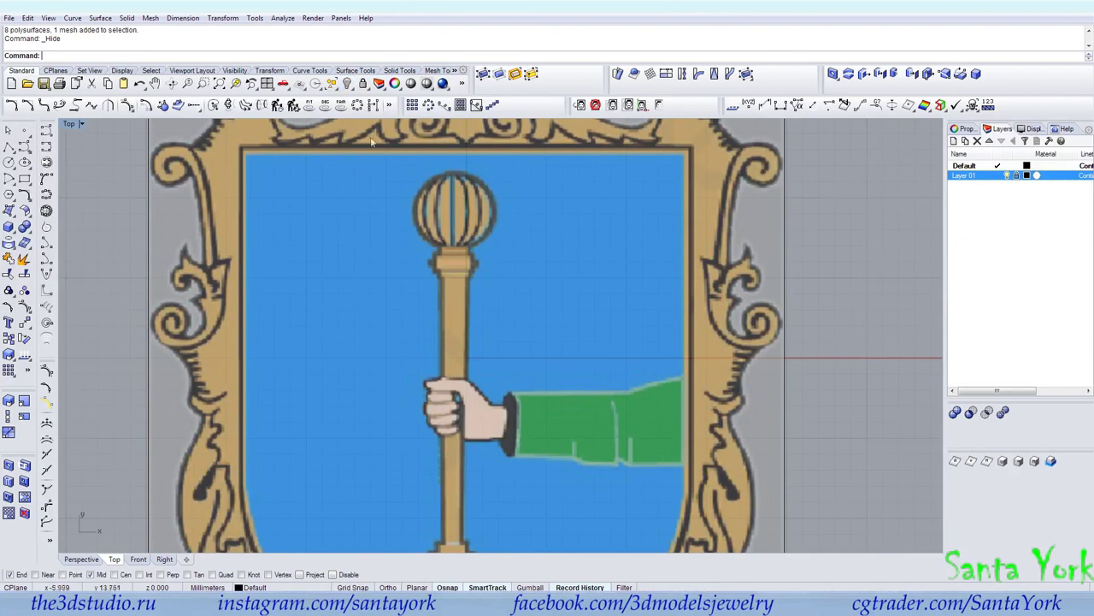
# Step: Draw a three-point arc from the top to the bottom of the mace head along the first rib right of its centre
pyautogui.scroll(5, 408, 223)
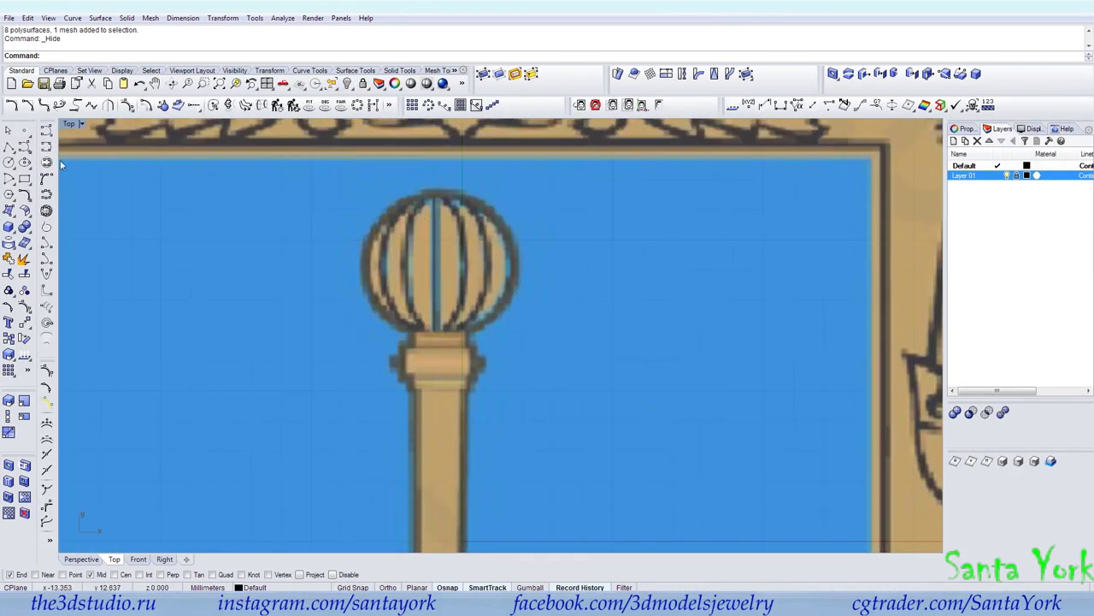
pyautogui.click(8, 177)
pyautogui.click(28, 184)
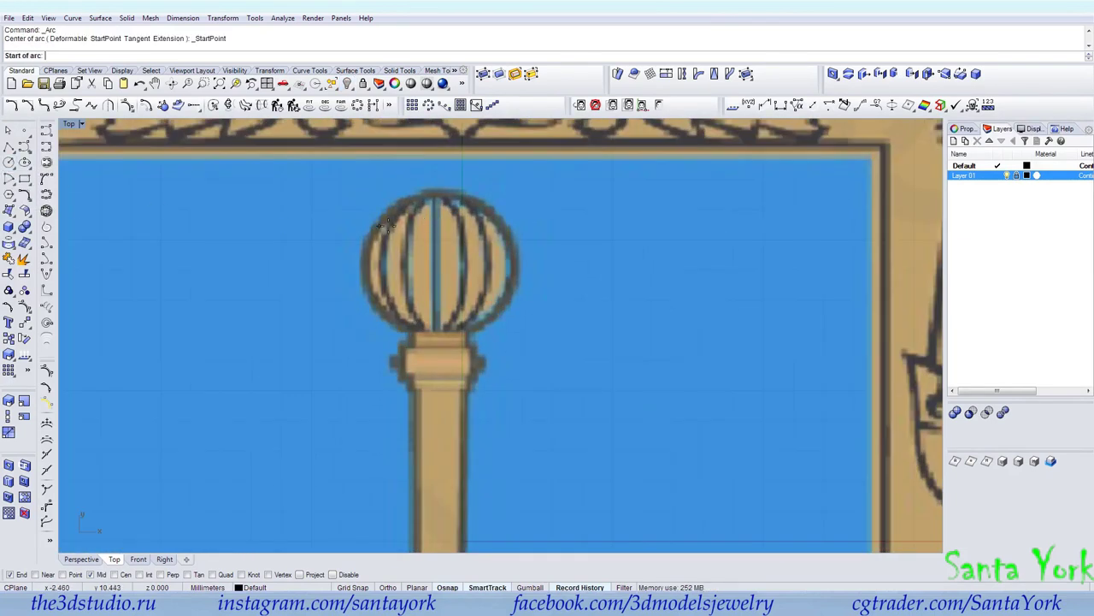
pyautogui.click(436, 192)
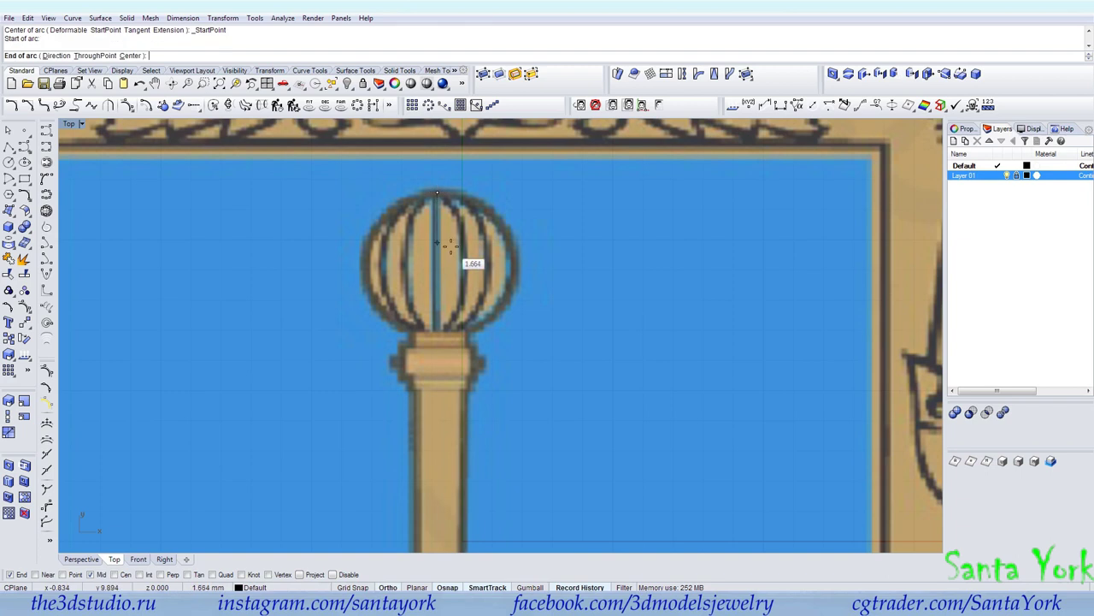
pyautogui.click(438, 331)
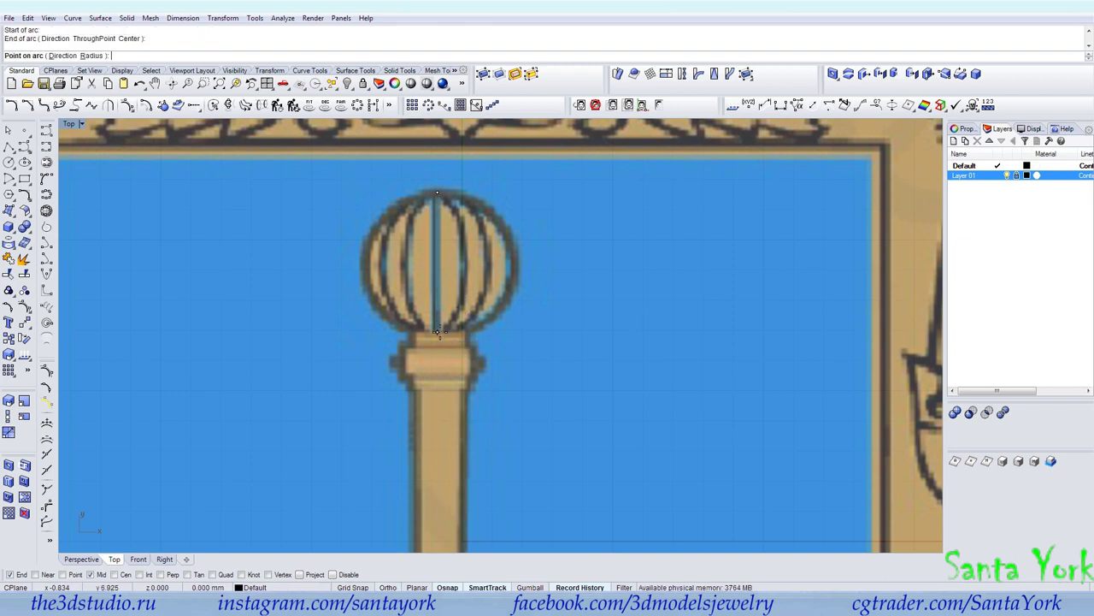
pyautogui.click(463, 266)
pyautogui.click(463, 266)
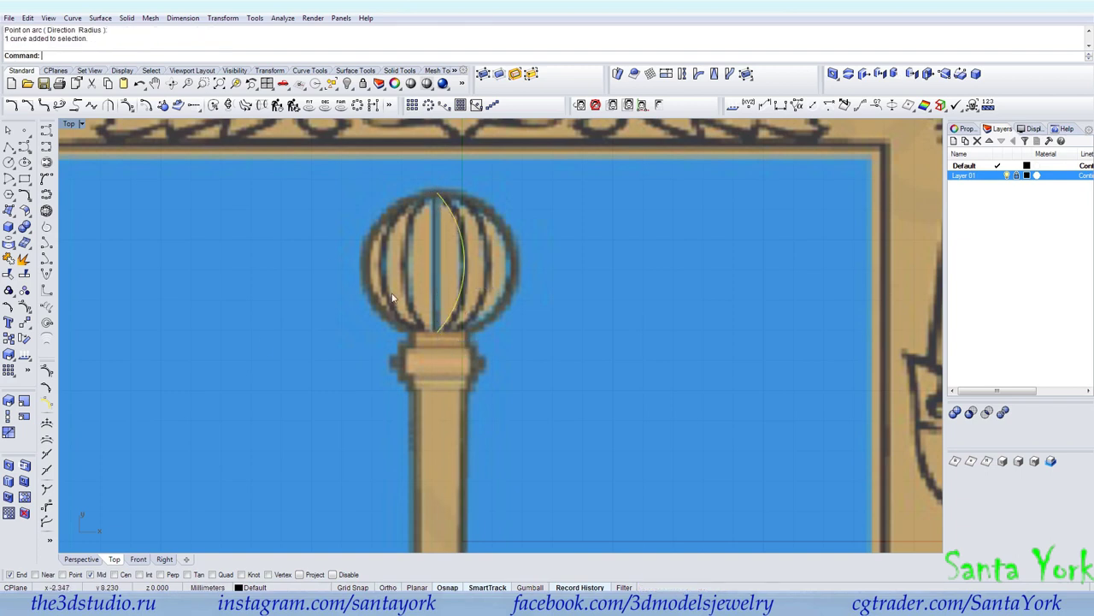
# Step: Draw a straight vertical centre line through the mace head between the arc's two ends
pyautogui.click(8, 148)
pyautogui.click(436, 192)
pyautogui.click(436, 331)
pyautogui.press('Return')
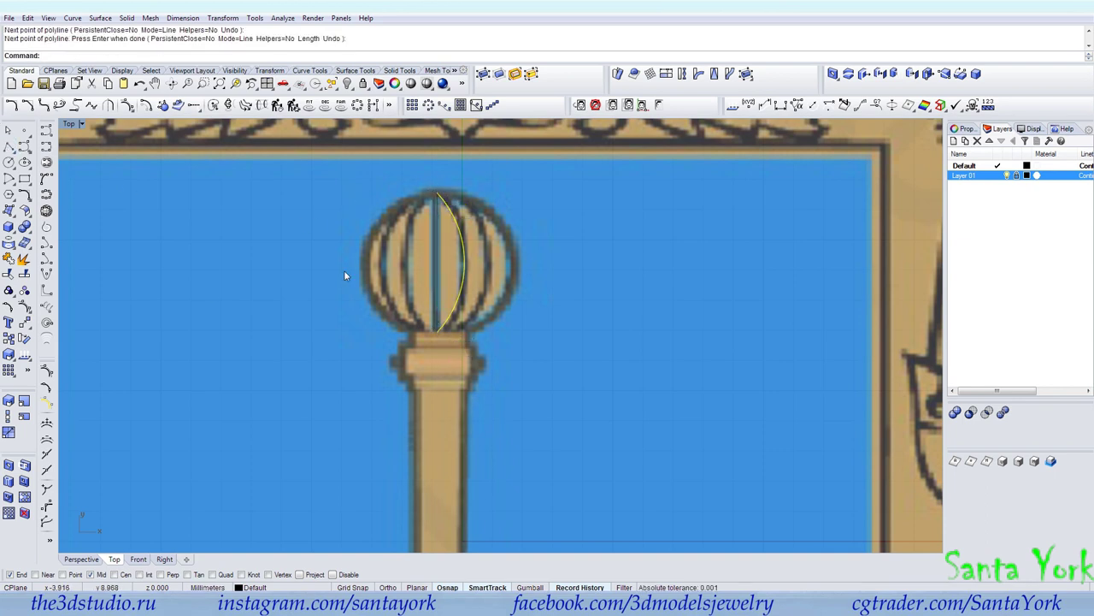
# Step: Duplicate the arc in place and stretch the copy horizontally from the centre line to the second rib with Scale1D
pyautogui.click(109, 84)
pyautogui.click(124, 84)
pyautogui.click(9, 416)
pyautogui.click(437, 262)
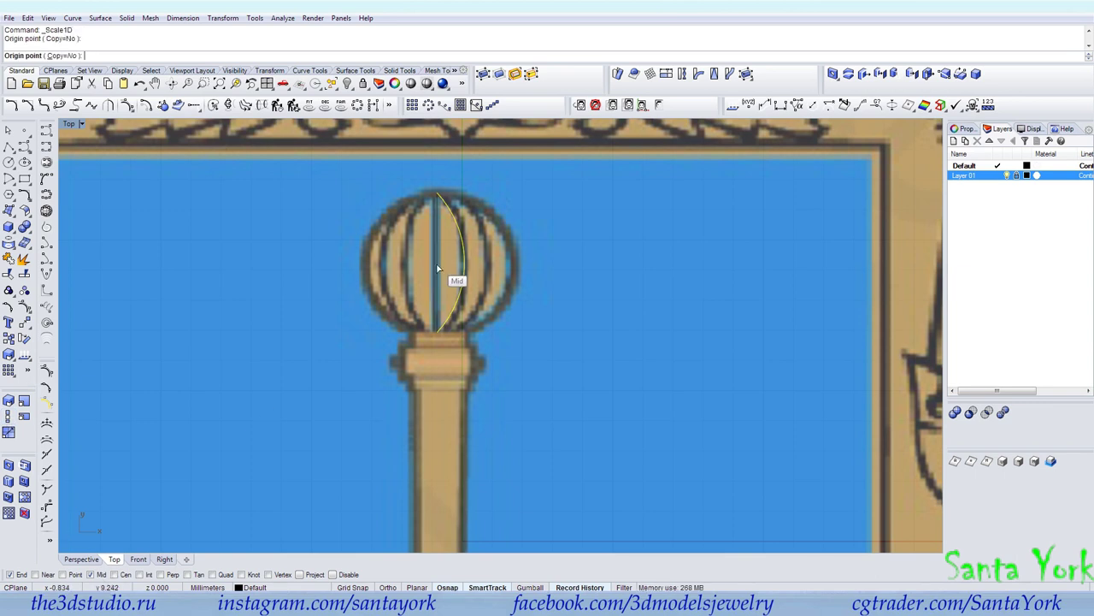
pyautogui.click(466, 263)
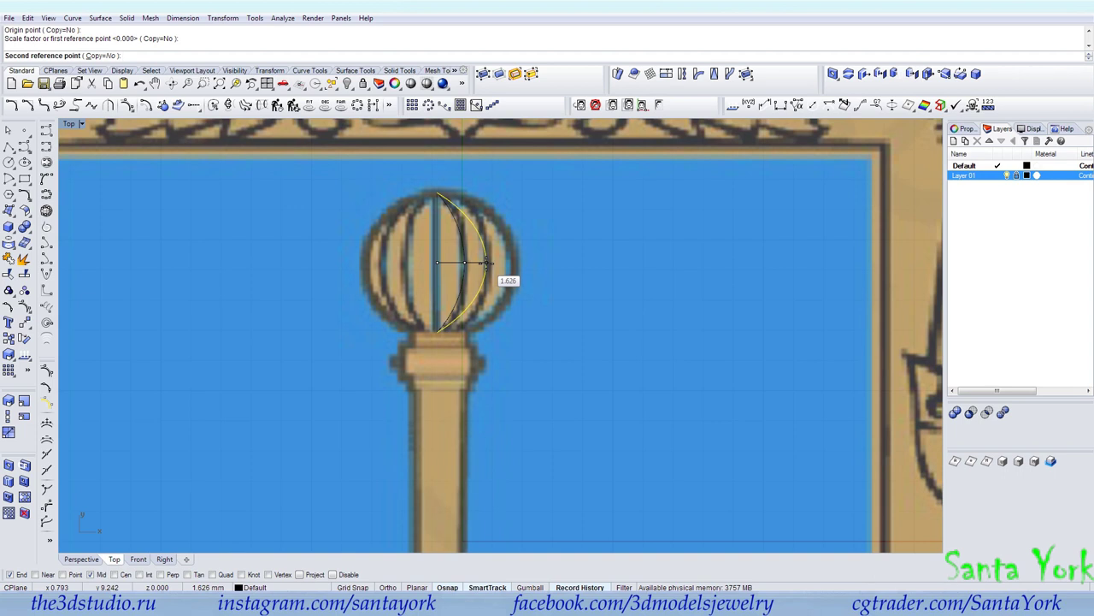
pyautogui.click(485, 262)
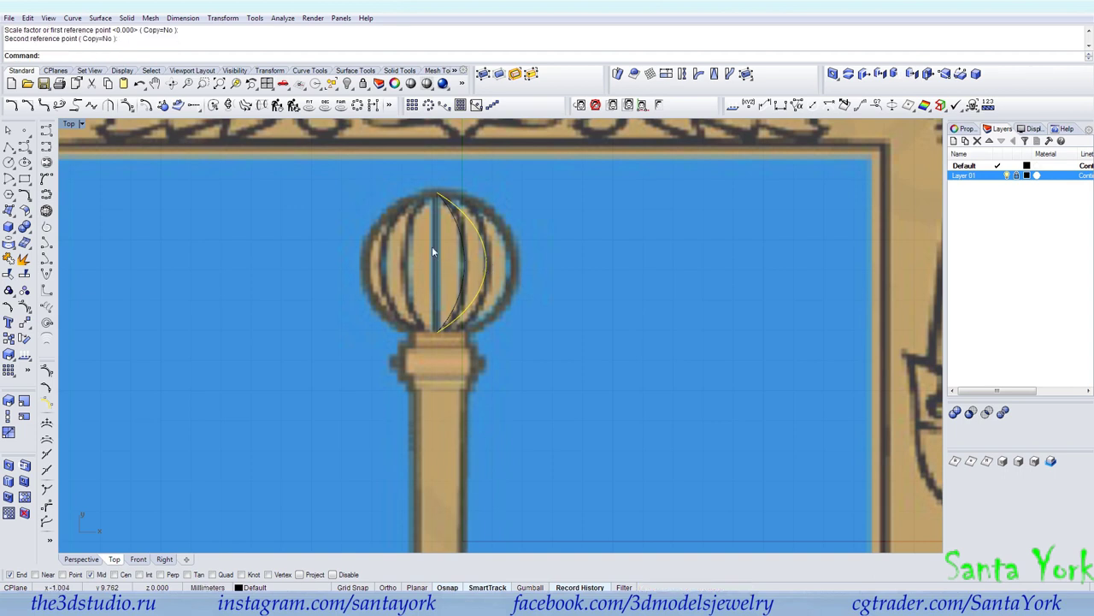
# Step: Rebuild both rib arcs with 4 points and degree 3
pyautogui.click(277, 105)
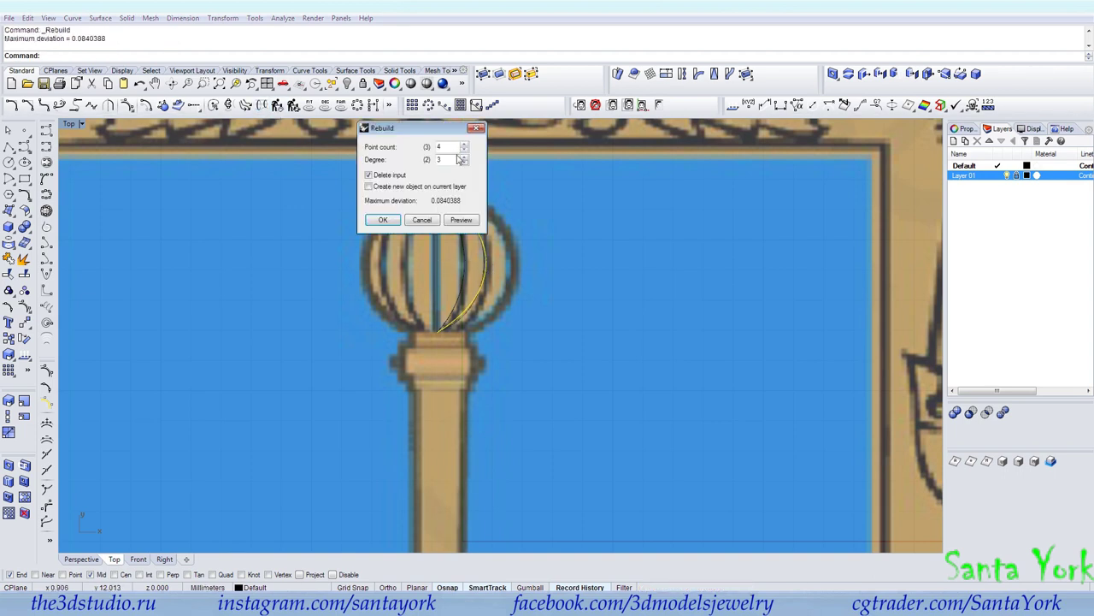
pyautogui.click(380, 219)
pyautogui.click(463, 247)
pyautogui.press('Return')
pyautogui.press('Return')
# Step: Spread the wider arc's two middle control points vertically and shift them outward to match the second rib
pyautogui.click(483, 242)
pyautogui.click(25, 307)
pyautogui.moveTo(530, 243); pyautogui.dragTo(530, 243)
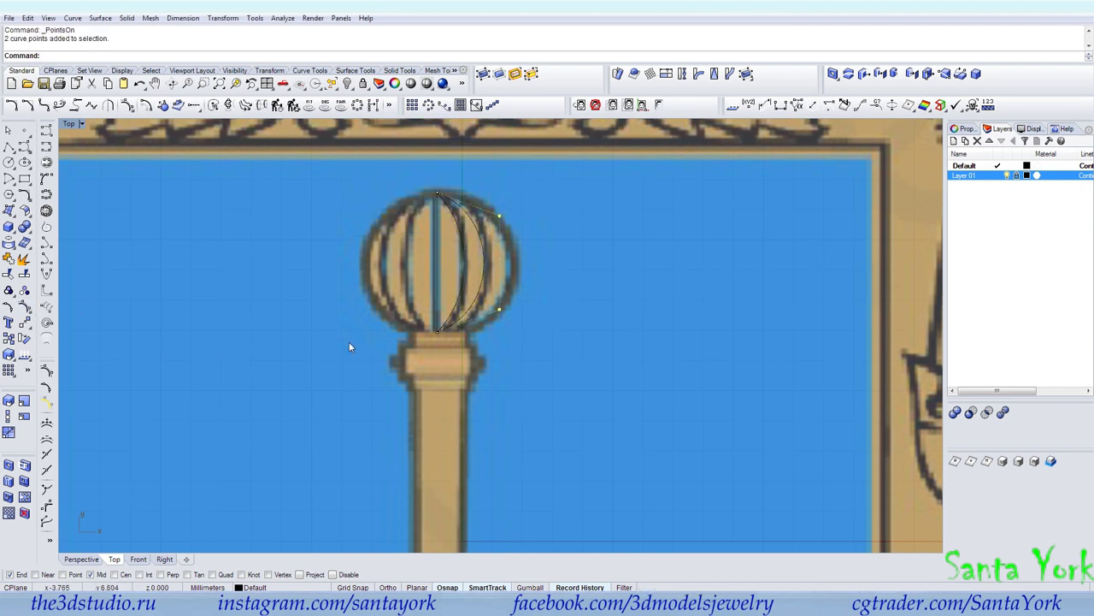
pyautogui.click(21, 437)
pyautogui.click(500, 274)
pyautogui.click(522, 206)
pyautogui.click(519, 203)
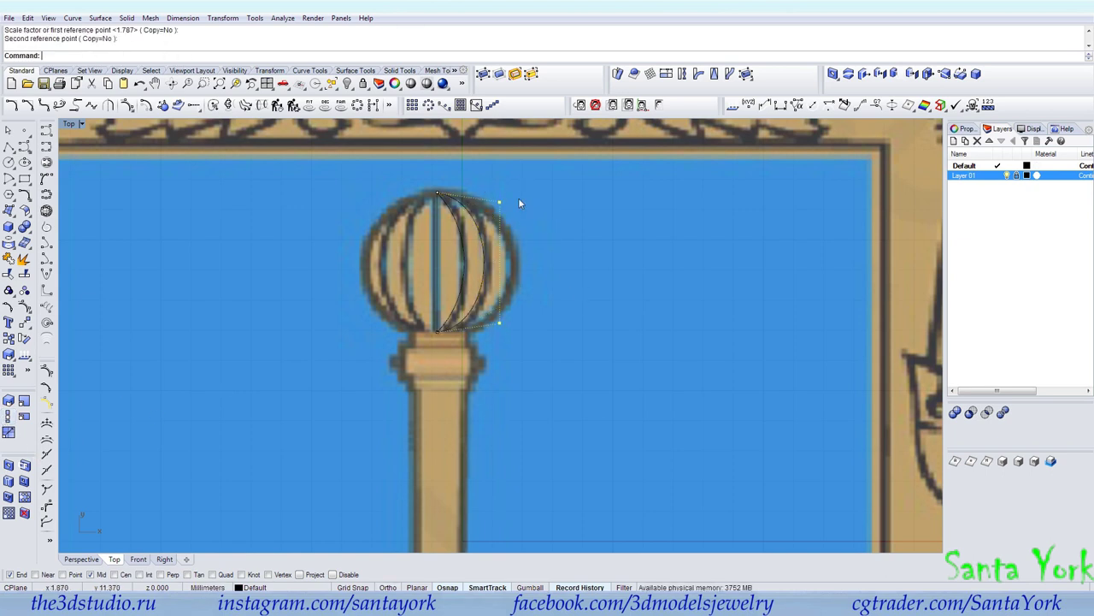
pyautogui.moveTo(498, 202); pyautogui.dragTo(504, 203)
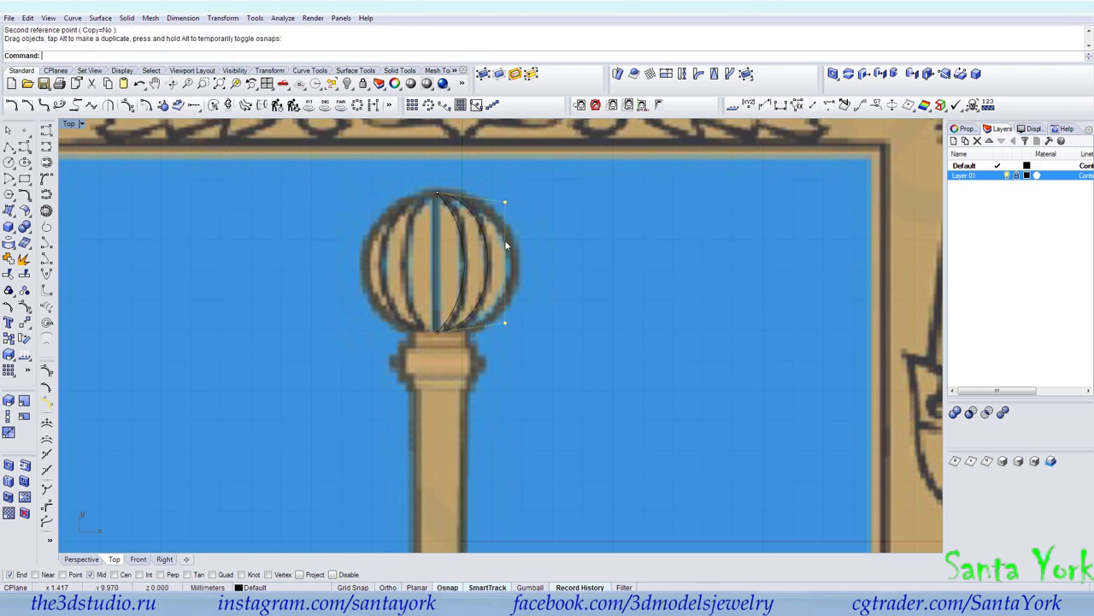
# Step: Spread the inner arc's two middle control points vertically with Scale1D to match the first rib
pyautogui.click(464, 248)
pyautogui.press('Return')
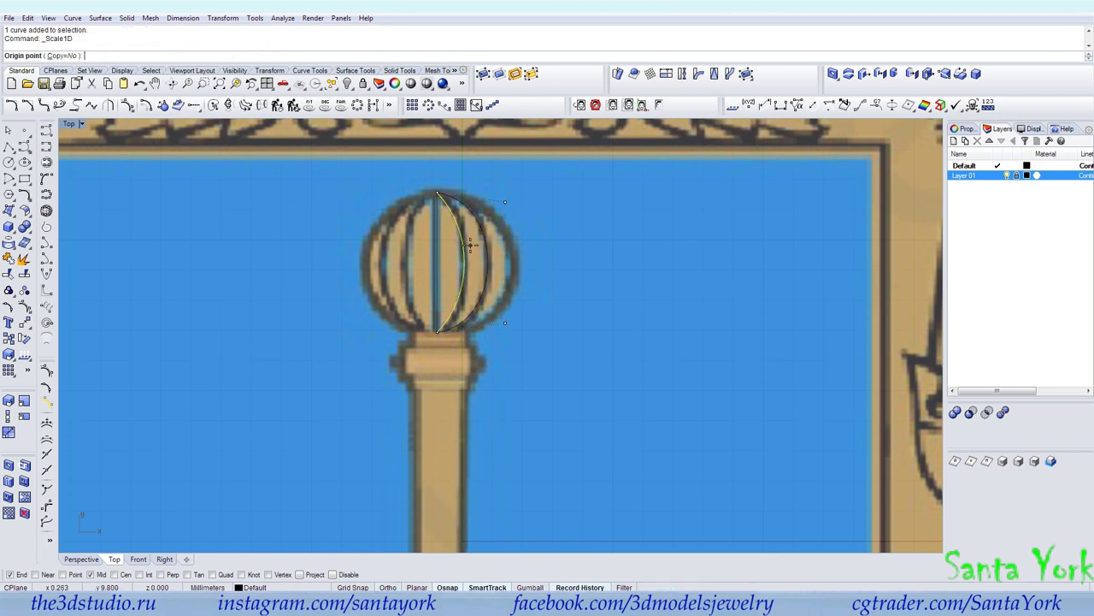
pyautogui.press('F10')
pyautogui.moveTo(466, 310); pyautogui.dragTo(496, 214)
pyautogui.click(8, 416)
pyautogui.click(481, 274)
pyautogui.click(503, 203)
pyautogui.click(489, 177)
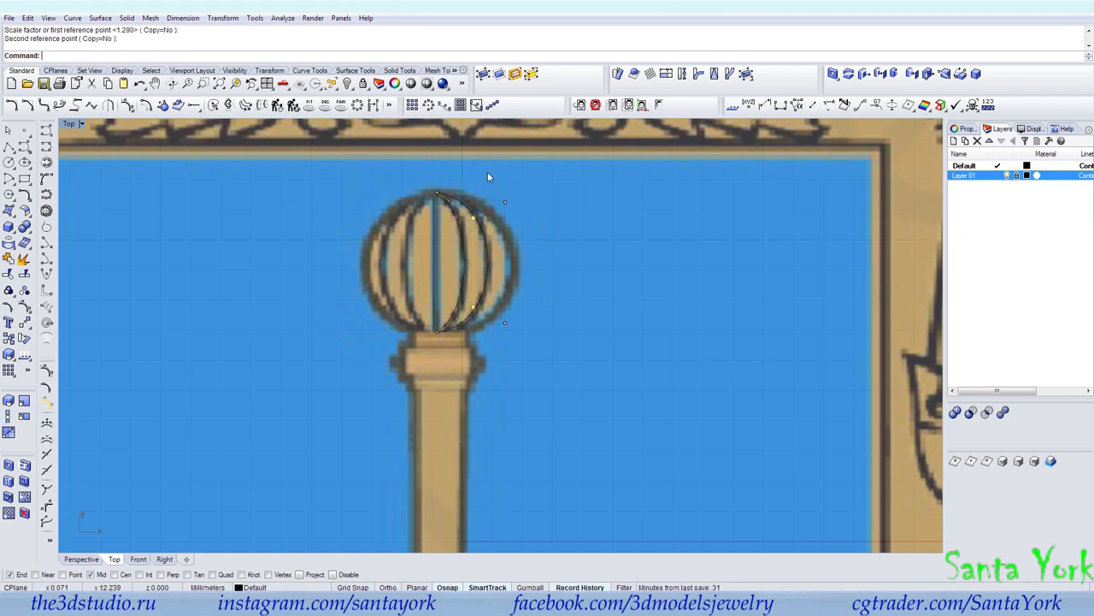
# Step: Duplicate the second rib curve and move the copy's two middle control points outward to the mace head's outline
pyautogui.click(491, 249)
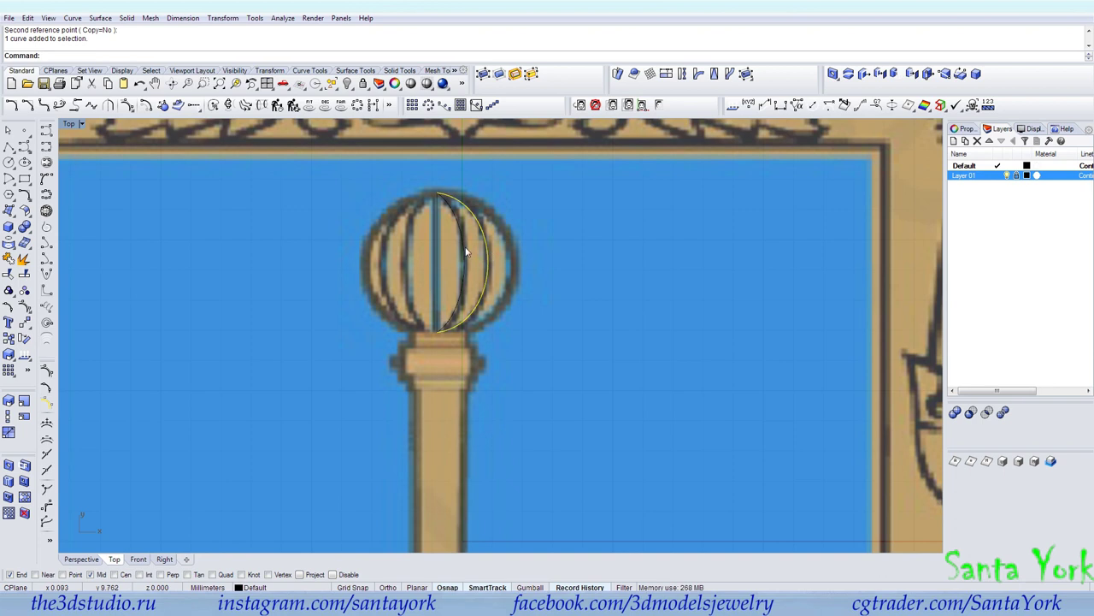
pyautogui.click(466, 251)
pyautogui.click(484, 239)
pyautogui.click(108, 84)
pyautogui.click(124, 84)
pyautogui.click(25, 308)
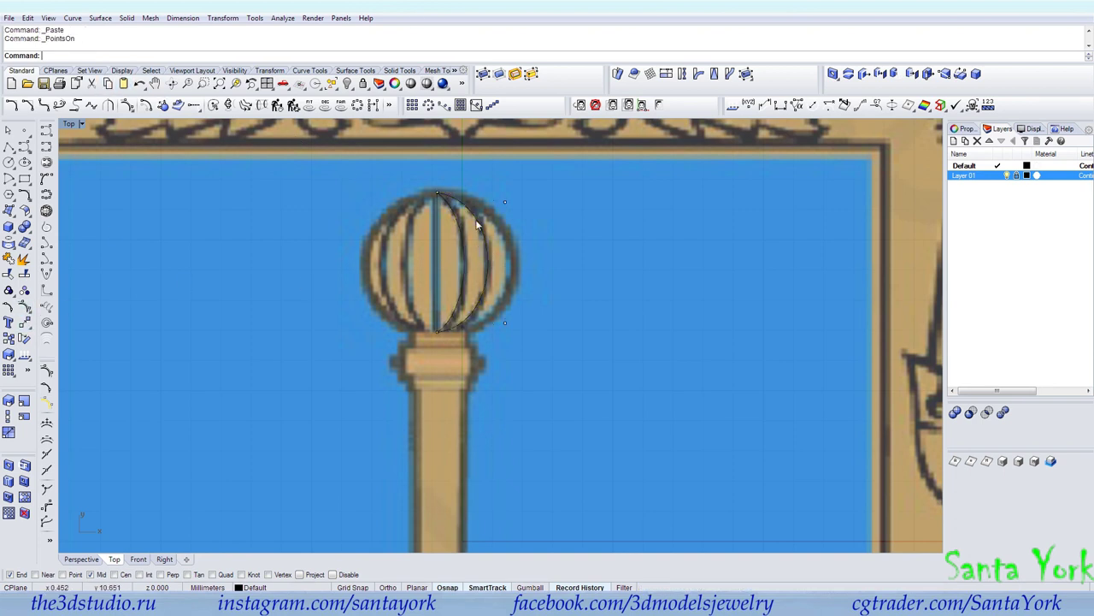
pyautogui.moveTo(543, 323)
pyautogui.mouseDown()
pyautogui.moveTo(514, 324)
pyautogui.moveTo(534, 327)
pyautogui.mouseUp()
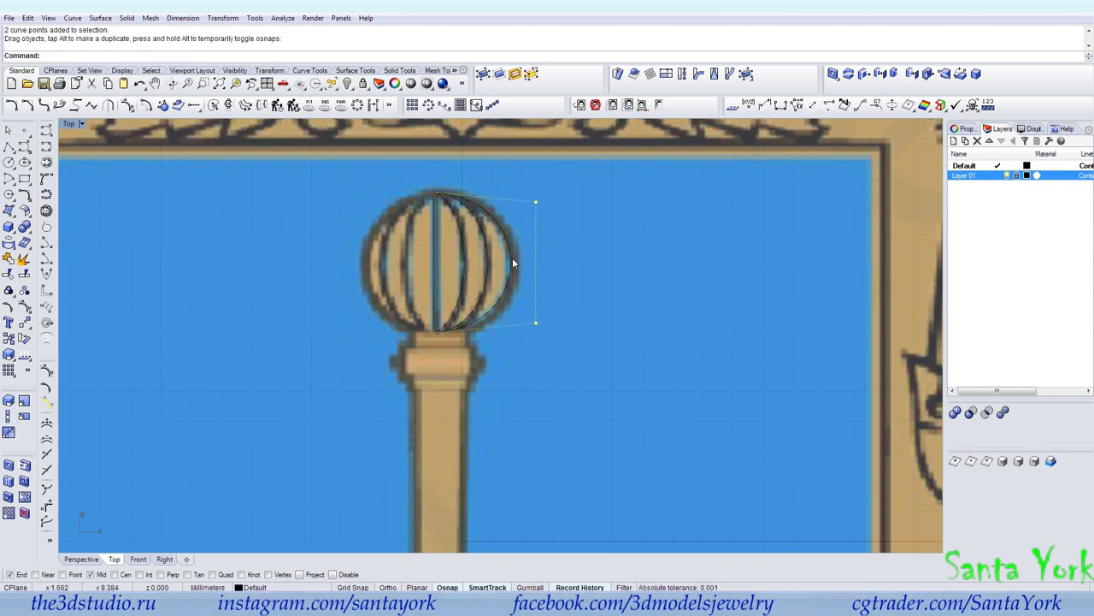
# Step: Spread the outline curve's two middle control points vertically with Scale1D to fit the round outline
pyautogui.click(7, 408)
pyautogui.click(512, 263)
pyautogui.keyDown('shift'); pyautogui.click(568, 339); pyautogui.keyUp('shift')
pyautogui.click(572, 354)
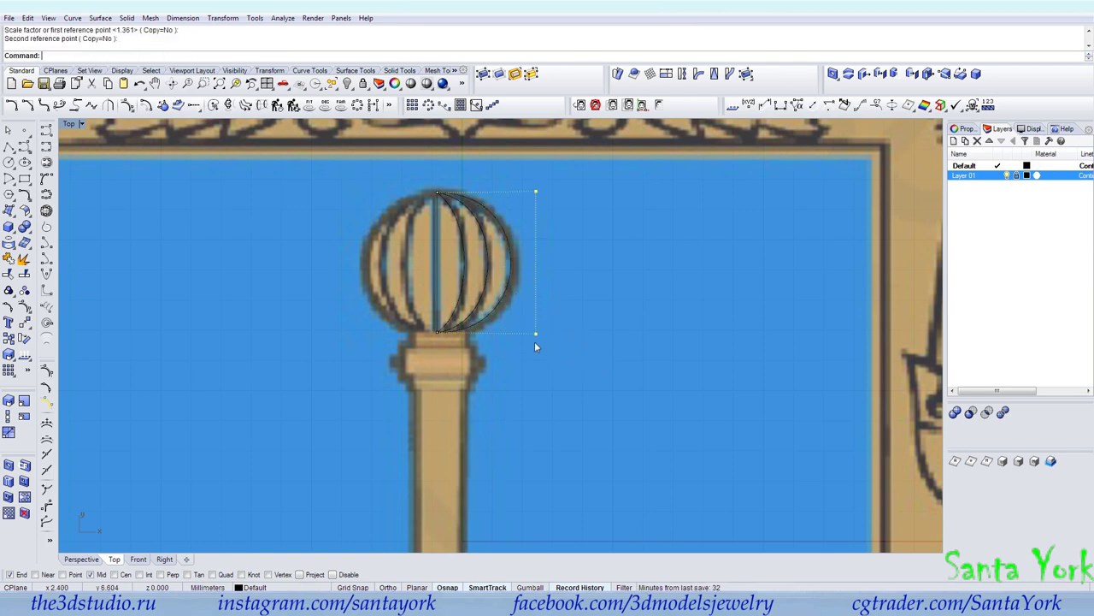
# Step: Raise the outline curve's two middle control points vertically by 0.7 mm in the Front view
pyautogui.doubleClick(70, 125)
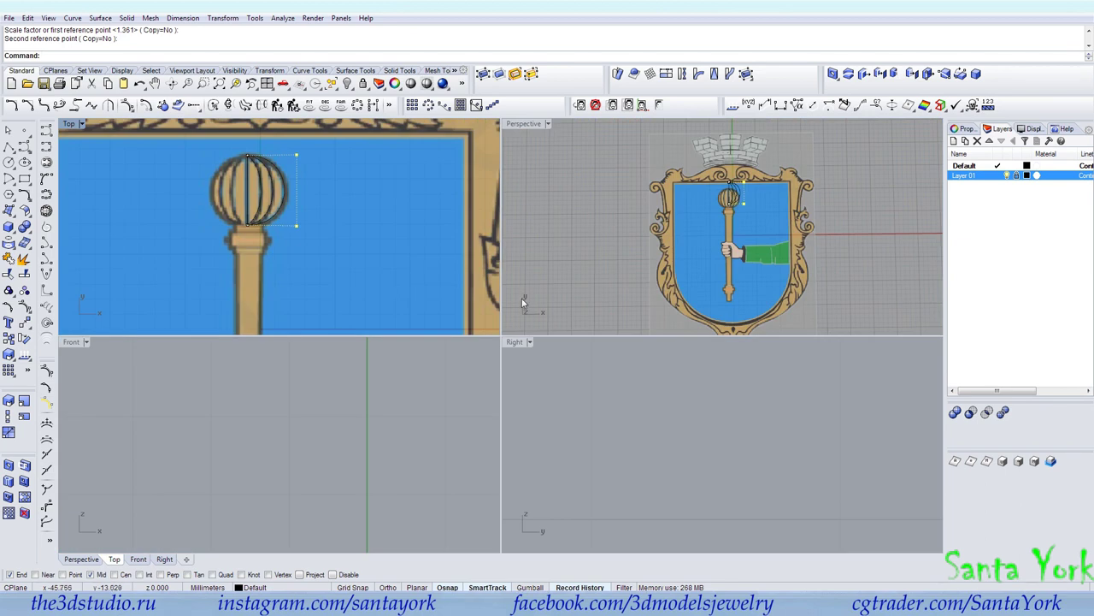
pyautogui.moveTo(302, 234); pyautogui.dragTo(345, 229, button='right')
pyautogui.scroll(-12, 340, 406)
pyautogui.scroll(6, 413, 491)
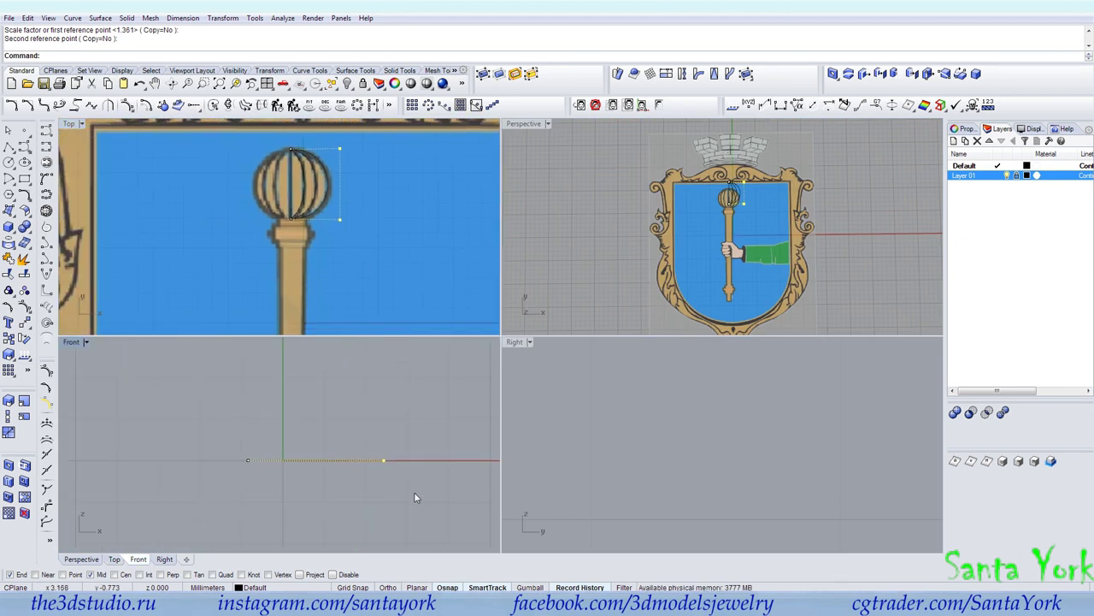
pyautogui.scroll(2, 317, 188)
pyautogui.scroll(1, 382, 453)
pyautogui.moveTo(384, 459); pyautogui.dragTo(394, 423)
pyautogui.write('0.7')
pyautogui.press('Return')
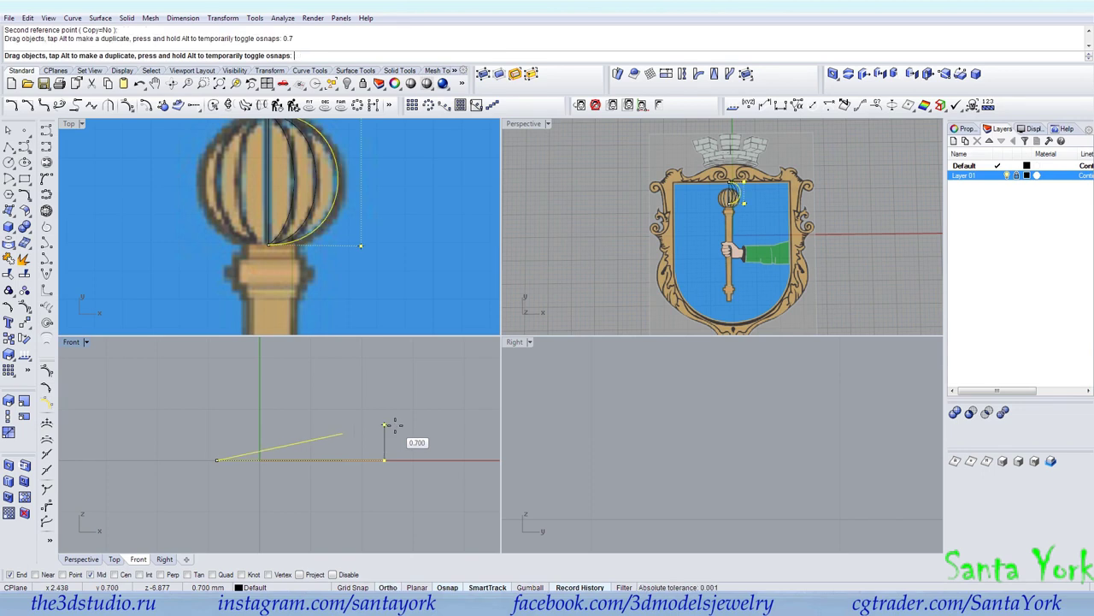
pyautogui.click(390, 428)
# Step: Raise the second rib curve's two middle control points in the Front view above those of the outline curve
pyautogui.press('F10')
pyautogui.moveTo(344, 126); pyautogui.dragTo(344, 126)
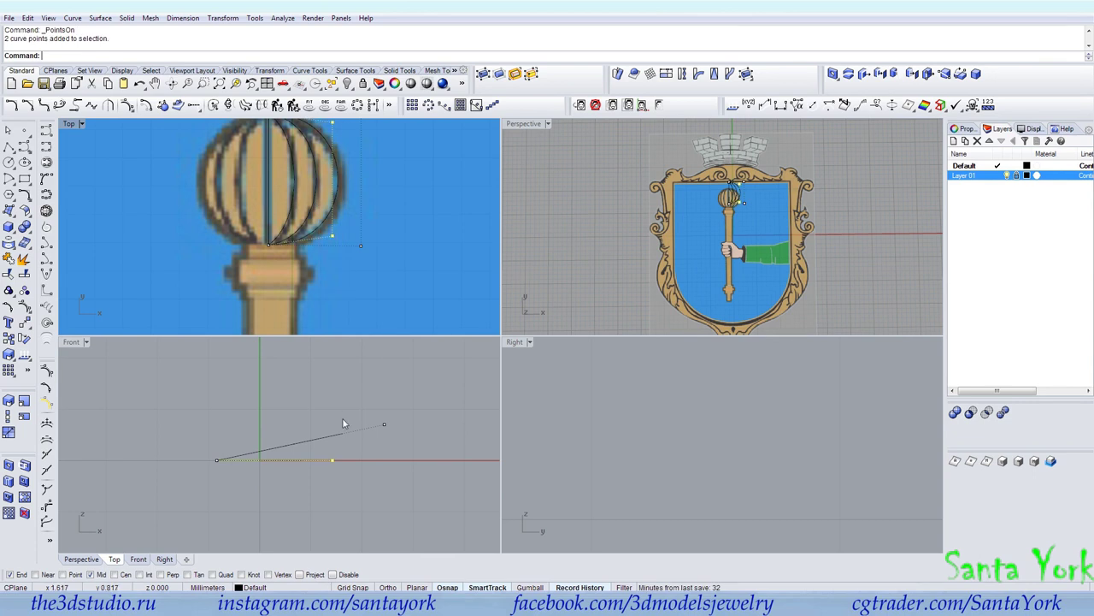
pyautogui.moveTo(338, 461); pyautogui.dragTo(331, 393)
pyautogui.press('Return')
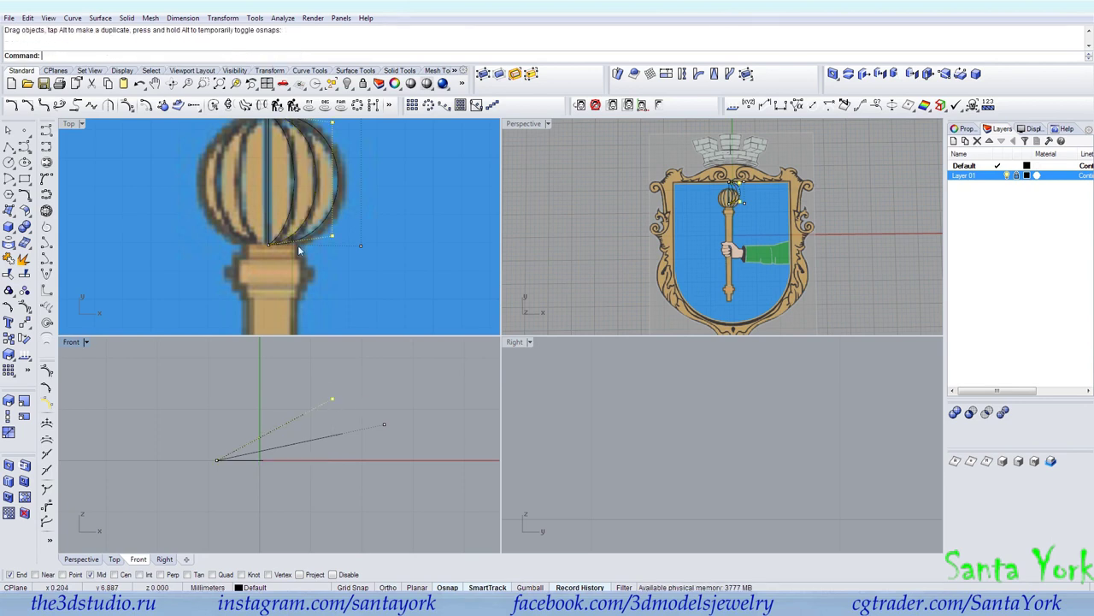
# Step: Raise the first rib curve's two middle control points vertically by 1.4 mm in the Front view
pyautogui.click(290, 220)
pyautogui.press('F10')
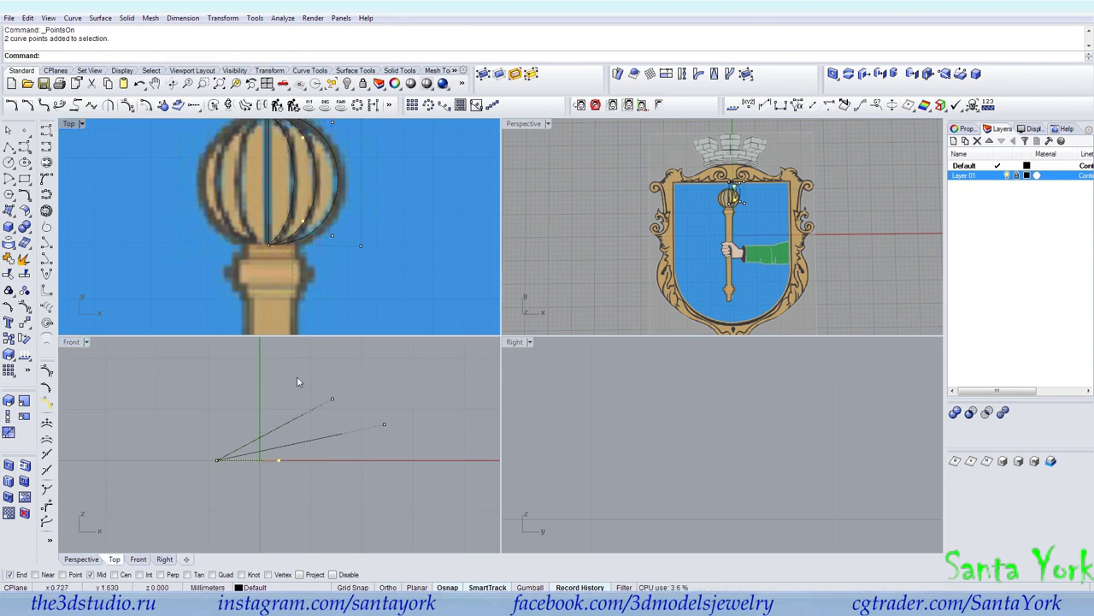
pyautogui.keyDown('shift'); pyautogui.moveTo(282, 458); pyautogui.dragTo(279, 391); pyautogui.keyUp('shift')
pyautogui.write('1.4')
pyautogui.press('Return')
pyautogui.moveTo(324, 438); pyautogui.dragTo(374, 456, button='right')
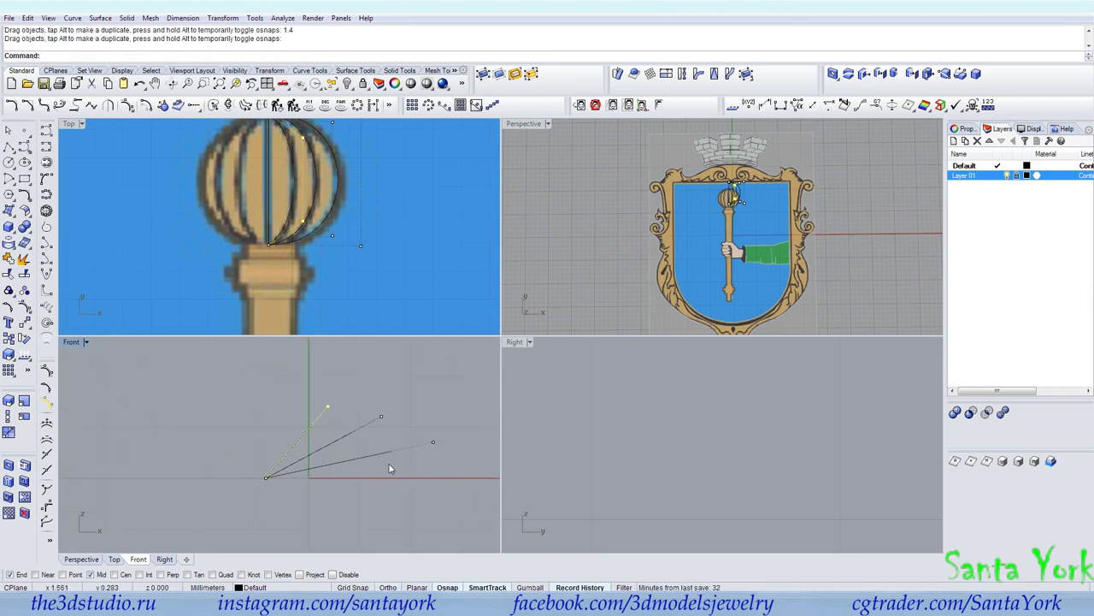
# Step: Lower the outline curve's two middle control points vertically by 0.2 mm in the Front view
pyautogui.moveTo(416, 435); pyautogui.dragTo(440, 455)
pyautogui.scroll(2, 434, 452)
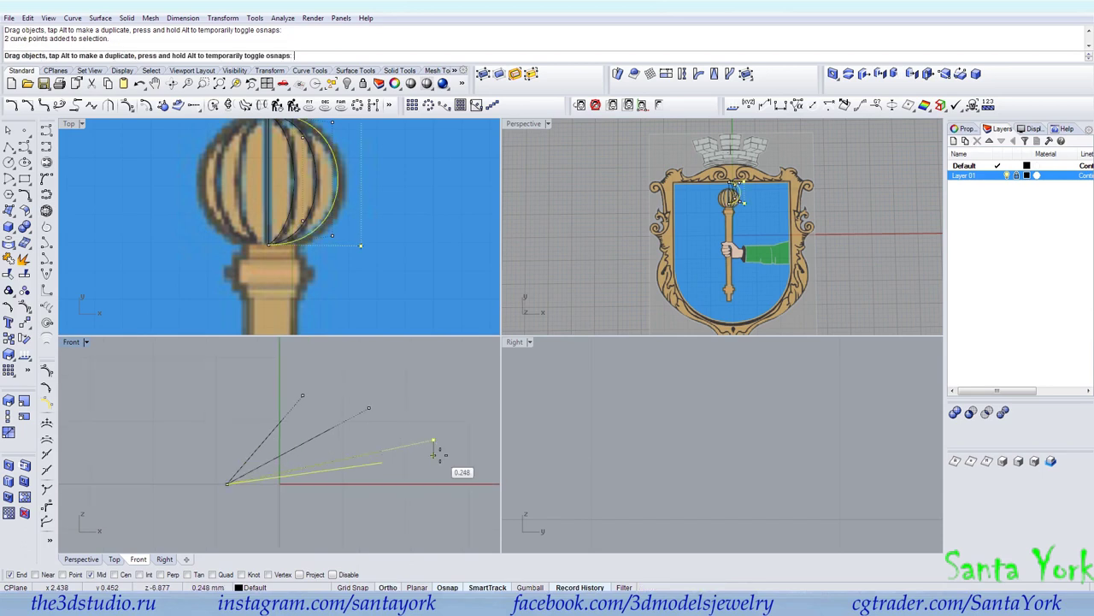
pyautogui.write('0.2')
pyautogui.press('Return')
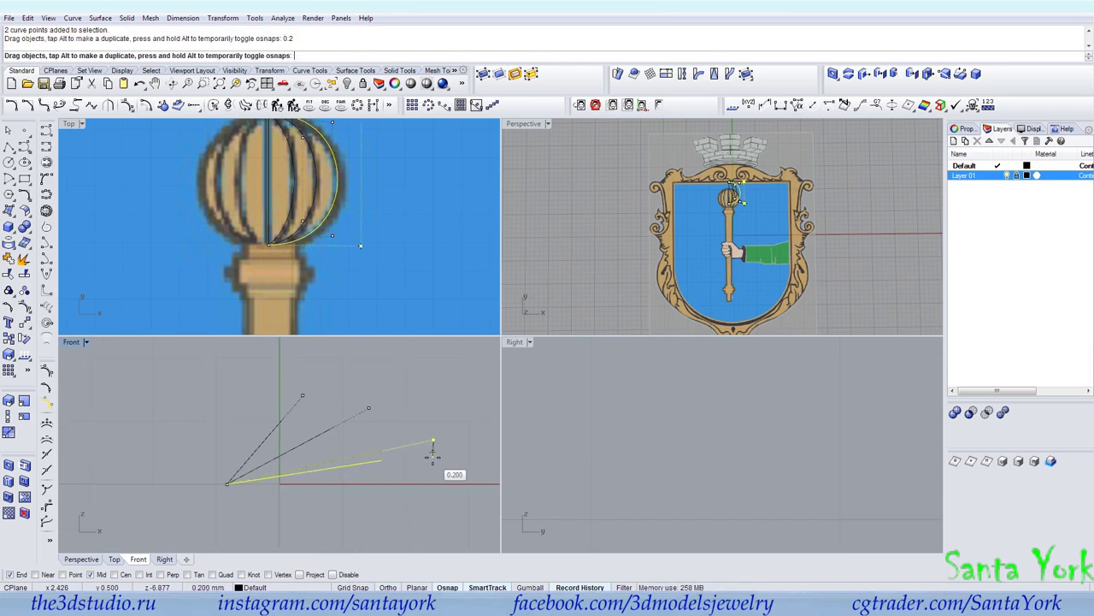
pyautogui.moveTo(433, 454); pyautogui.dragTo(433, 453)
# Step: Lower the second rib curve's two middle control points by about 0.15 mm in the Front view and turn off the control points
pyautogui.scroll(4, 370, 410)
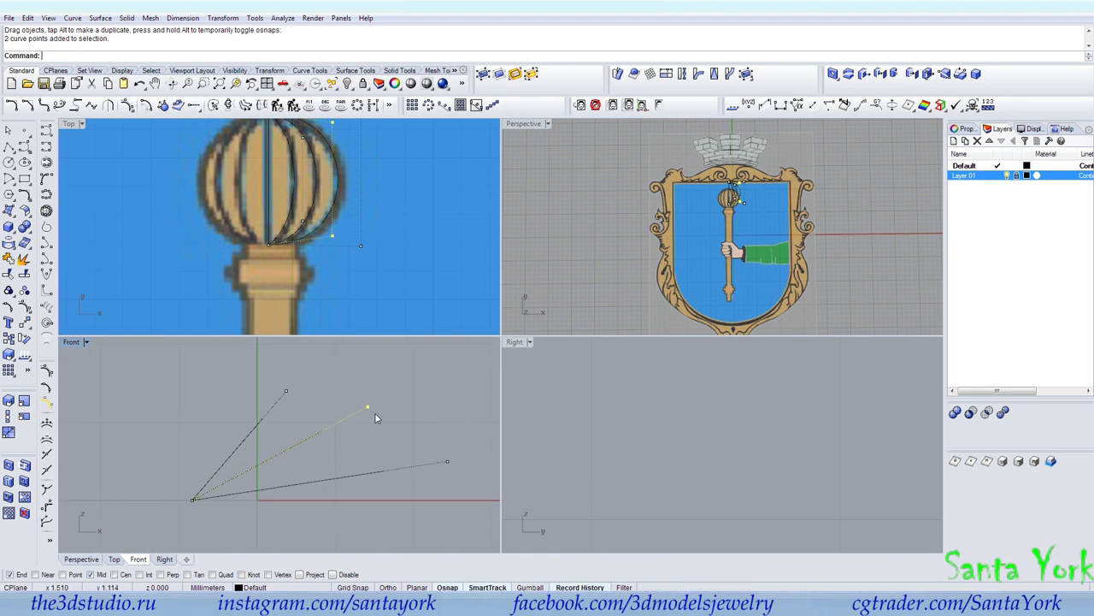
pyautogui.moveTo(368, 410); pyautogui.dragTo(368, 419)
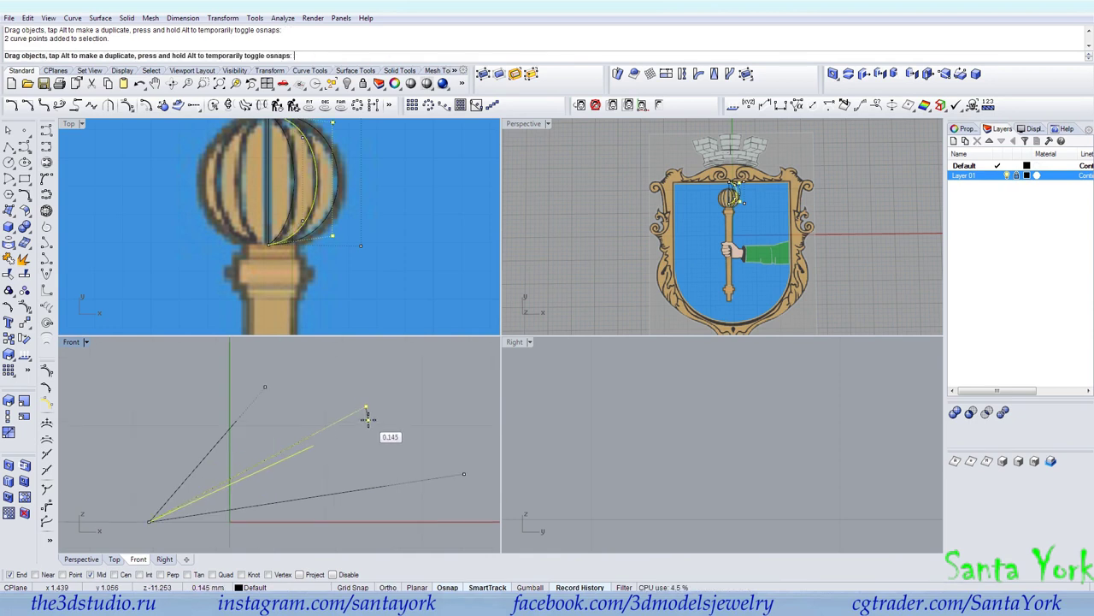
pyautogui.press('Return')
pyautogui.moveTo(368, 420); pyautogui.dragTo(368, 423)
pyautogui.click(377, 441)
pyautogui.press('Escape')
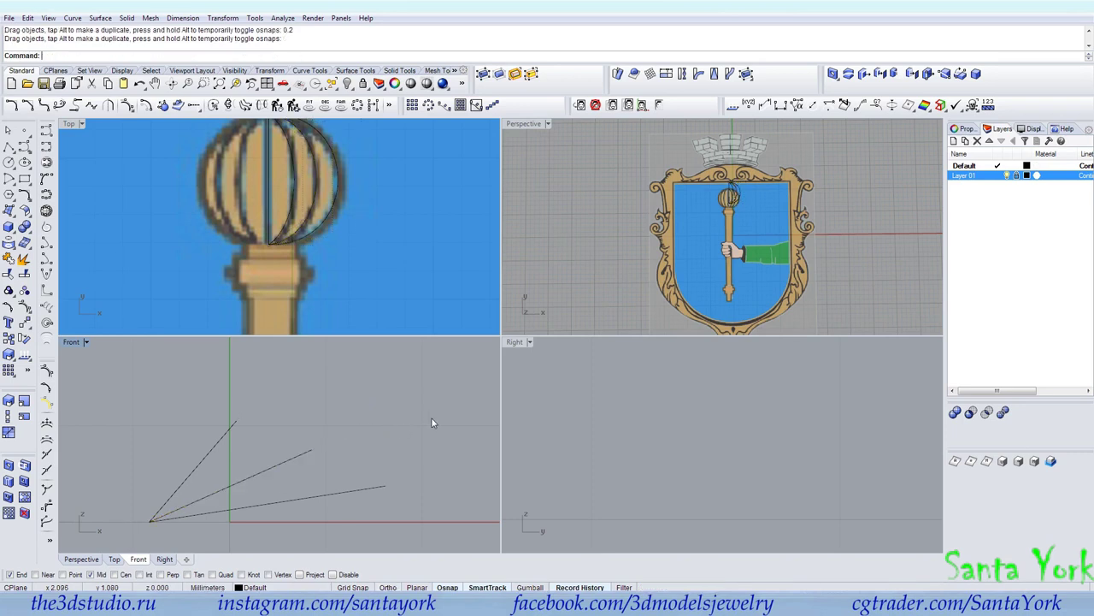
# Step: Mirror the three rib curves across both axes in the Front view about their shared end point, keeping only the diagonally opposite copies
pyautogui.scroll(4, 727, 273)
pyautogui.moveTo(726, 273); pyautogui.dragTo(725, 178, button='right')
pyautogui.scroll(3, 709, 244)
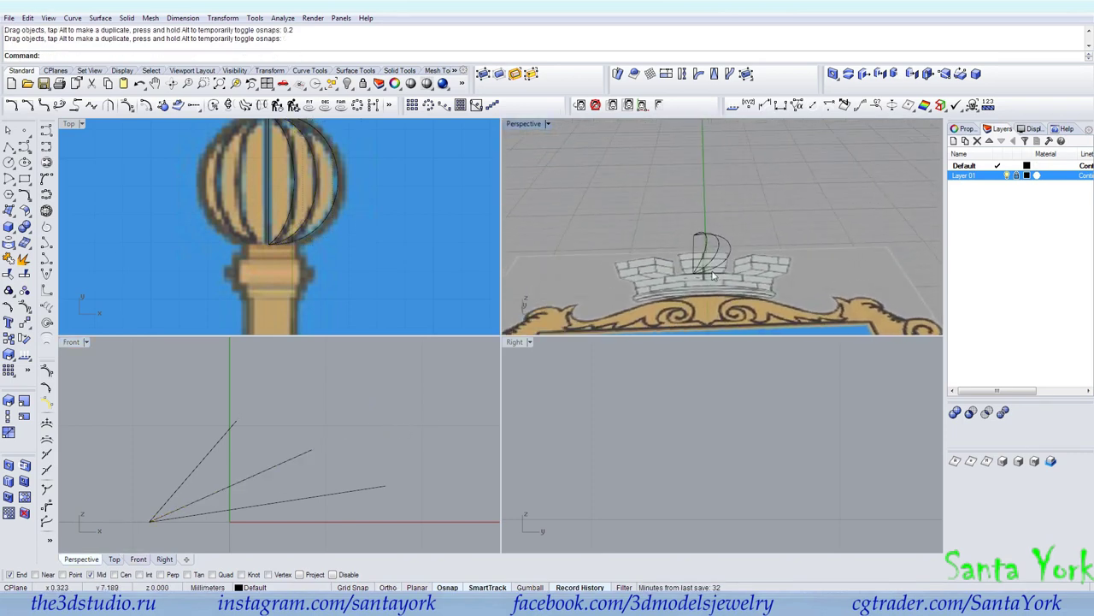
pyautogui.moveTo(691, 224); pyautogui.dragTo(690, 222)
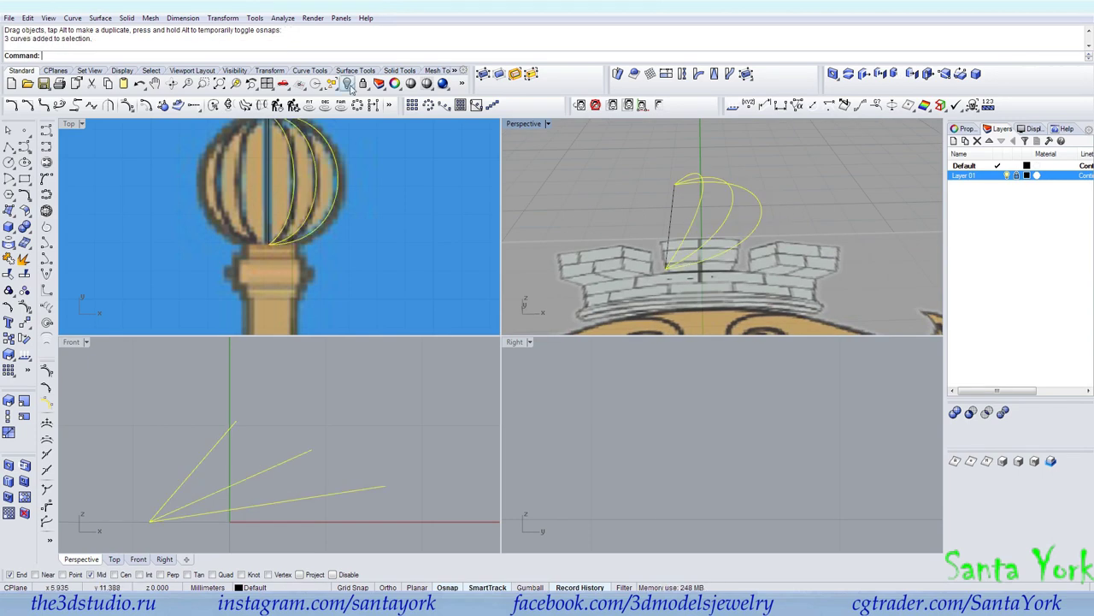
pyautogui.click(222, 18)
pyautogui.click(236, 107)
pyautogui.scroll(-2, 300, 398)
pyautogui.click(243, 464)
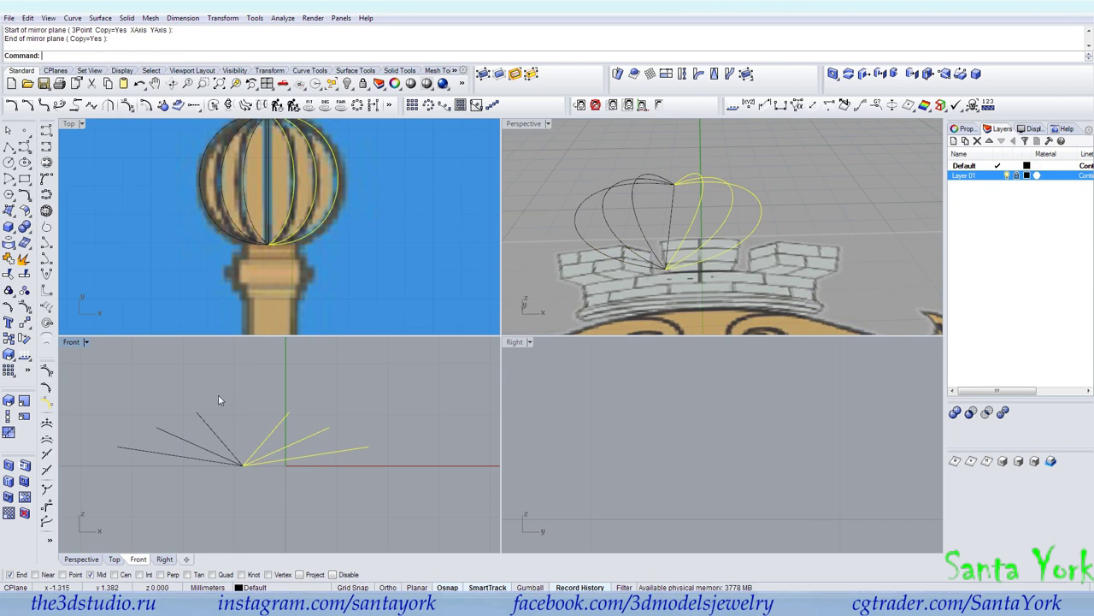
pyautogui.click(354, 489)
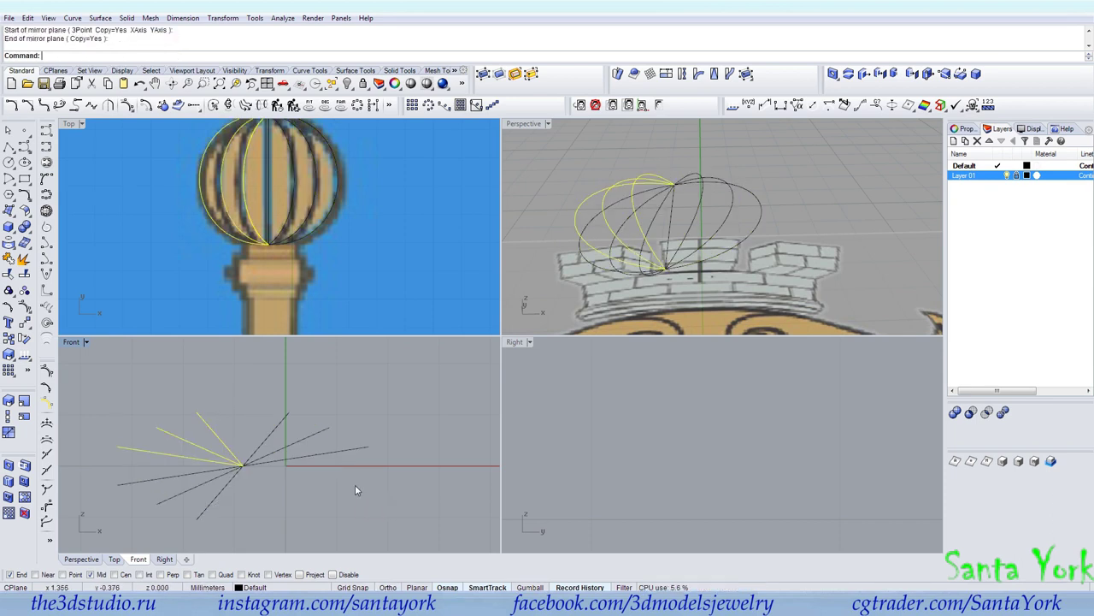
pyautogui.press('Delete')
# Step: Create a planar surface from the first rib curve and its mirrored copy
pyautogui.click(257, 451)
pyautogui.keyDown('shift'); pyautogui.click(226, 484); pyautogui.keyUp('shift')
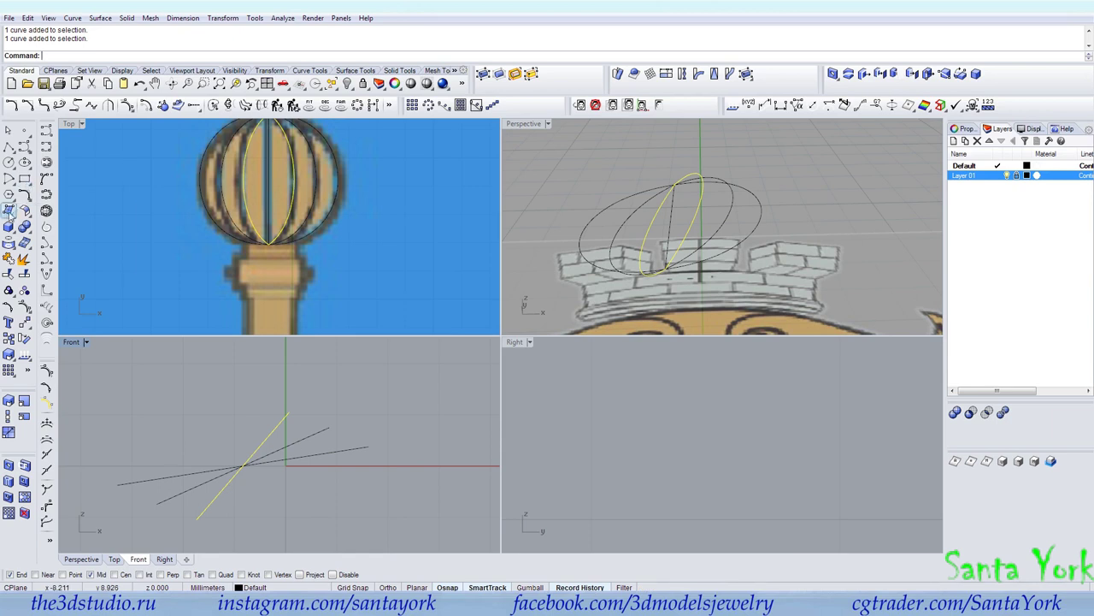
pyautogui.click(9, 210)
pyautogui.click(48, 222)
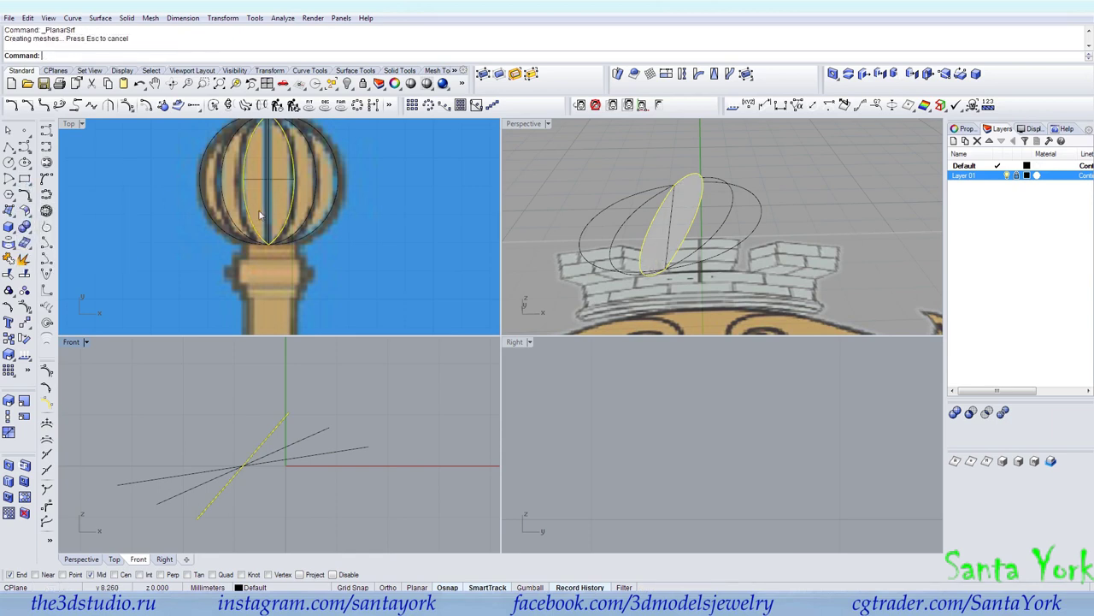
# Step: Create planar surfaces from the second rib curve pair and the outline curve pair
pyautogui.click(719, 233)
pyautogui.keyDown('shift'); pyautogui.click(623, 227); pyautogui.keyUp('shift')
pyautogui.rightClick(623, 231)
pyautogui.click(611, 201)
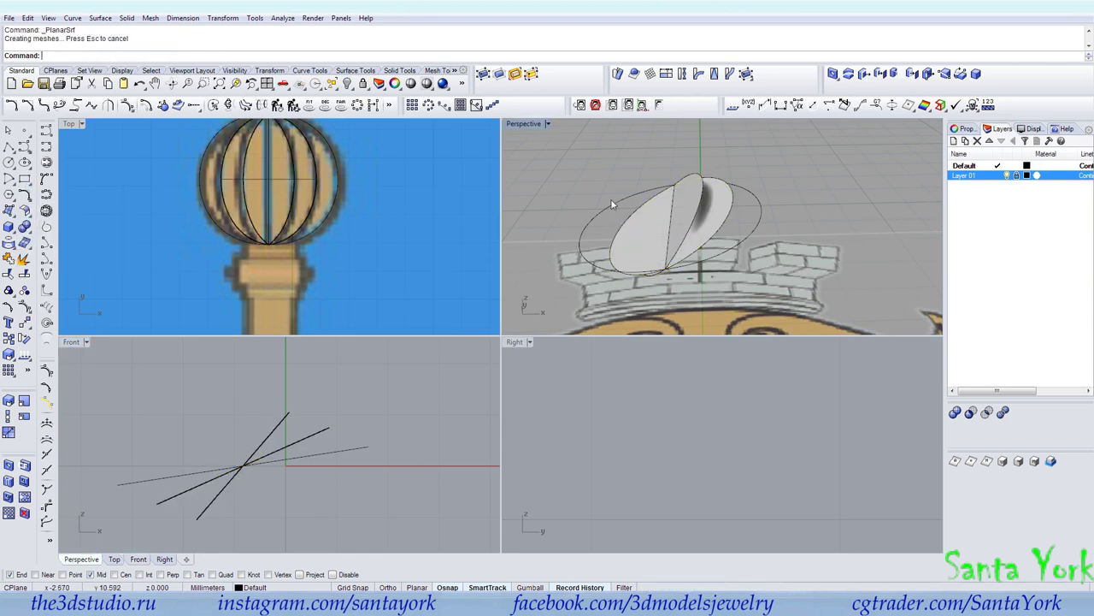
pyautogui.click(620, 203)
pyautogui.keyDown('shift'); pyautogui.click(737, 207); pyautogui.keyUp('shift')
pyautogui.press('Return')
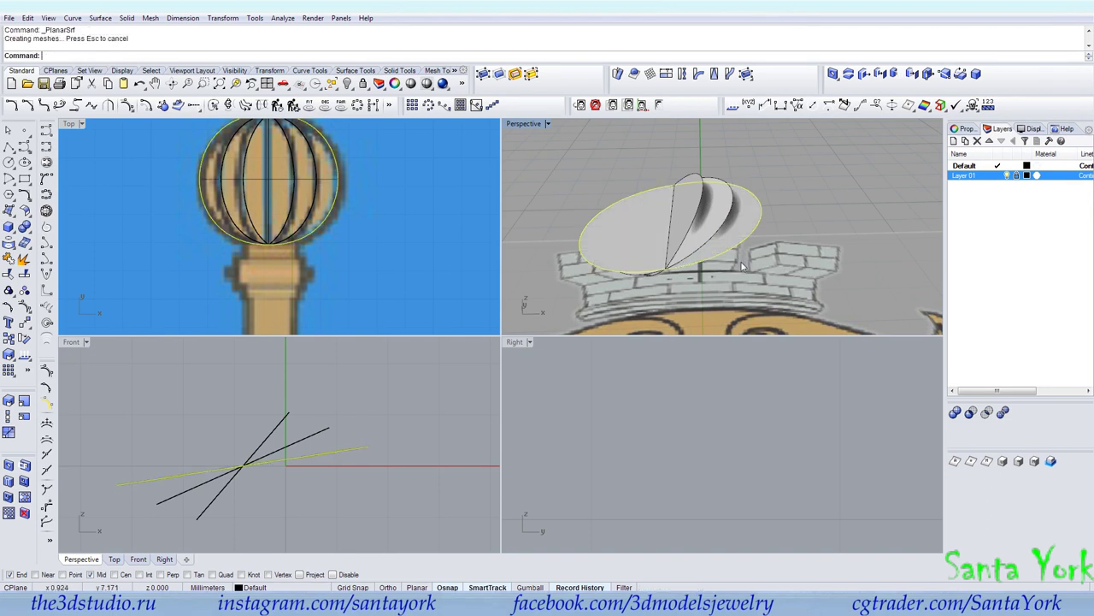
pyautogui.click(685, 199)
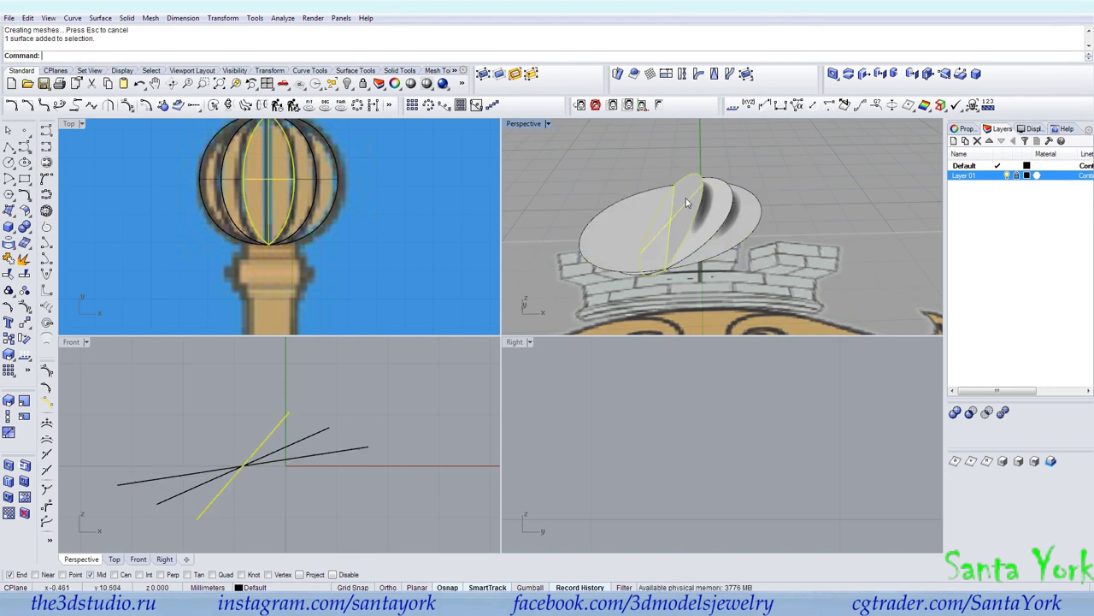
pyautogui.click(100, 18)
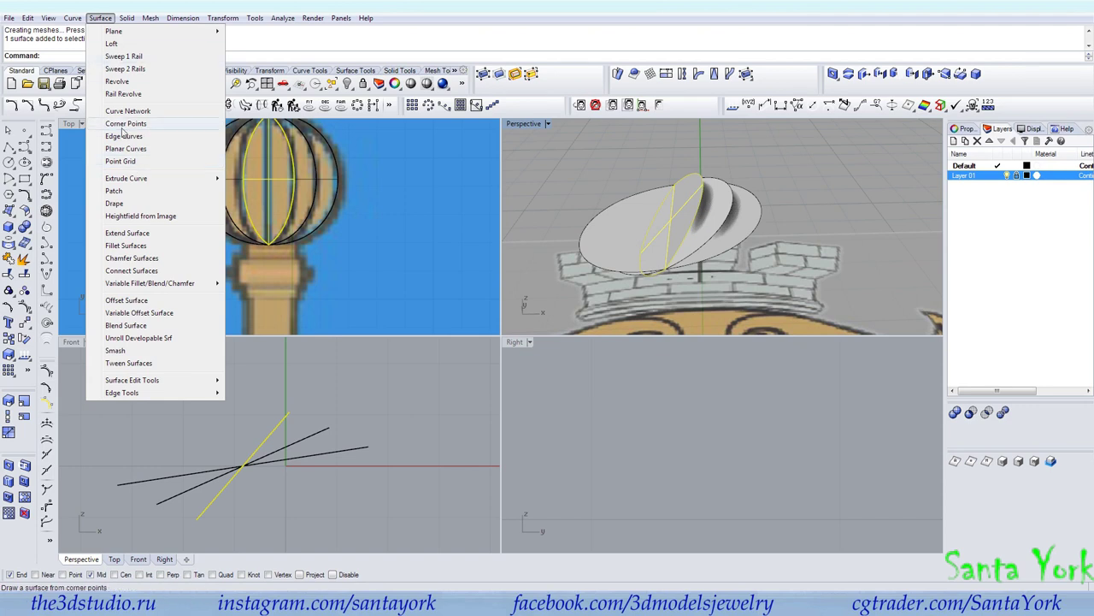
pyautogui.click(129, 301)
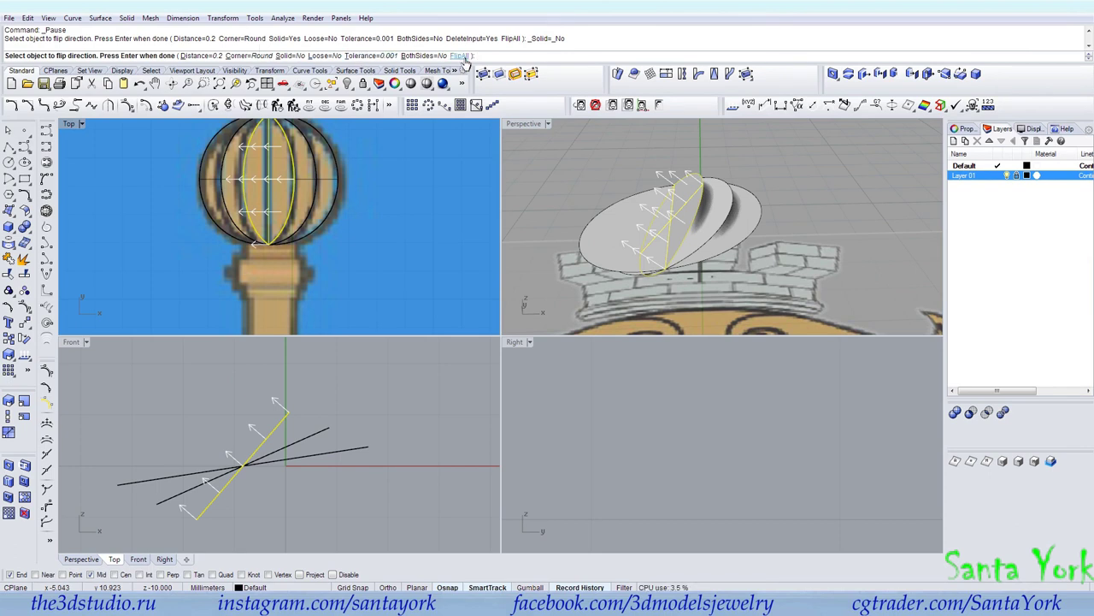
pyautogui.moveTo(697, 176); pyautogui.dragTo(736, 234, button='right')
pyautogui.scroll(-8, 734, 250)
pyautogui.scroll(8, 736, 242)
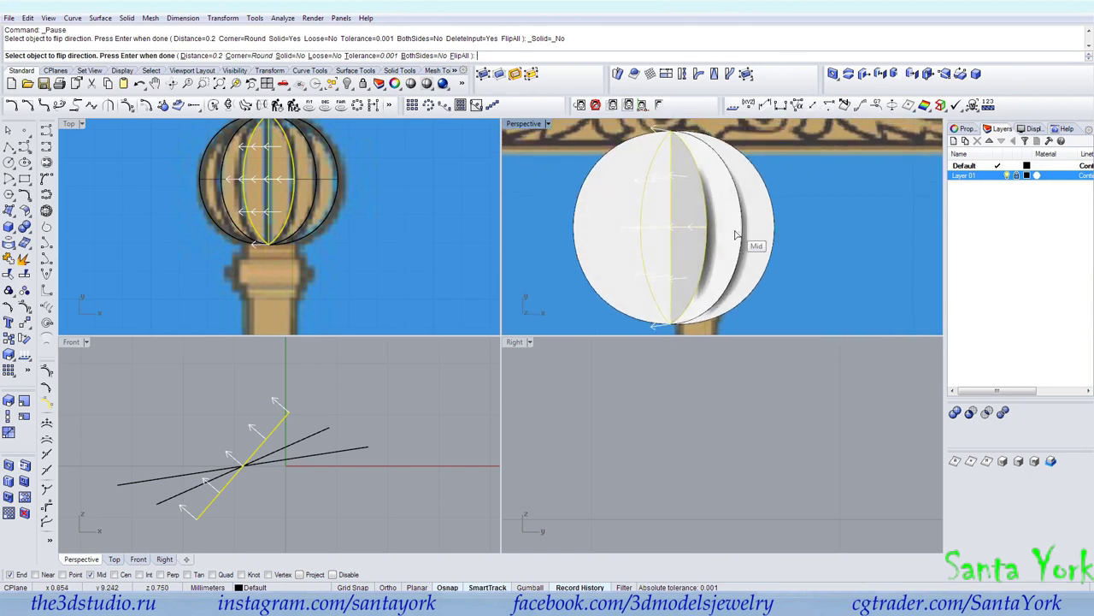
pyautogui.click(720, 237)
pyautogui.press('Return')
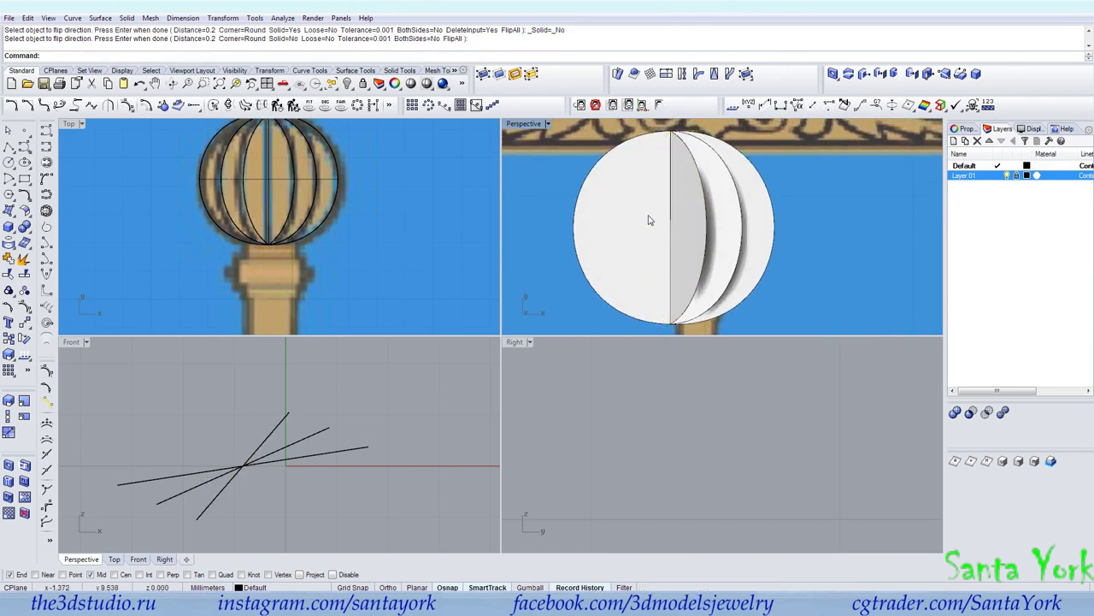
pyautogui.press('Escape')
# Step: Trim away the mirrored half of the rib surfaces and curves, using the vertical centre line as the cutting object
pyautogui.click(9, 146)
pyautogui.click(267, 190)
pyautogui.rightClick(267, 190)
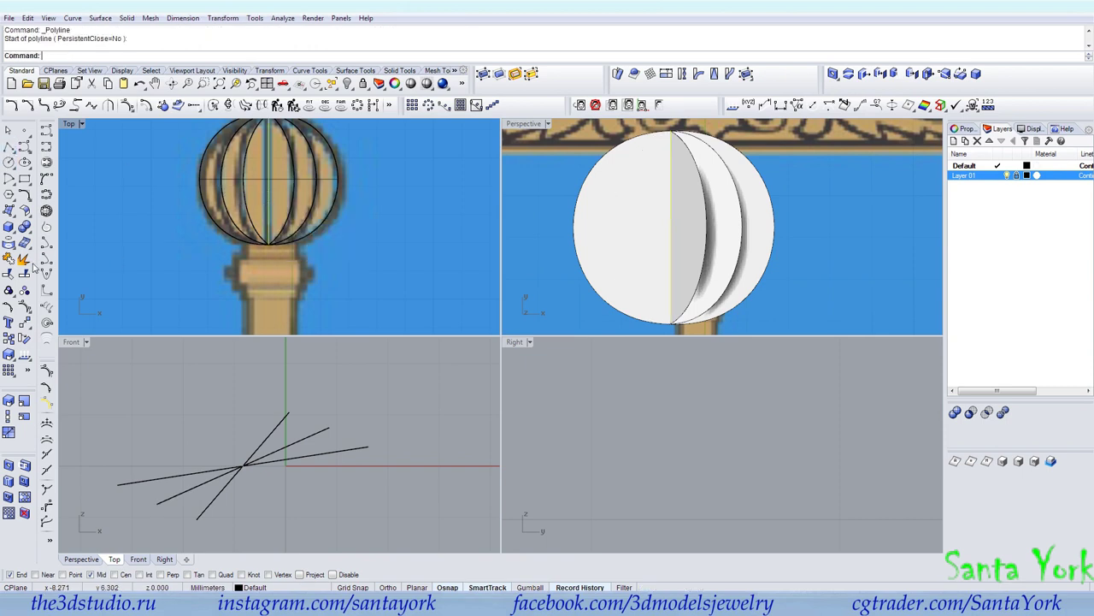
pyautogui.click(12, 274)
pyautogui.click(251, 203)
pyautogui.rightClick(158, 227)
pyautogui.scroll(-5, 802, 230)
pyautogui.scroll(2, 809, 237)
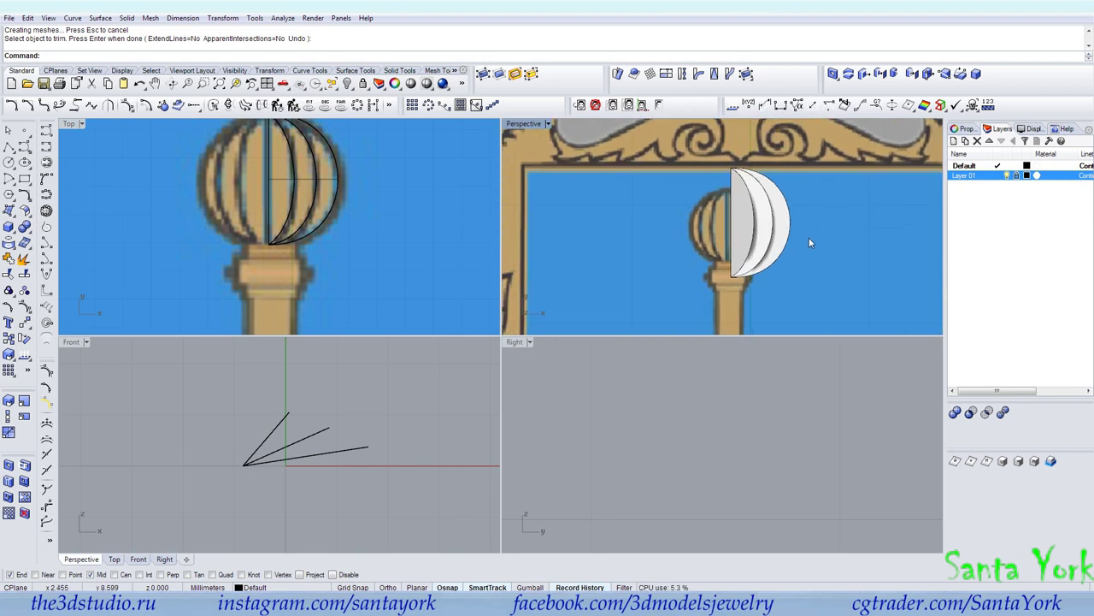
# Step: Delete the trimmed rib surfaces, keeping the rib curves and the centre line
pyautogui.scroll(2, 733, 226)
pyautogui.moveTo(729, 222); pyautogui.dragTo(704, 161, button='right')
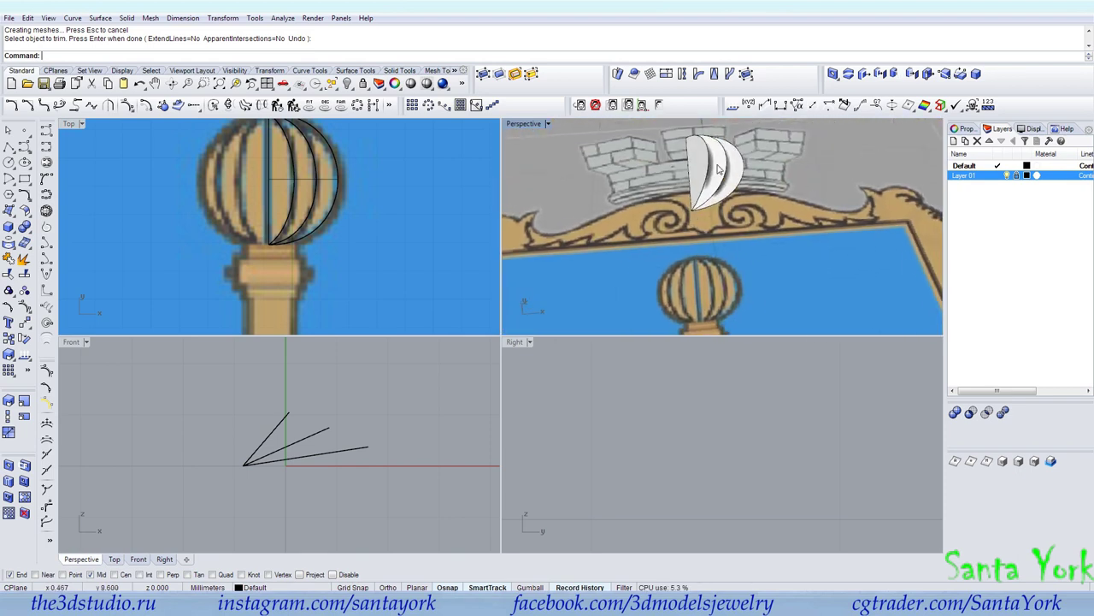
pyautogui.scroll(5, 703, 159)
pyautogui.click(704, 159)
pyautogui.keyDown('shift'); pyautogui.click(732, 174); pyautogui.keyUp('shift')
pyautogui.press('Delete')
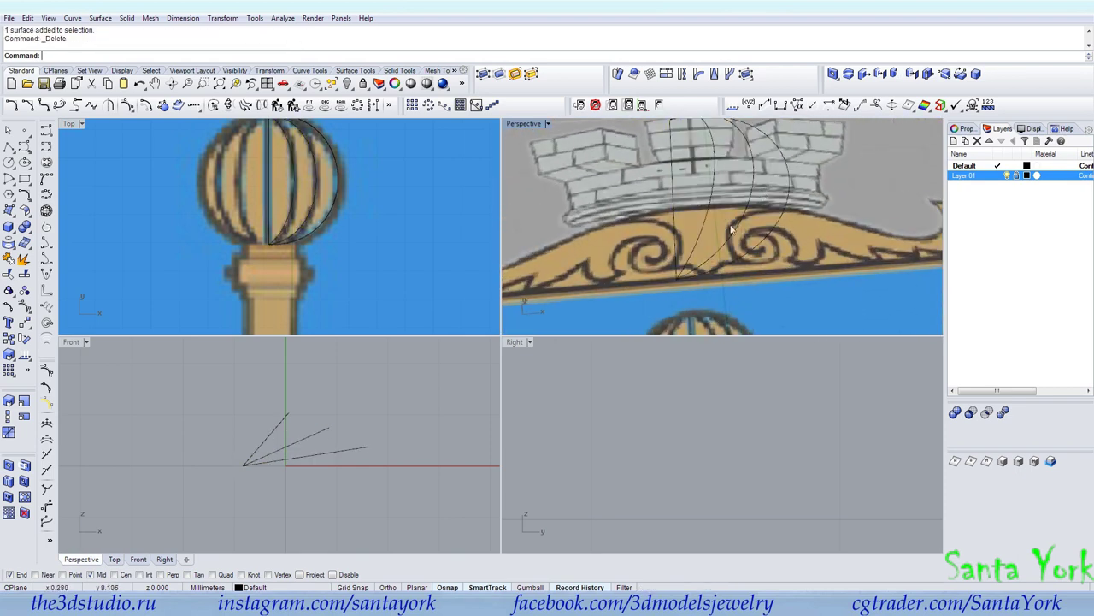
# Step: Create a planar surface bounded by the first rib curve and the vertical centre line
pyautogui.scroll(-4, 761, 189)
pyautogui.click(706, 198)
pyautogui.click(696, 195)
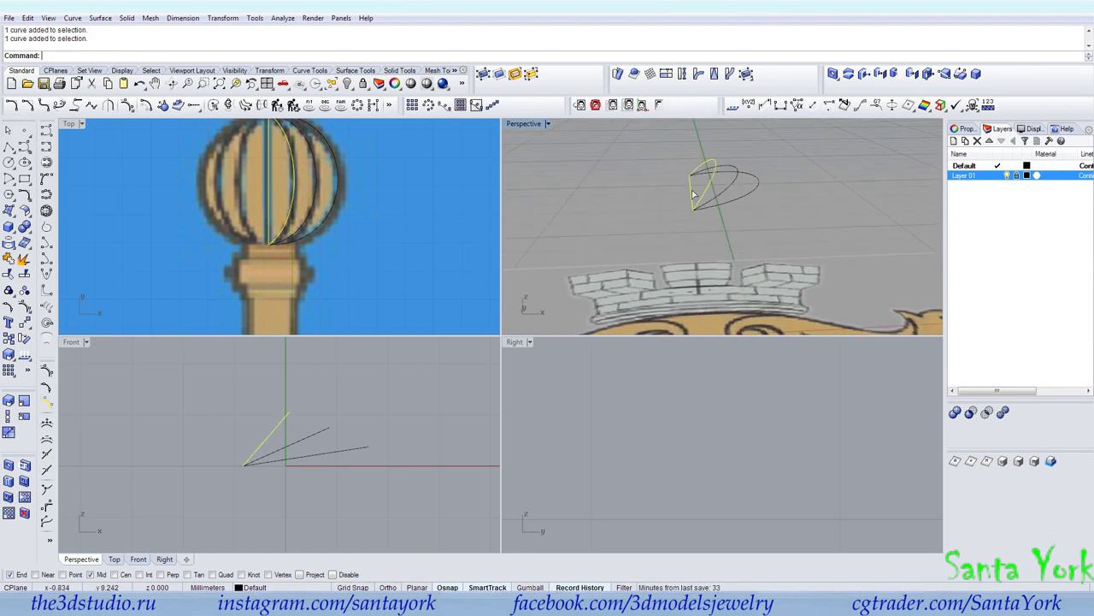
pyautogui.click(8, 210)
pyautogui.click(41, 217)
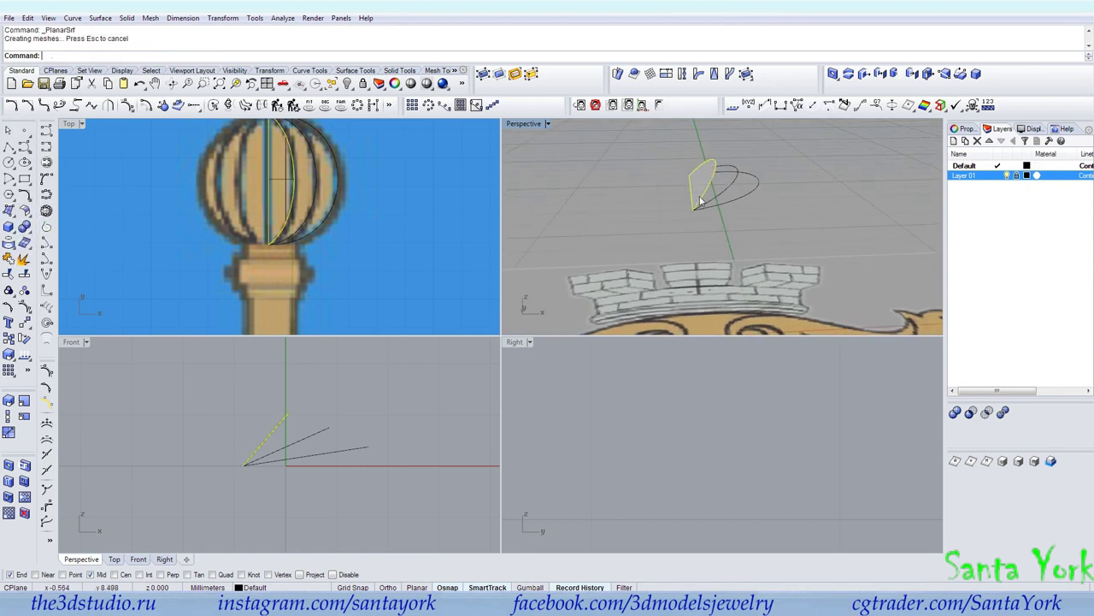
# Step: Create planar surfaces between the centre line and each of the second rib and outline curves
pyautogui.keyDown('ctrl'); pyautogui.click(716, 185); pyautogui.keyUp('ctrl')
pyautogui.click(725, 189)
pyautogui.rightClick(725, 189)
pyautogui.keyDown('ctrl'); pyautogui.click(725, 189); pyautogui.keyUp('ctrl')
pyautogui.click(737, 199)
pyautogui.press('Return')
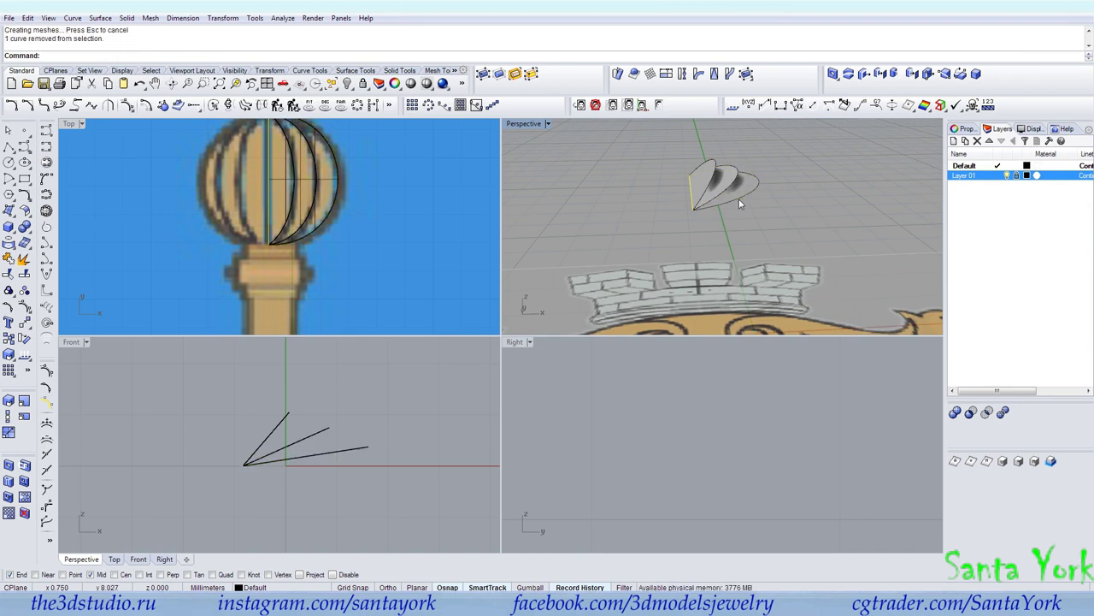
pyautogui.click(709, 186)
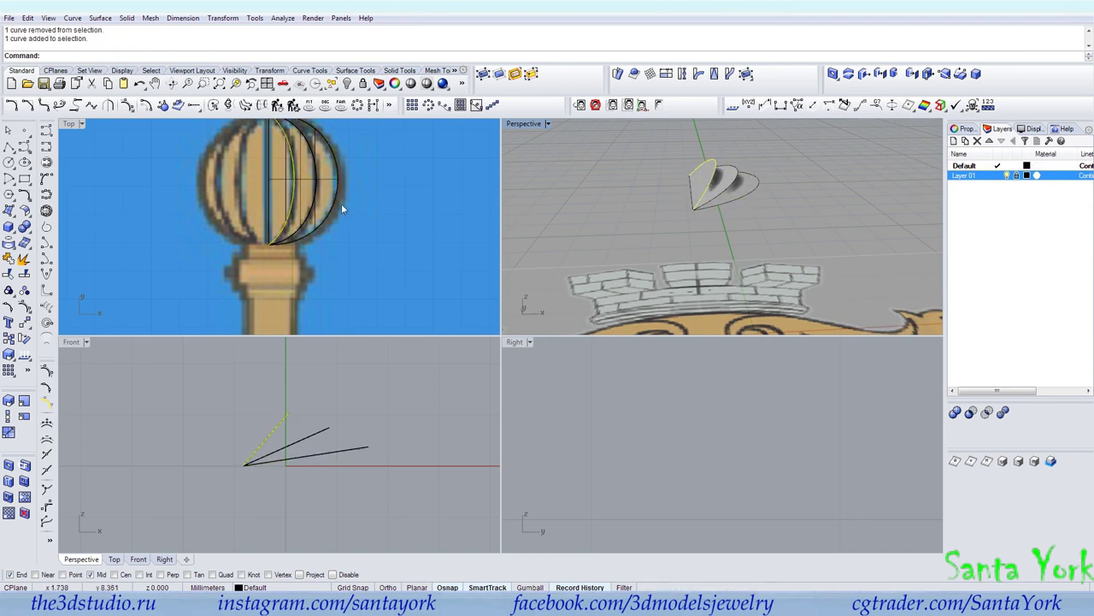
pyautogui.moveTo(341, 208); pyautogui.dragTo(321, 243, button='right')
pyautogui.scroll(3, 298, 411)
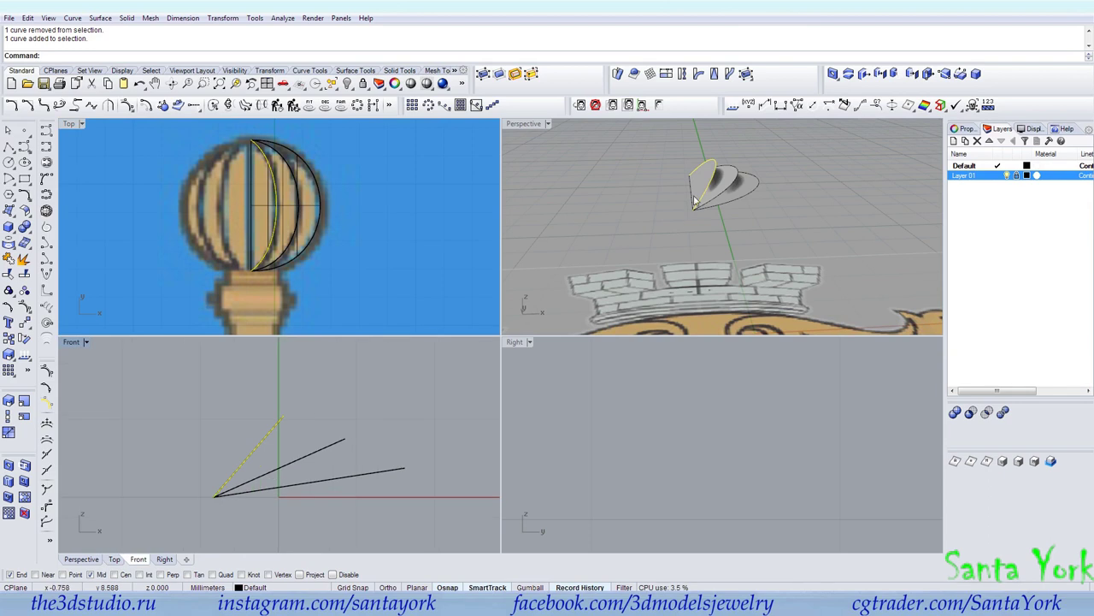
pyautogui.scroll(5, 694, 198)
pyautogui.click(658, 201)
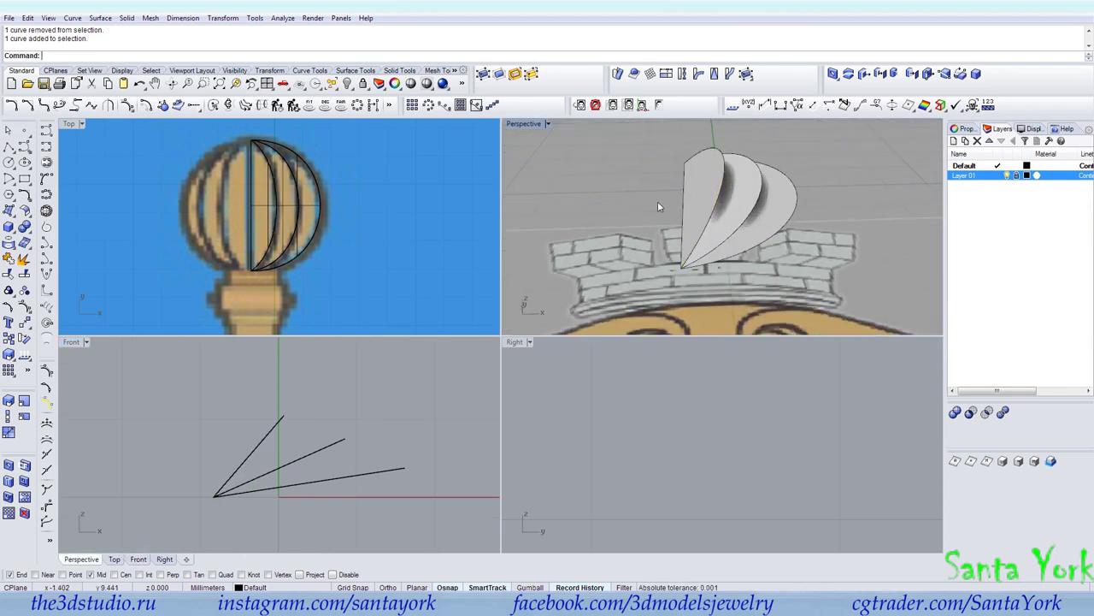
pyautogui.scroll(-5, 719, 207)
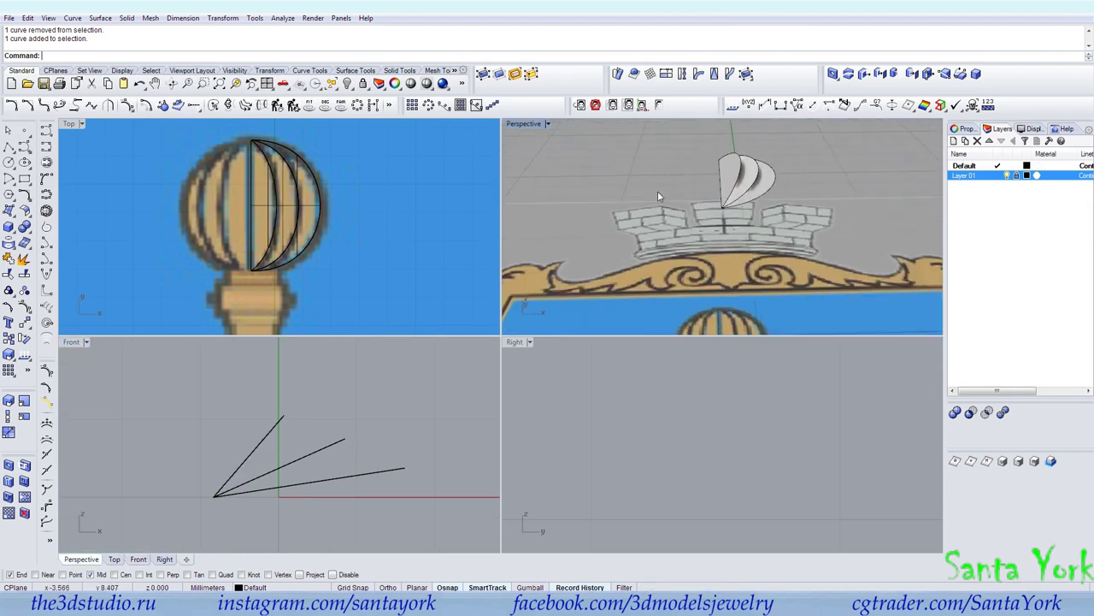
# Step: Turn off the surface isocurve display for the three rib surfaces
pyautogui.click(731, 170)
pyautogui.scroll(2, 744, 171)
pyautogui.keyDown('shift'); pyautogui.click(756, 174); pyautogui.keyUp('shift')
pyautogui.keyDown('shift'); pyautogui.click(785, 187); pyautogui.keyUp('shift')
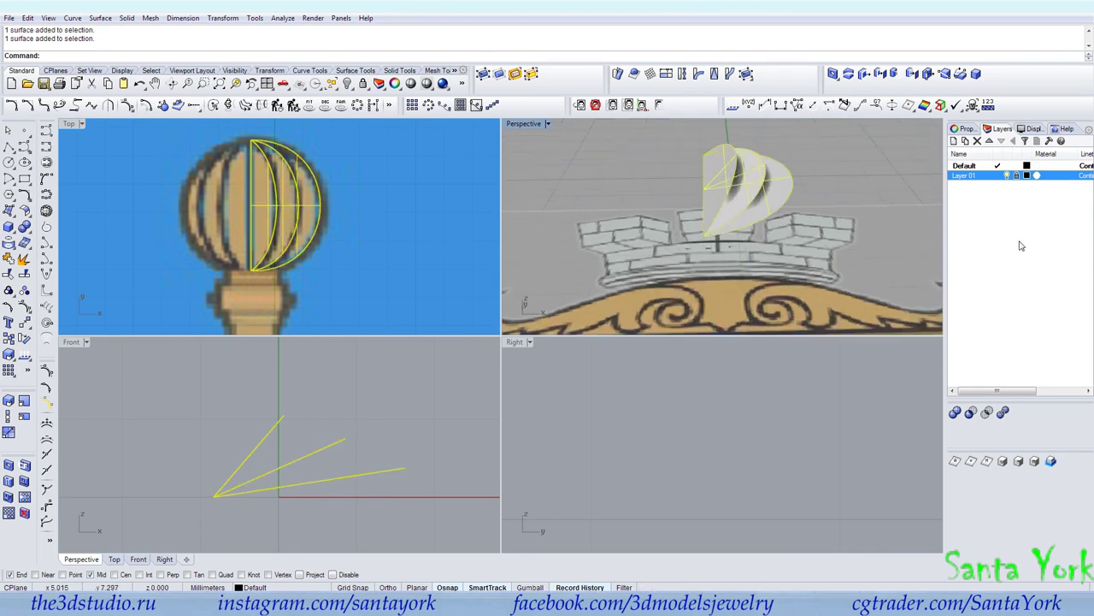
pyautogui.click(964, 129)
pyautogui.press('Escape')
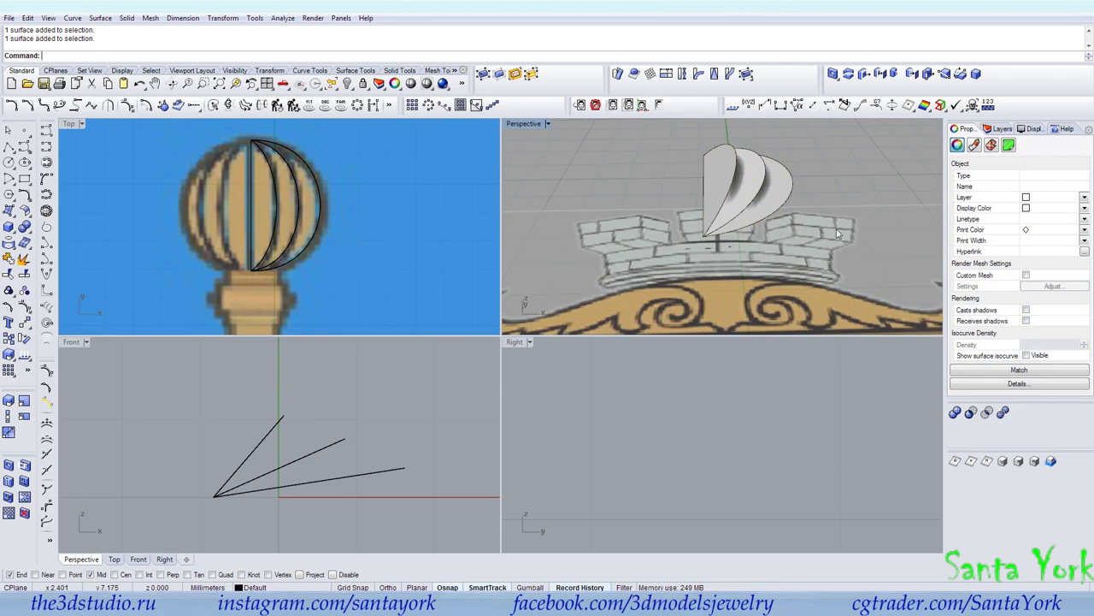
pyautogui.scroll(-5, 693, 154)
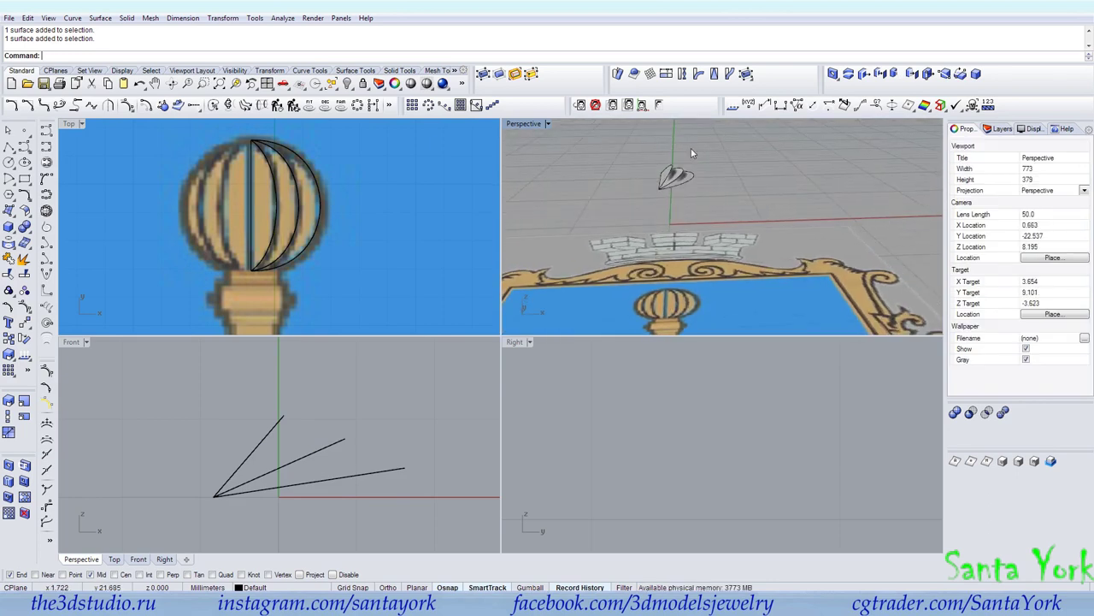
pyautogui.keyDown('shift'); pyautogui.moveTo(641, 196); pyautogui.dragTo(685, 314, button='right'); pyautogui.keyUp('shift')
pyautogui.scroll(-7, 264, 230)
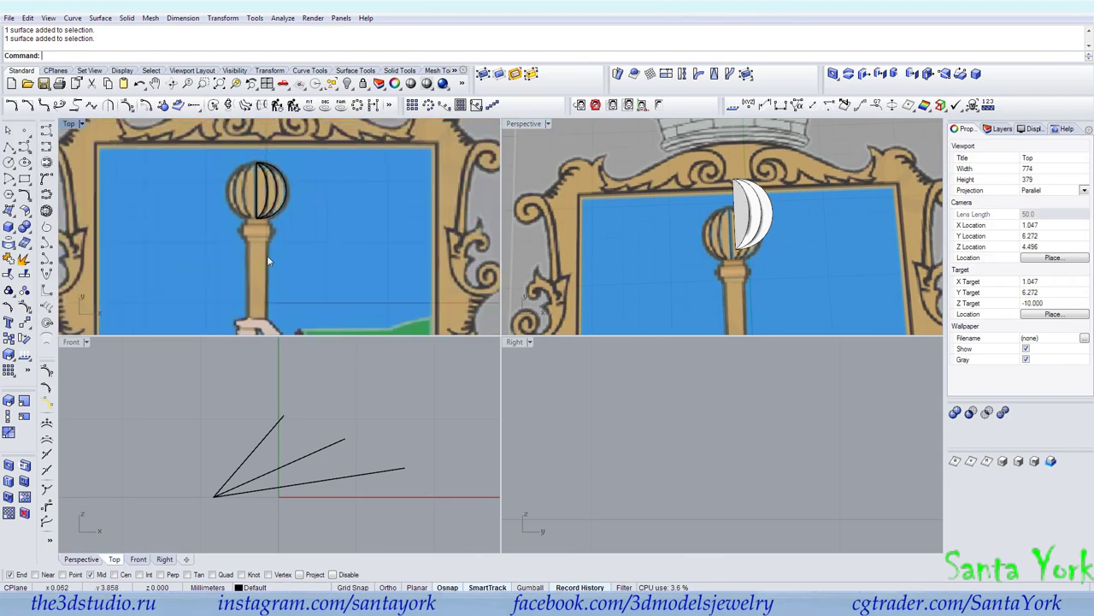
pyautogui.scroll(7, 267, 255)
pyautogui.click(8, 147)
pyautogui.scroll(4, 192, 261)
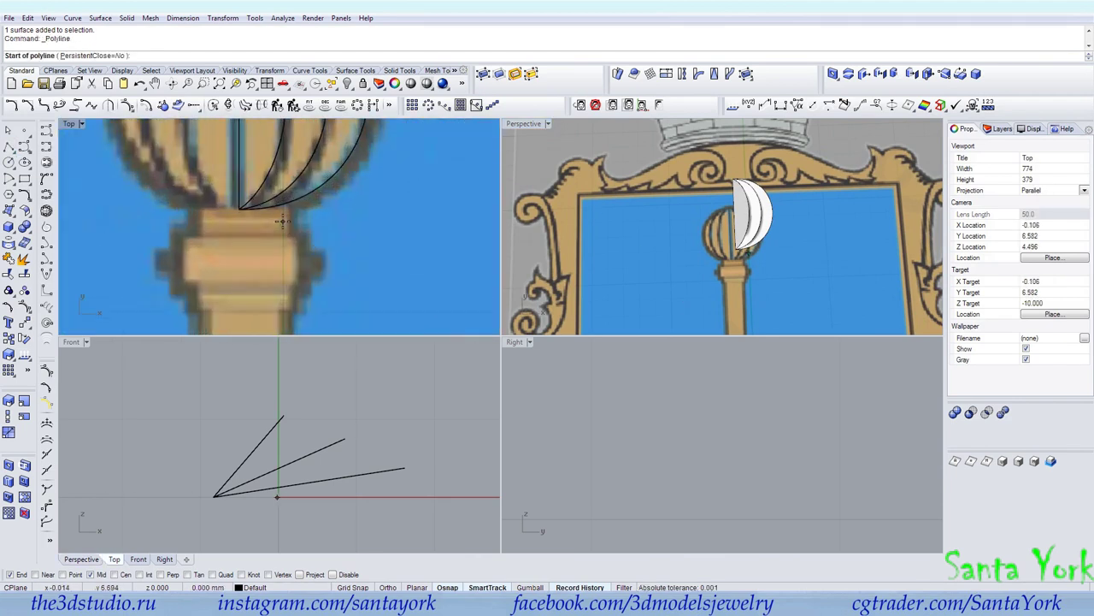
pyautogui.click(227, 206)
pyautogui.rightClick(292, 208)
# Step: Start the collar's outline below the ribbed head with an orthogonal polyline going down, outwards, and 0.95 mm down
pyautogui.rightClick(292, 207)
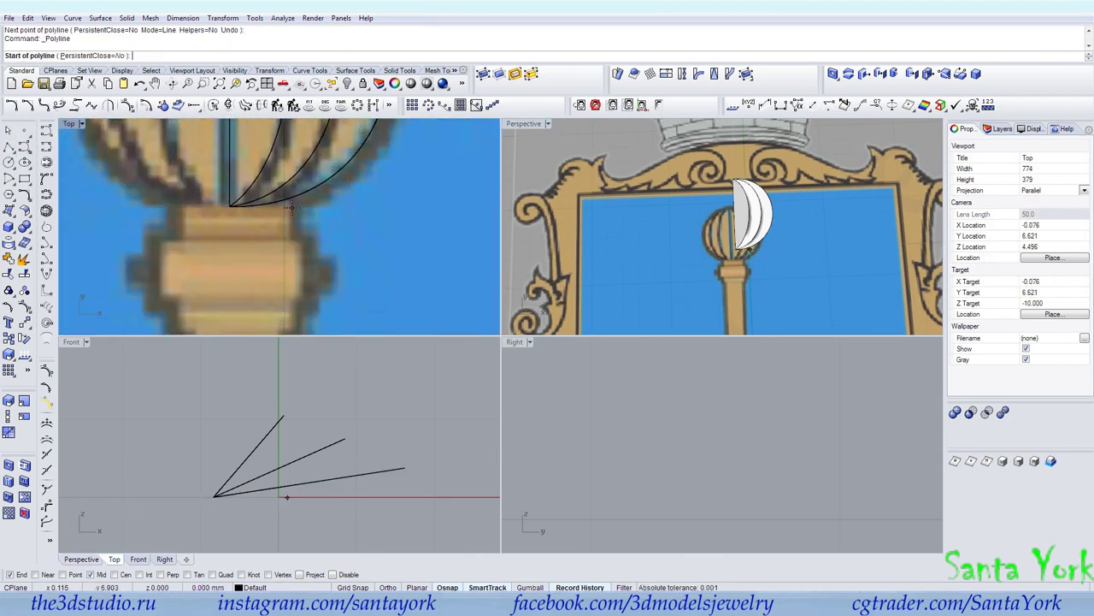
pyautogui.click(292, 208)
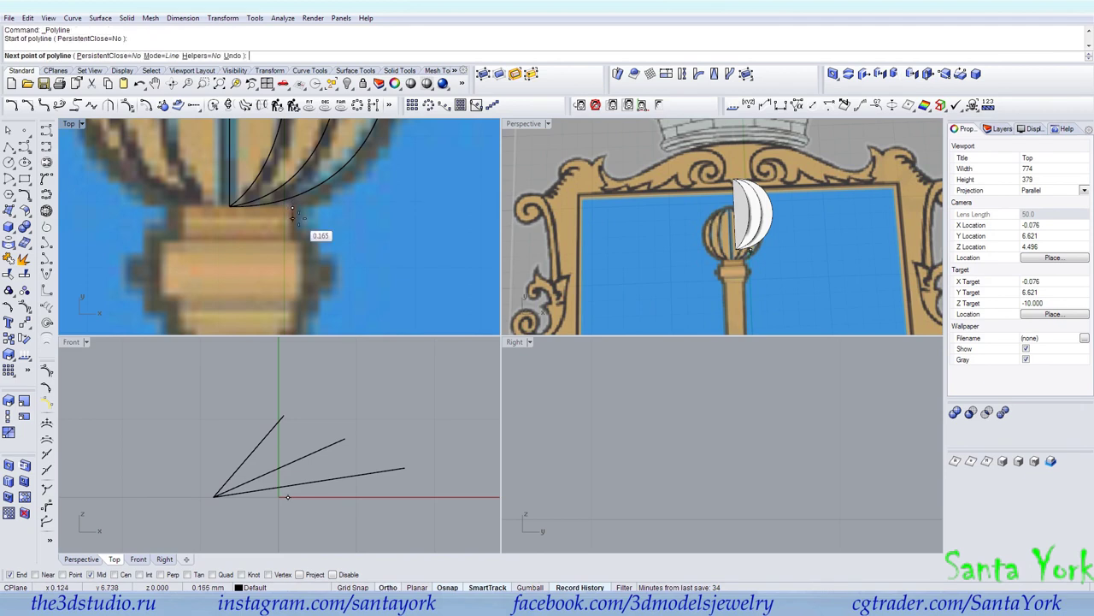
pyautogui.keyDown('shift'); pyautogui.click(303, 236); pyautogui.keyUp('shift')
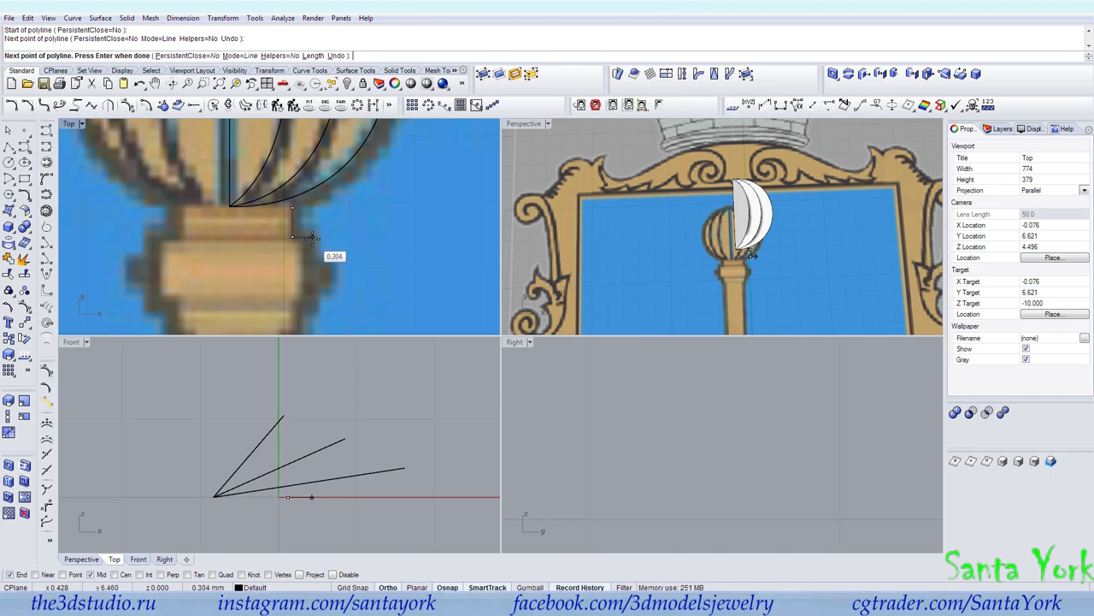
pyautogui.click(316, 237)
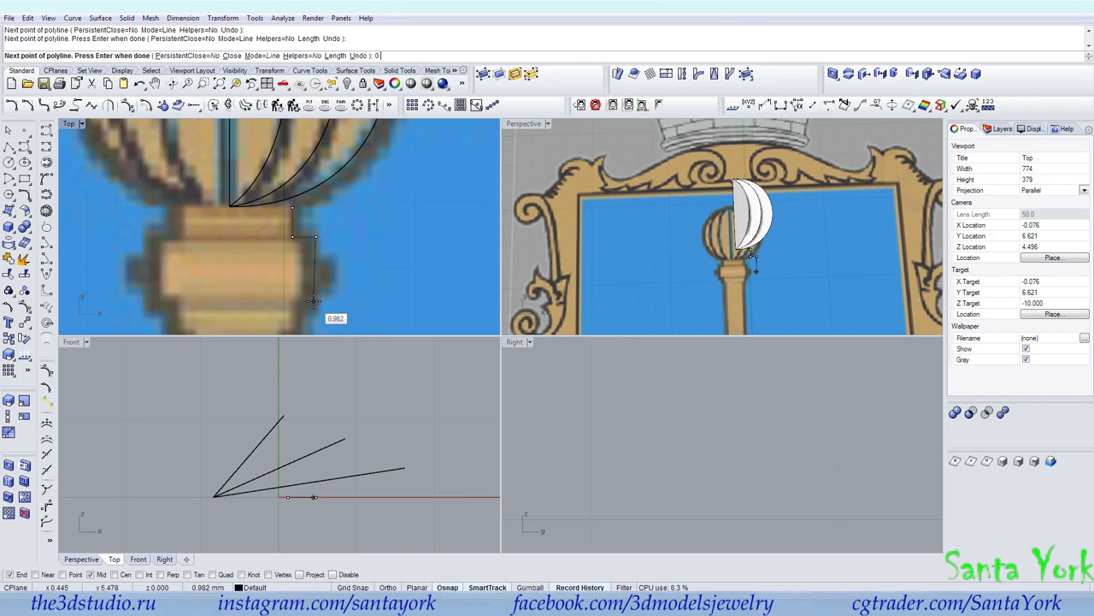
pyautogui.press('Return')
pyautogui.click(315, 298)
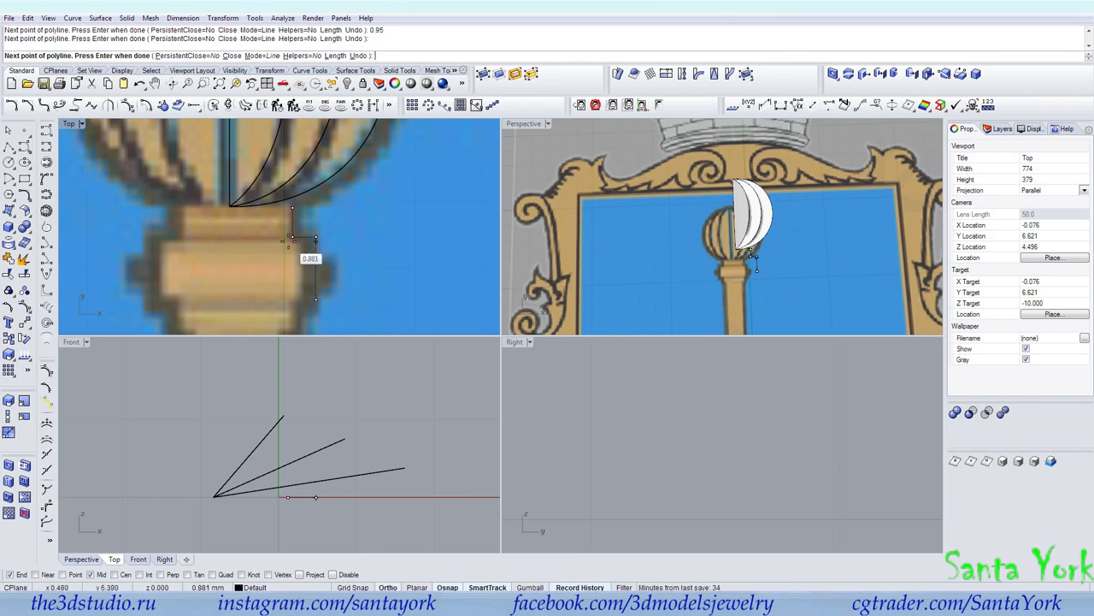
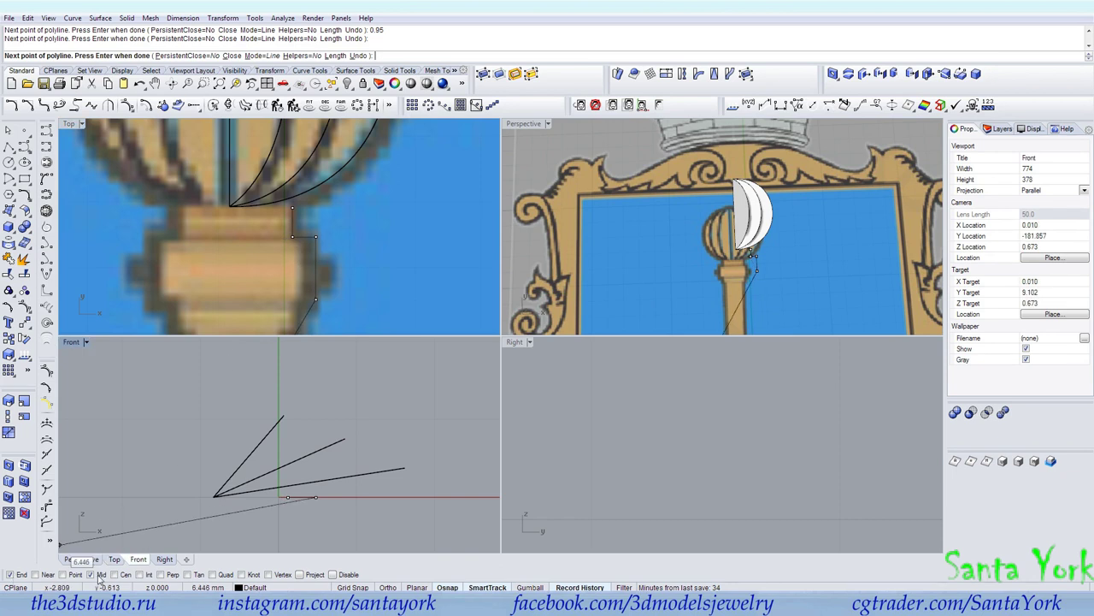
# Step: Finish the collar's outline back inwards in line with its upper edge, about 0.49 mm down, and 0.25 mm inwards
pyautogui.click(293, 300)
pyautogui.moveTo(294, 300); pyautogui.dragTo(301, 242, button='right')
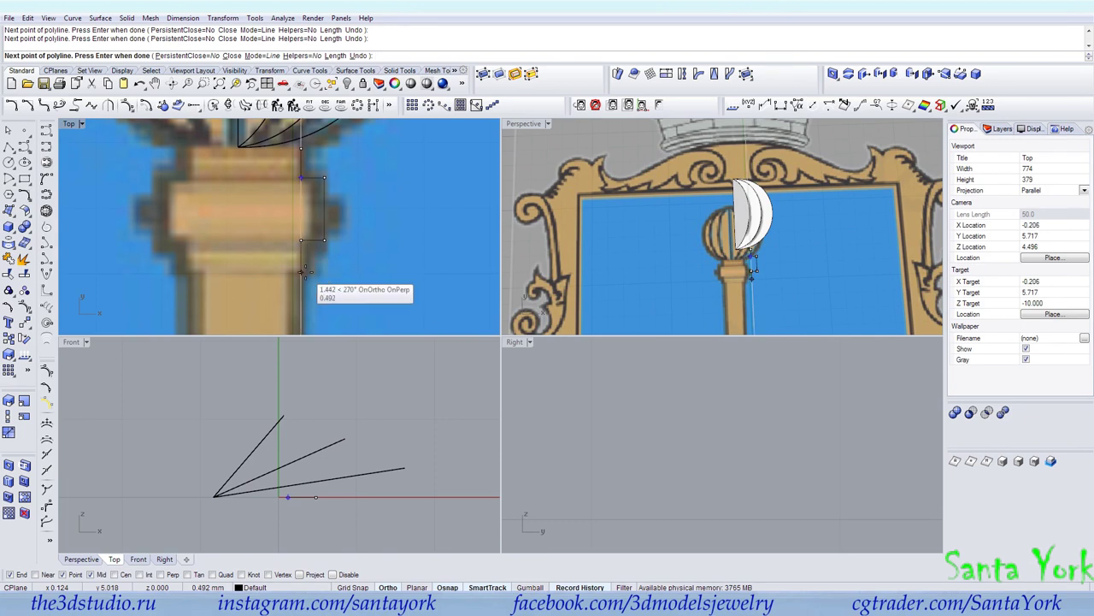
pyautogui.click(301, 272)
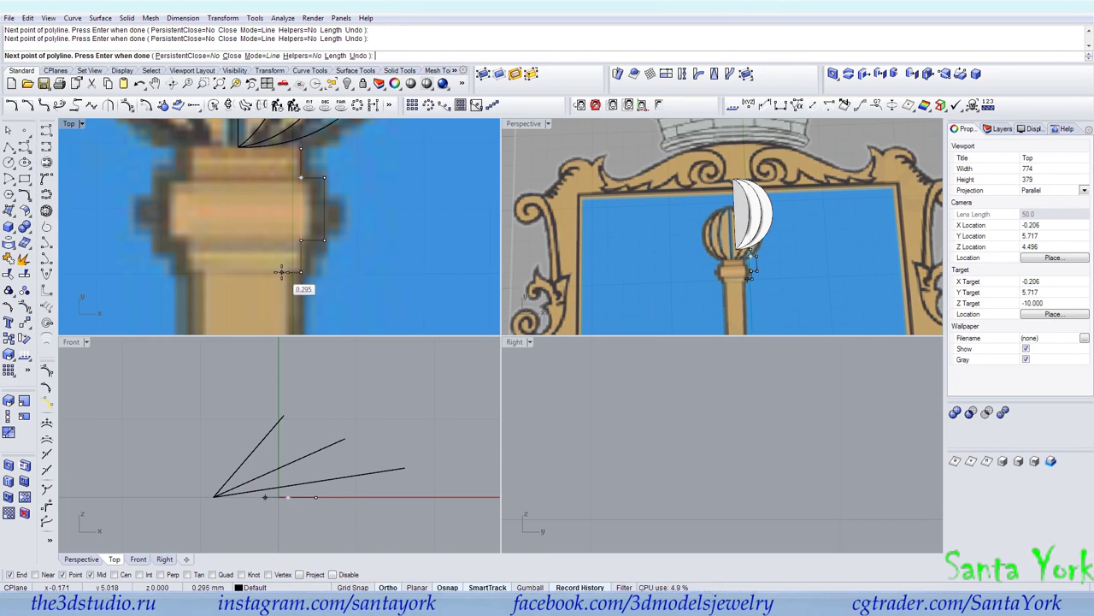
pyautogui.write('0.25')
pyautogui.press('Return')
pyautogui.click(285, 272)
pyautogui.press('Return')
pyautogui.scroll(-5, 298, 179)
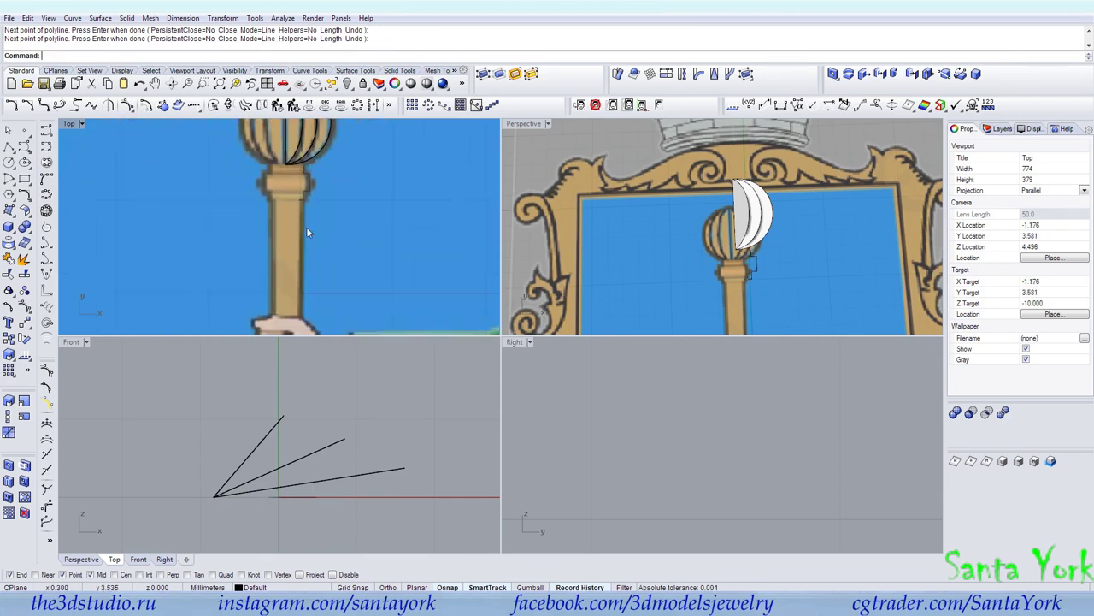
# Step: Draw the shaft's side line from the collar's lower corner down to the lower knob, about 16.6 mm long
pyautogui.scroll(-5, 299, 188)
pyautogui.press('Return')
pyautogui.click(289, 156)
pyautogui.scroll(6, 297, 261)
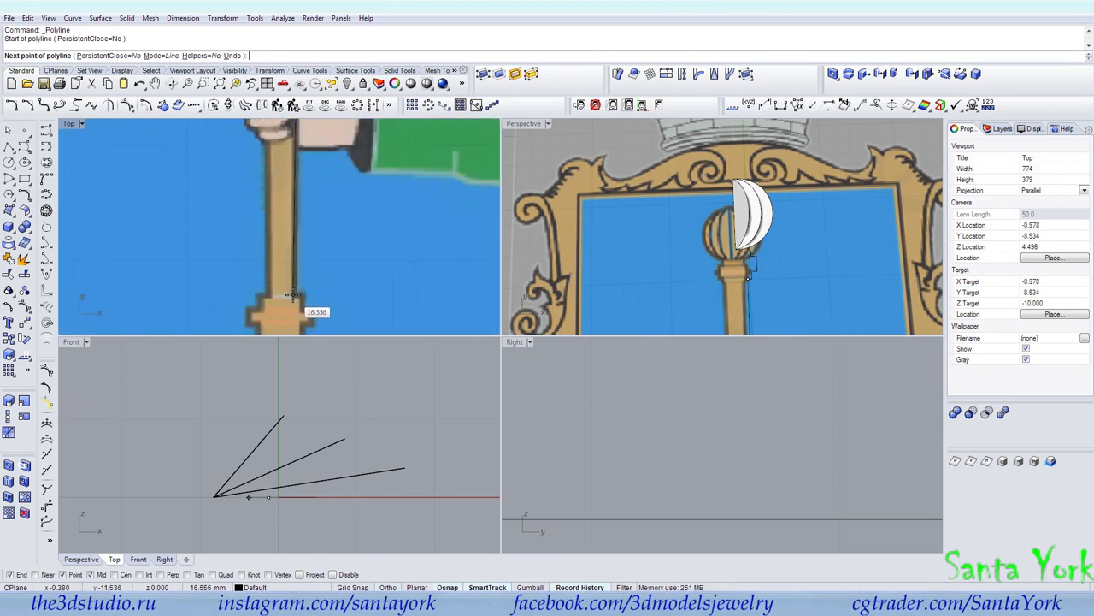
pyautogui.click(294, 295)
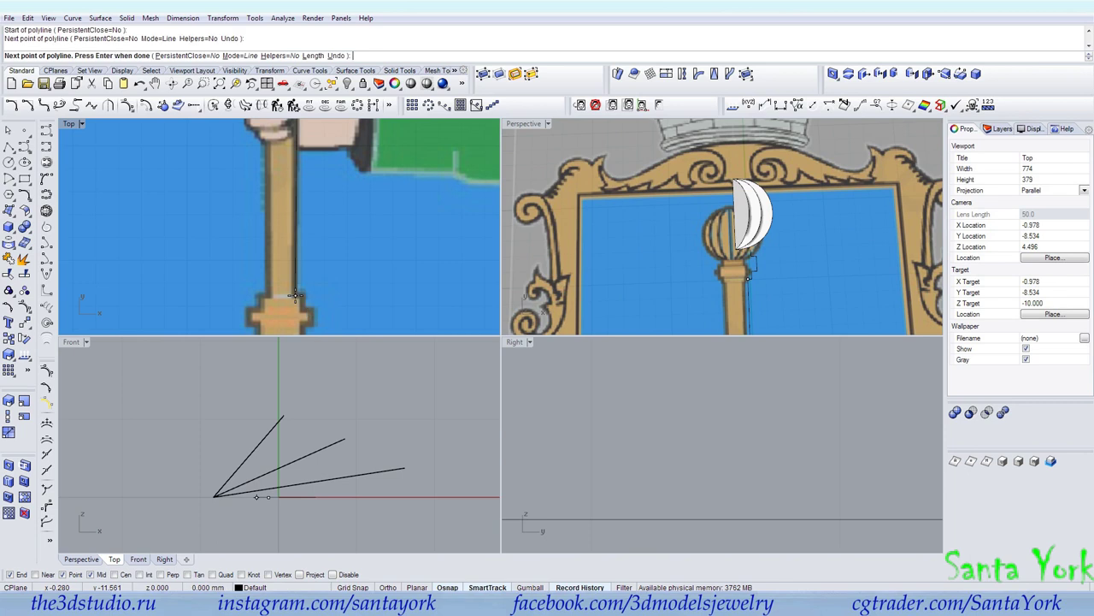
pyautogui.rightClick(295, 295)
# Step: Begin the lower knob's outline with a polyline running 0.35 mm outwards from the shaft line's lower end
pyautogui.scroll(-6, 308, 245)
pyautogui.scroll(8, 300, 292)
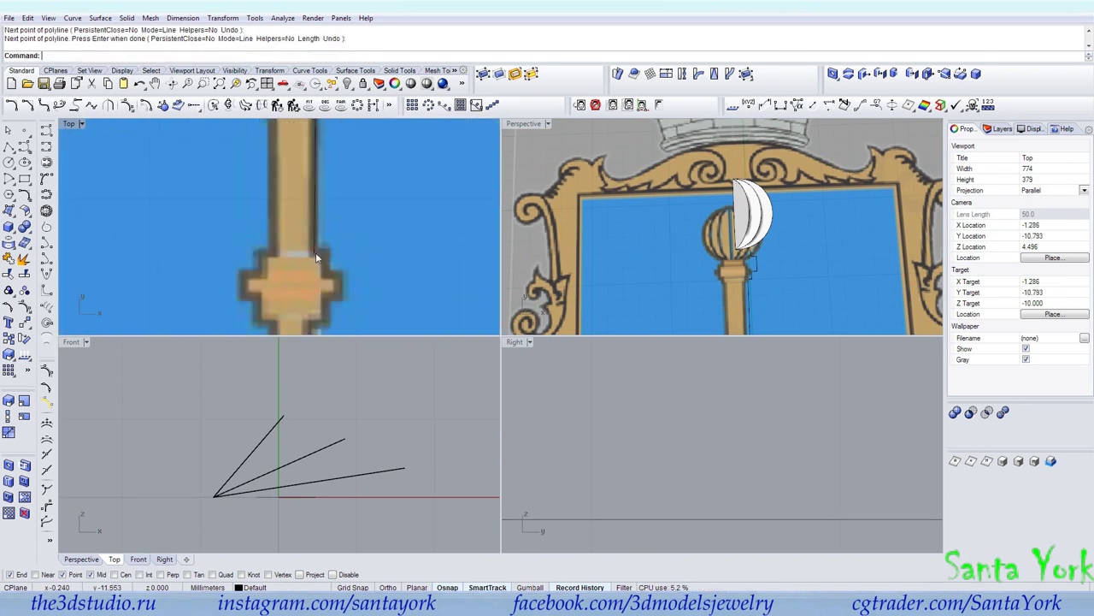
pyautogui.rightClick(316, 253)
pyautogui.click(316, 254)
pyautogui.scroll(3, 315, 253)
pyautogui.write('0.35')
pyautogui.press('Return')
pyautogui.keyDown('shift'); pyautogui.click(332, 251); pyautogui.keyUp('shift')
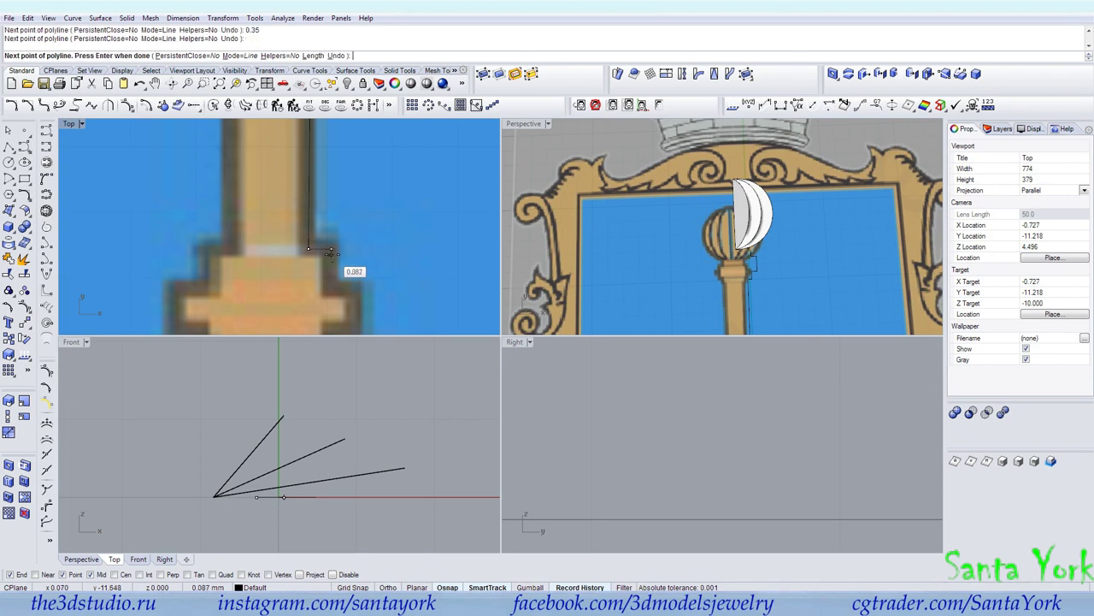
# Step: Continue the knob's outline 0.5 mm down and 0.35 mm outwards, and end the polyline there
pyautogui.write('0')
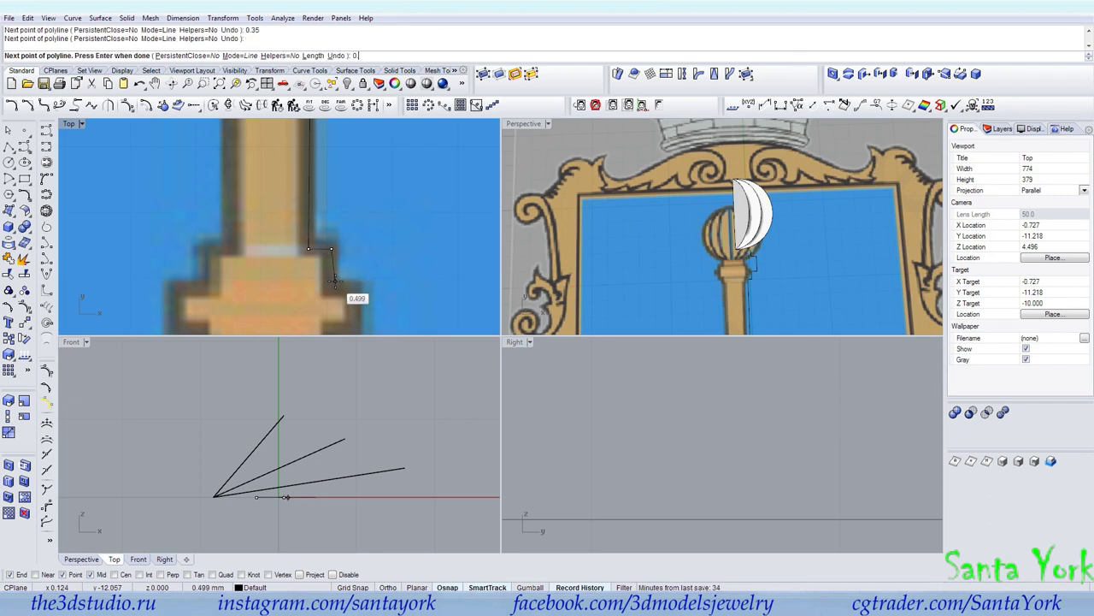
pyautogui.write('.5')
pyautogui.press('Return')
pyautogui.click(332, 280)
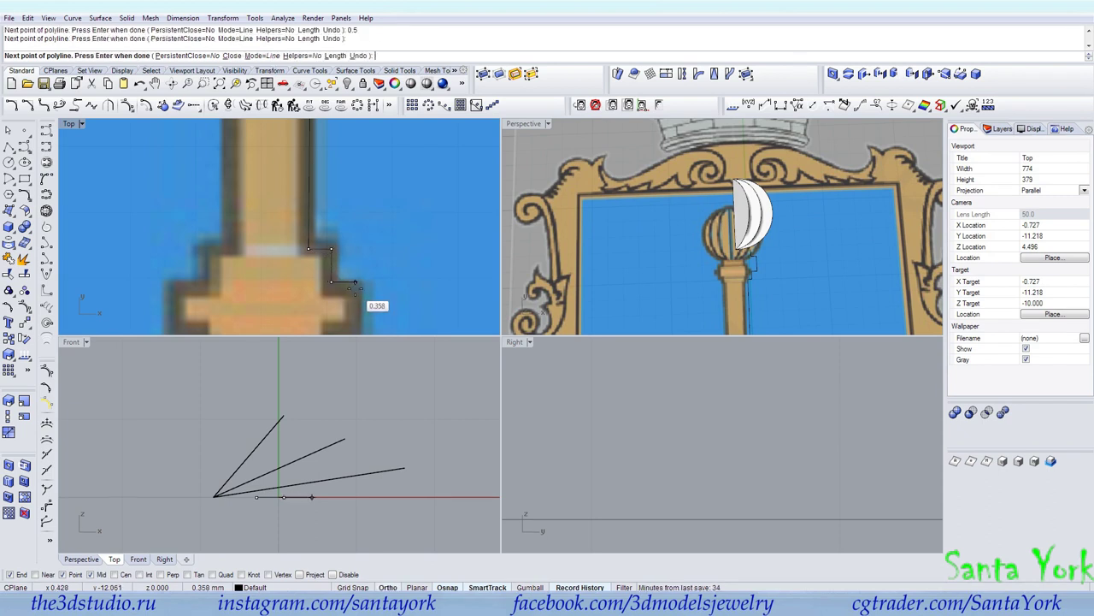
pyautogui.write('0.35')
pyautogui.press('Return')
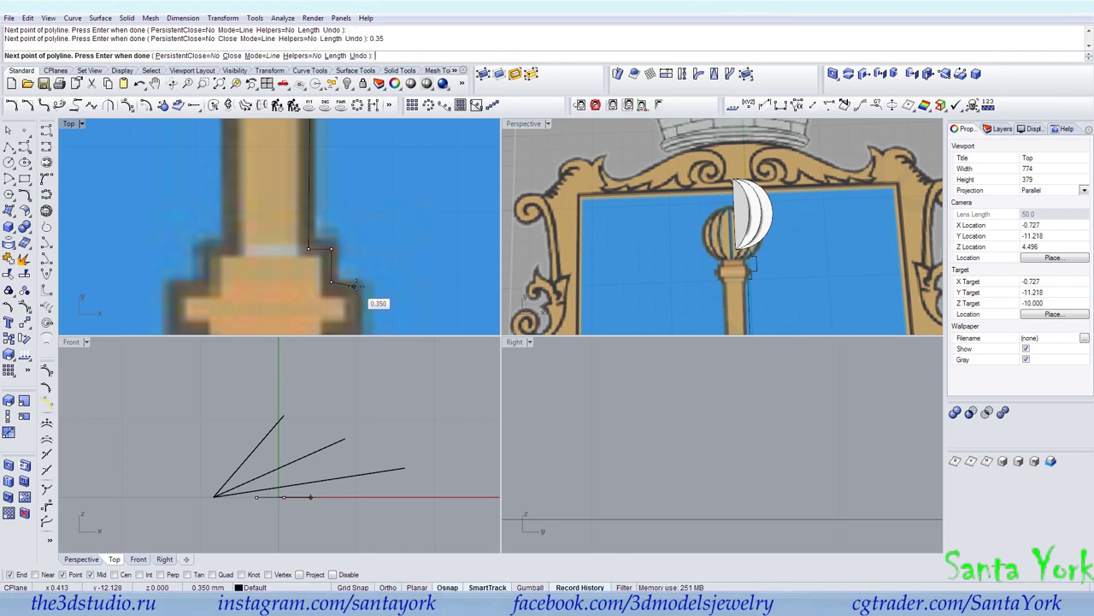
pyautogui.click(356, 284)
pyautogui.moveTo(355, 286); pyautogui.dragTo(349, 240, button='right')
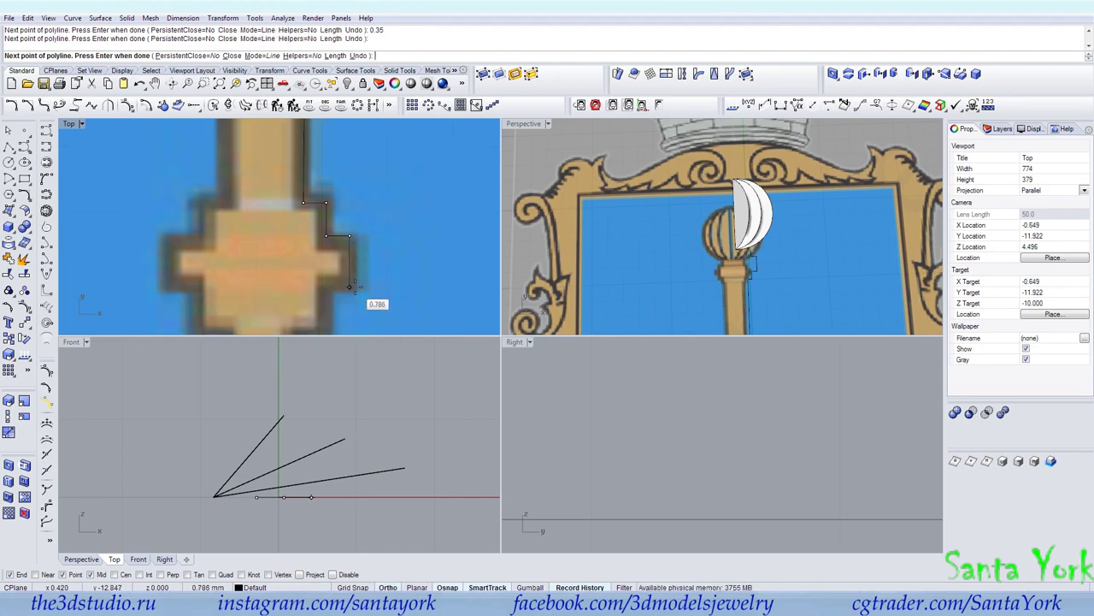
pyautogui.write('0.7')
pyautogui.press('Return')
pyautogui.press('Return')
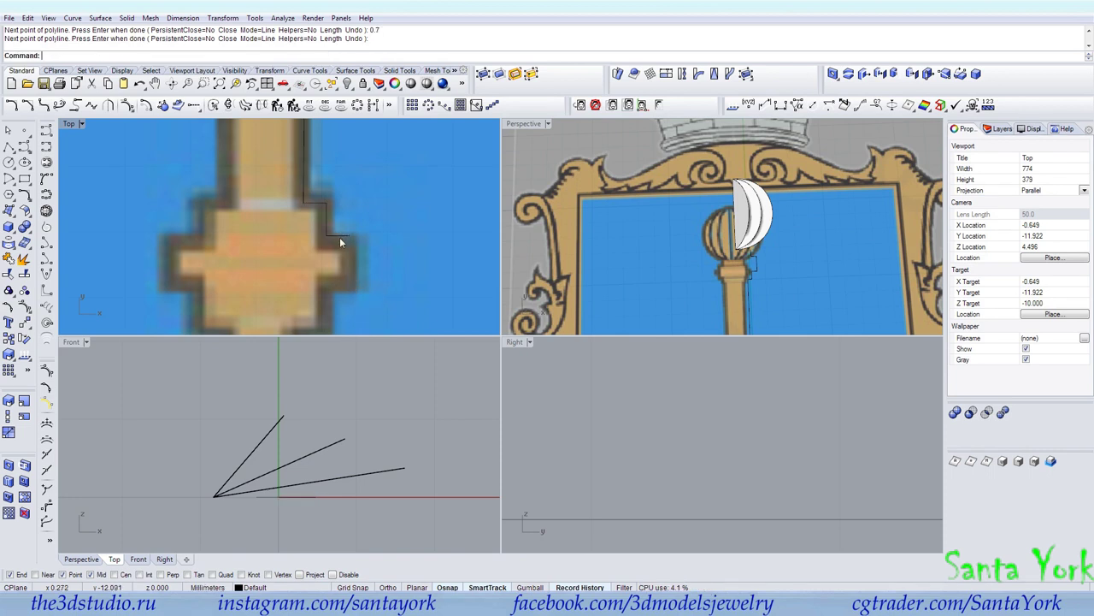
# Step: Show the knob outline's control points and scale its last two points in one direction to lengthen the vertical segment to 0.55 mm
pyautogui.click(339, 237)
pyautogui.click(25, 307)
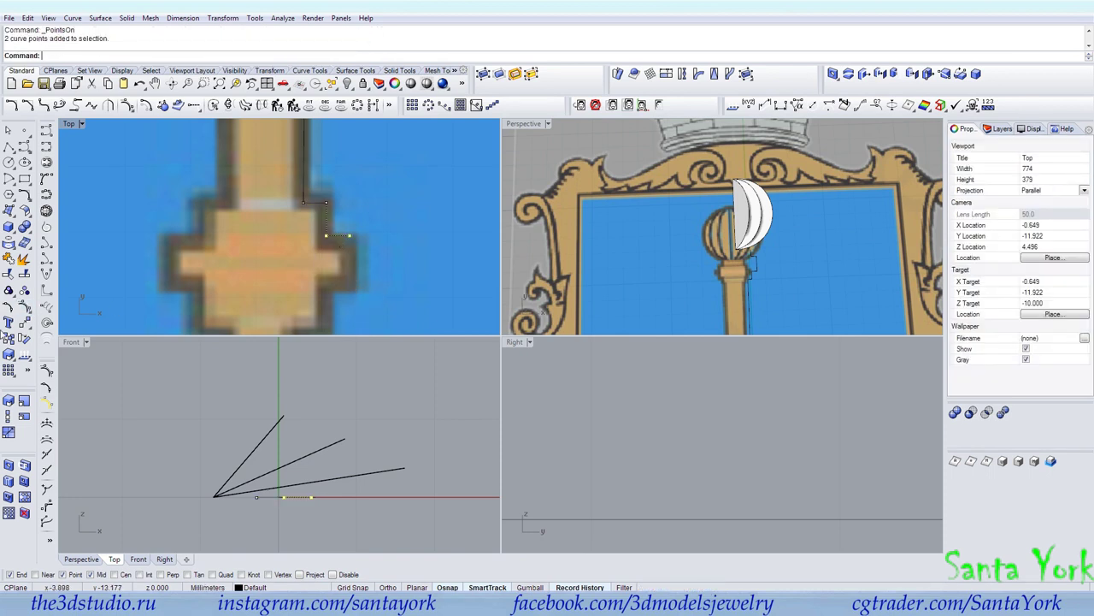
pyautogui.click(9, 417)
pyautogui.click(326, 202)
pyautogui.click(329, 231)
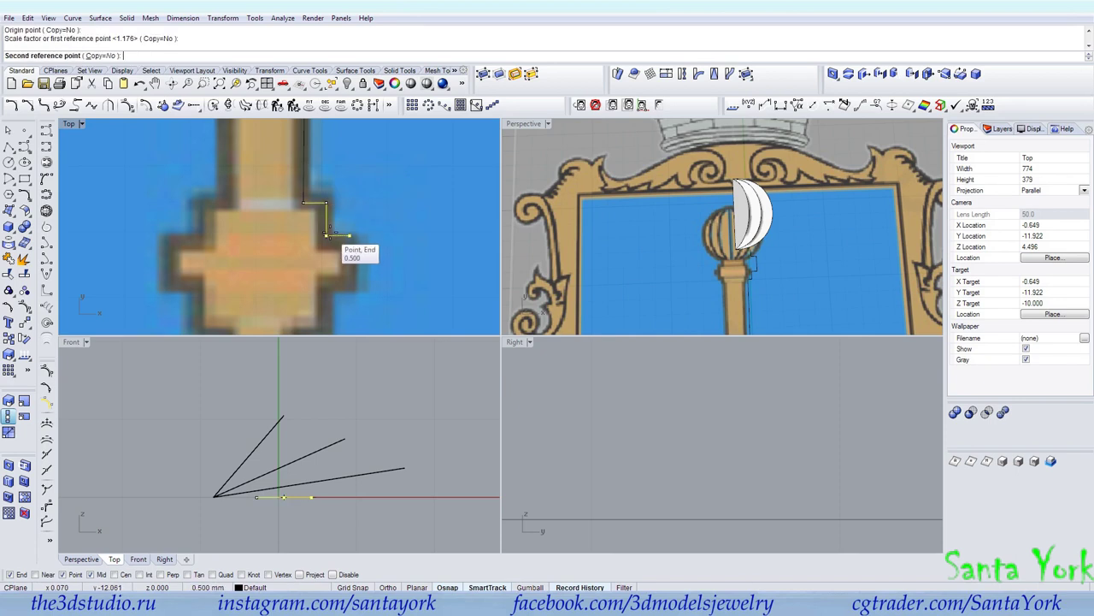
pyautogui.write('0.55')
pyautogui.press('Return')
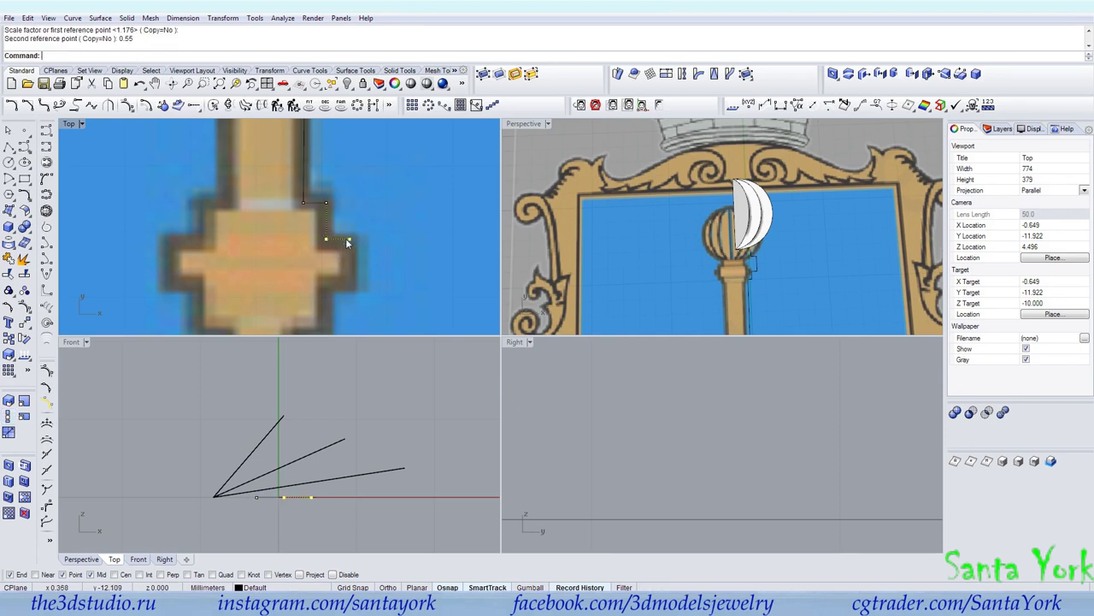
# Step: Draw a polyline from the outline's outer corner 0.65 mm down and back inwards in line with the knob's inner corner
pyautogui.click(8, 146)
pyautogui.click(349, 238)
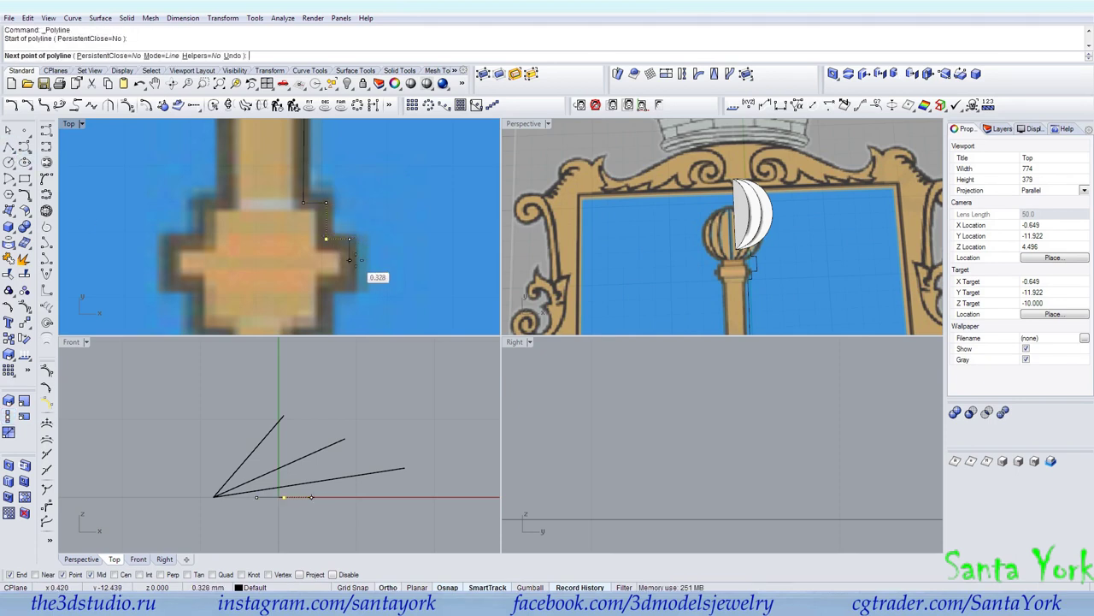
pyautogui.write('0.')
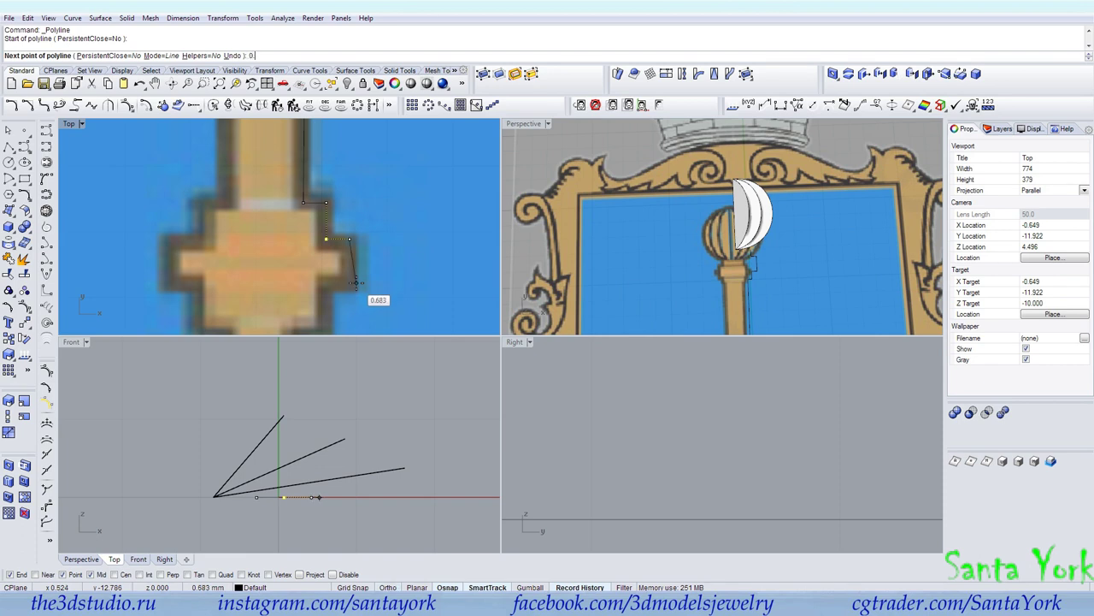
pyautogui.write('65')
pyautogui.press('Return')
pyautogui.click(350, 281)
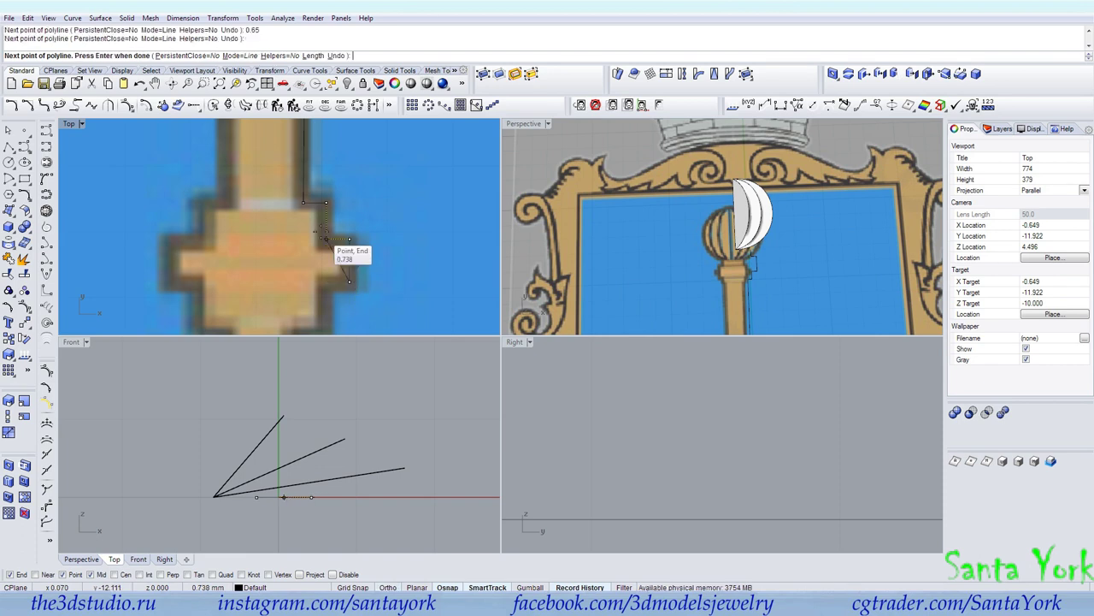
pyautogui.click(329, 288)
pyautogui.moveTo(330, 289); pyautogui.dragTo(331, 246, button='right')
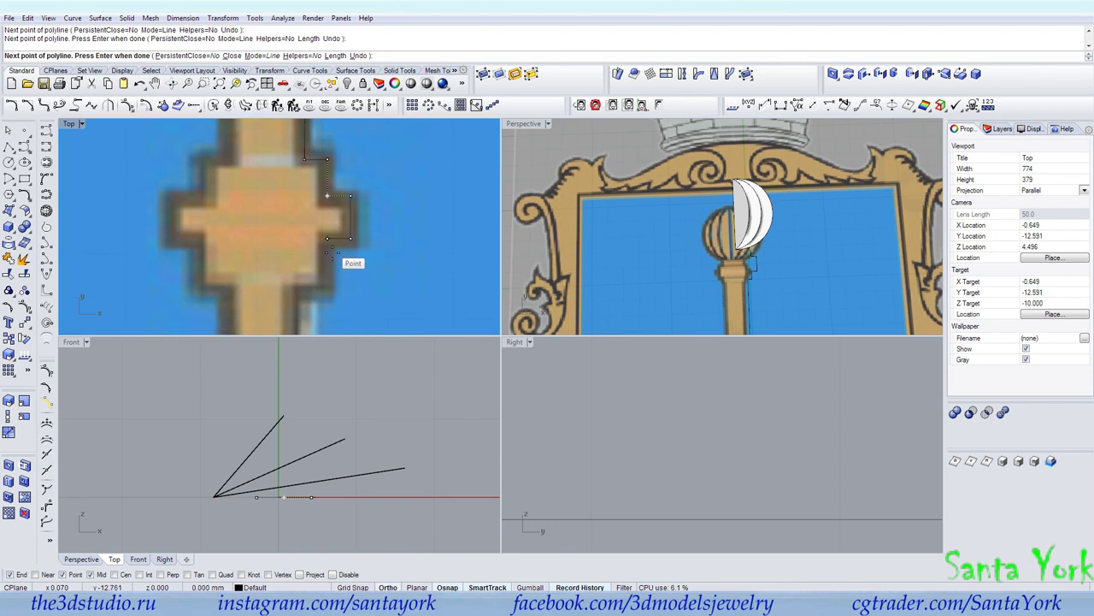
pyautogui.write('0.7')
pyautogui.press('Return')
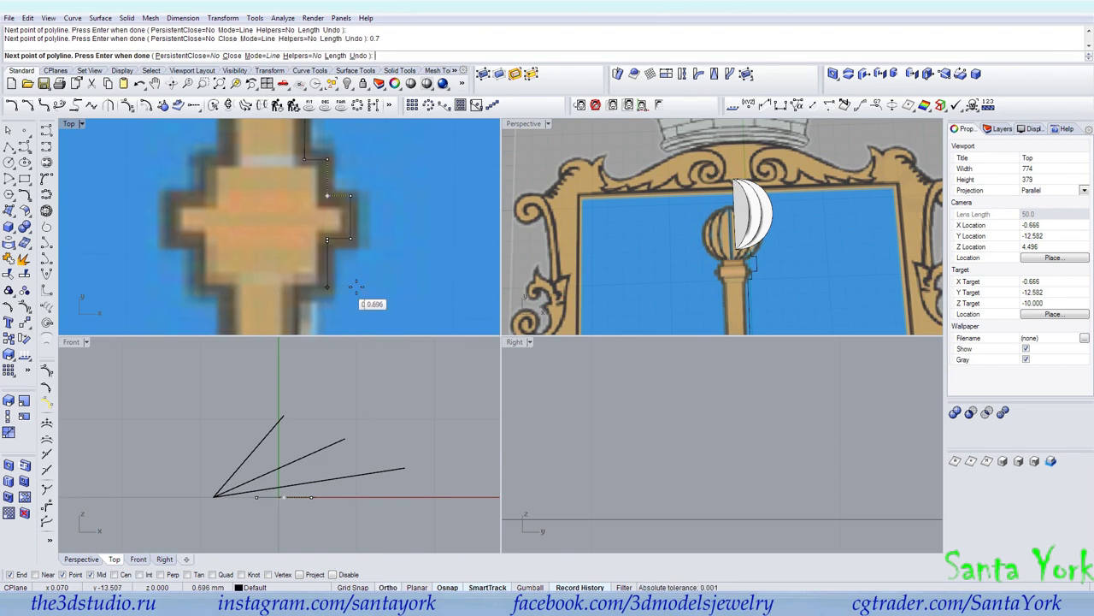
pyautogui.hotkey('ctrl', 'z')
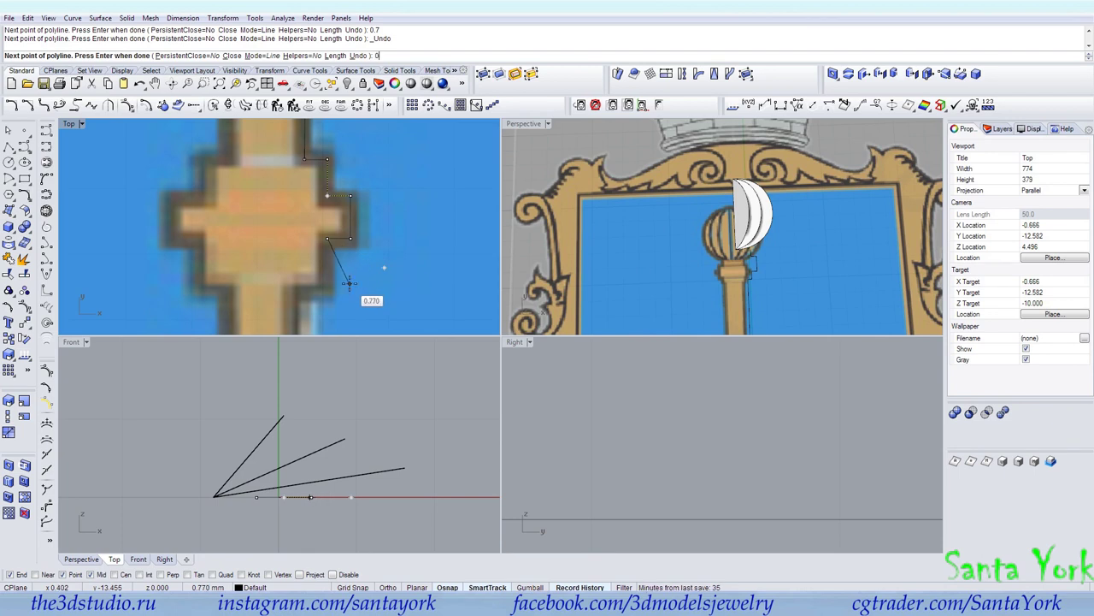
# Step: Continue the knob's outline 0.7 mm straight down and 0.45 mm inwards to the lower shaft
pyautogui.write('0.7')
pyautogui.press('Return')
pyautogui.click(329, 295)
pyautogui.write('0.45')
pyautogui.press('Return')
pyautogui.click(295, 285)
# Step: Draw the lower shaft's side 1.7 mm down to its end and finish the polyline
pyautogui.moveTo(295, 286); pyautogui.dragTo(300, 193, button='right')
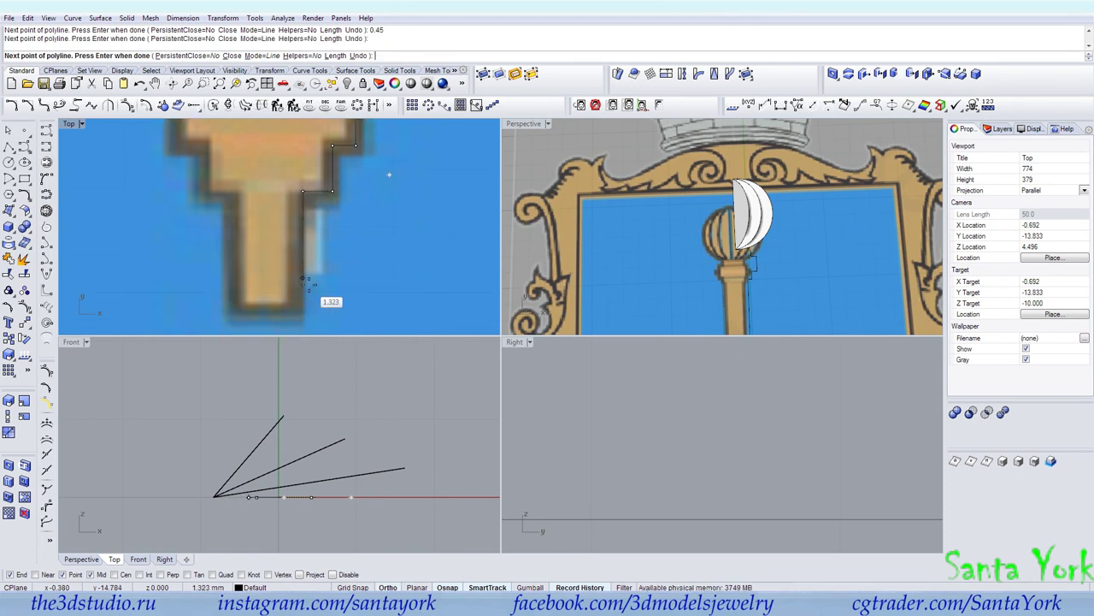
pyautogui.write('1')
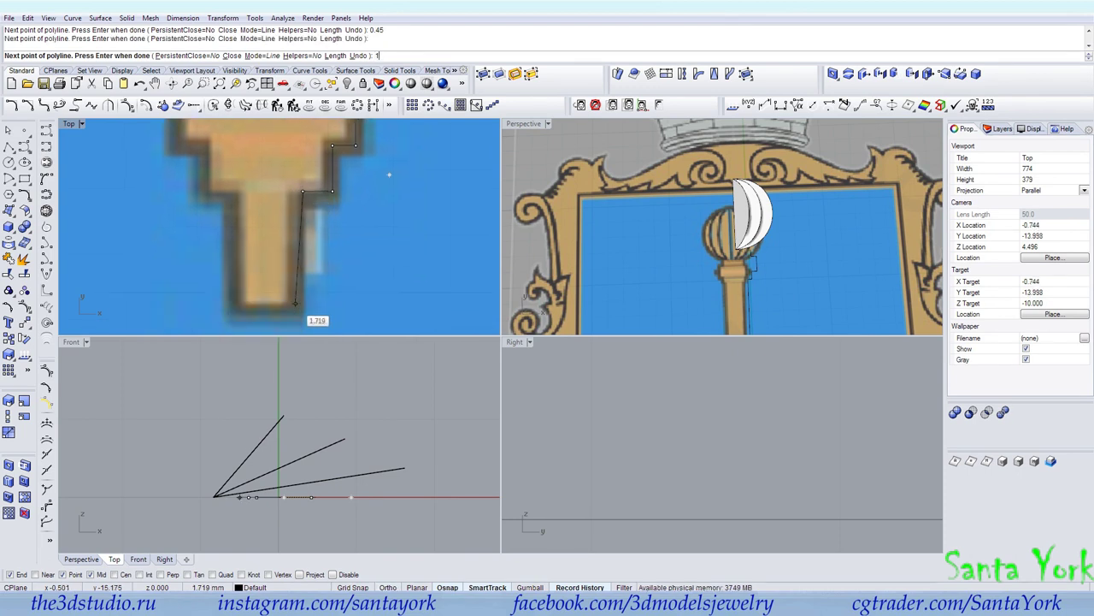
pyautogui.press('F8')
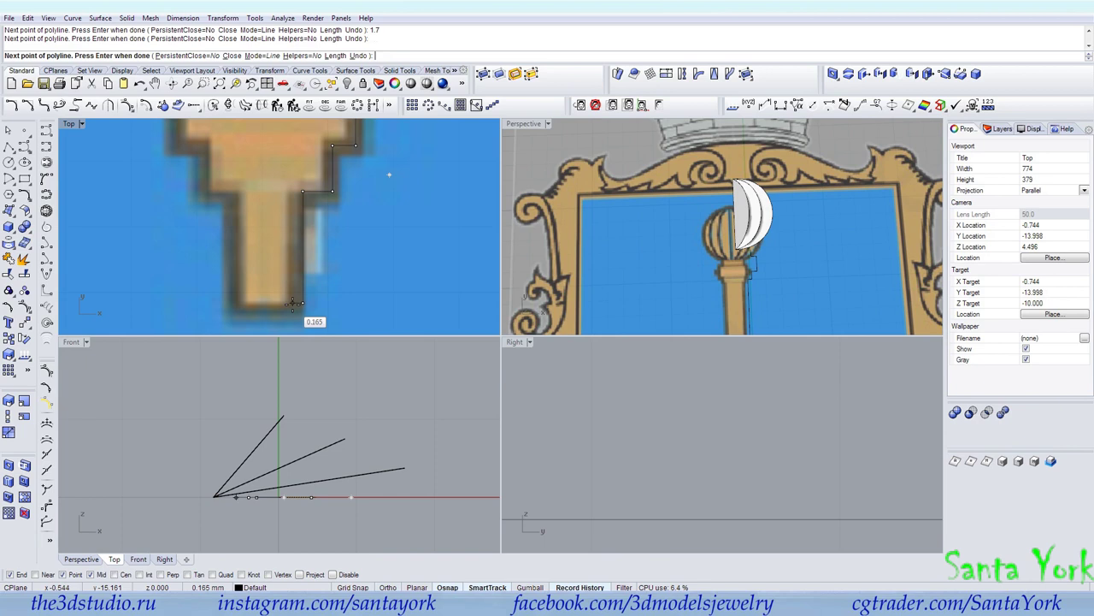
pyautogui.press('Return')
# Step: Select the collar, shaft and lower knob outlines and join them into one open curve
pyautogui.scroll(-10, 318, 298)
pyautogui.moveTo(275, 289); pyautogui.dragTo(273, 291)
pyautogui.press('Escape')
pyautogui.moveTo(338, 258); pyautogui.dragTo(254, 316)
pyautogui.scroll(-4, 320, 266)
pyautogui.moveTo(317, 139); pyautogui.dragTo(315, 148, button='right')
pyautogui.scroll(4, 318, 163)
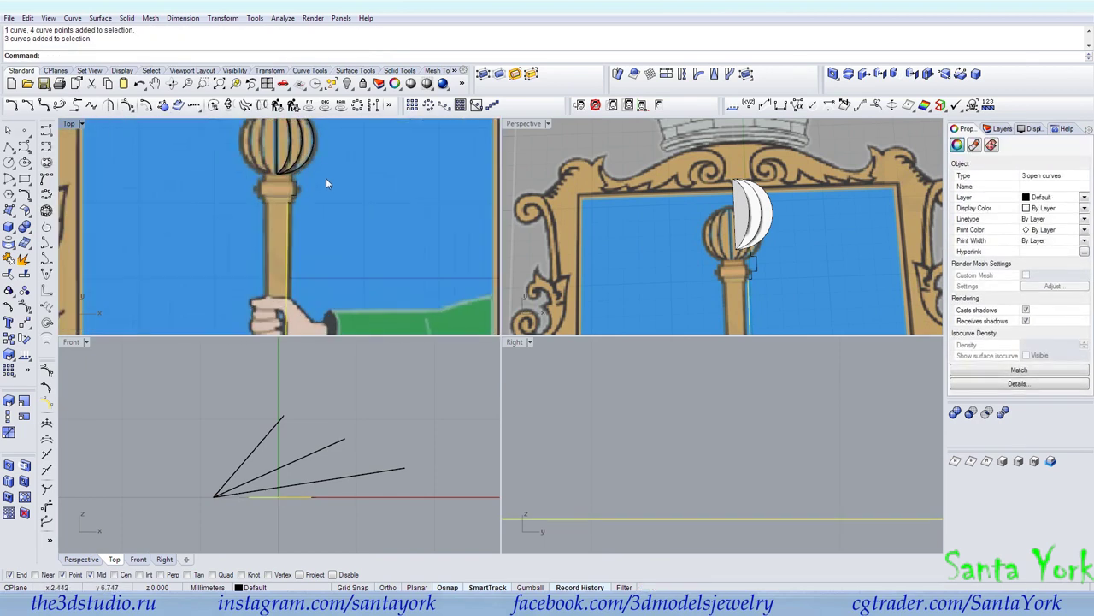
pyautogui.keyDown('shift'); pyautogui.click(268, 248); pyautogui.keyUp('shift')
pyautogui.click(8, 258)
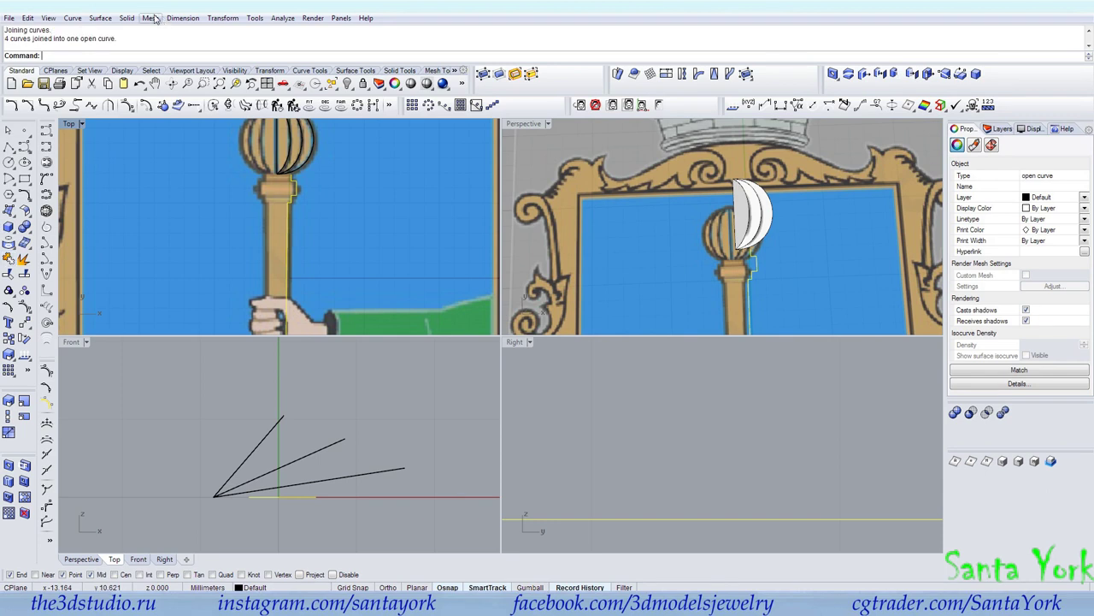
# Step: Revolve the joined profile a full 360 degrees around the mace's central axis
pyautogui.click(101, 18)
pyautogui.click(131, 83)
pyautogui.click(276, 174)
pyautogui.click(277, 193)
pyautogui.rightClick(274, 194)
pyautogui.press('Return')
pyautogui.moveTo(679, 252); pyautogui.dragTo(702, 247, button='right')
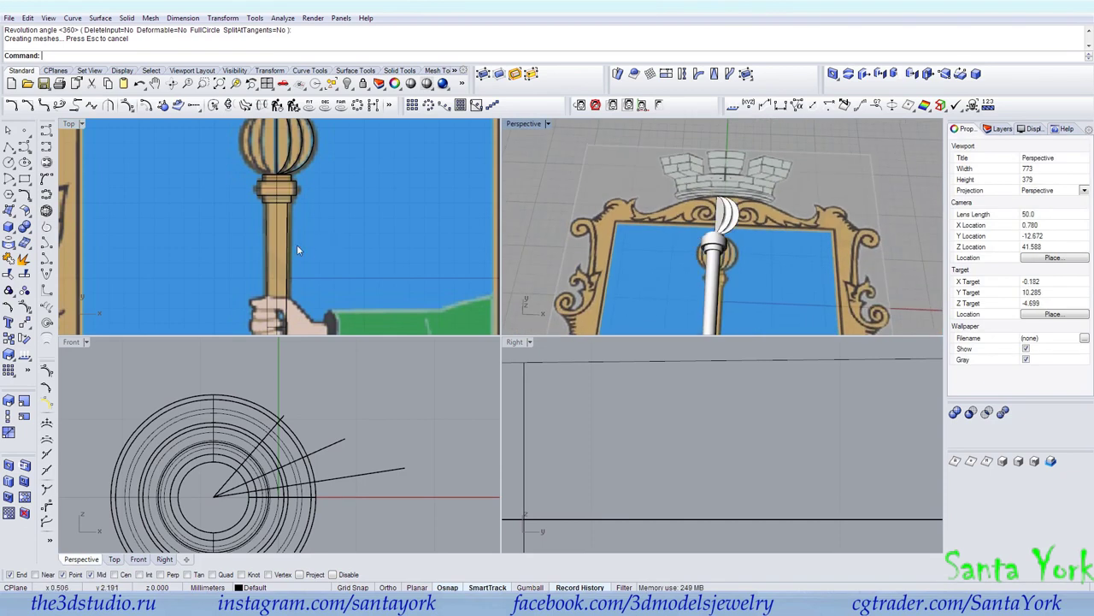
pyautogui.moveTo(297, 250); pyautogui.dragTo(303, 219, button='right')
pyautogui.scroll(-5, 347, 410)
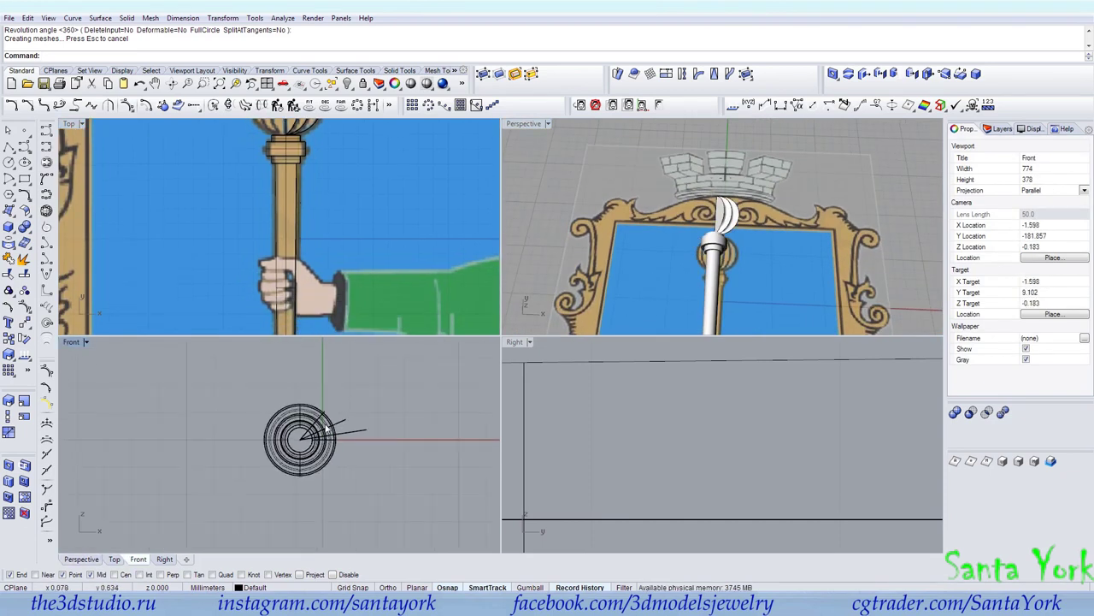
pyautogui.scroll(4, 326, 428)
pyautogui.moveTo(734, 248); pyautogui.dragTo(688, 149, button='right')
pyautogui.scroll(5, 327, 167)
pyautogui.click(284, 183)
pyautogui.click(318, 215)
pyautogui.click(24, 308)
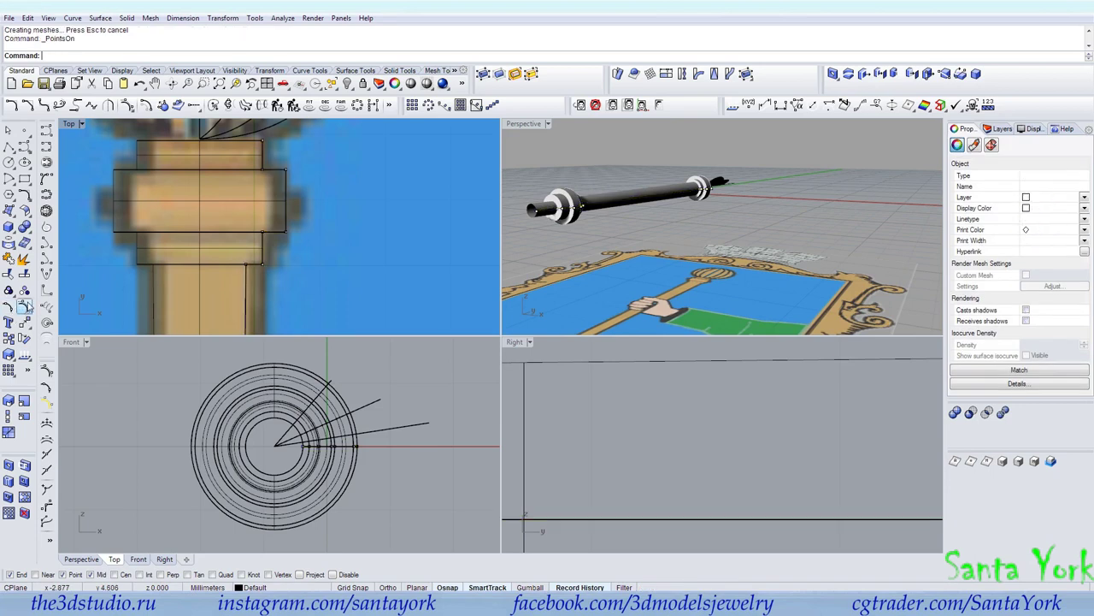
pyautogui.moveTo(641, 220); pyautogui.dragTo(631, 234, button='right')
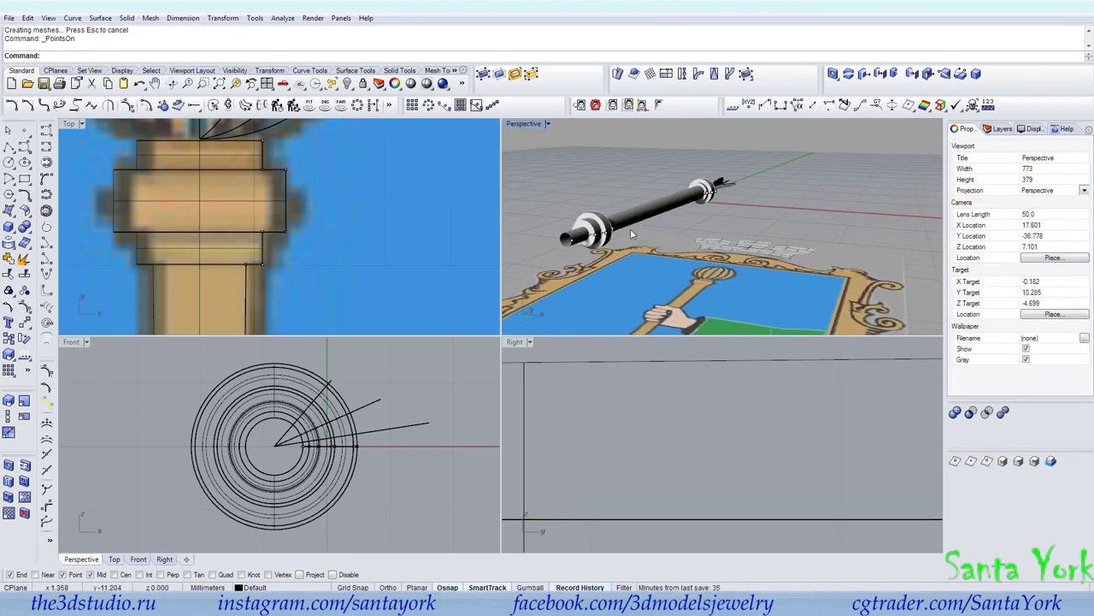
# Step: Duplicate the mace's side profile in place and rotate the copy 90 degrees upright about the mace's central axis
pyautogui.click(287, 237)
pyautogui.click(330, 252)
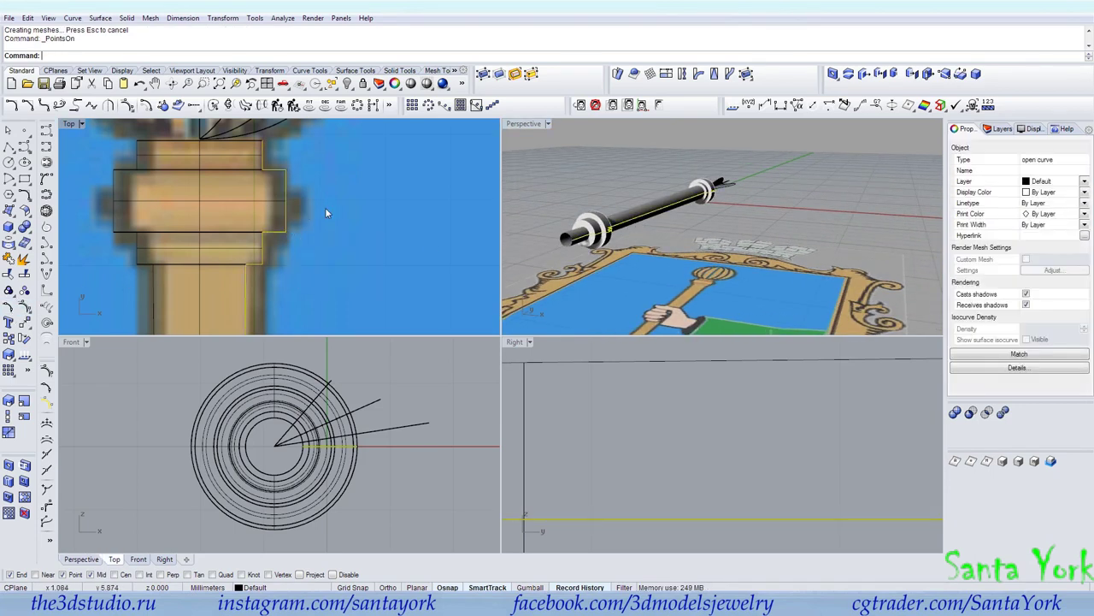
pyautogui.click(107, 83)
pyautogui.click(124, 84)
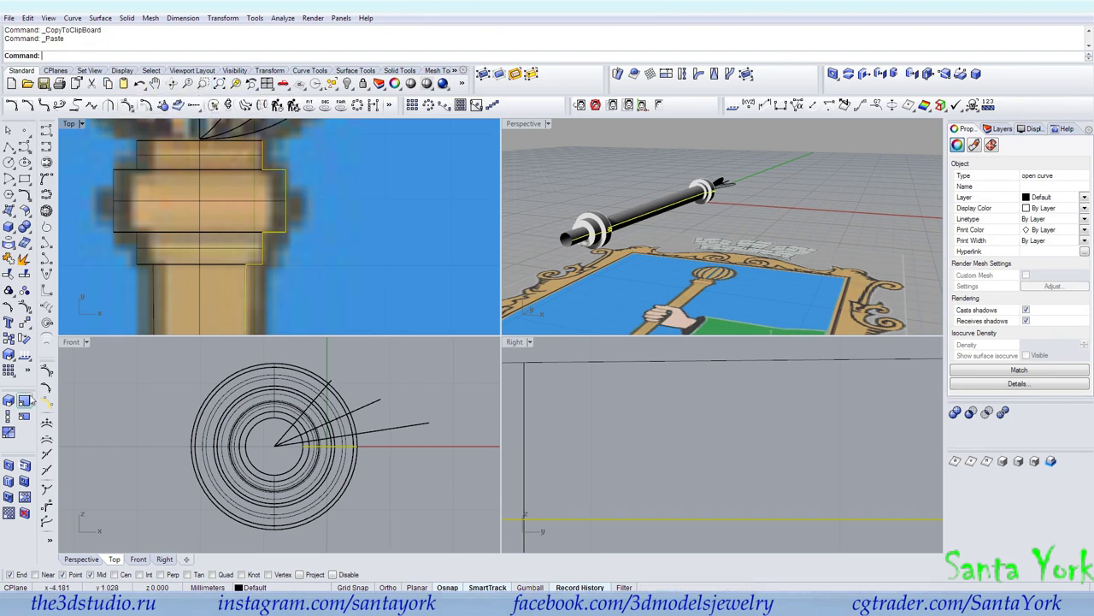
pyautogui.click(24, 337)
pyautogui.click(275, 444)
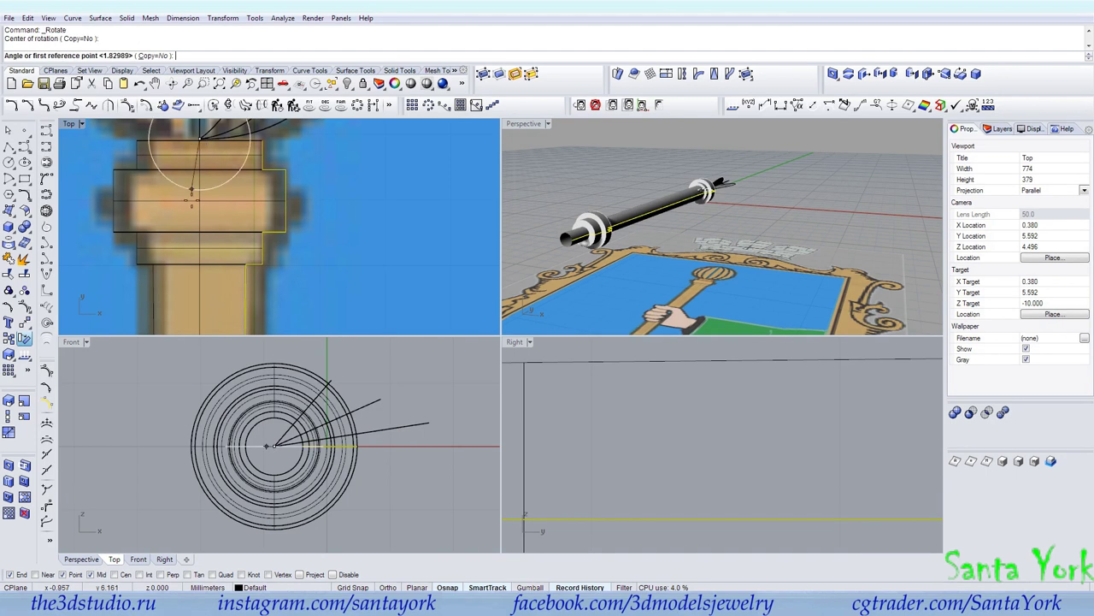
pyautogui.click(407, 480)
pyautogui.click(334, 343)
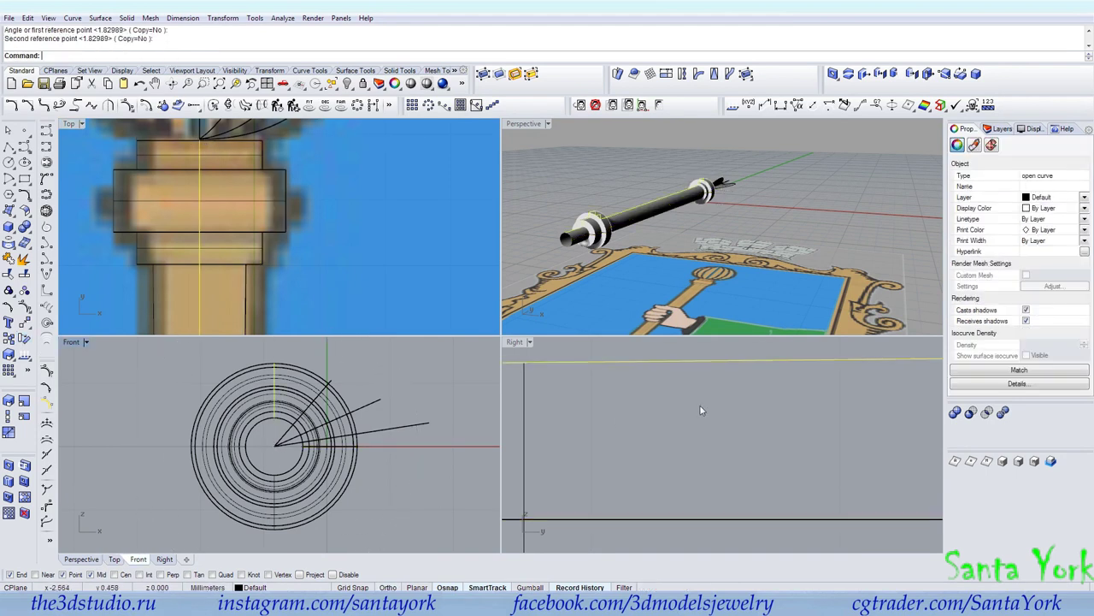
# Step: Flatten the upright profile with a vertical one-direction scale from the shaft's end and delete the revolved mace body
pyautogui.scroll(-12, 780, 388)
pyautogui.scroll(-4, 778, 393)
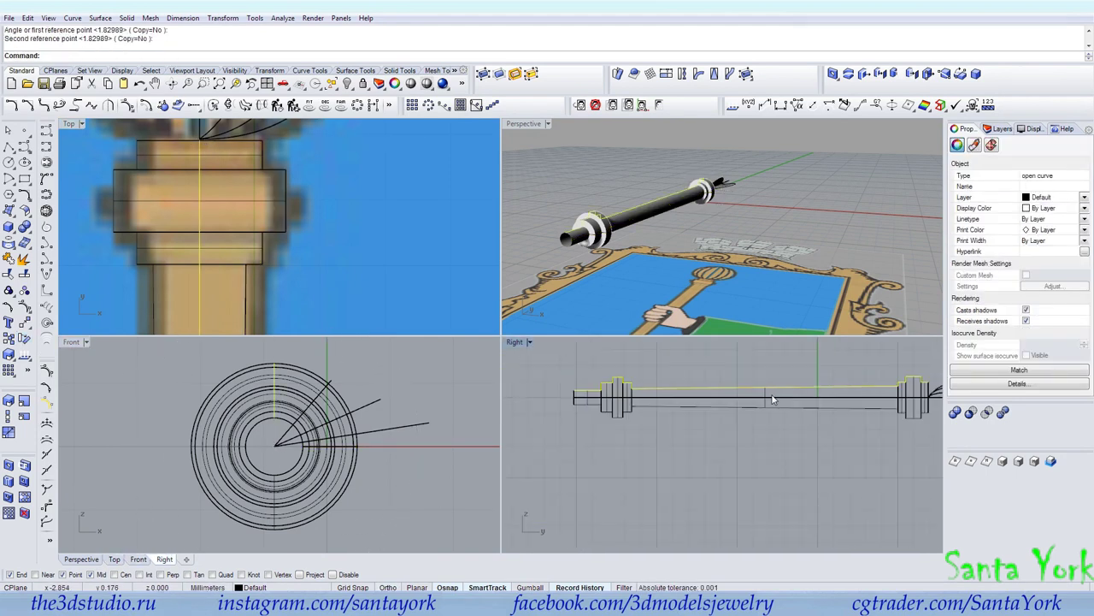
pyautogui.click(10, 416)
pyautogui.click(568, 396)
pyautogui.keyDown('shift'); pyautogui.click(545, 345); pyautogui.keyUp('shift')
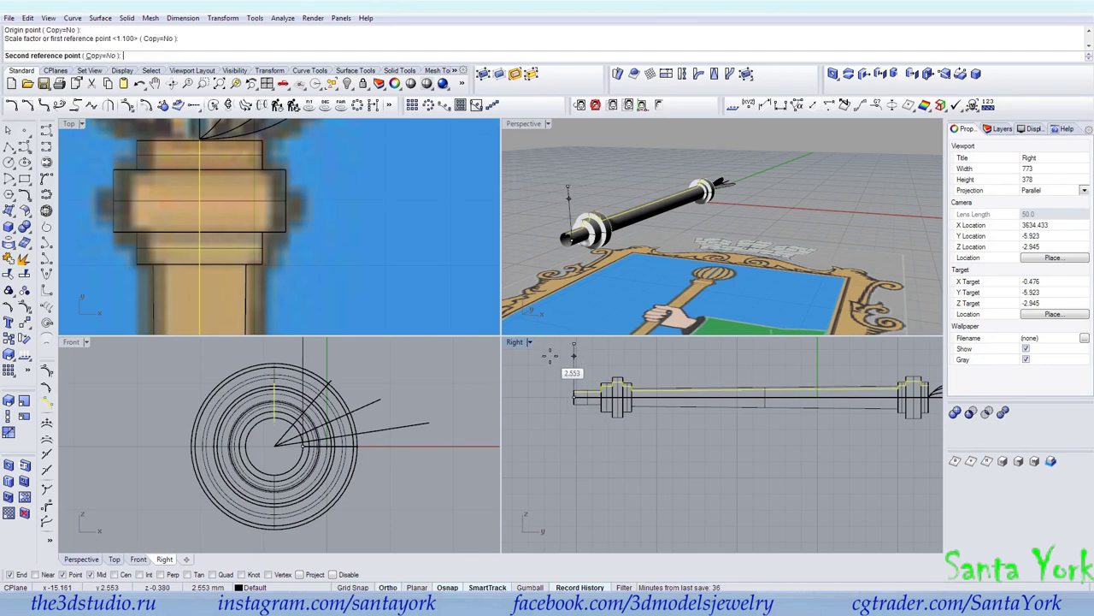
pyautogui.click(550, 363)
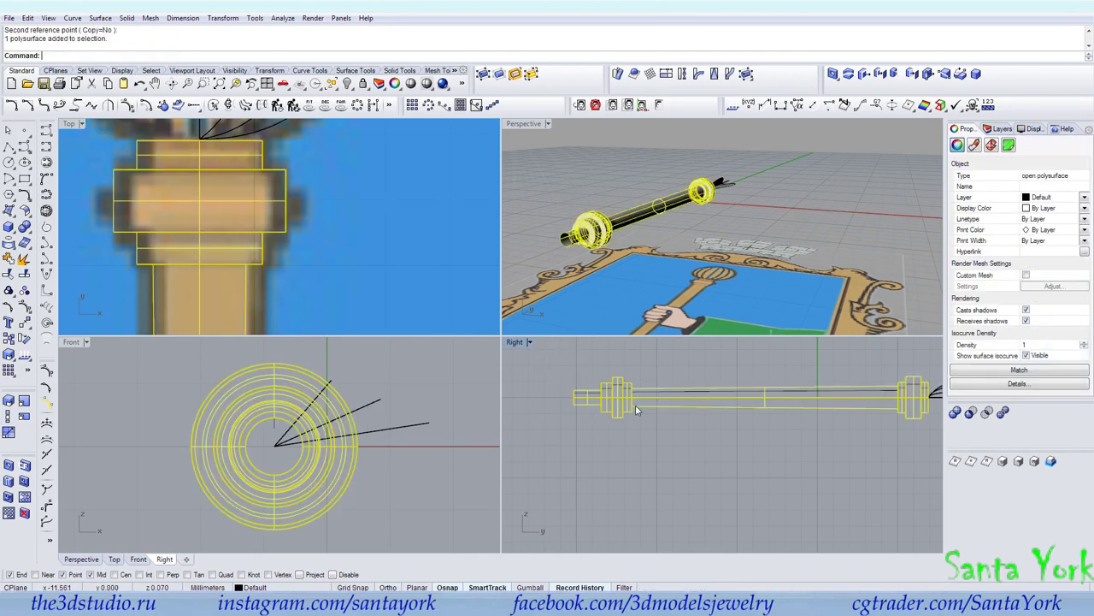
pyautogui.press('Delete')
pyautogui.scroll(3, 603, 229)
# Step: Mirror the flat side profile across the mace's vertical centreline, keeping the original
pyautogui.click(611, 233)
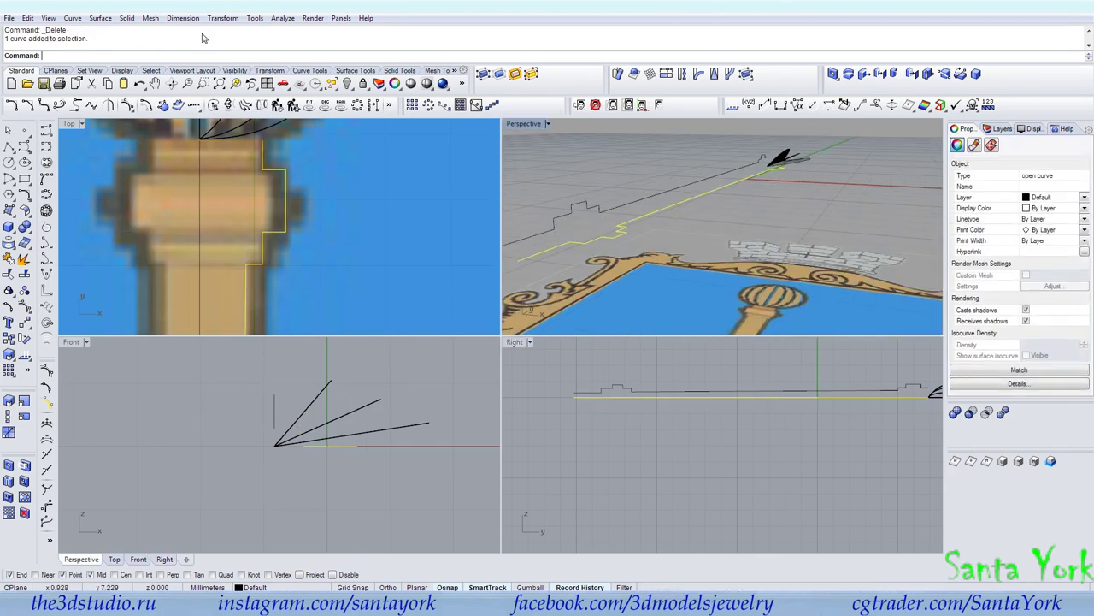
pyautogui.click(233, 17)
pyautogui.click(242, 115)
pyautogui.click(199, 154)
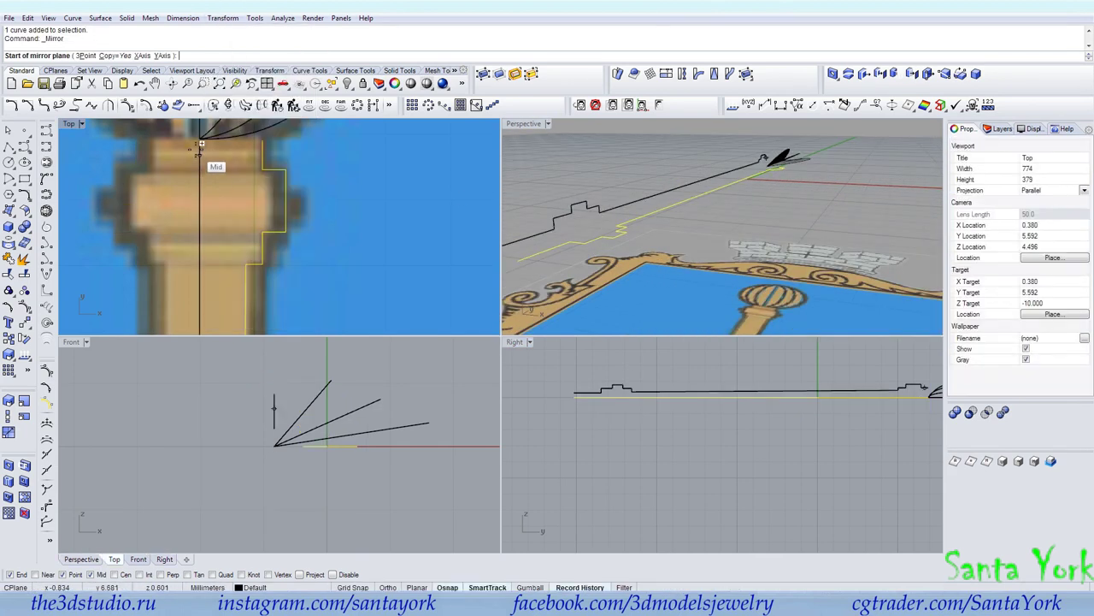
pyautogui.click(229, 254)
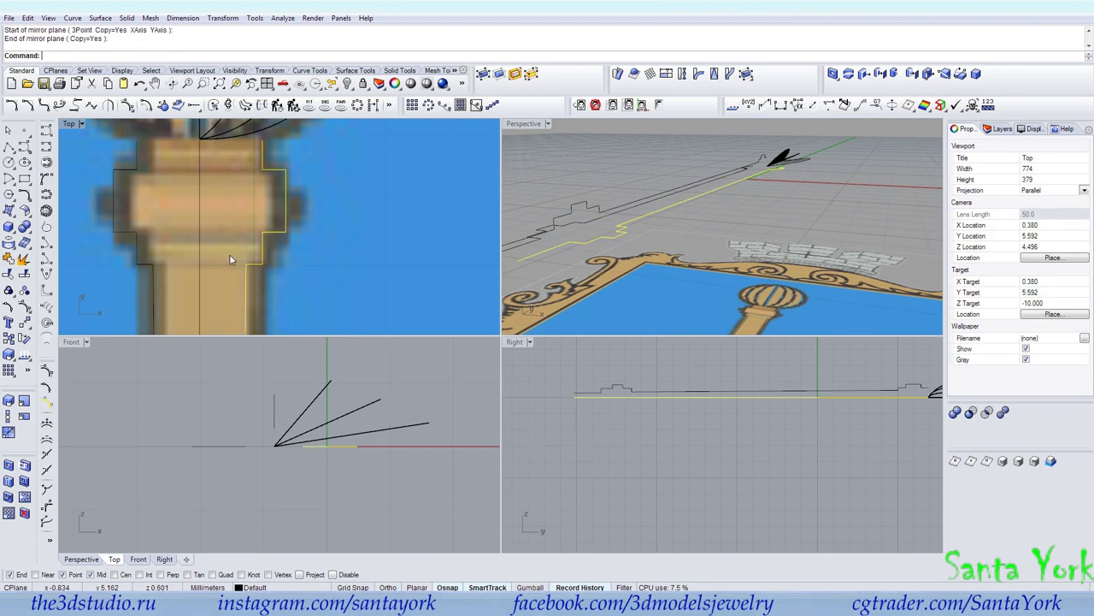
pyautogui.scroll(-4, 743, 229)
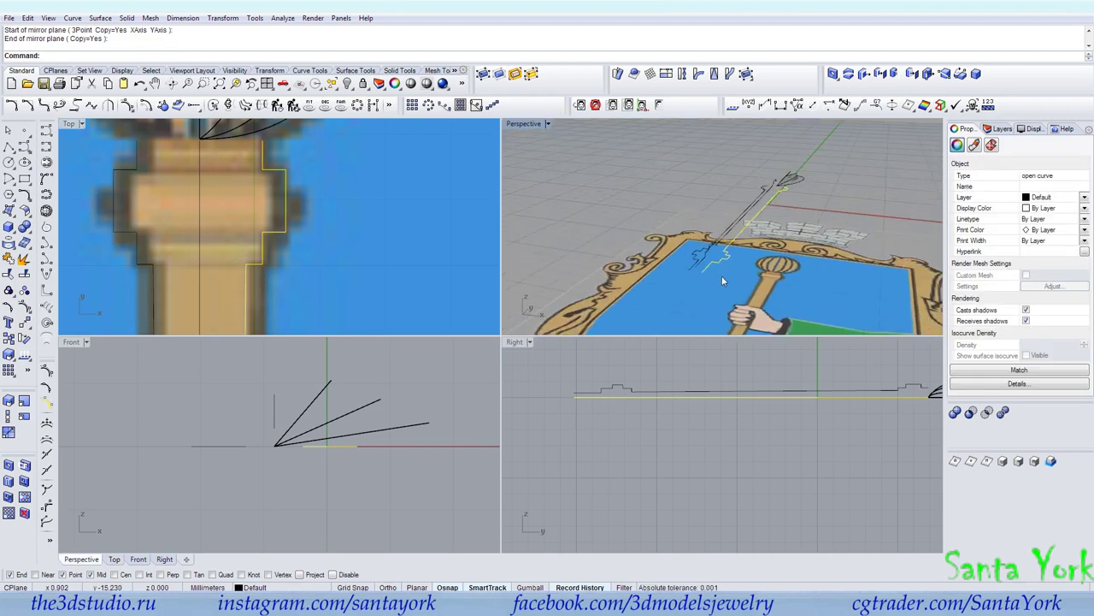
pyautogui.press('Escape')
# Step: Draw an interpolated curve from the lower end of the side profile to the lower end of the upright profile
pyautogui.scroll(3, 719, 275)
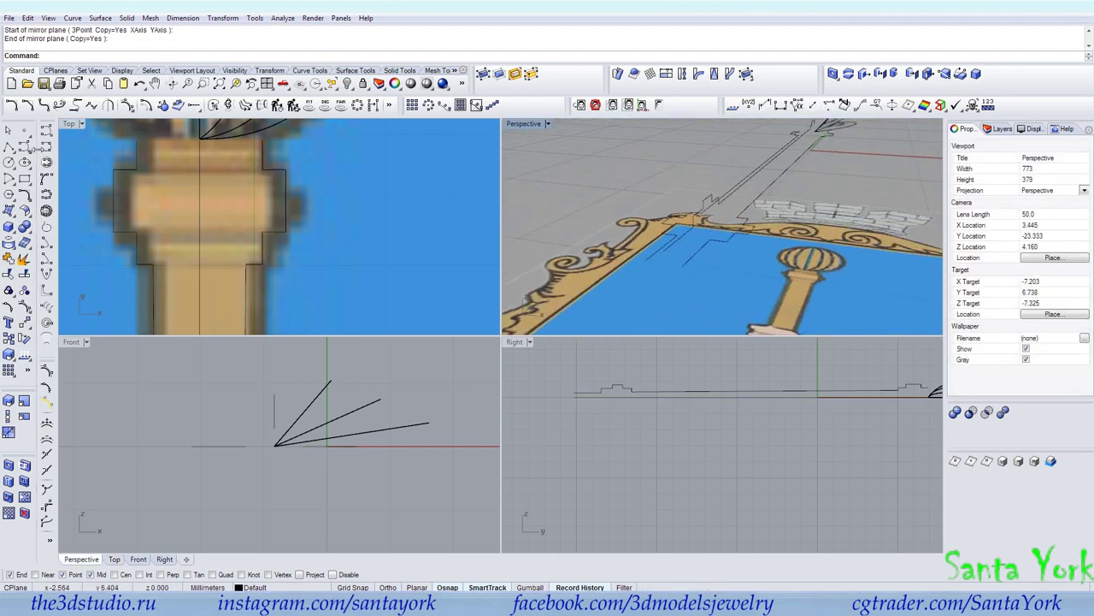
pyautogui.click(47, 147)
pyautogui.click(683, 265)
pyautogui.click(664, 252)
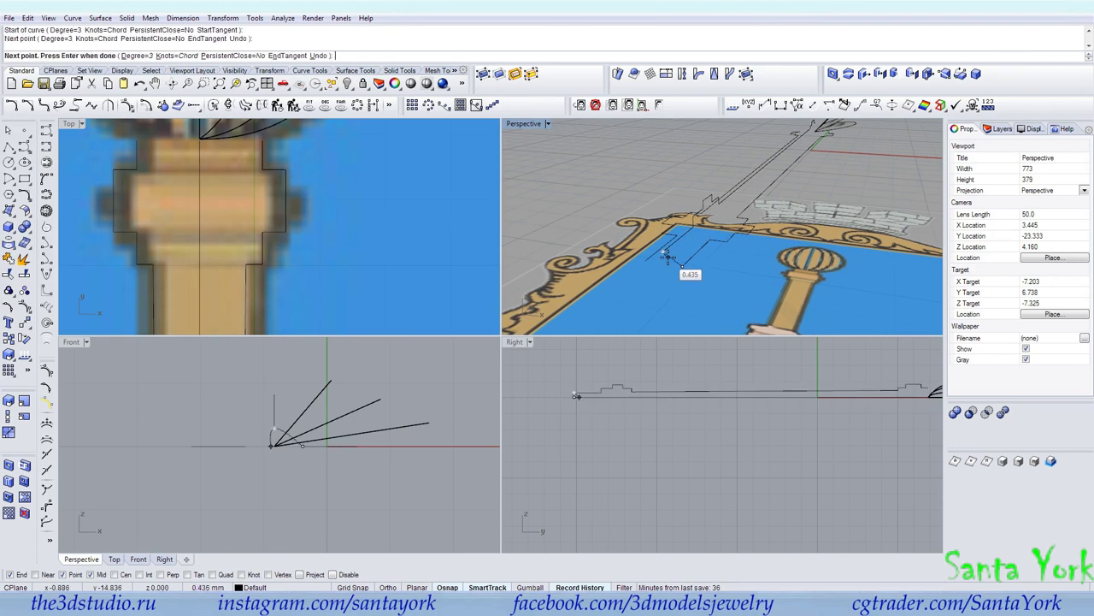
pyautogui.press('Return')
# Step: Move the two inner control points of the connecting curve outwards to bend it into a rounded quarter arc
pyautogui.scroll(3, 299, 432)
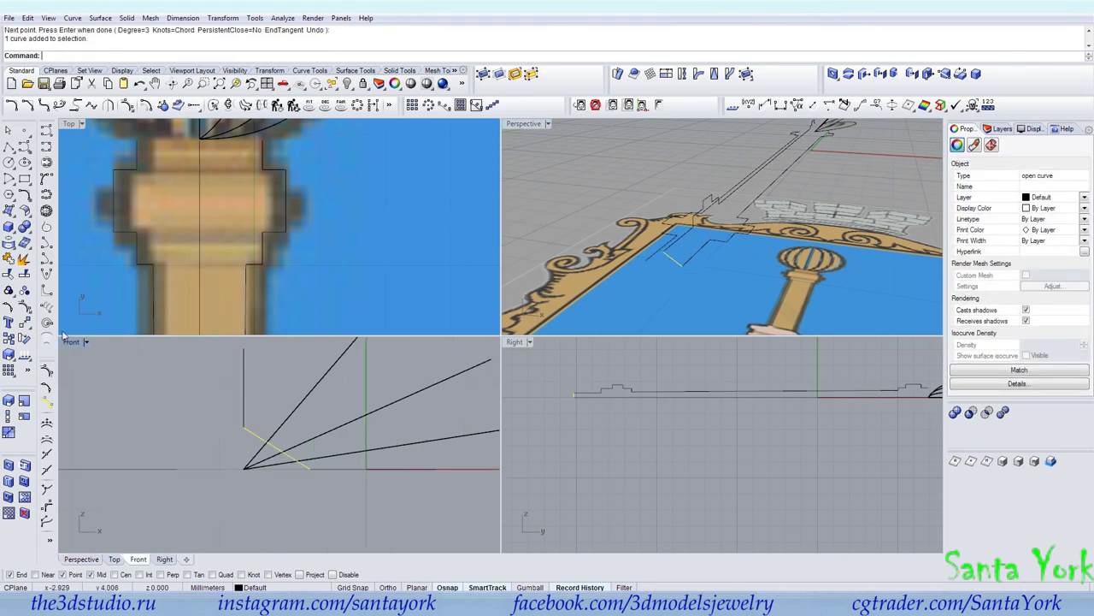
pyautogui.click(25, 309)
pyautogui.scroll(3, 654, 266)
pyautogui.click(627, 275)
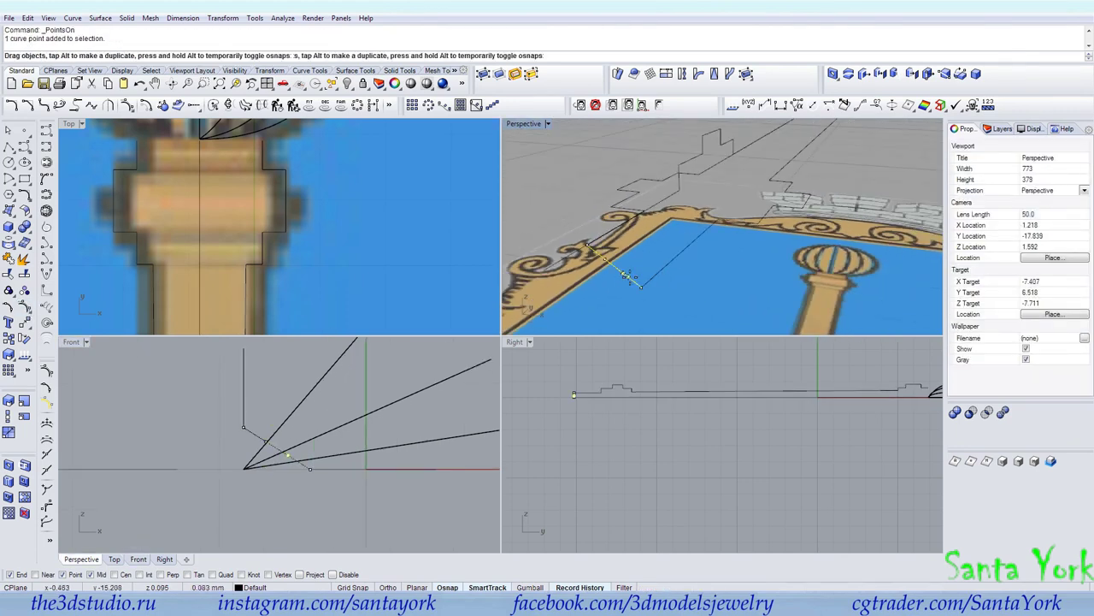
pyautogui.moveTo(628, 275); pyautogui.dragTo(640, 286)
pyautogui.moveTo(310, 469); pyautogui.dragTo(310, 450)
pyautogui.click(267, 443)
pyautogui.moveTo(605, 259); pyautogui.dragTo(590, 253)
pyautogui.moveTo(243, 428); pyautogui.dragTo(271, 449)
pyautogui.scroll(6, 300, 429)
pyautogui.scroll(-4, 341, 435)
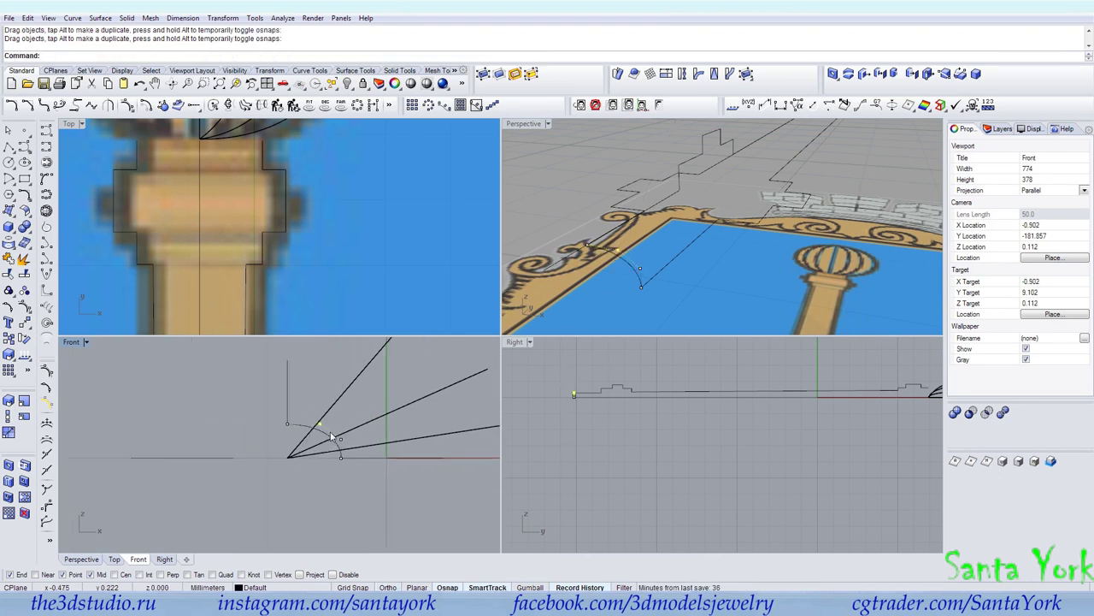
# Step: Mirror the quarter arc across the mace's vertical central plane to complete the lower half section
pyautogui.click(331, 436)
pyautogui.click(222, 18)
pyautogui.click(233, 106)
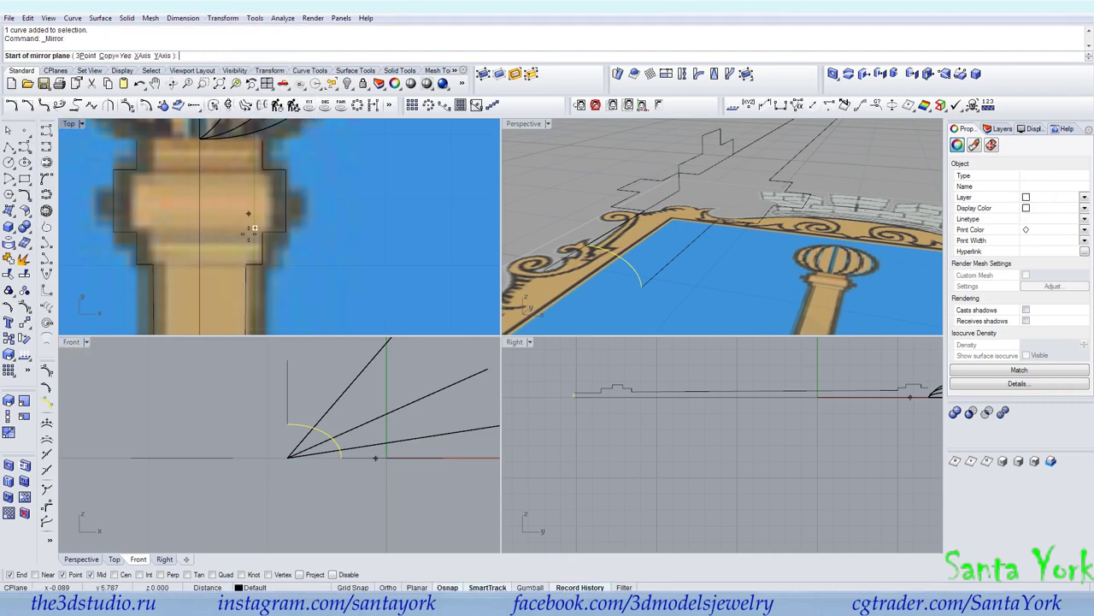
pyautogui.click(287, 424)
pyautogui.click(287, 489)
# Step: Copy the quarter arc from its outer end at the shaft's bottom to the side profile's upper end near the ribbed head
pyautogui.keyDown('shift'); pyautogui.click(267, 437); pyautogui.keyUp('shift')
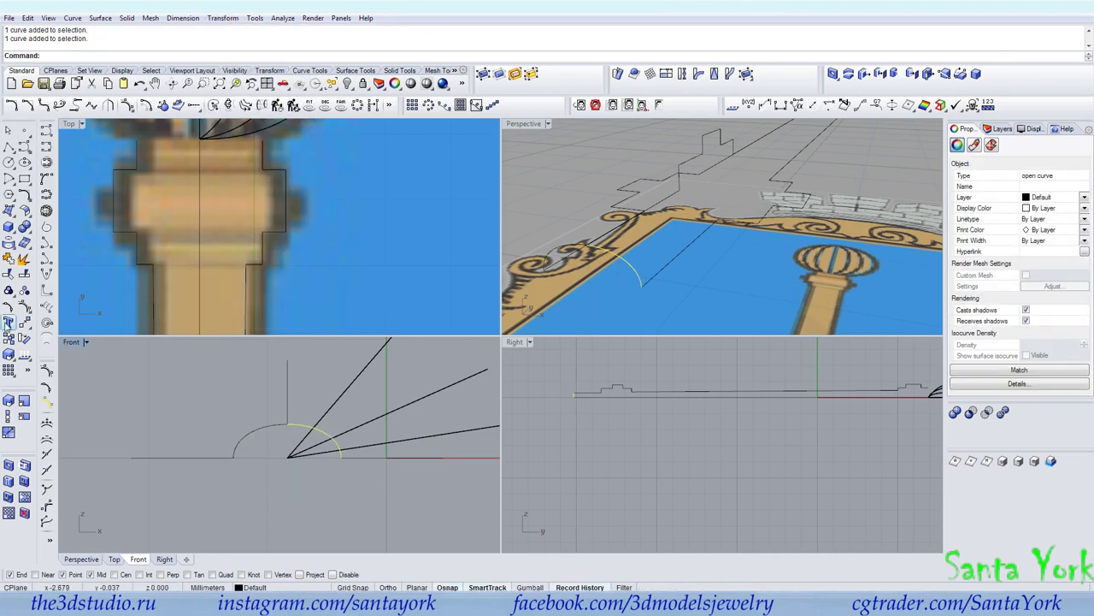
pyautogui.click(9, 341)
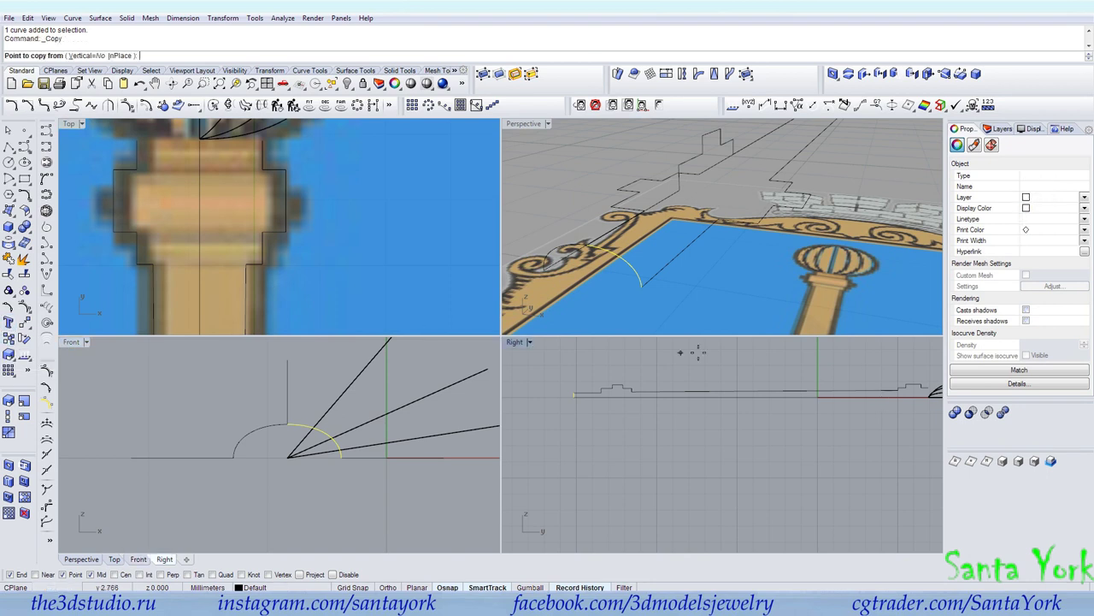
pyautogui.click(641, 286)
pyautogui.scroll(-5, 624, 291)
pyautogui.scroll(12, 689, 229)
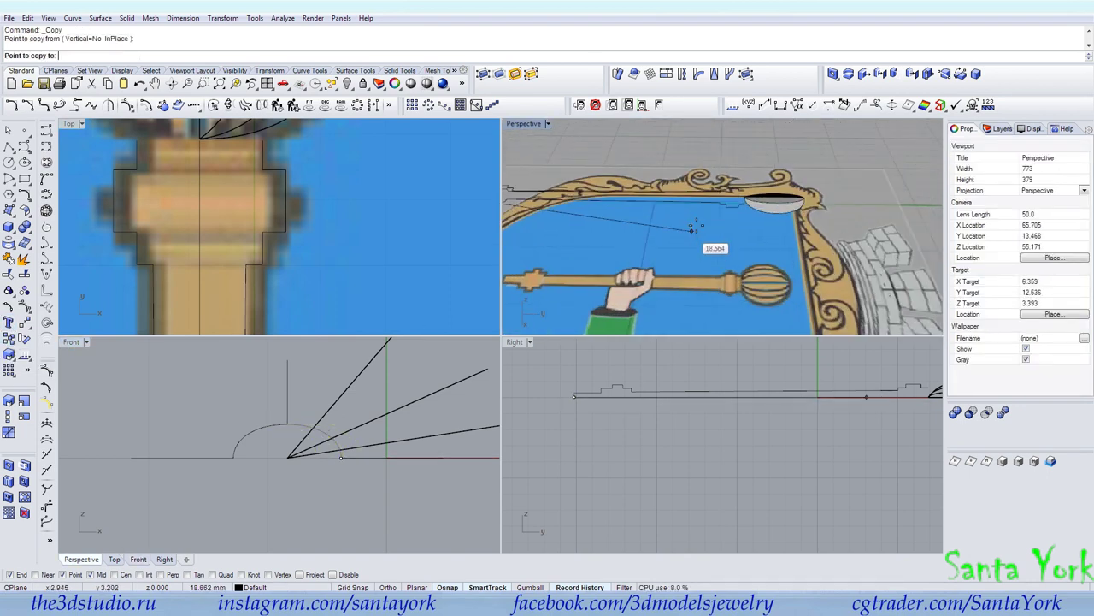
pyautogui.moveTo(728, 318); pyautogui.dragTo(827, 280, button='right')
pyautogui.keyDown('shift'); pyautogui.moveTo(639, 284); pyautogui.dragTo(937, 309, button='right'); pyautogui.keyUp('shift')
pyautogui.click(687, 255)
pyautogui.rightClick(687, 255)
pyautogui.scroll(2, 683, 253)
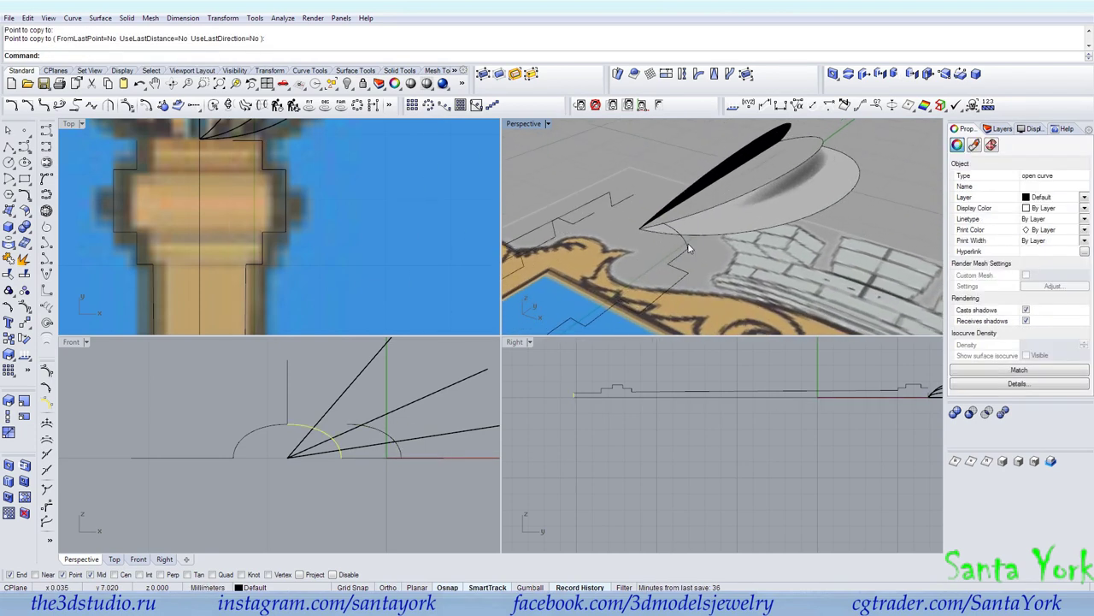
# Step: Scale the copied arc horizontally from its outer end until its inner end reaches the mace's centreline
pyautogui.click(692, 252)
pyautogui.click(10, 415)
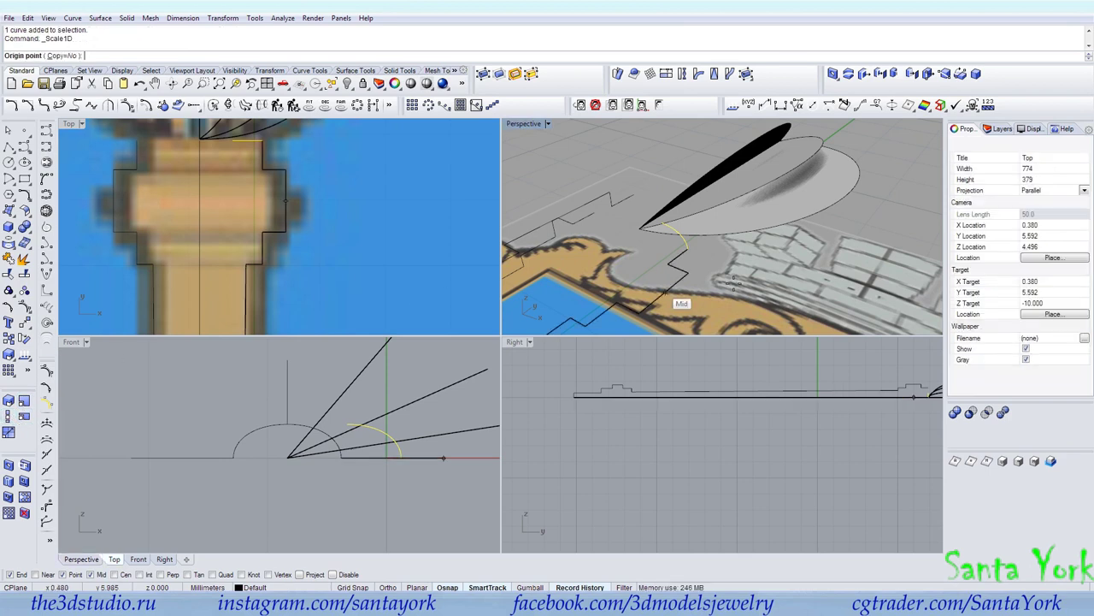
pyautogui.click(684, 251)
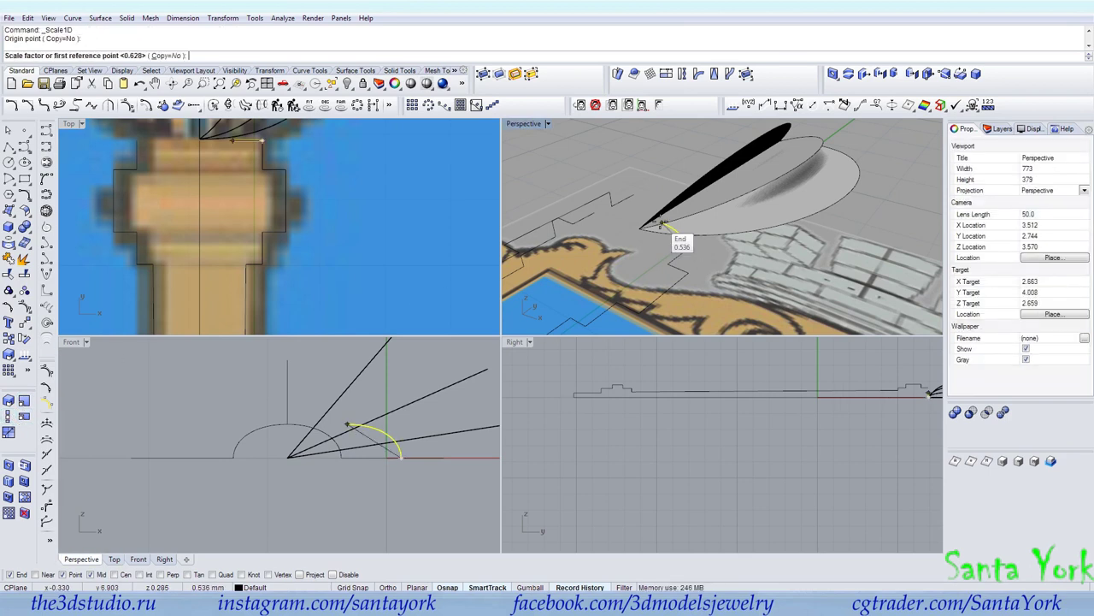
pyautogui.scroll(-1, 704, 447)
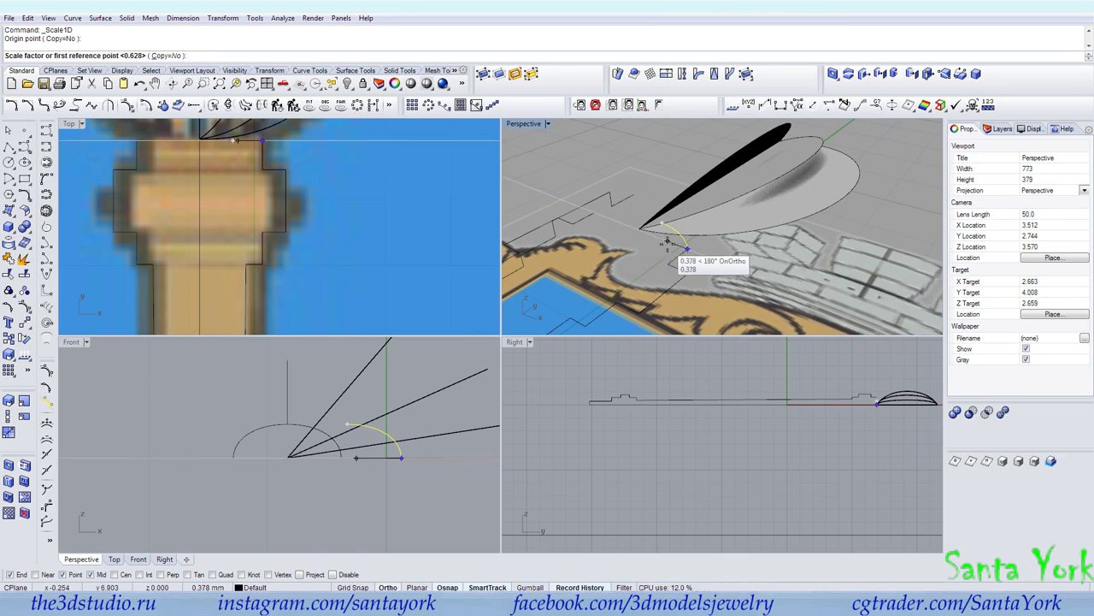
pyautogui.moveTo(348, 208); pyautogui.dragTo(398, 263, button='right')
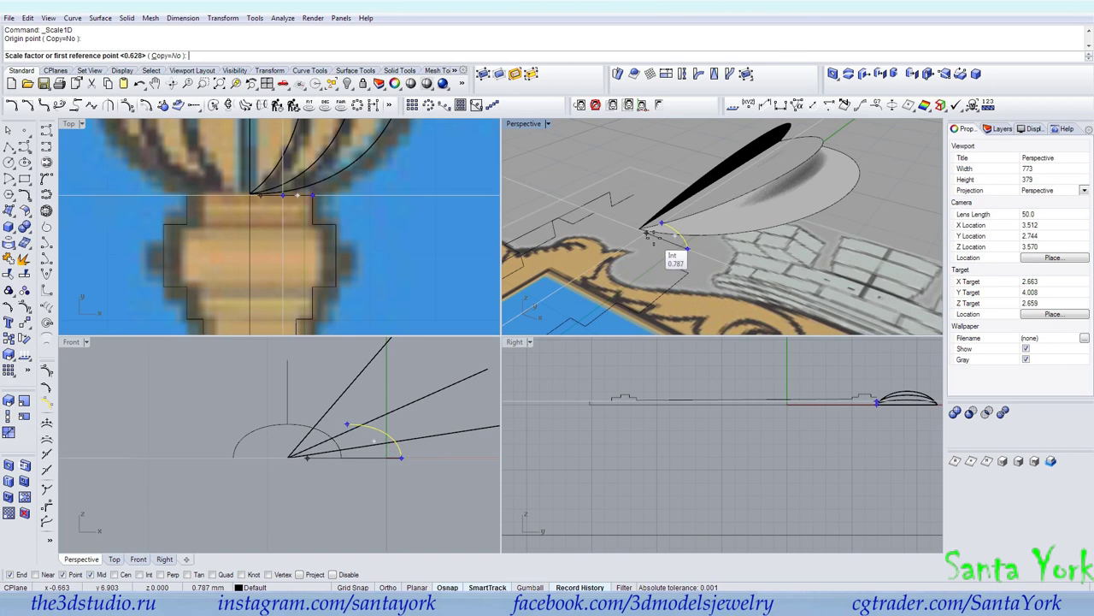
pyautogui.scroll(2, 345, 464)
pyautogui.click(345, 464)
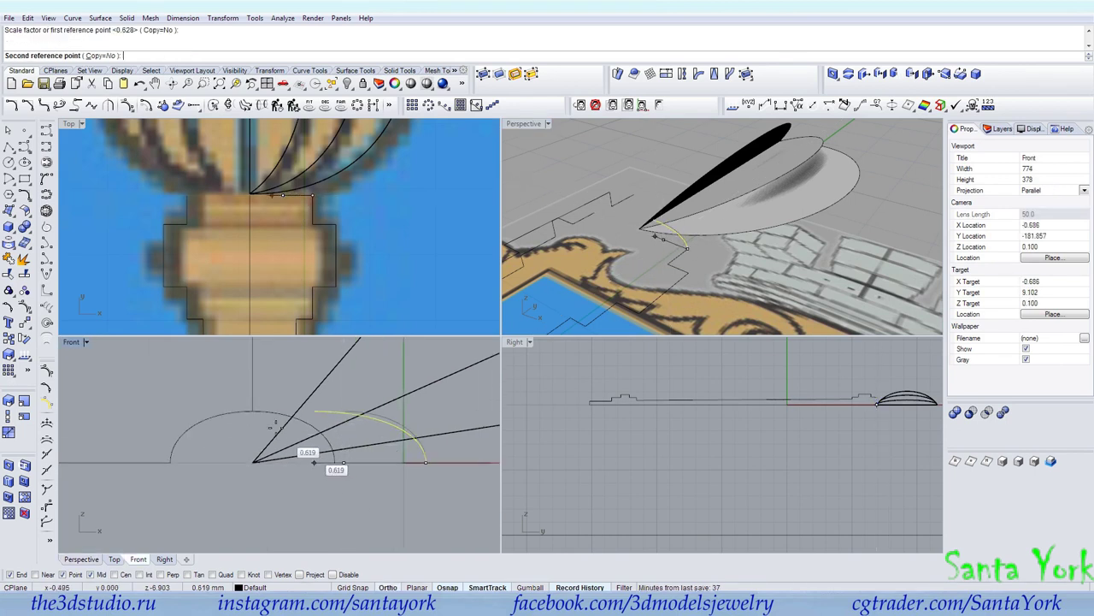
pyautogui.click(255, 411)
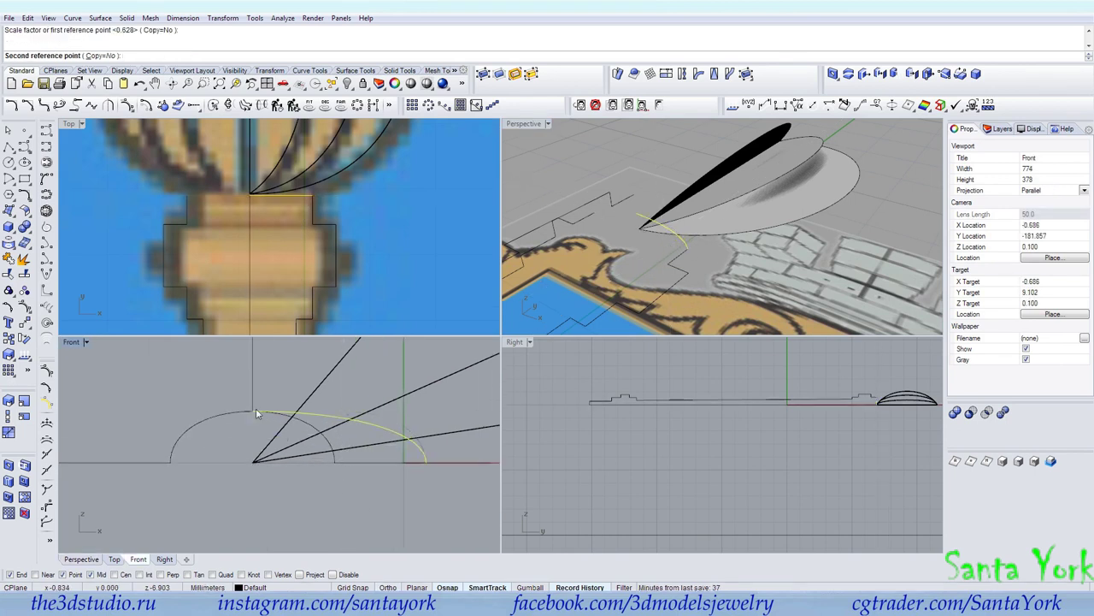
# Step: Scale the copied arc vertically from its outer end until its inner end meets the upright profile's end
pyautogui.rightClick(658, 253)
pyautogui.click(635, 215)
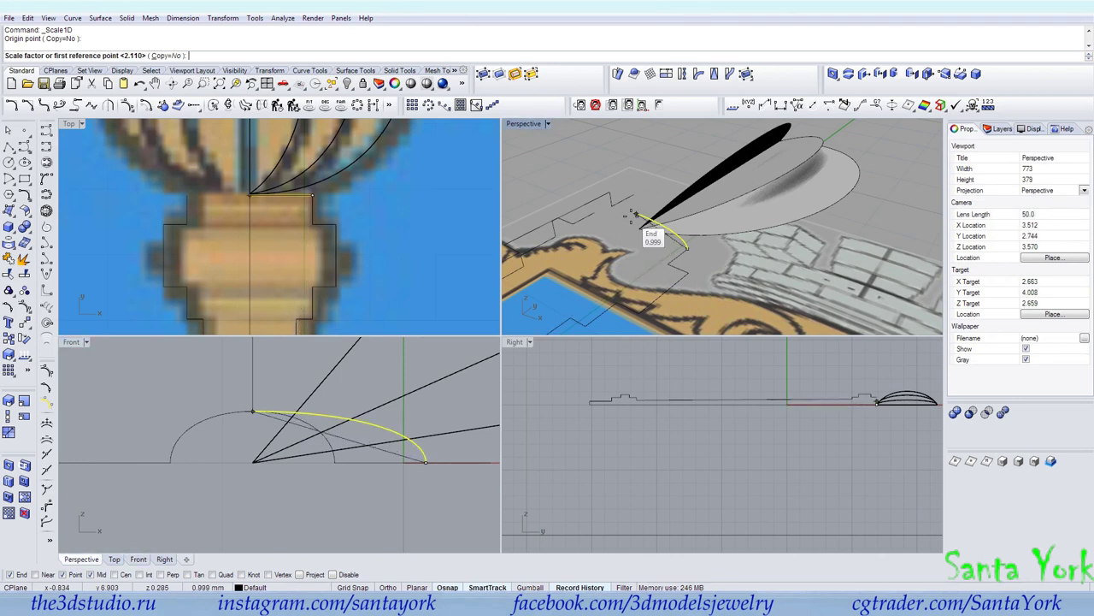
pyautogui.click(426, 411)
pyautogui.click(632, 197)
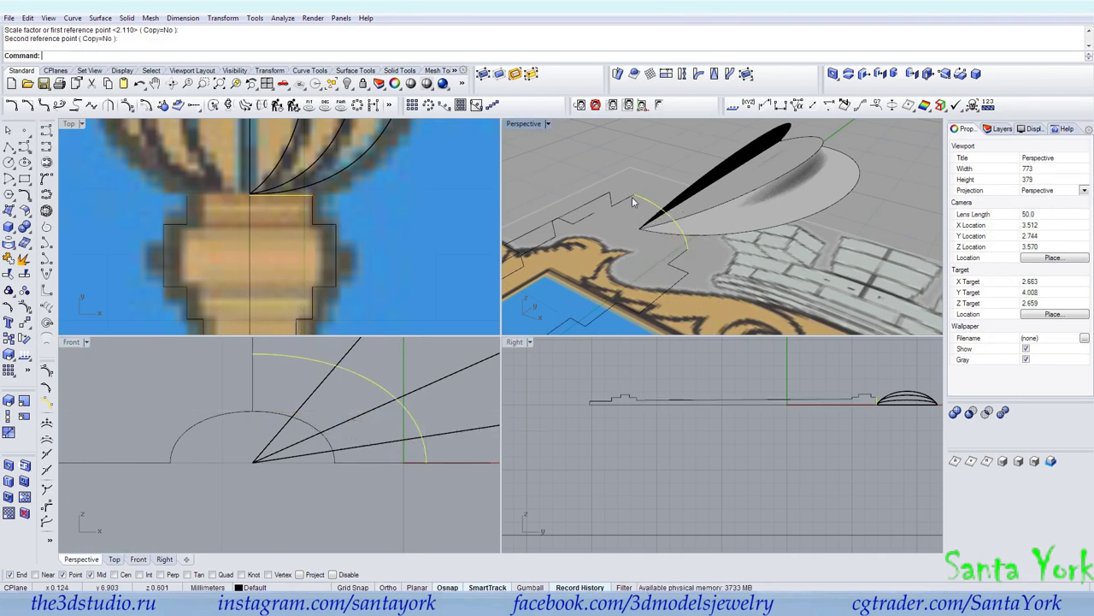
# Step: Mirror the enlarged arc across the mace's vertical centreline to complete the section below the head
pyautogui.scroll(-3, 336, 437)
pyautogui.click(222, 18)
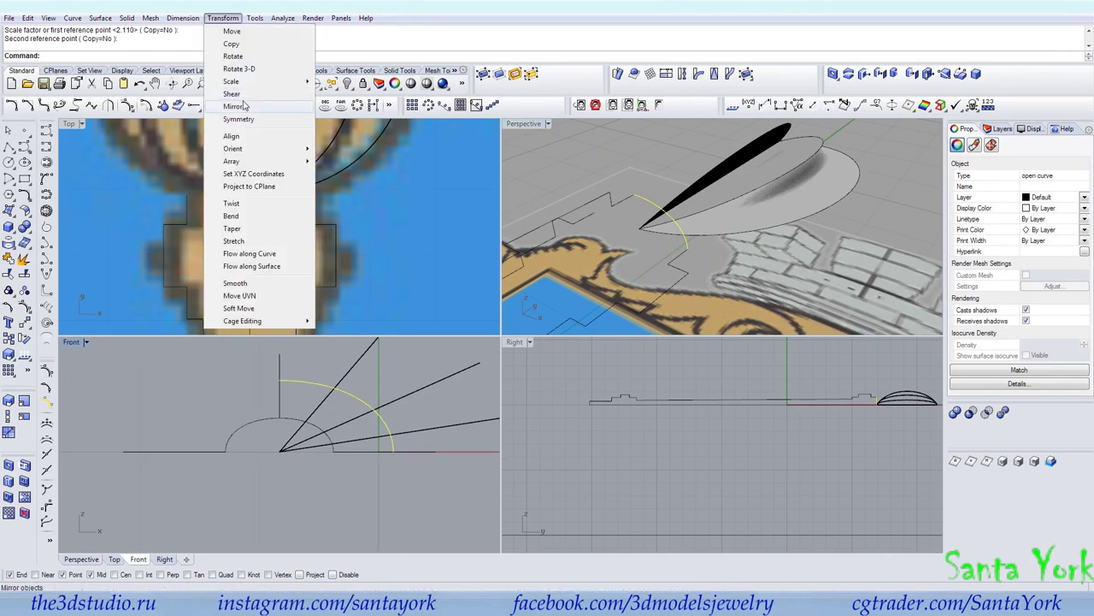
pyautogui.click(248, 102)
pyautogui.click(278, 381)
pyautogui.click(334, 480)
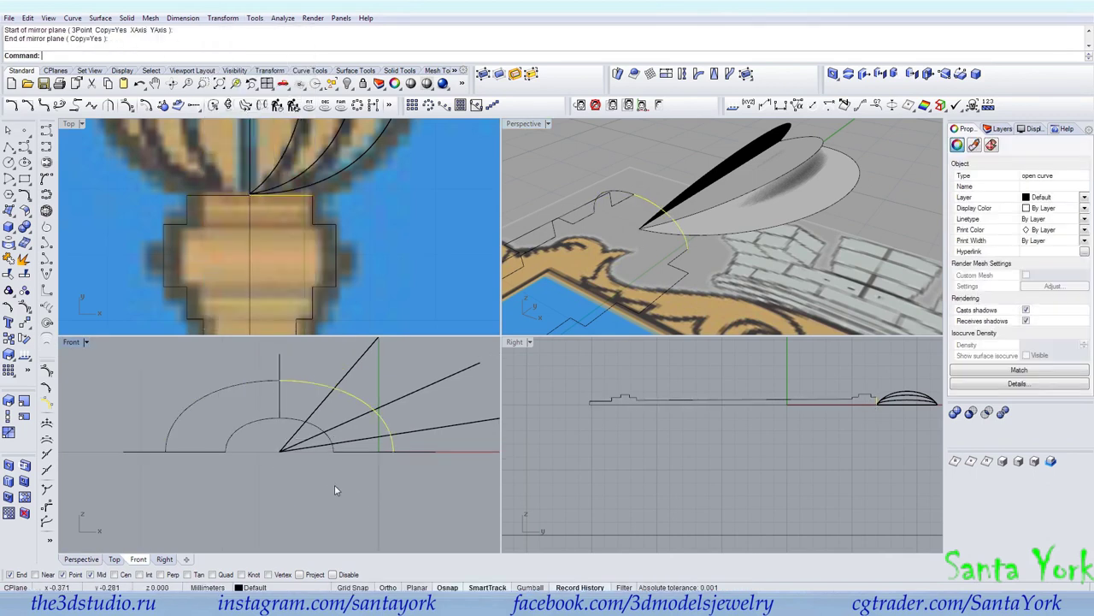
# Step: Join the two mirrored arc halves below the ribbed head into one section curve
pyautogui.click(9, 259)
# Step: Create a two-rail sweep of the shaft from its half-round end arcs and stepped profile curves, unsimplified with height maintained
pyautogui.click(254, 430)
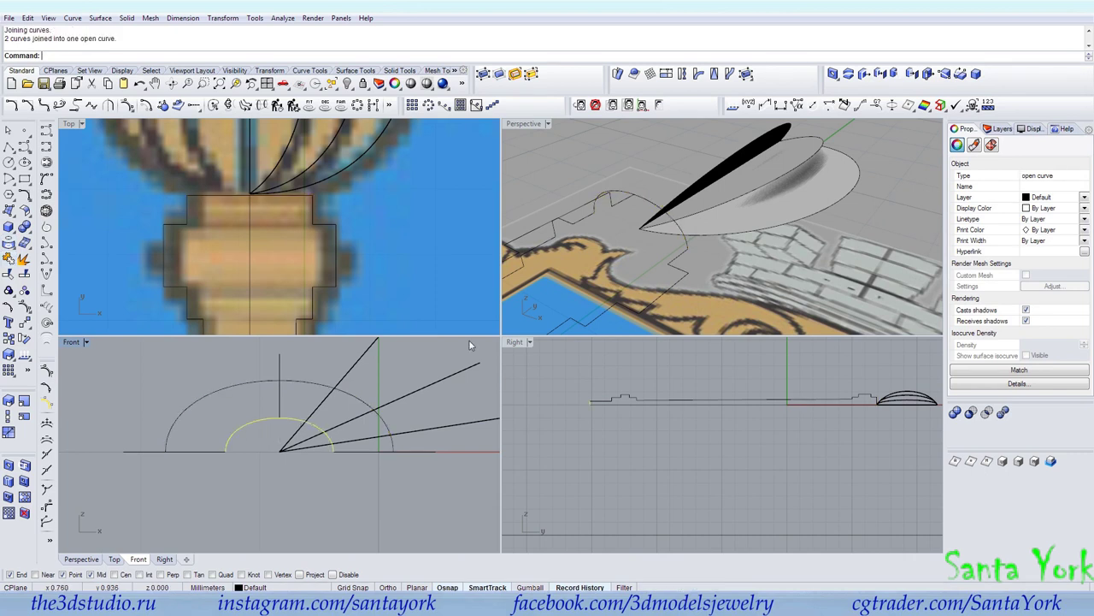
pyautogui.keyDown('shift'); pyautogui.click(304, 384); pyautogui.keyUp('shift')
pyautogui.keyDown('shift'); pyautogui.click(681, 270); pyautogui.keyUp('shift')
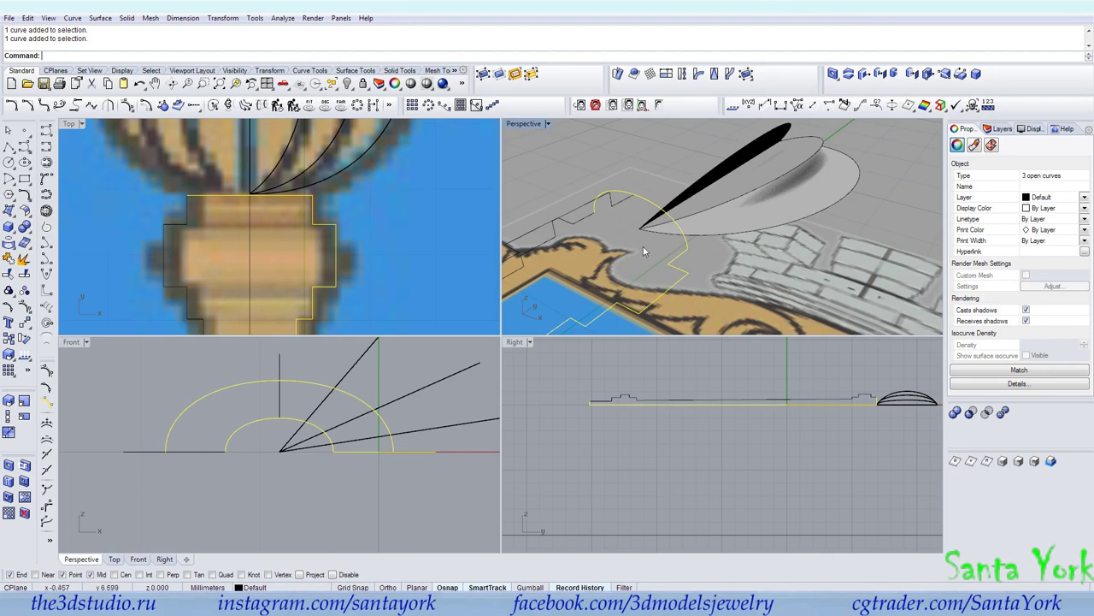
pyautogui.keyDown('shift'); pyautogui.click(592, 203); pyautogui.keyUp('shift')
pyautogui.keyDown('shift'); pyautogui.click(589, 224); pyautogui.keyUp('shift')
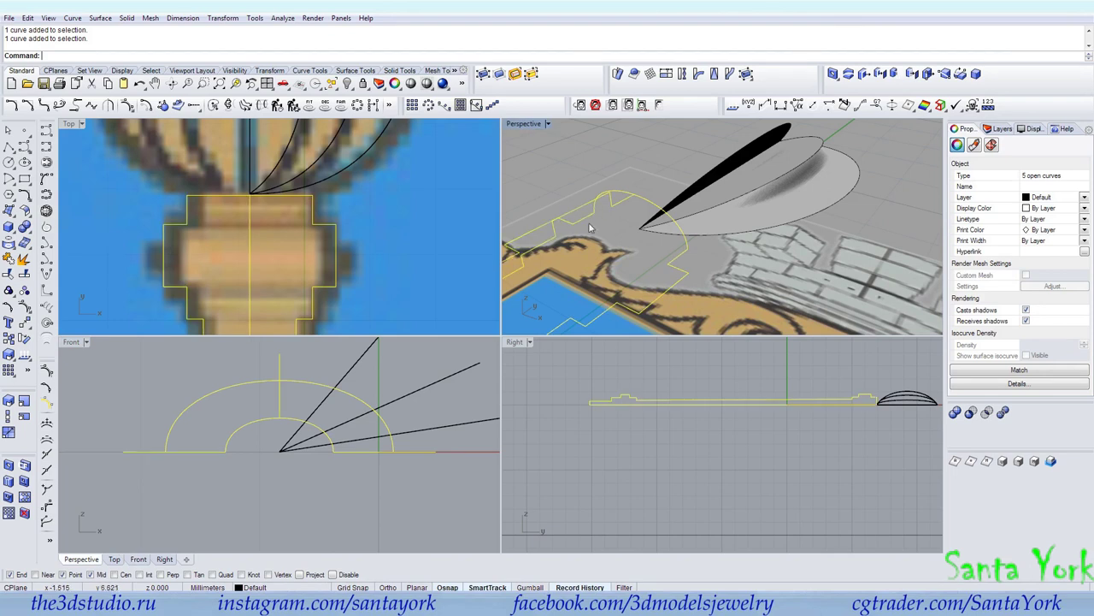
pyautogui.click(100, 18)
pyautogui.click(128, 57)
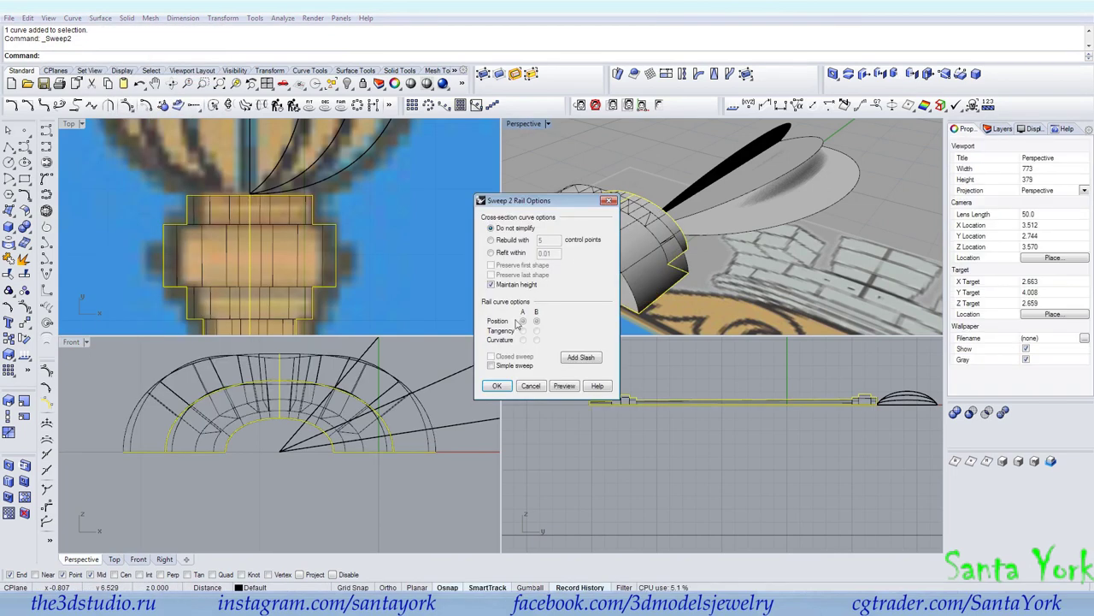
pyautogui.click(498, 387)
pyautogui.press('Escape')
# Step: Draw a straight line between the two lower ends of the half-round section below the ribbed head
pyautogui.moveTo(684, 158); pyautogui.dragTo(778, 175, button='right')
pyautogui.scroll(-10, 779, 176)
pyautogui.moveTo(727, 214); pyautogui.dragTo(709, 265, button='right')
pyautogui.scroll(8, 726, 160)
pyautogui.moveTo(637, 227); pyautogui.dragTo(722, 169, button='right')
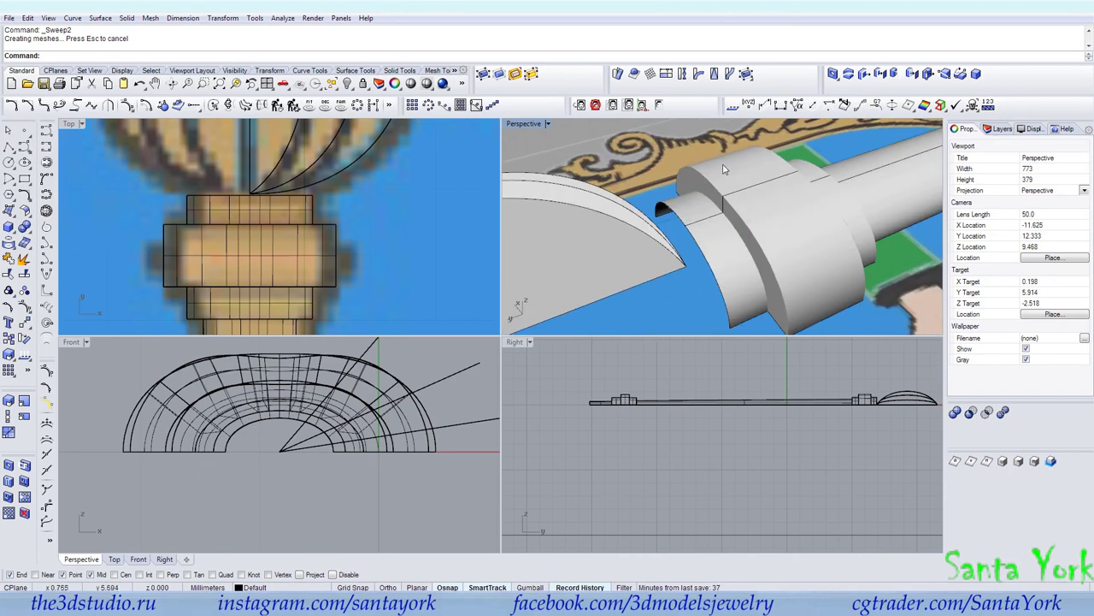
pyautogui.click(9, 147)
pyautogui.click(658, 212)
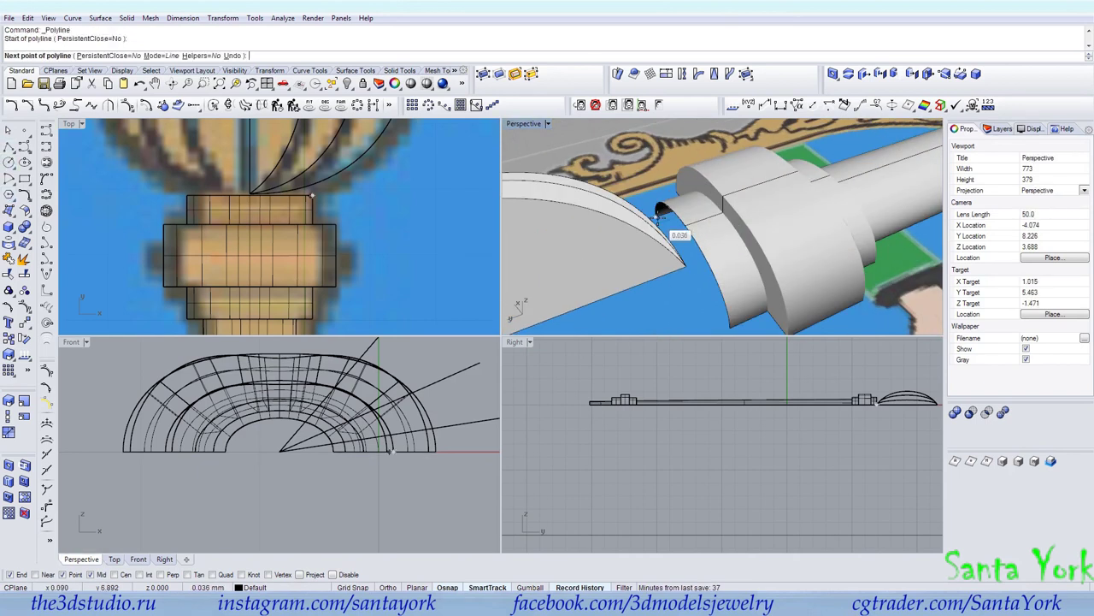
pyautogui.click(728, 324)
pyautogui.rightClick(728, 324)
# Step: Try reshaping the arc at the shaft's lower end by moving its side and upper control points, and undo the moves
pyautogui.scroll(-14, 618, 239)
pyautogui.moveTo(722, 204); pyautogui.dragTo(588, 234, button='right')
pyautogui.scroll(5, 774, 277)
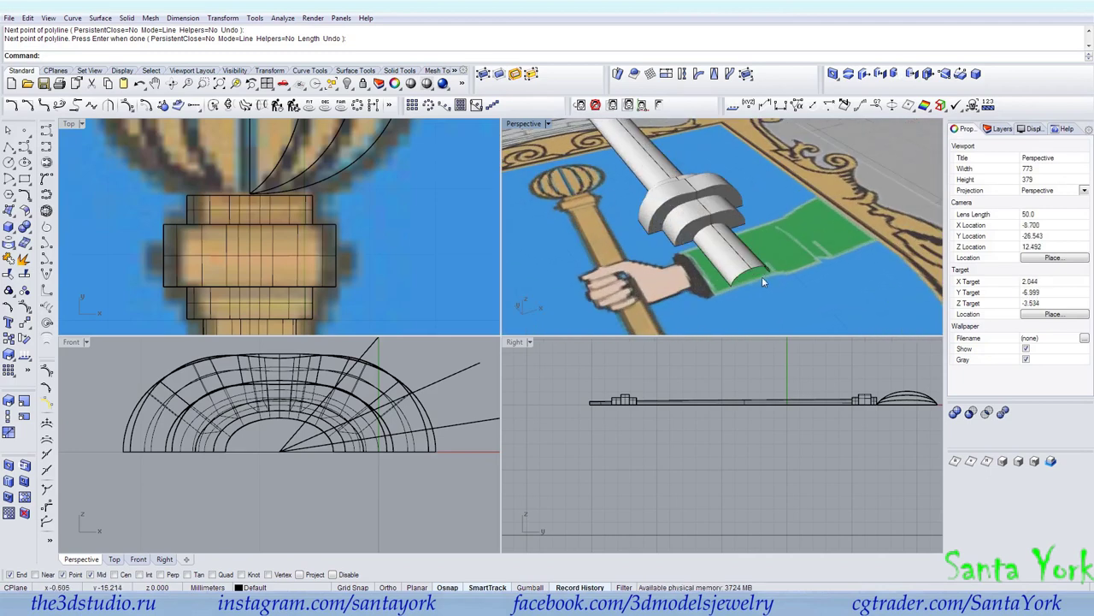
pyautogui.moveTo(762, 276); pyautogui.dragTo(647, 233, button='right')
pyautogui.scroll(3, 661, 151)
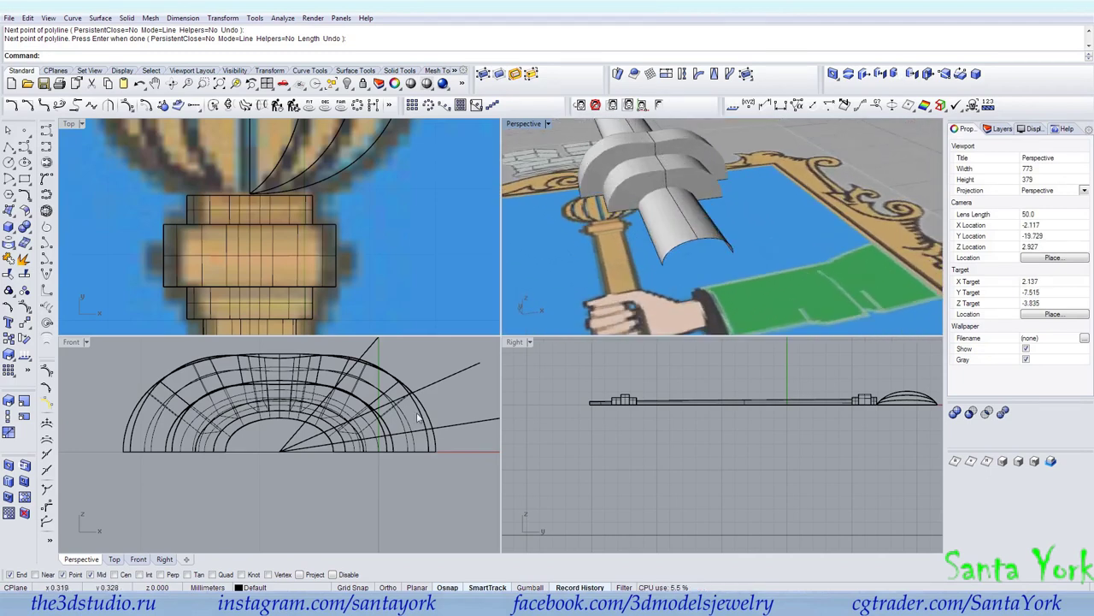
pyautogui.moveTo(585, 238); pyautogui.dragTo(680, 255, button='right')
pyautogui.scroll(10, 657, 382)
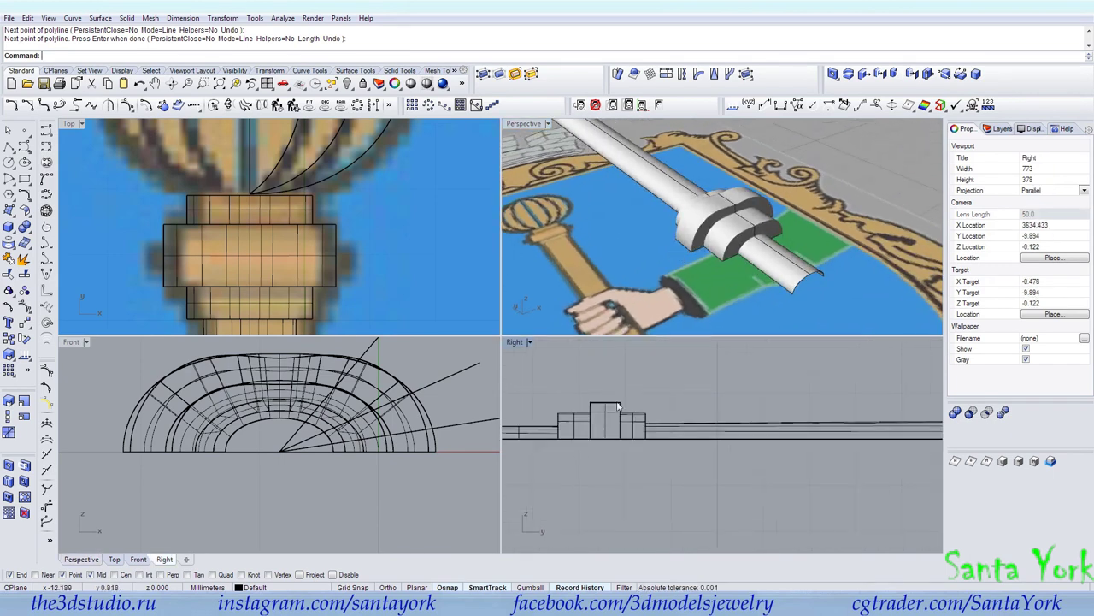
pyautogui.click(801, 286)
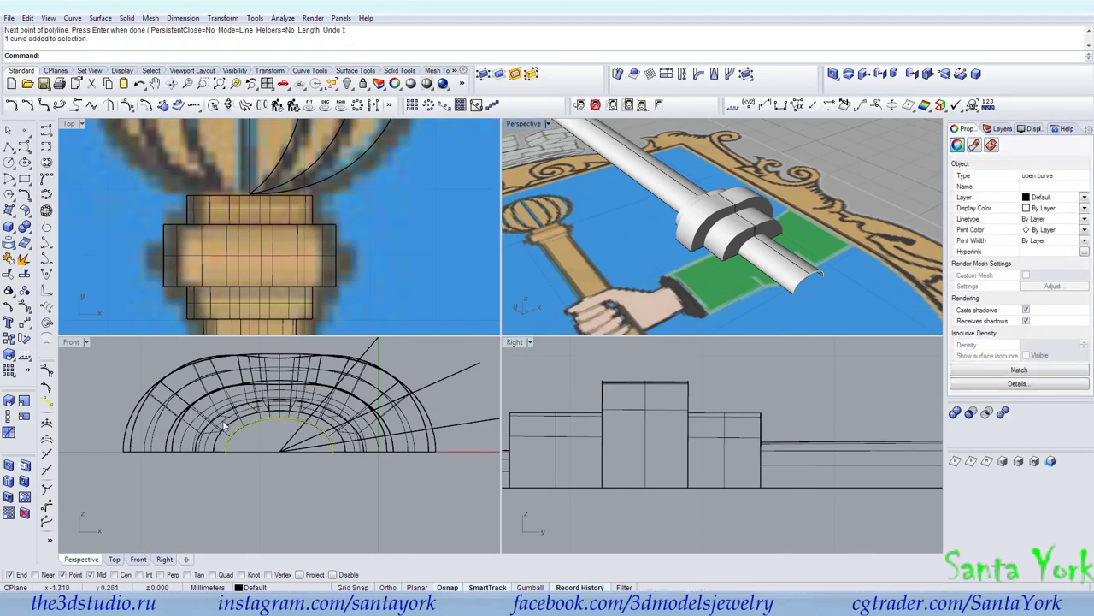
pyautogui.click(47, 339)
pyautogui.scroll(5, 343, 425)
pyautogui.click(330, 438)
pyautogui.moveTo(329, 437); pyautogui.dragTo(338, 459)
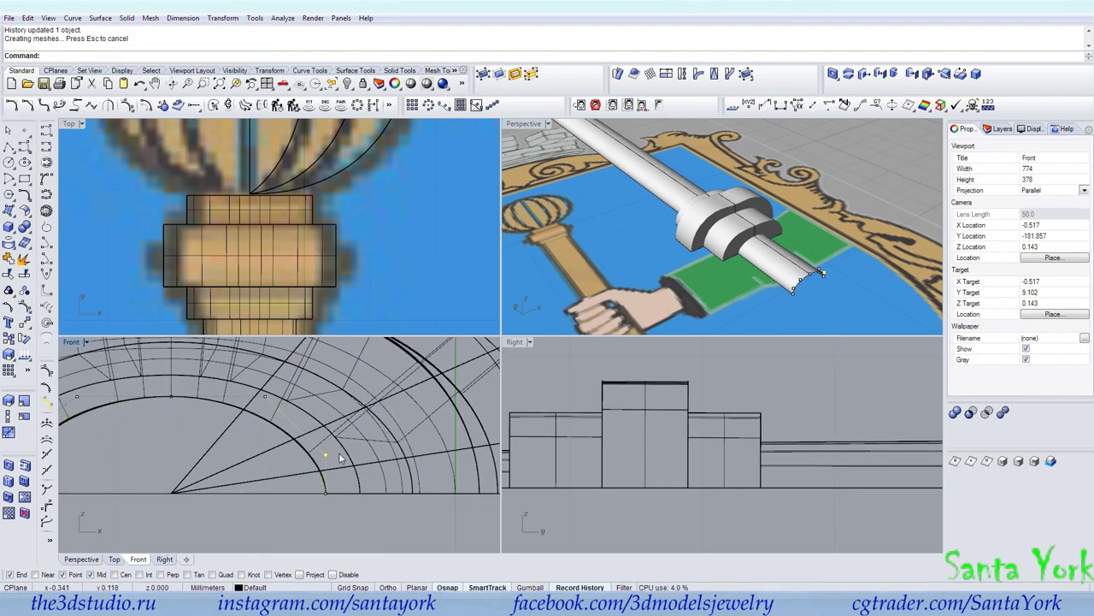
pyautogui.moveTo(266, 397); pyautogui.dragTo(237, 412)
pyautogui.hotkey('ctrl', 'z')
pyautogui.hotkey('ctrl', 'z')
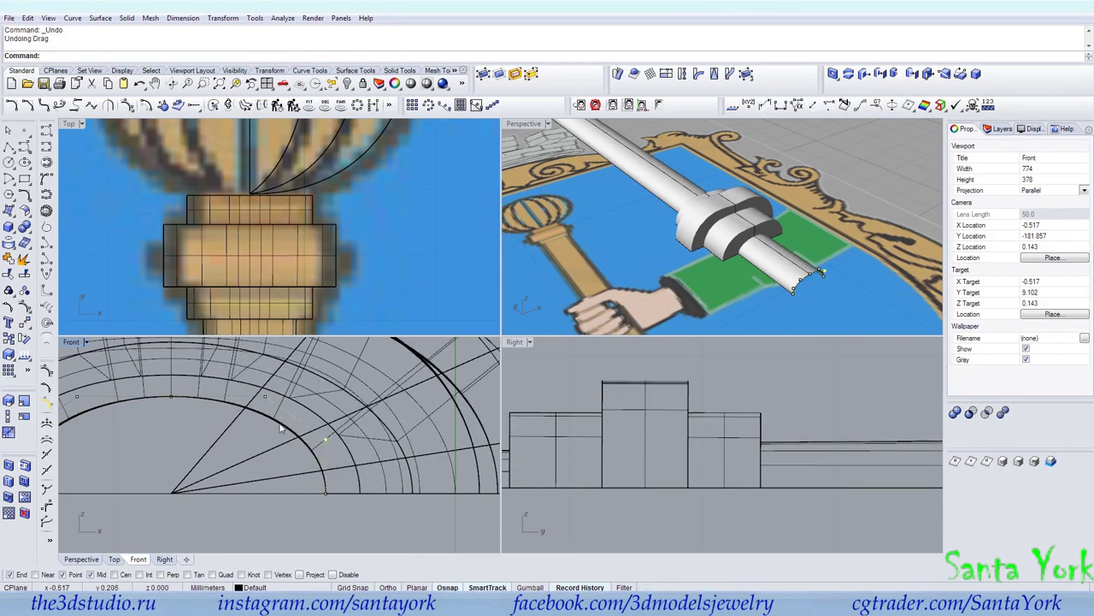
# Step: Try moving the opposite side control point of the shaft's lower end arc inward and downward
pyautogui.scroll(-2, 380, 427)
pyautogui.click(142, 435)
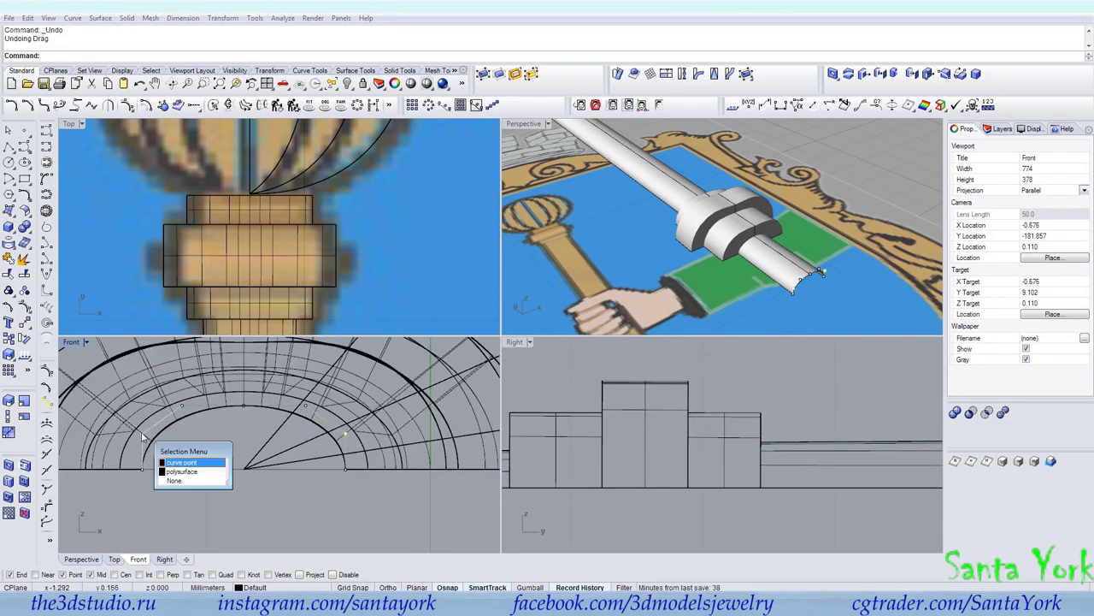
pyautogui.press('Escape')
pyautogui.scroll(3, 142, 435)
pyautogui.moveTo(140, 434); pyautogui.dragTo(159, 465)
# Step: Delete the swept shaft surface, keeping only its construction curves
pyautogui.moveTo(777, 283); pyautogui.dragTo(720, 273, button='right')
pyautogui.click(720, 274)
pyautogui.press('Delete')
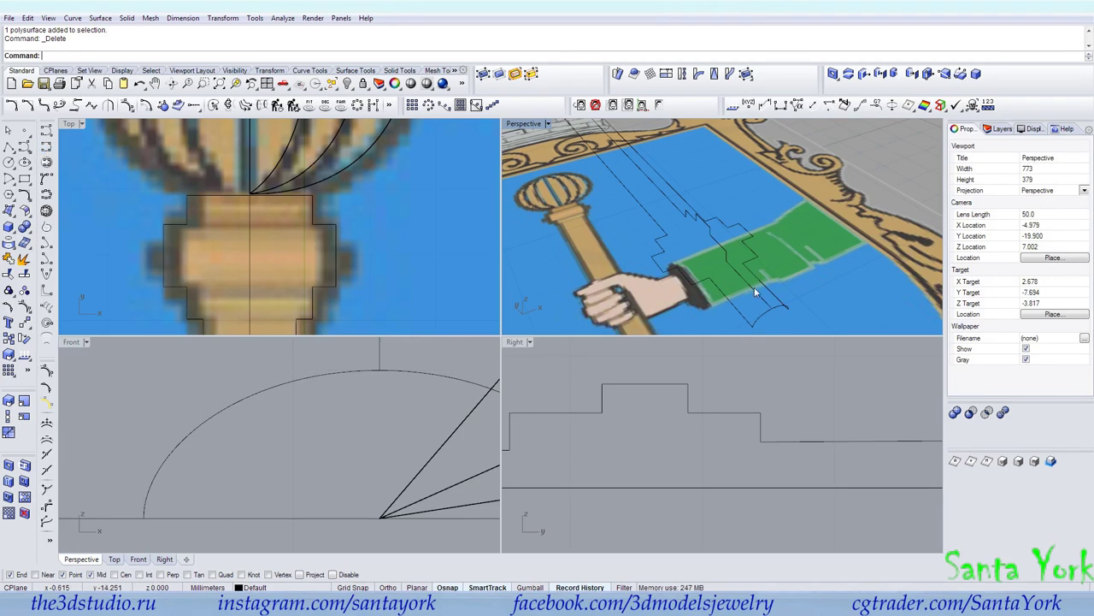
# Step: Draw an interpolated curve from the lower collar's outline midpoint to the midpoint of the upright profile's top edge
pyautogui.click(46, 147)
pyautogui.click(749, 231)
pyautogui.moveTo(749, 230); pyautogui.dragTo(720, 250, button='right')
pyautogui.click(757, 197)
pyautogui.rightClick(756, 189)
# Step: Shape the lower collar's straight curve into a rounded quarter arc by moving its two inner control points
pyautogui.click(720, 250)
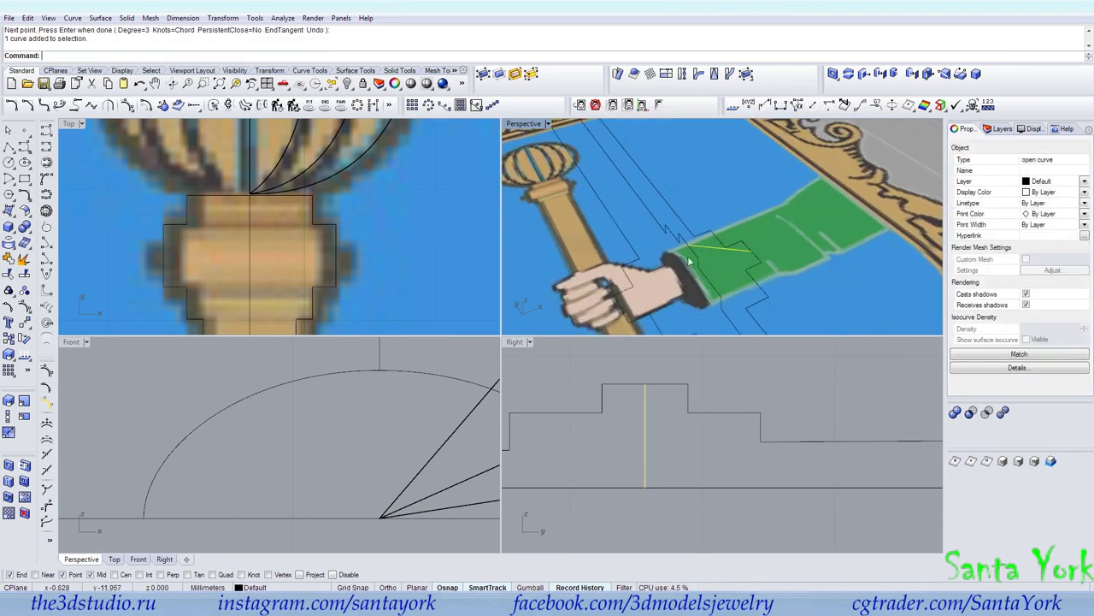
pyautogui.click(47, 323)
pyautogui.press('Escape')
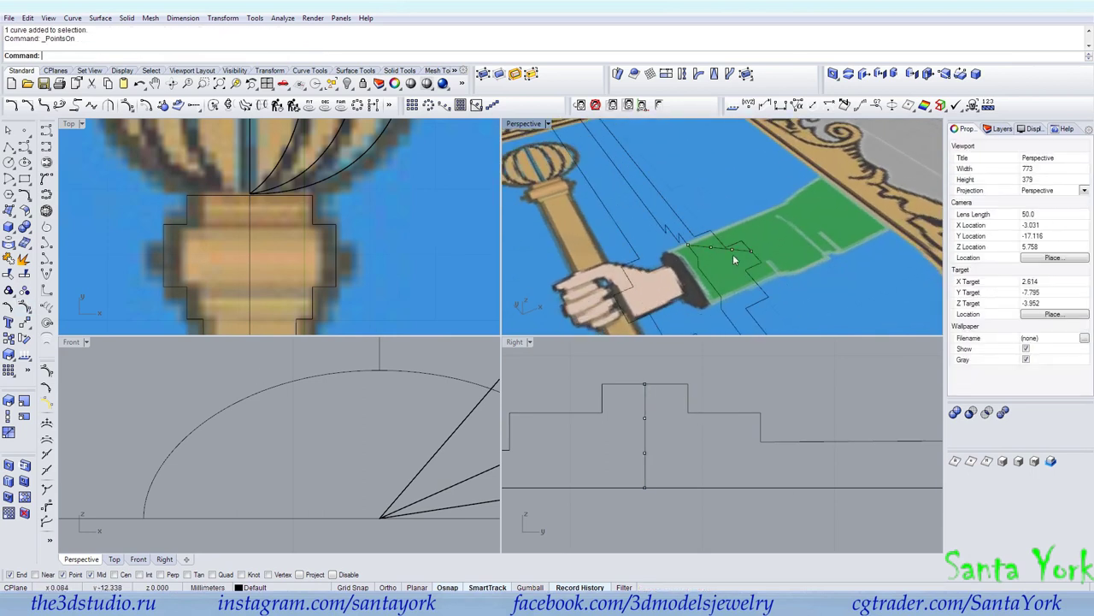
pyautogui.moveTo(733, 256); pyautogui.dragTo(751, 250)
pyautogui.scroll(-5, 244, 438)
pyautogui.moveTo(429, 460); pyautogui.dragTo(434, 416)
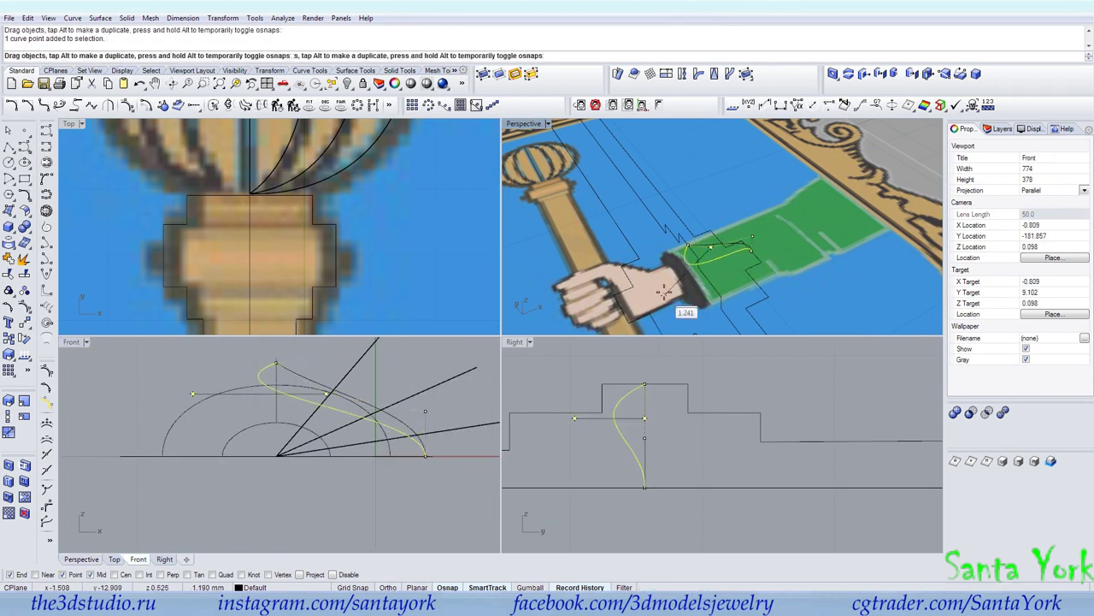
pyautogui.click(688, 246)
pyautogui.moveTo(276, 366); pyautogui.dragTo(367, 358)
# Step: Mirror the lower collar's quarter arc across the mace's vertical centreline and join both halves
pyautogui.click(378, 386)
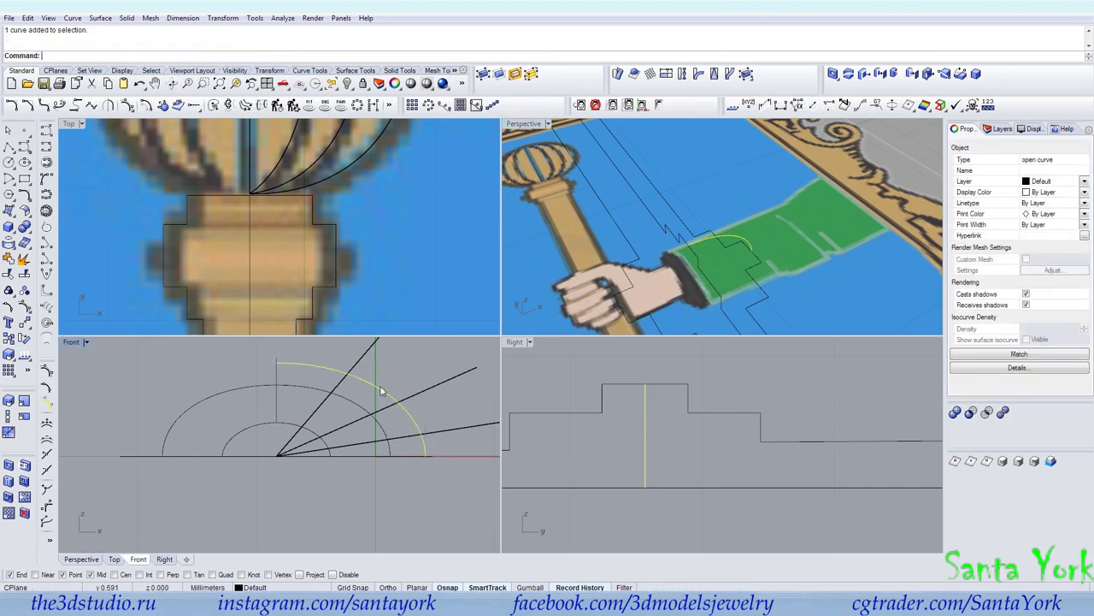
pyautogui.click(222, 18)
pyautogui.click(233, 106)
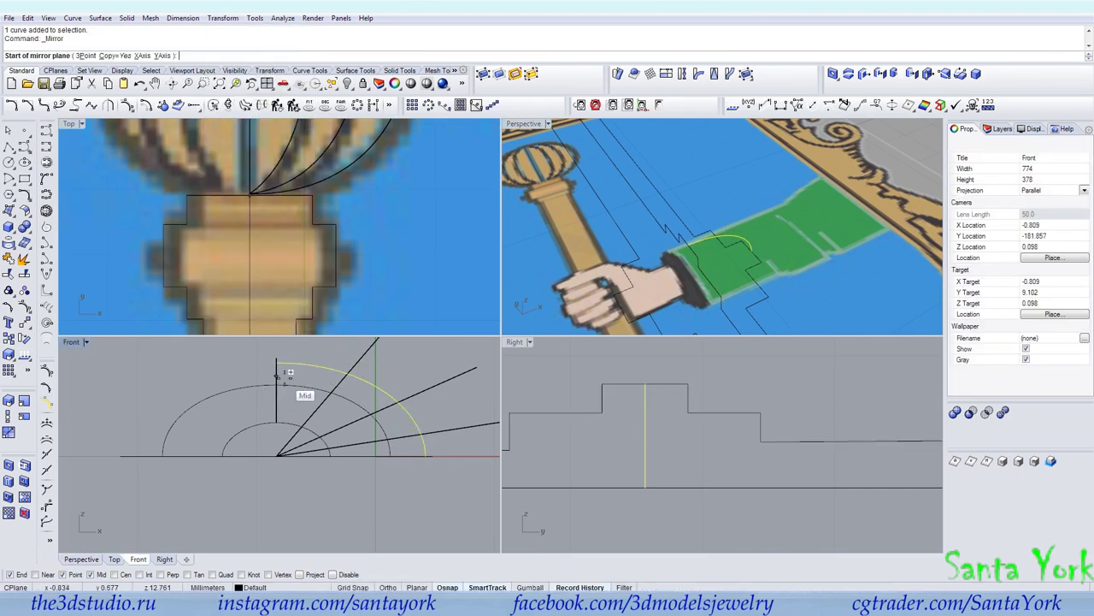
pyautogui.click(276, 364)
pyautogui.click(362, 496)
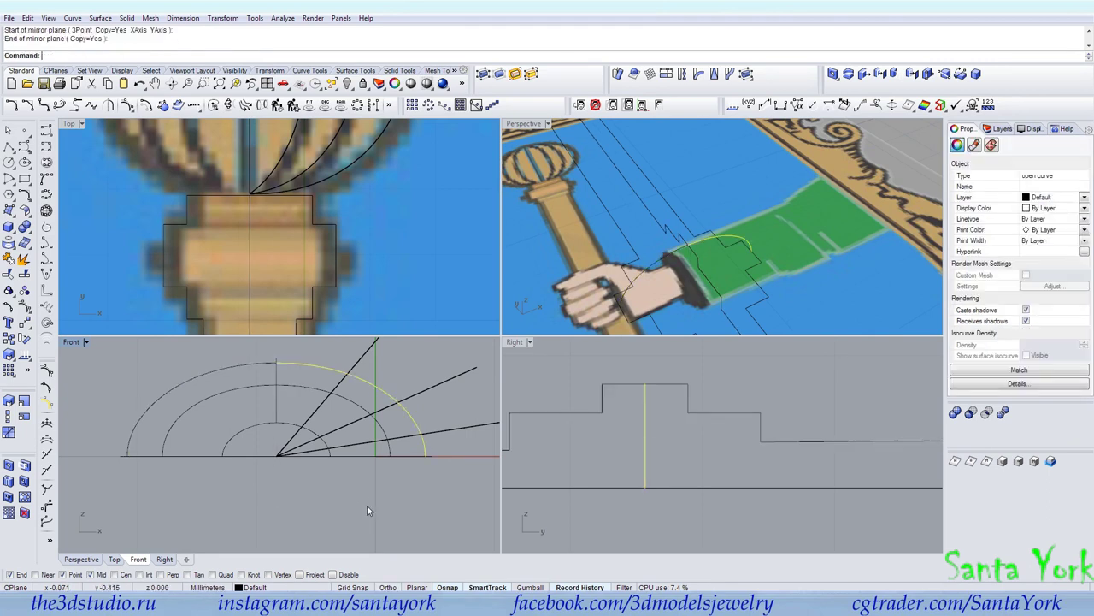
pyautogui.keyDown('shift'); pyautogui.click(228, 368); pyautogui.keyUp('shift')
pyautogui.click(9, 260)
# Step: Build a curve-network surface from the three arcs and three shaft profiles, with 0.01 tolerances and position edge matching
pyautogui.moveTo(238, 407); pyautogui.dragTo(222, 440)
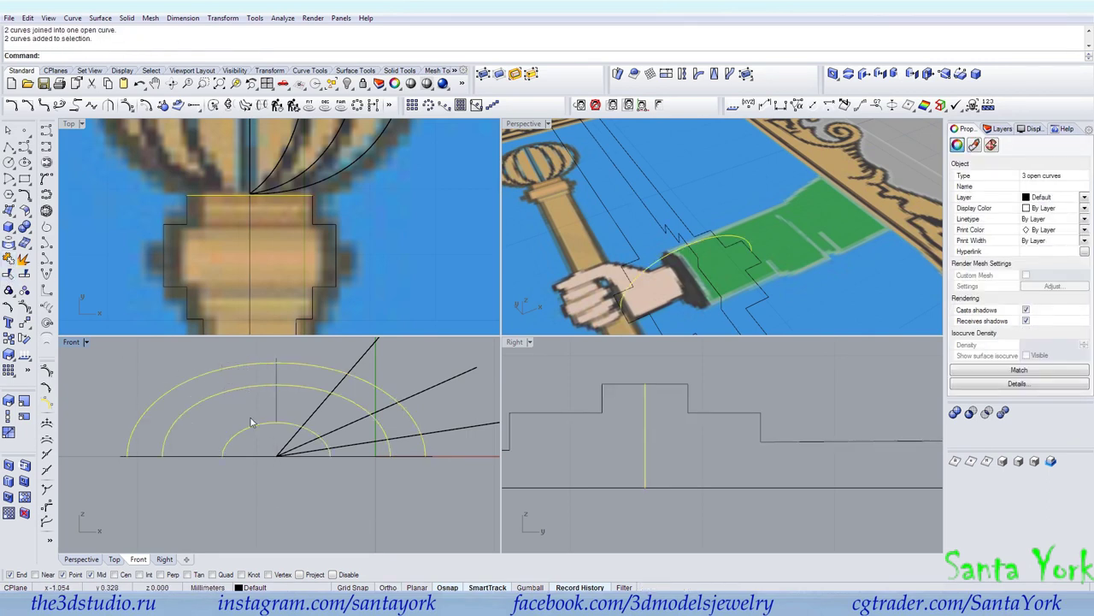
pyautogui.keyDown('shift'); pyautogui.click(707, 237); pyautogui.keyUp('shift')
pyautogui.keyDown('shift'); pyautogui.click(669, 237); pyautogui.keyUp('shift')
pyautogui.keyDown('shift'); pyautogui.click(631, 245); pyautogui.keyUp('shift')
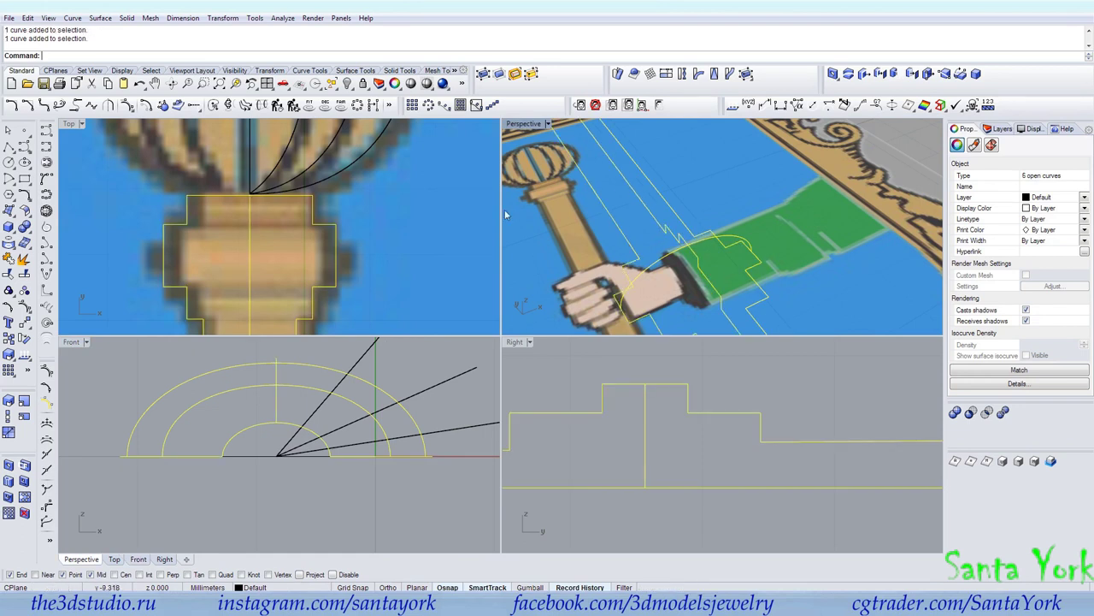
pyautogui.click(94, 18)
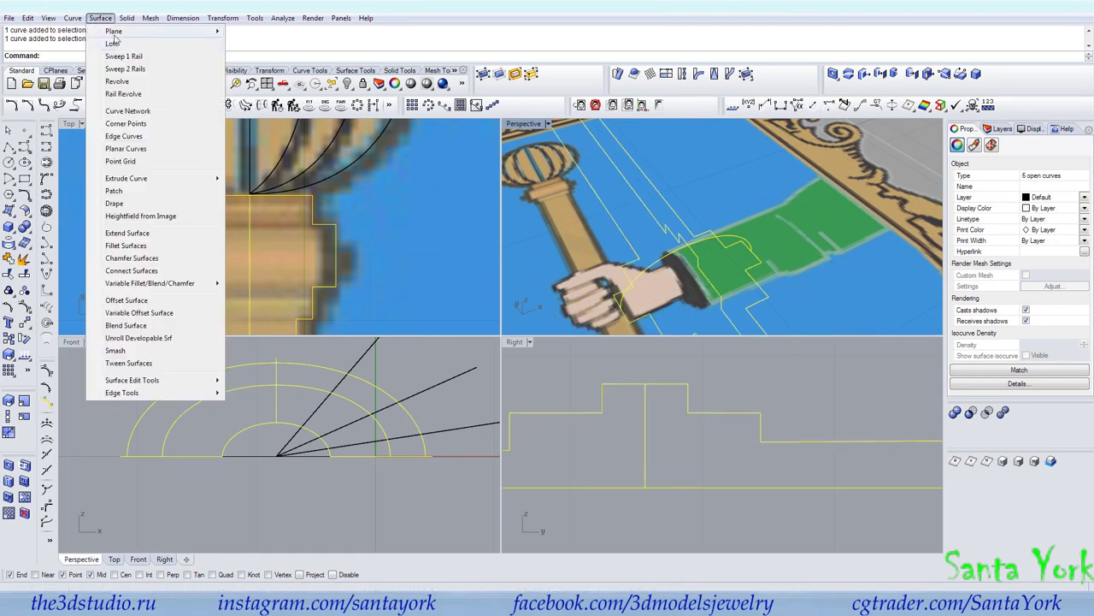
pyautogui.click(128, 111)
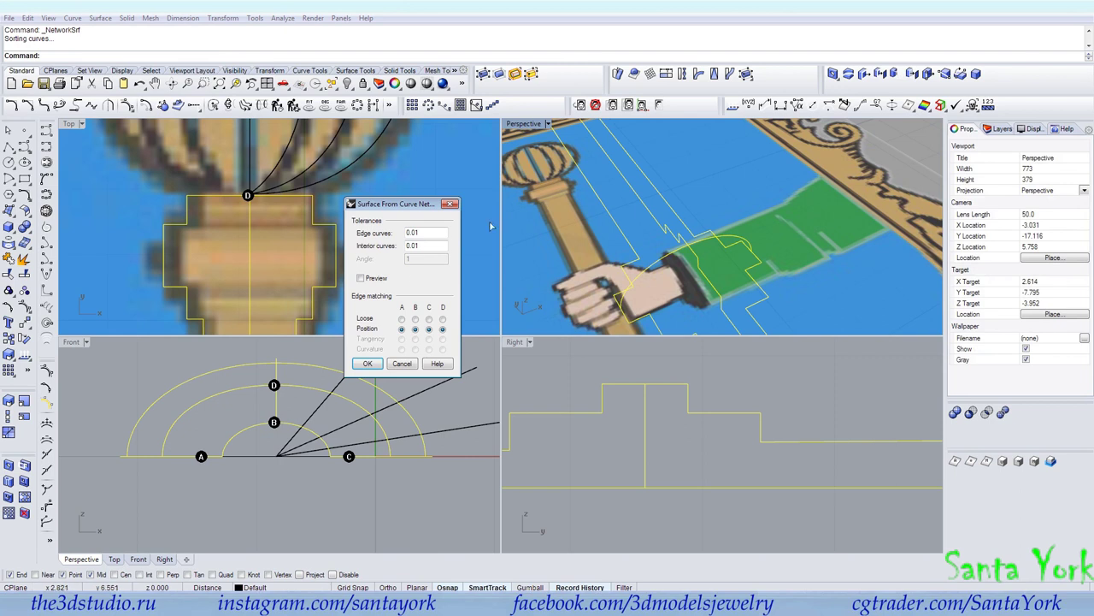
pyautogui.click(361, 279)
pyautogui.moveTo(771, 279); pyautogui.dragTo(752, 165, button='right')
pyautogui.scroll(6, 752, 164)
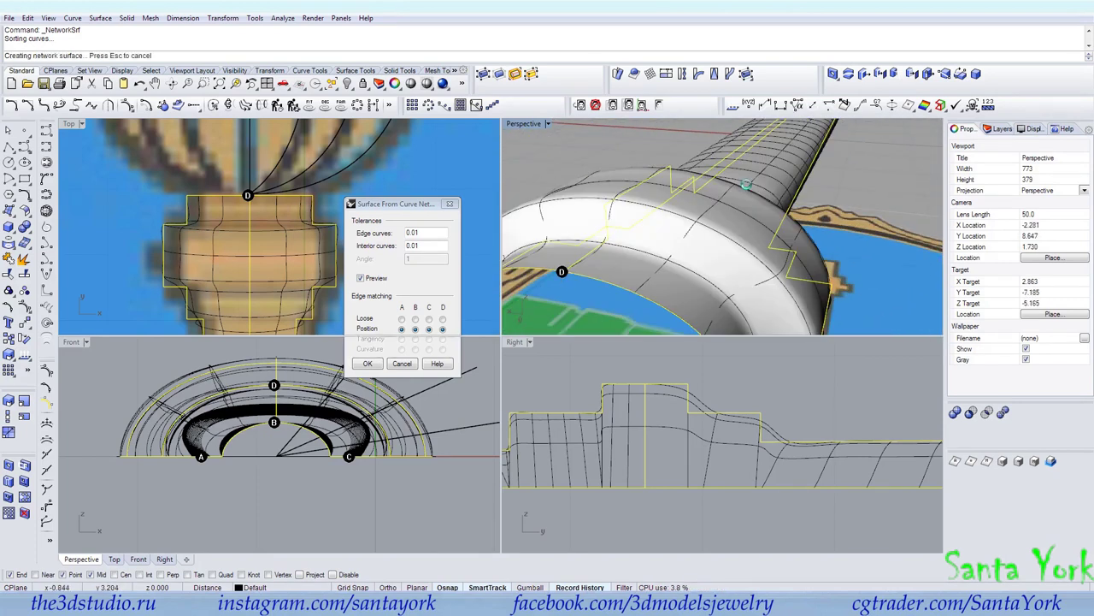
pyautogui.press('Return')
pyautogui.press('Escape')
# Step: Delete the curve-network surface from the shaft
pyautogui.moveTo(845, 187); pyautogui.dragTo(572, 261, button='right')
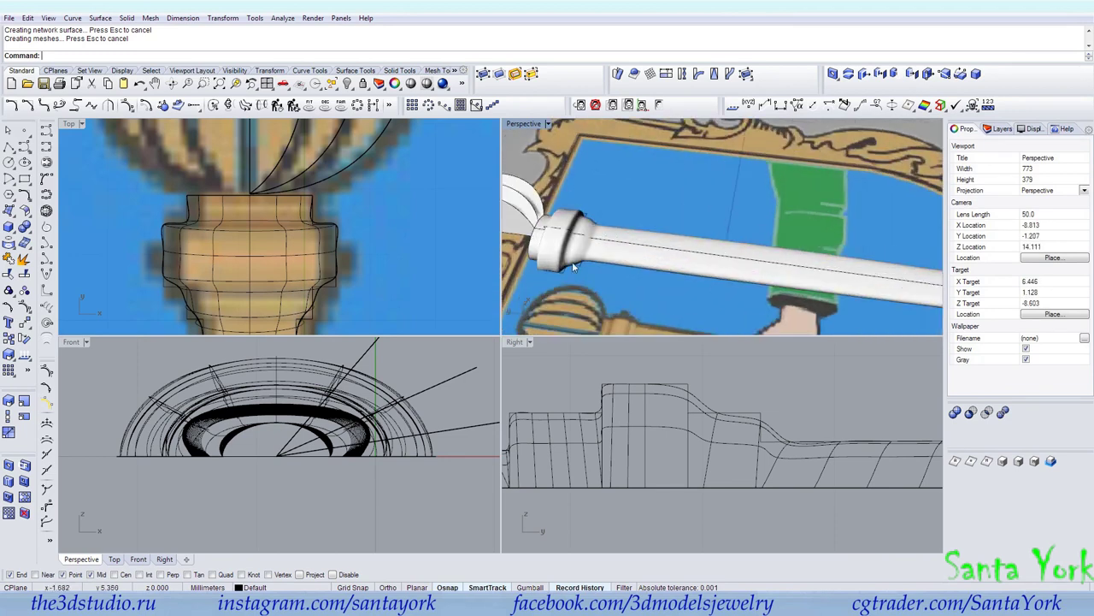
pyautogui.click(586, 266)
pyautogui.press('Delete')
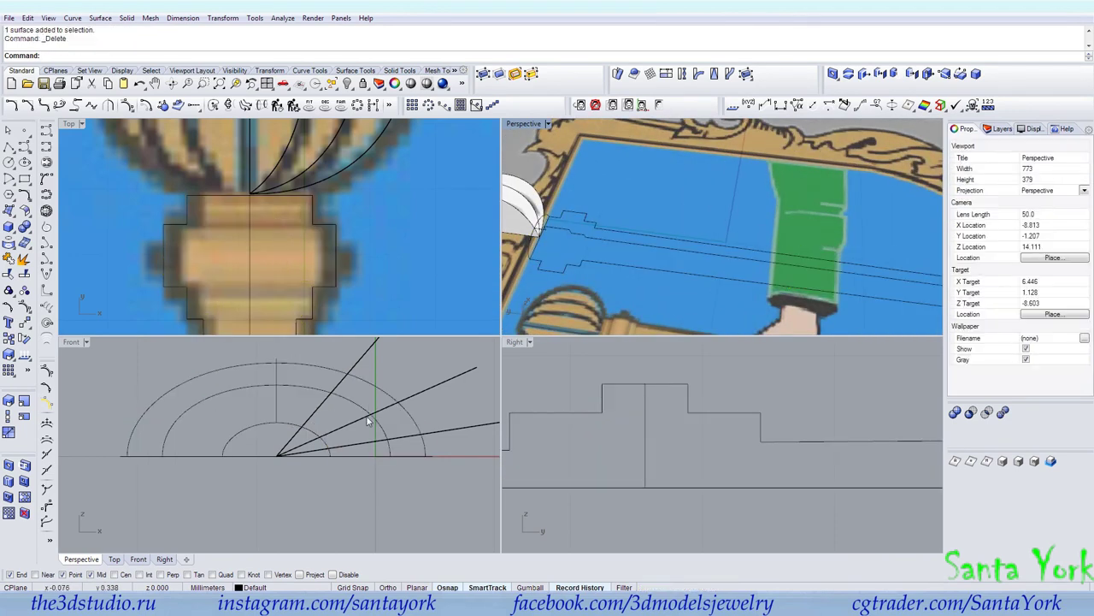
# Step: Draw an interpolated curve across the upper collar from its outline's midpoint to the upright profile's top-edge midpoint
pyautogui.click(369, 383)
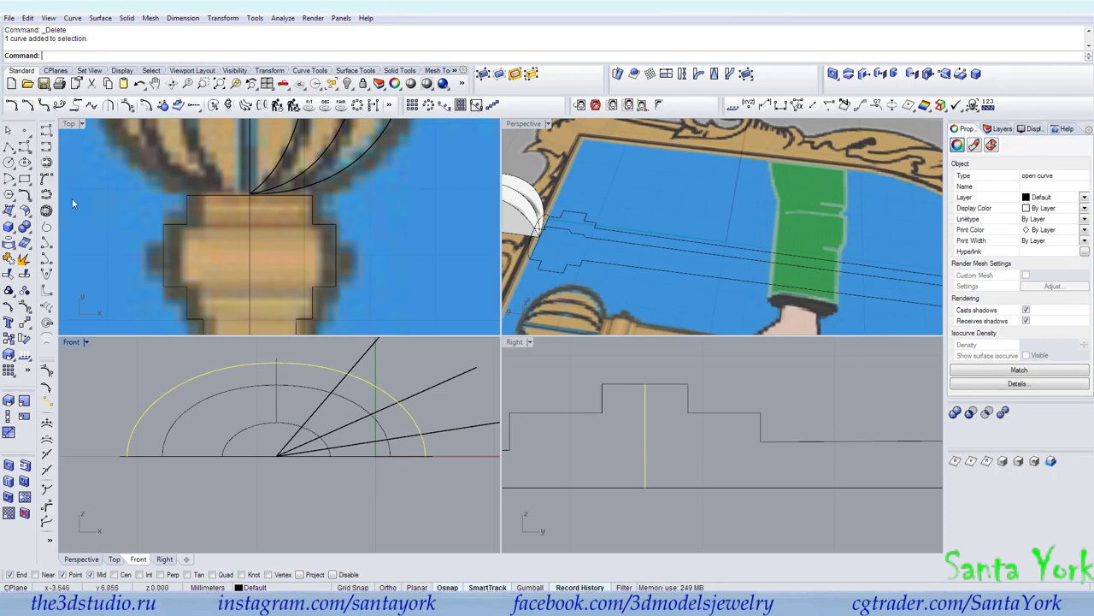
pyautogui.click(46, 147)
pyautogui.click(575, 214)
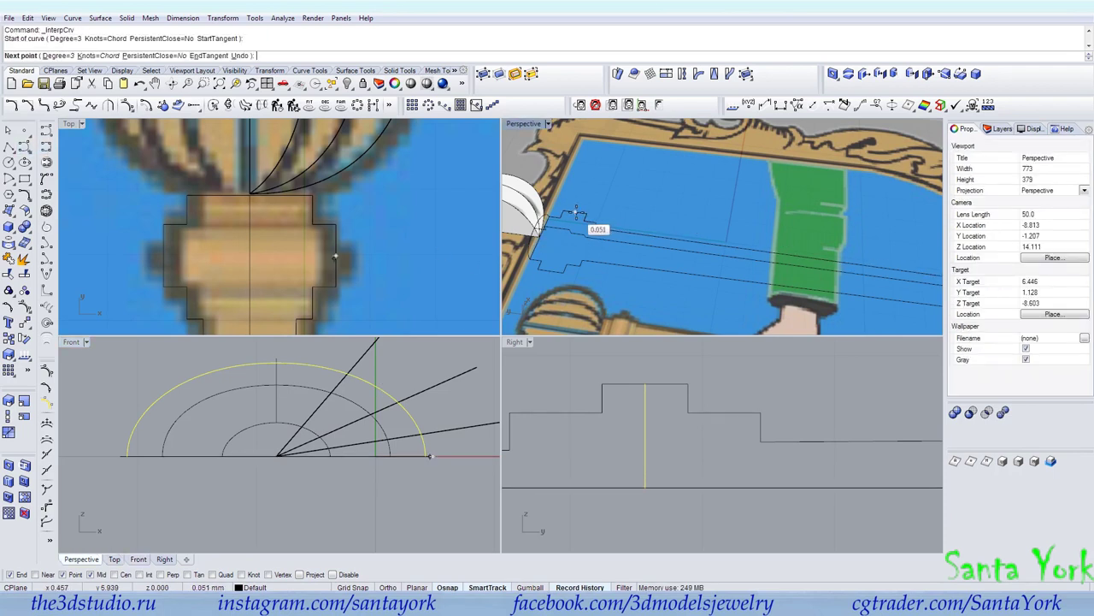
pyautogui.click(558, 228)
pyautogui.rightClick(565, 222)
# Step: Bend the upper collar's straight curve into a quarter arc by moving its two inner control points
pyautogui.click(566, 220)
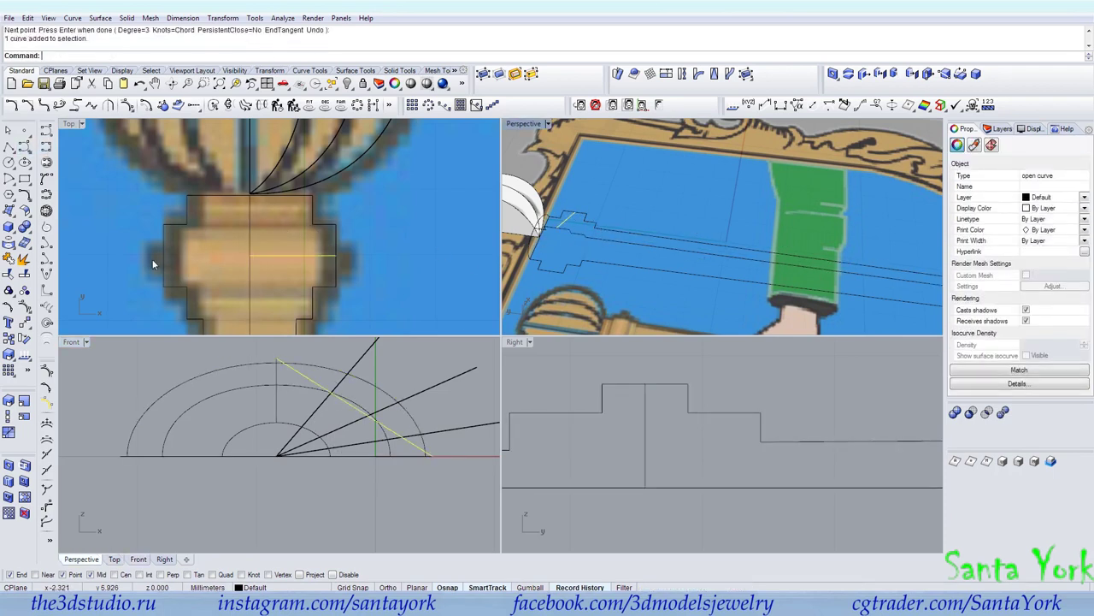
pyautogui.click(27, 308)
pyautogui.moveTo(572, 214); pyautogui.dragTo(576, 212)
pyautogui.moveTo(433, 458); pyautogui.dragTo(443, 410)
pyautogui.click(329, 392)
pyautogui.moveTo(519, 278); pyautogui.dragTo(557, 228)
pyautogui.moveTo(286, 363); pyautogui.dragTo(379, 361)
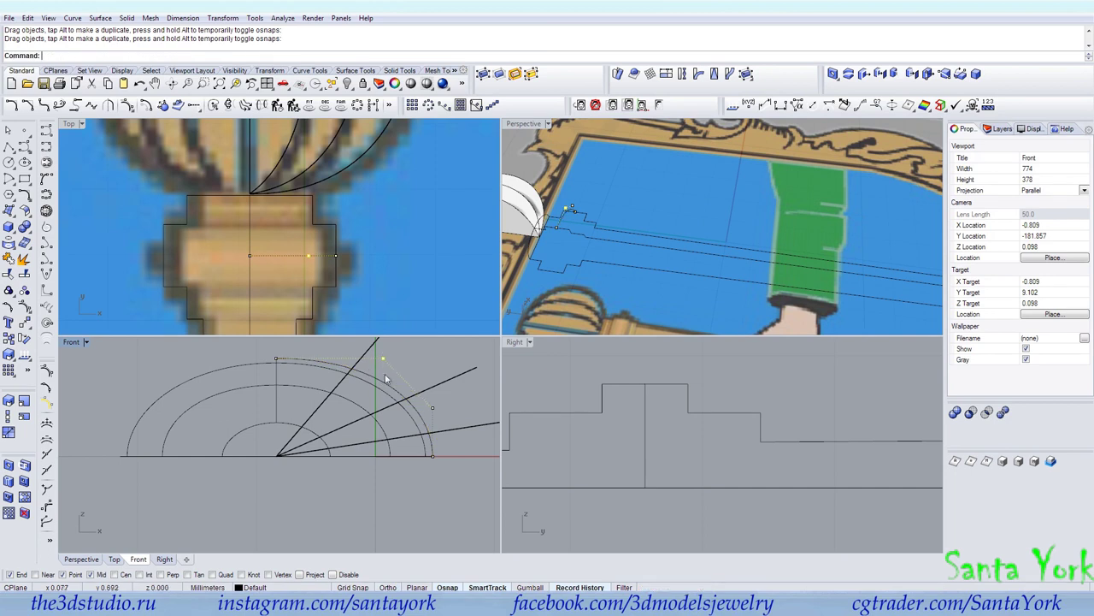
# Step: Mirror the upper collar's quarter arc across the mace's vertical centreline
pyautogui.click(383, 382)
pyautogui.click(100, 18)
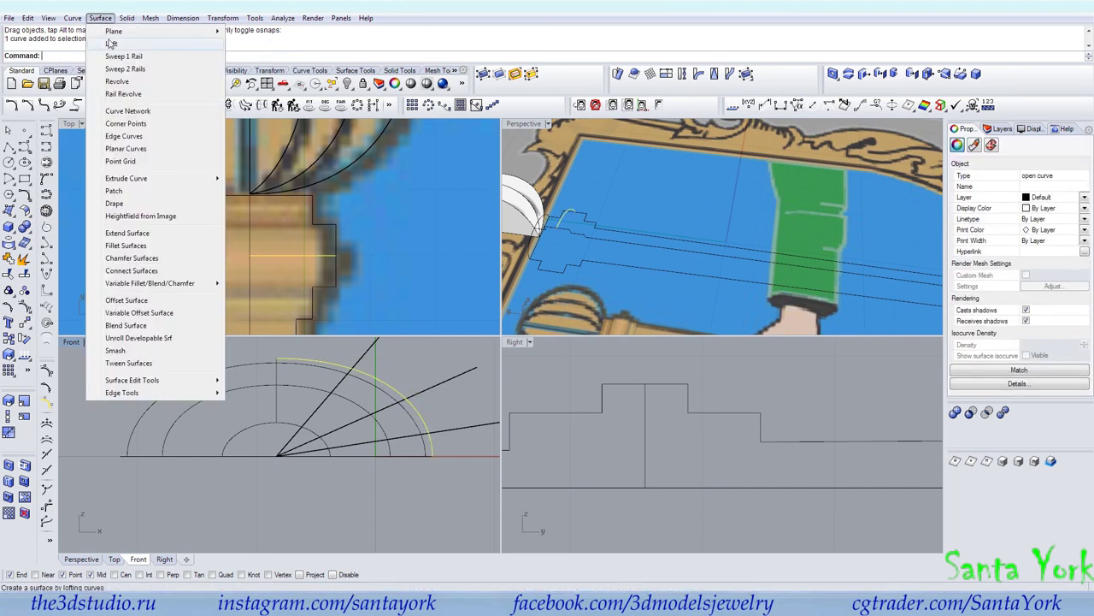
pyautogui.moveTo(187, 23)
pyautogui.click(254, 108)
pyautogui.click(164, 57)
pyautogui.click(287, 359)
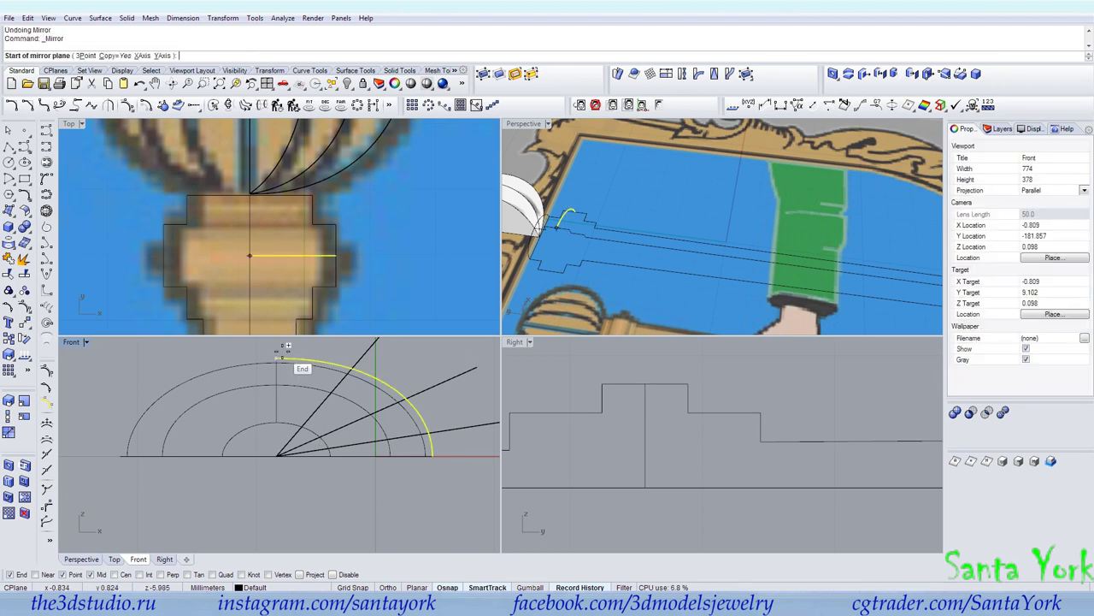
pyautogui.click(302, 512)
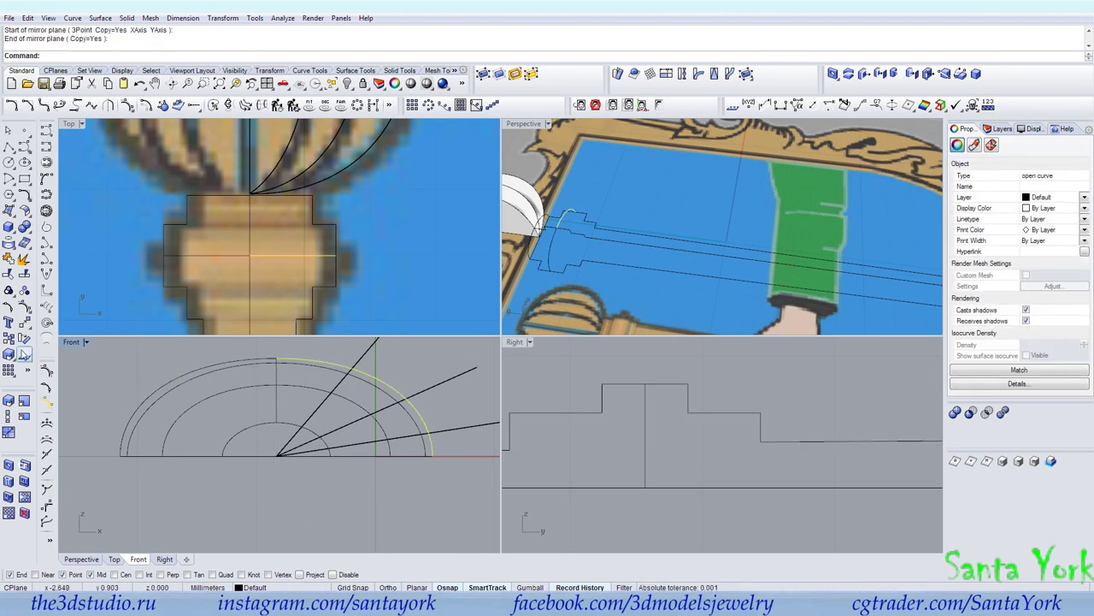
# Step: Refine the upper collar's arc by moving its upper control point slightly towards the centreline
pyautogui.click(26, 306)
pyautogui.scroll(1, 351, 349)
pyautogui.moveTo(385, 363); pyautogui.dragTo(375, 361)
pyautogui.press('Escape')
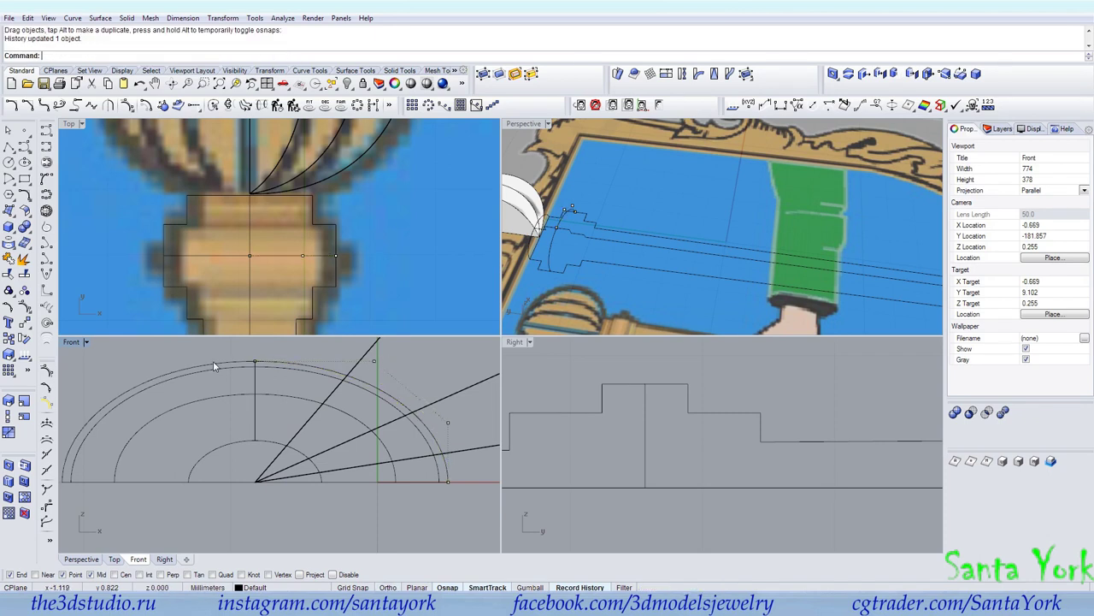
# Step: Join the two mirrored halves of the upper collar's arc into one curve
pyautogui.click(212, 361)
pyautogui.click(15, 272)
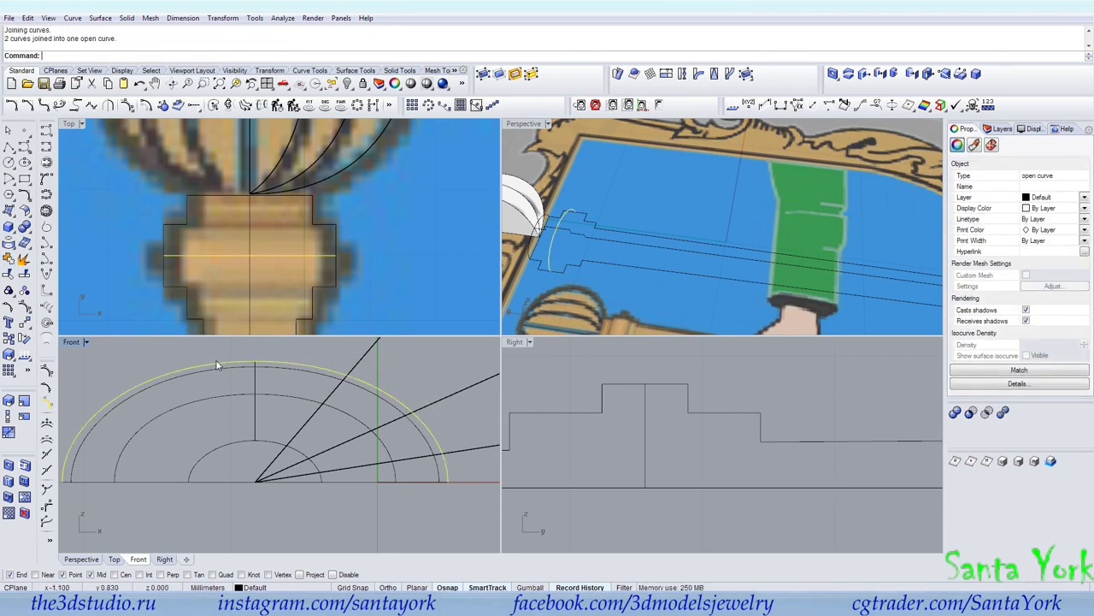
# Step: Preview a curve network surface through the four cross-section arcs and three profile rails, with edge and interior tolerances of 0.001
pyautogui.keyDown('shift'); pyautogui.click(276, 412); pyautogui.keyUp('shift')
pyautogui.keyDown('shift'); pyautogui.click(276, 441); pyautogui.keyUp('shift')
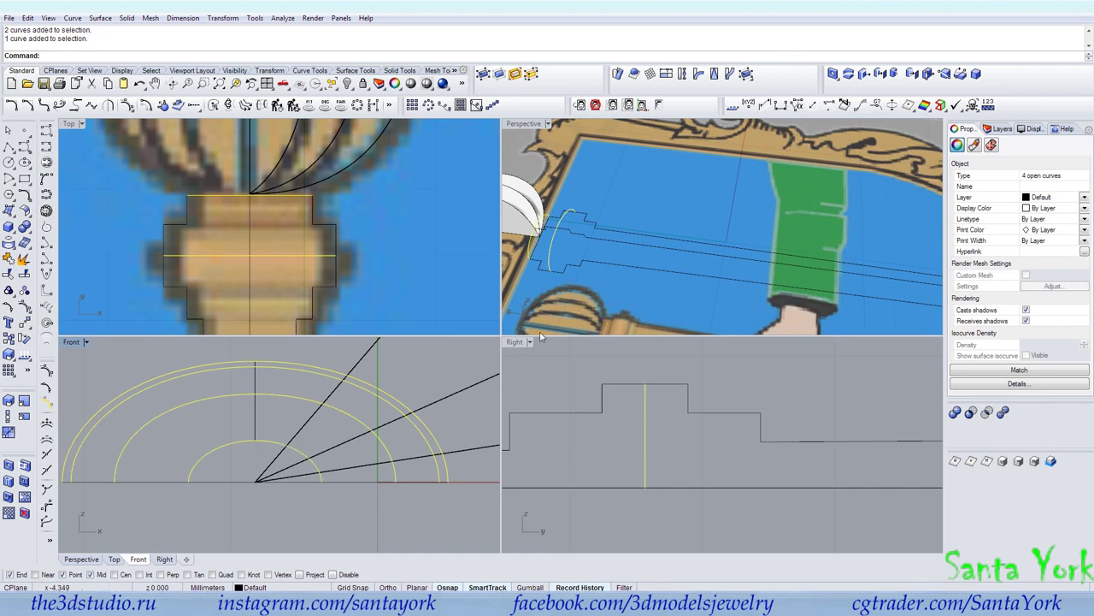
pyautogui.keyDown('shift'); pyautogui.click(625, 238); pyautogui.keyUp('shift')
pyautogui.keyDown('shift'); pyautogui.click(622, 239); pyautogui.keyUp('shift')
pyautogui.keyDown('shift'); pyautogui.click(617, 268); pyautogui.keyUp('shift')
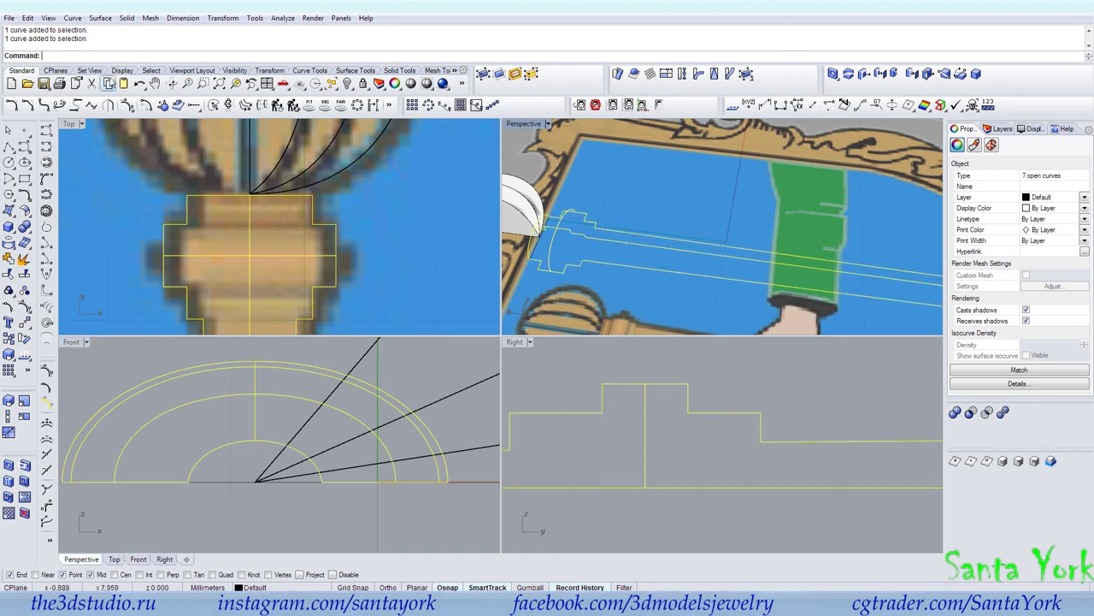
pyautogui.click(98, 19)
pyautogui.click(120, 122)
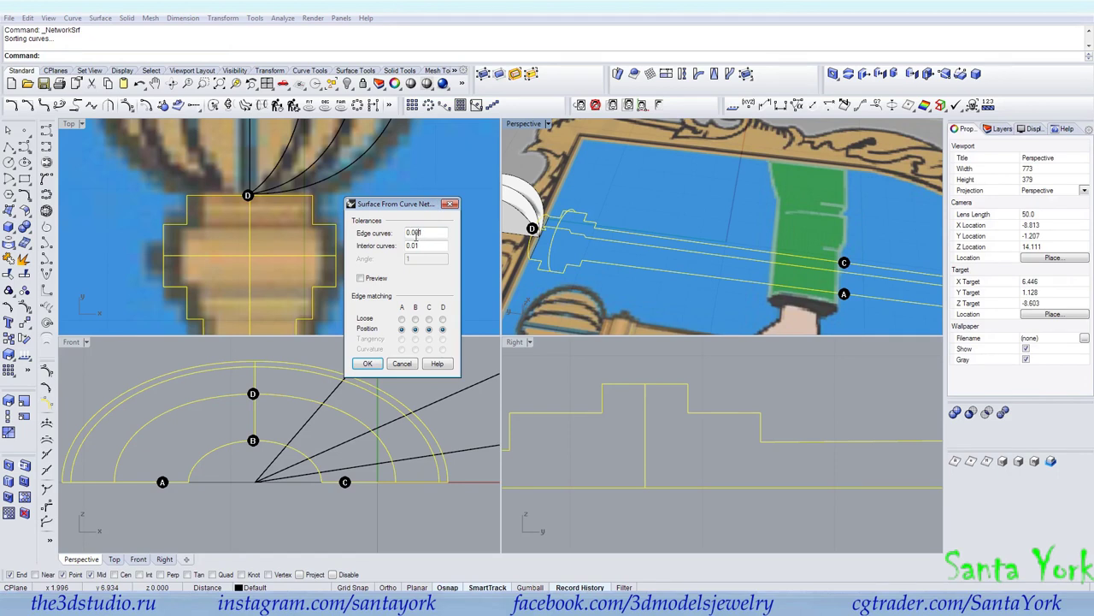
pyautogui.click(361, 278)
pyautogui.scroll(5, 564, 292)
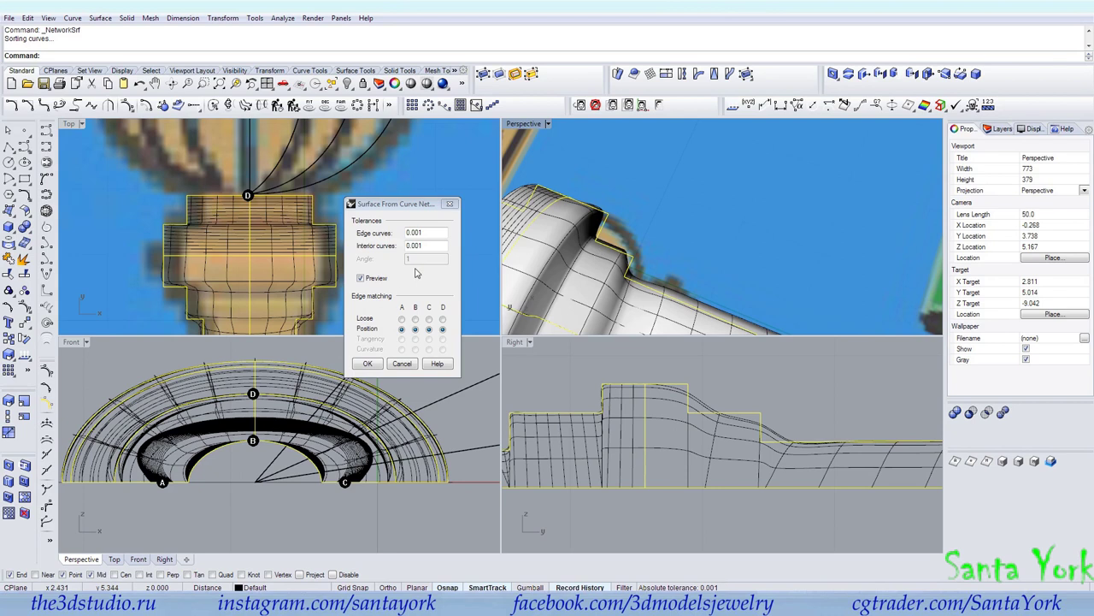
pyautogui.scroll(-5, 701, 231)
pyautogui.scroll(4, 756, 260)
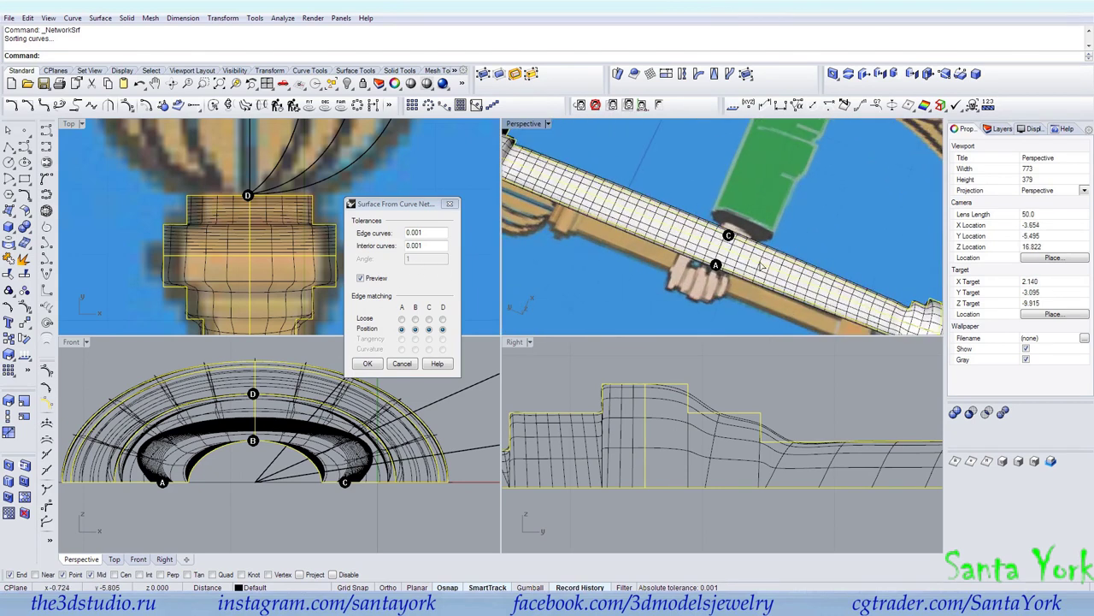
pyautogui.scroll(-3, 757, 261)
pyautogui.scroll(4, 764, 256)
pyautogui.scroll(-4, 767, 258)
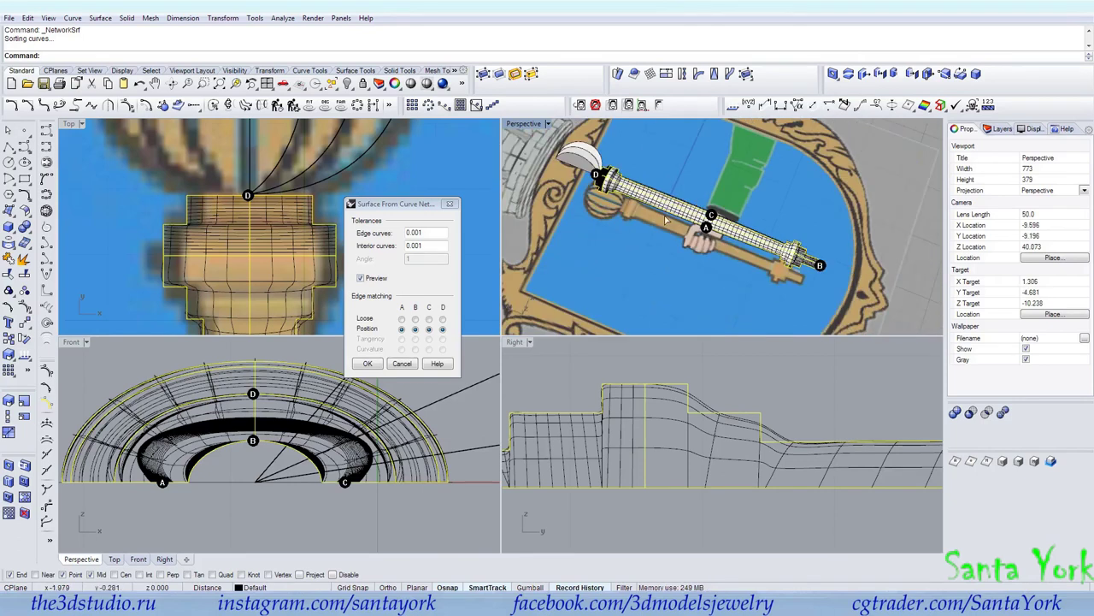
pyautogui.scroll(5, 597, 195)
pyautogui.moveTo(598, 216)
pyautogui.mouseDown(button='right')
pyautogui.moveTo(681, 220)
pyautogui.moveTo(597, 210)
pyautogui.mouseUp(button='right')
pyautogui.scroll(-3, 597, 210)
pyautogui.press('Escape')
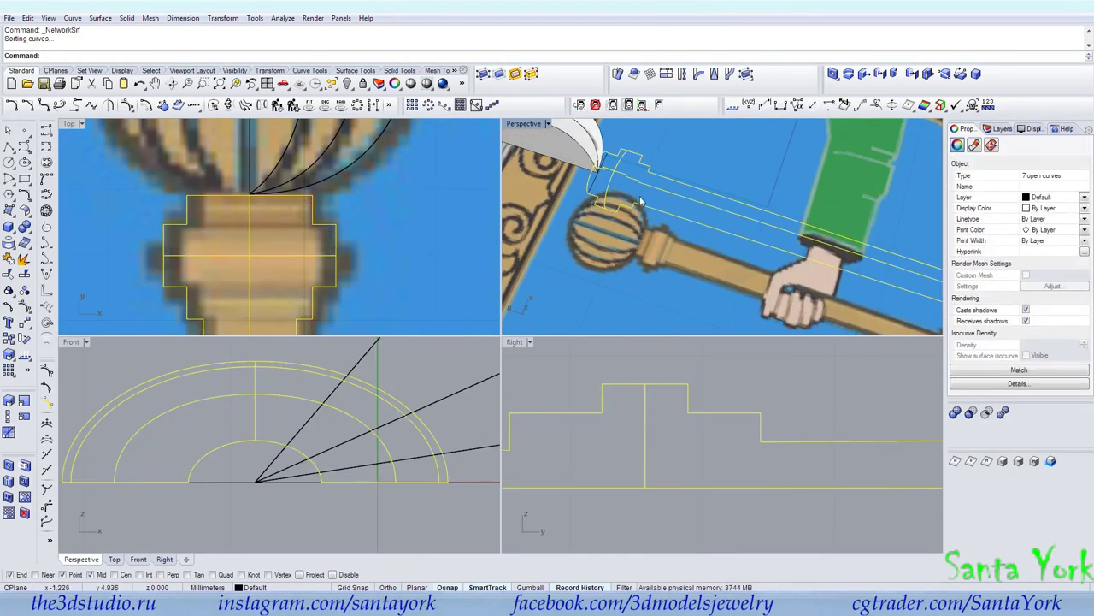
pyautogui.press('Escape')
# Step: Draw an interpolated curve between the upright profile and the side outline where the shaft meets the upper collar
pyautogui.click(278, 445)
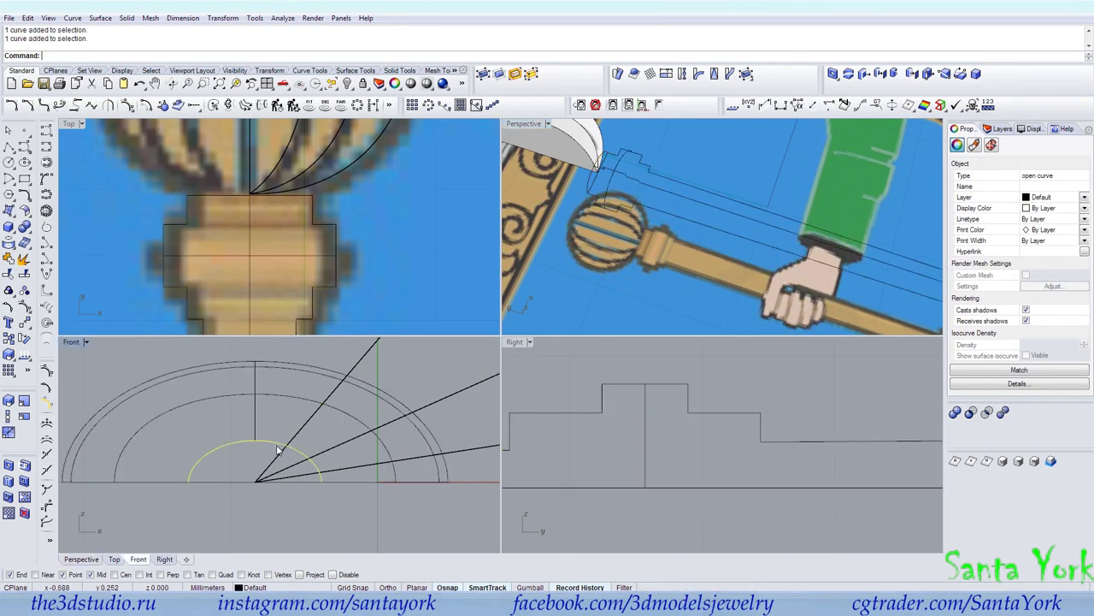
pyautogui.click(8, 147)
pyautogui.click(46, 148)
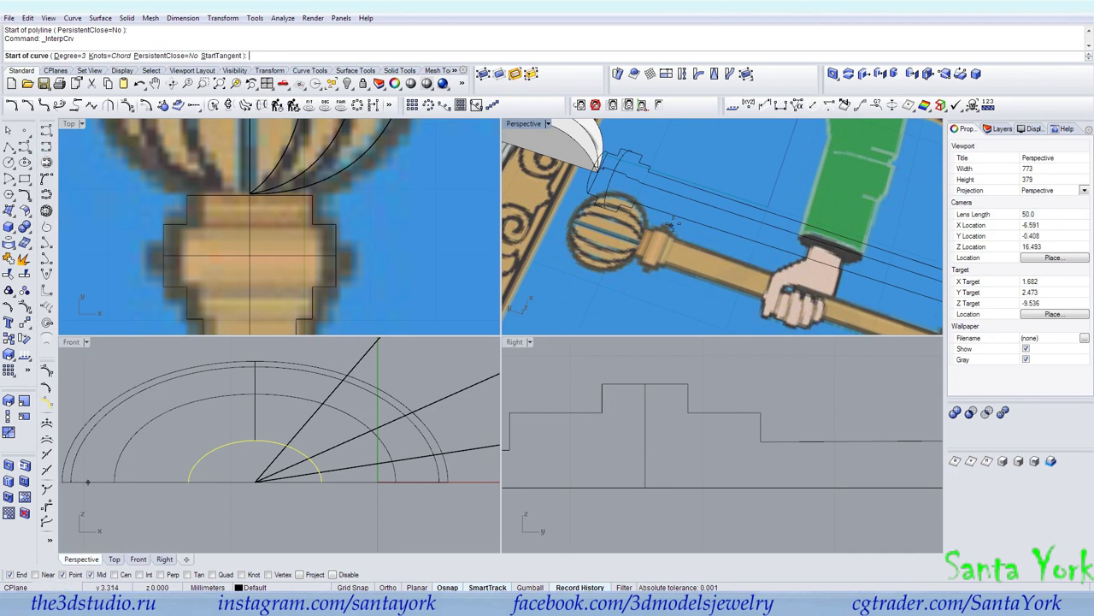
pyautogui.scroll(-5, 663, 213)
pyautogui.scroll(3, 663, 213)
pyautogui.press('Escape')
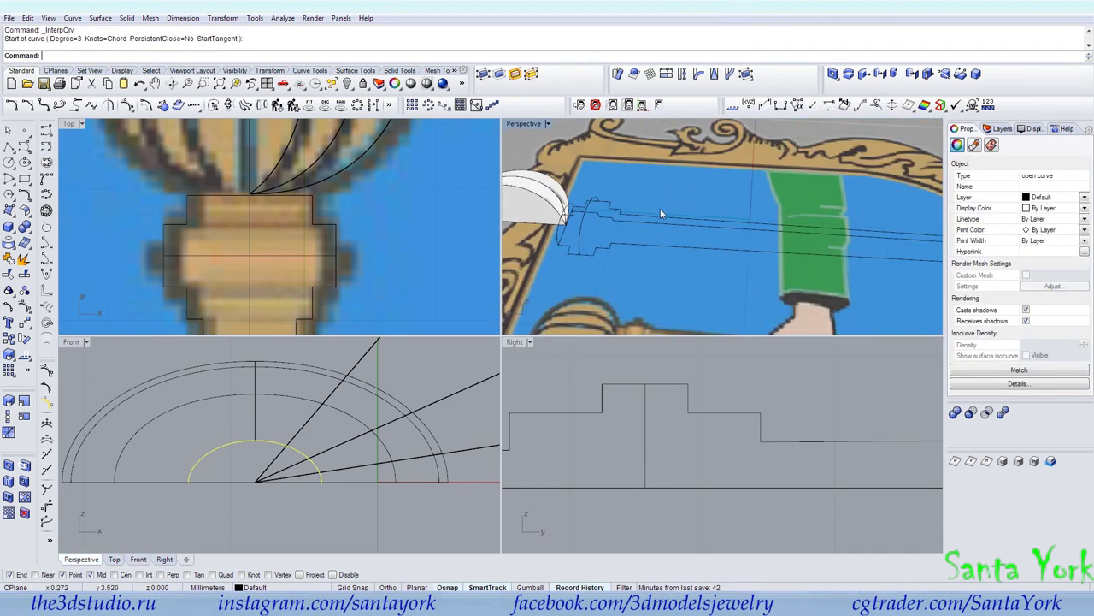
pyautogui.press('Return')
pyautogui.click(614, 219)
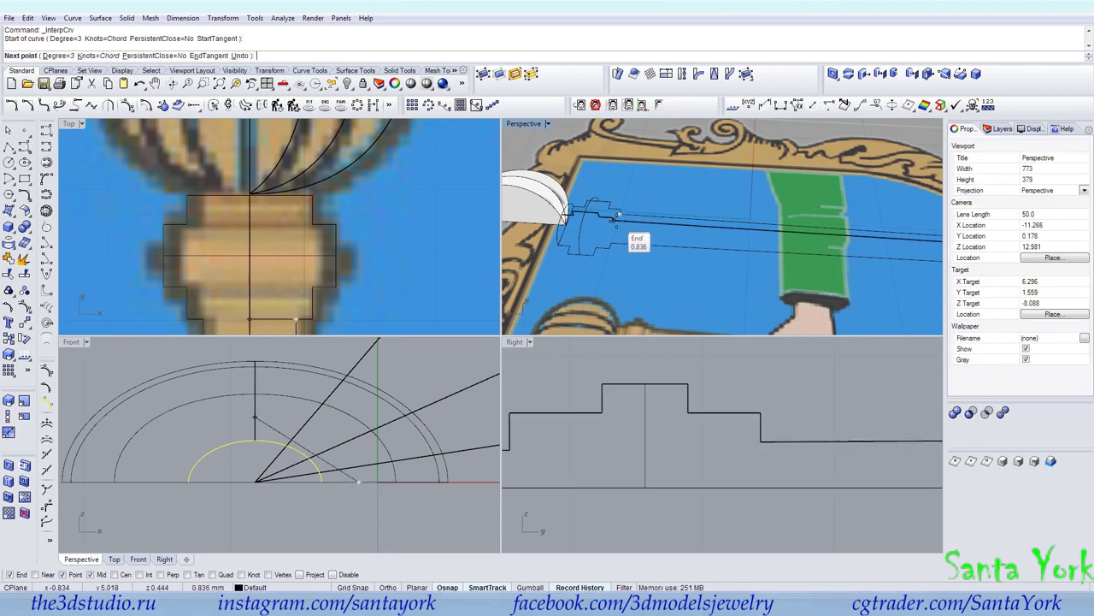
pyautogui.click(617, 219)
pyautogui.press('Return')
# Step: Draw an interpolated curve halfway along the shaft, connecting the midpoints of the side outline and the upright profile
pyautogui.scroll(3, 615, 217)
pyautogui.scroll(-6, 631, 212)
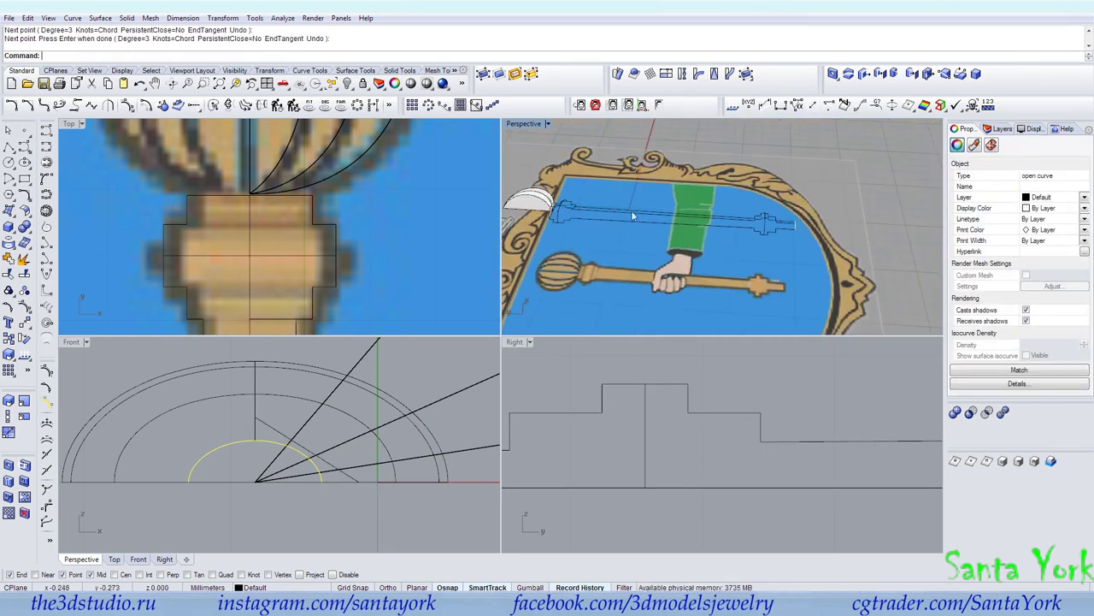
pyautogui.scroll(4, 642, 211)
pyautogui.press('Return')
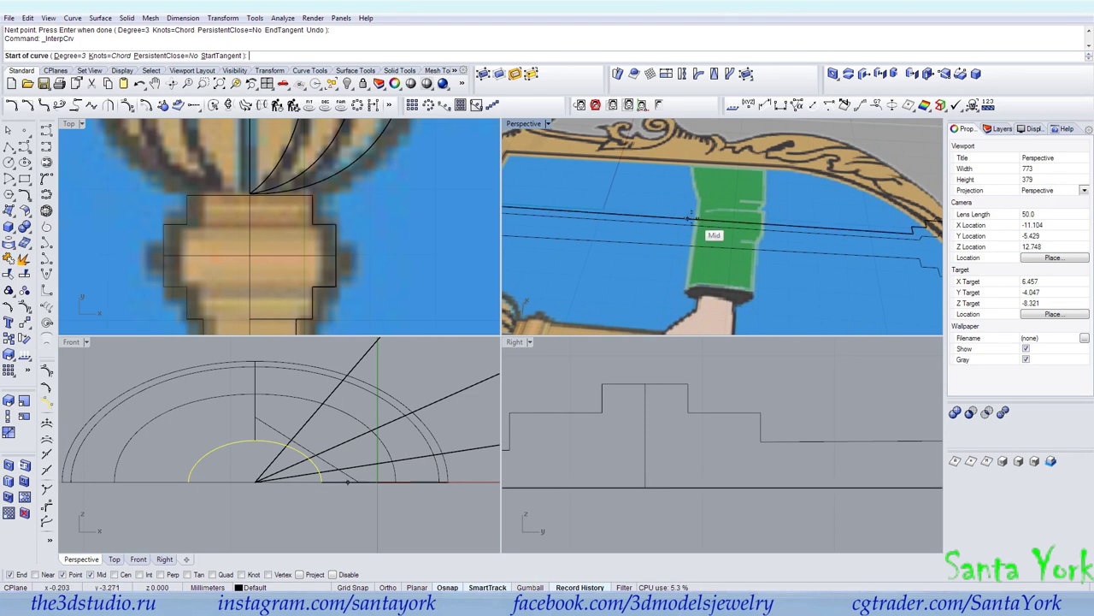
pyautogui.click(686, 218)
pyautogui.click(685, 225)
pyautogui.press('Return')
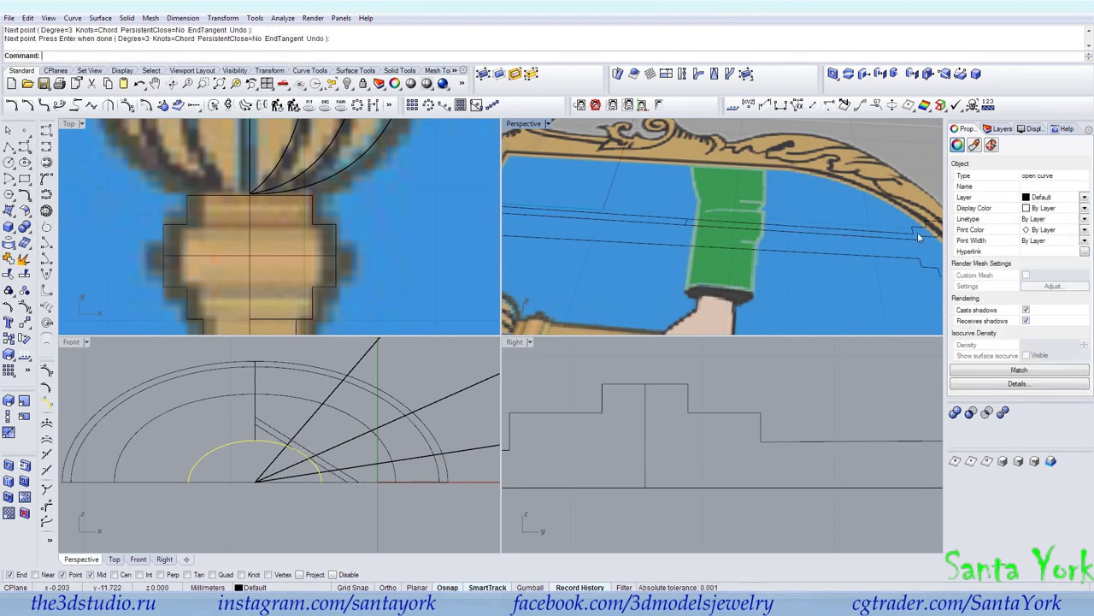
# Step: Draw an interpolated curve between the upright profile and the side outline where the shaft meets the lower collar
pyautogui.press('Return')
pyautogui.click(914, 233)
pyautogui.click(919, 239)
pyautogui.press('Return')
# Step: Show the three shaft curves' control points and bend the outermost curve into a quarter arc with its two inner points
pyautogui.scroll(8, 273, 432)
pyautogui.moveTo(284, 413); pyautogui.dragTo(229, 455)
pyautogui.click(25, 322)
pyautogui.scroll(-3, 271, 406)
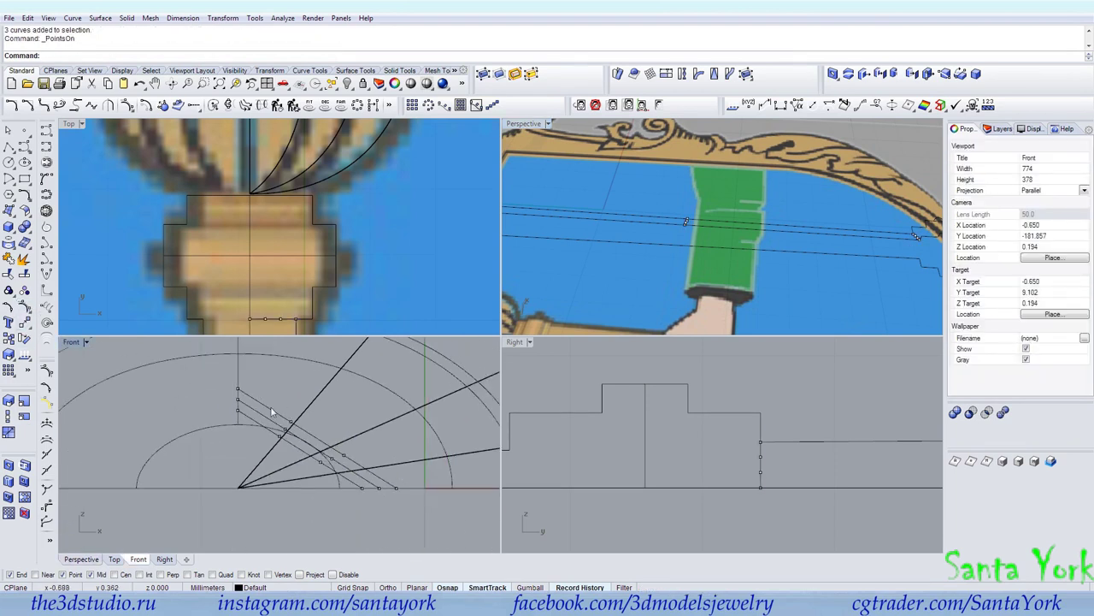
pyautogui.click(301, 452)
pyautogui.moveTo(339, 444); pyautogui.dragTo(419, 406)
pyautogui.moveTo(258, 390); pyautogui.dragTo(624, 279)
pyautogui.keyDown('shift'); pyautogui.moveTo(624, 279); pyautogui.dragTo(838, 272, button='right'); pyautogui.keyUp('shift')
pyautogui.moveTo(838, 272); pyautogui.dragTo(327, 373)
pyautogui.scroll(6, 750, 254)
pyautogui.keyDown('shift'); pyautogui.moveTo(328, 372); pyautogui.dragTo(338, 407, button='right'); pyautogui.keyUp('shift')
pyautogui.moveTo(337, 407); pyautogui.dragTo(342, 374)
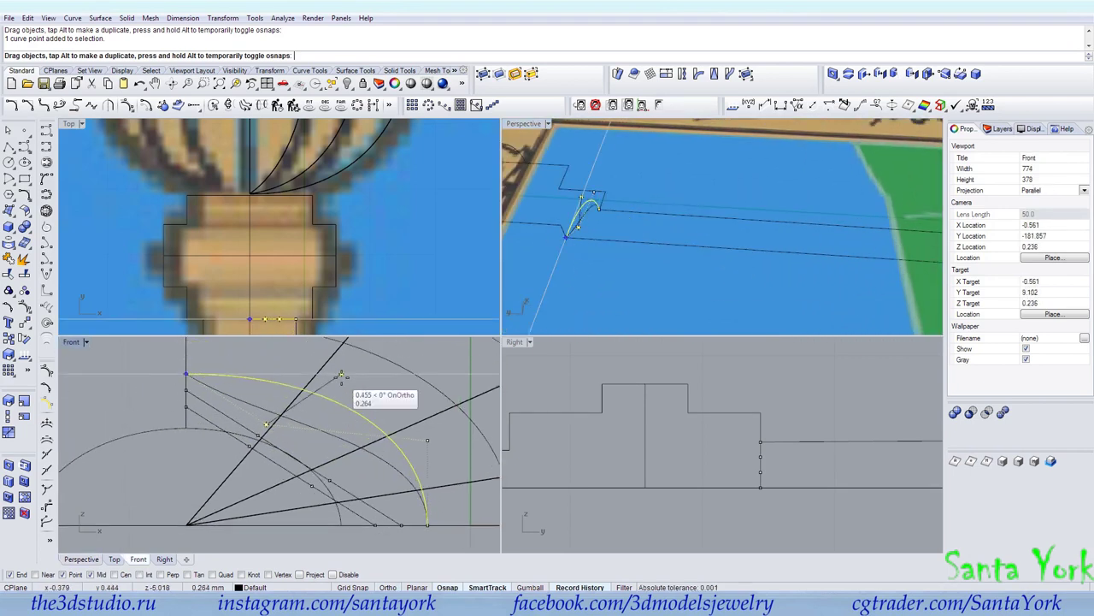
# Step: Bend the middle shaft curve into a quarter arc by moving its two inner control points
pyautogui.moveTo(261, 439); pyautogui.dragTo(354, 390)
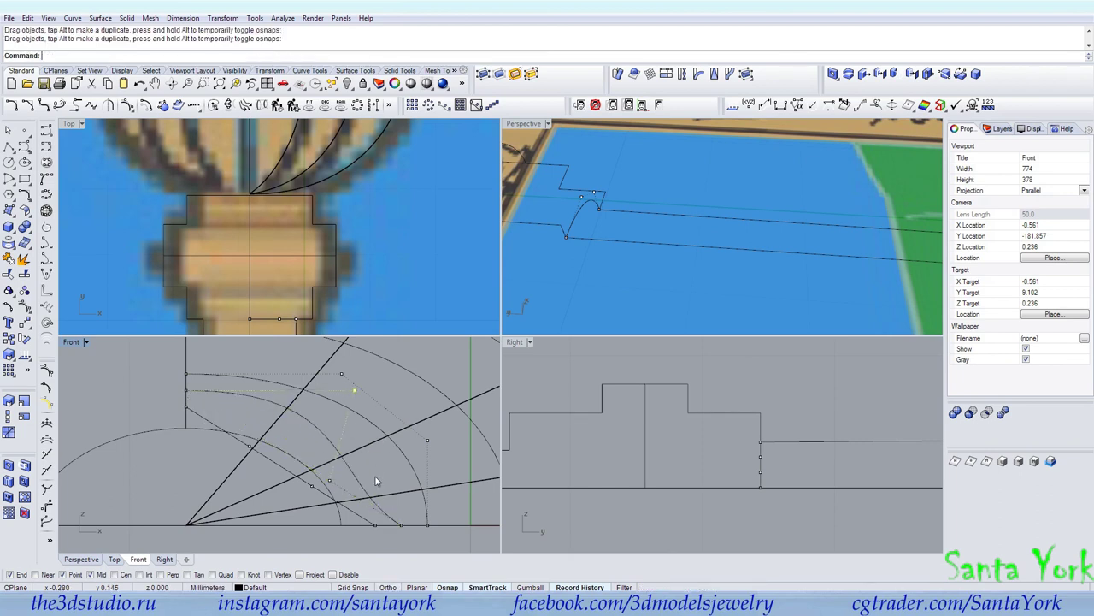
pyautogui.moveTo(330, 480); pyautogui.dragTo(401, 467)
pyautogui.moveTo(354, 392); pyautogui.dragTo(330, 394)
# Step: Bend the innermost of the three shaft curves into a quarter arc by moving its inner control points
pyautogui.moveTo(313, 489); pyautogui.dragTo(375, 447)
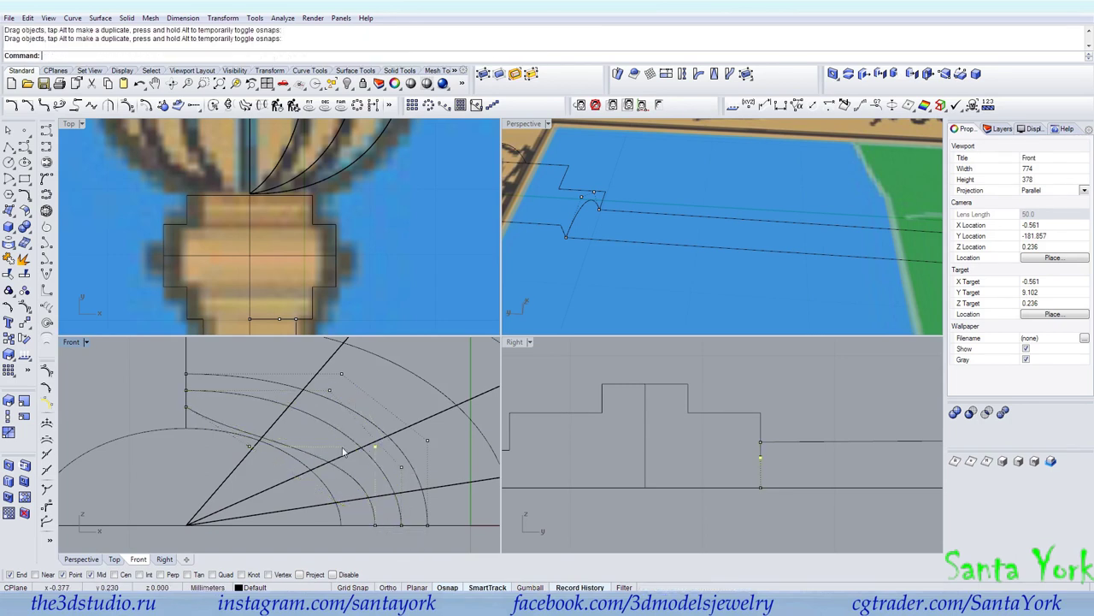
pyautogui.moveTo(248, 447); pyautogui.dragTo(281, 410)
pyautogui.moveTo(633, 225); pyautogui.dragTo(663, 252, button='right')
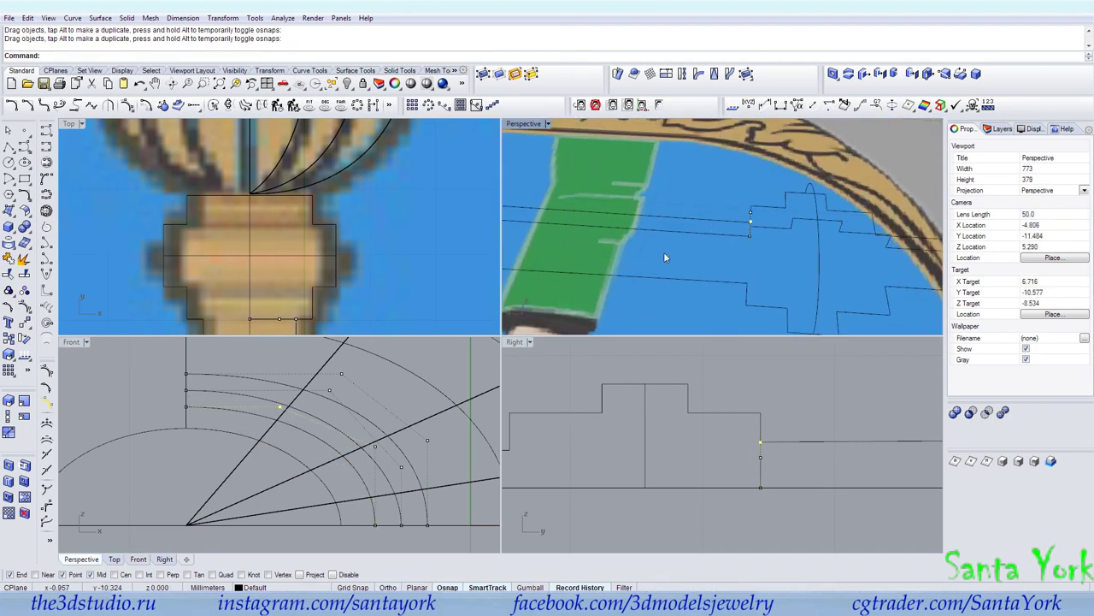
pyautogui.click(373, 448)
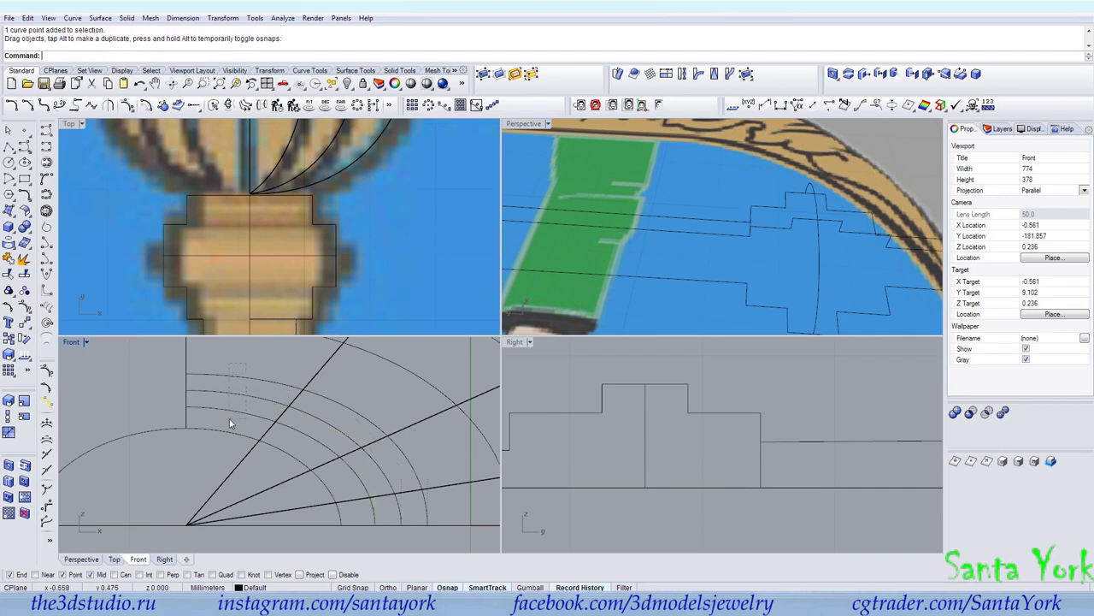
# Step: Mirror the three shaft quarter arcs across the vertical centreline and join the halves into three half-round curves
pyautogui.moveTo(229, 422); pyautogui.dragTo(229, 421)
pyautogui.click(229, 18)
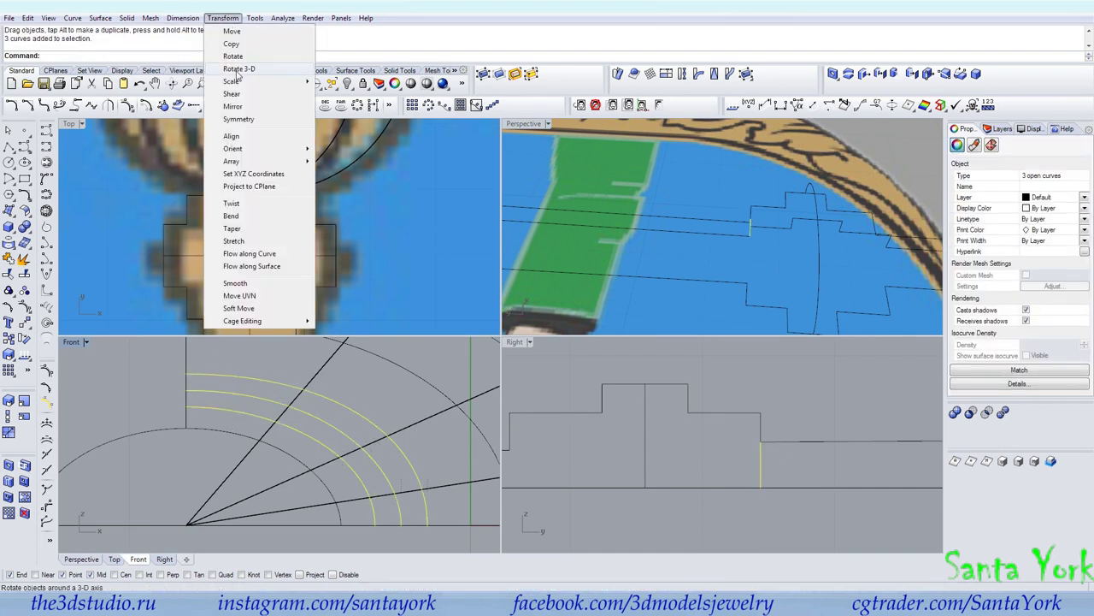
pyautogui.click(244, 108)
pyautogui.click(186, 388)
pyautogui.click(183, 432)
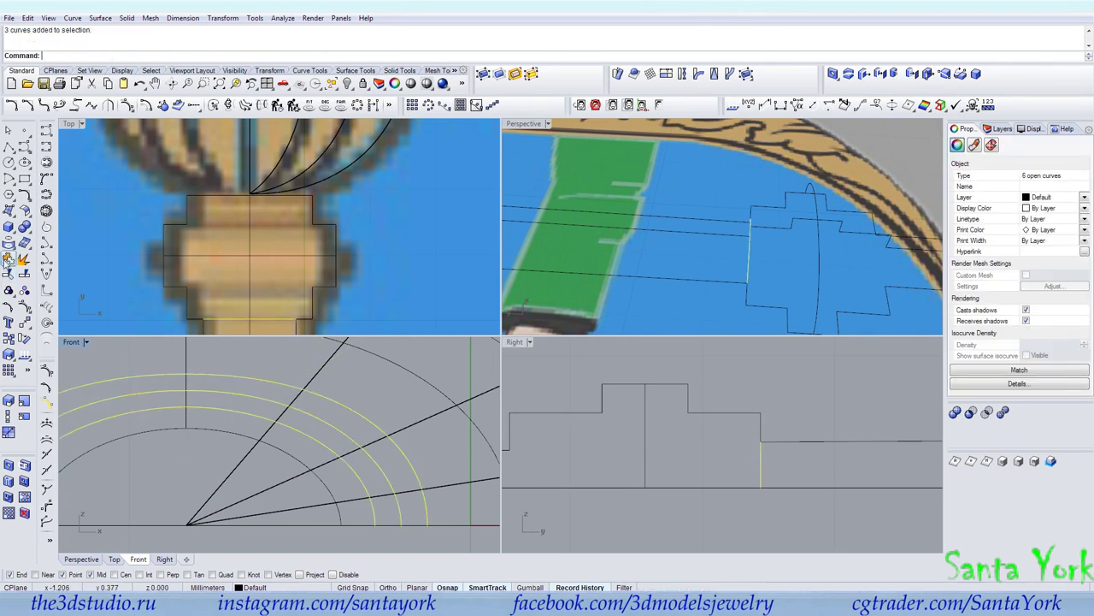
pyautogui.hotkey('ctrl', 'j')
# Step: Try a curve network surface through all seven cross-section arcs and three profile rails, with edge and interior tolerances of 0.01
pyautogui.scroll(-4, 270, 374)
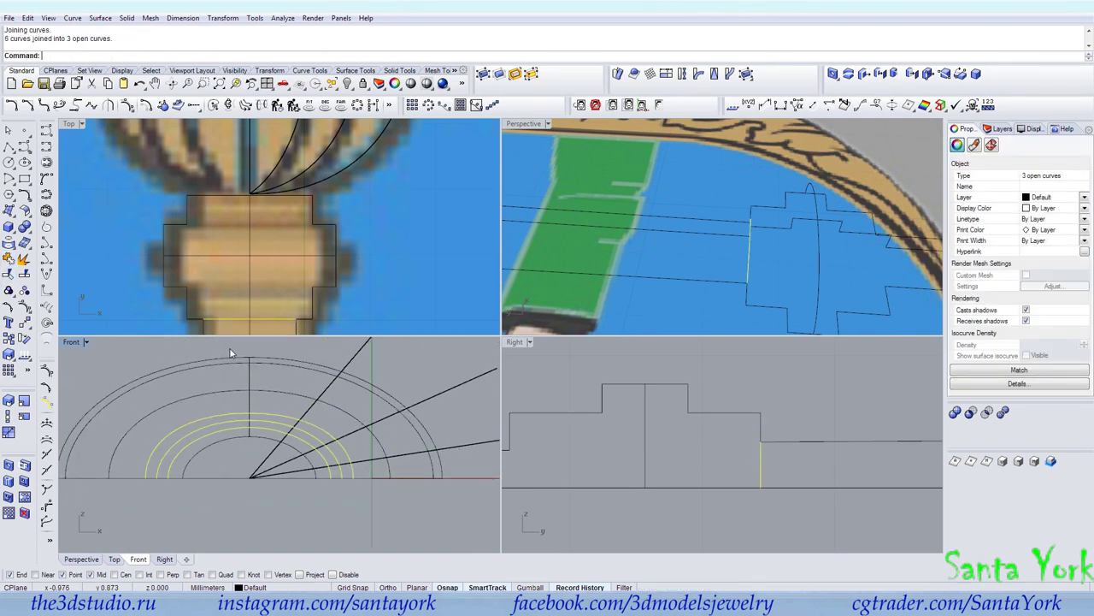
pyautogui.keyDown('shift'); pyautogui.moveTo(205, 455); pyautogui.dragTo(206, 455); pyautogui.keyUp('shift')
pyautogui.keyDown('shift'); pyautogui.click(249, 403); pyautogui.keyUp('shift')
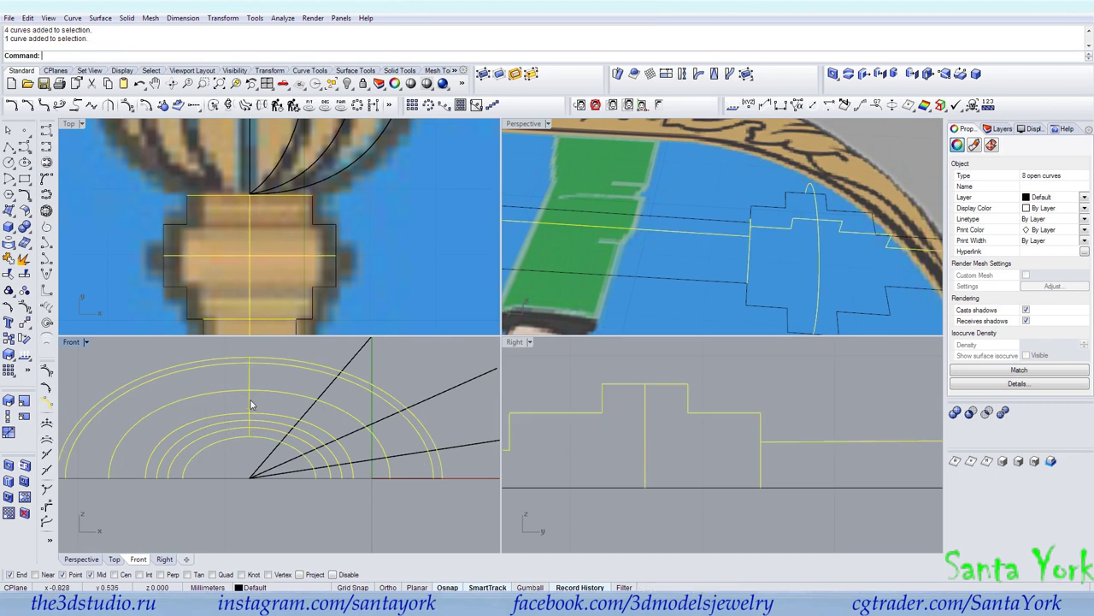
pyautogui.keyDown('shift'); pyautogui.click(325, 284); pyautogui.keyUp('shift')
pyautogui.keyDown('shift'); pyautogui.click(186, 284); pyautogui.keyUp('shift')
pyautogui.click(100, 18)
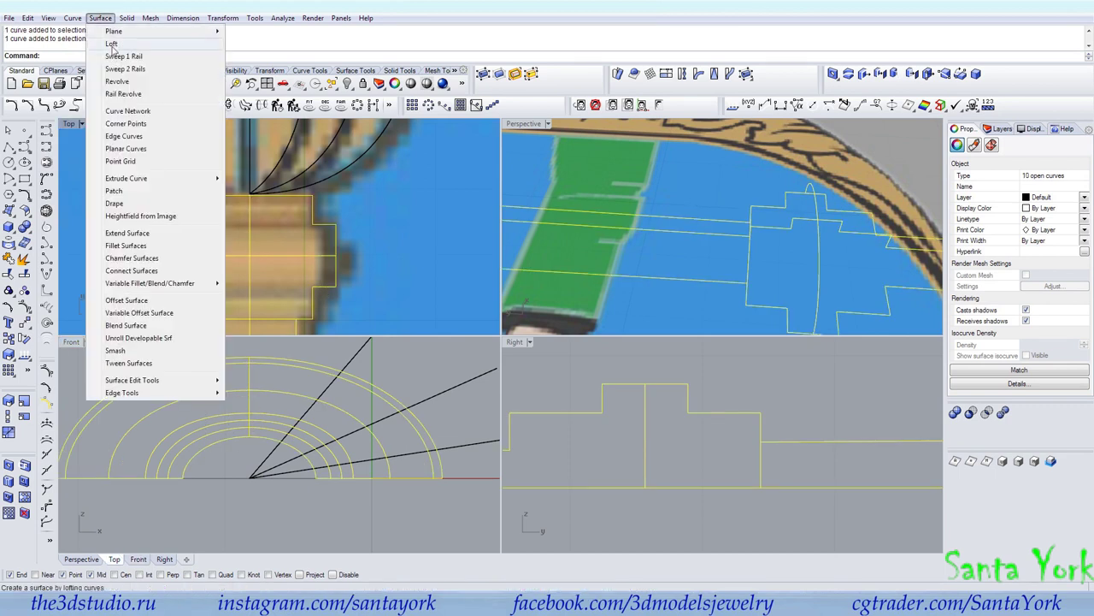
pyautogui.click(129, 111)
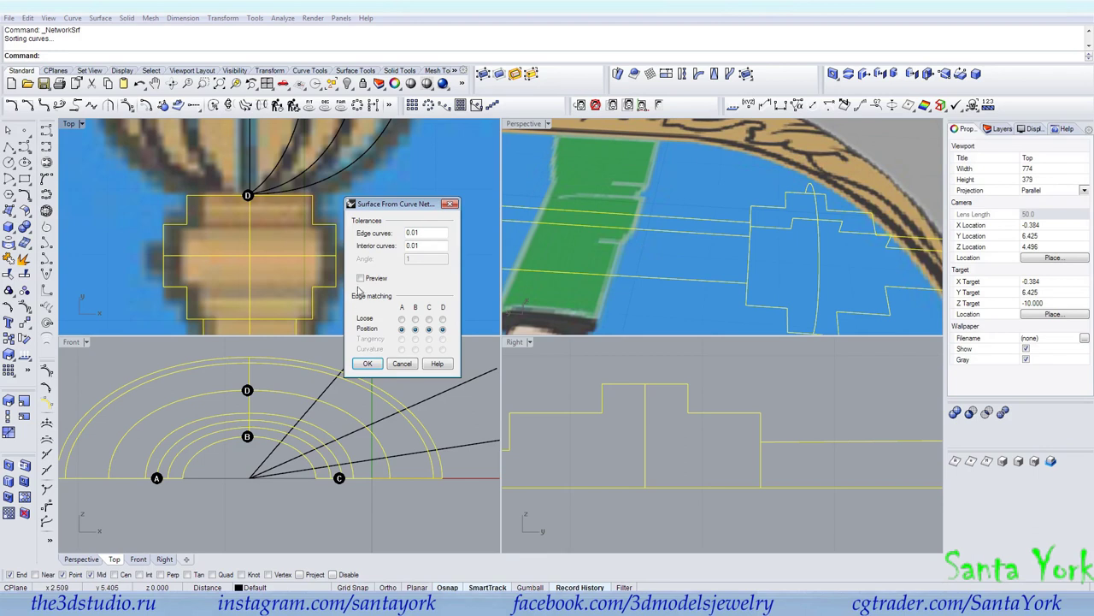
pyautogui.click(360, 277)
pyautogui.moveTo(684, 224); pyautogui.dragTo(627, 216, button='right')
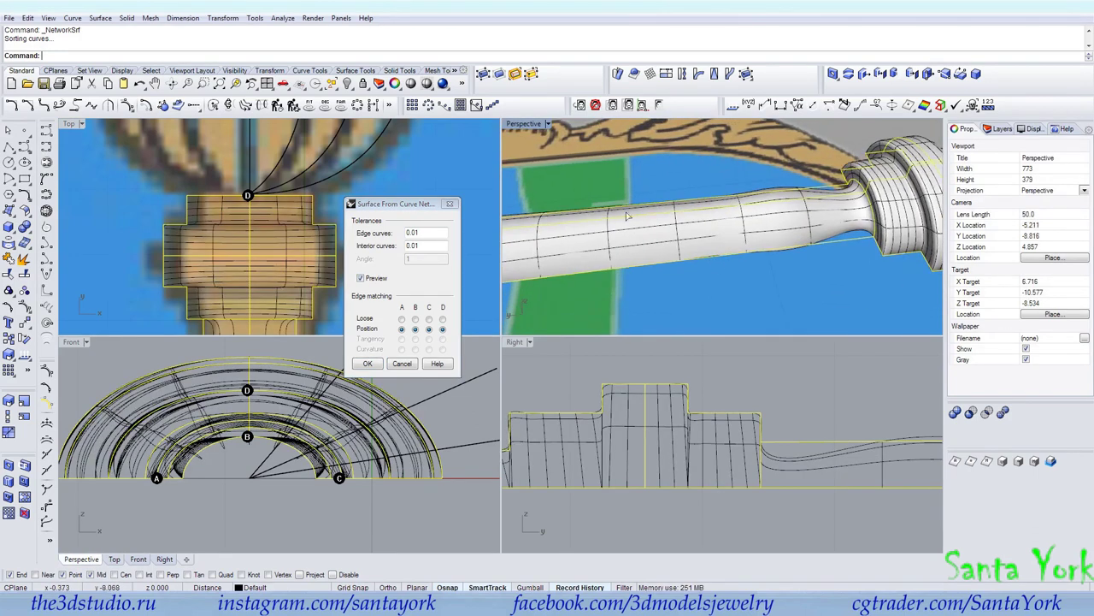
pyautogui.press('Return')
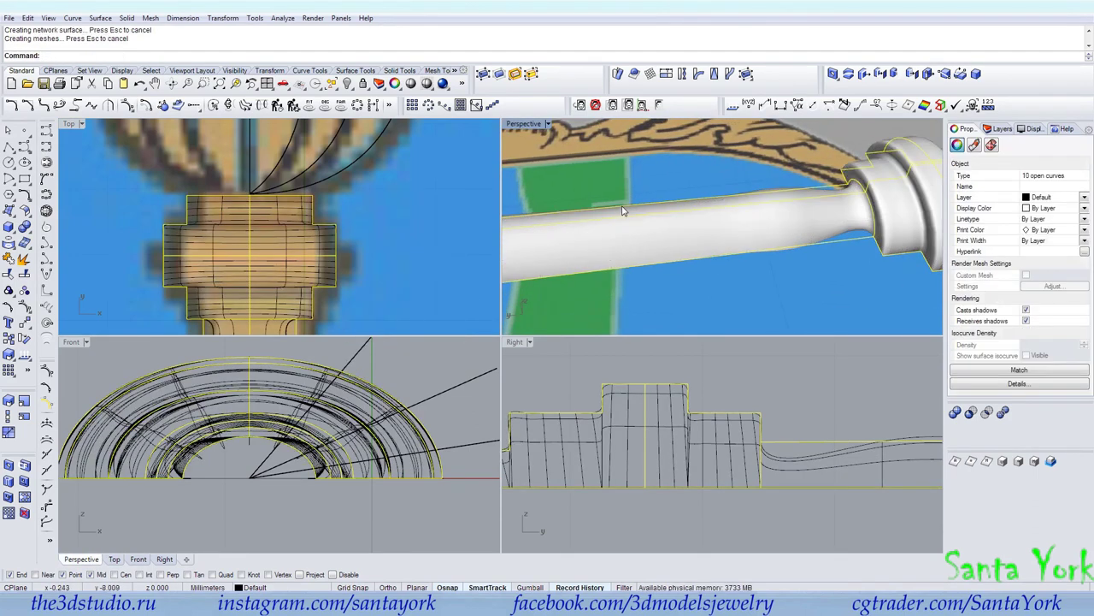
pyautogui.hotkey('ctrl', 'z')
# Step: Mirror the lower collar's arc across the horizontal base line and join both halves into a closed curve
pyautogui.moveTo(626, 169); pyautogui.dragTo(676, 236, button='right')
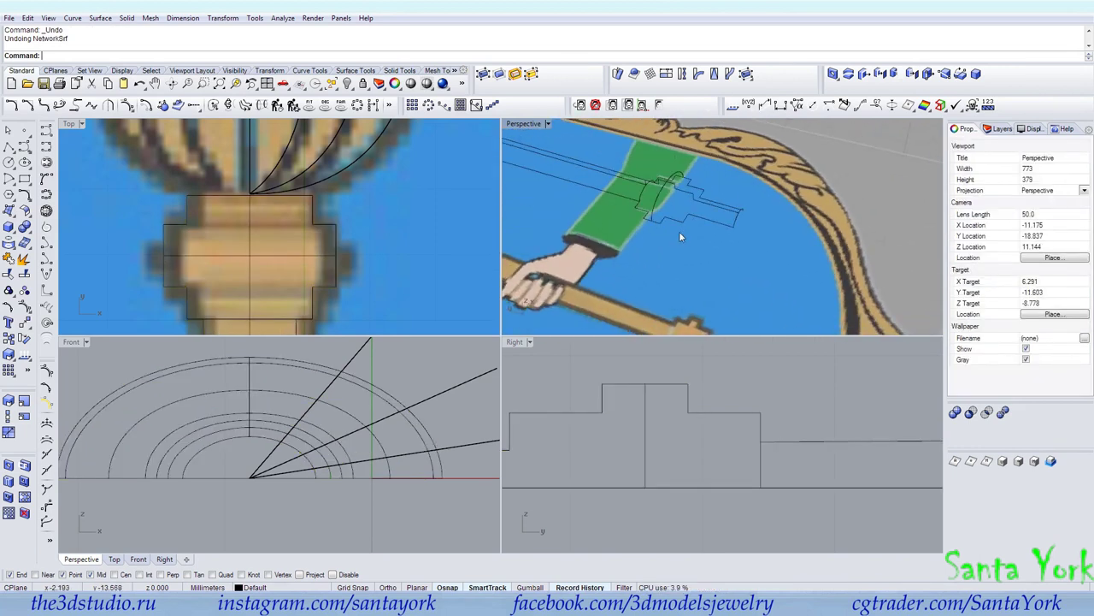
pyautogui.click(705, 199)
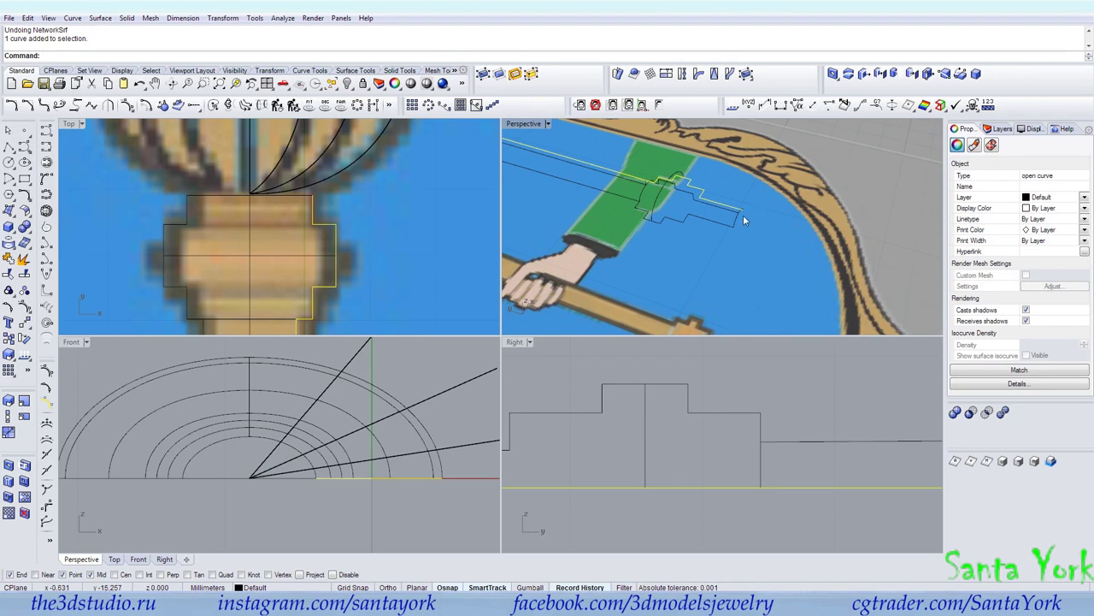
pyautogui.moveTo(743, 221); pyautogui.dragTo(739, 225, button='right')
pyautogui.click(623, 183)
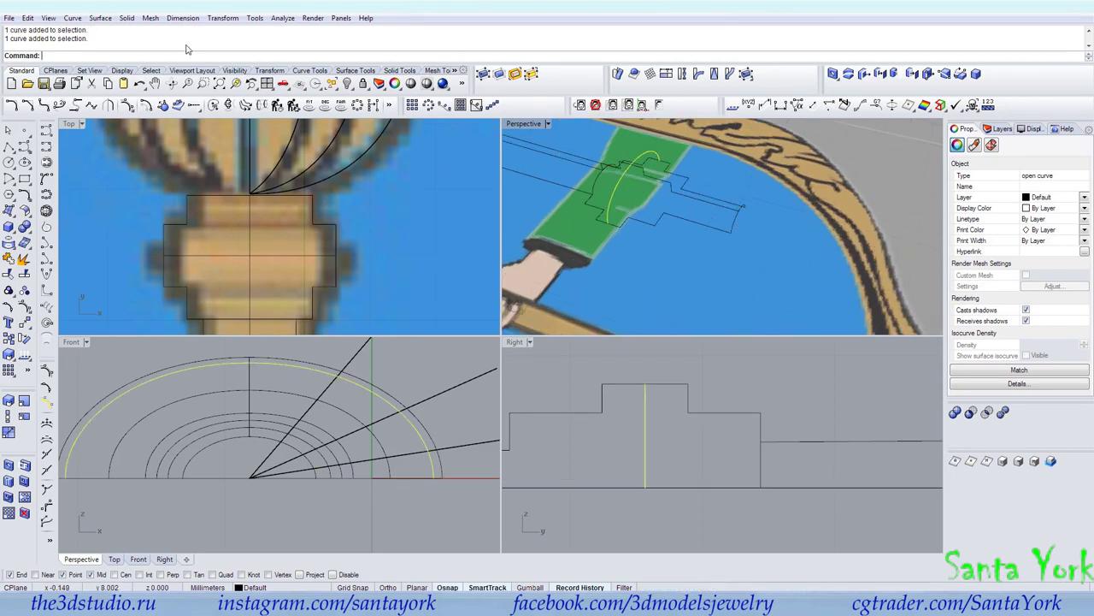
pyautogui.click(223, 18)
pyautogui.click(244, 109)
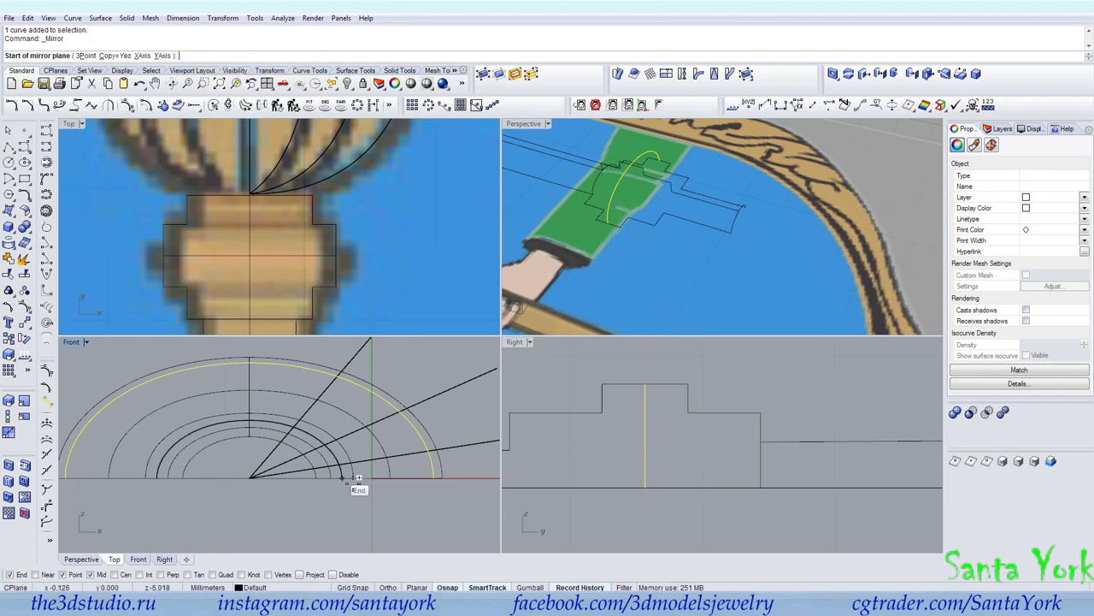
pyautogui.click(433, 476)
pyautogui.click(332, 508)
pyautogui.keyDown('shift'); pyautogui.click(426, 510); pyautogui.keyUp('shift')
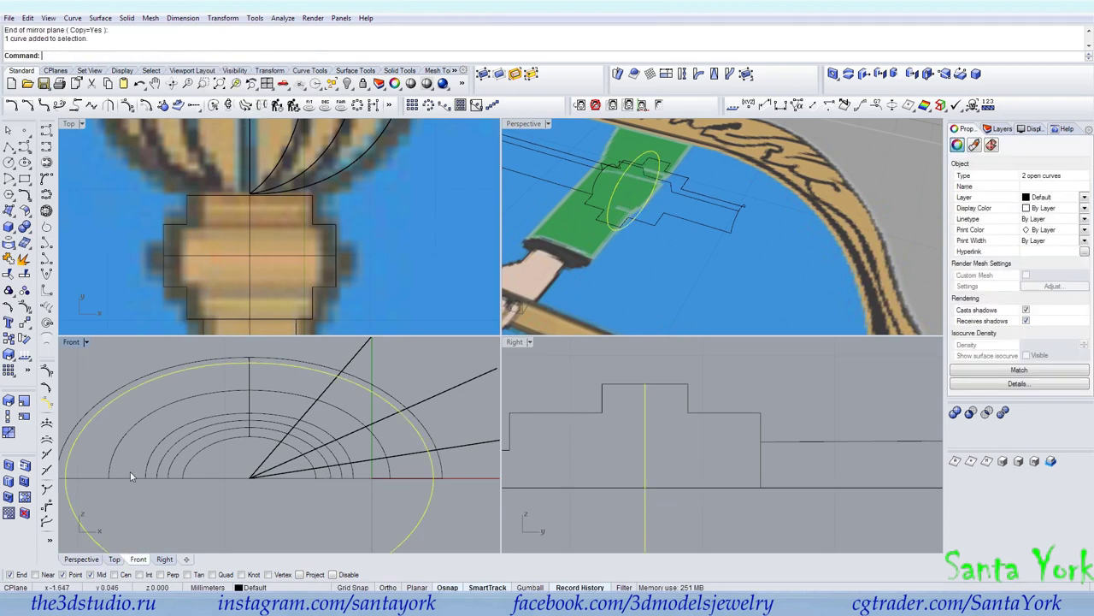
pyautogui.click(9, 274)
# Step: Try a Rail Revolve of the shaft's side profile along the closed collar curve about the shaft's centre axis, and undo it
pyautogui.click(689, 195)
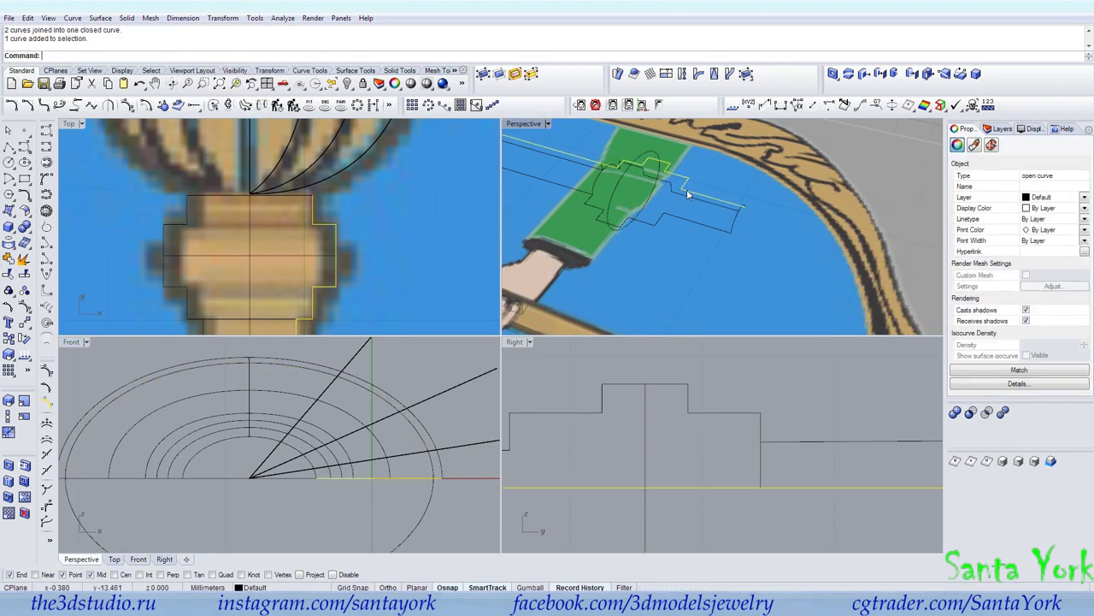
pyautogui.click(101, 18)
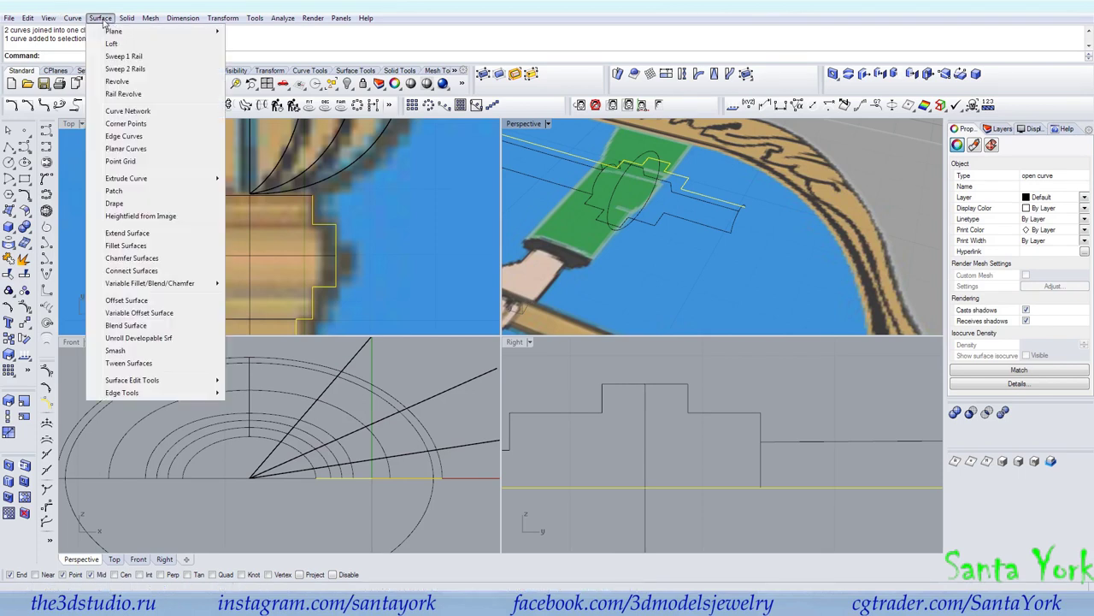
pyautogui.click(145, 94)
pyautogui.click(654, 195)
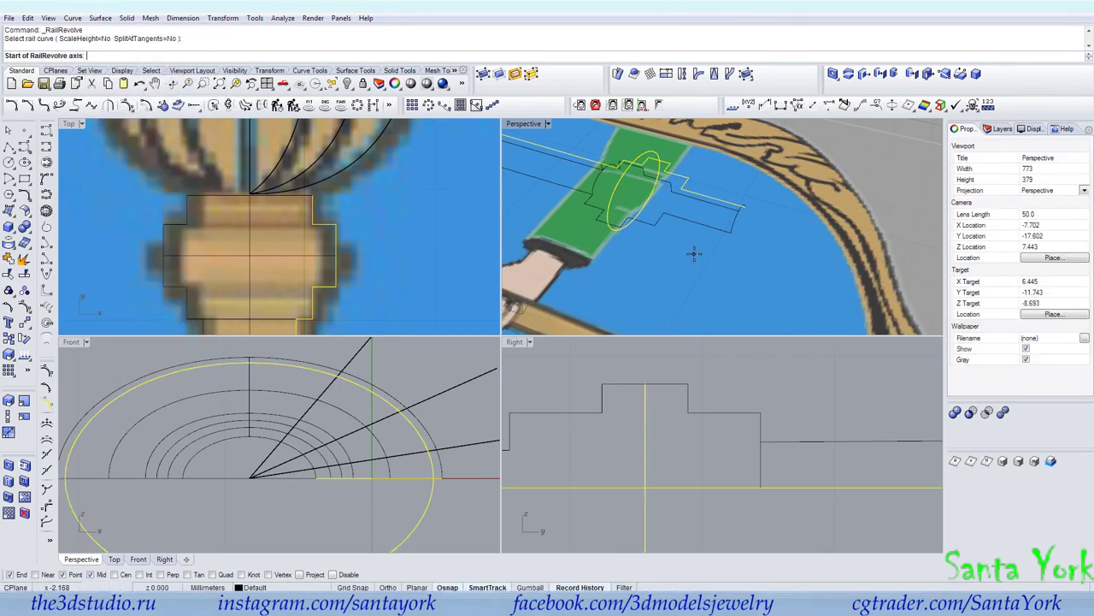
pyautogui.moveTo(715, 254); pyautogui.dragTo(829, 282, button='right')
pyautogui.keyDown('shift'); pyautogui.moveTo(643, 263); pyautogui.dragTo(744, 264, button='right'); pyautogui.keyUp('shift')
pyautogui.scroll(3, 727, 258)
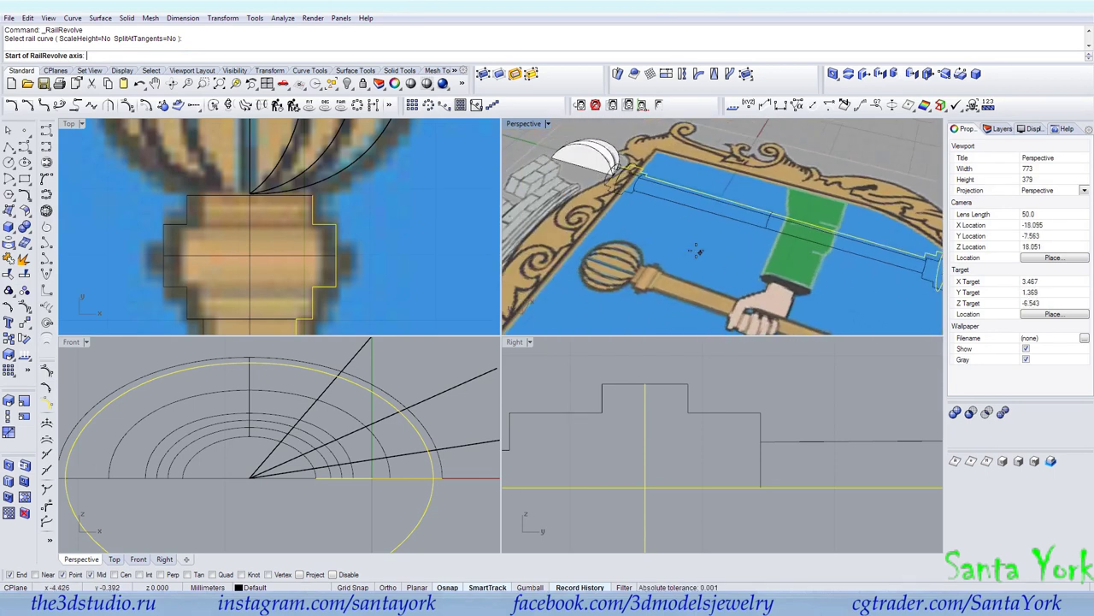
pyautogui.scroll(8, 614, 175)
pyautogui.click(614, 174)
pyautogui.scroll(-3, 614, 174)
pyautogui.scroll(-2, 614, 175)
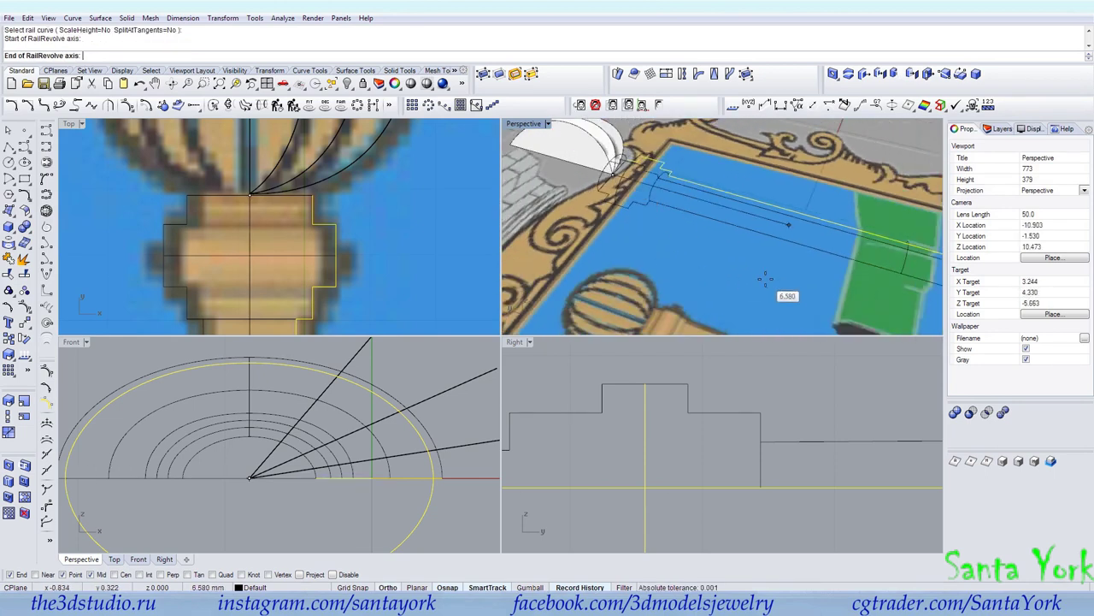
pyautogui.keyDown('shift'); pyautogui.click(765, 279); pyautogui.keyUp('shift')
pyautogui.moveTo(716, 258); pyautogui.dragTo(604, 182, button='right')
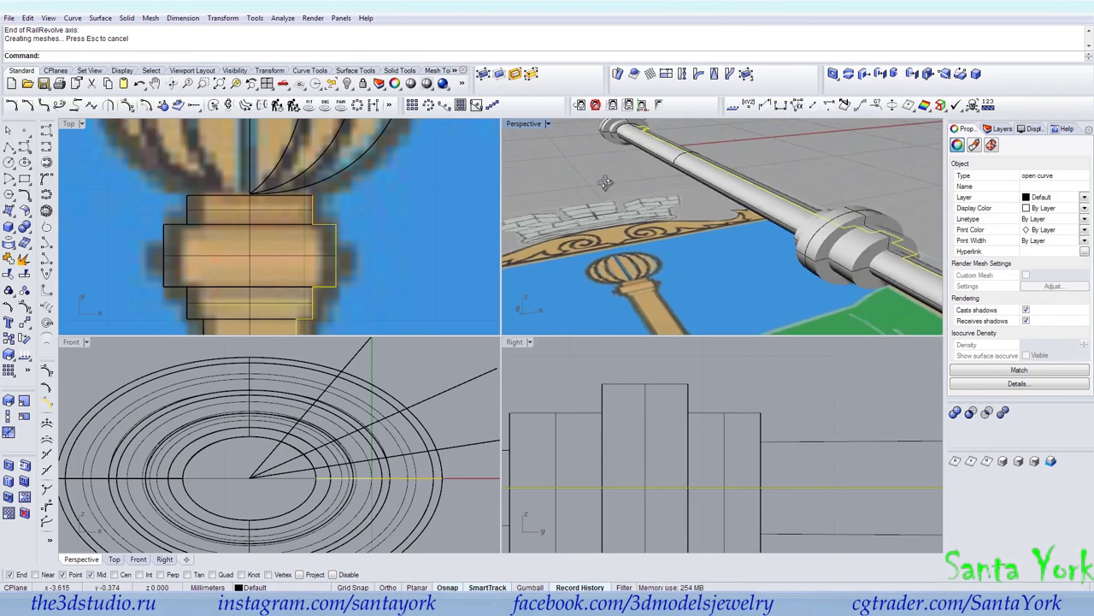
pyautogui.hotkey('ctrl', 'z')
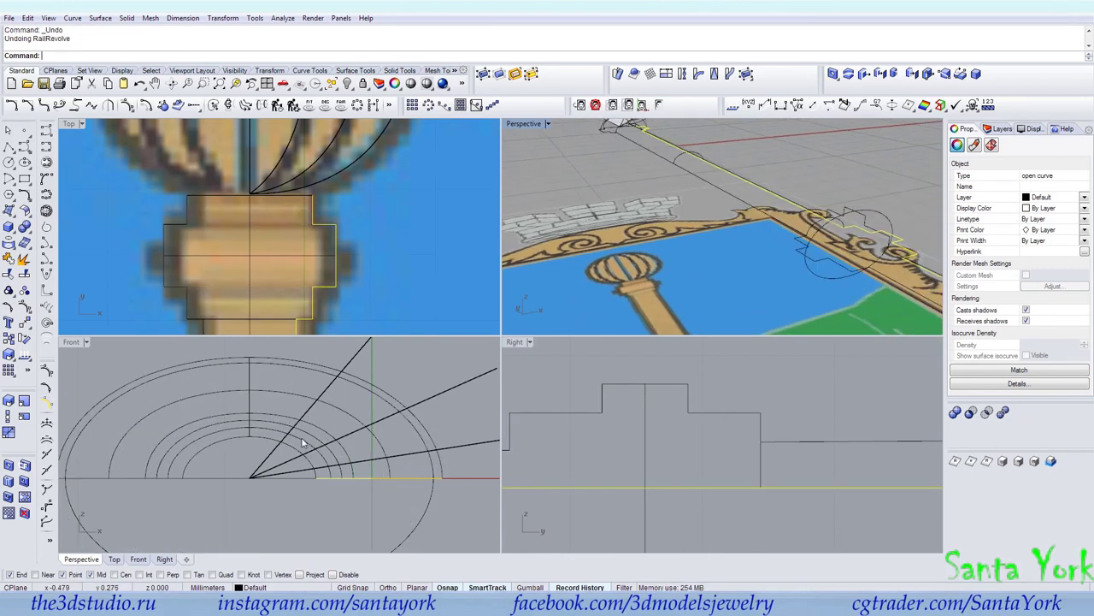
# Step: Delete the six leftover cross-section arcs and the two extra shaft profiles, keeping one side profile and the closed collar curve
pyautogui.moveTo(278, 349); pyautogui.dragTo(264, 442)
pyautogui.keyDown('ctrl'); pyautogui.click(97, 544); pyautogui.keyUp('ctrl')
pyautogui.press('Delete')
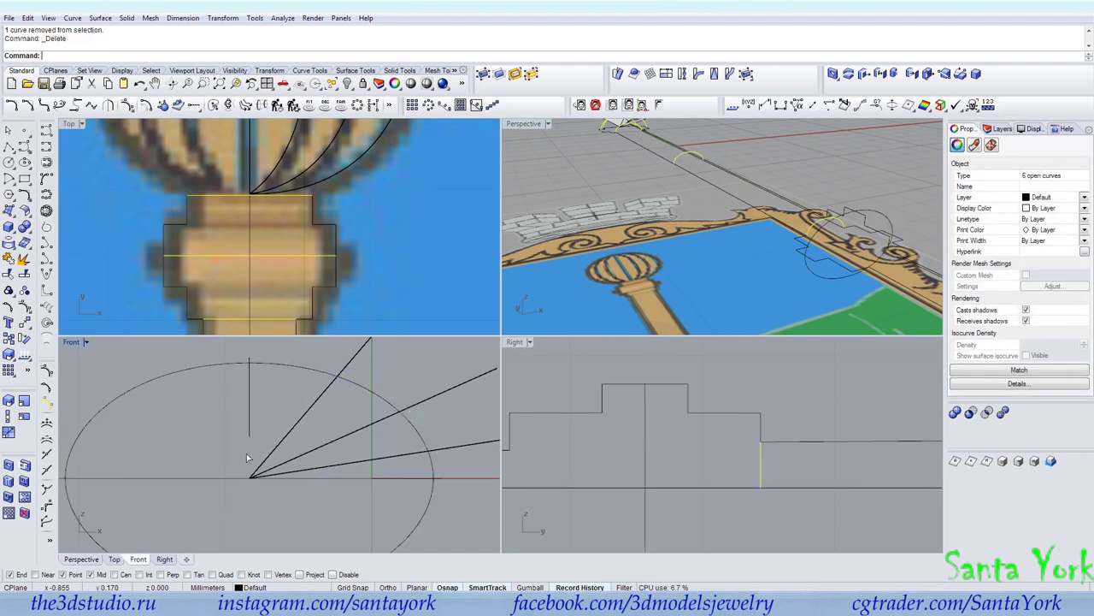
pyautogui.moveTo(214, 412); pyautogui.dragTo(216, 411)
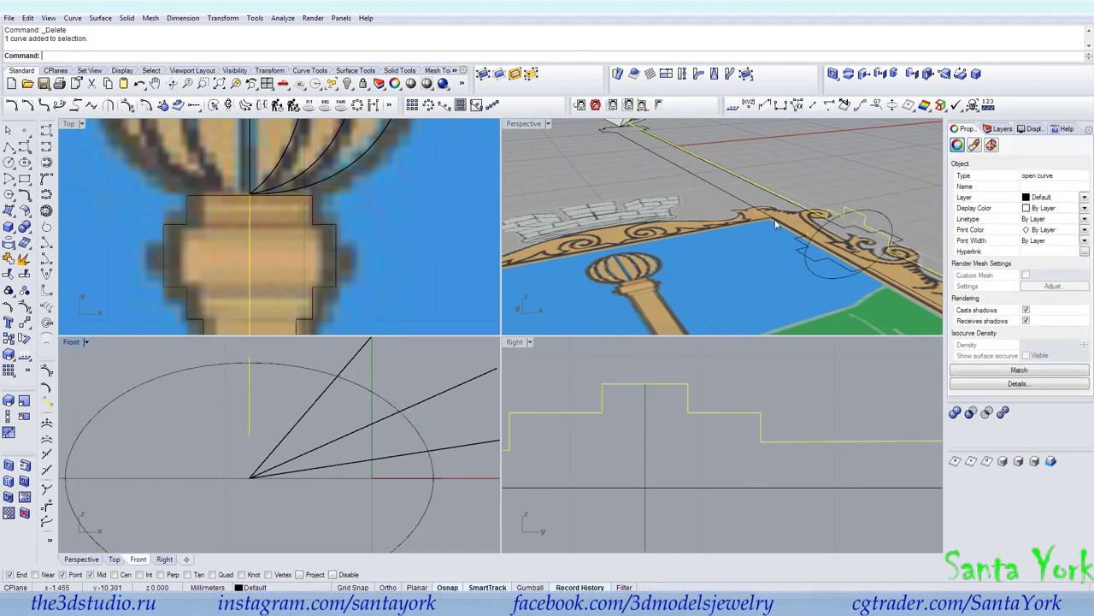
pyautogui.moveTo(760, 231); pyautogui.dragTo(764, 256, button='right')
# Step: Try another Rail Revolve of the remaining profile along the collar curve, with its axis set freely in the perspective view, and undo it
pyautogui.click(764, 261)
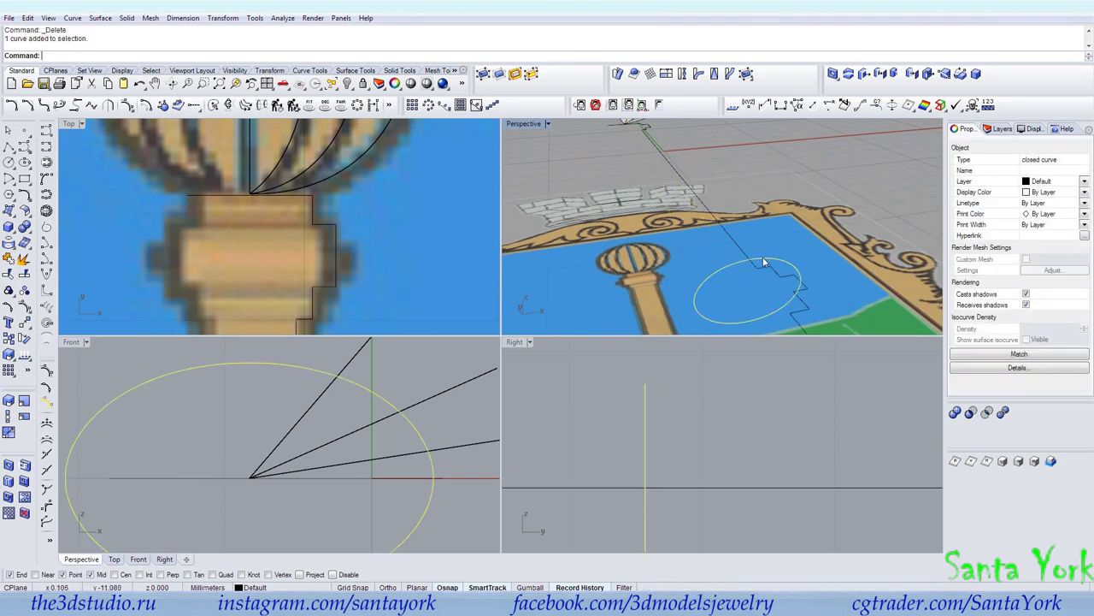
pyautogui.click(682, 177)
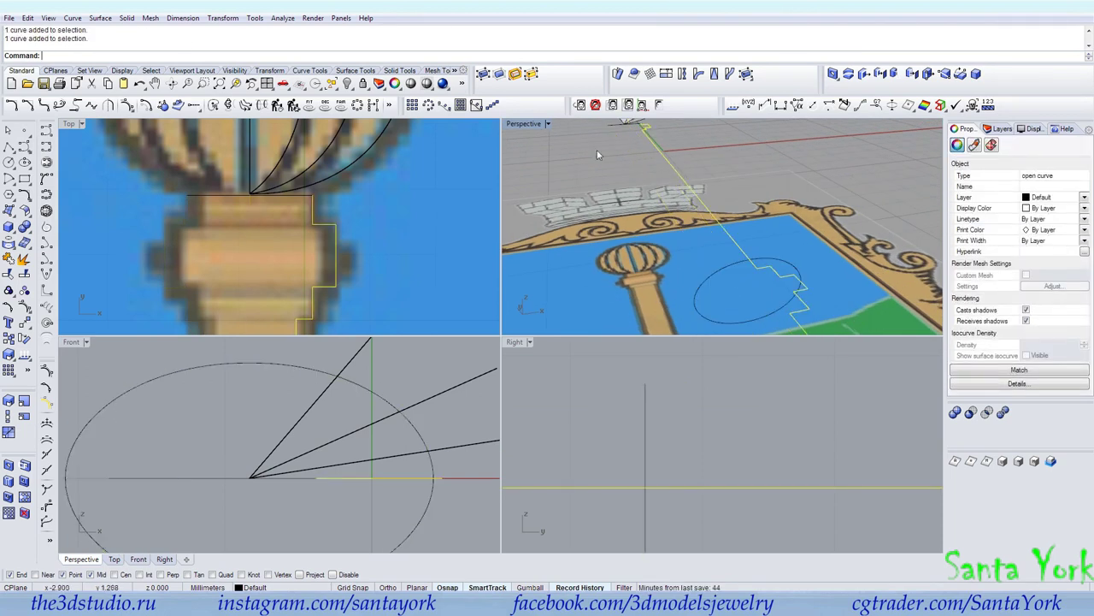
pyautogui.click(101, 19)
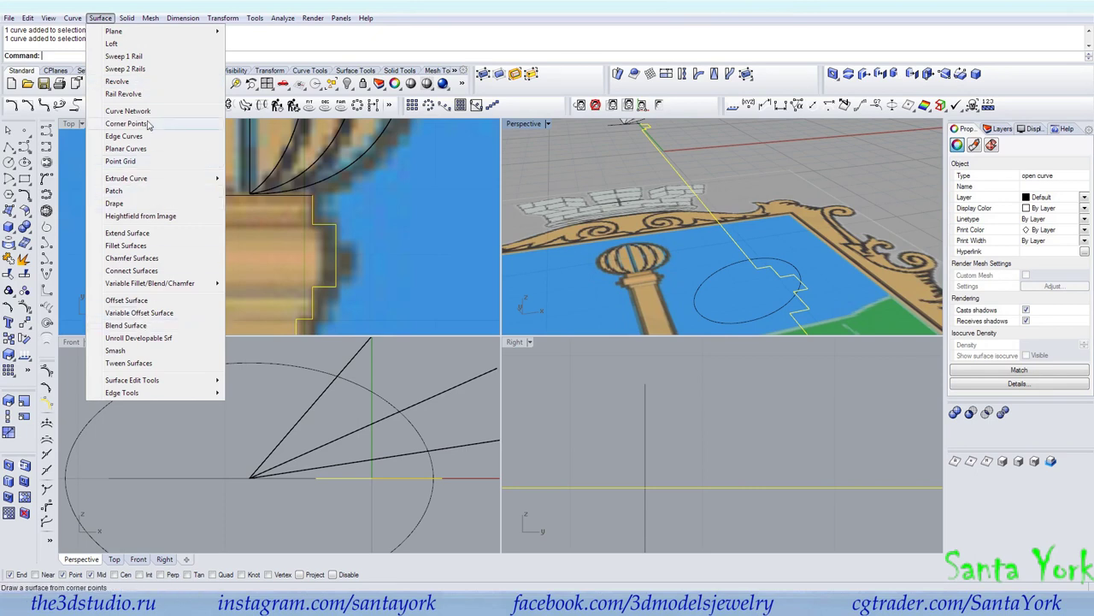
pyautogui.click(124, 94)
pyautogui.click(768, 270)
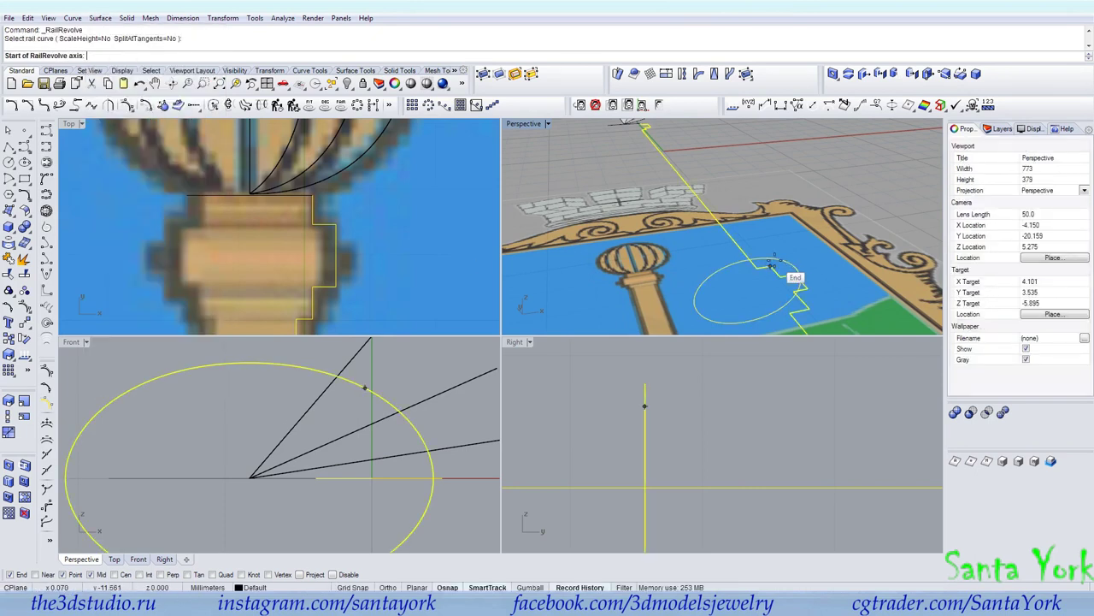
pyautogui.keyDown('shift'); pyautogui.moveTo(769, 272); pyautogui.dragTo(769, 294, button='right'); pyautogui.keyUp('shift')
pyautogui.click(628, 153)
pyautogui.click(645, 192)
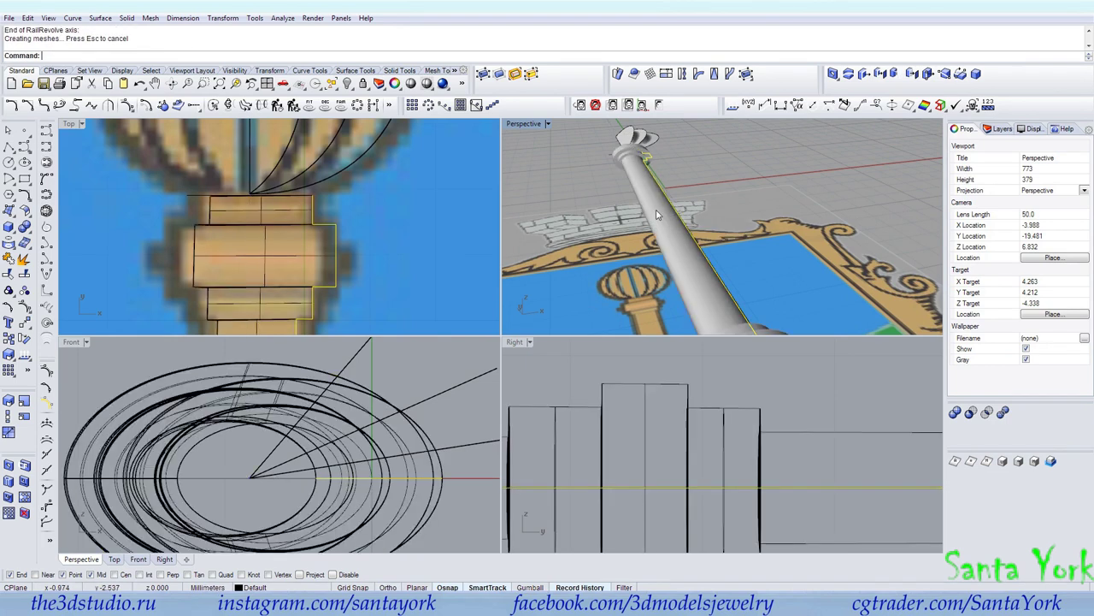
pyautogui.hotkey('ctrl', 'z')
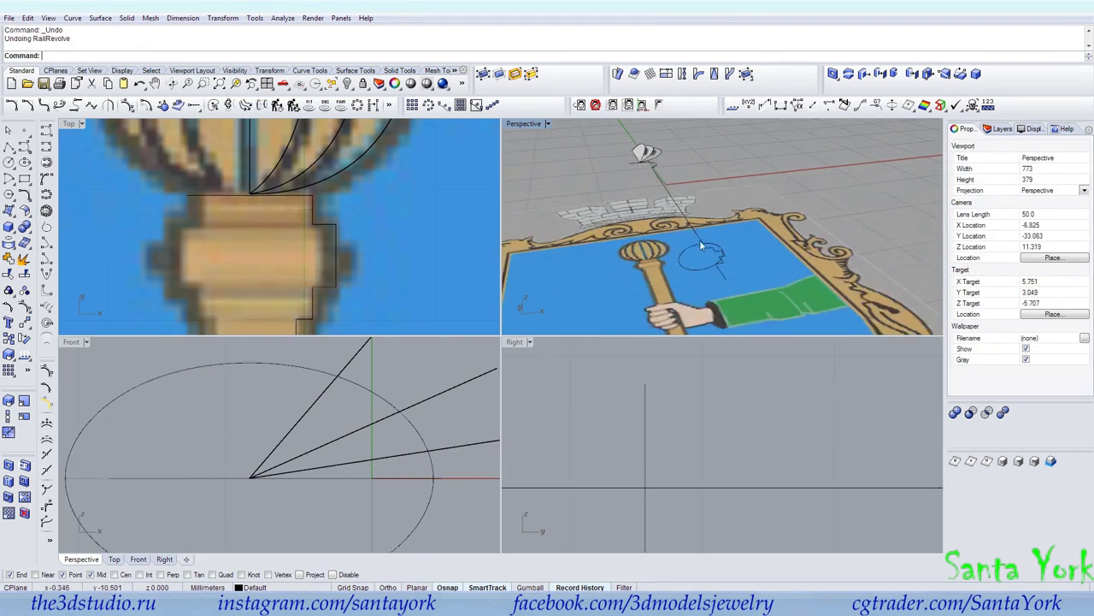
# Step: Rail Revolve the side profile along the closed collar curve, with a vertical axis through the shaft's centre in the top view
pyautogui.click(702, 248)
pyautogui.click(708, 246)
pyautogui.press('Return')
pyautogui.click(713, 245)
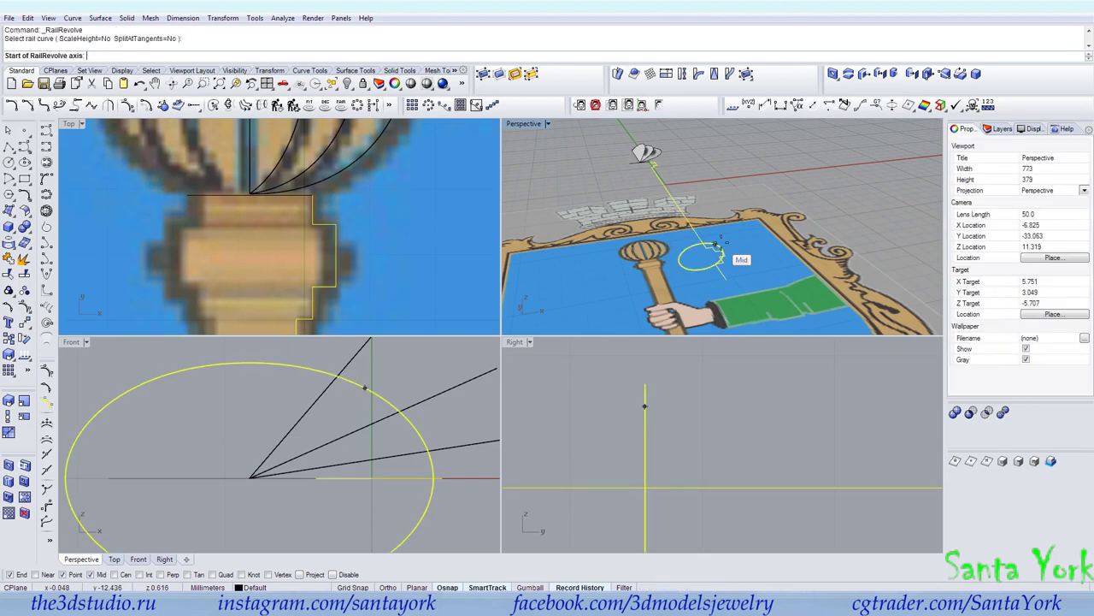
pyautogui.scroll(5, 641, 164)
pyautogui.click(637, 157)
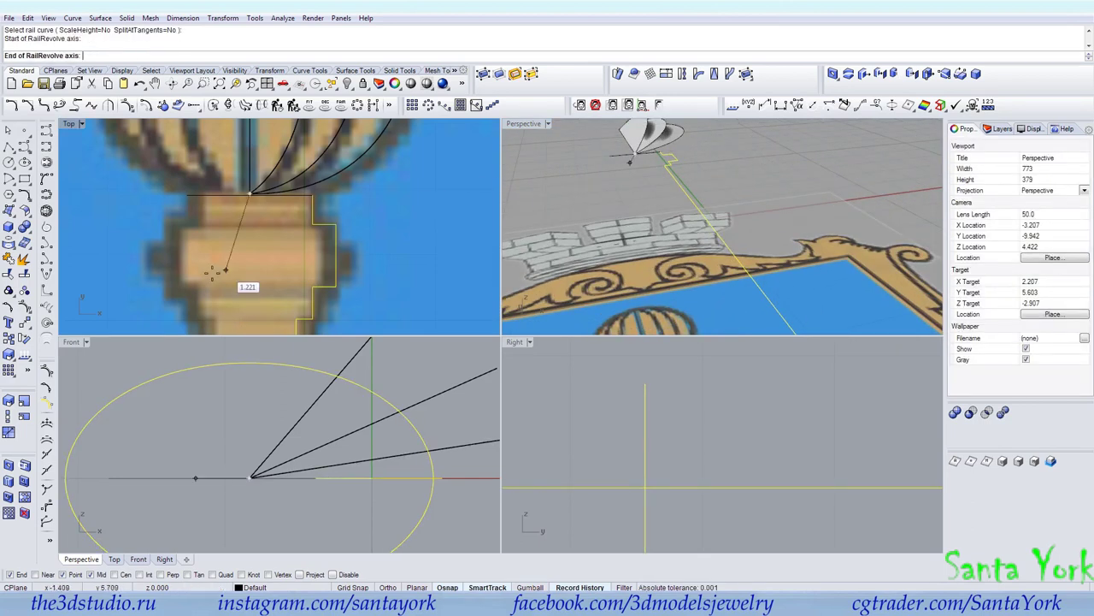
pyautogui.click(243, 313)
pyautogui.scroll(-4, 297, 436)
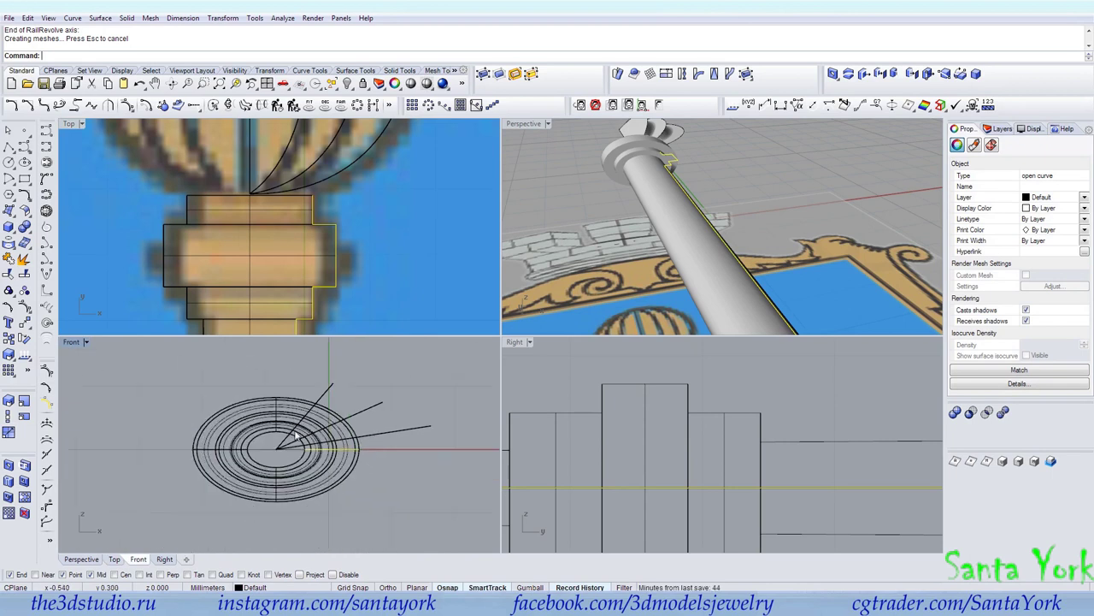
# Step: Draw a straight horizontal cutting line along the base line in the front view, extending past both sides of the collar
pyautogui.click(8, 179)
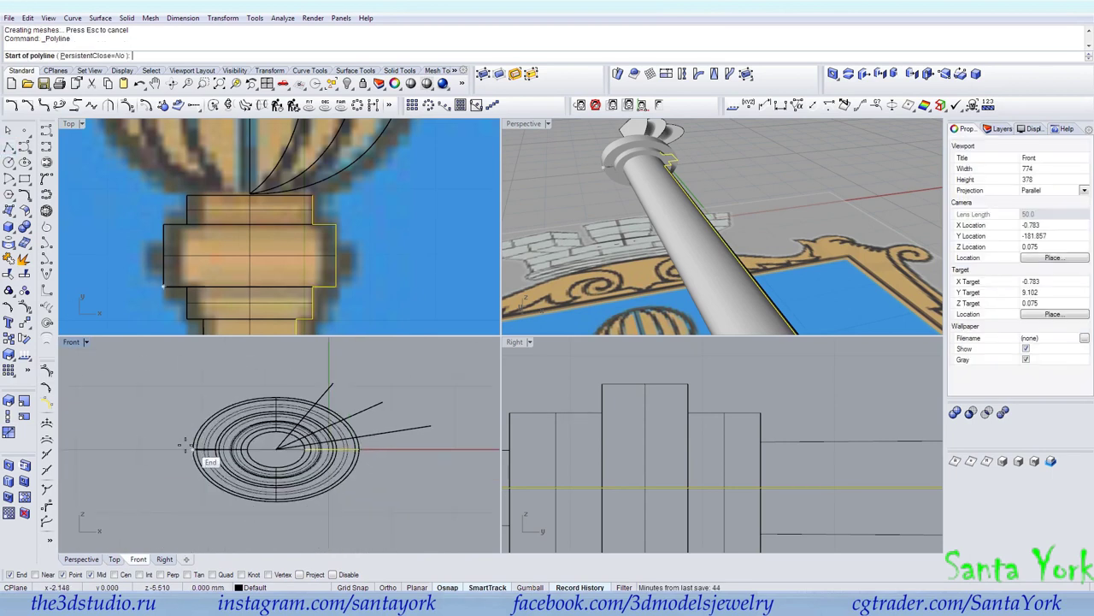
pyautogui.click(143, 449)
pyautogui.click(432, 448)
pyautogui.press('Return')
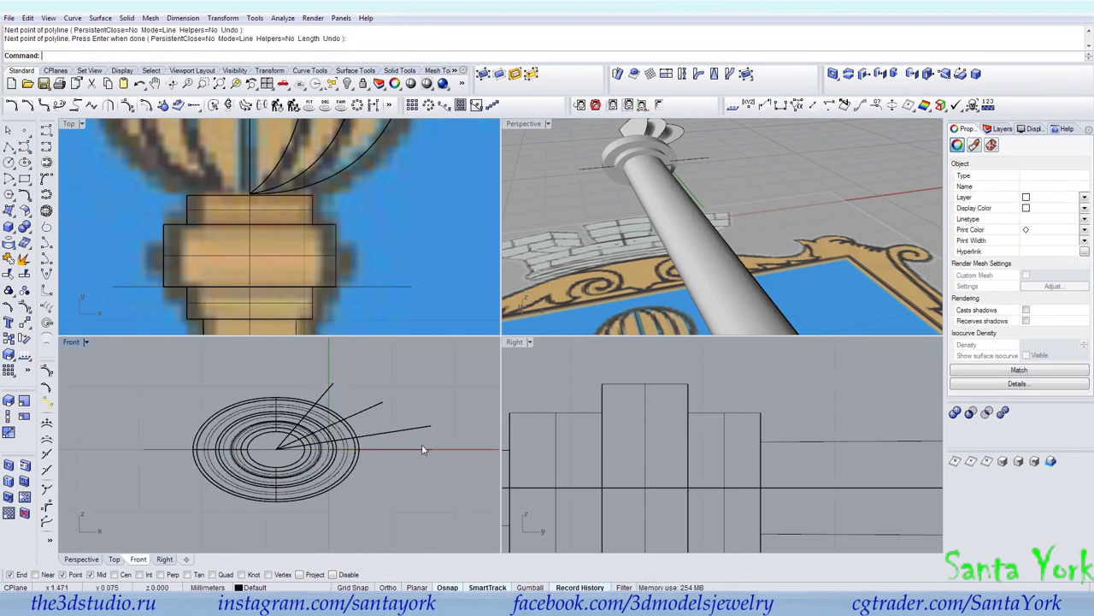
# Step: Try to trim away the shaft surface below the horizontal cutting line, and undo the trim
pyautogui.click(7, 306)
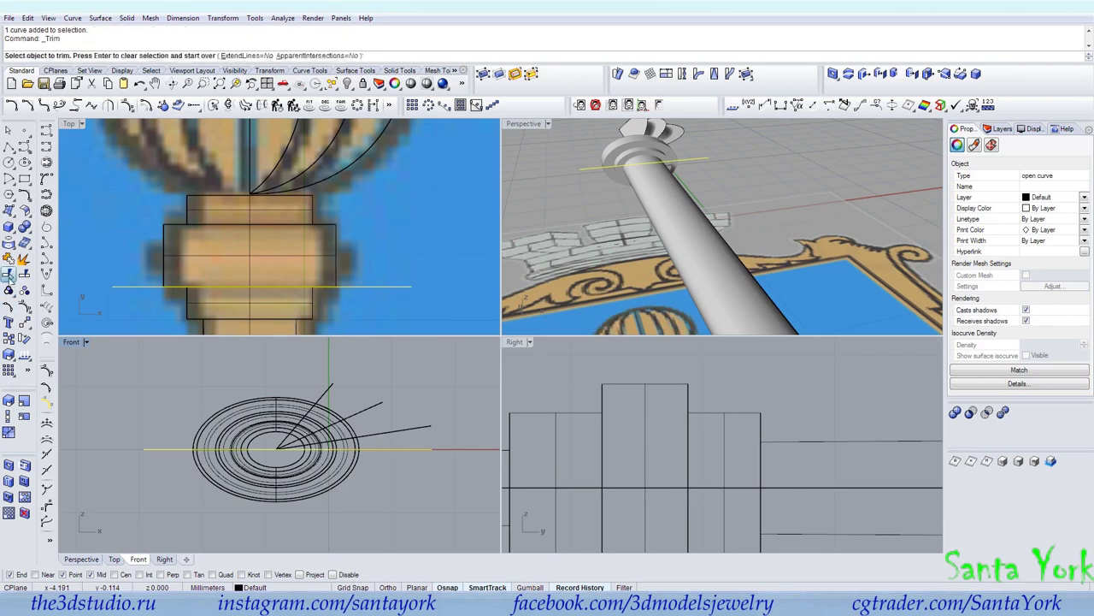
pyautogui.click(274, 482)
pyautogui.press('Return')
pyautogui.hotkey('ctrl', 'z')
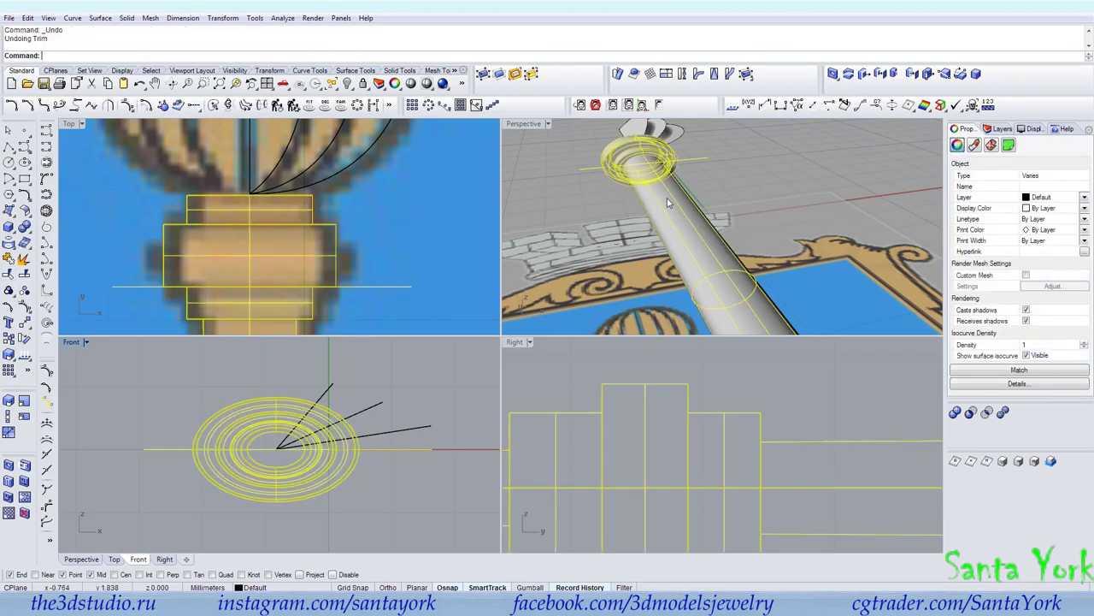
# Step: Cap the planar openings of the revolved shaft polysurface
pyautogui.click(24, 228)
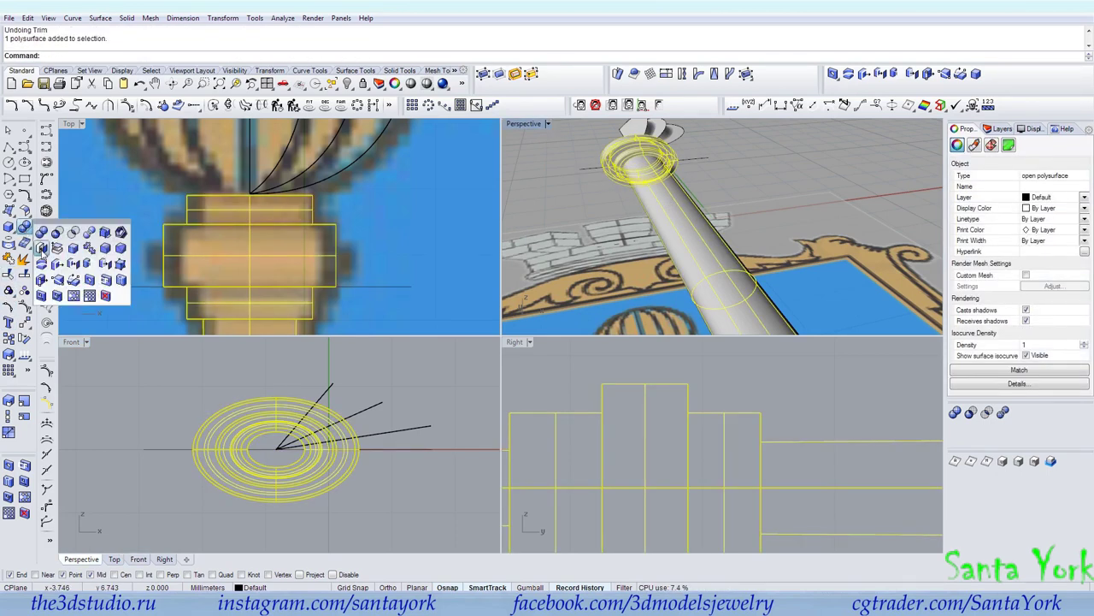
pyautogui.click(41, 248)
pyautogui.click(9, 260)
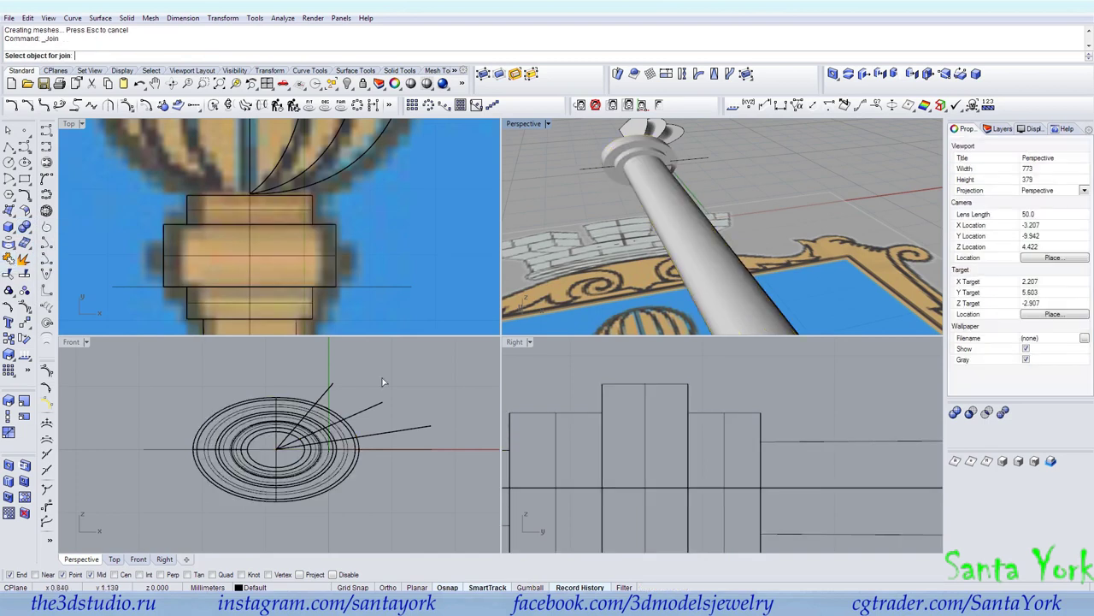
pyautogui.press('Escape')
# Step: Split the shaft with the horizontal cutting line and delete its lower half
pyautogui.click(677, 189)
pyautogui.click(665, 200)
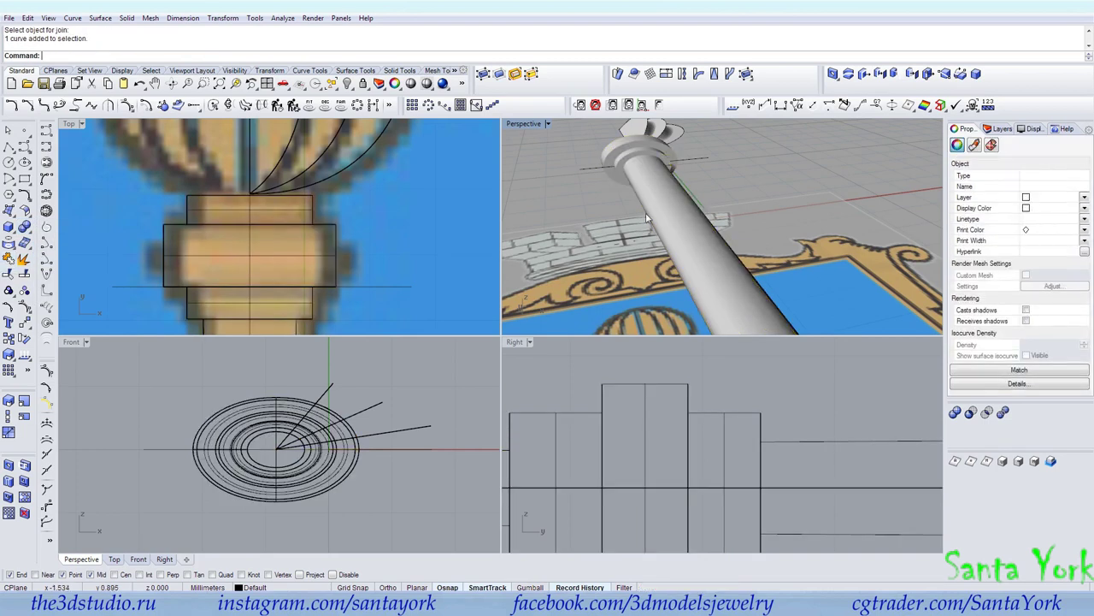
pyautogui.click(26, 274)
pyautogui.click(160, 449)
pyautogui.rightClick(160, 449)
pyautogui.keyDown('ctrl'); pyautogui.click(226, 428); pyautogui.keyUp('ctrl')
pyautogui.press('Delete')
# Step: Select all surfaces and curves of the mace and show the hidden coat-of-arms objects
pyautogui.moveTo(588, 167); pyautogui.dragTo(594, 125, button='right')
pyautogui.scroll(2, 672, 130)
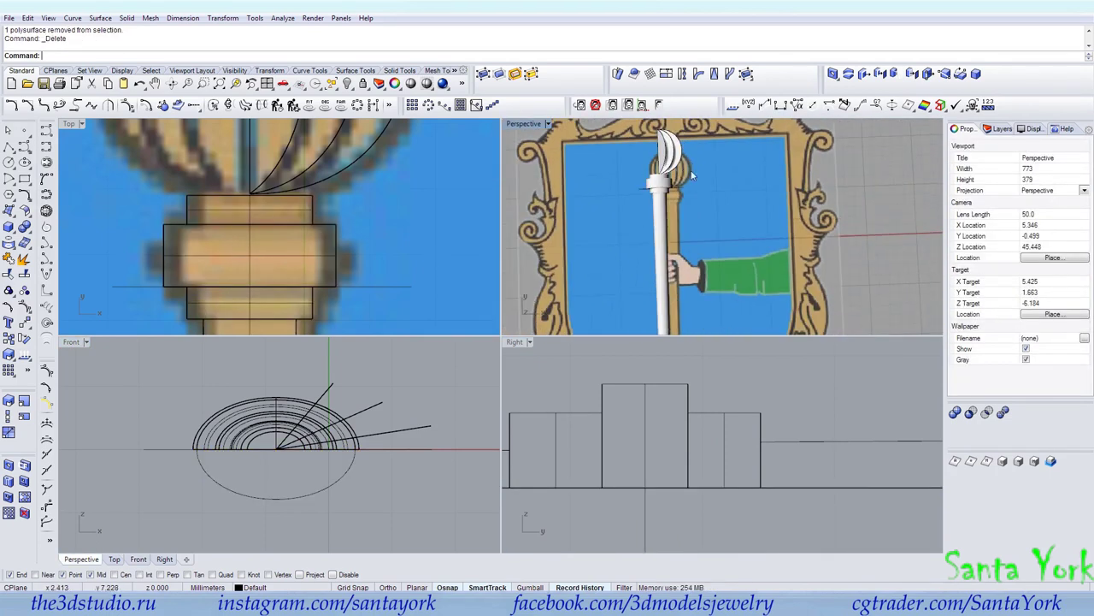
pyautogui.scroll(3, 665, 151)
pyautogui.click(665, 151)
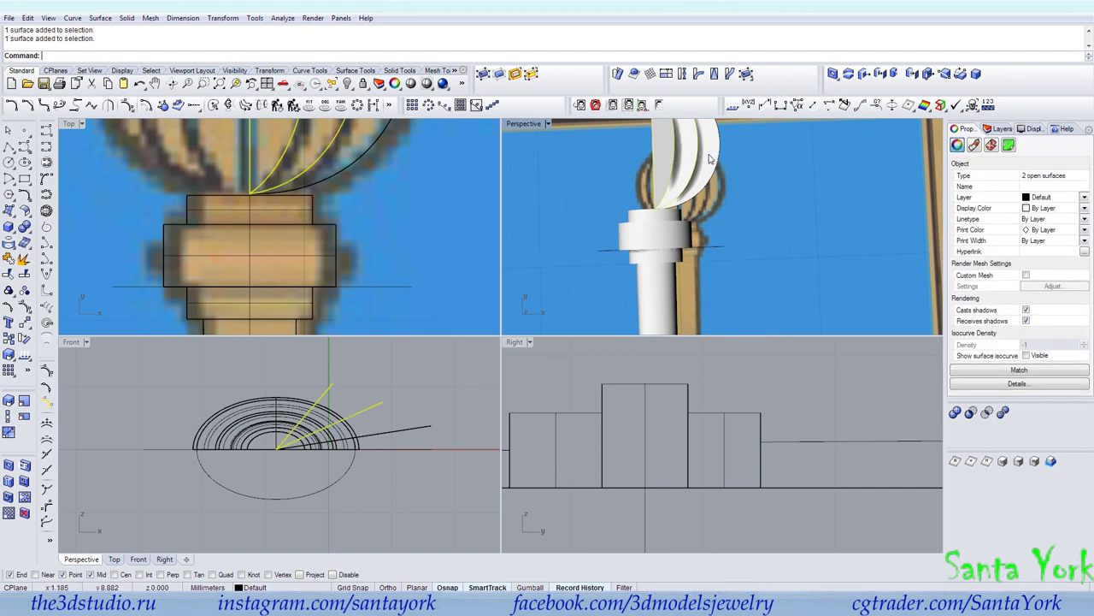
pyautogui.keyDown('shift'); pyautogui.click(661, 245); pyautogui.keyUp('shift')
pyautogui.scroll(-10, 333, 244)
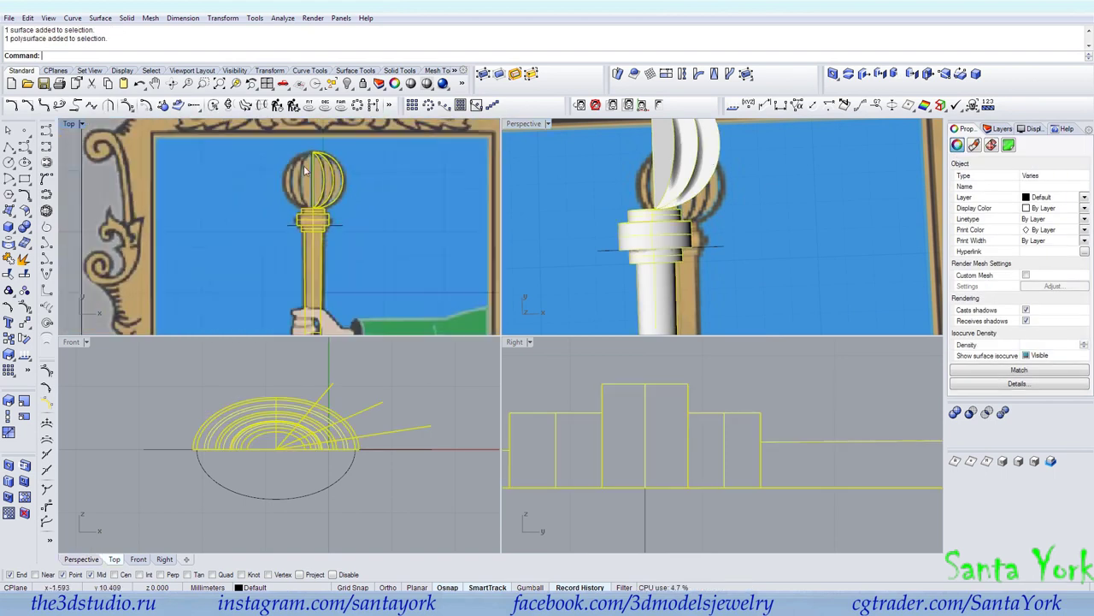
pyautogui.moveTo(261, 310); pyautogui.dragTo(348, 137)
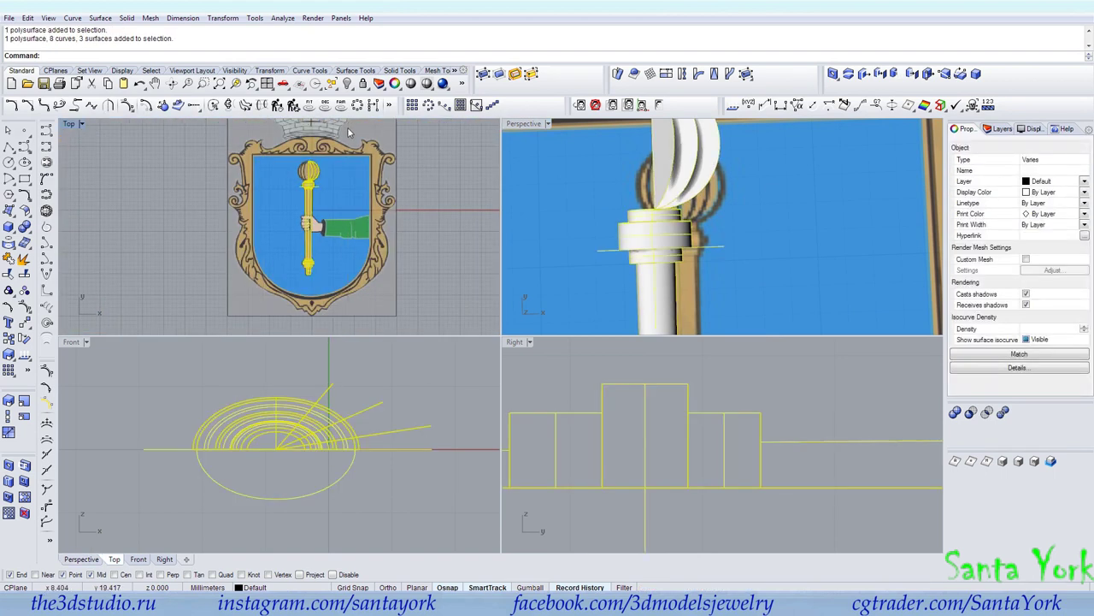
pyautogui.rightClick(347, 85)
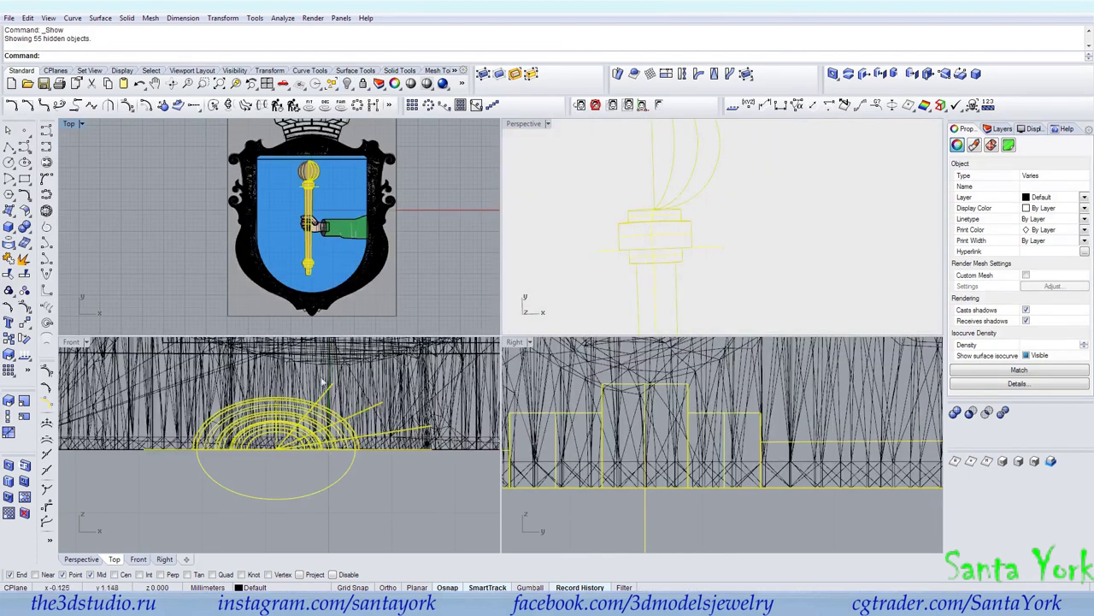
# Step: Add the arm and shield background to the mace selection and hide all other parts of the coat of arms
pyautogui.scroll(-3, 313, 479)
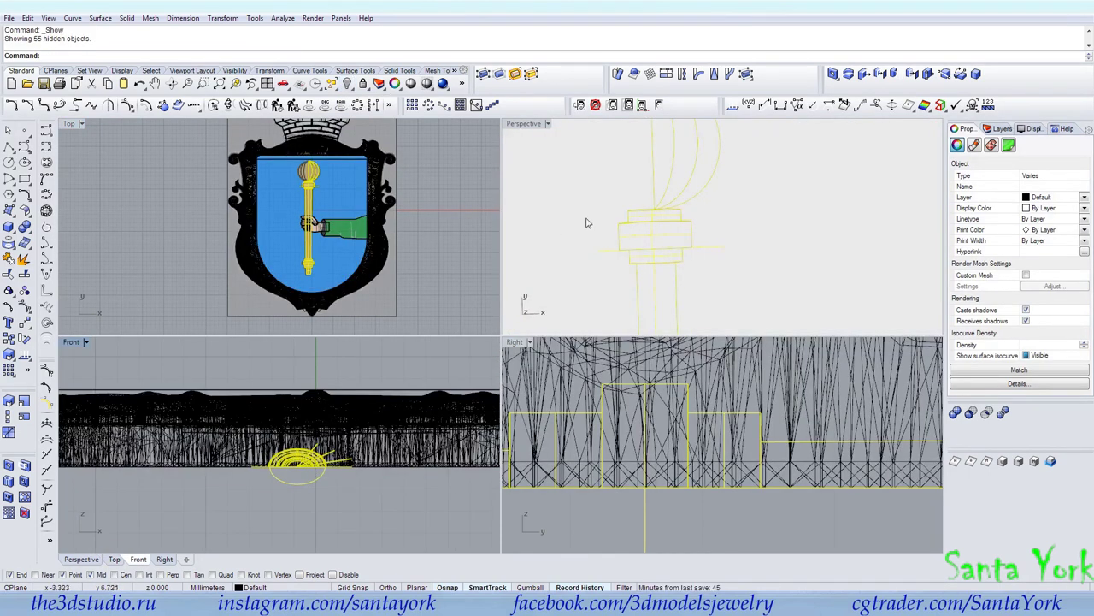
pyautogui.scroll(-12, 662, 259)
pyautogui.moveTo(696, 225); pyautogui.dragTo(710, 182, button='right')
pyautogui.scroll(6, 684, 237)
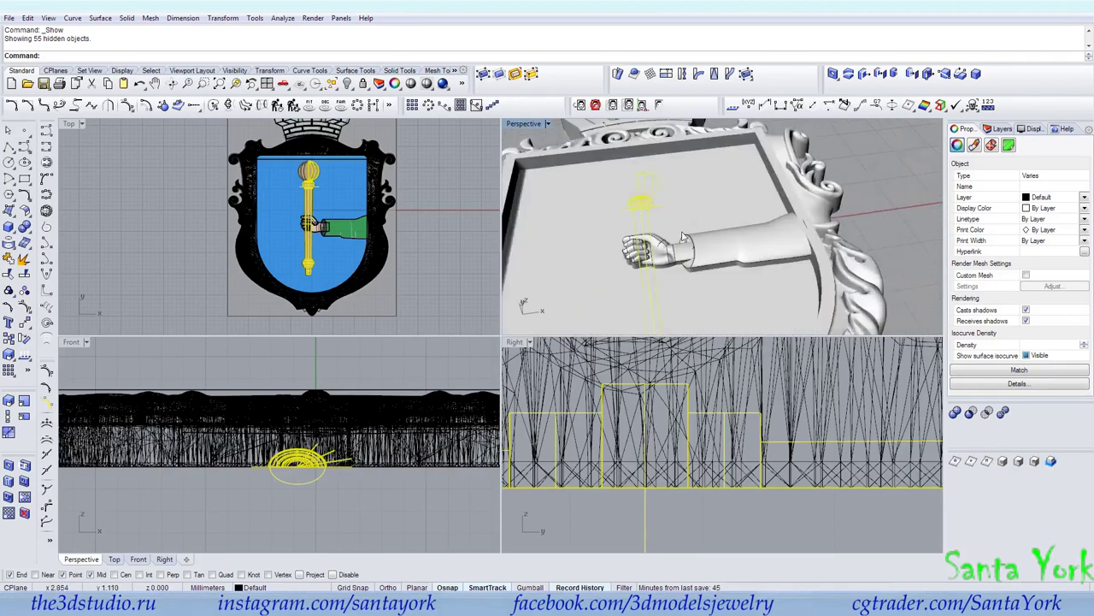
pyautogui.scroll(3, 684, 238)
pyautogui.click(660, 271)
pyautogui.keyDown('shift'); pyautogui.click(687, 197); pyautogui.keyUp('shift')
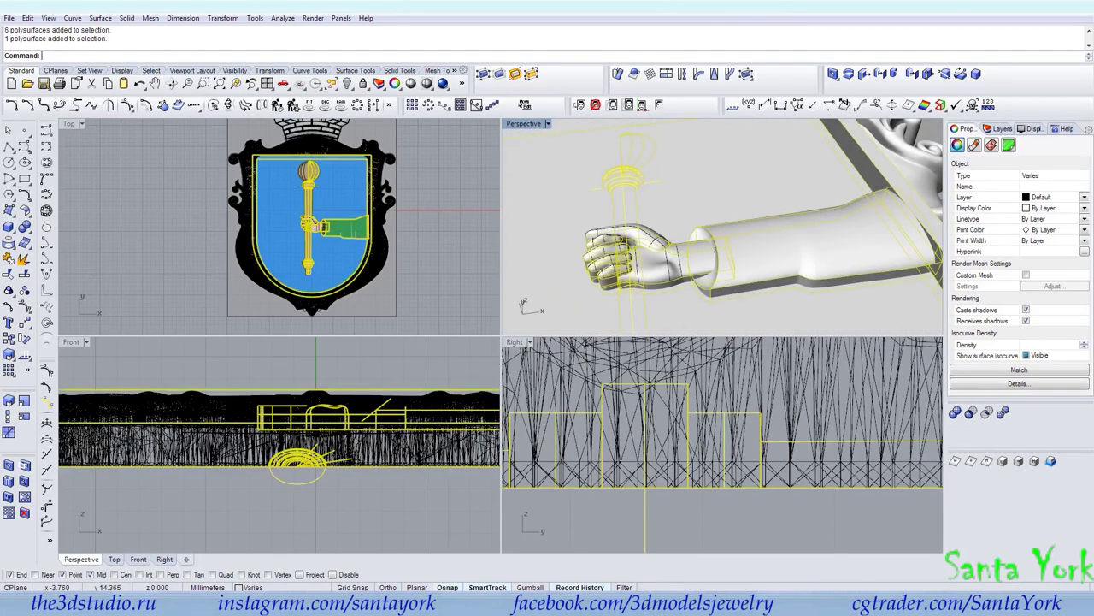
pyautogui.click(348, 84)
pyautogui.hotkey('ctrl', 'a')
pyautogui.rightClick(348, 84)
pyautogui.click(348, 84)
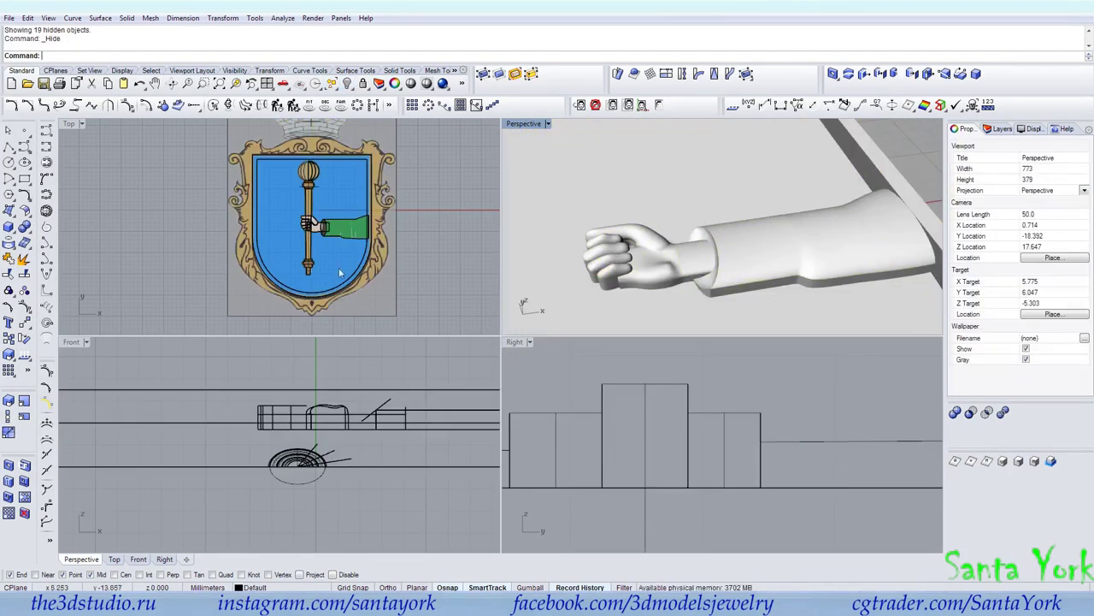
# Step: Select the whole mace and raise it vertically by 2.35 mm to the height of the closed hand
pyautogui.moveTo(299, 286); pyautogui.dragTo(336, 152)
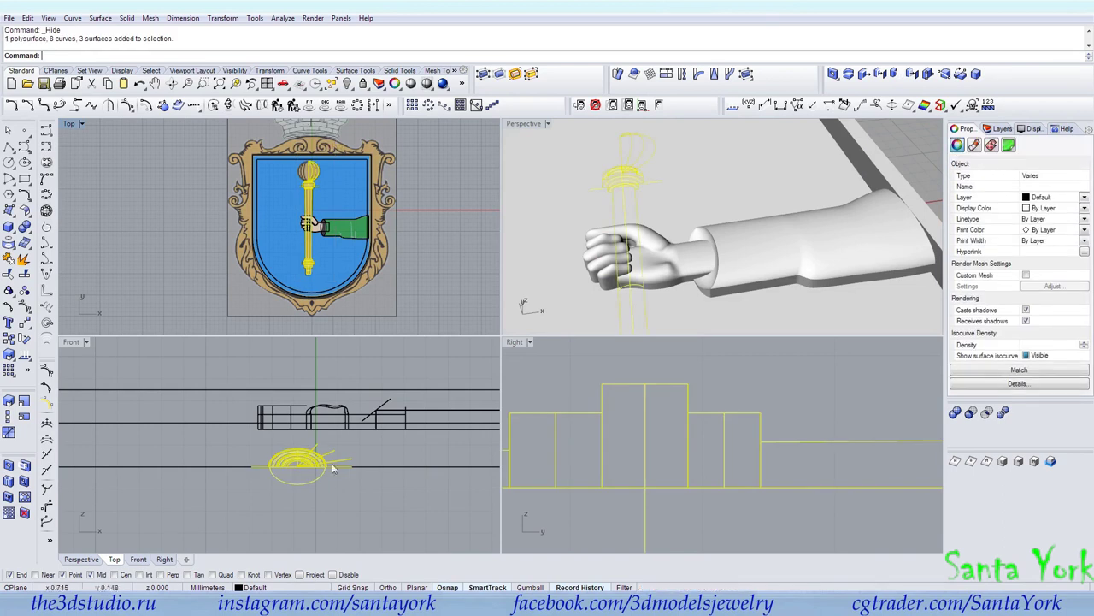
pyautogui.keyDown('shift'); pyautogui.moveTo(306, 467); pyautogui.dragTo(308, 400); pyautogui.keyUp('shift')
pyautogui.scroll(9, 306, 424)
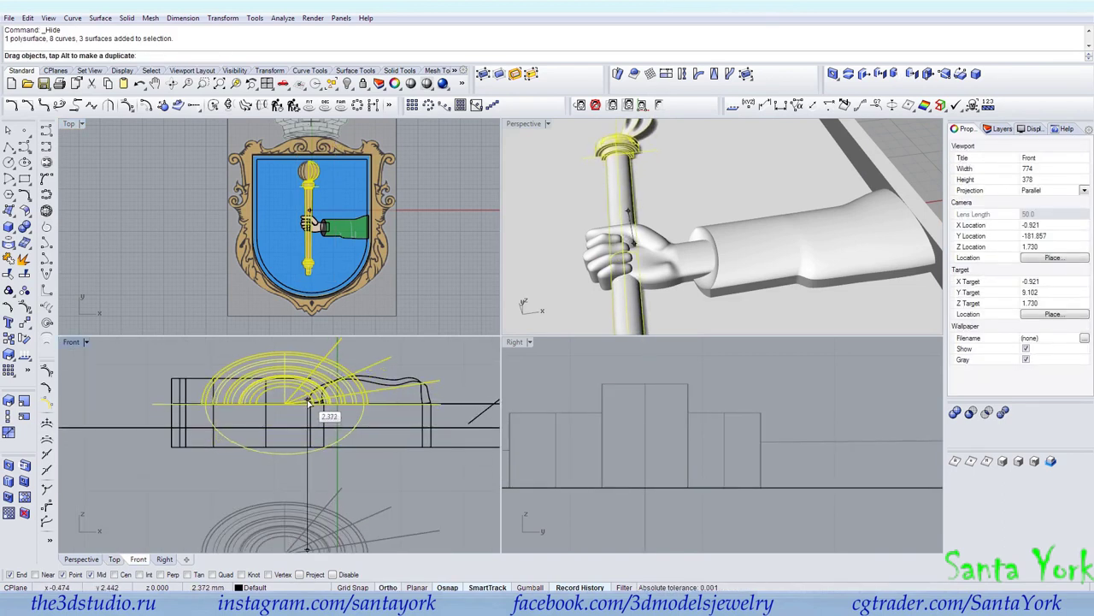
pyautogui.press('Return')
pyautogui.moveTo(308, 402); pyautogui.dragTo(309, 403)
pyautogui.click(440, 345)
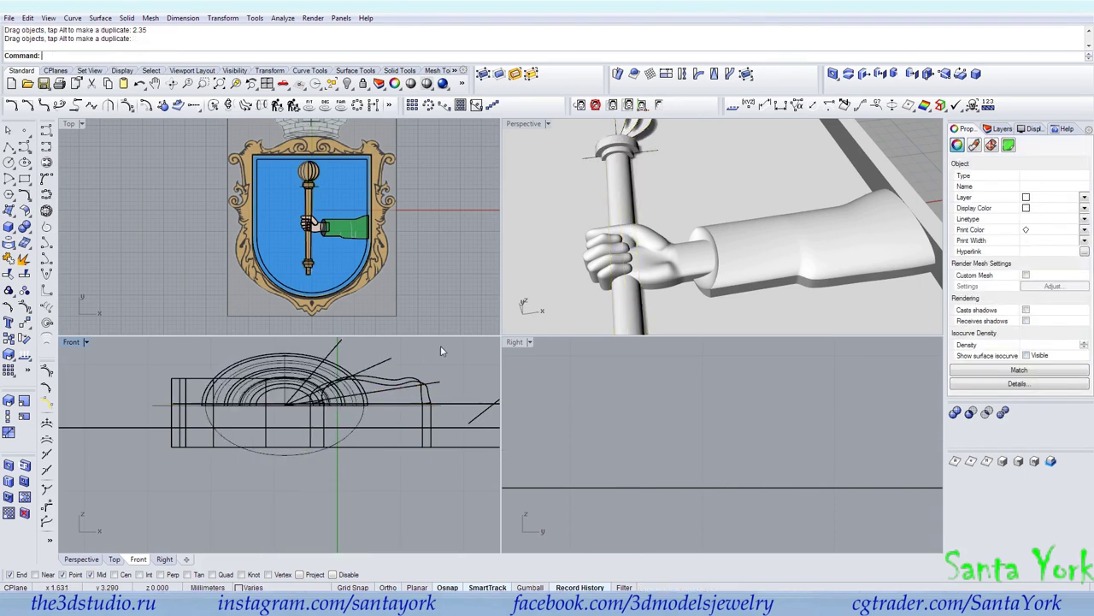
pyautogui.scroll(-5, 665, 202)
pyautogui.moveTo(665, 205); pyautogui.dragTo(622, 317, button='right')
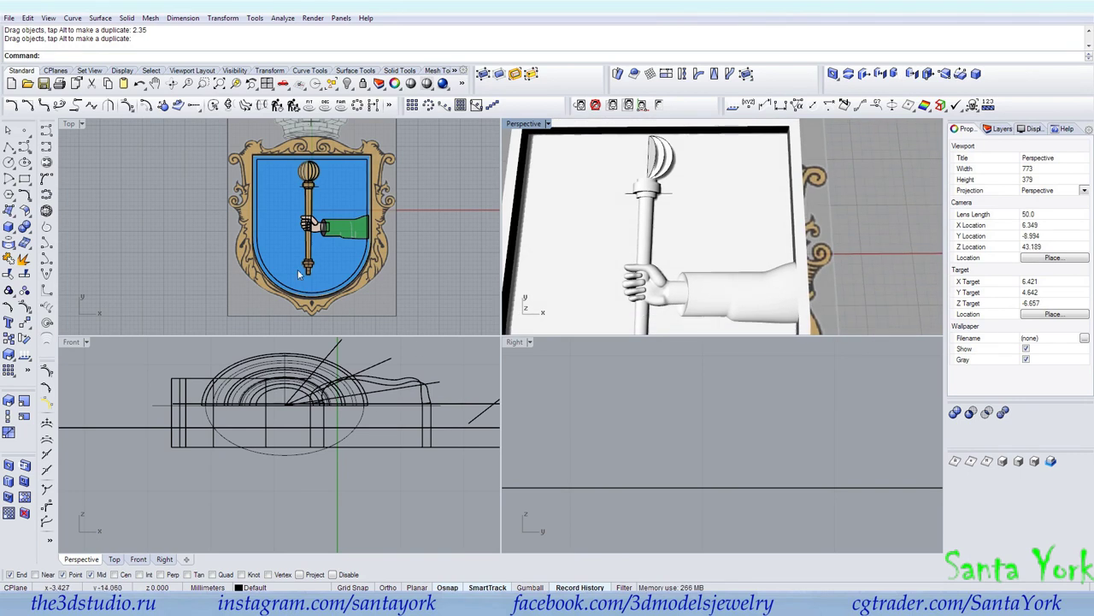
# Step: Select the mace again and lower it by 0.1 mm to refine its fit inside the fist
pyautogui.moveTo(293, 286); pyautogui.dragTo(335, 147)
pyautogui.scroll(6, 344, 403)
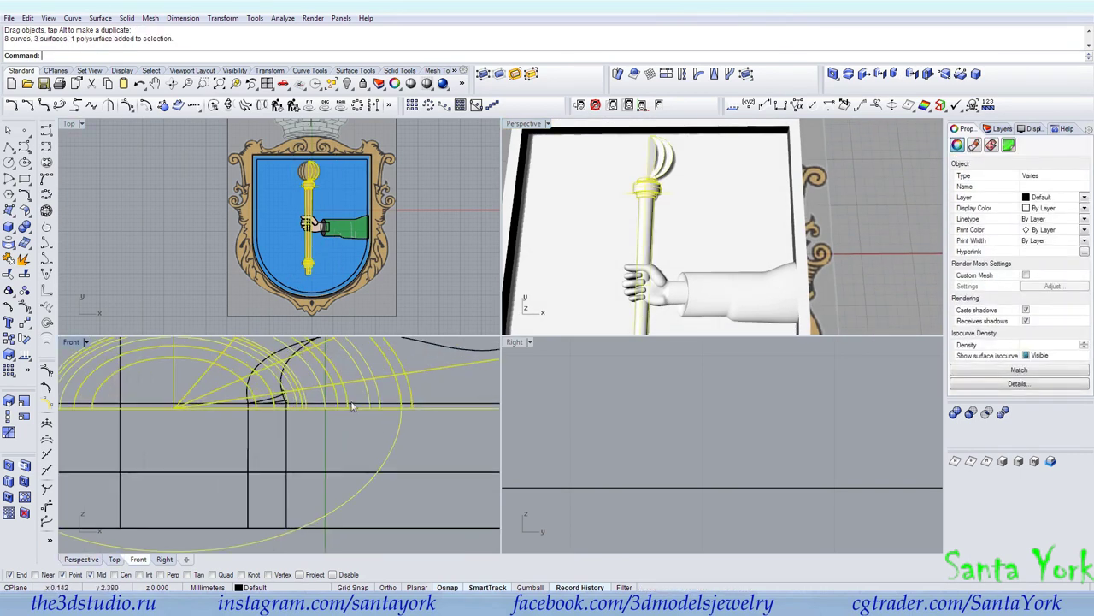
pyautogui.moveTo(361, 409); pyautogui.dragTo(363, 425)
pyautogui.write('0.1')
pyautogui.press('Return')
pyautogui.click(351, 445)
pyautogui.scroll(-3, 326, 483)
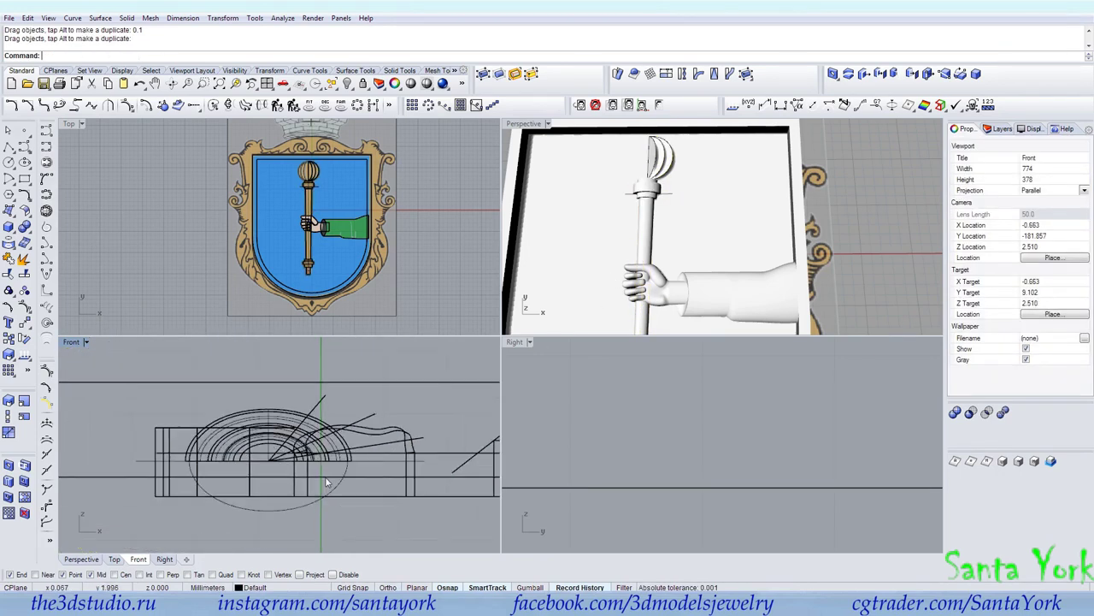
pyautogui.moveTo(644, 247); pyautogui.dragTo(625, 249, button='right')
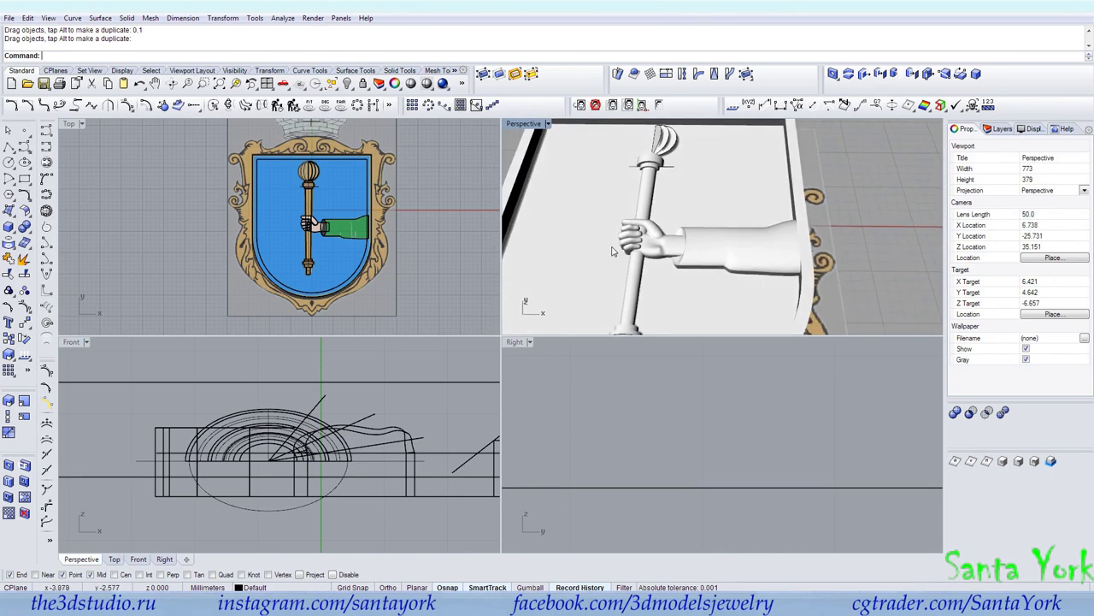
# Step: Window-select the mace in the front view, raise it by 0.05 mm and check its fit in the hand and shield
pyautogui.moveTo(150, 536); pyautogui.dragTo(406, 389)
pyautogui.scroll(4, 364, 417)
pyautogui.press('Return')
pyautogui.click(432, 395)
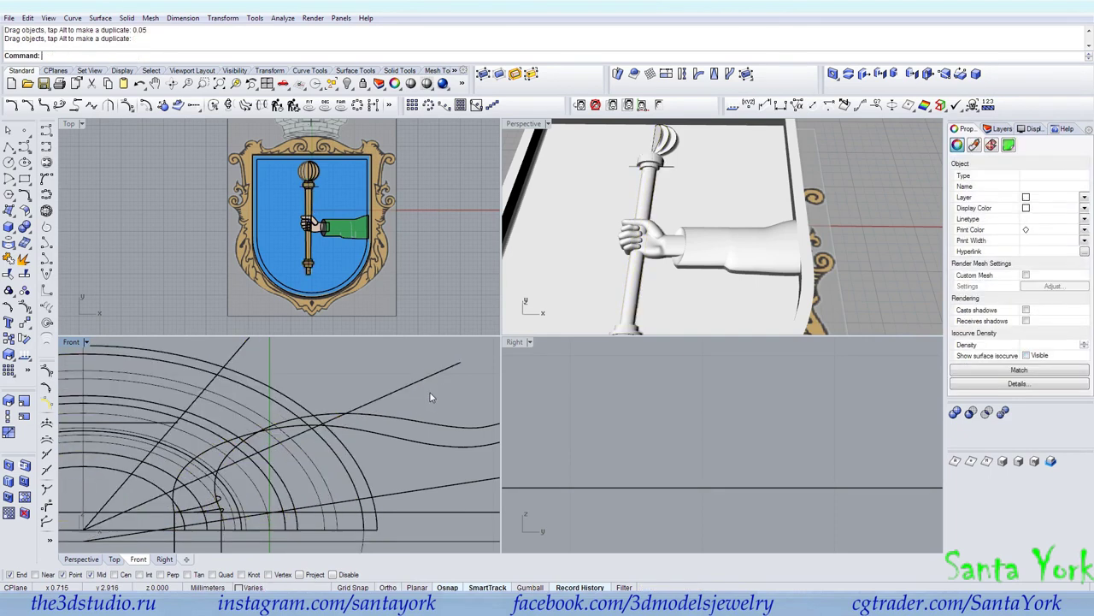
pyautogui.scroll(-7, 693, 199)
pyautogui.moveTo(693, 198); pyautogui.dragTo(663, 283, button='right')
pyautogui.scroll(6, 679, 199)
pyautogui.scroll(-5, 681, 199)
pyautogui.moveTo(663, 237); pyautogui.dragTo(666, 227, button='right')
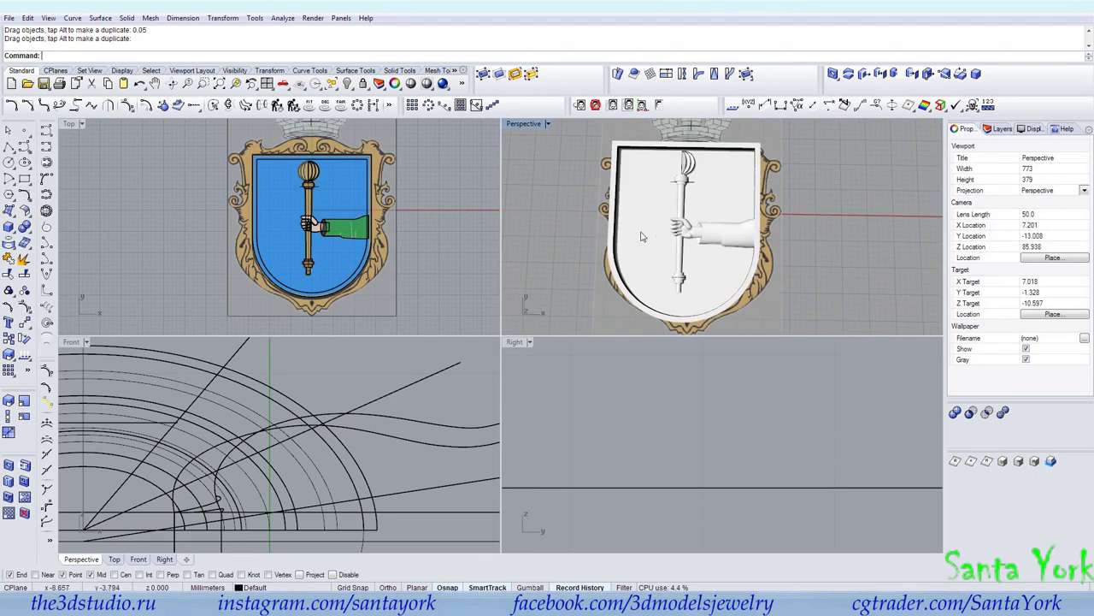
# Step: Create a large rectangular plane surface at the level of the hand's underside
pyautogui.moveTo(301, 200); pyautogui.dragTo(322, 214, button='right')
pyautogui.scroll(10, 334, 168)
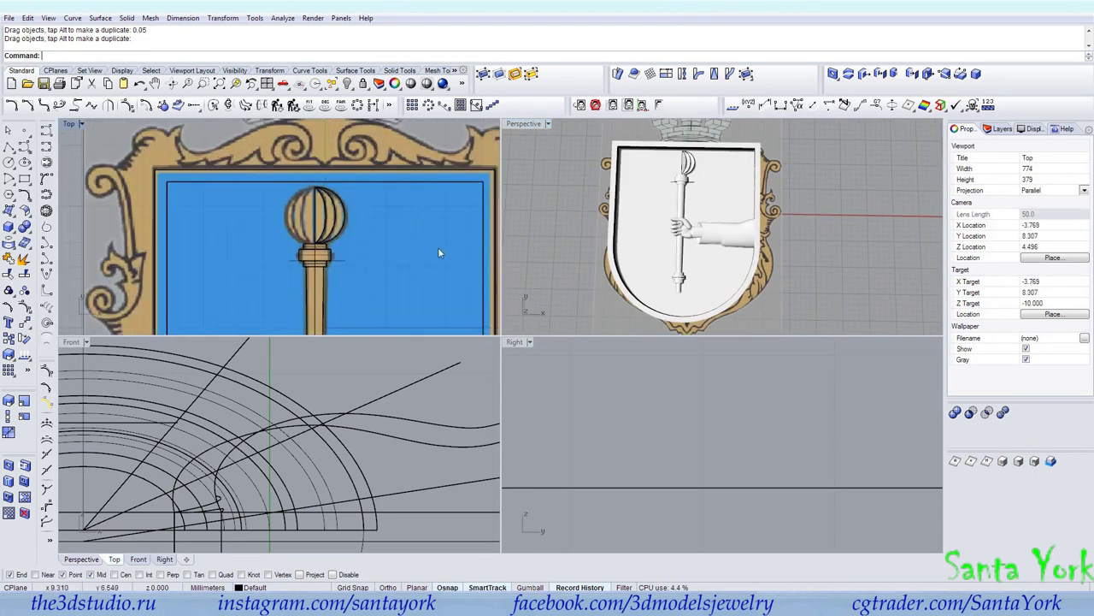
pyautogui.moveTo(329, 453); pyautogui.dragTo(302, 440, button='right')
pyautogui.scroll(-12, 287, 386)
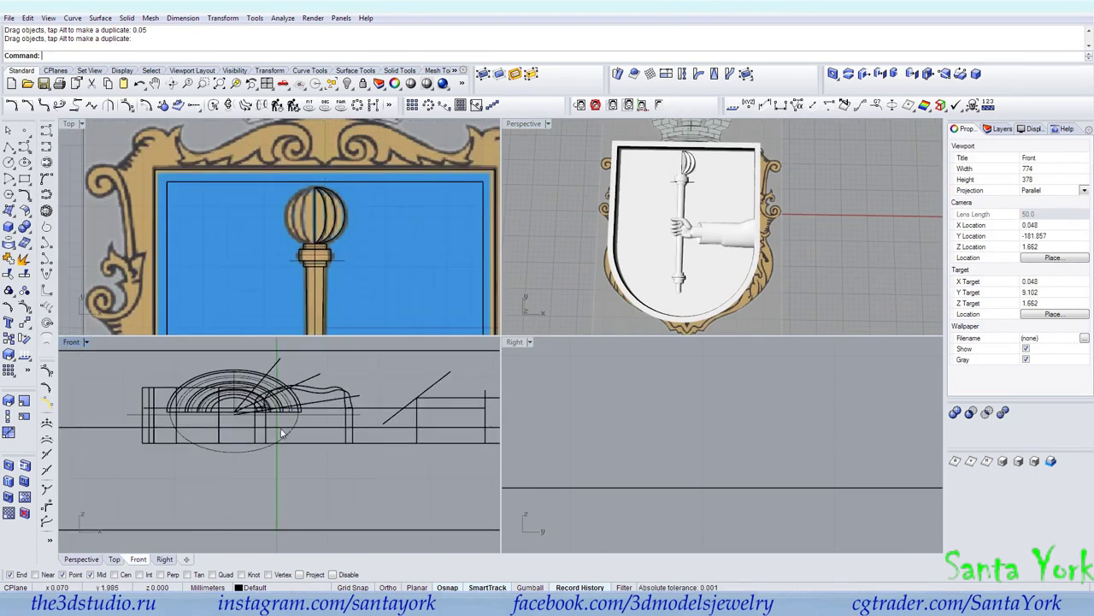
pyautogui.click(14, 218)
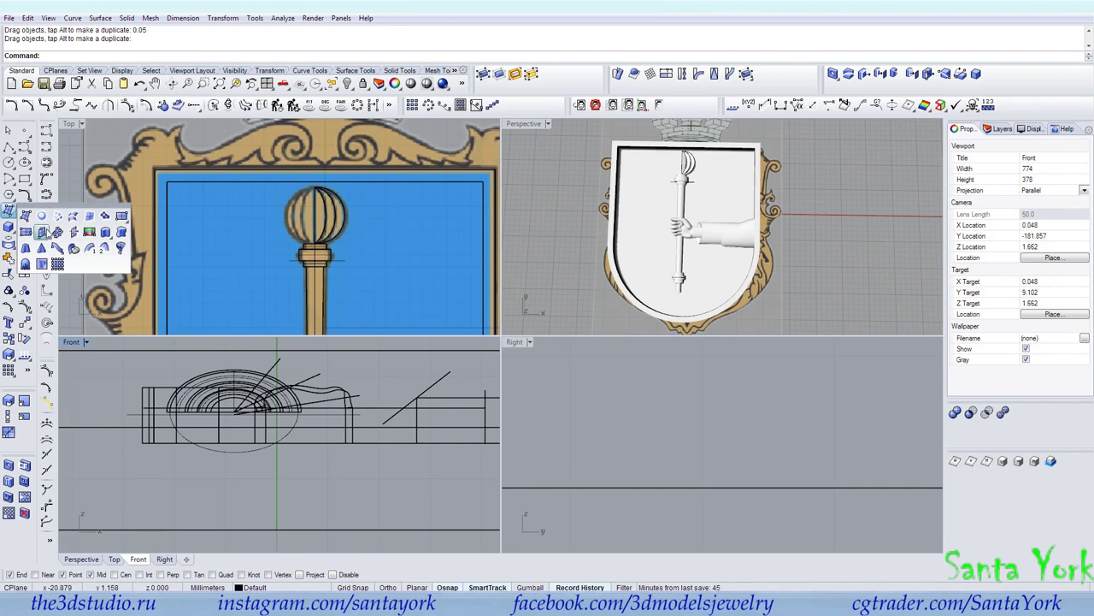
pyautogui.click(122, 221)
pyautogui.click(143, 442)
pyautogui.scroll(-5, 283, 256)
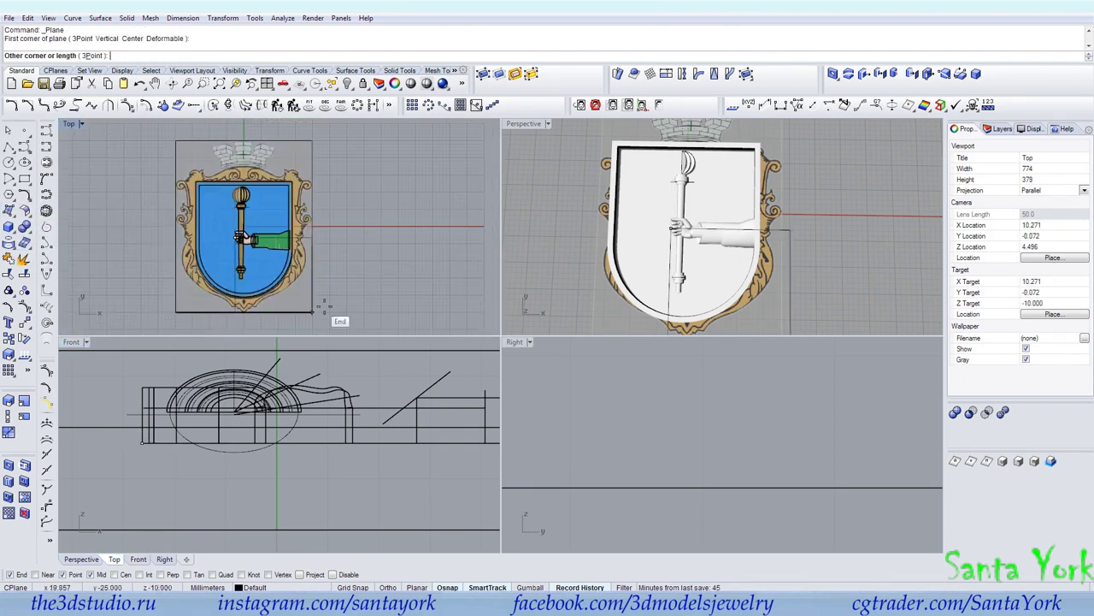
pyautogui.moveTo(346, 151); pyautogui.dragTo(353, 214, button='right')
pyautogui.click(354, 126)
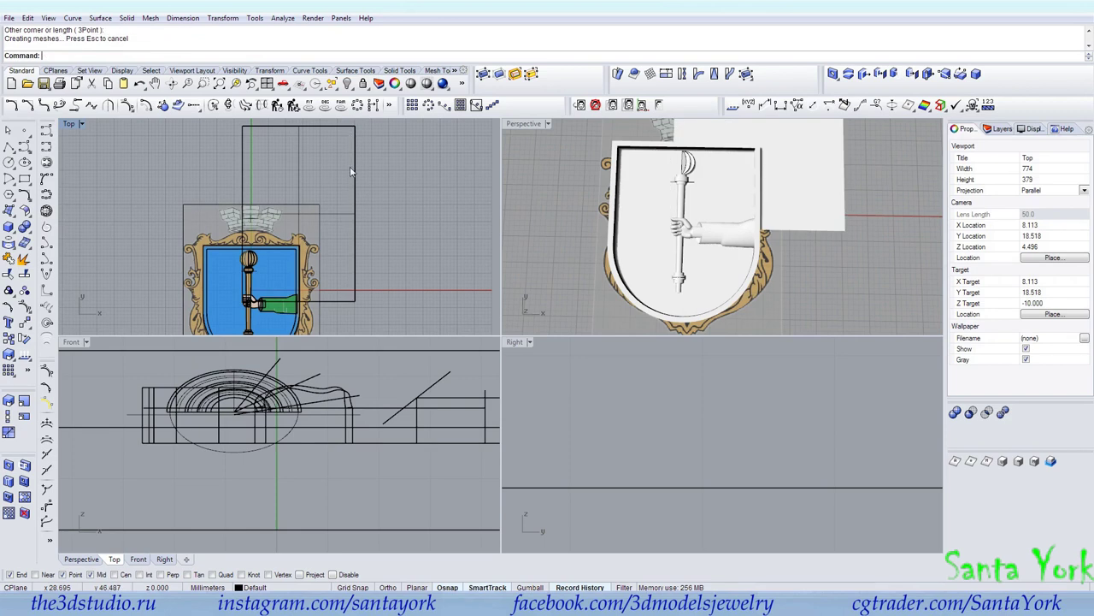
# Step: Move the plane surface so that it lies beneath the mace, arm and shield
pyautogui.click(354, 189)
pyautogui.moveTo(354, 189); pyautogui.dragTo(308, 210)
pyautogui.scroll(5, 308, 188)
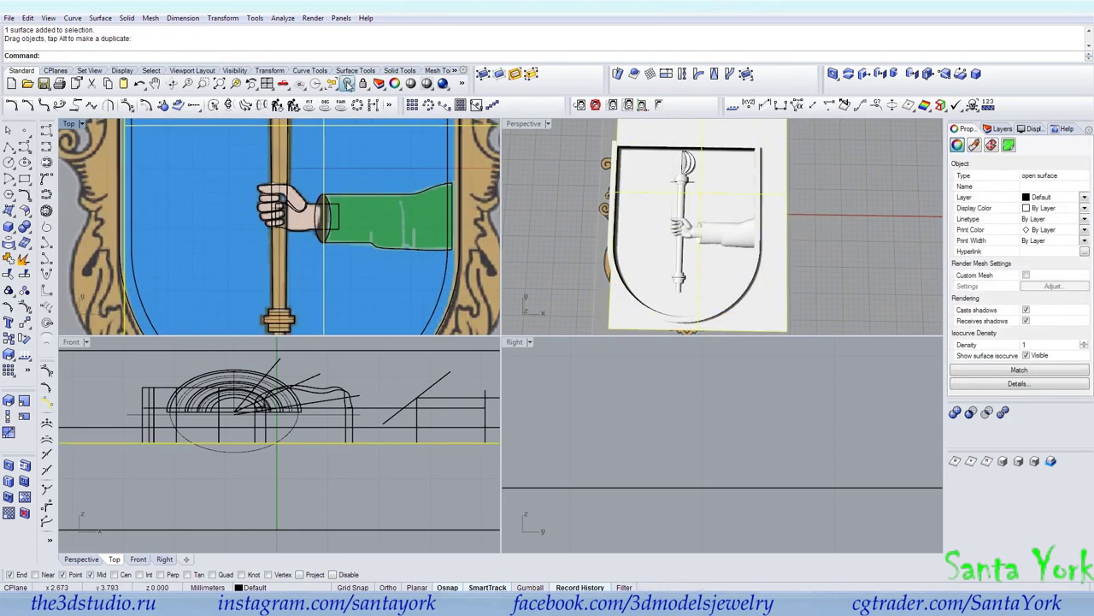
# Step: Show all hidden objects, then select and hide every mesh of the ornamental frame
pyautogui.click(347, 83)
pyautogui.click(331, 83)
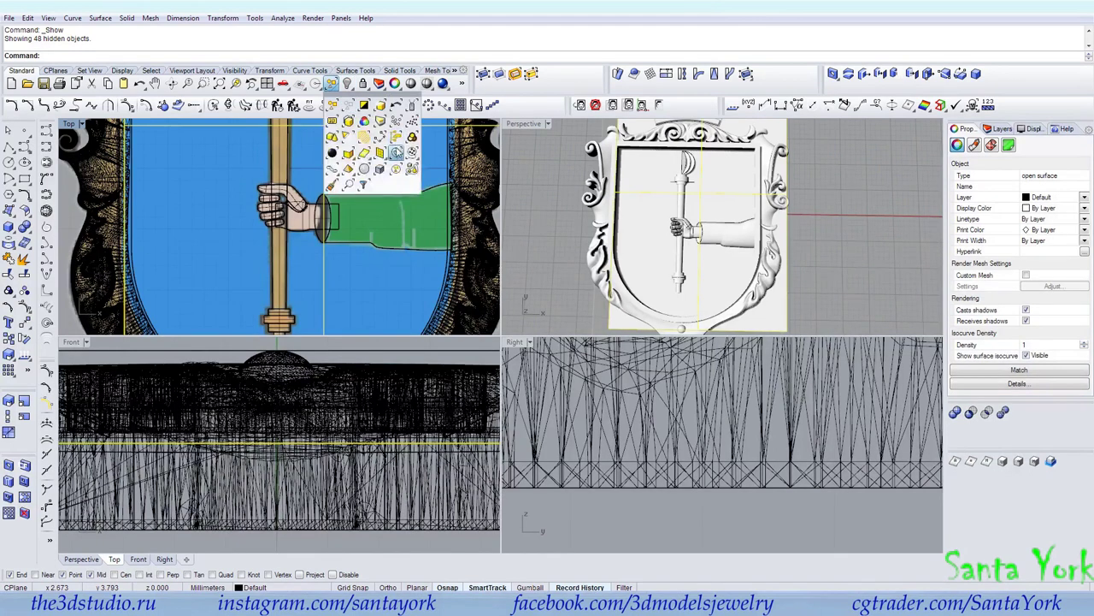
pyautogui.click(396, 152)
pyautogui.hotkey('ctrl', 'z')
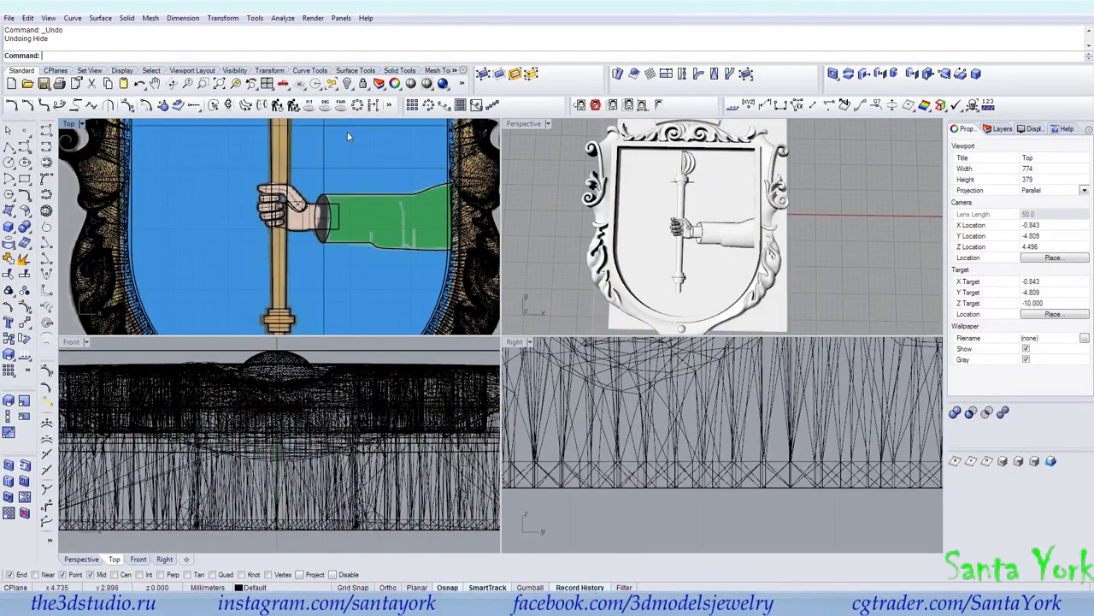
pyautogui.click(331, 83)
pyautogui.click(395, 154)
pyautogui.click(347, 83)
# Step: Hide the shield frame and the other background polysurfaces, leaving the mace, arm and plane
pyautogui.click(655, 138)
pyautogui.rightClick(655, 141)
pyautogui.click(656, 149)
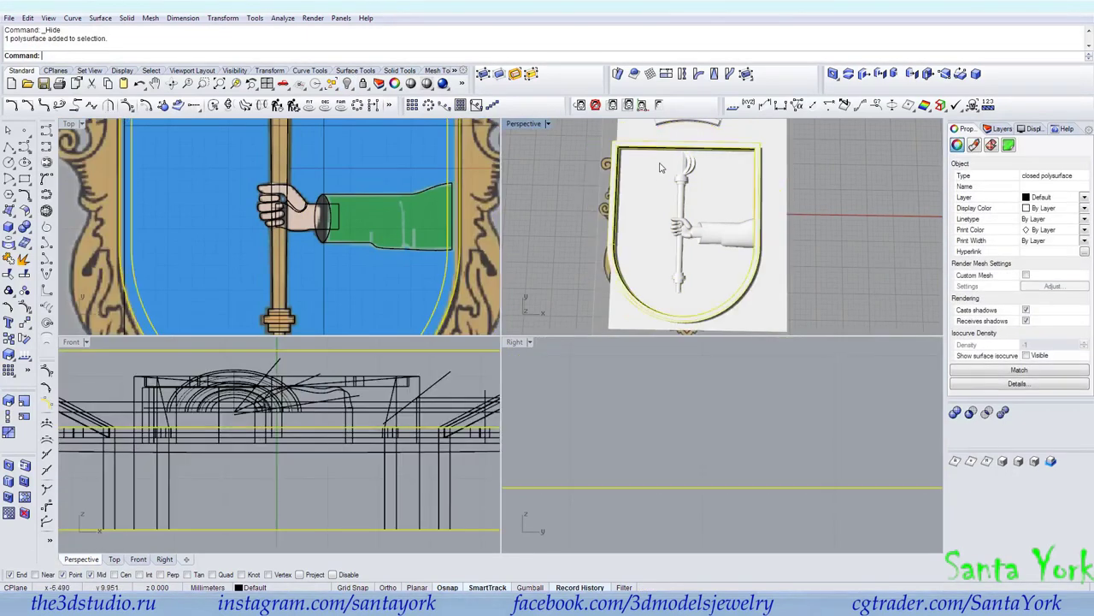
pyautogui.rightClick(656, 163)
pyautogui.scroll(-6, 648, 213)
pyautogui.click(661, 171)
pyautogui.rightClick(607, 153)
# Step: Set the perspective view to Shaded display and hide the hand and arm polysurfaces
pyautogui.click(547, 123)
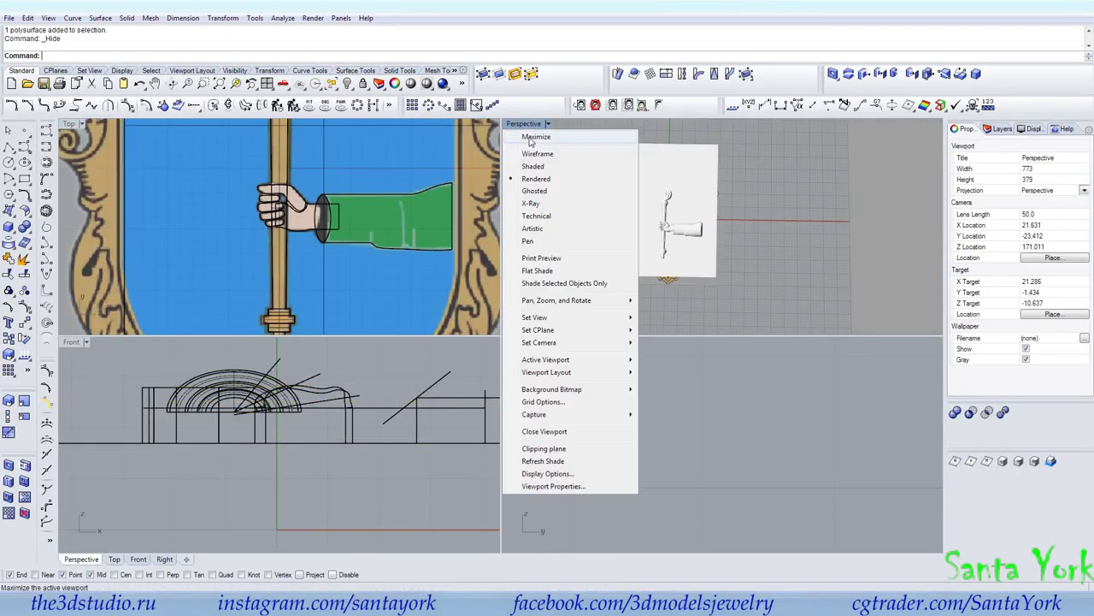
pyautogui.click(547, 150)
pyautogui.click(695, 233)
pyautogui.scroll(5, 695, 233)
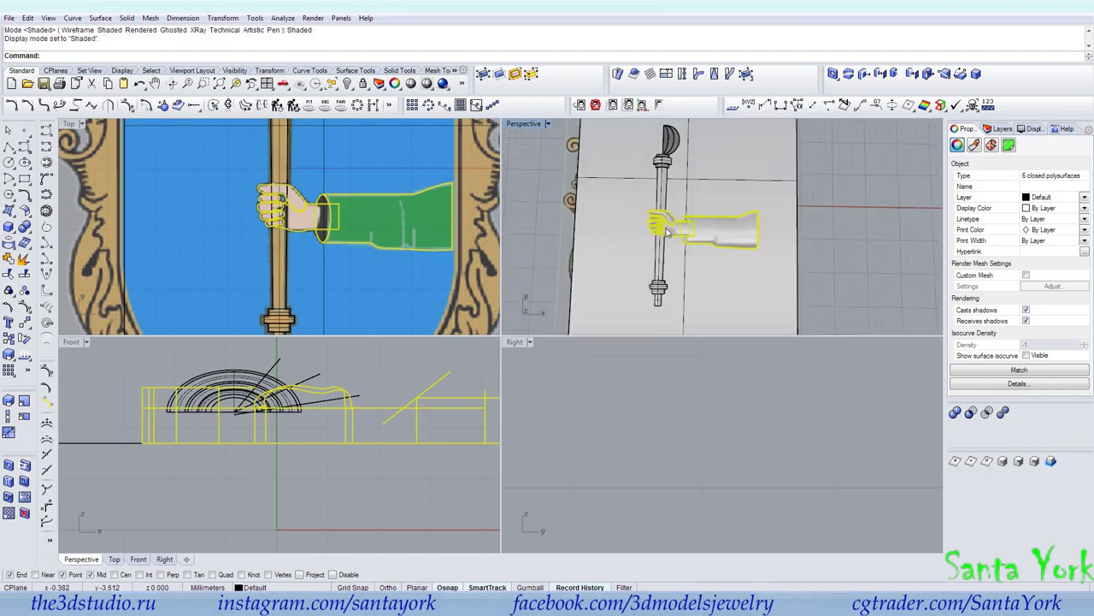
pyautogui.click(349, 85)
# Step: Select the three rib surfaces of the mace head and flip their direction
pyautogui.moveTo(615, 224); pyautogui.dragTo(767, 193, button='right')
pyautogui.scroll(7, 602, 165)
pyautogui.click(603, 167)
pyautogui.keyDown('shift'); pyautogui.click(608, 158); pyautogui.keyUp('shift')
pyautogui.keyDown('shift'); pyautogui.click(592, 188); pyautogui.keyUp('shift')
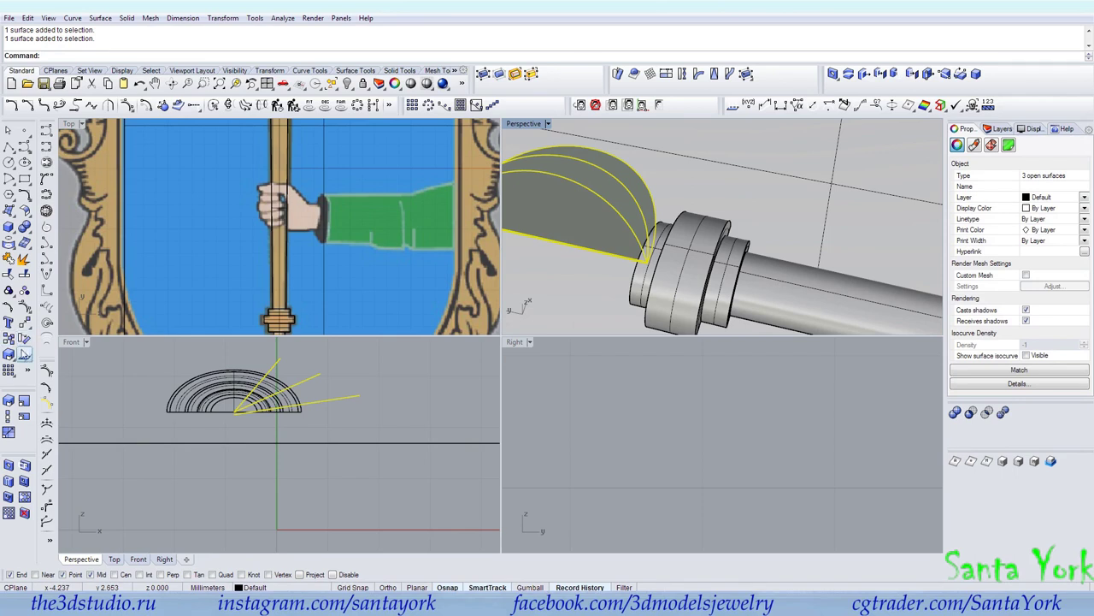
pyautogui.rightClick(25, 353)
pyautogui.moveTo(684, 231); pyautogui.dragTo(718, 211, button='right')
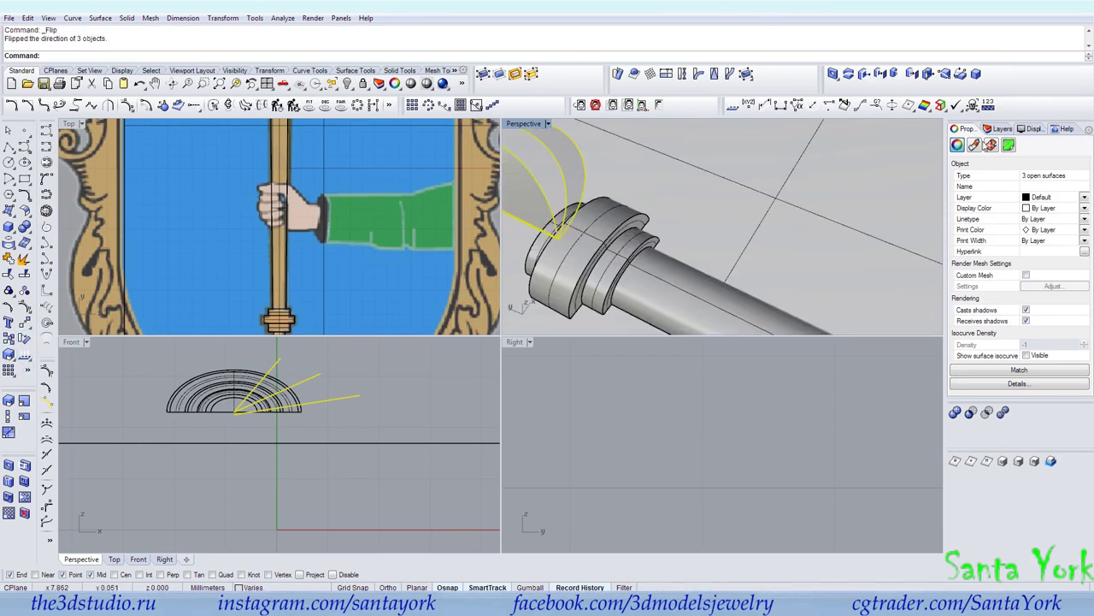
# Step: Turn off Layer 01 to hide the reference picture
pyautogui.click(1001, 128)
pyautogui.click(1008, 175)
pyautogui.scroll(-5, 630, 224)
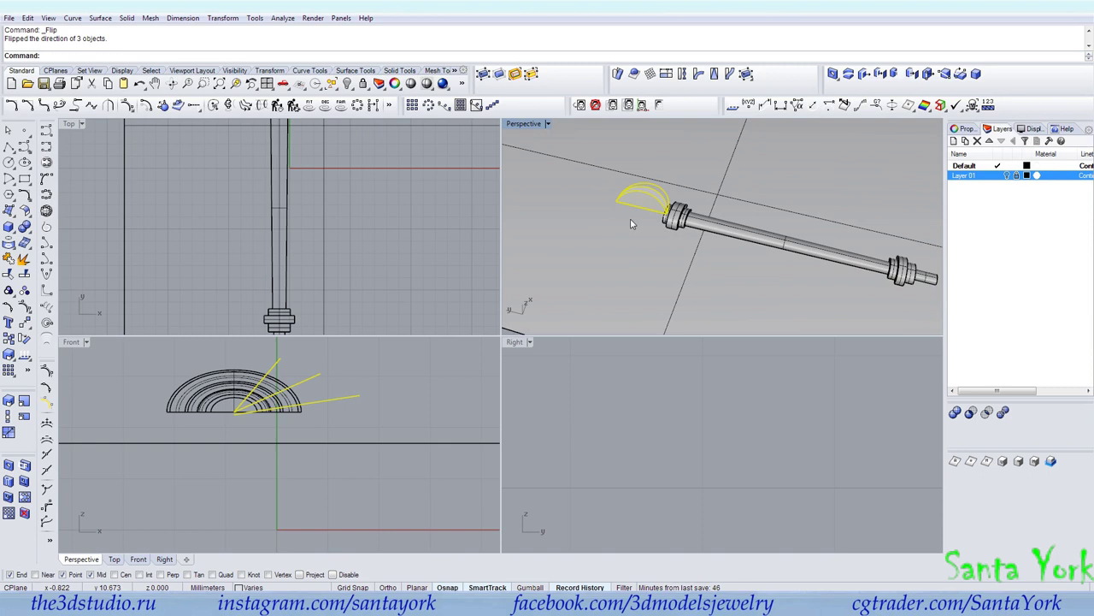
# Step: Duplicate the borders of the three rib surfaces and project the curves onto the flat plane
pyautogui.click(8, 244)
pyautogui.click(74, 249)
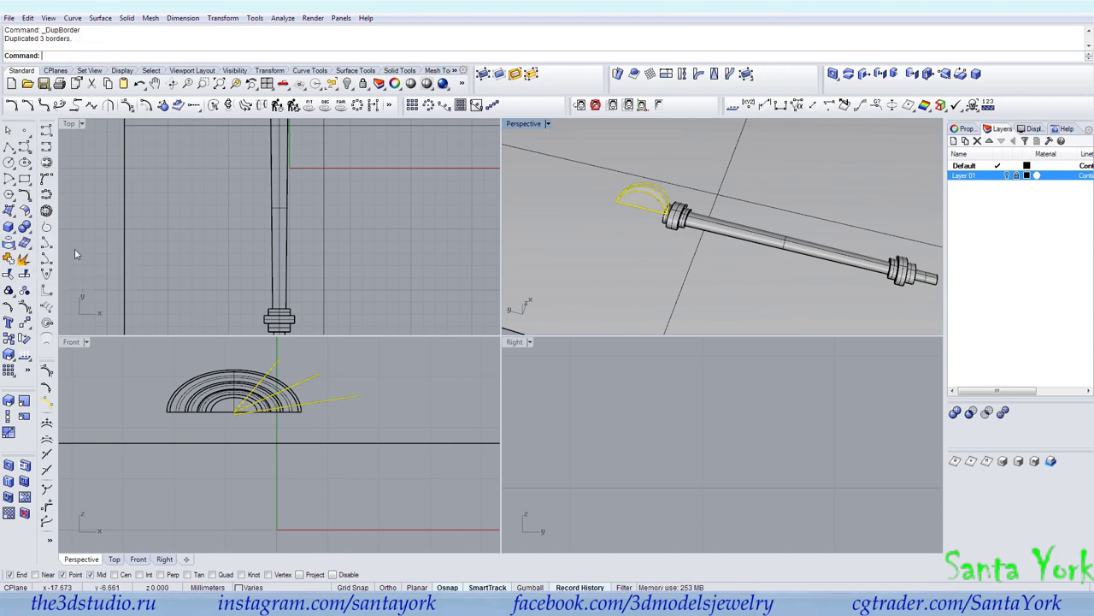
pyautogui.click(8, 244)
pyautogui.click(565, 239)
pyautogui.press('Return')
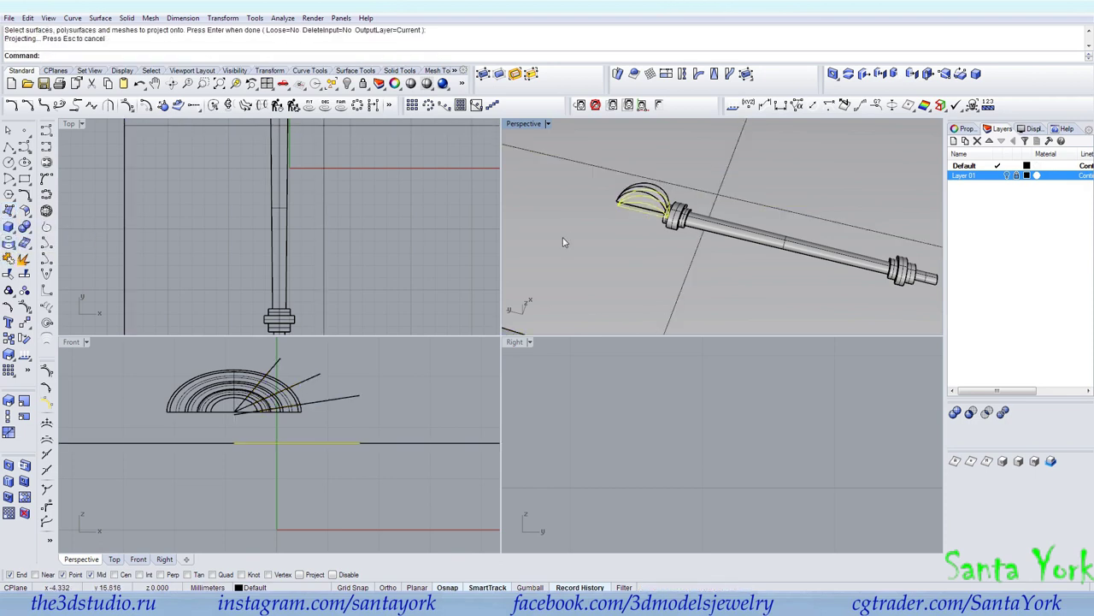
pyautogui.moveTo(636, 247); pyautogui.dragTo(744, 280, button='right')
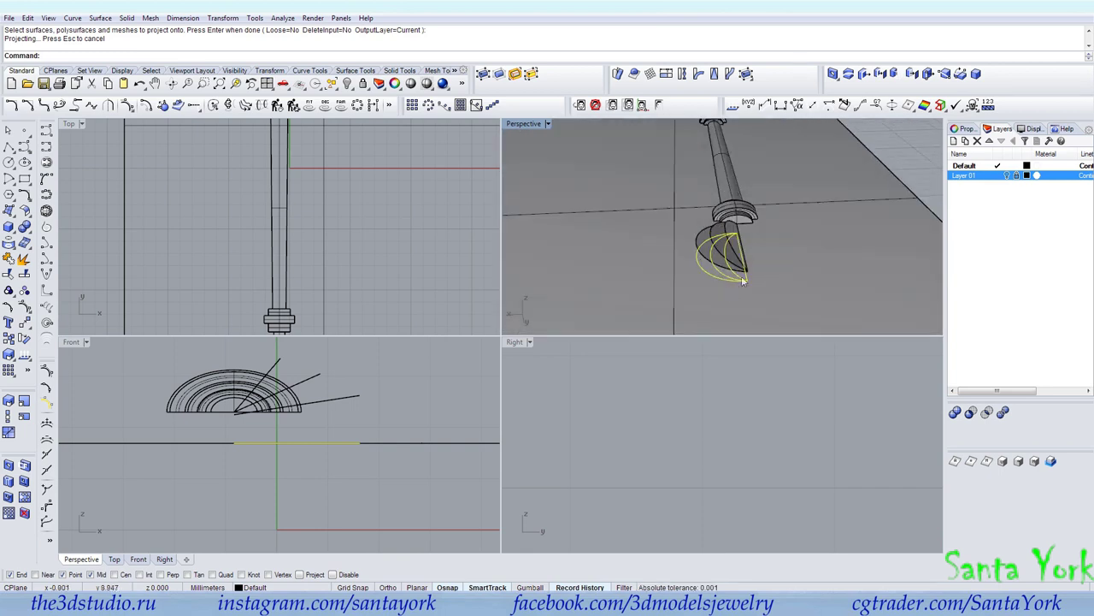
# Step: Draw a vertical polyline from the lowest rib surface's corner to its projected outline and undo it
pyautogui.scroll(2, 726, 279)
pyautogui.click(726, 279)
pyautogui.click(726, 279)
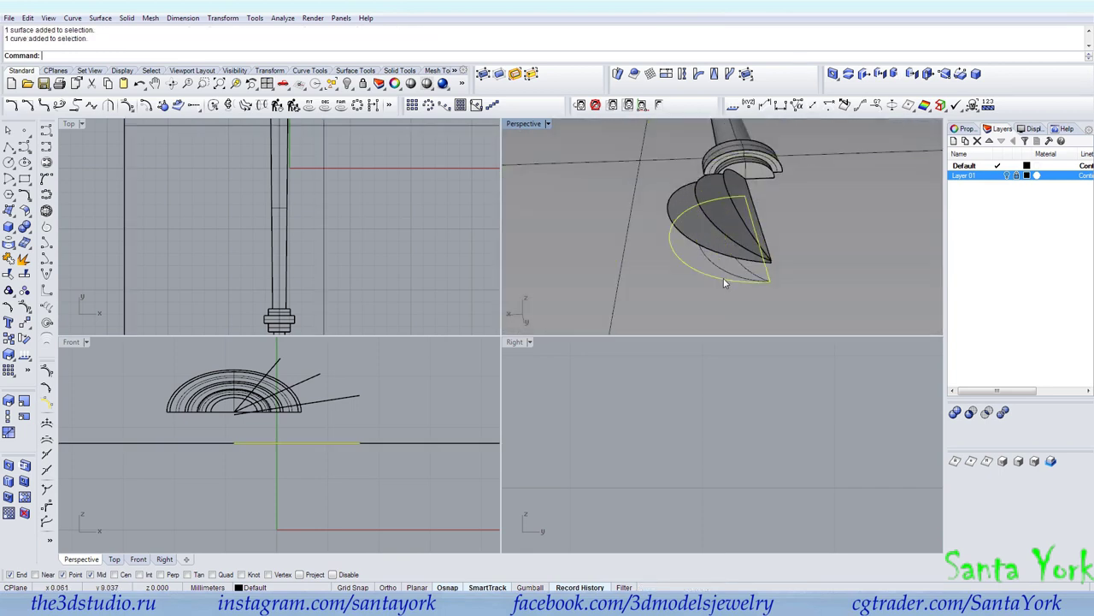
pyautogui.click(8, 148)
pyautogui.moveTo(745, 277)
pyautogui.mouseDown(button='right')
pyautogui.moveTo(787, 288)
pyautogui.moveTo(727, 267)
pyautogui.mouseUp(button='right')
pyautogui.scroll(3, 727, 265)
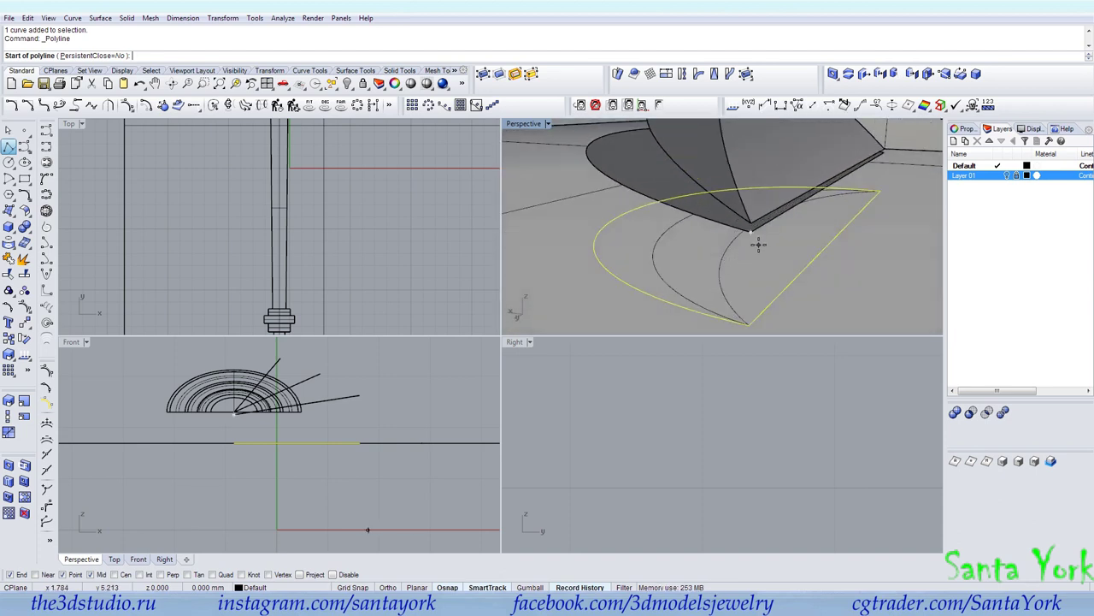
pyautogui.click(756, 243)
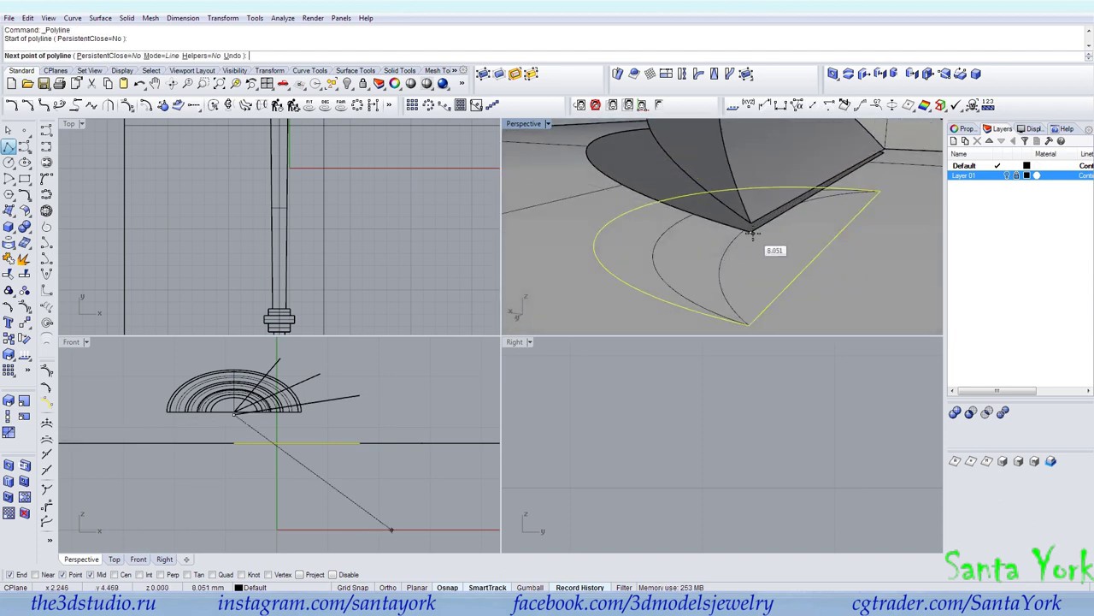
pyautogui.click(751, 323)
pyautogui.press('Return')
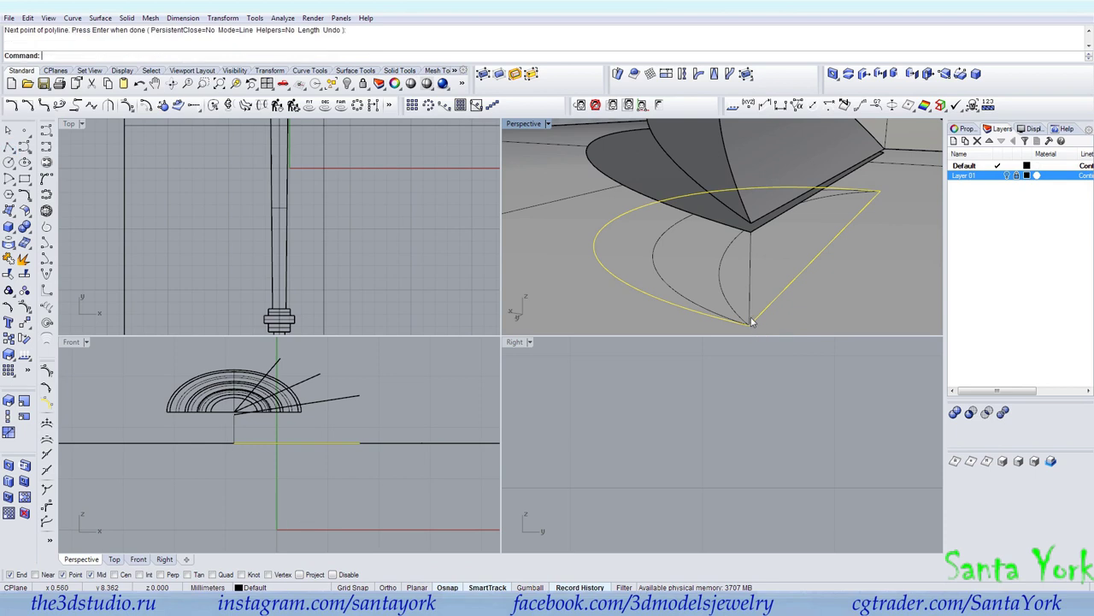
pyautogui.click(769, 222)
pyautogui.click(769, 222)
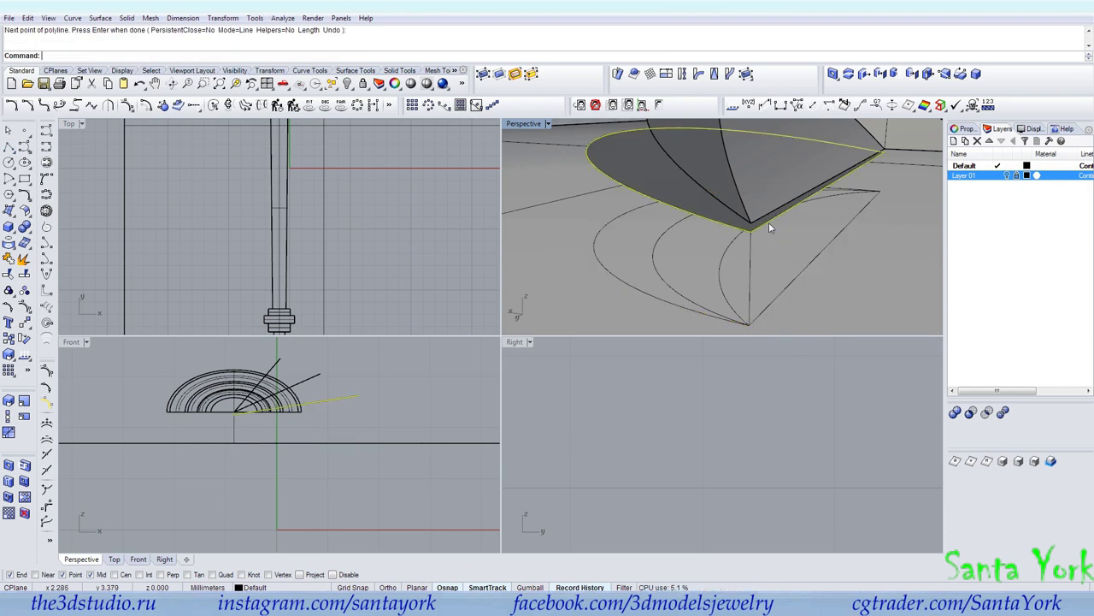
pyautogui.hotkey('ctrl', 'z')
pyautogui.click(755, 236)
pyautogui.press('Return')
# Step: Move the lowest rib surface up so its corner meets the shared corner of the other rib surfaces
pyautogui.click(652, 184)
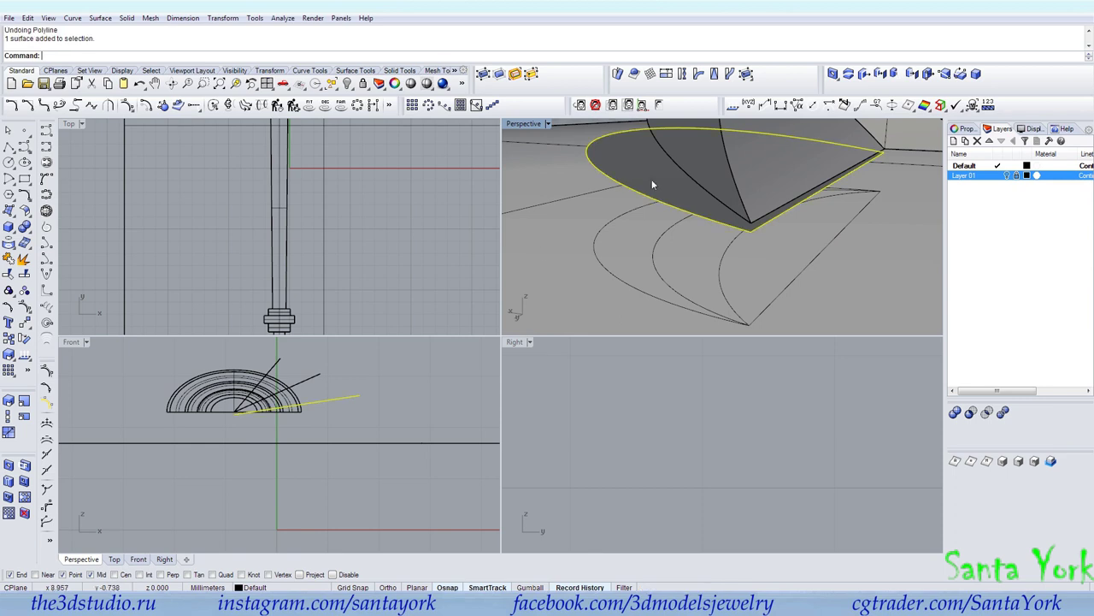
pyautogui.click(24, 323)
pyautogui.click(750, 227)
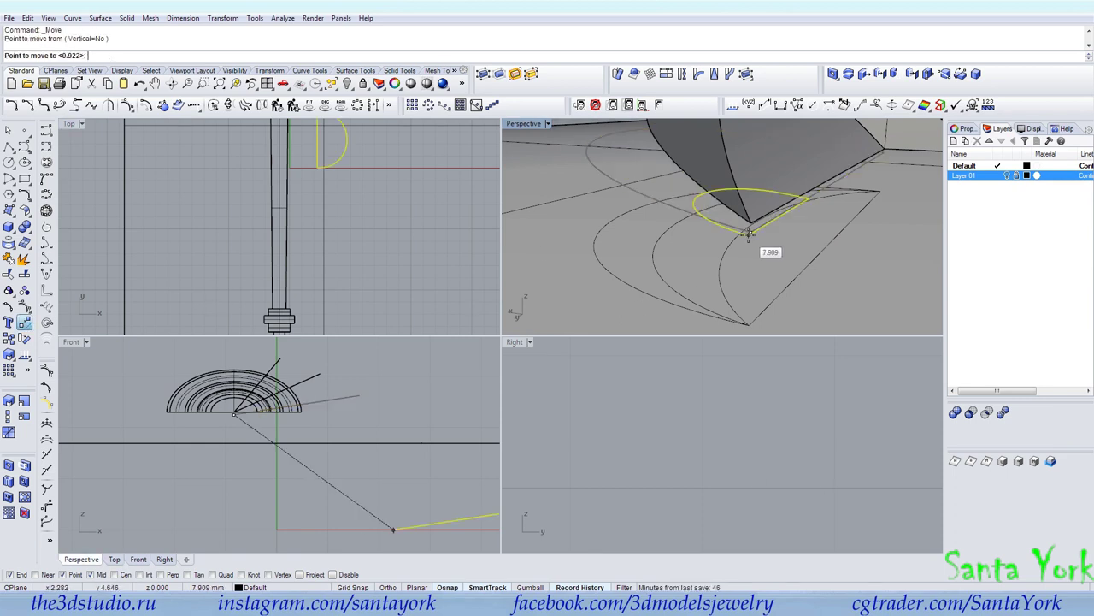
pyautogui.click(750, 227)
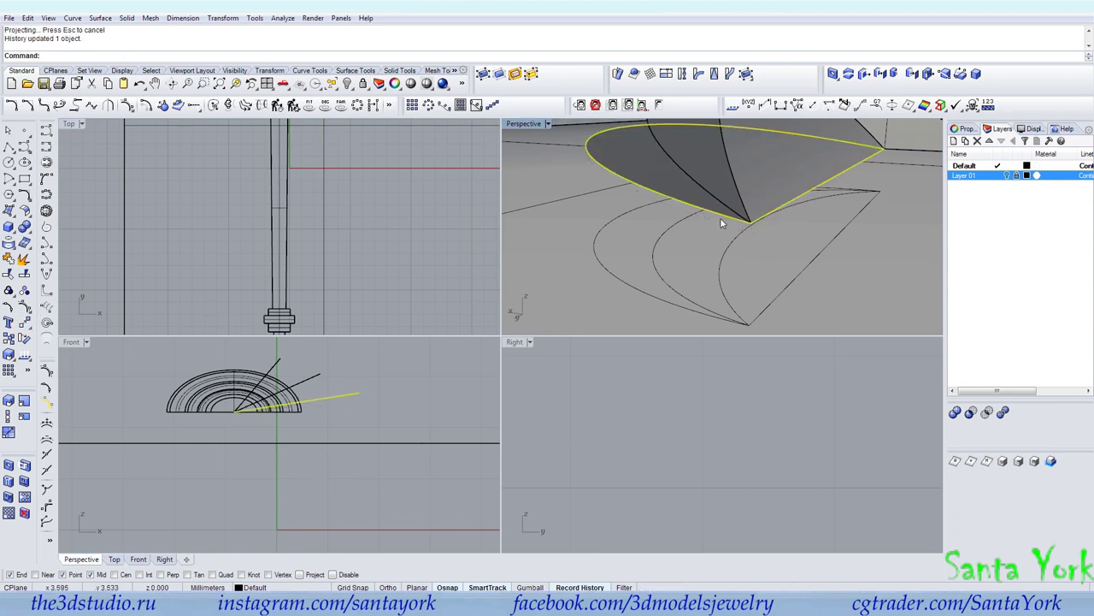
pyautogui.click(718, 215)
pyautogui.click(745, 235)
# Step: Draw a vertical polyline from the ribs' shared corner down to the corner of the projected outline
pyautogui.click(7, 146)
pyautogui.click(750, 223)
pyautogui.click(750, 326)
pyautogui.rightClick(749, 327)
# Step: Build the side wall between the lowest rib's border and its projected outline using the vertical line, and delete the used curves
pyautogui.keyDown('shift'); pyautogui.click(668, 293); pyautogui.keyUp('shift')
pyautogui.keyDown('shift'); pyautogui.click(643, 296); pyautogui.keyUp('shift')
pyautogui.keyDown('ctrl'); pyautogui.click(596, 279); pyautogui.keyUp('ctrl')
pyautogui.keyDown('shift'); pyautogui.click(751, 273); pyautogui.keyUp('shift')
pyautogui.click(105, 24)
pyautogui.click(128, 68)
pyautogui.rightClick(742, 236)
pyautogui.press('Delete')
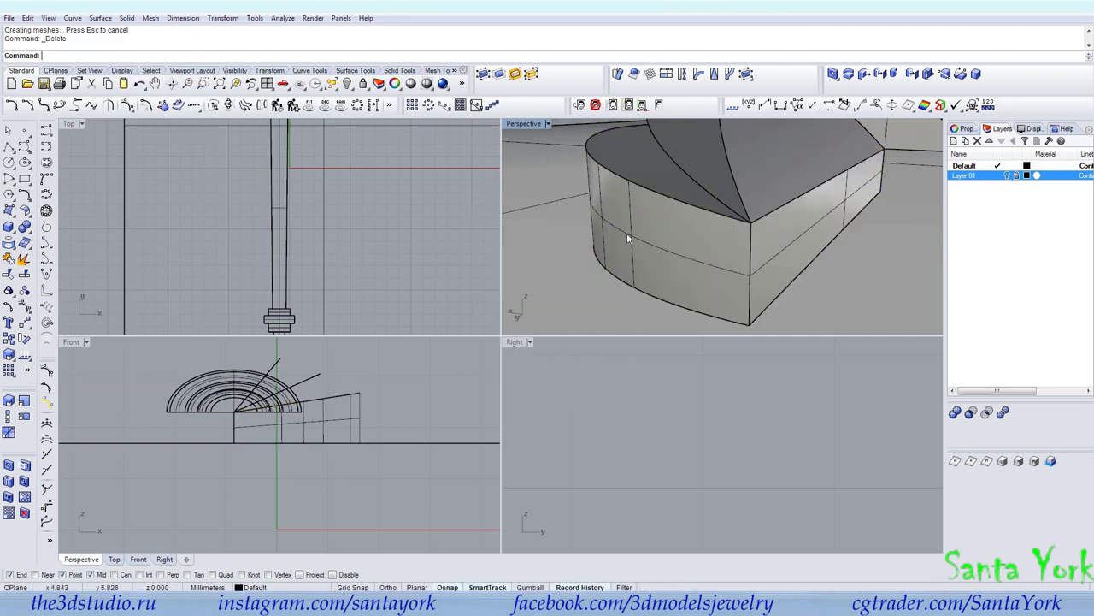
# Step: Build the side wall between the middle rib's border and its projected outline with a two-rail sweep of the vertical line, and delete the used curves
pyautogui.scroll(-10, 310, 235)
pyautogui.scroll(15, 301, 199)
pyautogui.scroll(6, 311, 231)
pyautogui.click(305, 230)
pyautogui.rightClick(305, 230)
pyautogui.click(306, 234)
pyautogui.click(351, 259)
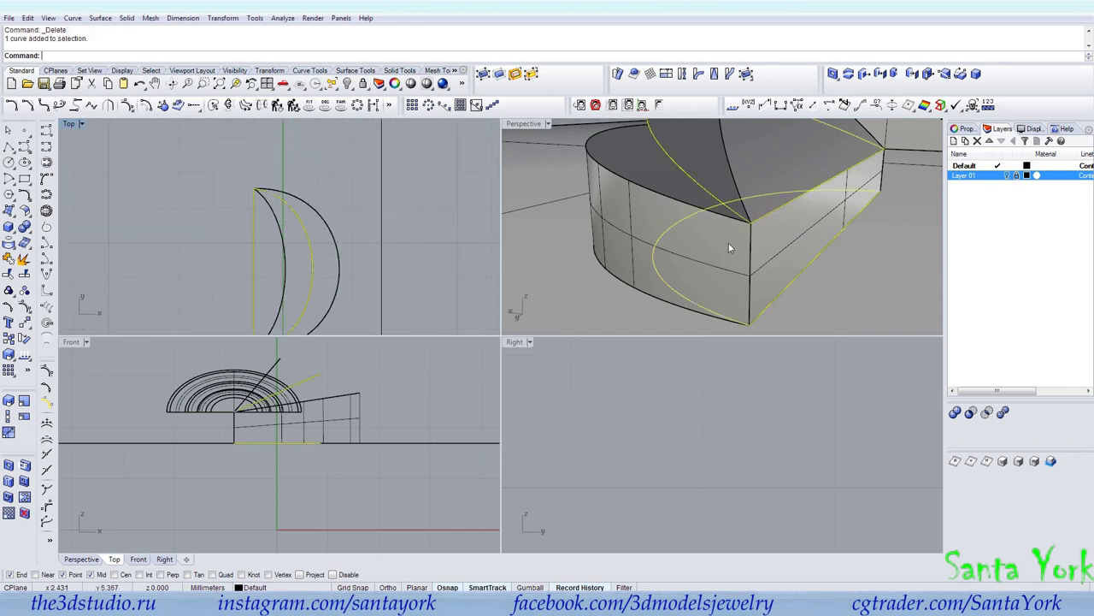
pyautogui.keyDown('shift'); pyautogui.click(753, 239); pyautogui.keyUp('shift')
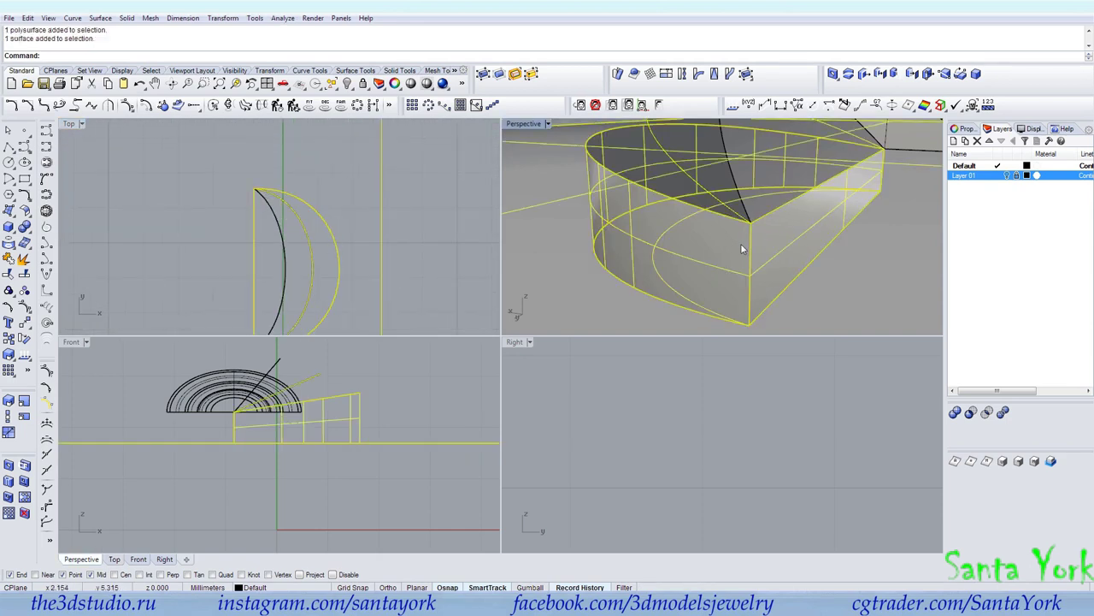
pyautogui.keyDown('ctrl'); pyautogui.click(741, 242); pyautogui.keyUp('ctrl')
pyautogui.click(100, 18)
pyautogui.click(129, 197)
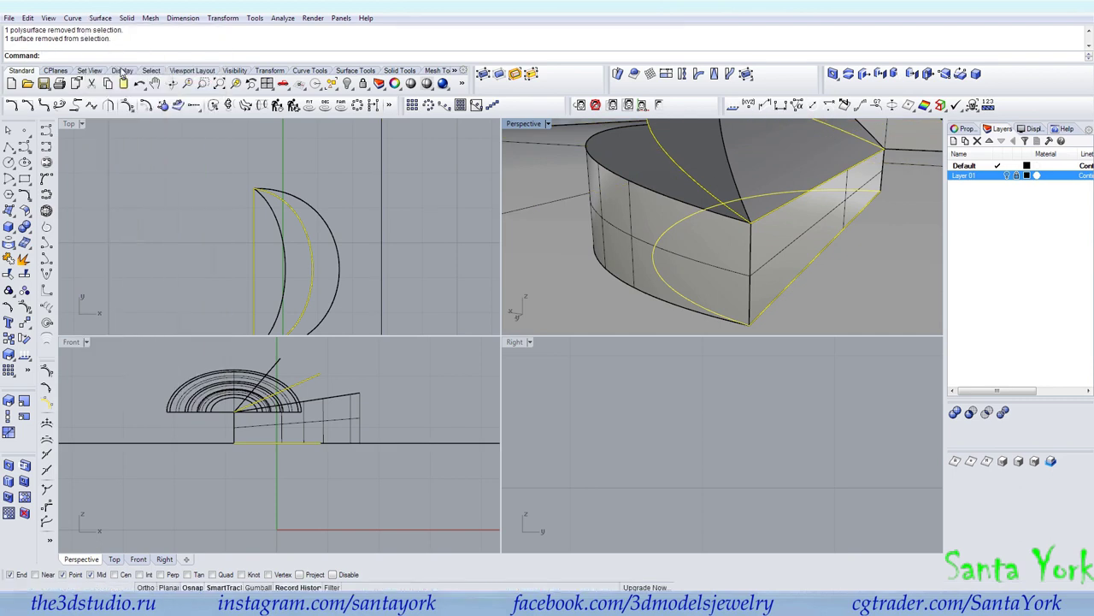
pyautogui.press('Return')
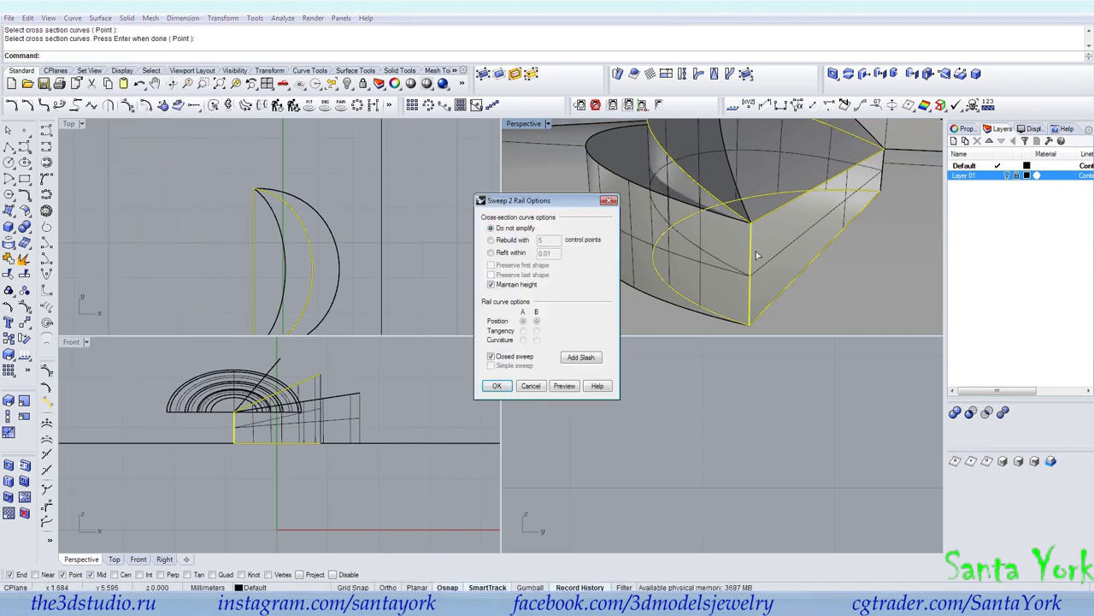
pyautogui.press('Return')
pyautogui.press('Delete')
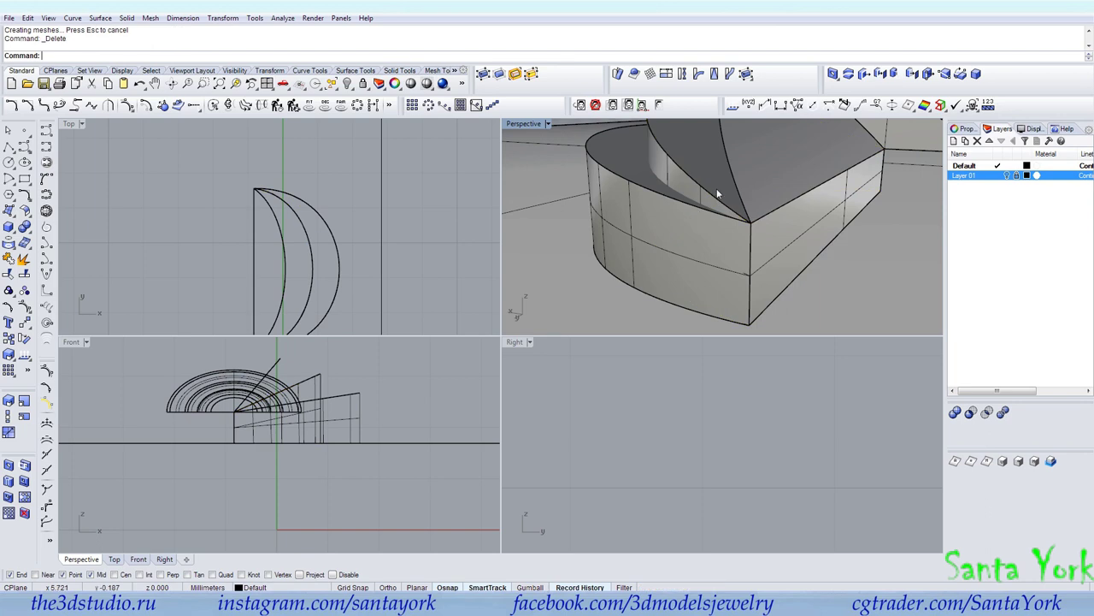
# Step: Sweep the side wall between the uppermost rib's border and its projected outline using the vertical line, and delete the used rail curves
pyautogui.click(284, 239)
pyautogui.rightClick(284, 238)
pyautogui.keyDown('shift'); pyautogui.click(284, 239); pyautogui.keyUp('shift')
pyautogui.rightClick(284, 239)
pyautogui.rightClick(718, 220)
pyautogui.click(754, 242)
pyautogui.rightClick(760, 247)
pyautogui.rightClick(760, 248)
pyautogui.click(496, 385)
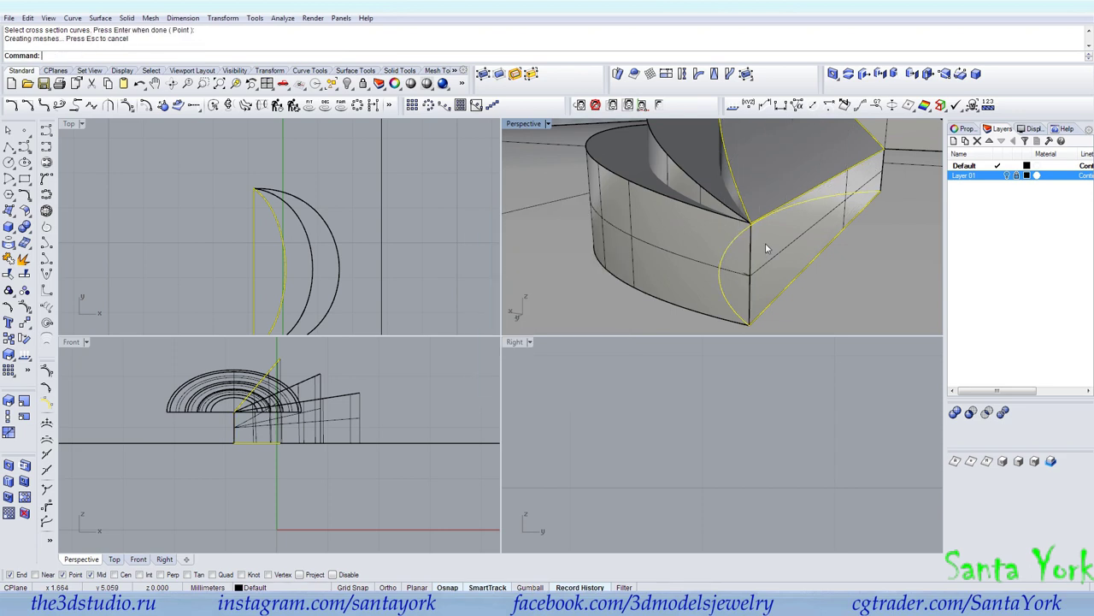
# Step: Join each of the three rib surfaces with its own side wall
pyautogui.click(8, 259)
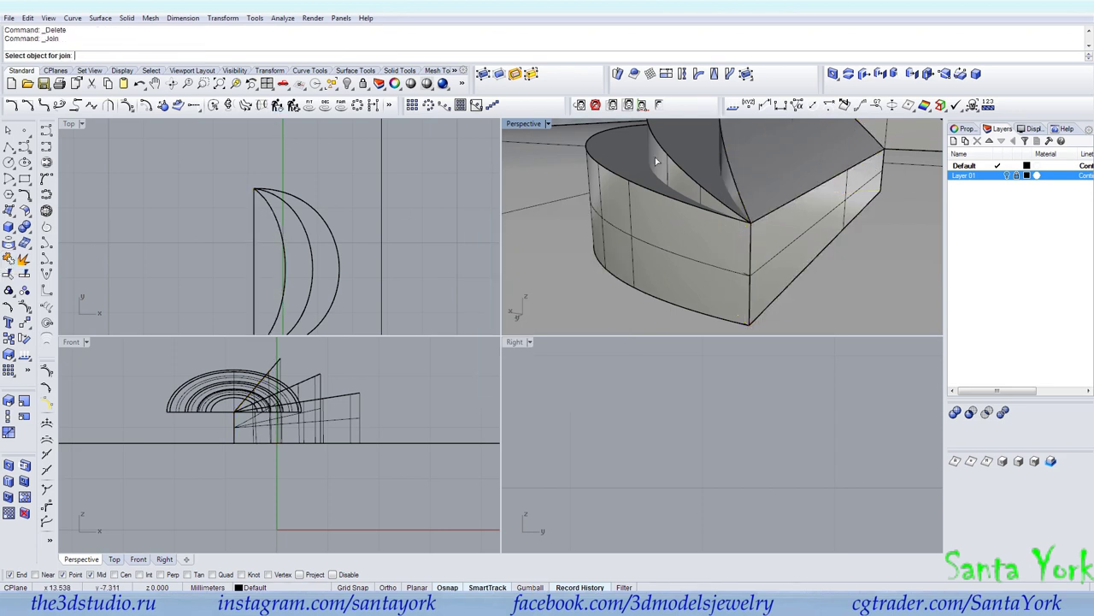
pyautogui.click(631, 150)
pyautogui.click(617, 181)
pyautogui.rightClick(617, 180)
pyautogui.click(687, 140)
pyautogui.rightClick(684, 145)
pyautogui.click(668, 166)
pyautogui.rightClick(668, 168)
pyautogui.click(763, 142)
pyautogui.rightClick(752, 147)
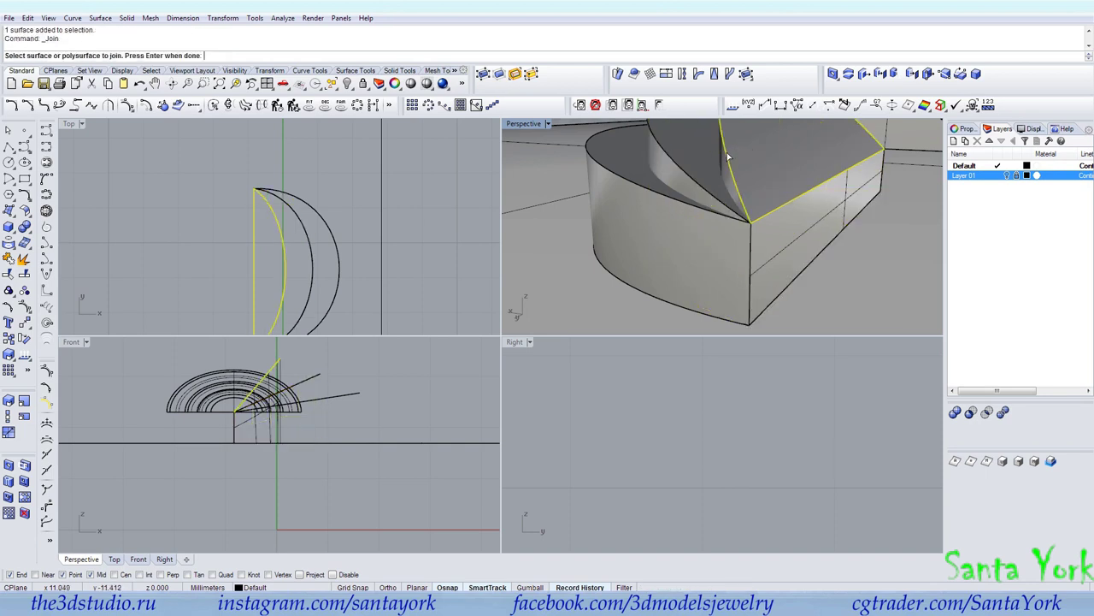
pyautogui.press('Return')
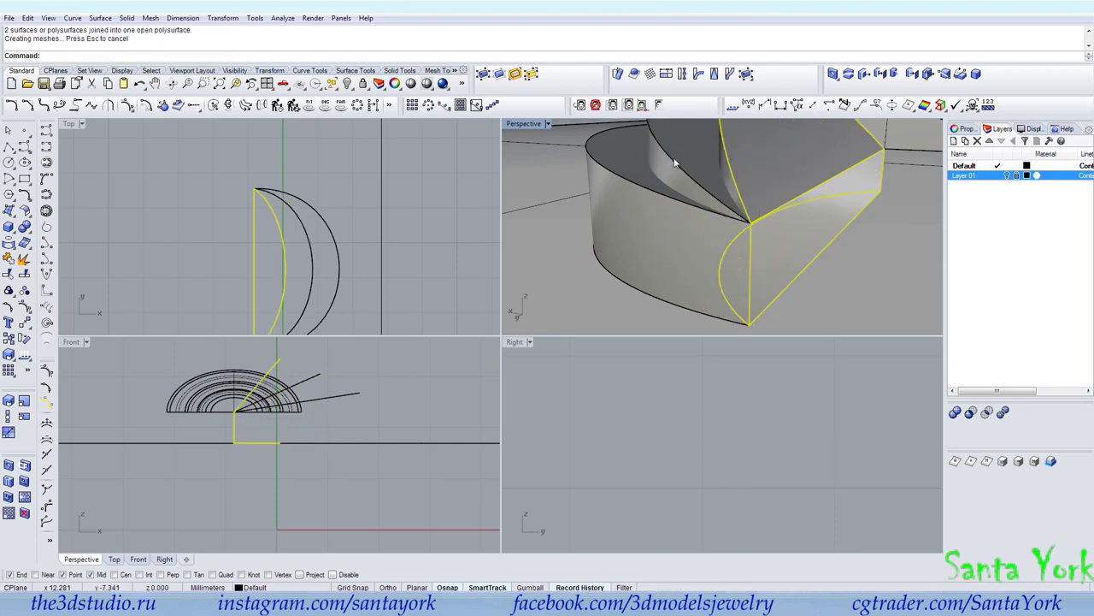
# Step: Cap the planar openings of the three joined petals and check with Join that they are closed
pyautogui.keyDown('shift'); pyautogui.click(681, 156); pyautogui.keyUp('shift')
pyautogui.keyDown('shift'); pyautogui.click(627, 167); pyautogui.keyUp('shift')
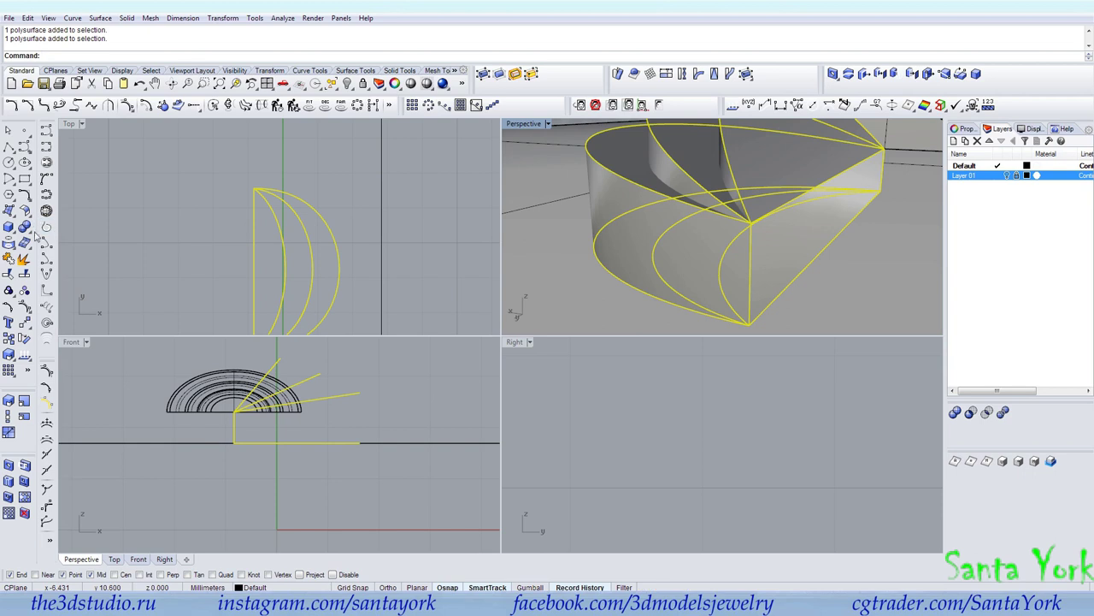
pyautogui.click(26, 230)
pyautogui.click(40, 248)
pyautogui.click(8, 258)
pyautogui.click(640, 212)
pyautogui.click(675, 174)
pyautogui.click(261, 252)
pyautogui.rightClick(316, 223)
pyautogui.moveTo(349, 210); pyautogui.dragTo(286, 247)
pyautogui.keyDown('ctrl'); pyautogui.click(638, 219); pyautogui.keyUp('ctrl')
pyautogui.keyDown('ctrl'); pyautogui.click(661, 166); pyautogui.keyUp('ctrl')
pyautogui.keyDown('ctrl'); pyautogui.click(742, 142); pyautogui.keyUp('ctrl')
# Step: Mirror copies of the three petals across the vertical line through the ribs' shared corner
pyautogui.scroll(-6, 694, 223)
pyautogui.moveTo(729, 233); pyautogui.dragTo(727, 272, button='right')
pyautogui.click(720, 189)
pyautogui.keyDown('shift'); pyautogui.click(681, 208); pyautogui.keyUp('shift')
pyautogui.keyDown('shift'); pyautogui.click(656, 216); pyautogui.keyUp('shift')
pyautogui.click(221, 18)
pyautogui.click(21, 230)
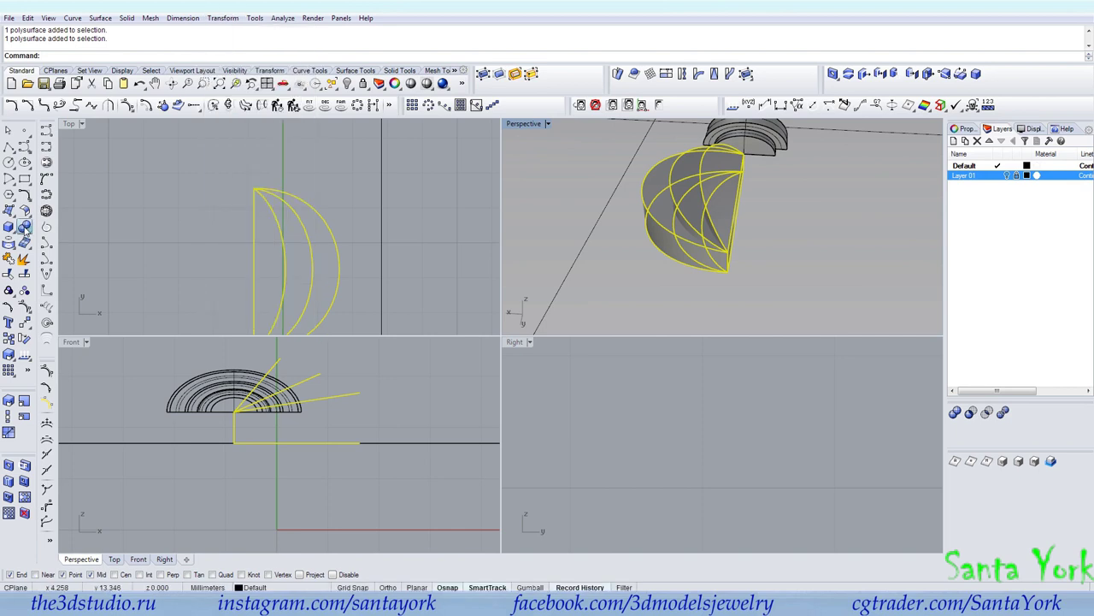
pyautogui.click(703, 207)
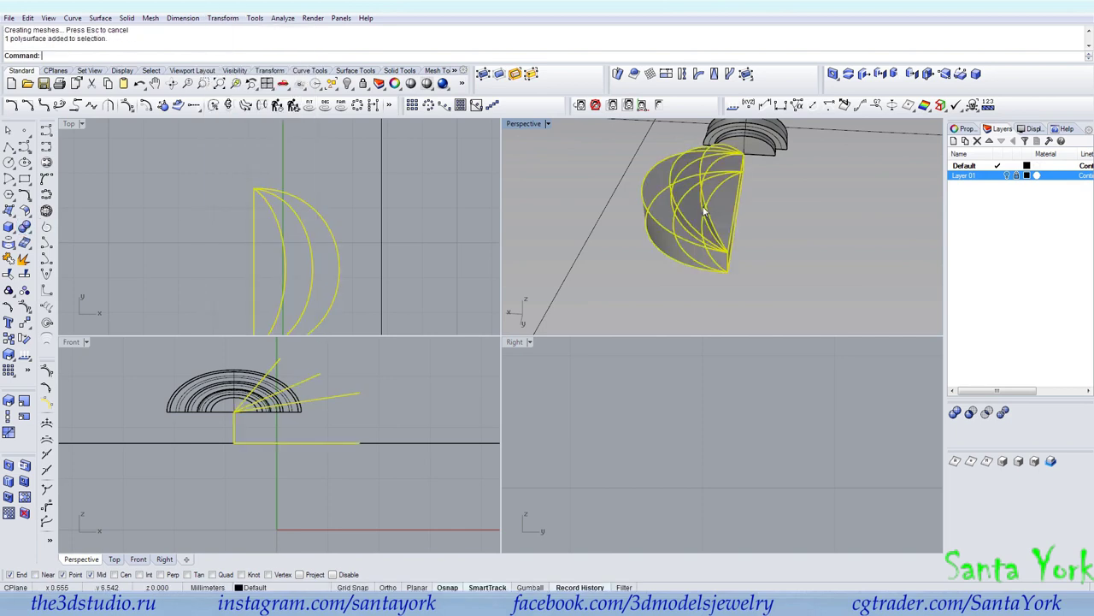
pyautogui.click(223, 18)
pyautogui.click(224, 104)
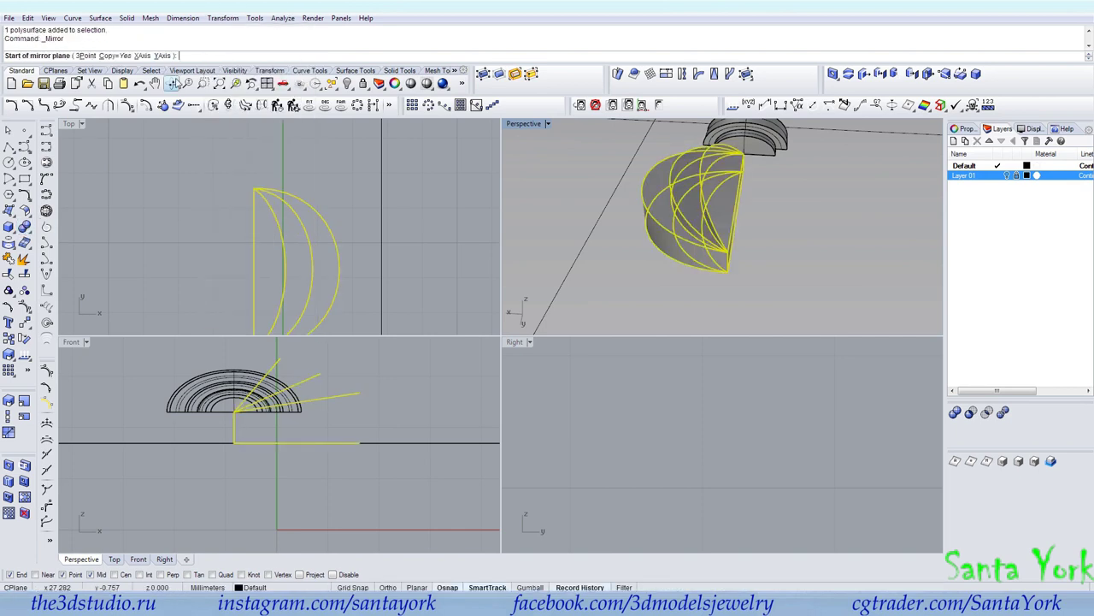
pyautogui.click(254, 186)
pyautogui.click(256, 159)
pyautogui.press('Escape')
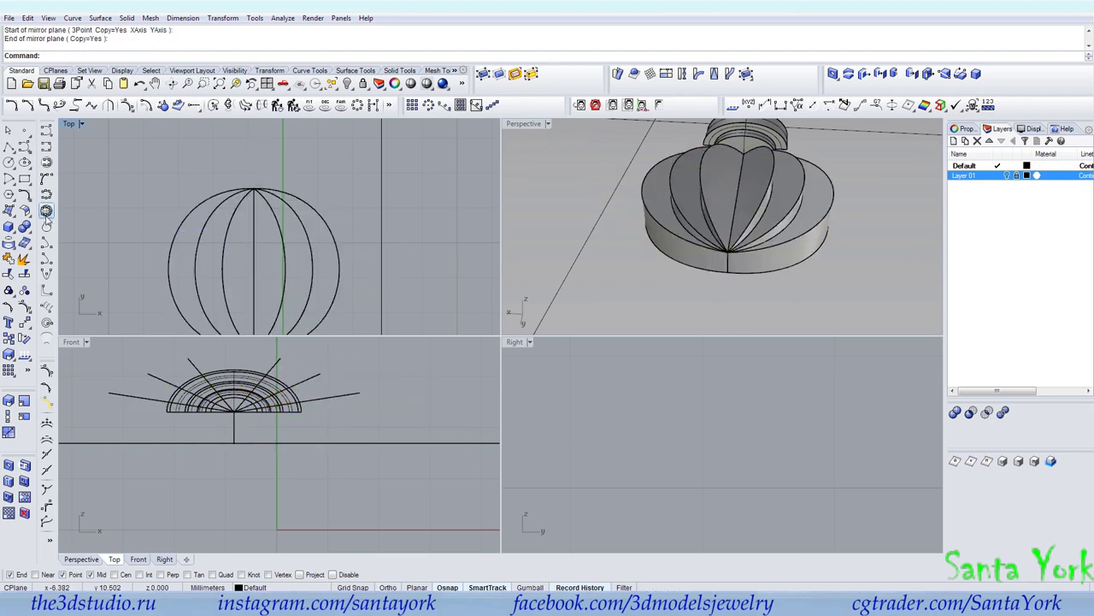
# Step: Boolean-union the petals with their mirrored copies into one mace head and check with Join that it is closed
pyautogui.click(25, 228)
pyautogui.click(688, 200)
pyautogui.click(744, 194)
pyautogui.rightClick(744, 194)
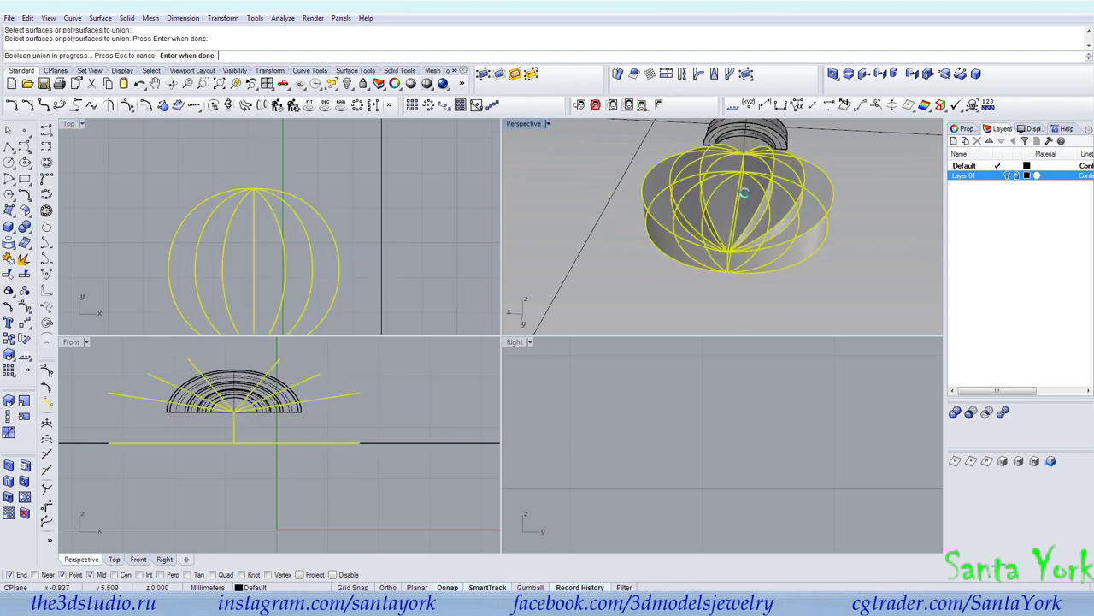
pyautogui.click(8, 259)
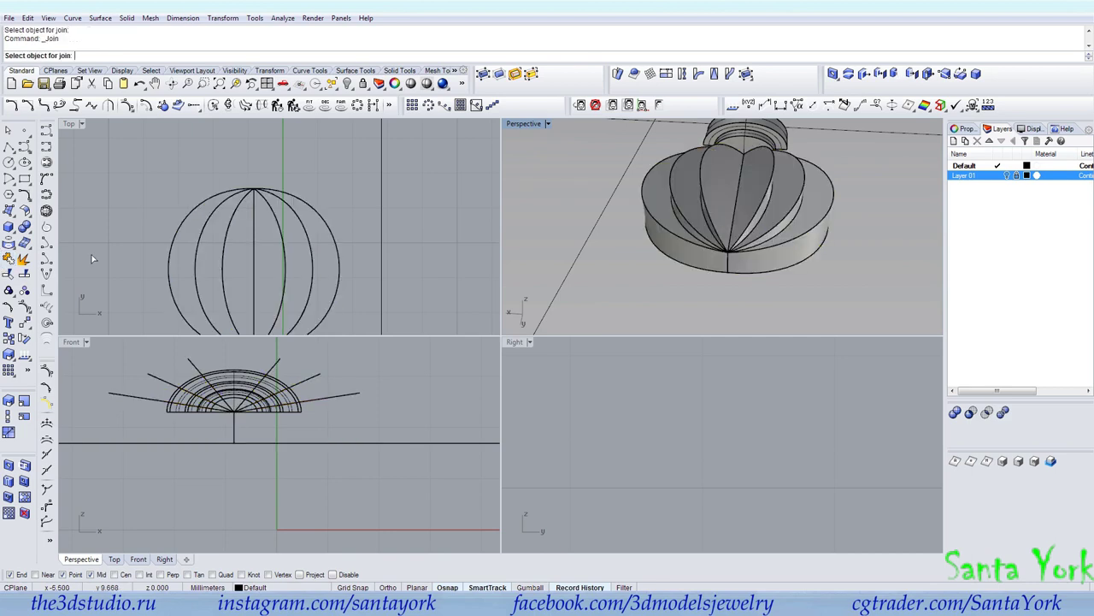
pyautogui.rightClick(729, 228)
pyautogui.moveTo(729, 228); pyautogui.dragTo(889, 271, button='right')
pyautogui.scroll(-2, 831, 226)
pyautogui.moveTo(684, 176); pyautogui.dragTo(779, 230, button='right')
pyautogui.scroll(-3, 584, 186)
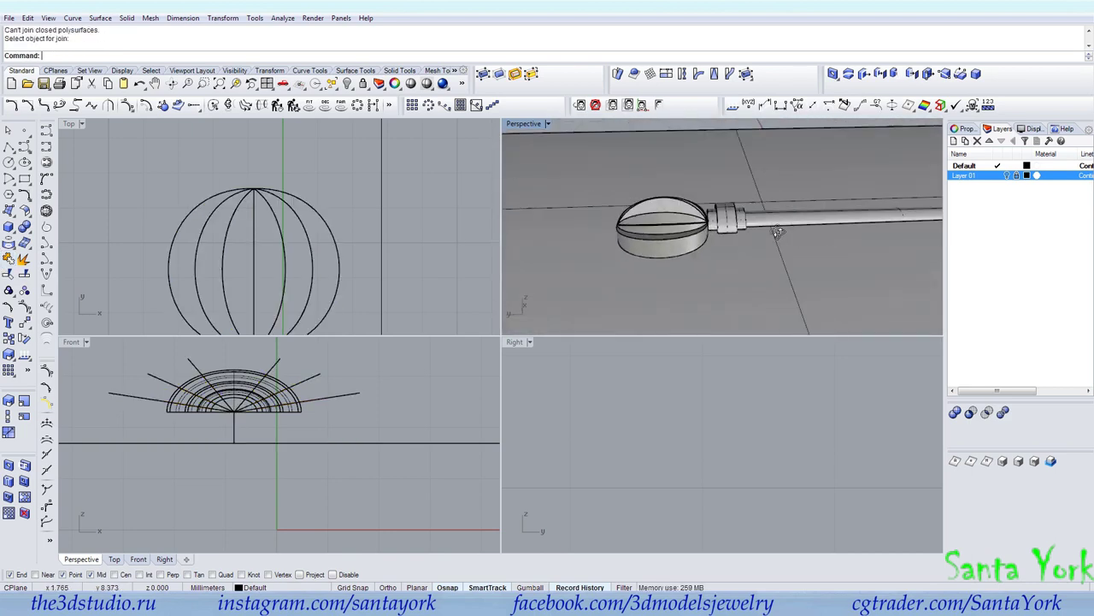
# Step: Duplicate the handle's open border, extrude it as a non-solid wall down to the base plane, and delete the border curve
pyautogui.scroll(8, 723, 226)
pyautogui.click(730, 226)
pyautogui.moveTo(634, 217)
pyautogui.mouseDown(button='right')
pyautogui.moveTo(692, 252)
pyautogui.moveTo(647, 239)
pyautogui.moveTo(636, 225)
pyautogui.mouseUp(button='right')
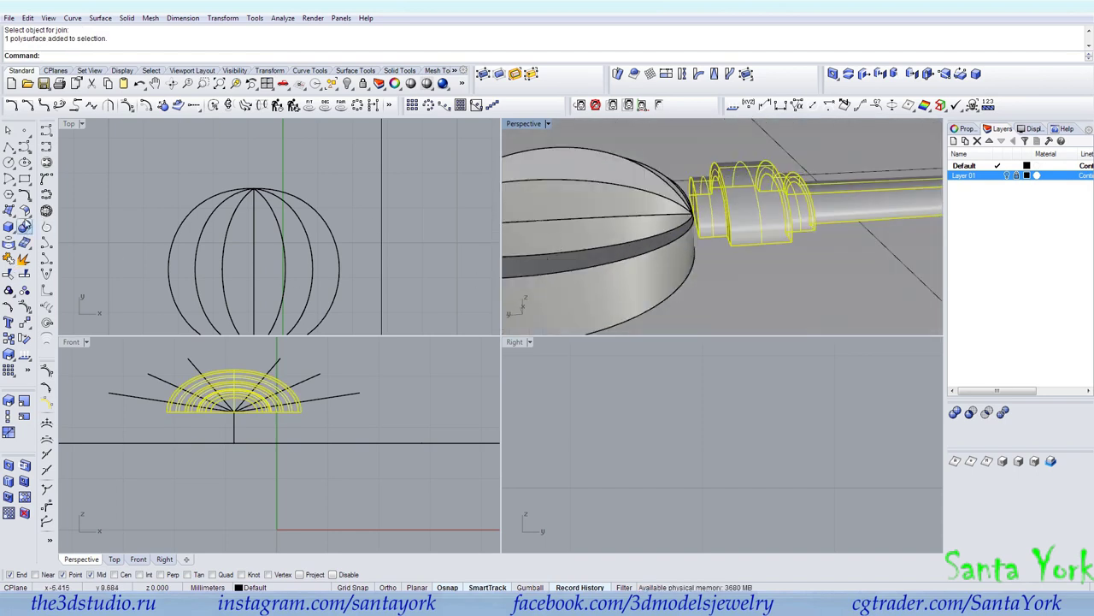
pyautogui.click(8, 242)
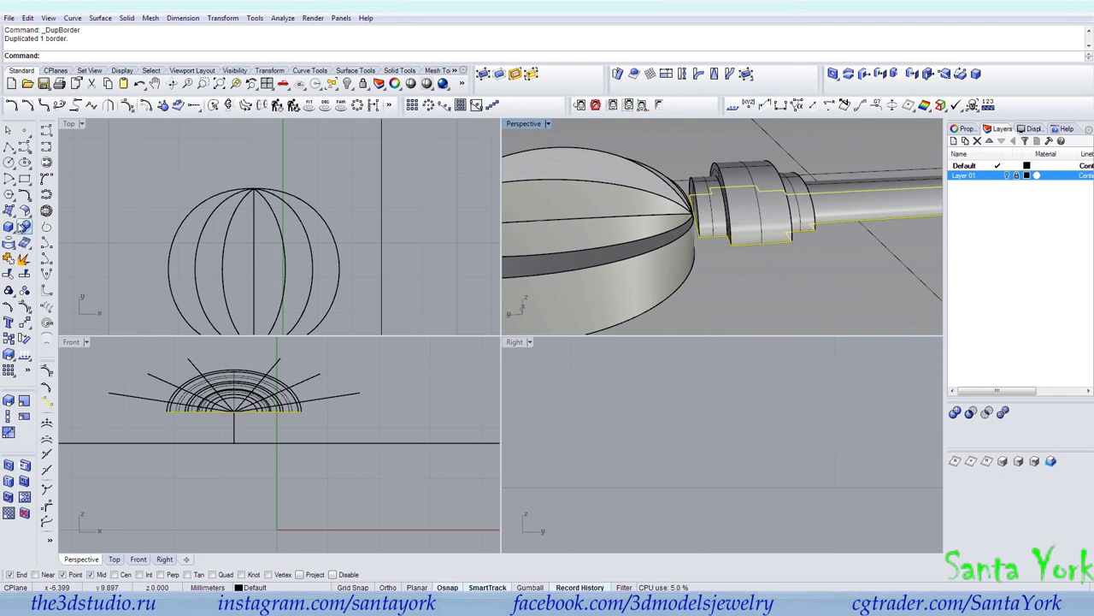
pyautogui.click(126, 17)
pyautogui.moveTo(171, 214)
pyautogui.click(274, 219)
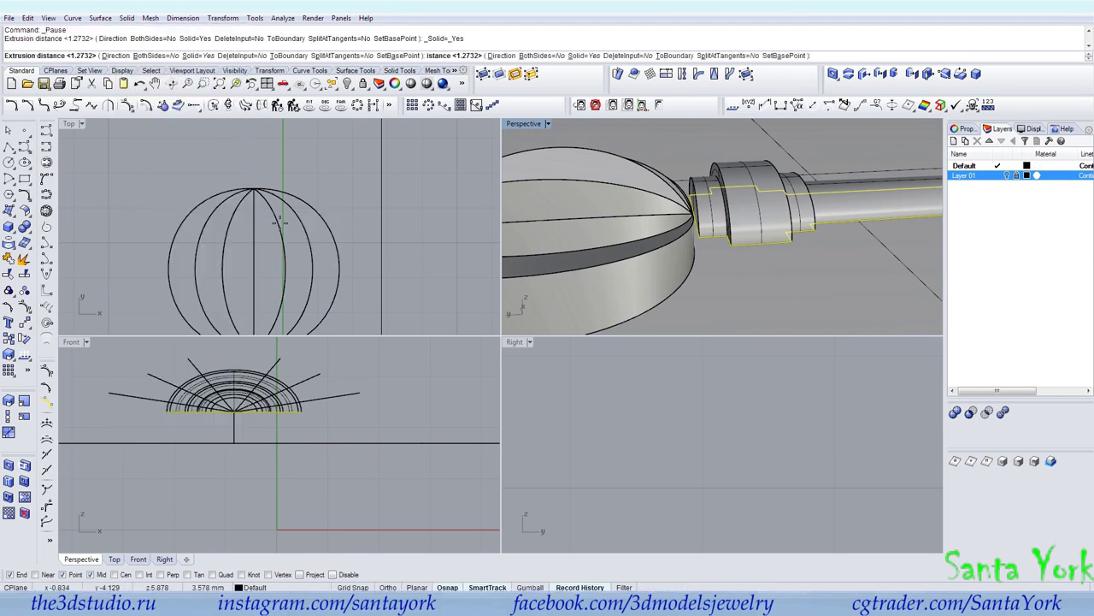
pyautogui.click(196, 54)
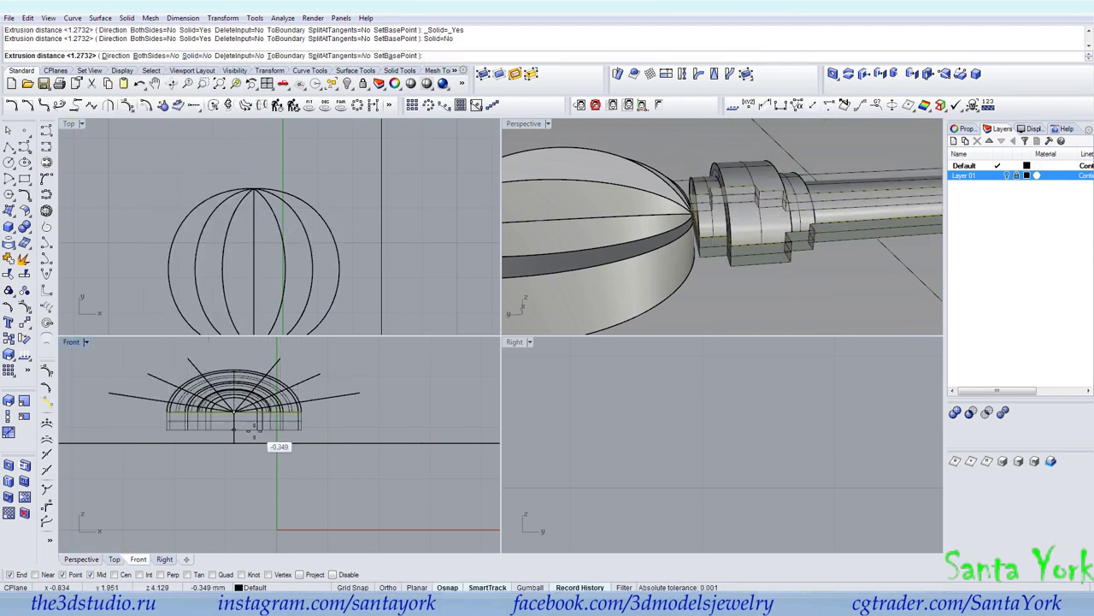
pyautogui.click(237, 437)
pyautogui.press('Delete')
# Step: Join the handle with its extruded wall, cap the underside, and check with Join that it is closed
pyautogui.click(754, 222)
pyautogui.click(9, 257)
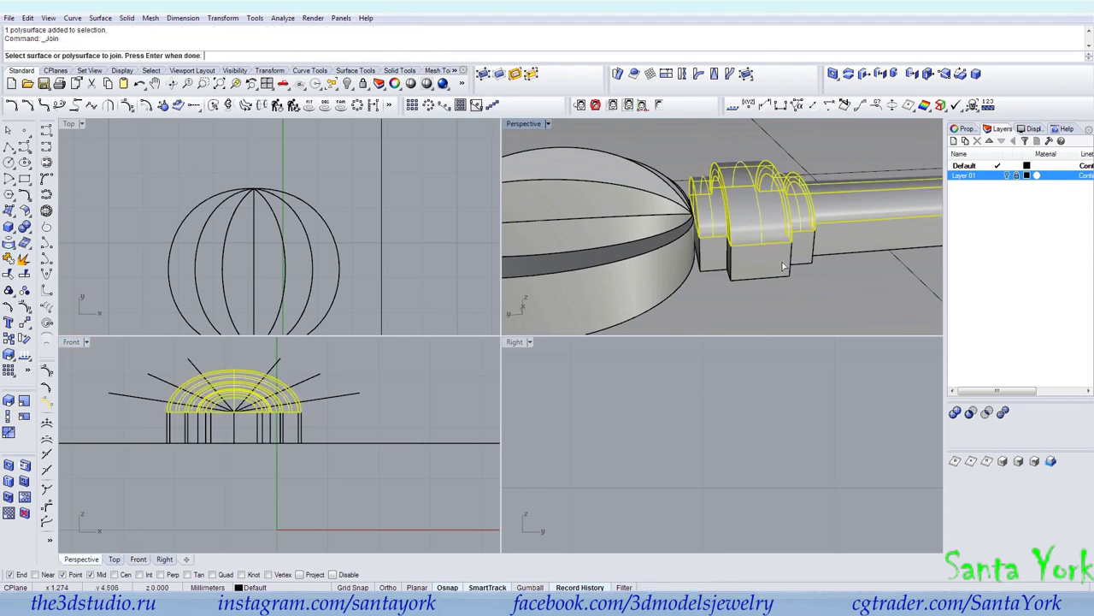
pyautogui.click(778, 262)
pyautogui.rightClick(773, 262)
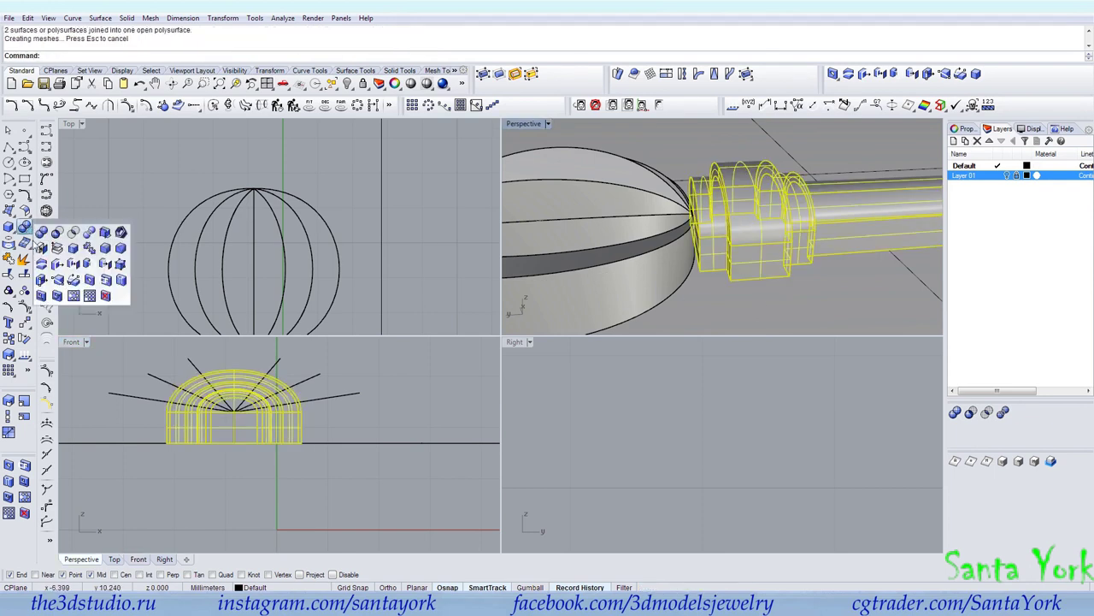
pyautogui.click(9, 258)
pyautogui.click(705, 224)
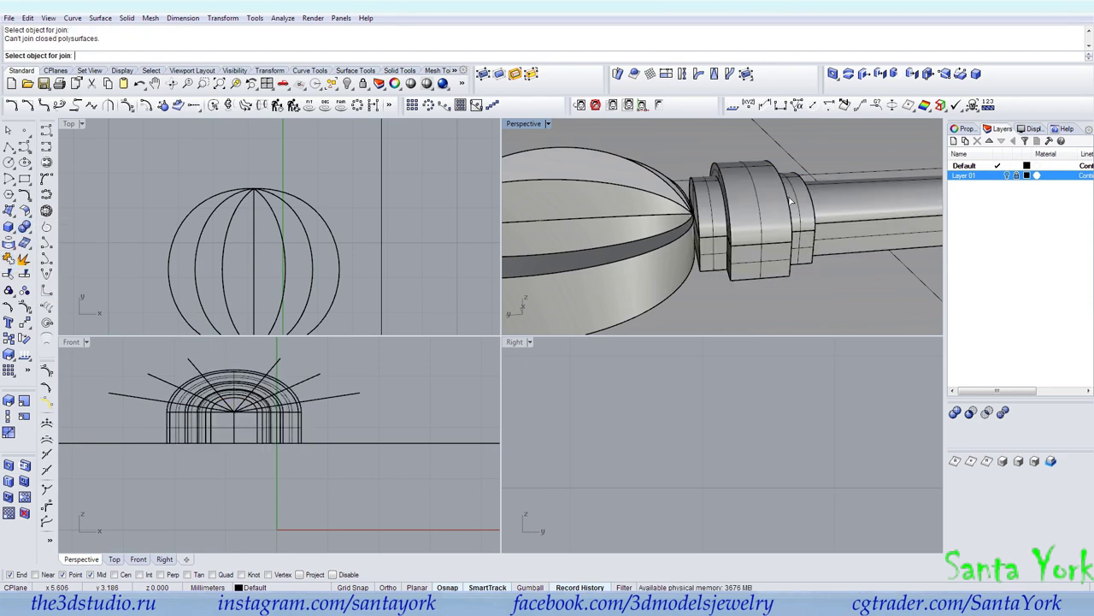
# Step: Turn off the handle's surface isocurves and delete the base plane surface
pyautogui.click(979, 129)
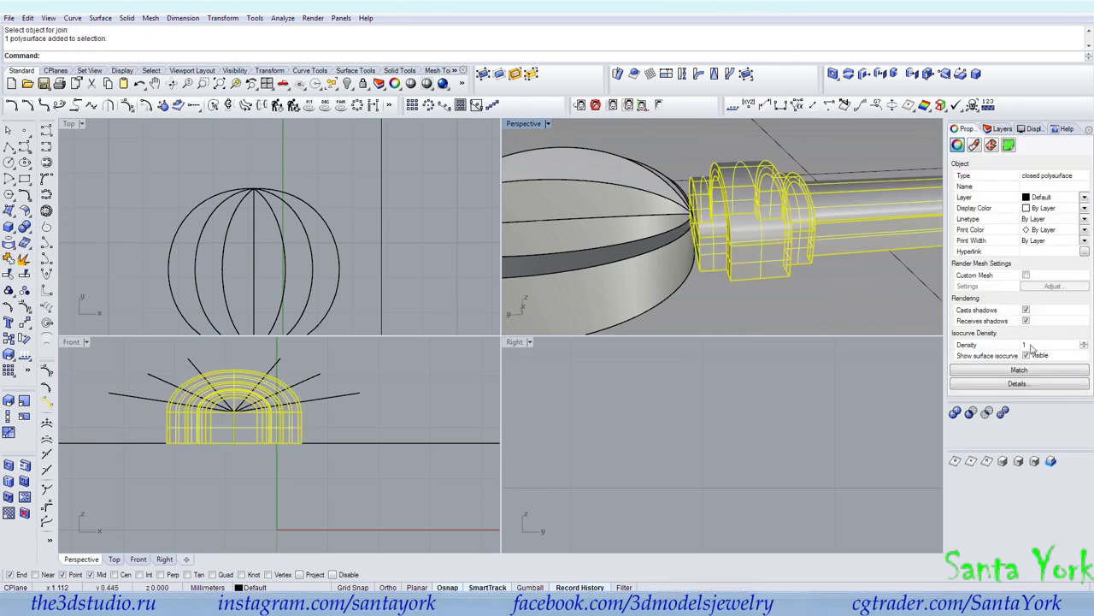
pyautogui.click(884, 301)
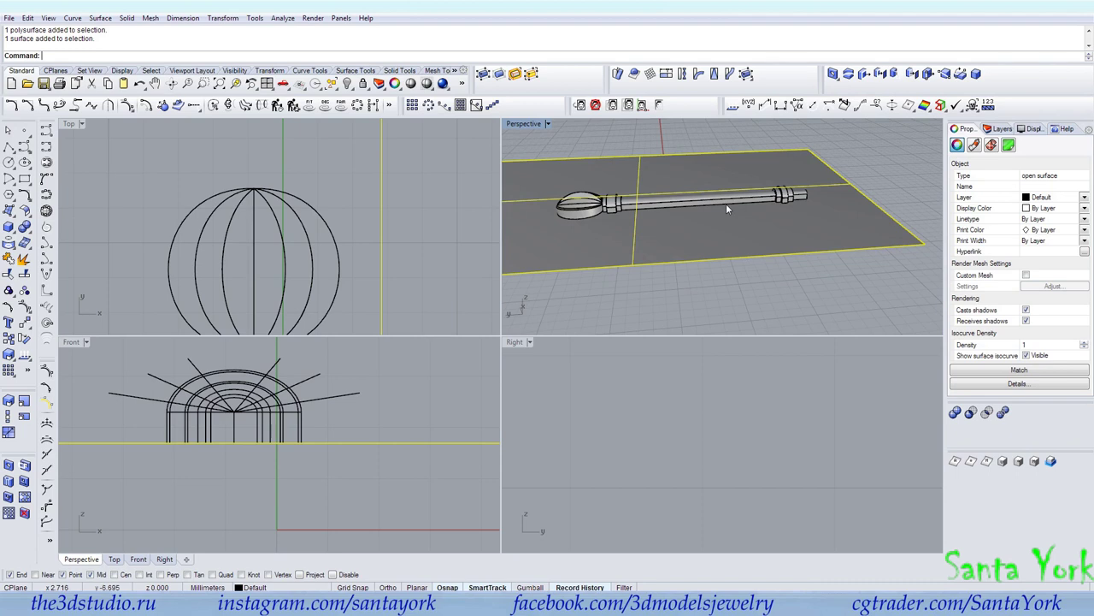
pyautogui.press('Delete')
# Step: Show the shield, frame, crown and hand together with the mace again, and save the file
pyautogui.click(363, 83)
pyautogui.moveTo(736, 222); pyautogui.dragTo(672, 313, button='right')
pyautogui.scroll(-6, 728, 247)
pyautogui.scroll(2, 730, 245)
pyautogui.rightClick(220, 83)
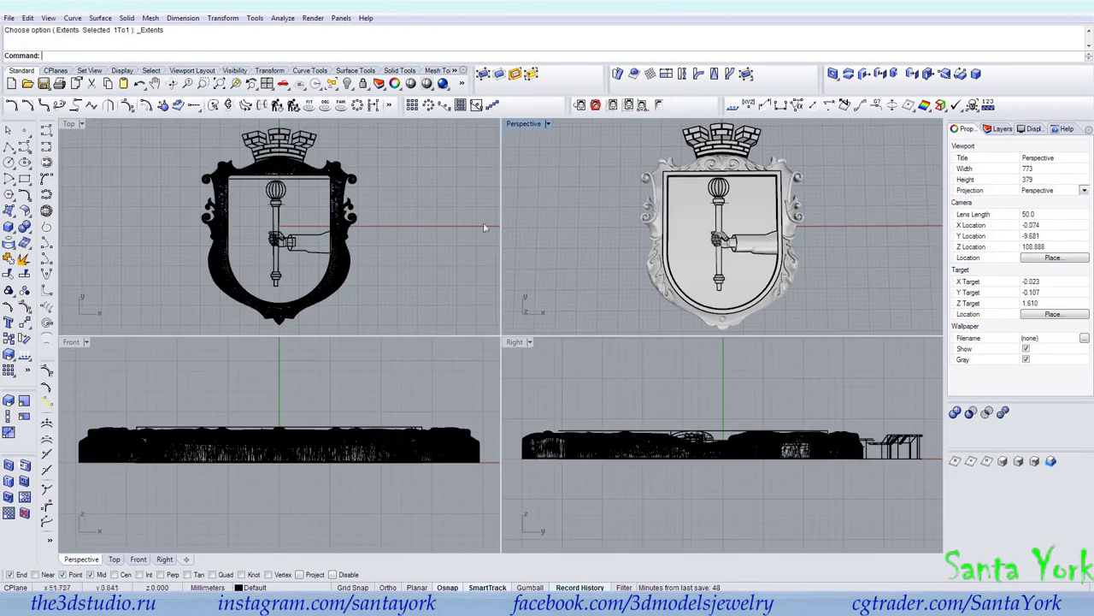
pyautogui.click(43, 84)
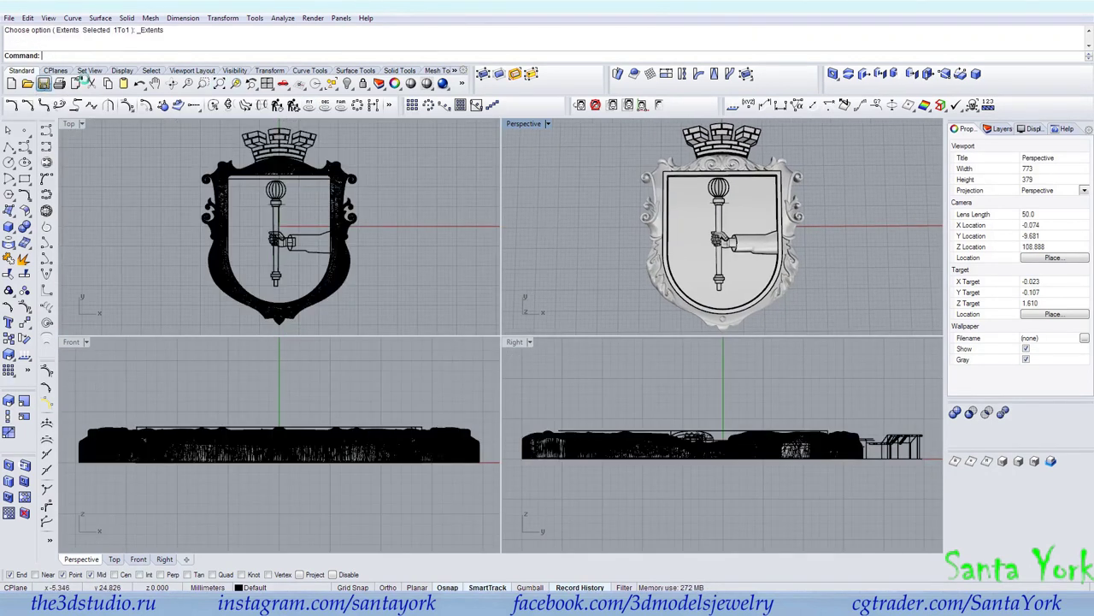
# Step: Select all remaining curves in the scene and delete them
pyautogui.click(336, 87)
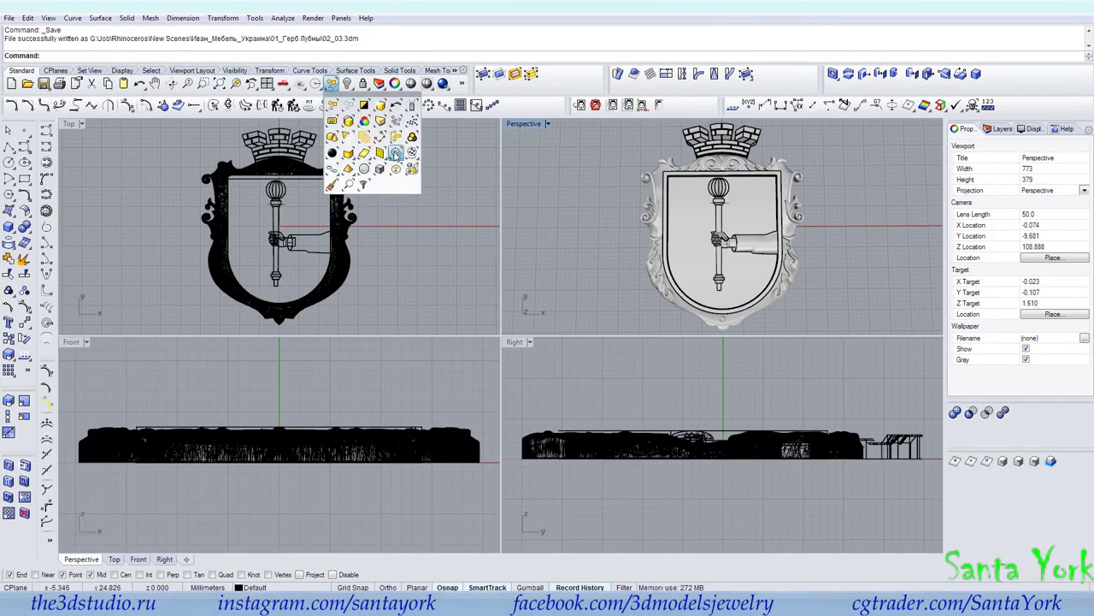
pyautogui.click(395, 153)
pyautogui.press('Delete')
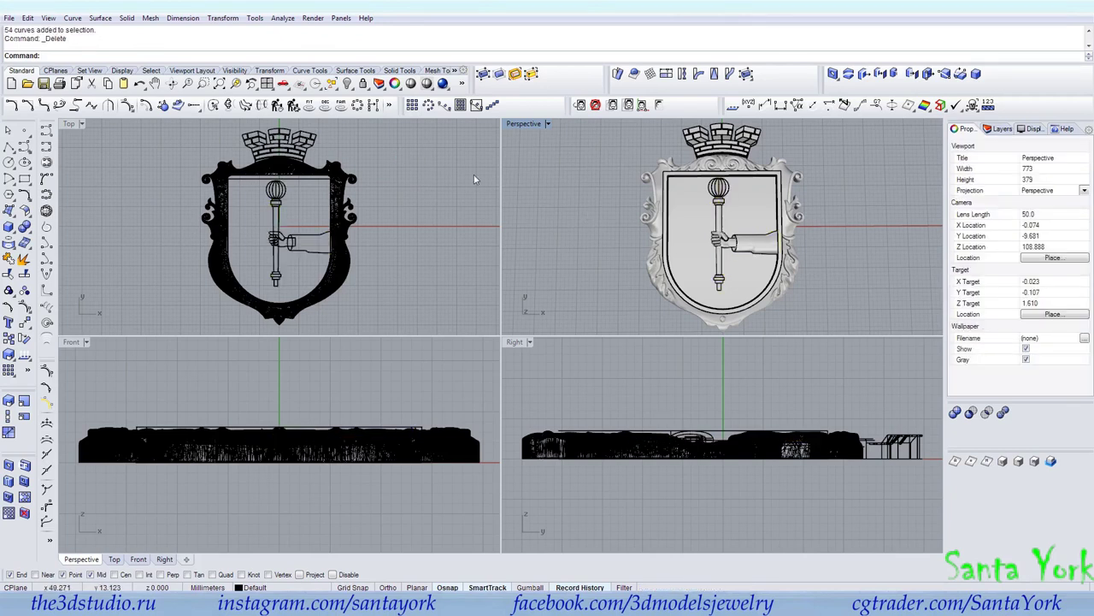
# Step: Set the perspective view to Rendered display and examine the whole coat of arms from several angles
pyautogui.click(523, 124)
pyautogui.click(548, 177)
pyautogui.moveTo(604, 270); pyautogui.dragTo(695, 221, button='right')
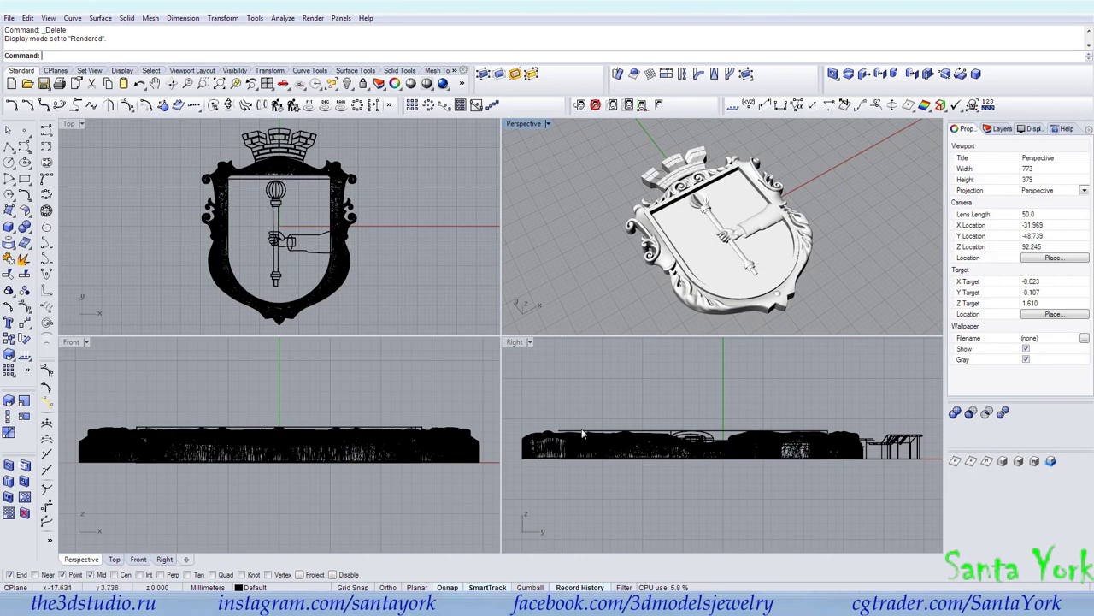
pyautogui.moveTo(672, 270); pyautogui.dragTo(604, 256, button='right')
pyautogui.scroll(10, 737, 208)
pyautogui.scroll(-8, 637, 241)
pyautogui.moveTo(703, 230); pyautogui.dragTo(772, 162, button='right')
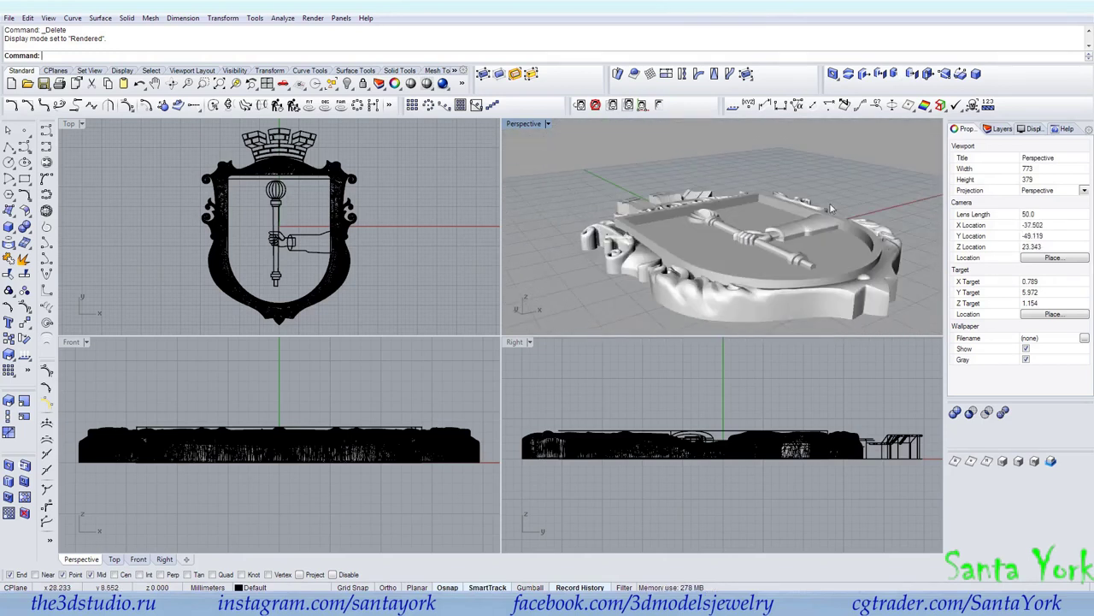
pyautogui.scroll(11, 836, 226)
pyautogui.scroll(-10, 835, 227)
pyautogui.moveTo(835, 227); pyautogui.dragTo(753, 256, button='right')
pyautogui.scroll(-4, 751, 183)
pyautogui.moveTo(750, 184); pyautogui.dragTo(747, 268, button='right')
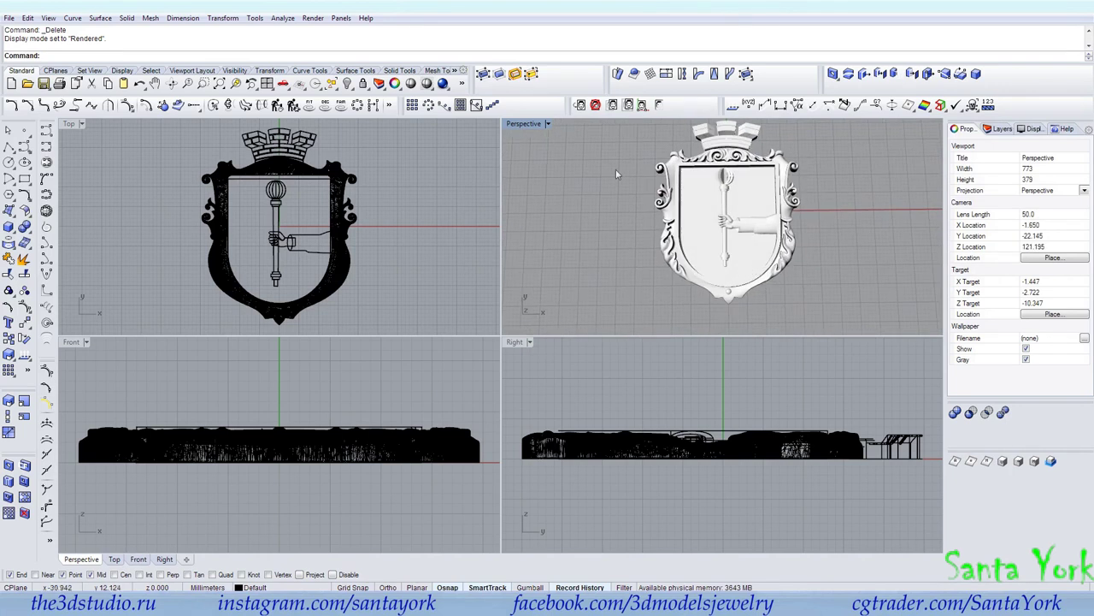
pyautogui.moveTo(616, 174); pyautogui.dragTo(709, 198, button='right')
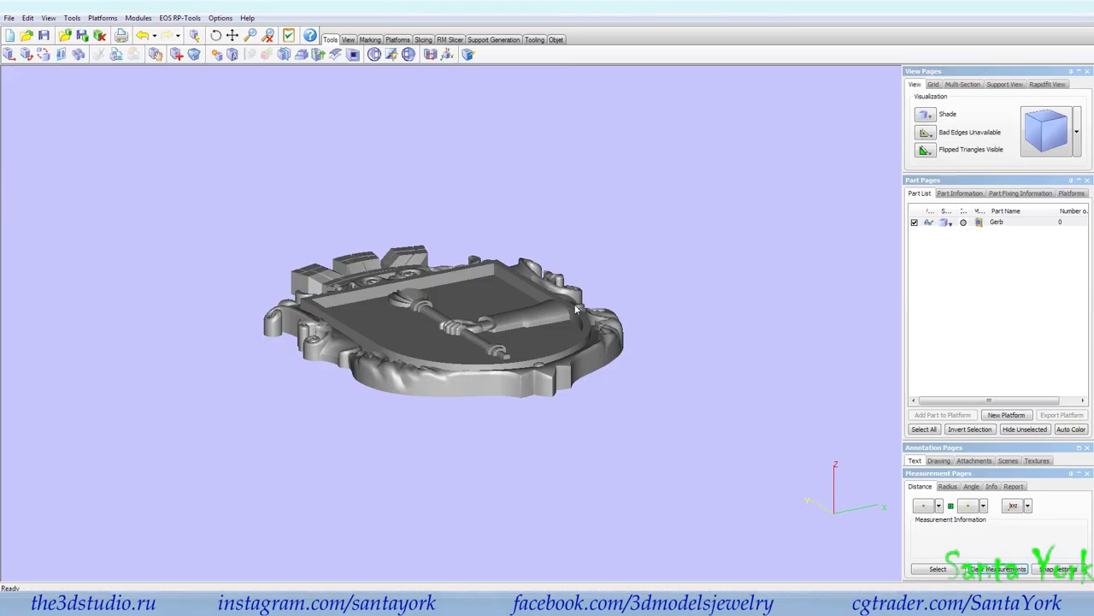
# Step: Switch to Magics and run the Fix Wizard diagnostics on the Gerb part
pyautogui.moveTo(469, 241); pyautogui.dragTo(323, 326, button='right')
pyautogui.click(180, 57)
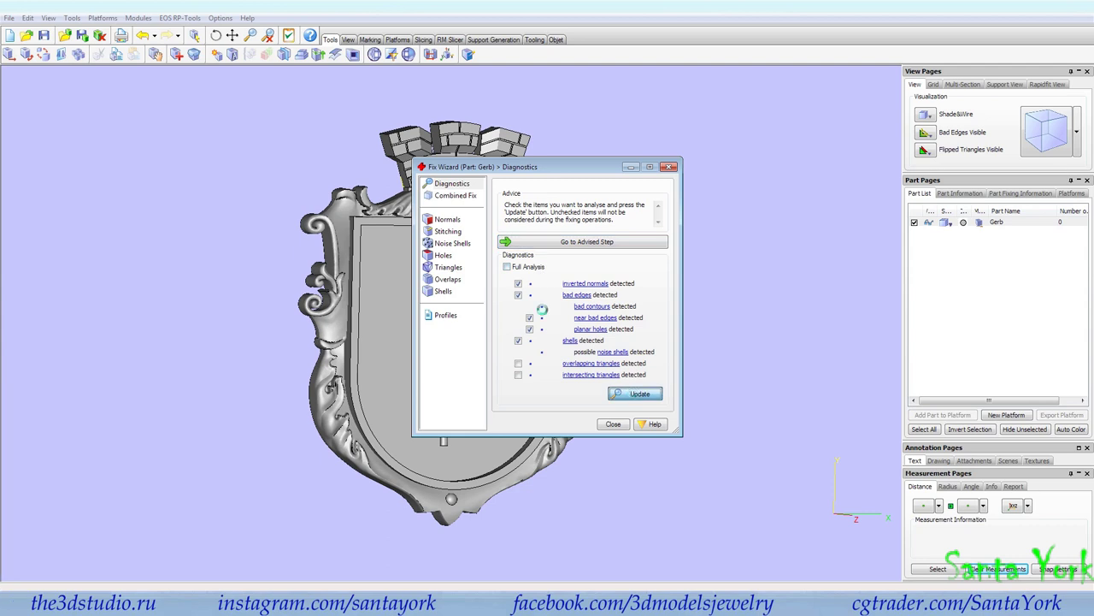
# Step: Stitch the Gerb part's near bad edges with automatic fixing and rerun the mesh diagnostics
pyautogui.click(564, 241)
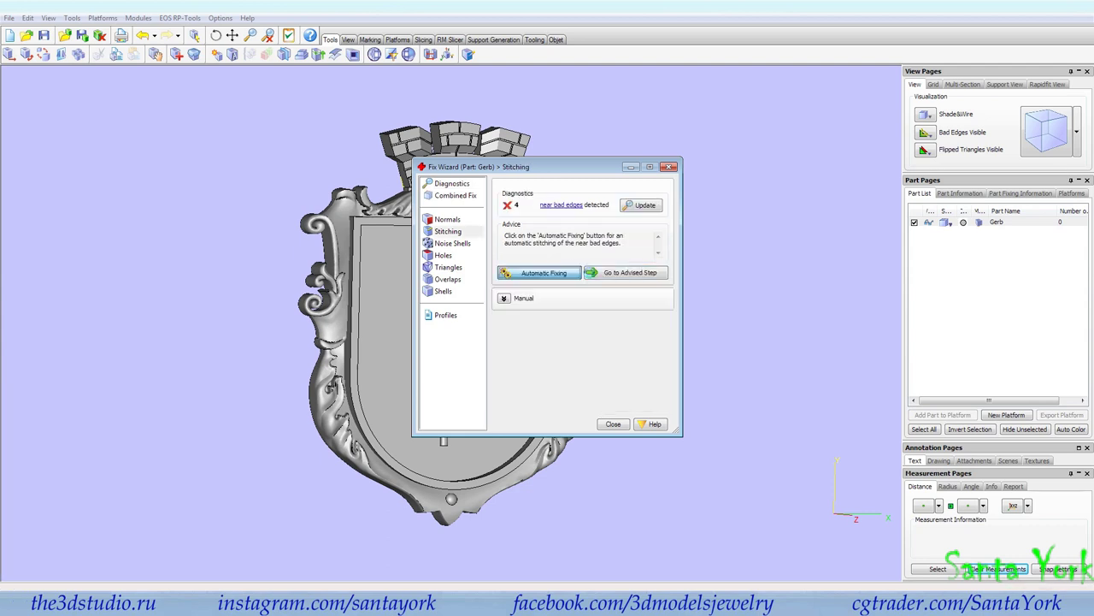
pyautogui.click(613, 274)
pyautogui.click(640, 395)
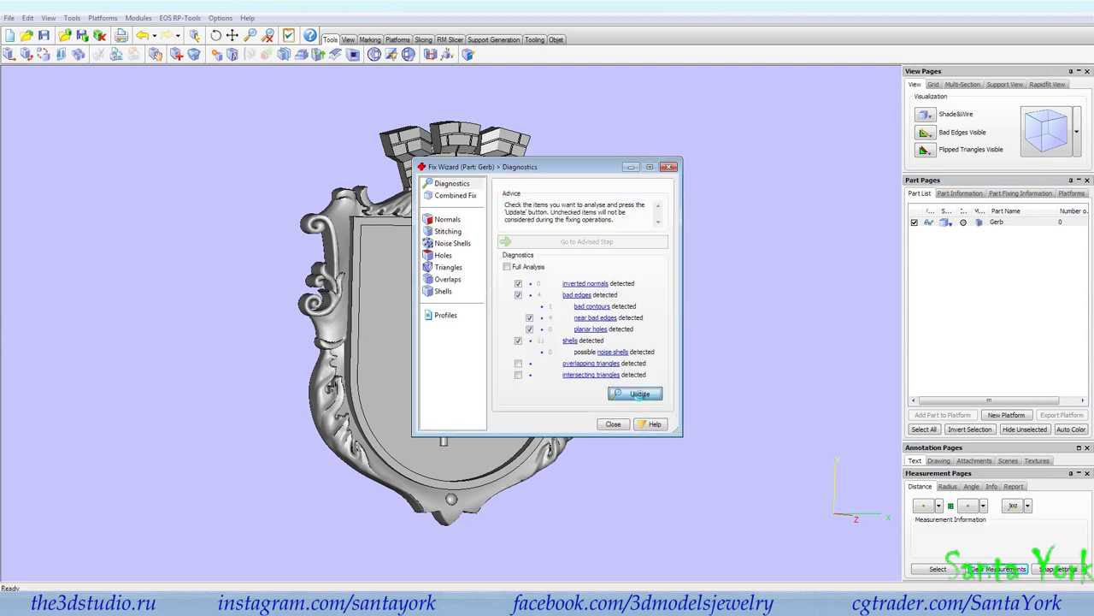
# Step: Unify all the shells of the Gerb part into a single shell and dismiss the notice
pyautogui.click(563, 244)
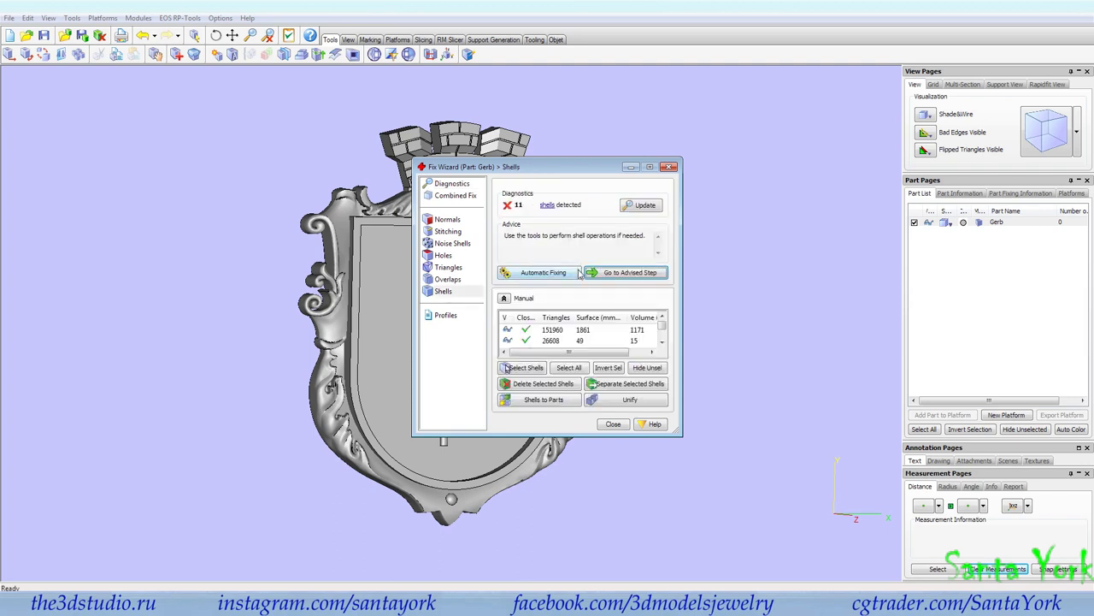
pyautogui.click(506, 368)
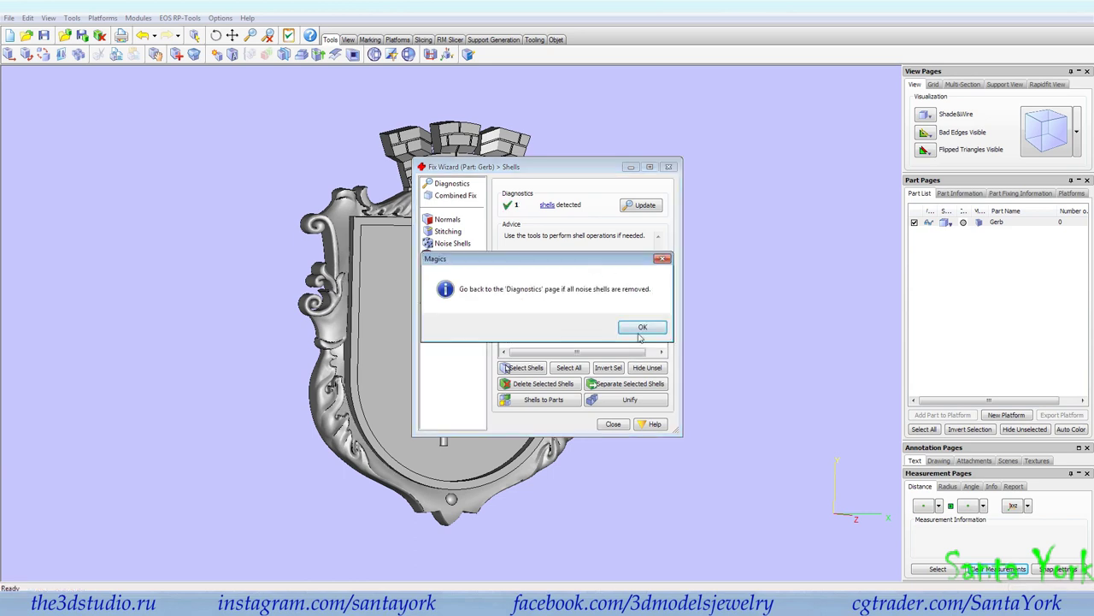
pyautogui.click(642, 327)
# Step: Reduce triangles with 0.003 mm smallest detail, 10° max angle and 5 iterations, and collapse sharp triangles using a 0.003 mm, 5° filter
pyautogui.click(374, 54)
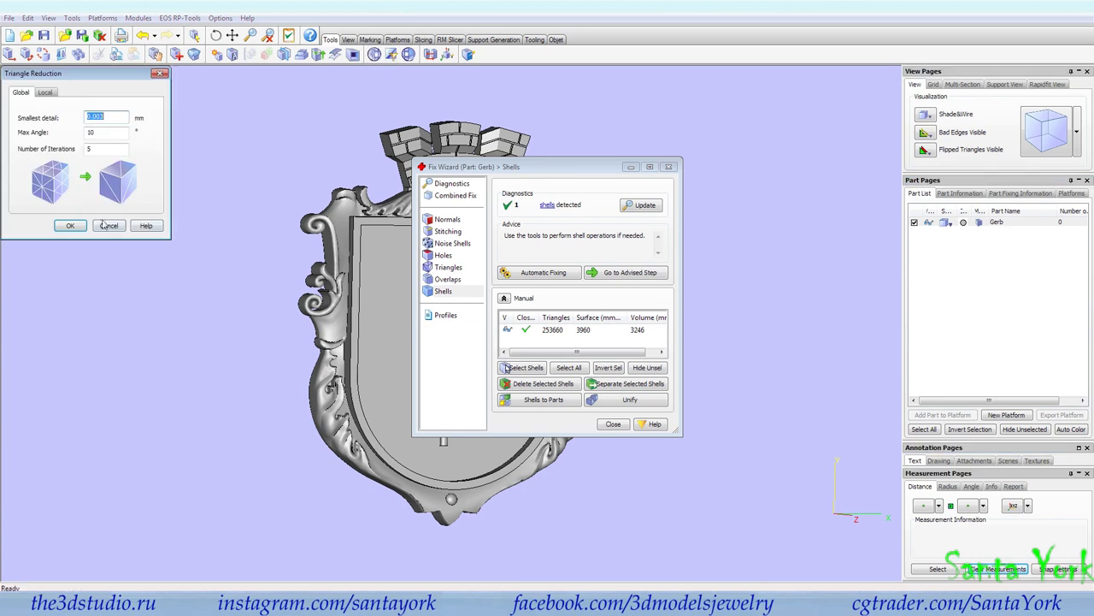
pyautogui.click(70, 225)
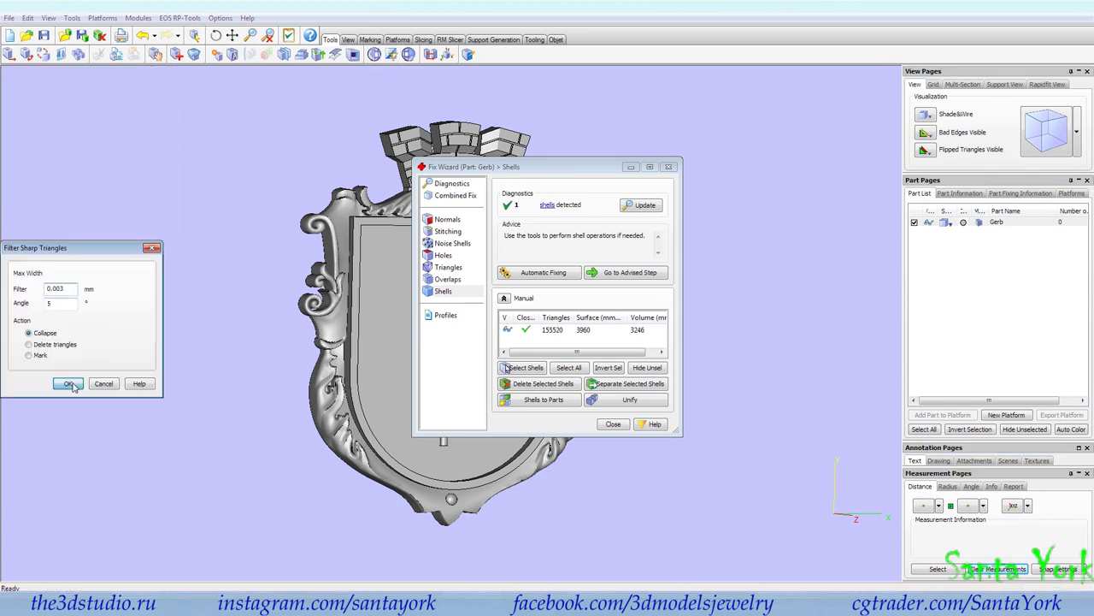
pyautogui.click(70, 384)
# Step: Rerun the diagnostics with intersecting triangles included, close the Fix Wizard and view the whole coat of arms from the front
pyautogui.click(616, 274)
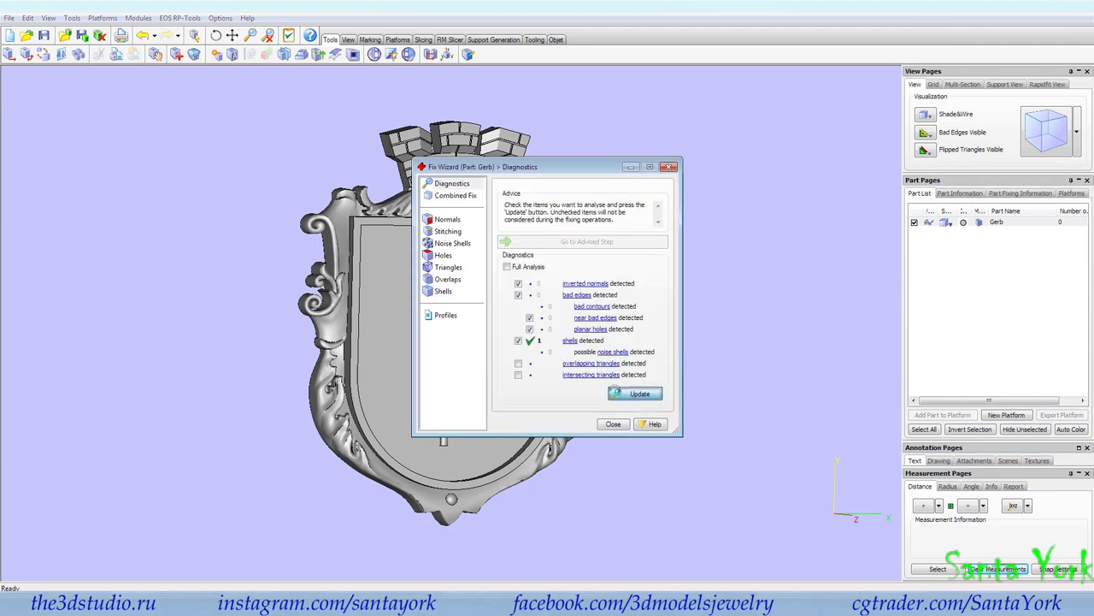
pyautogui.click(519, 375)
pyautogui.click(613, 394)
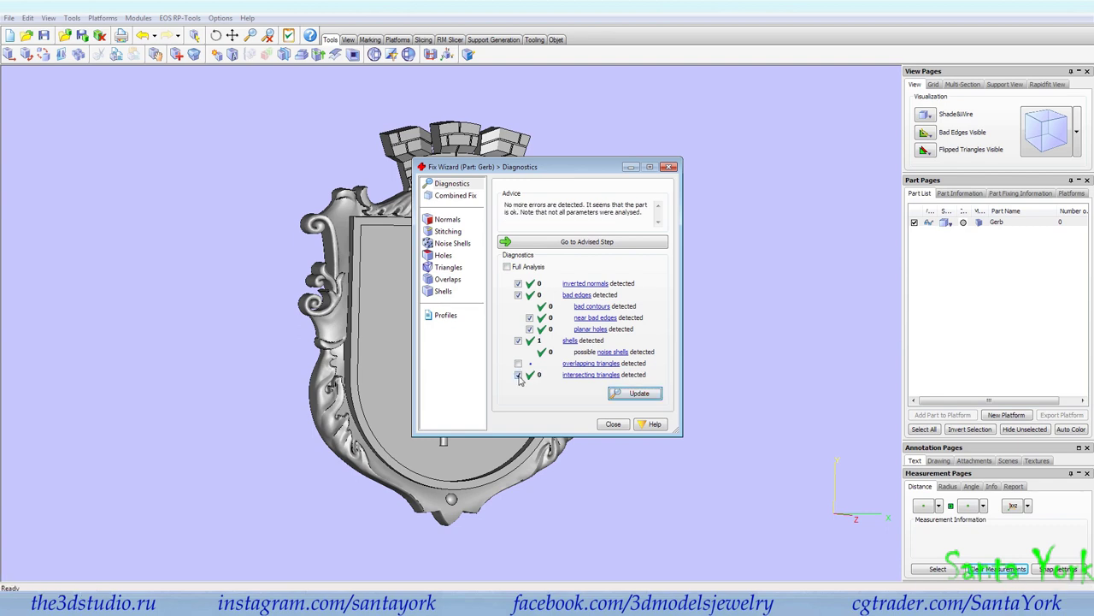
pyautogui.click(616, 427)
pyautogui.moveTo(465, 374); pyautogui.dragTo(421, 376, button='right')
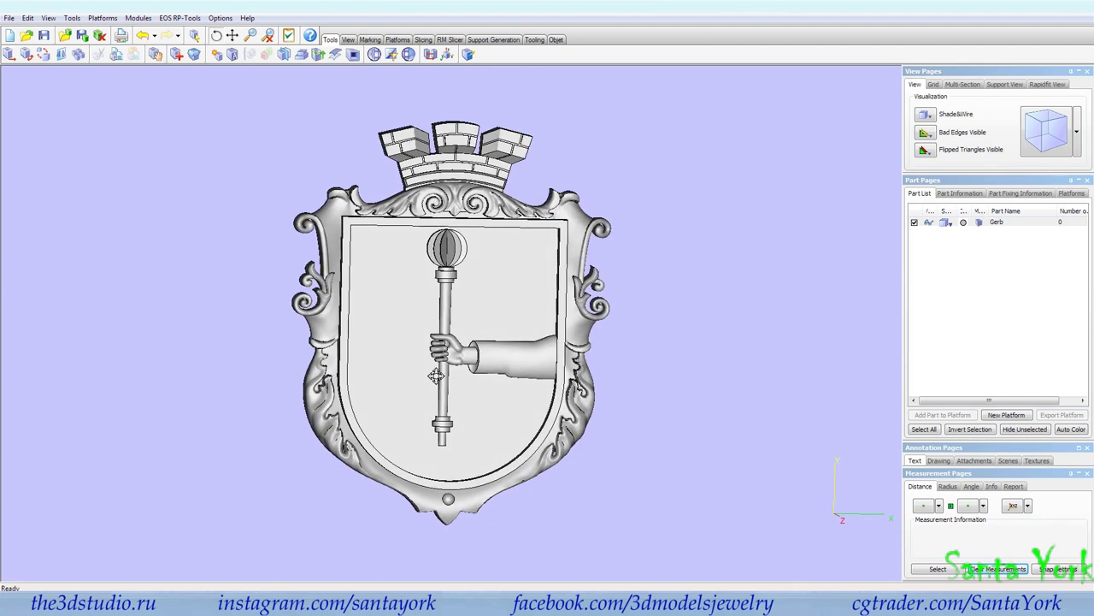